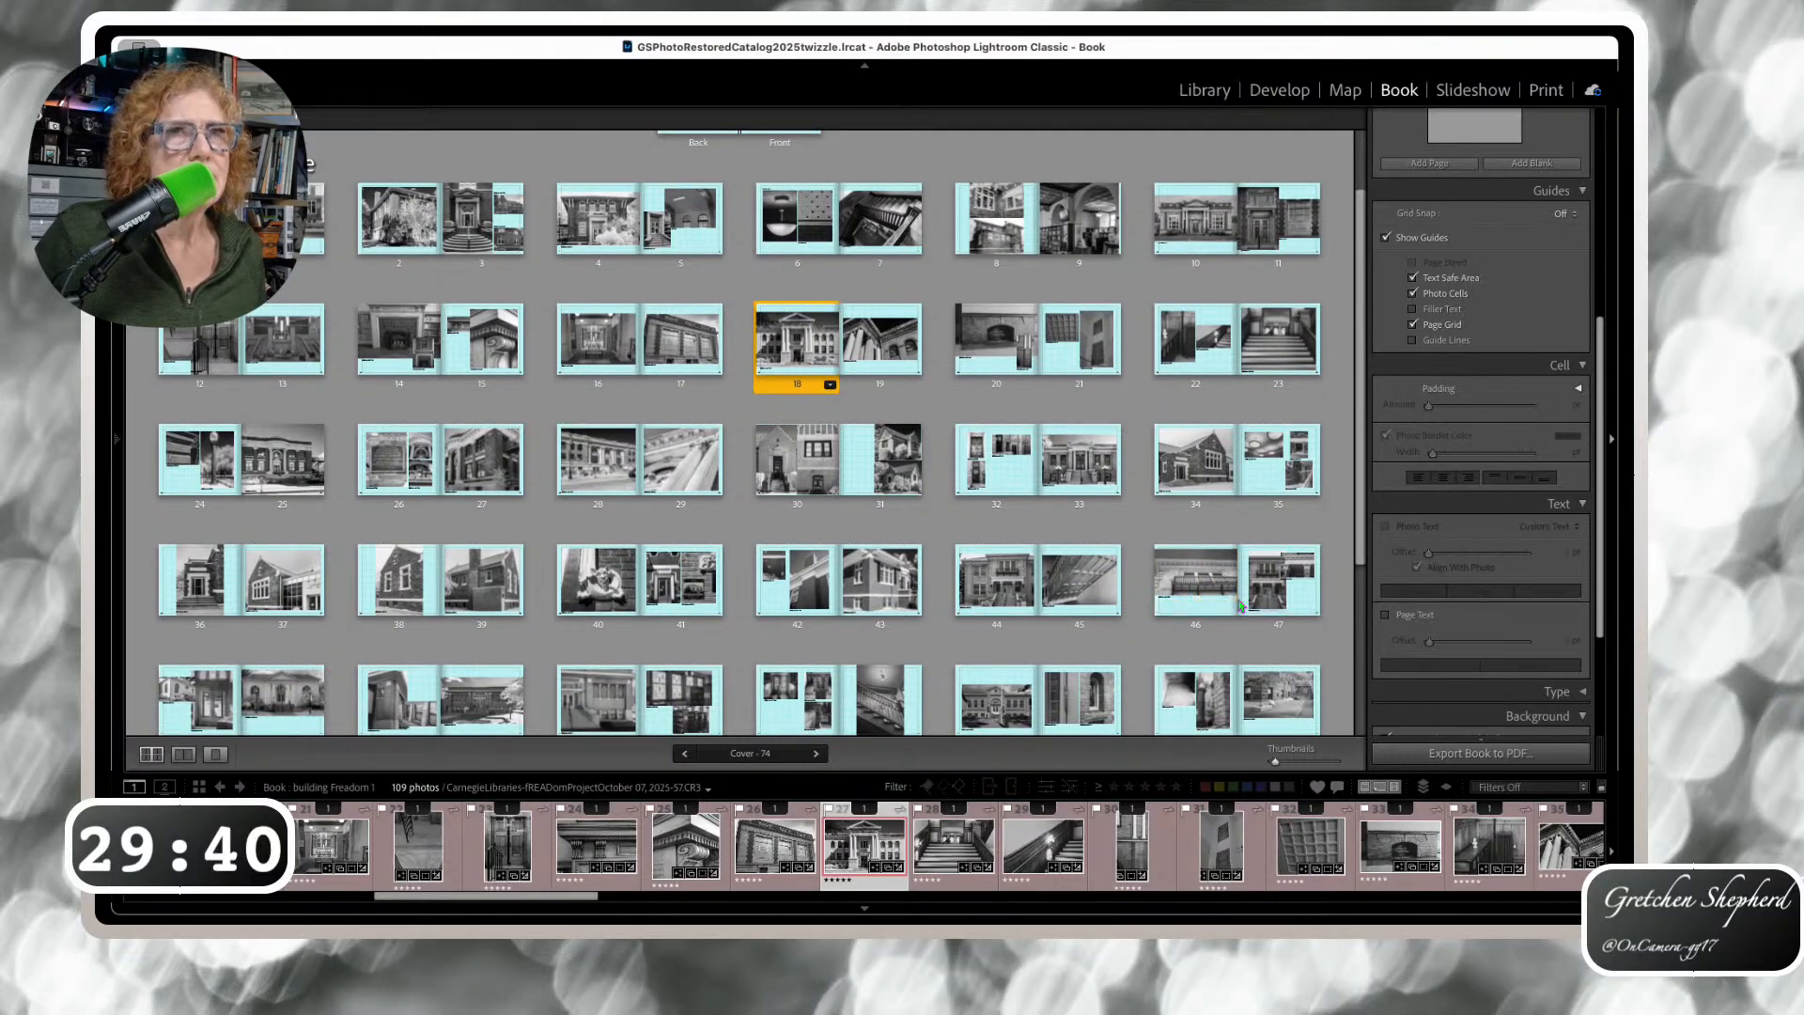
# Open page 46 in single-page view to check the exposure caption under its photo
pyautogui.doubleClick(1212, 609)
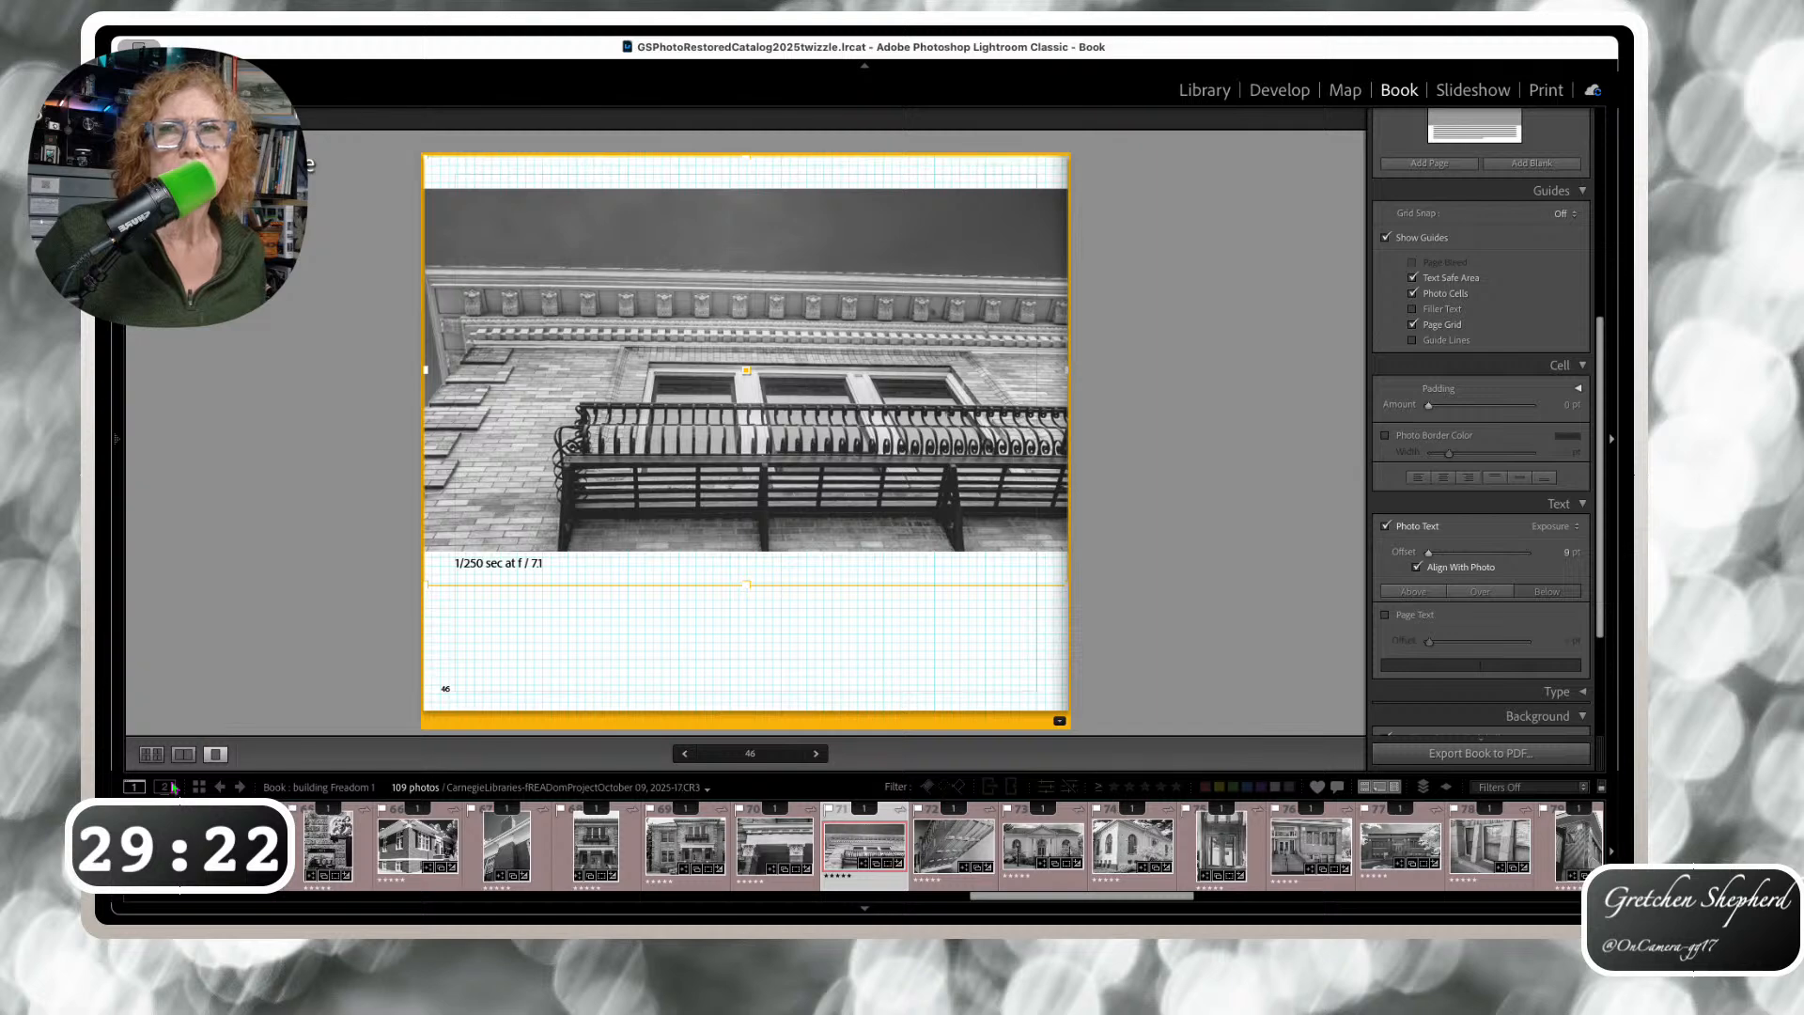
# Return to the multi-page view showing all of the book's spreads
pyautogui.click(152, 753)
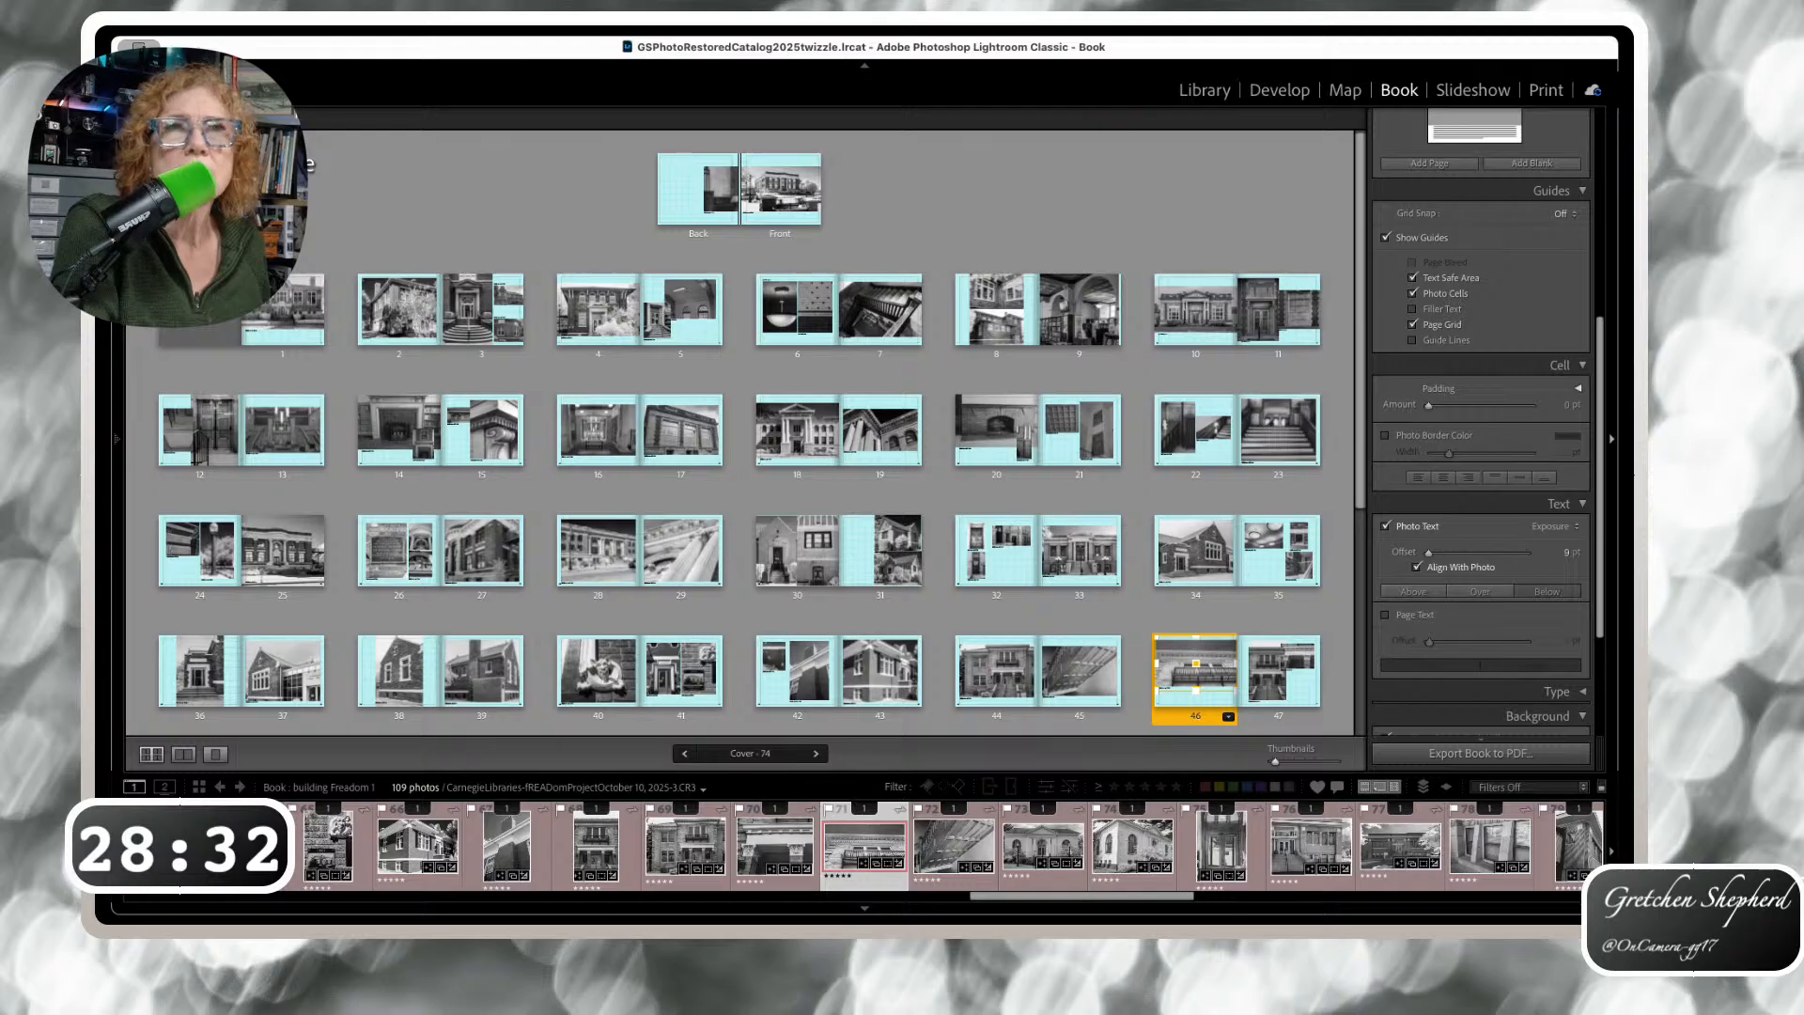
# Select all 74 pages, set Photo Text to Exposure, then deselect the pages
pyautogui.press('super+a')
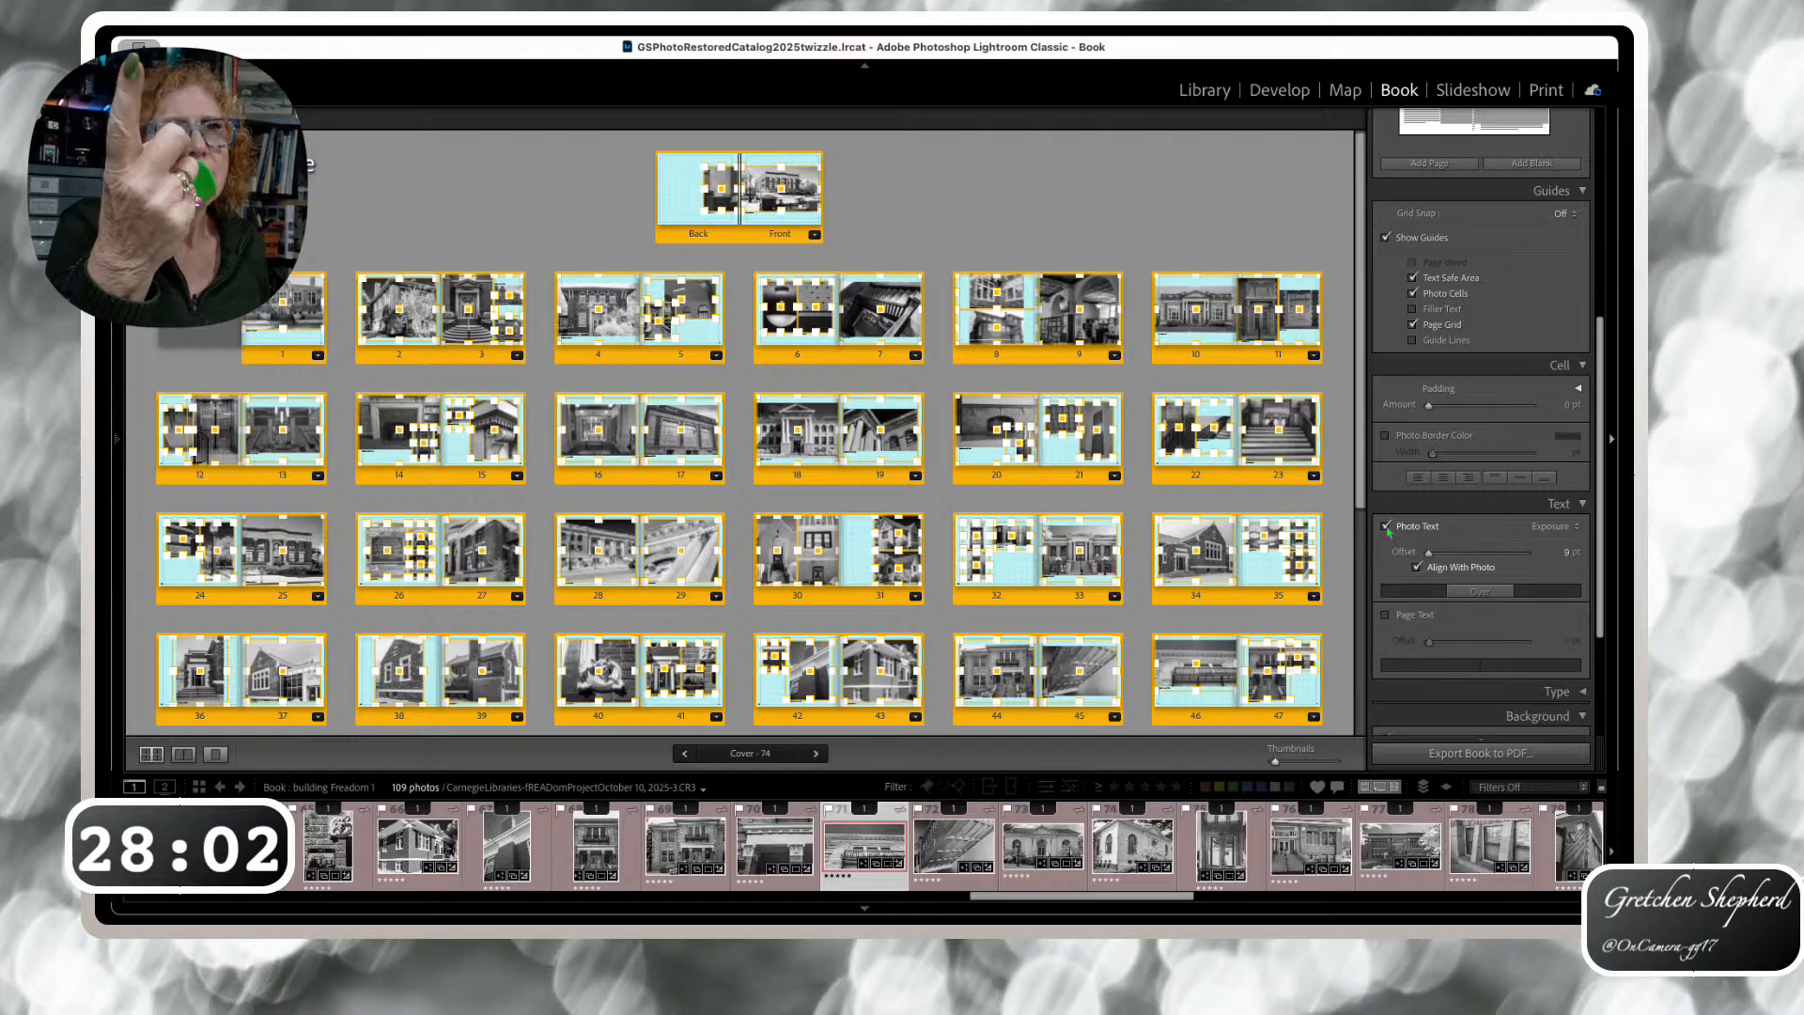
pyautogui.click(1577, 527)
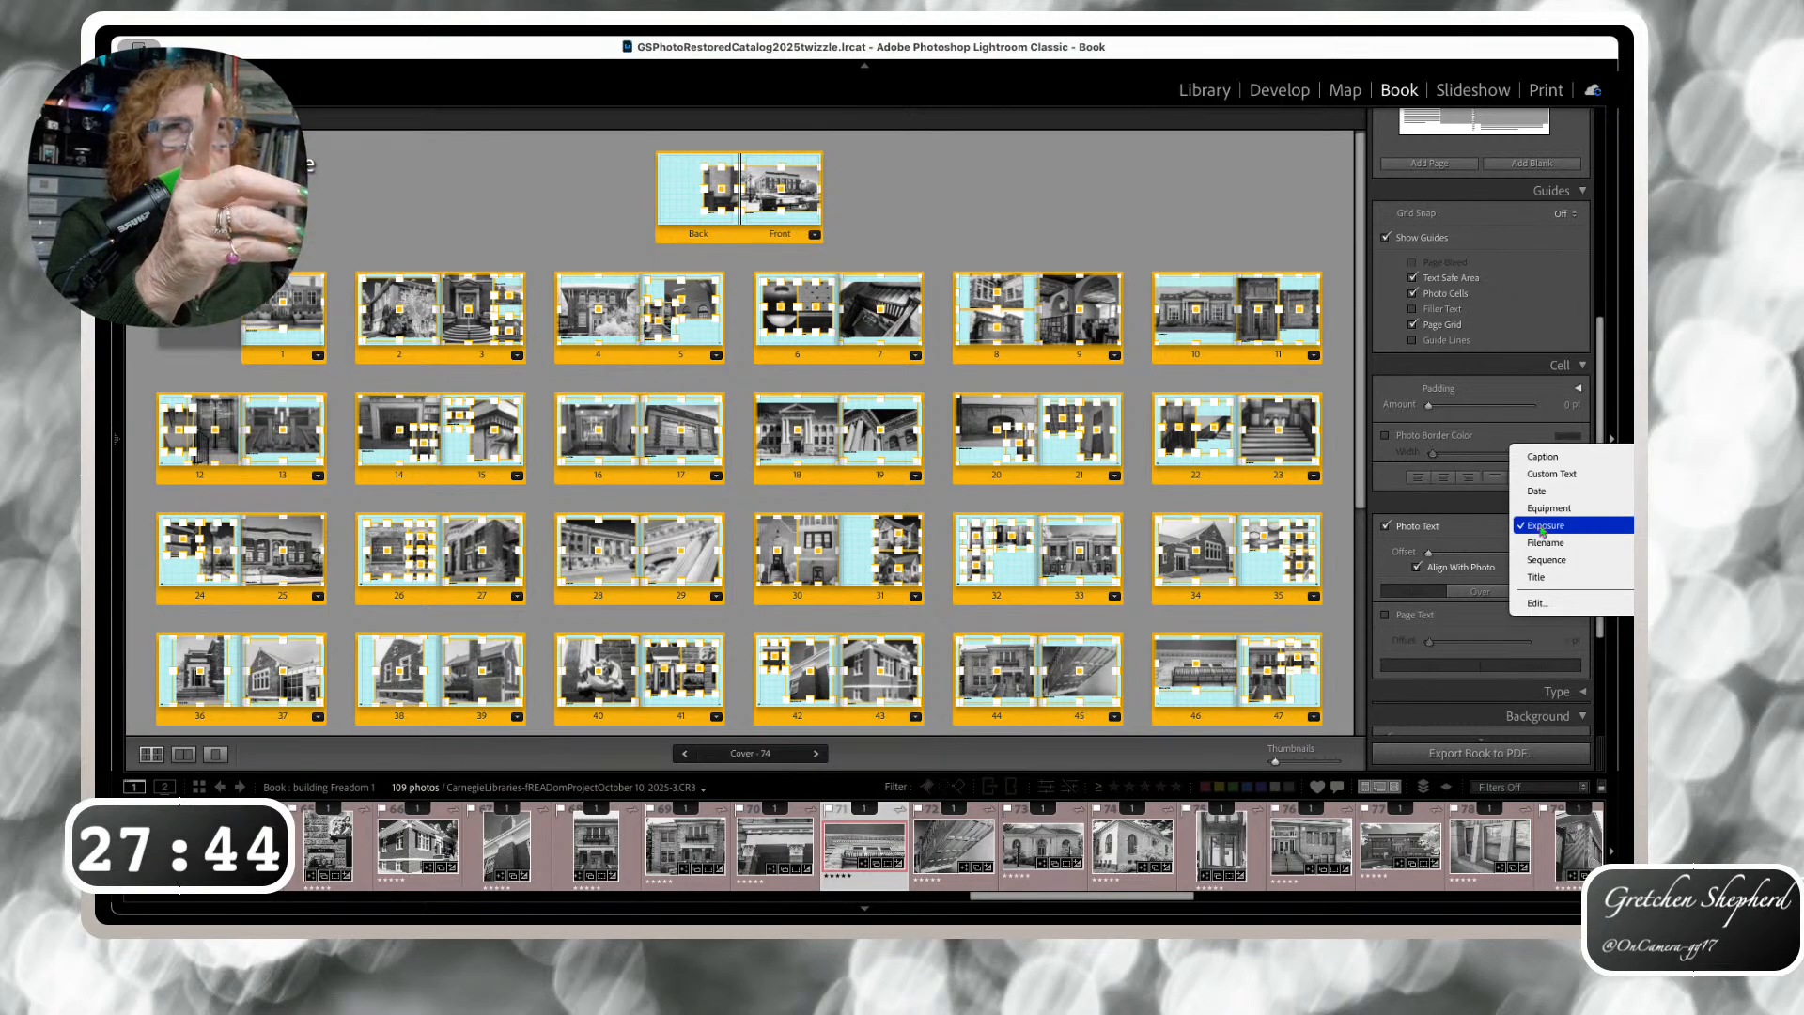
pyautogui.click(1577, 529)
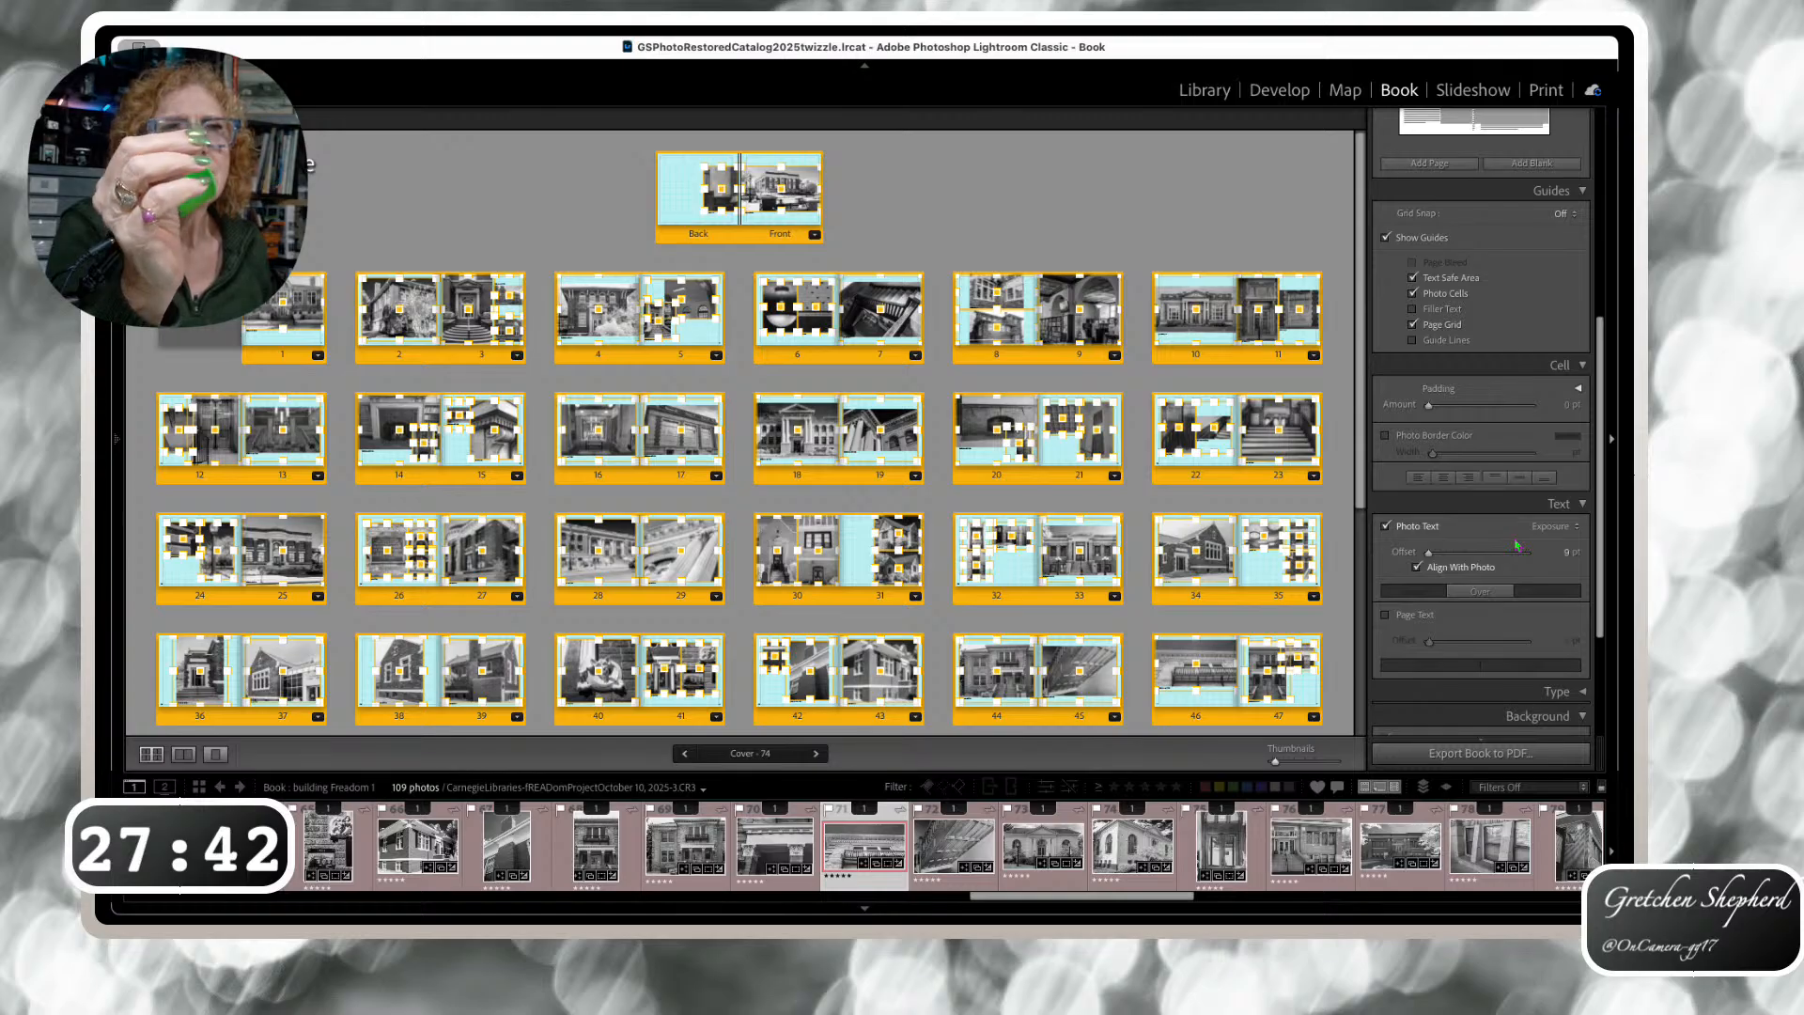
pyautogui.click(1333, 549)
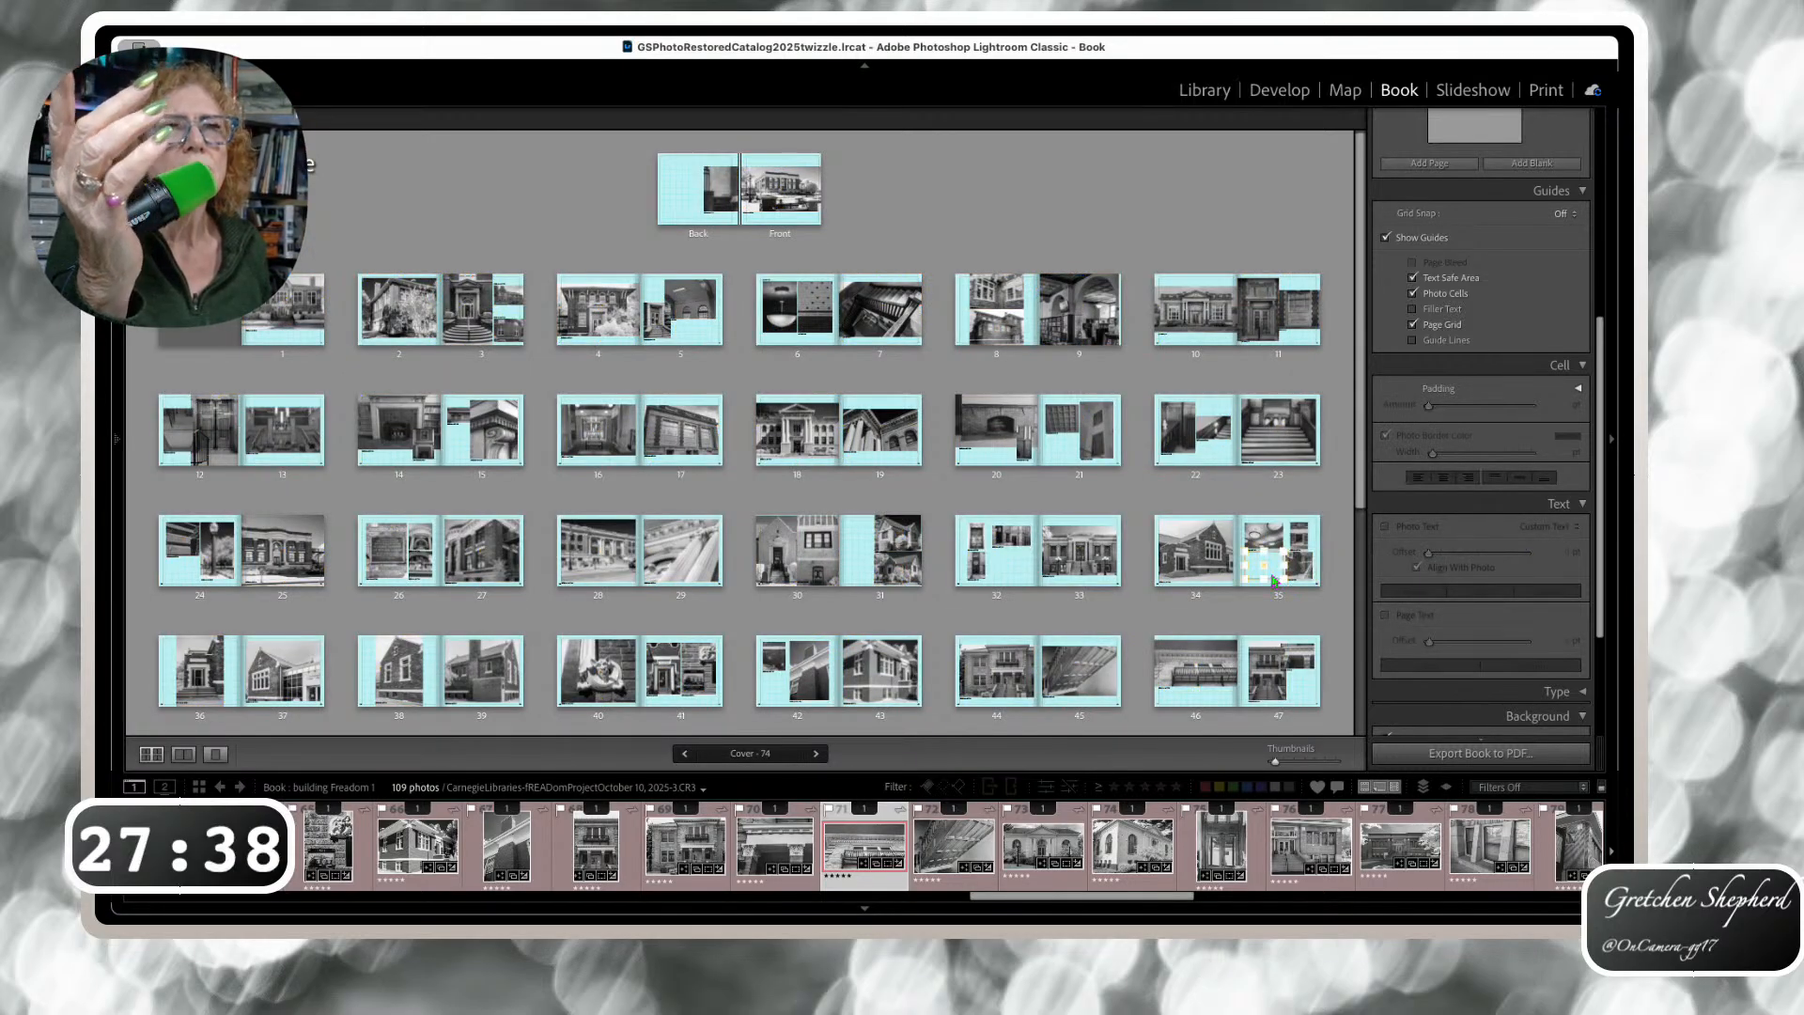
pyautogui.scroll(-3, 1274, 580)
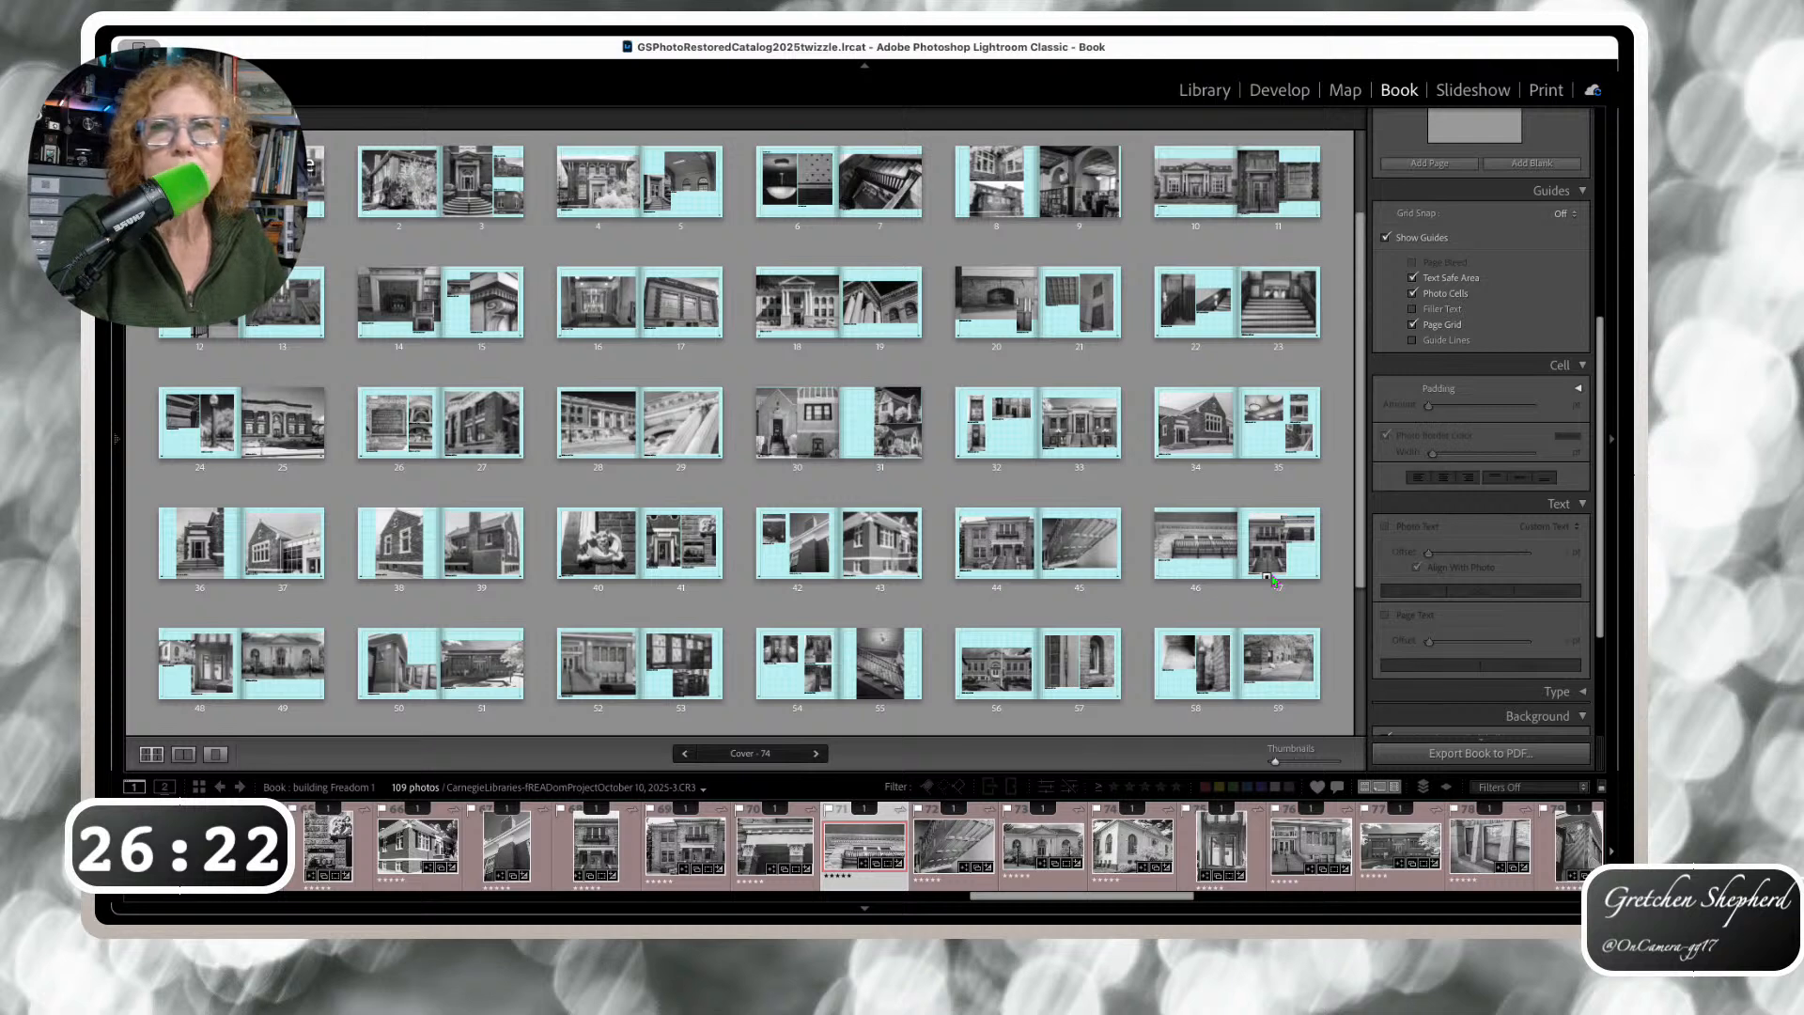
pyautogui.scroll(3, 846, 658)
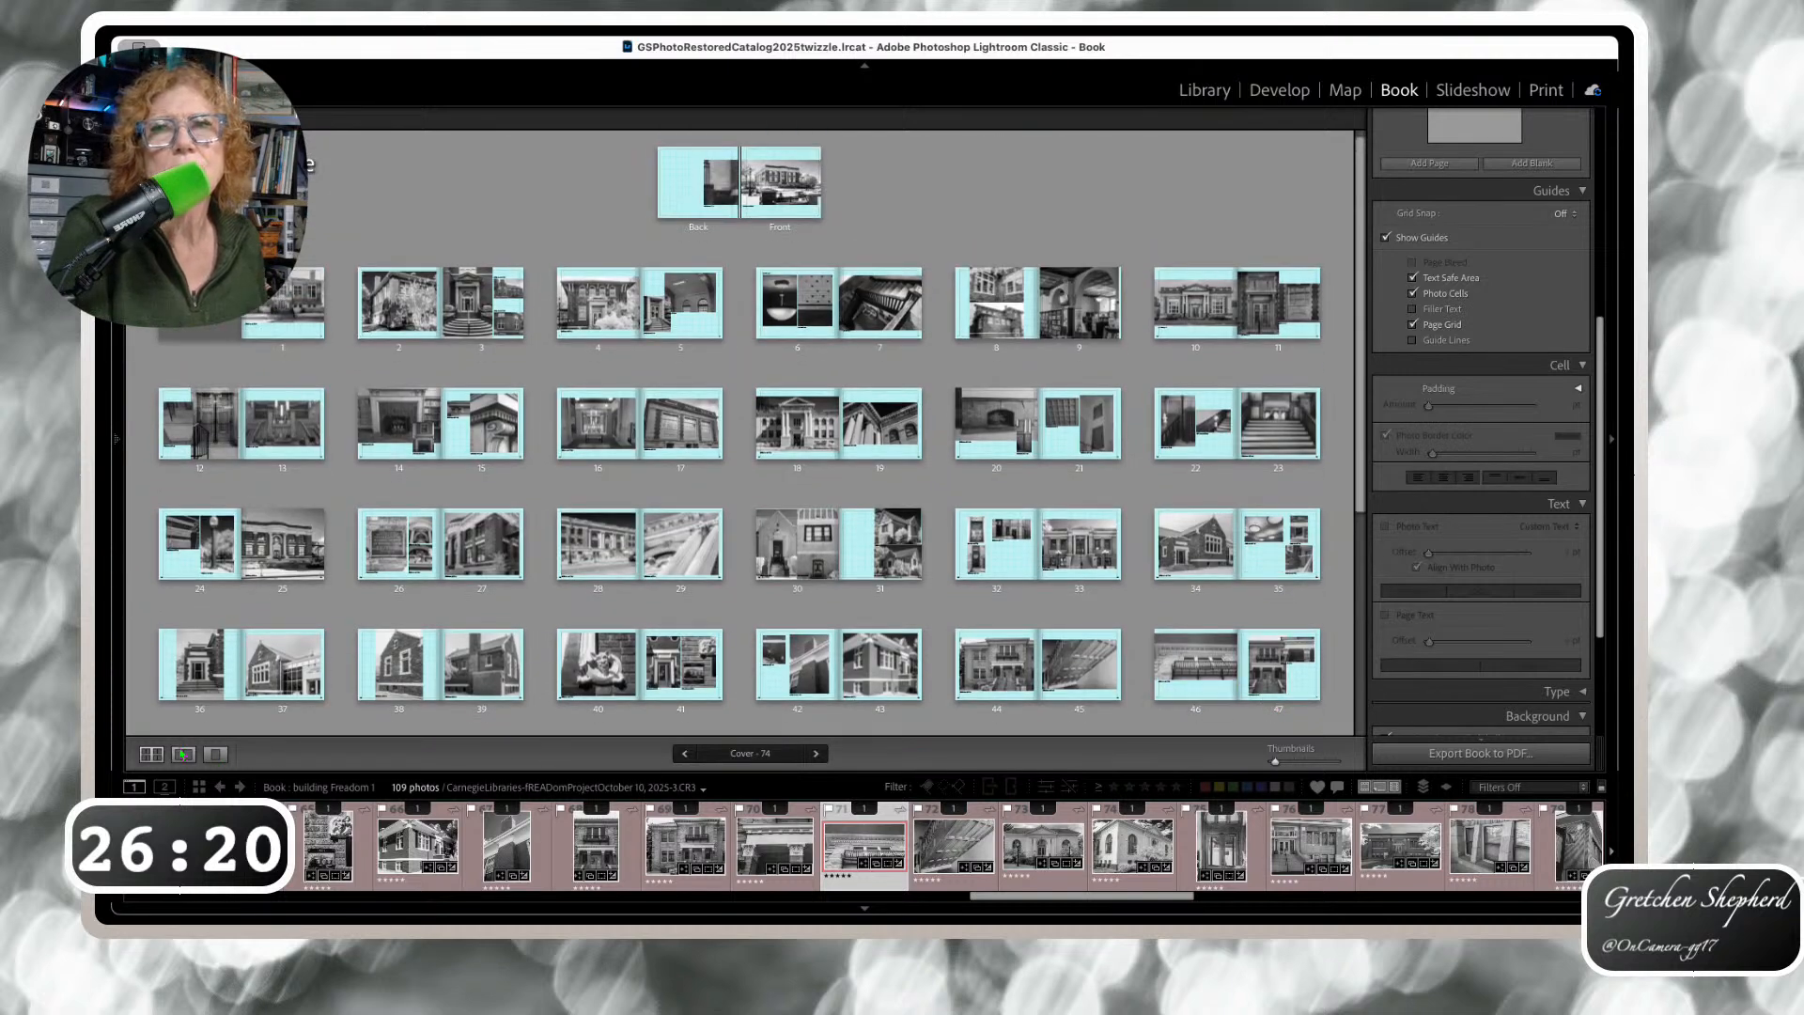
# Show the cover spread alone and inspect the exposure captions under both cover photos
pyautogui.click(183, 754)
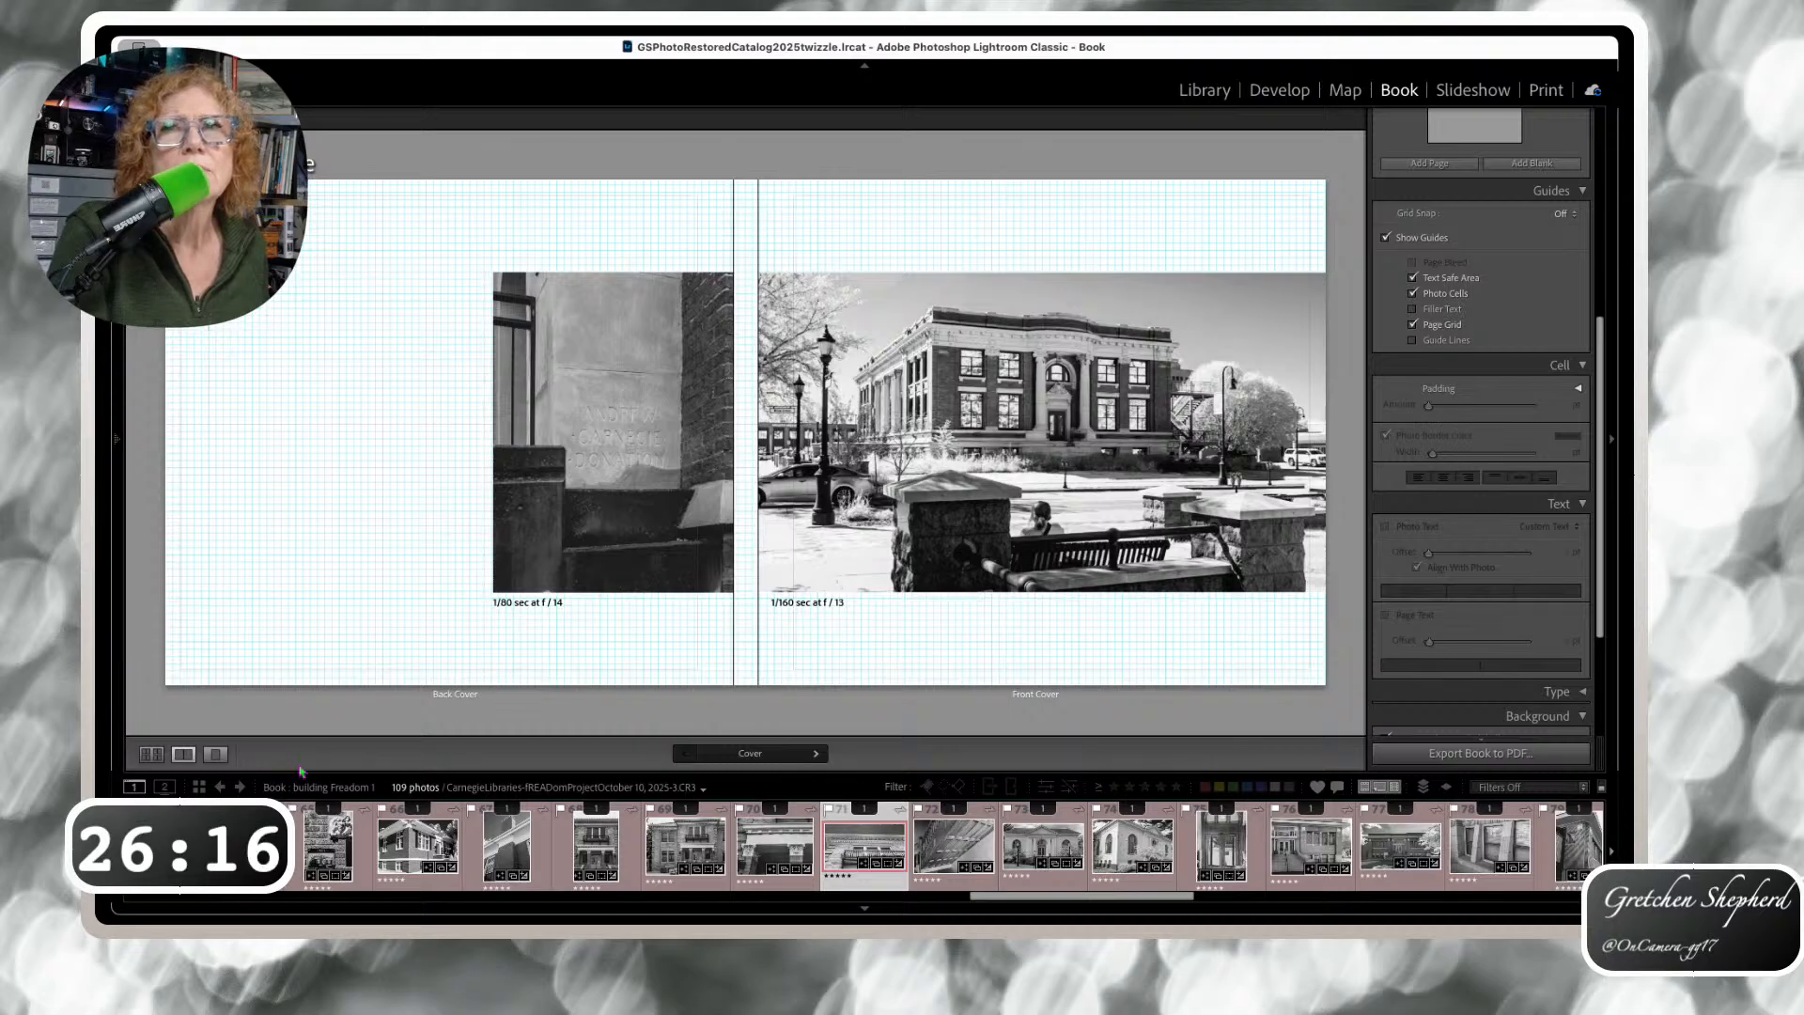
pyautogui.click(820, 640)
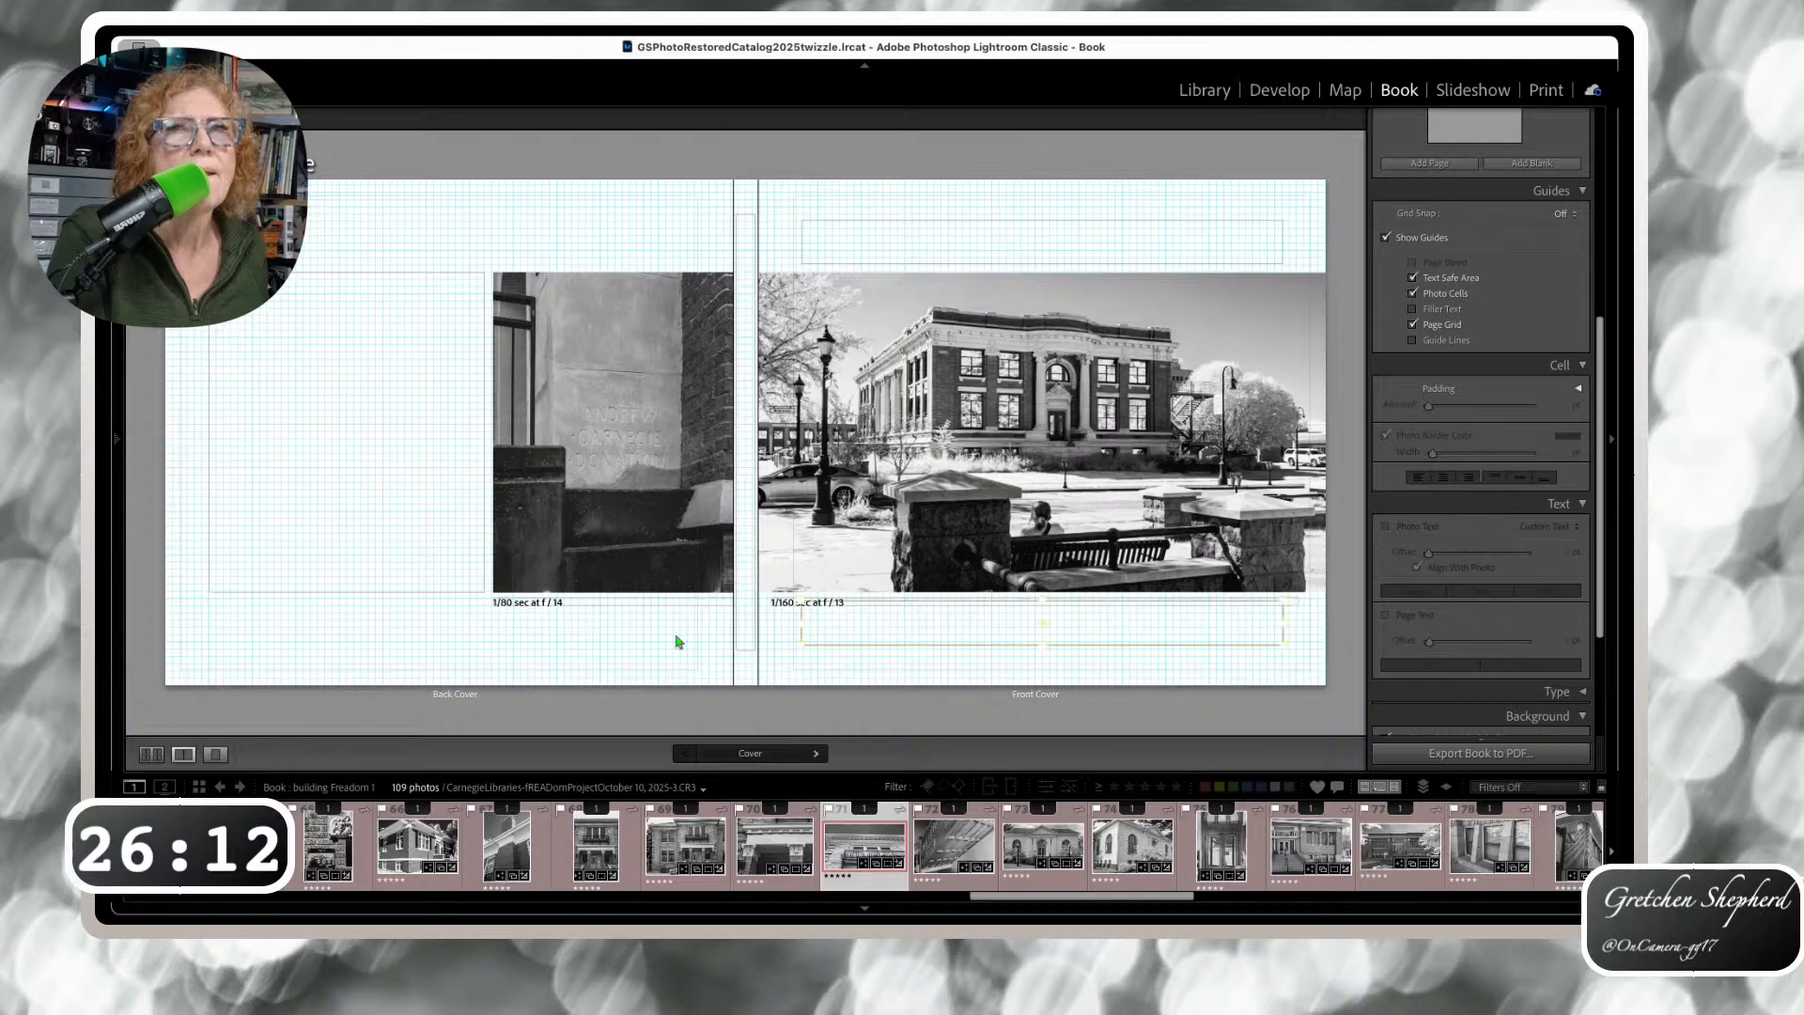
pyautogui.click(541, 609)
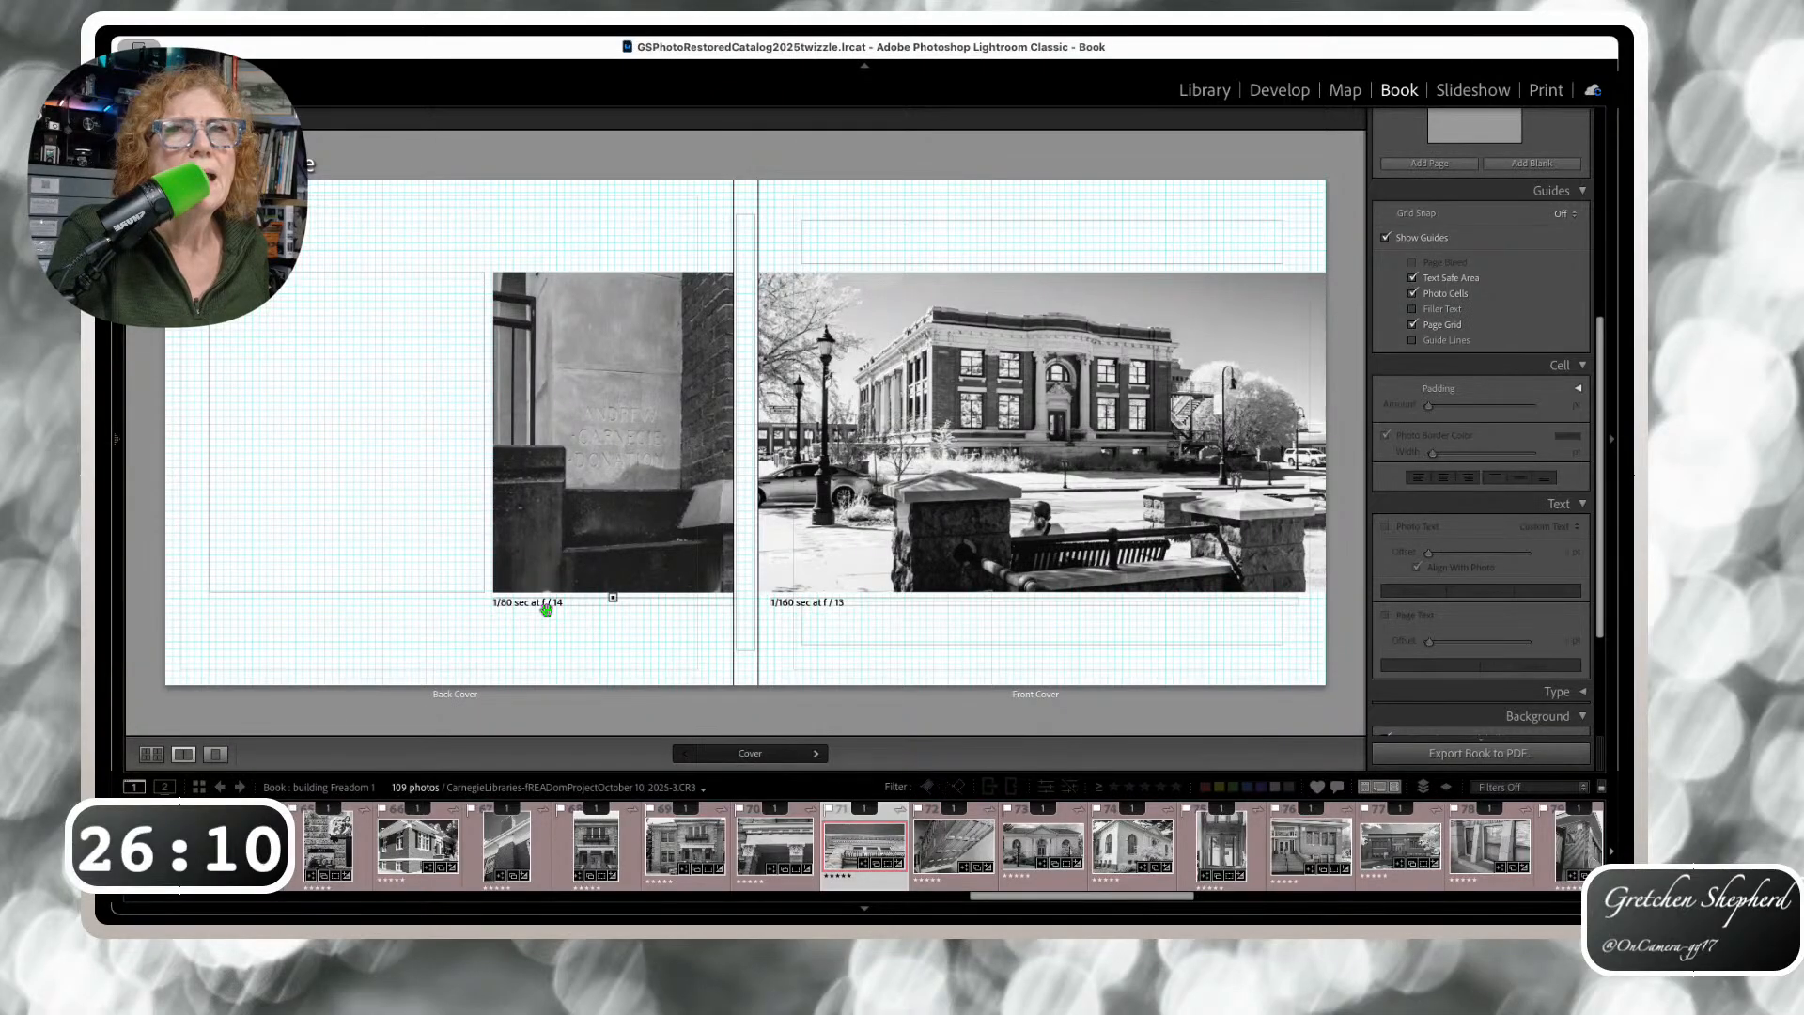
pyautogui.click(617, 608)
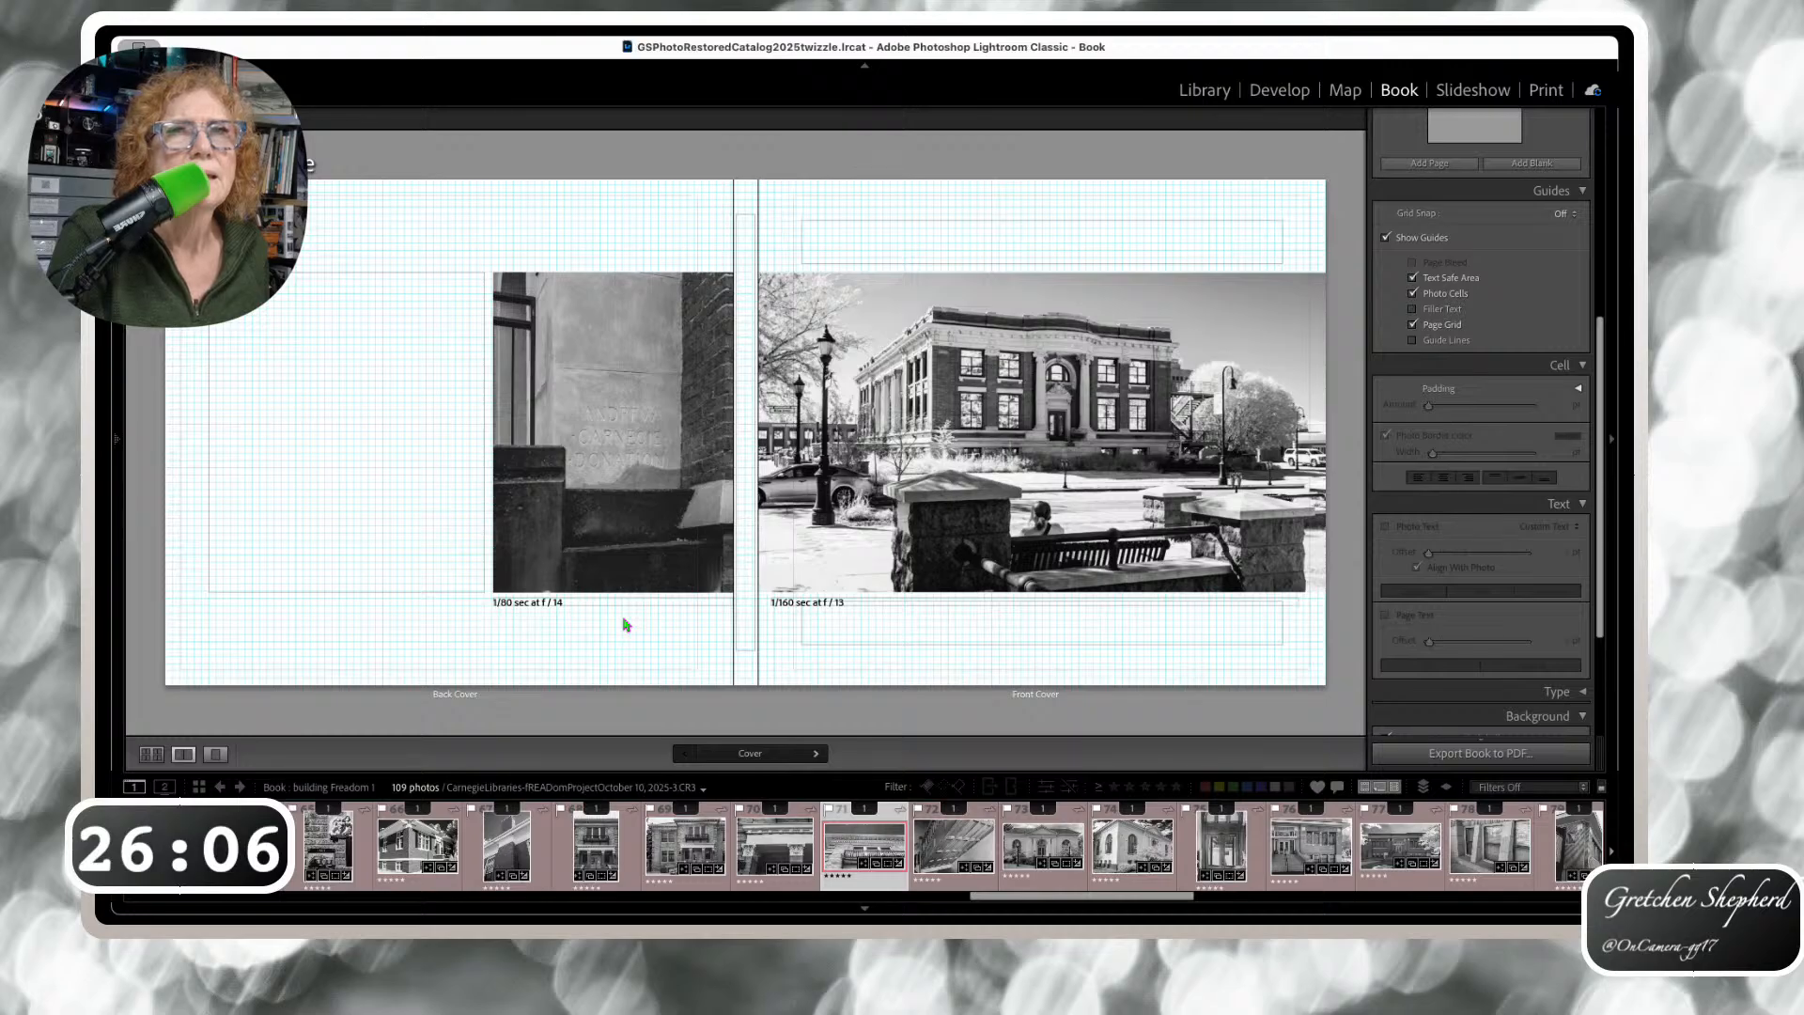
pyautogui.click(794, 612)
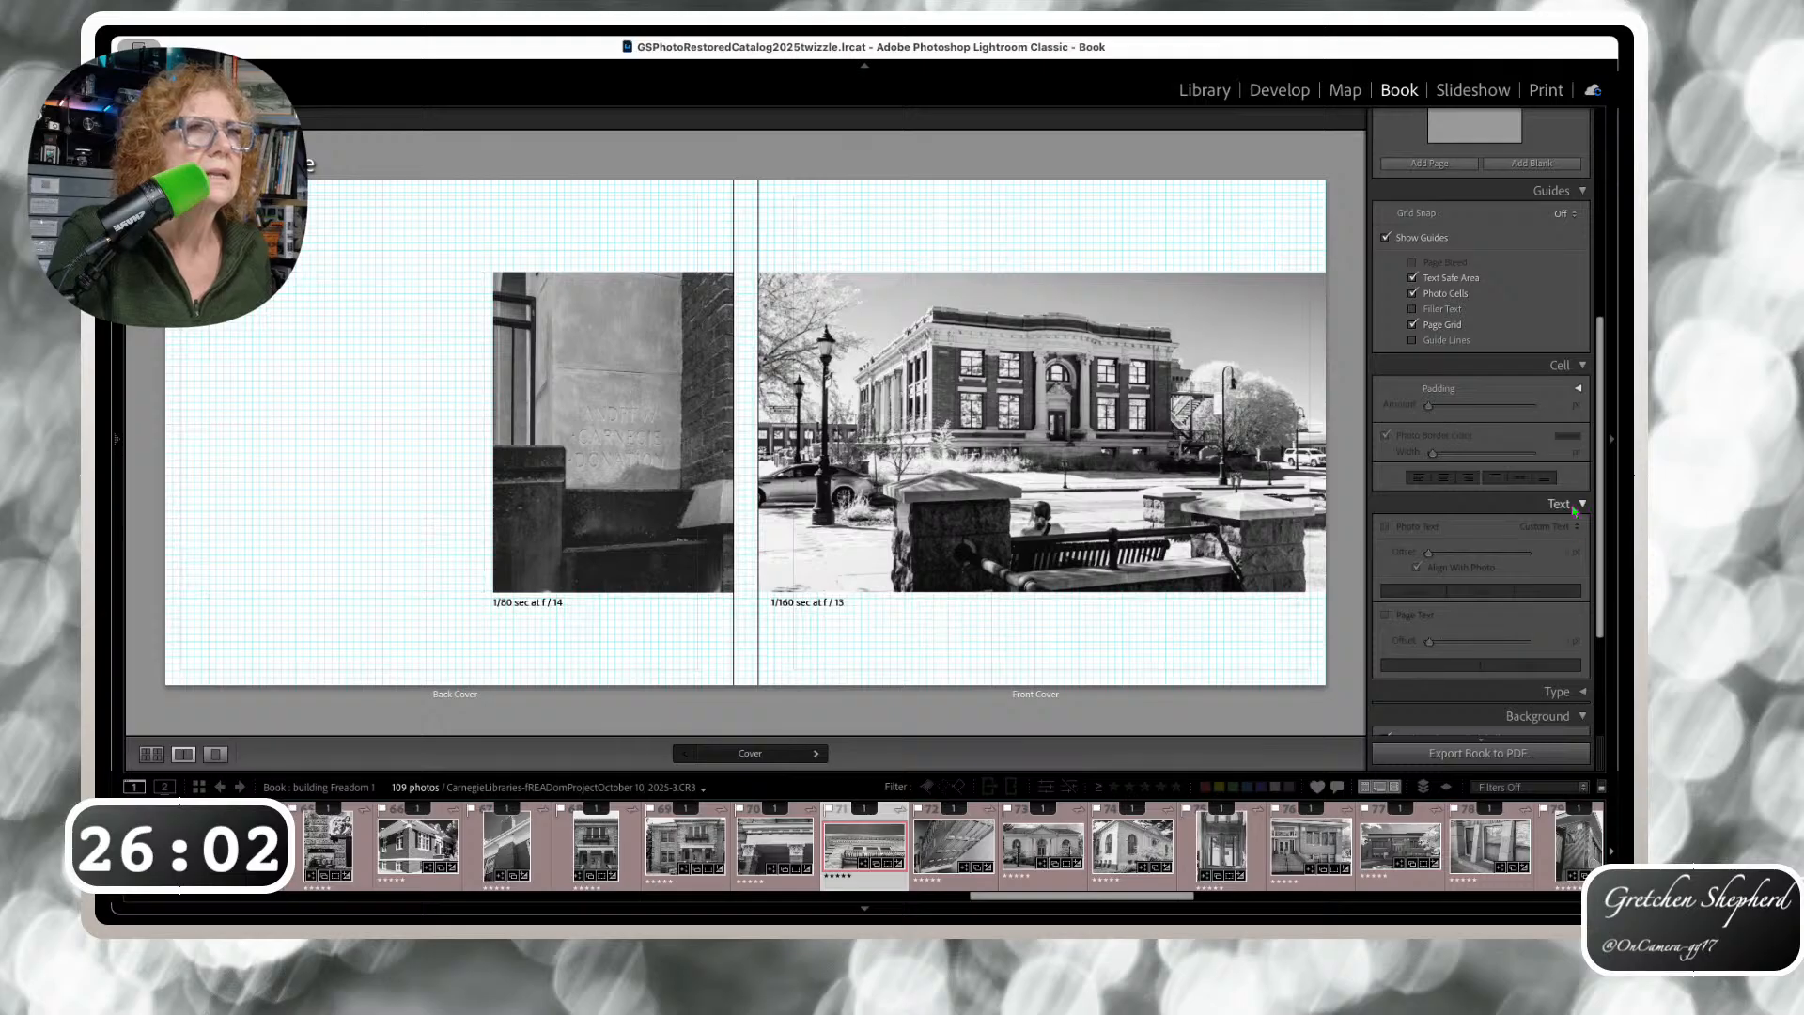
pyautogui.click(809, 608)
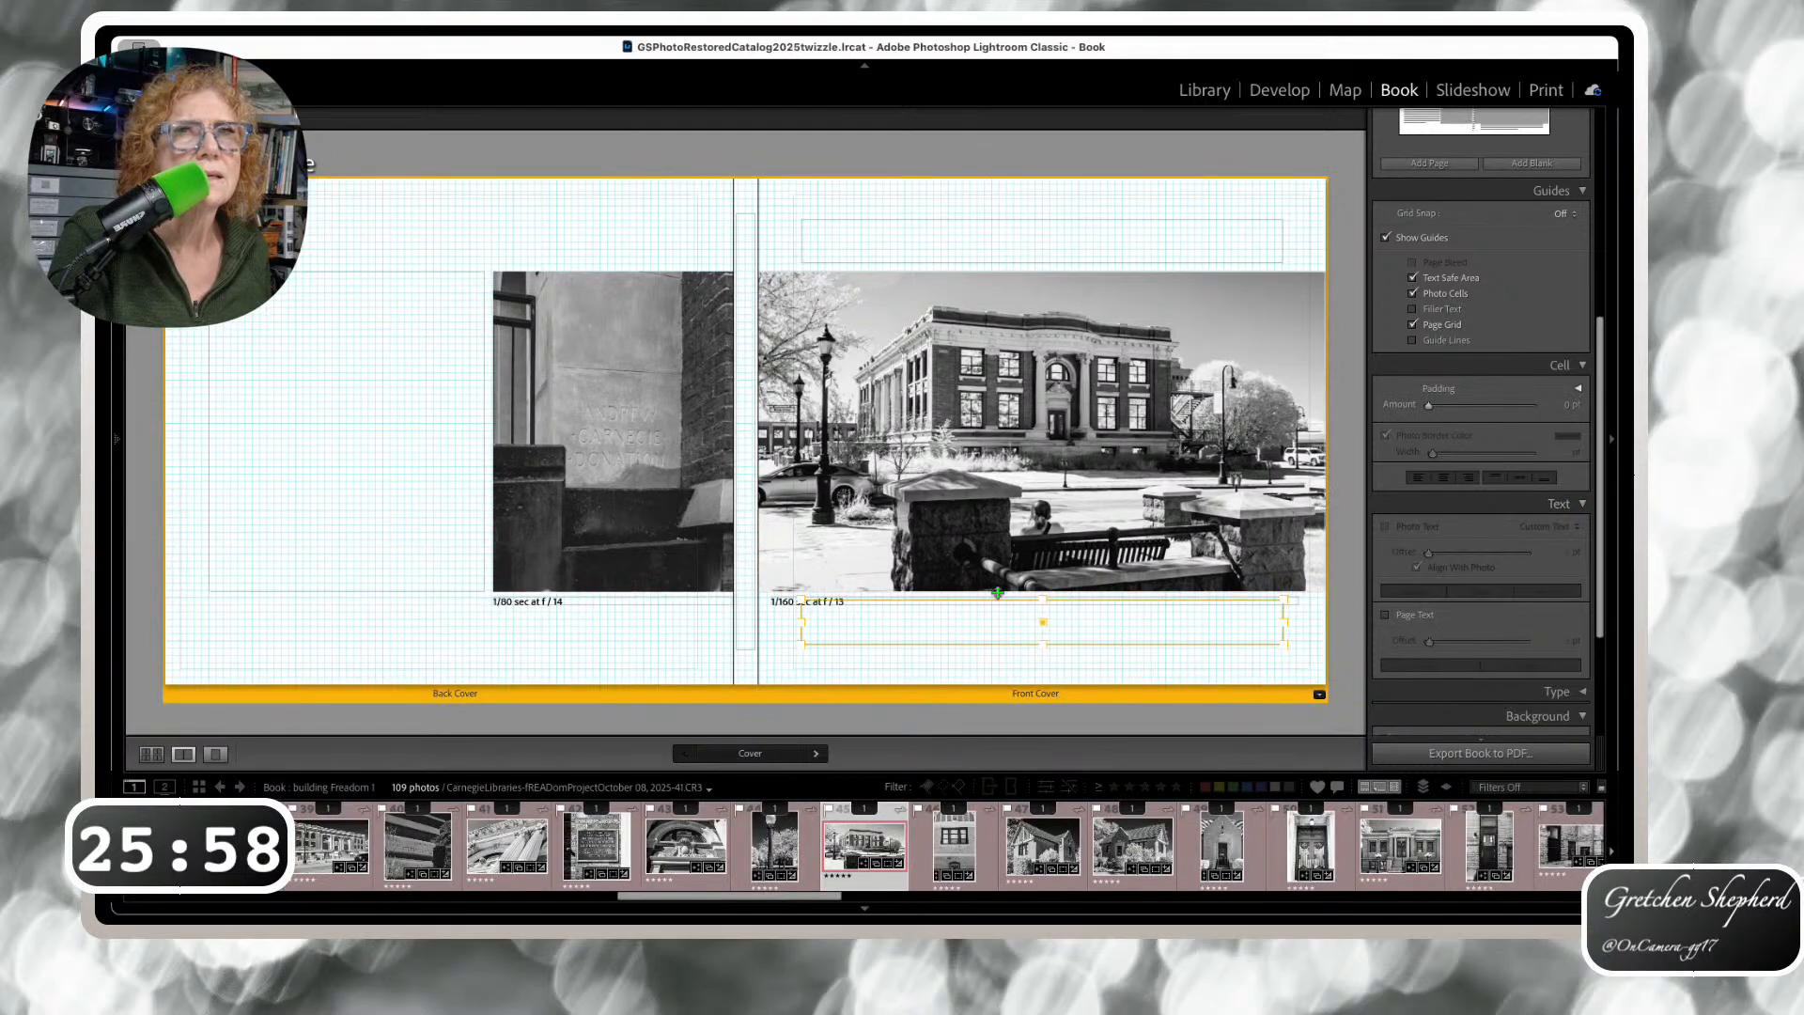
# Select the front cover photo and open the Text Template Editor from the Photo Text menu
pyautogui.scroll(-5, 1494, 508)
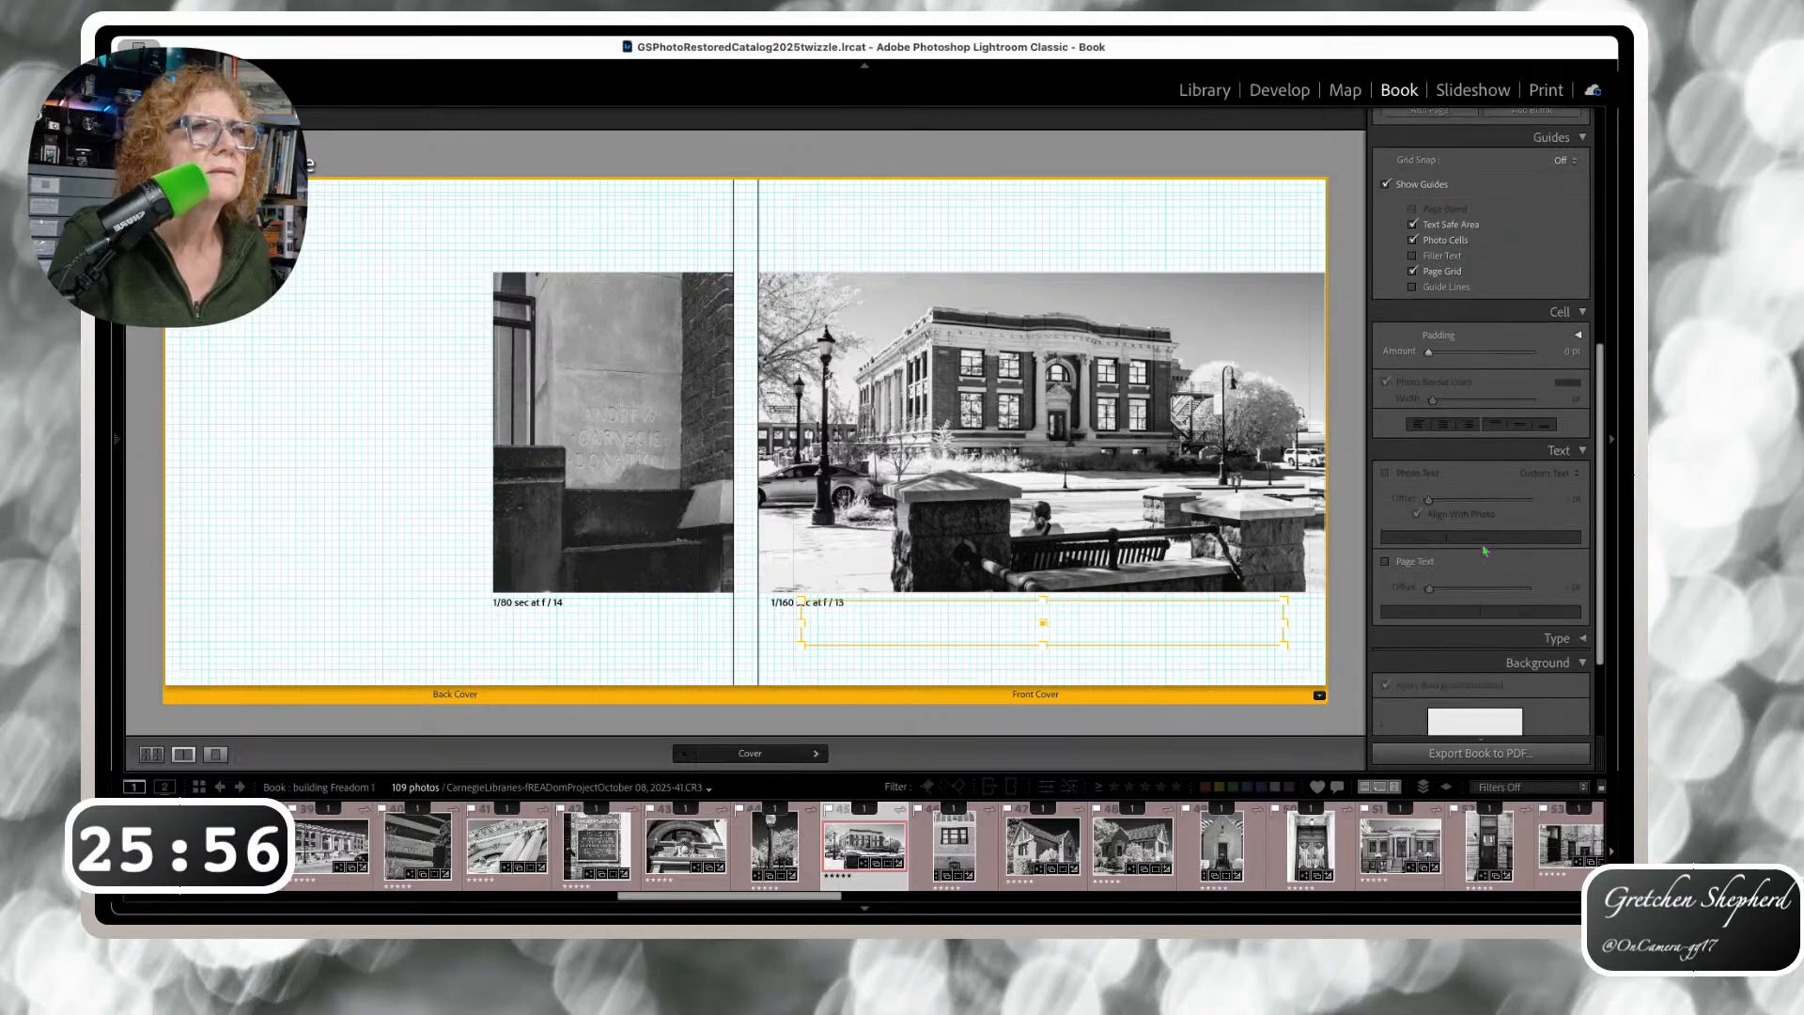
pyautogui.scroll(-2, 1484, 550)
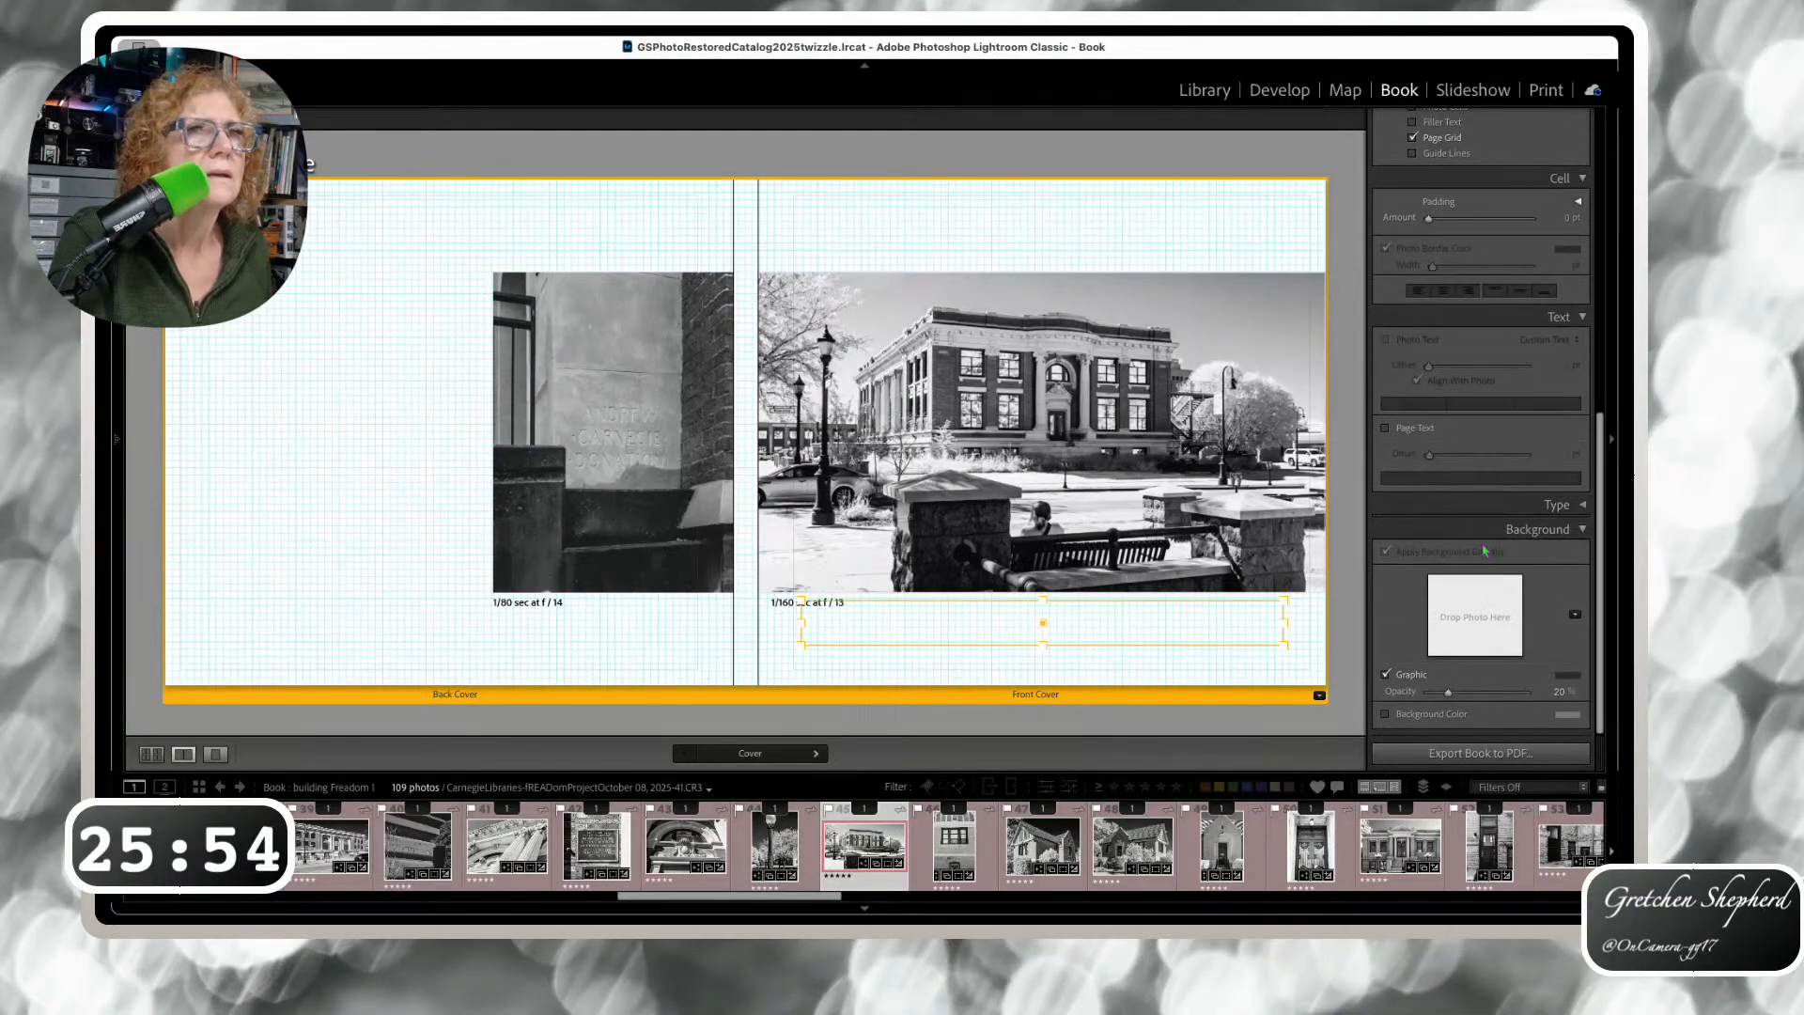
pyautogui.click(1250, 548)
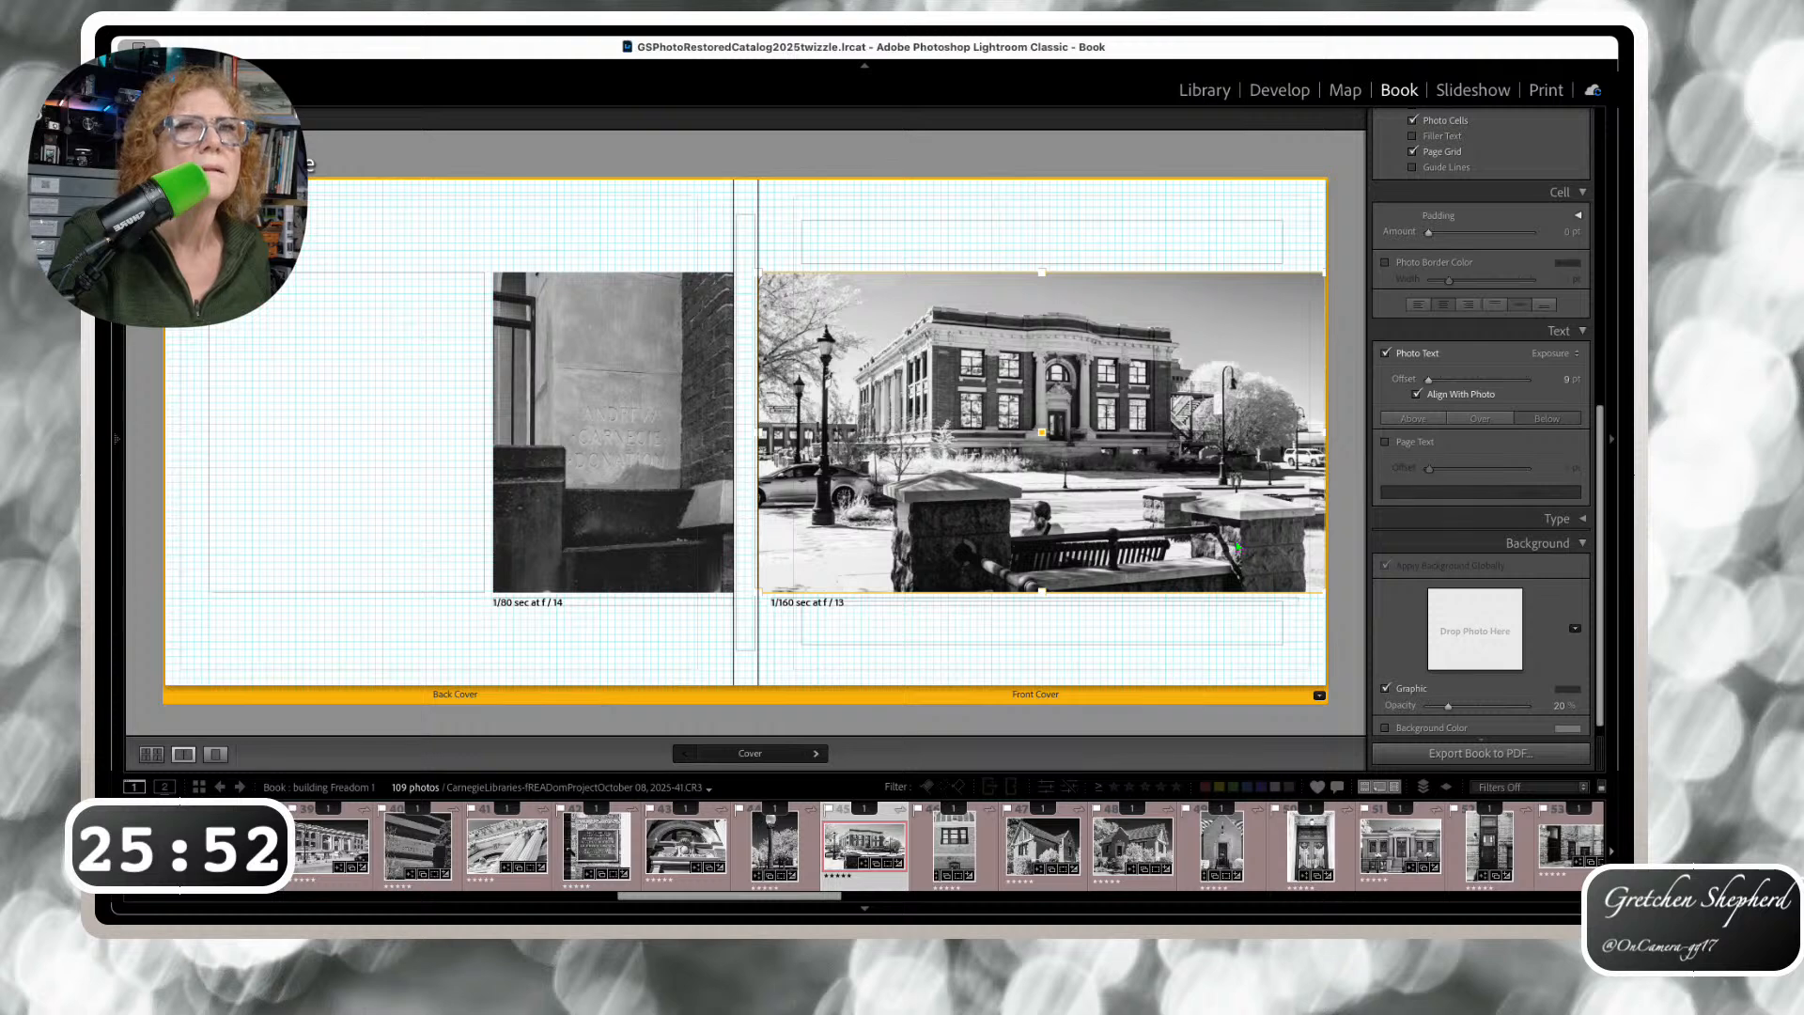
pyautogui.click(1575, 355)
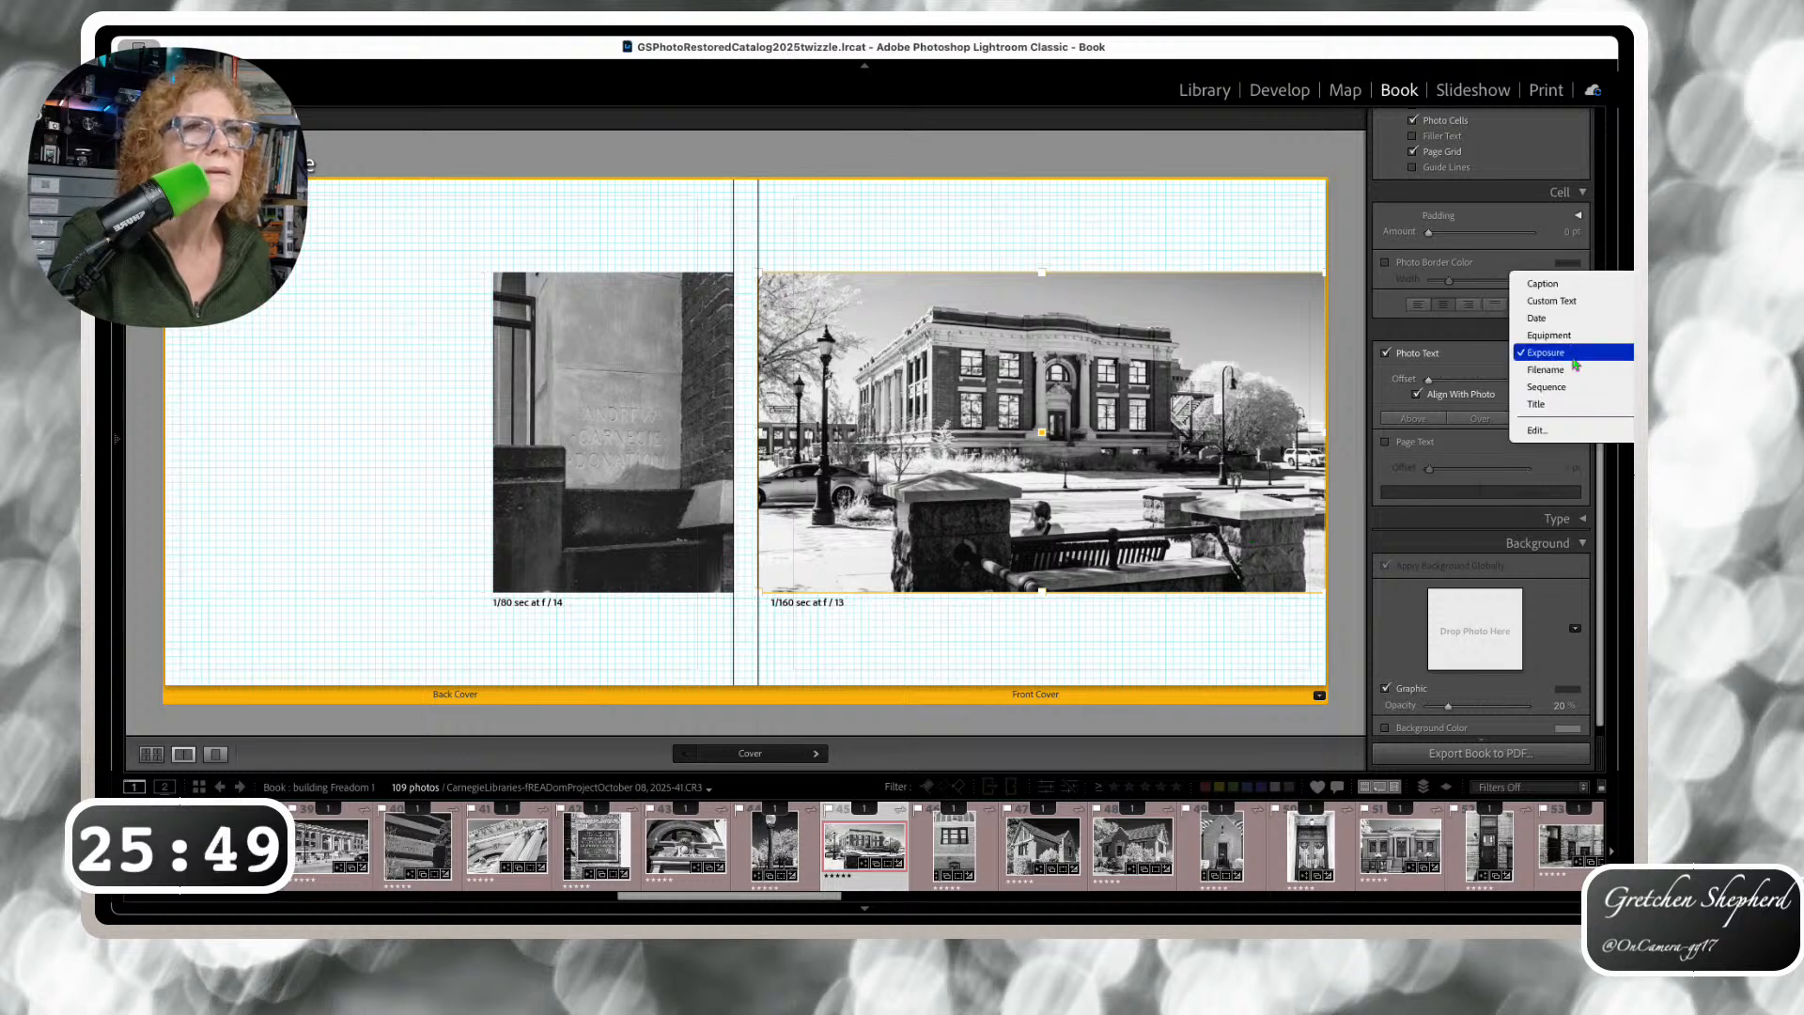
pyautogui.click(1539, 431)
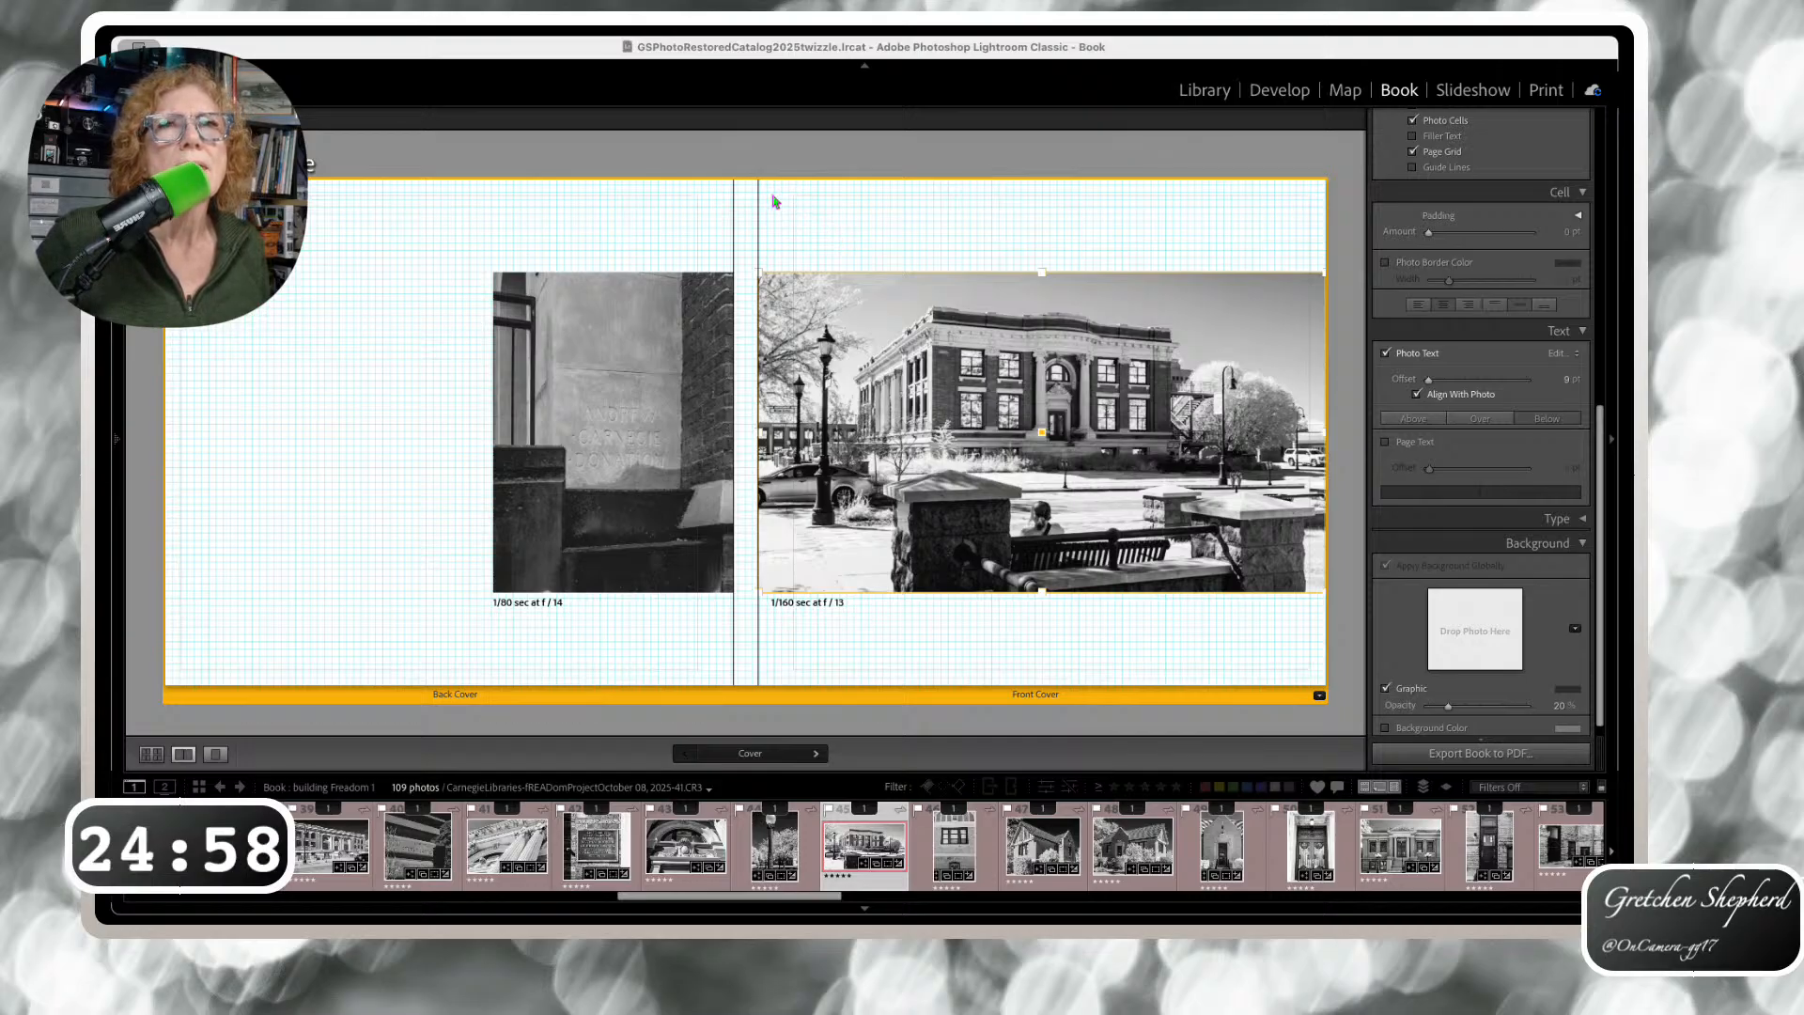
# Add ISO to the front cover caption, giving '1/160 sec at f / 13ISO 500', and switch it to Custom Text
pyautogui.click(958, 625)
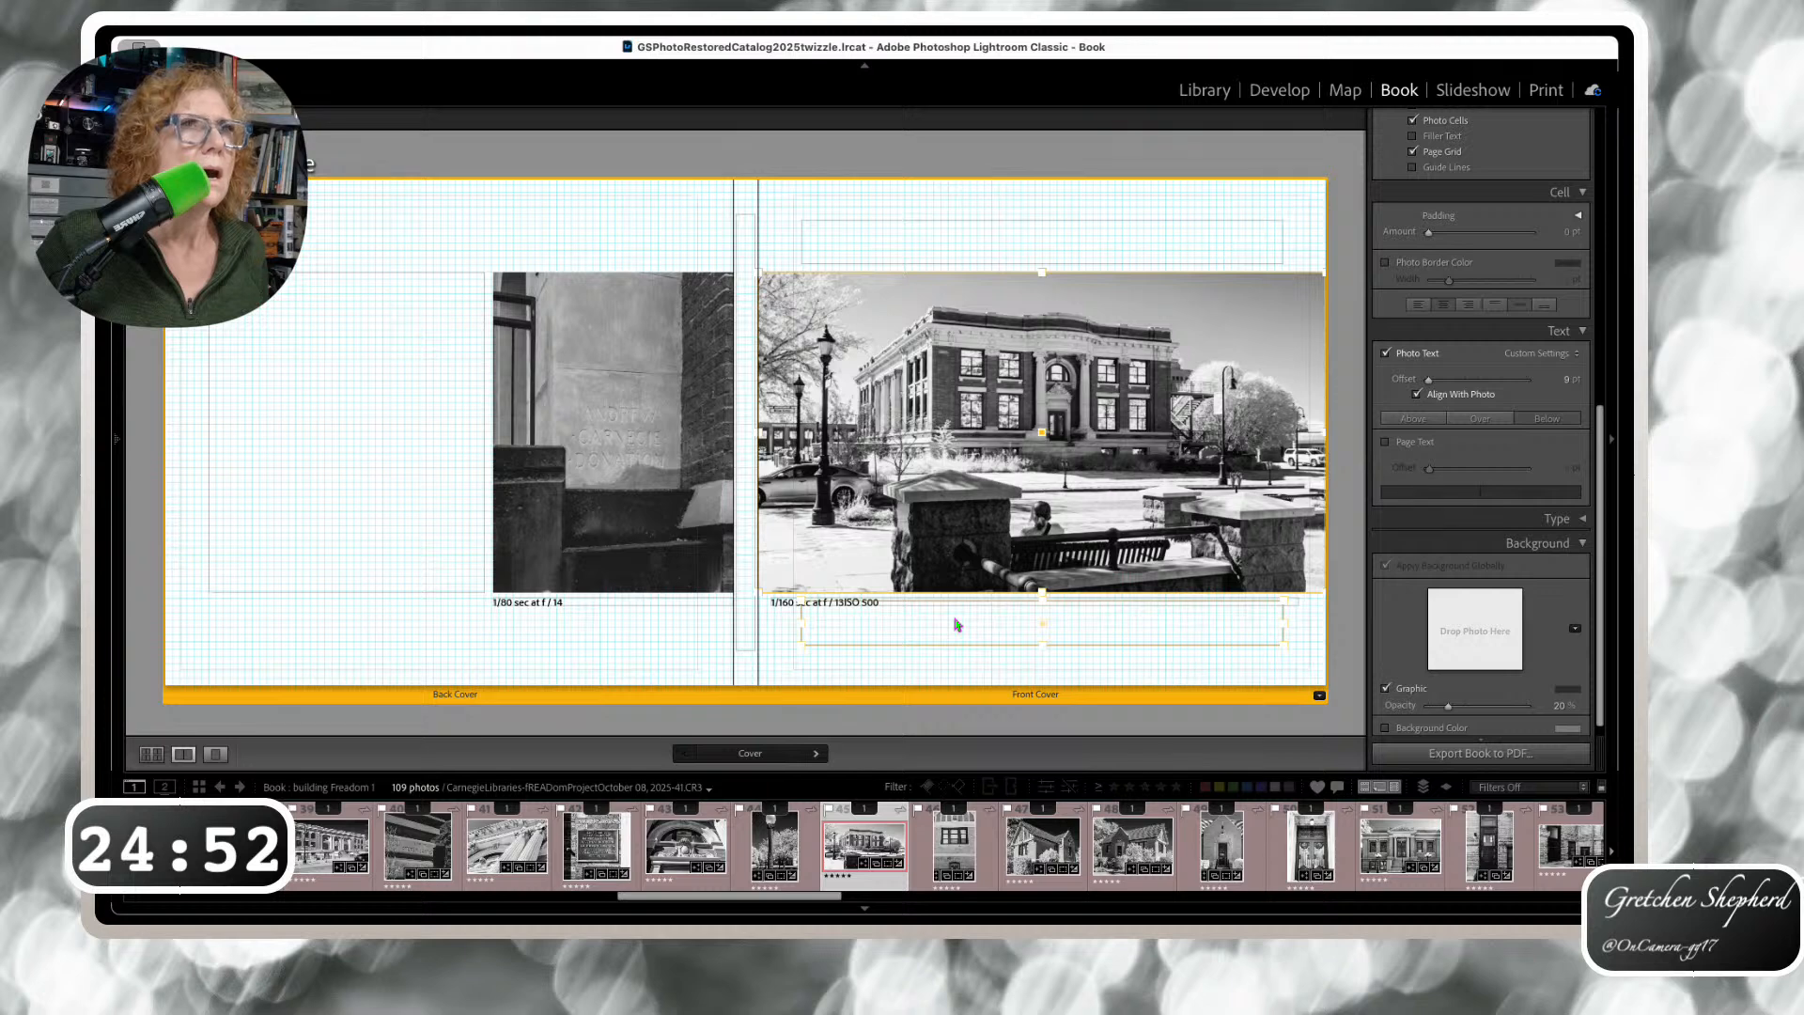
pyautogui.click(1577, 353)
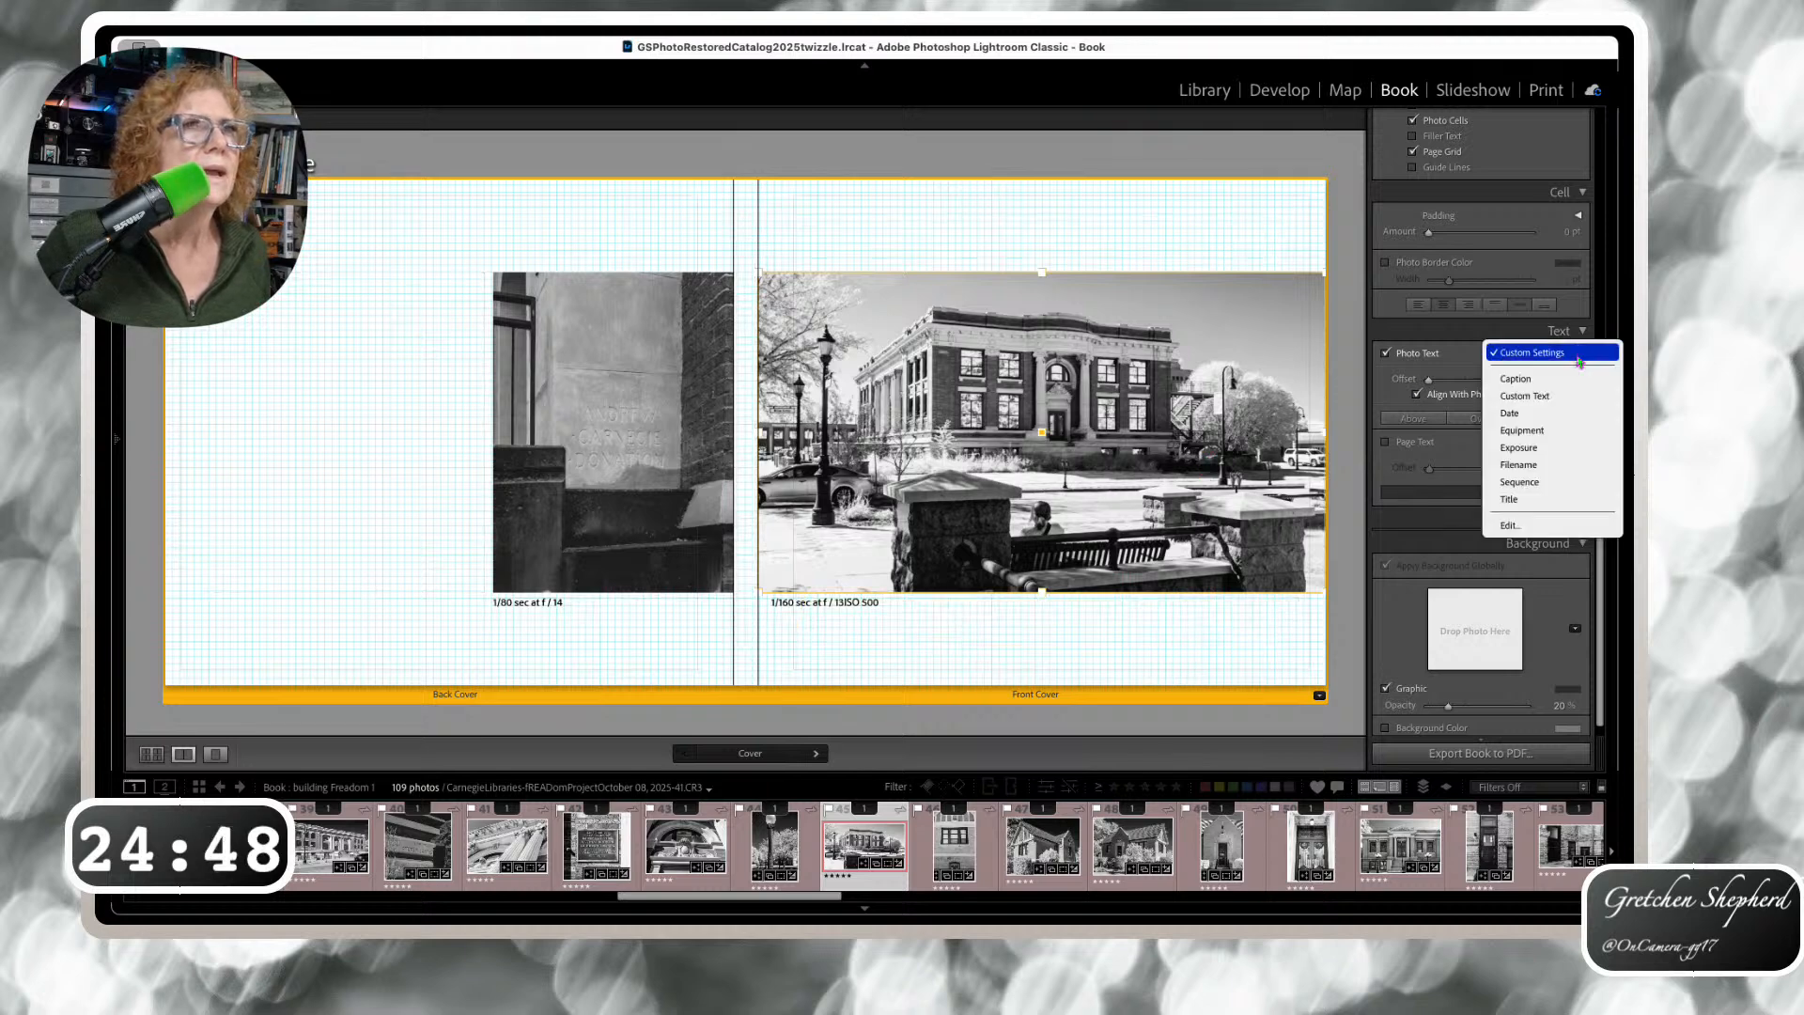
pyautogui.click(1547, 397)
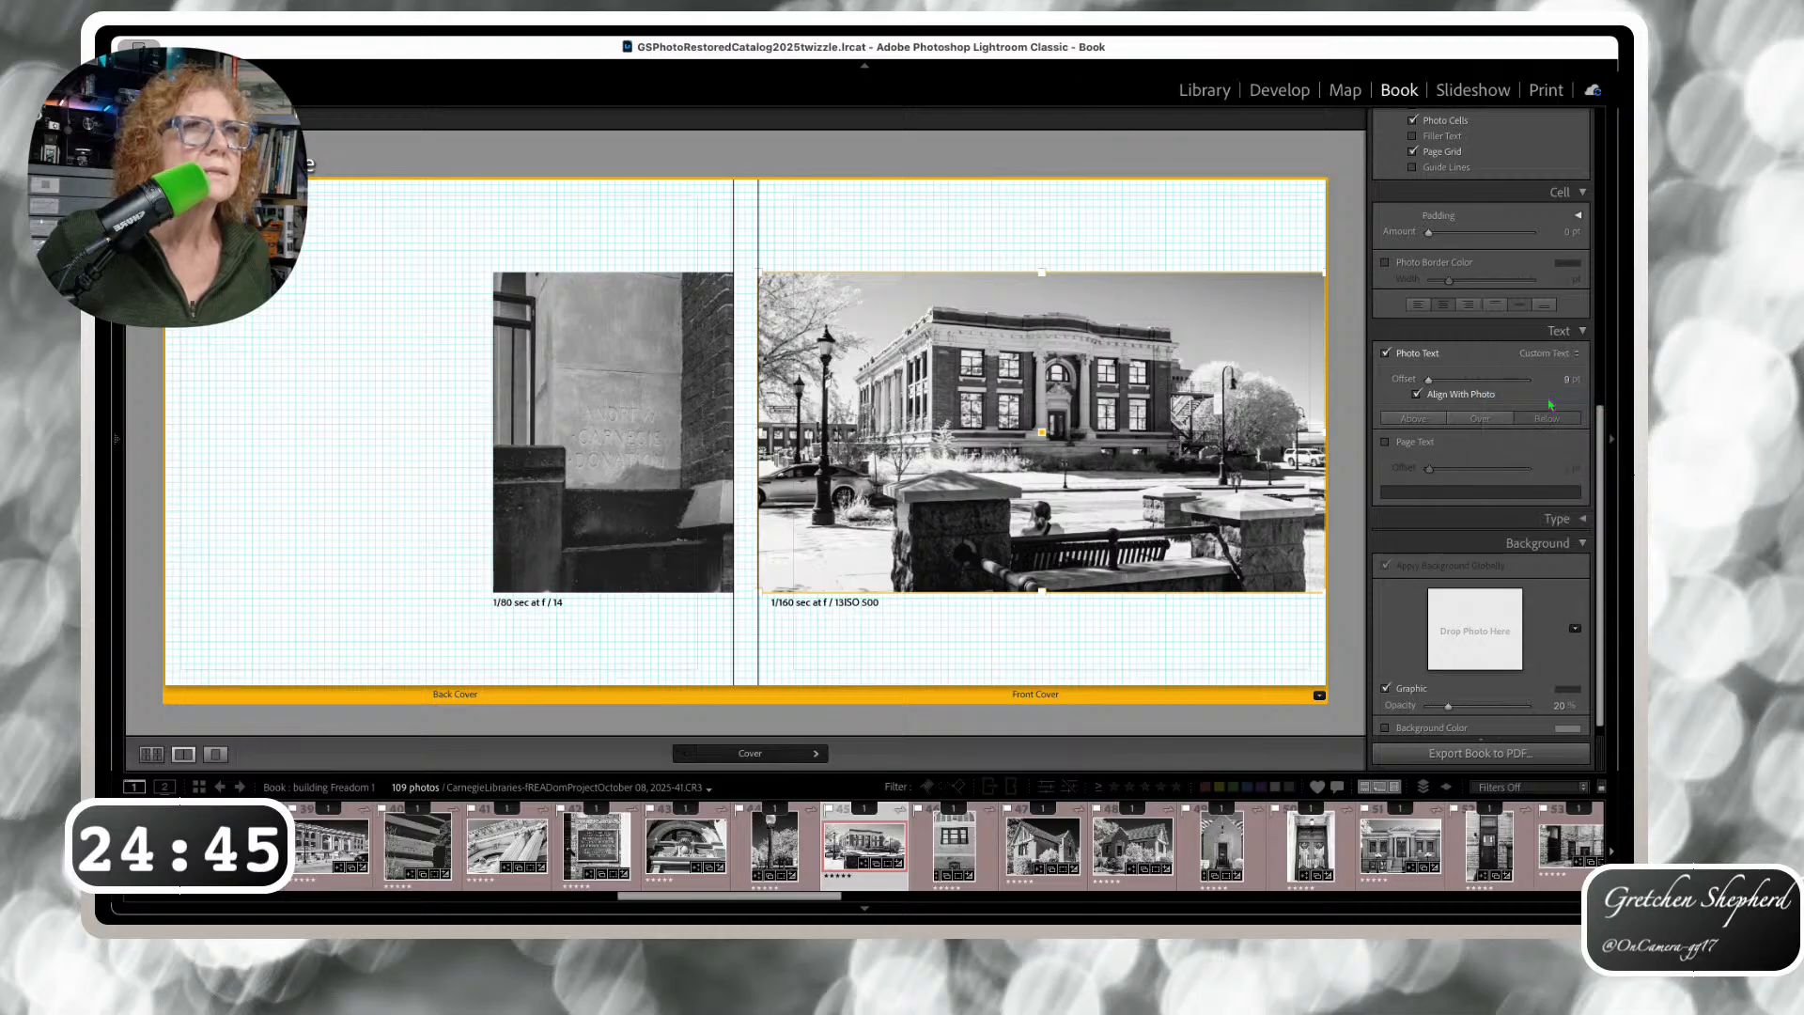
# Reopen and close the caption template editor, then return to the multi-page overview
pyautogui.click(1578, 355)
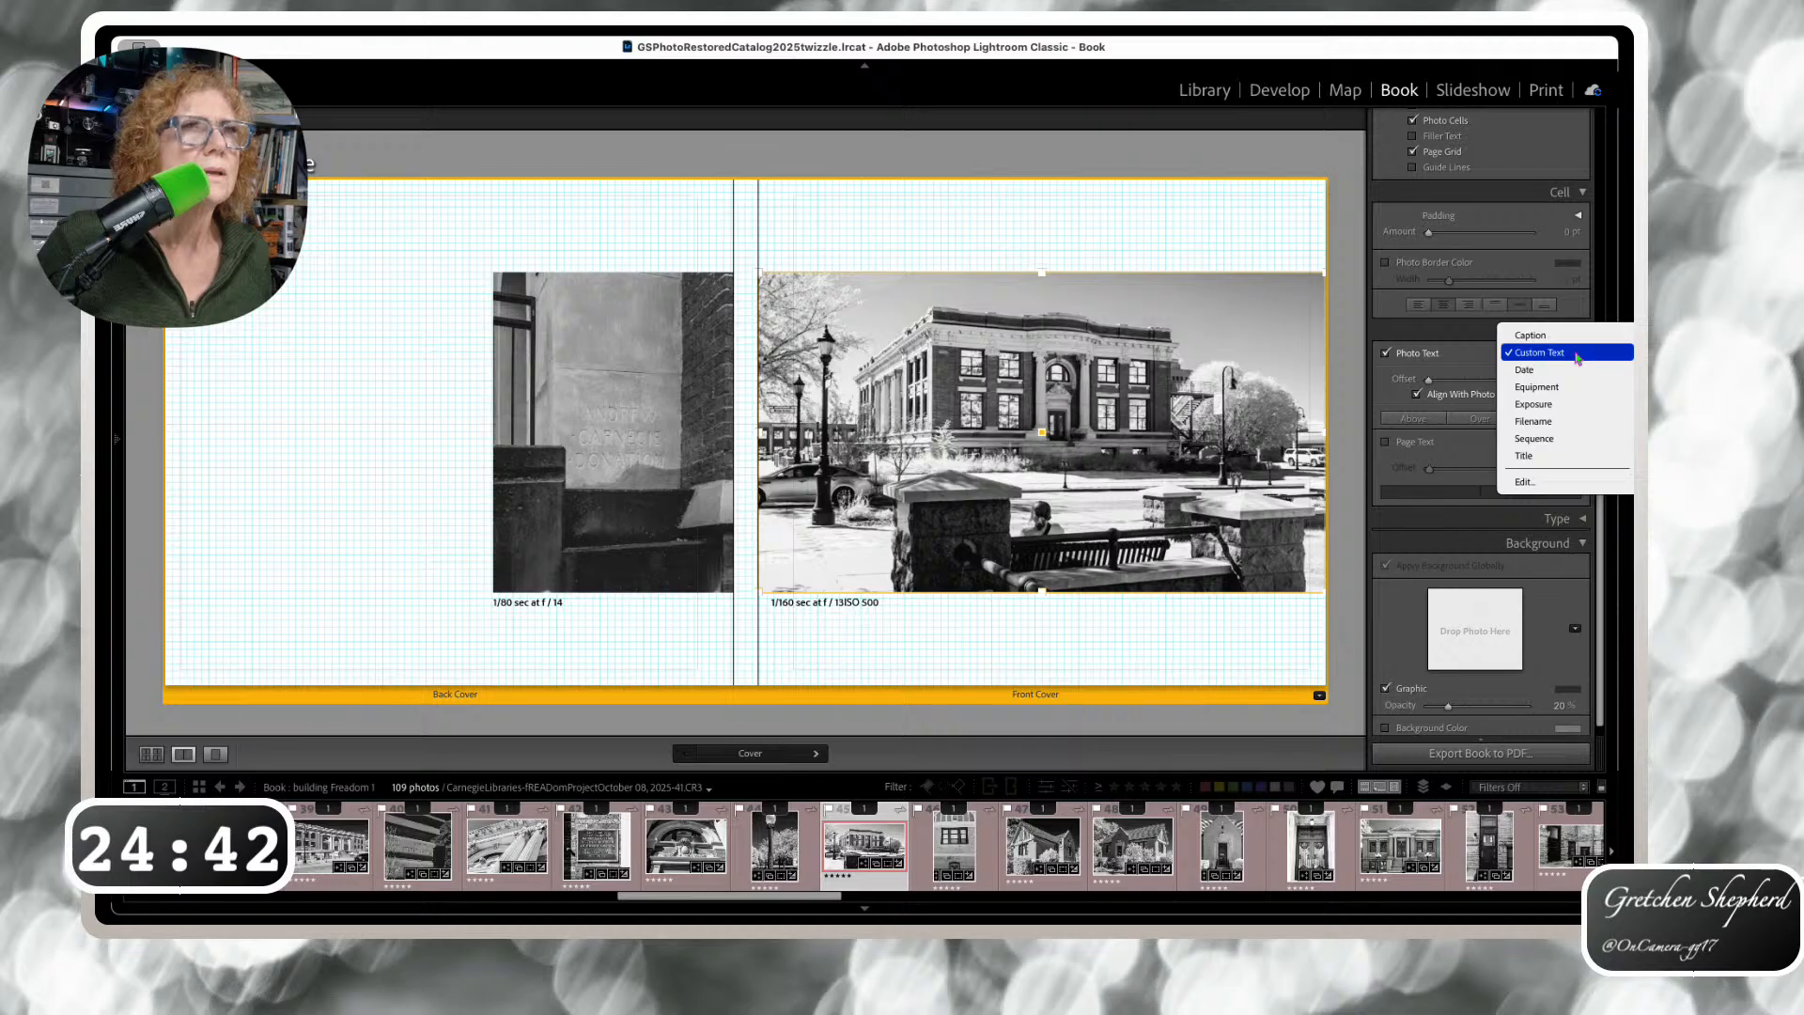
pyautogui.click(1528, 482)
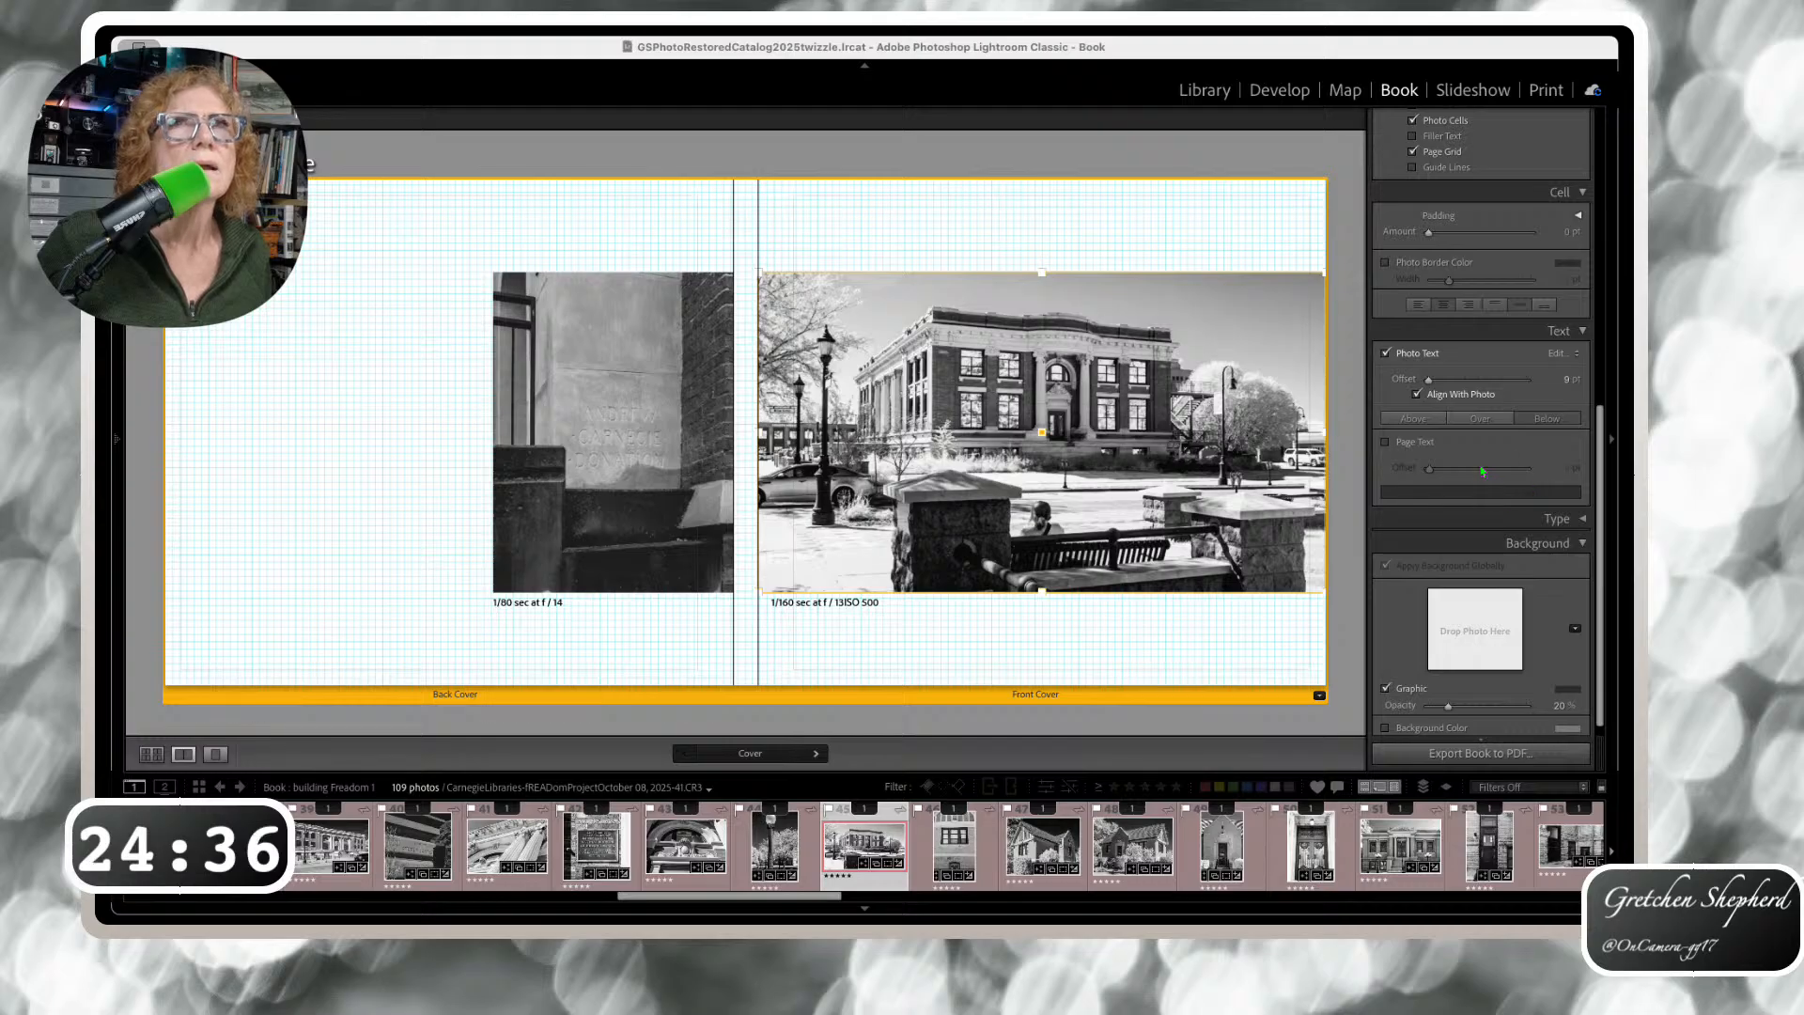
pyautogui.click(858, 622)
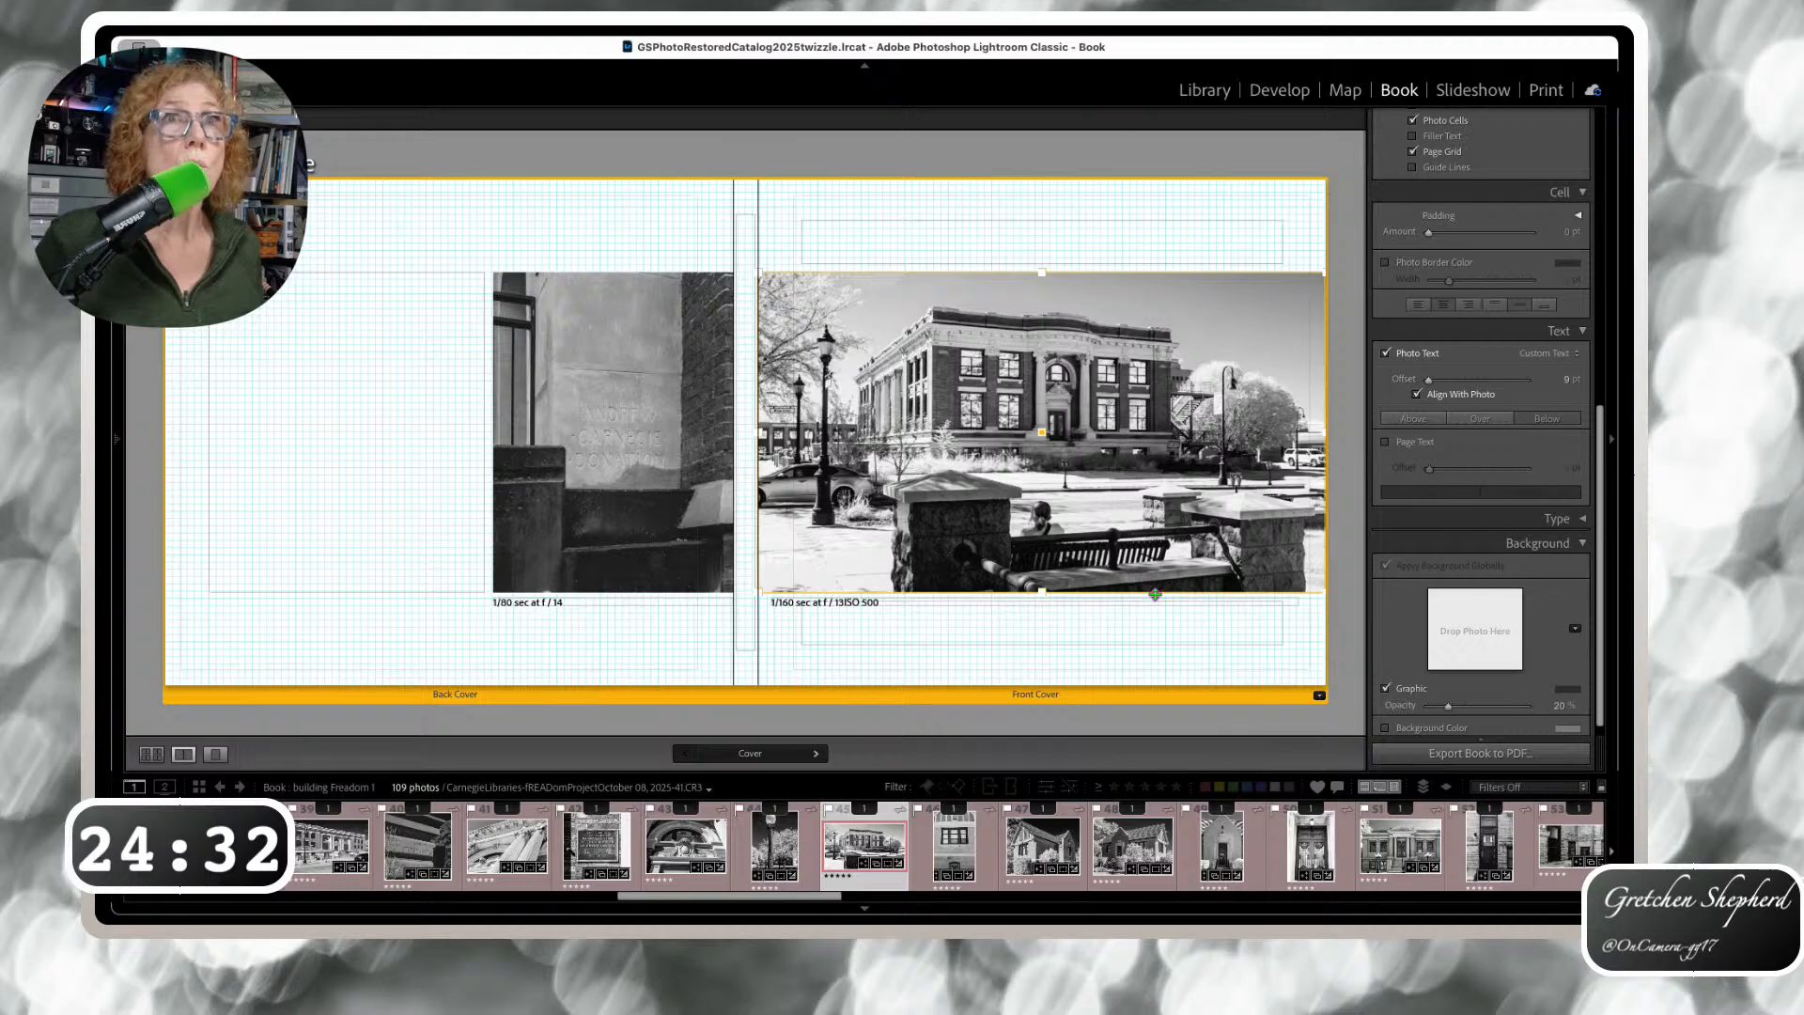
pyautogui.click(150, 754)
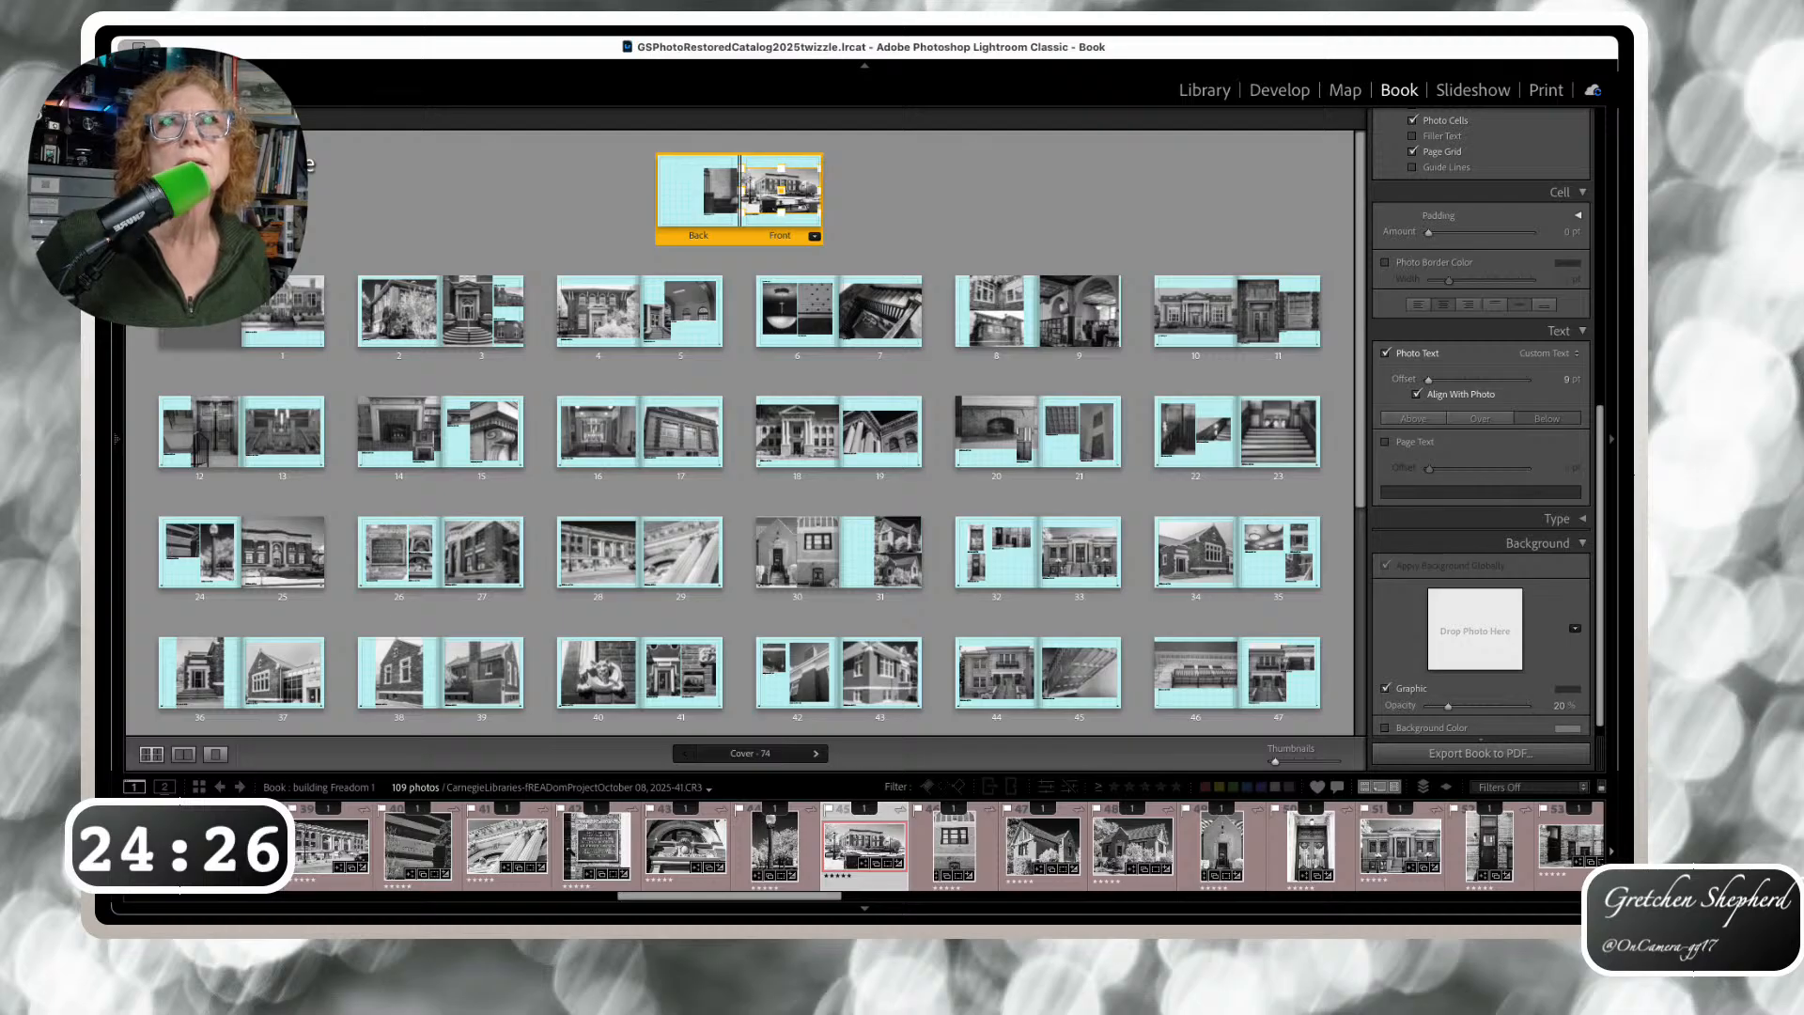
# Customize the exposure caption template for all pages, then open page 5 alone
pyautogui.press('super+a')
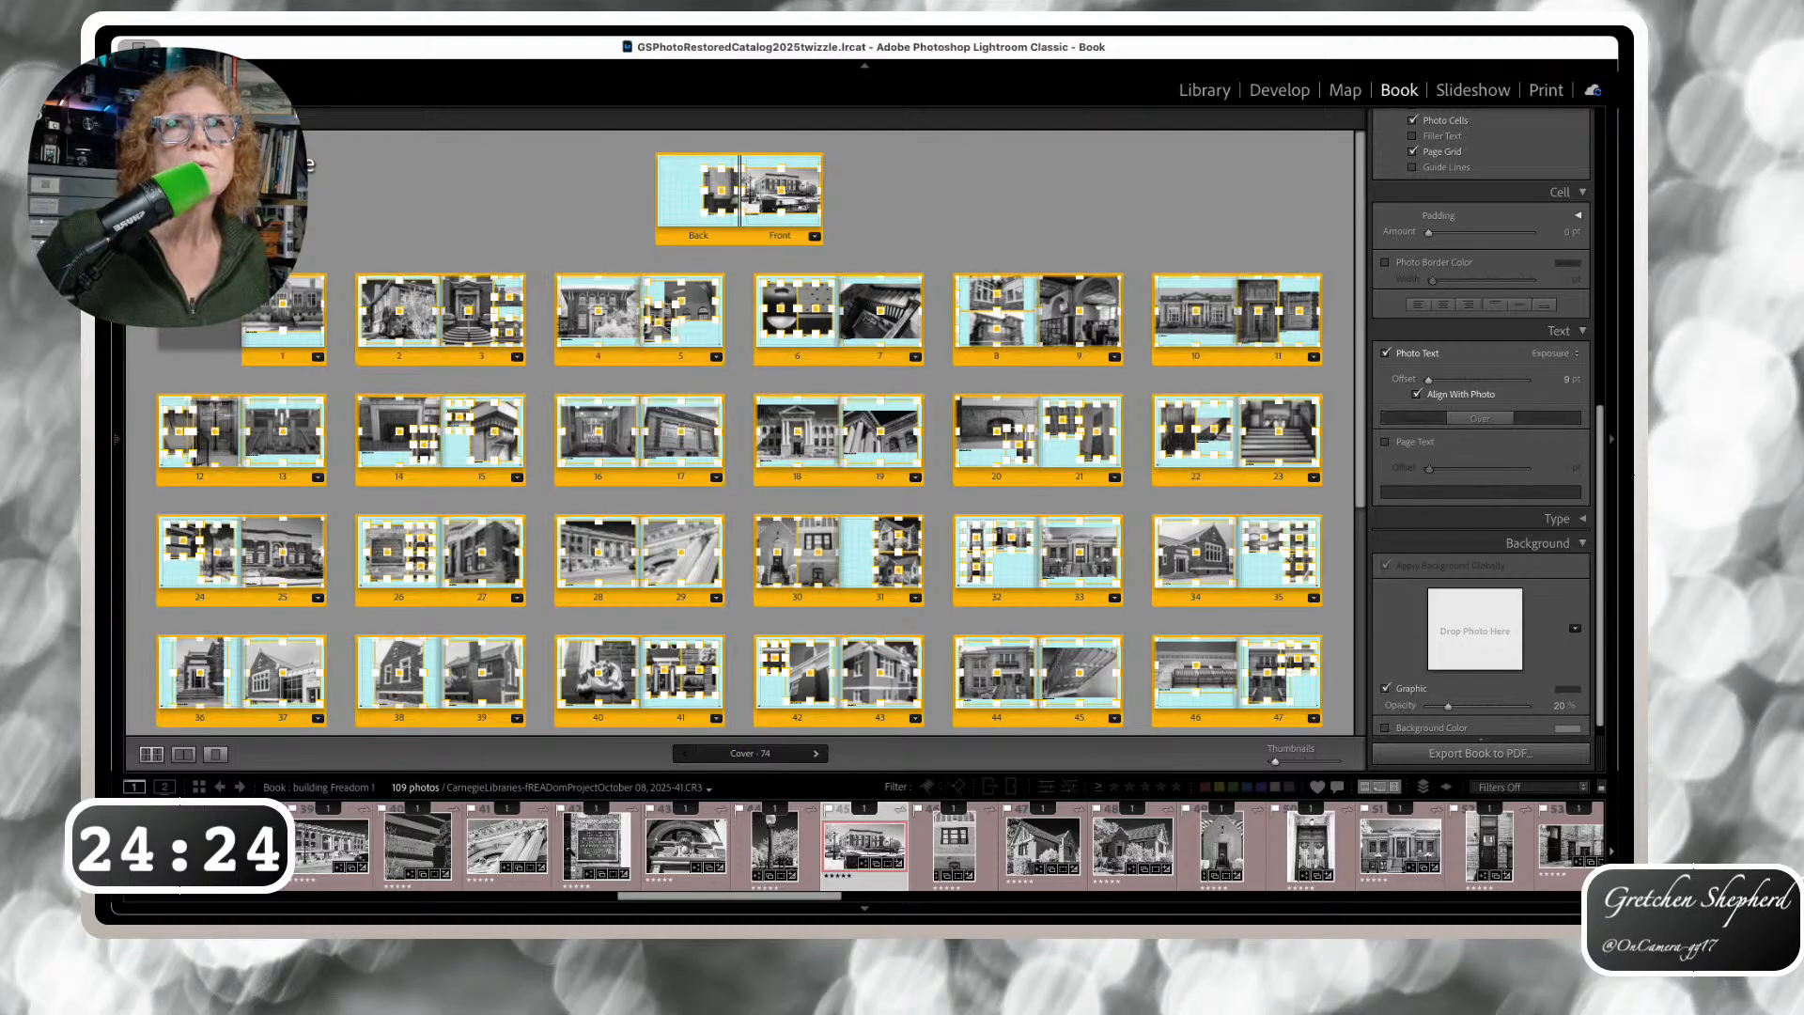
pyautogui.click(1387, 354)
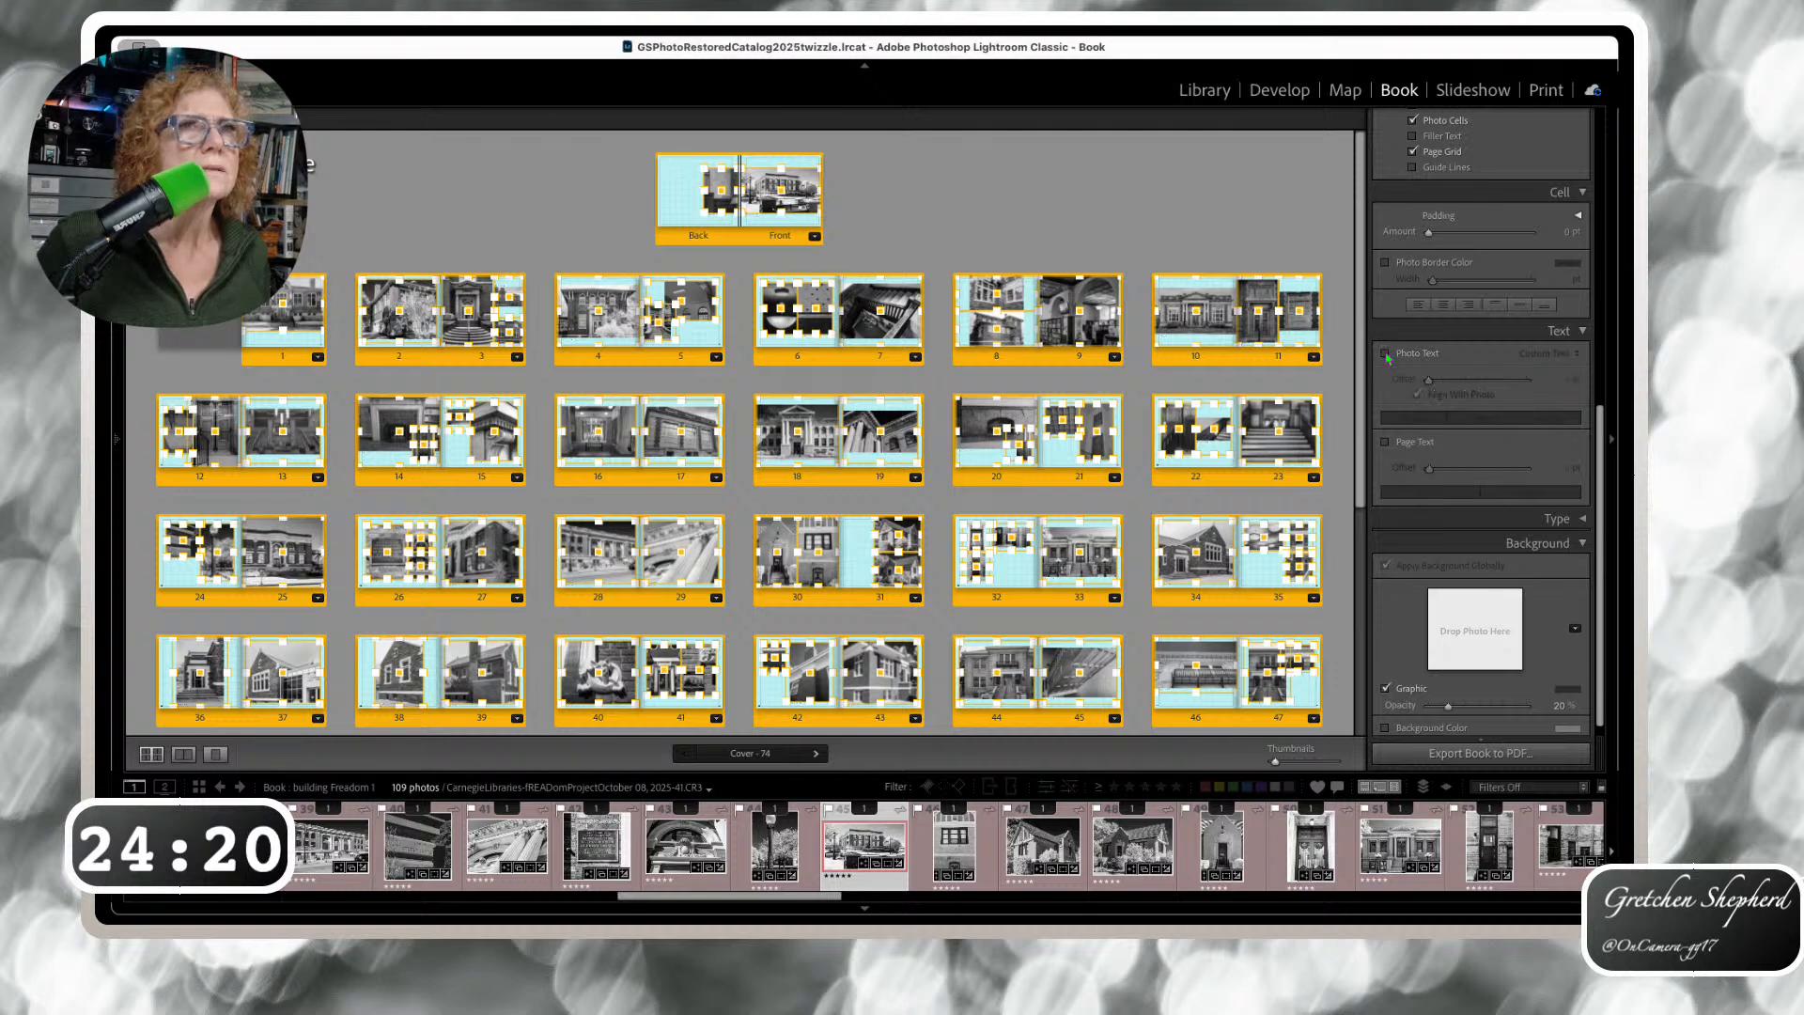
pyautogui.click(1577, 354)
pyautogui.click(1541, 431)
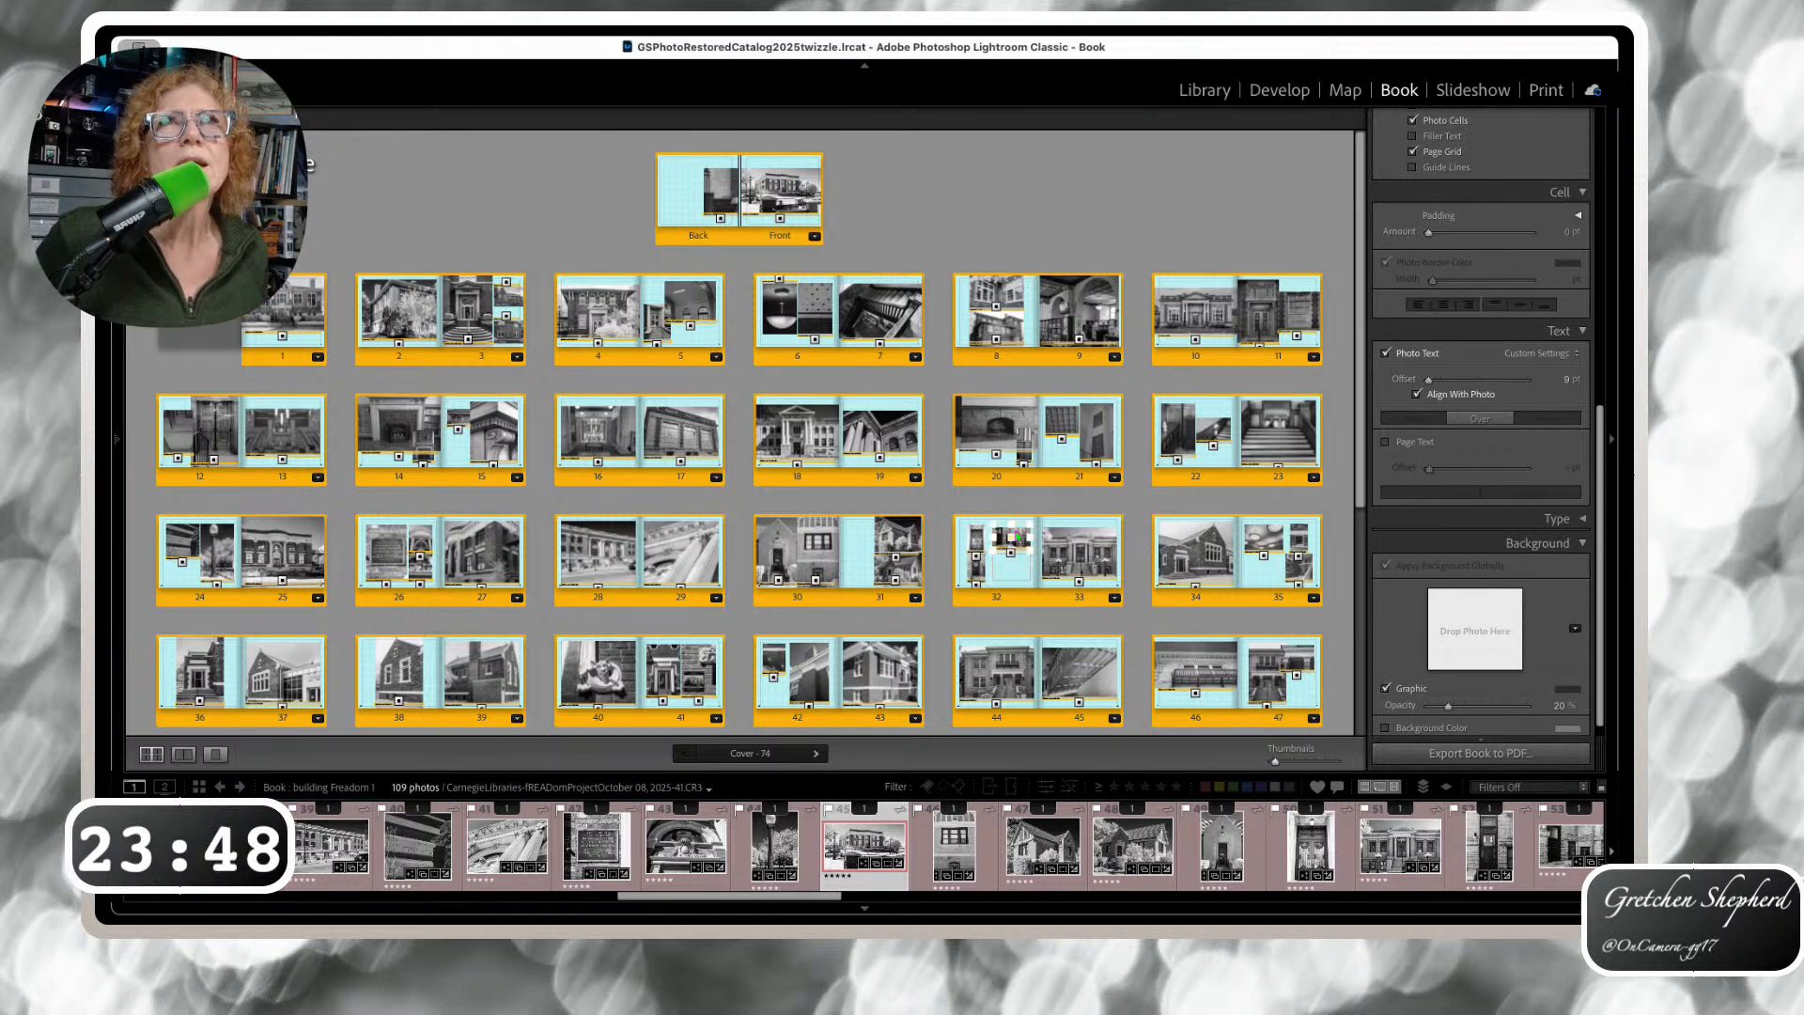
pyautogui.doubleClick(656, 360)
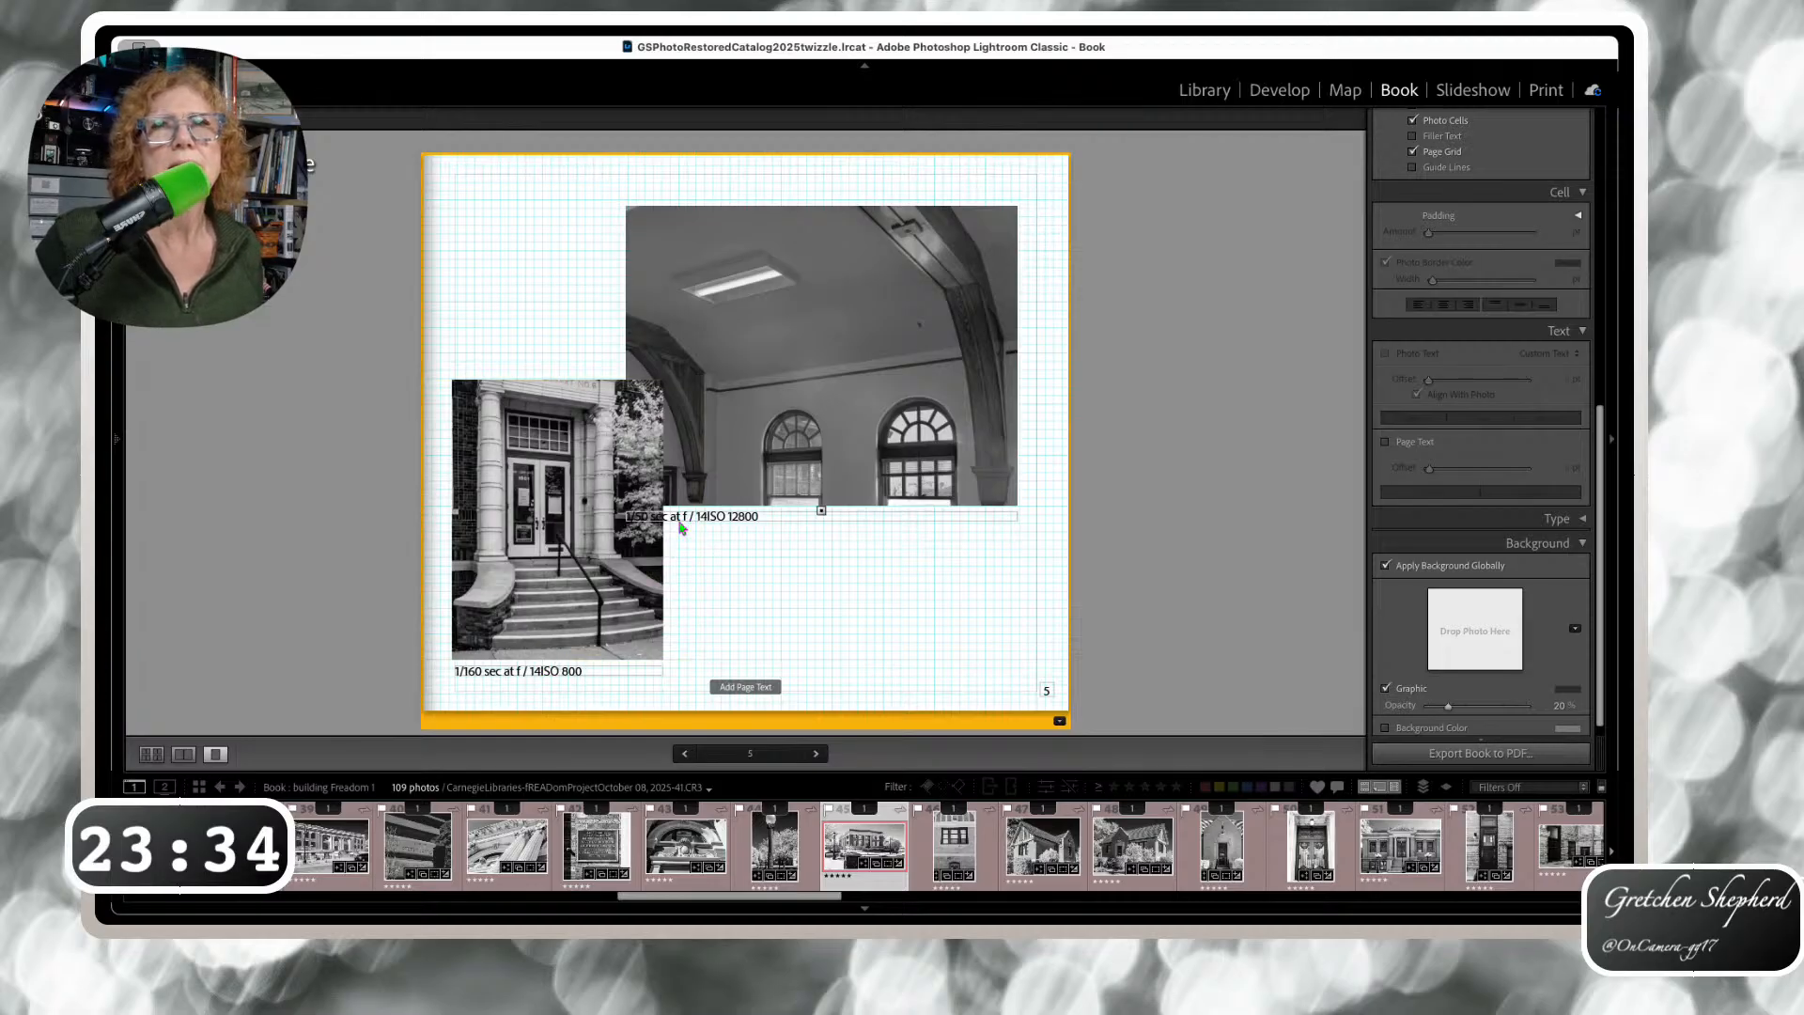
# Inspect page 5's '/ 14' caption text and both photo cells, then return to the multi-page overview
pyautogui.moveTo(686, 528); pyautogui.dragTo(715, 529)
pyautogui.click(757, 543)
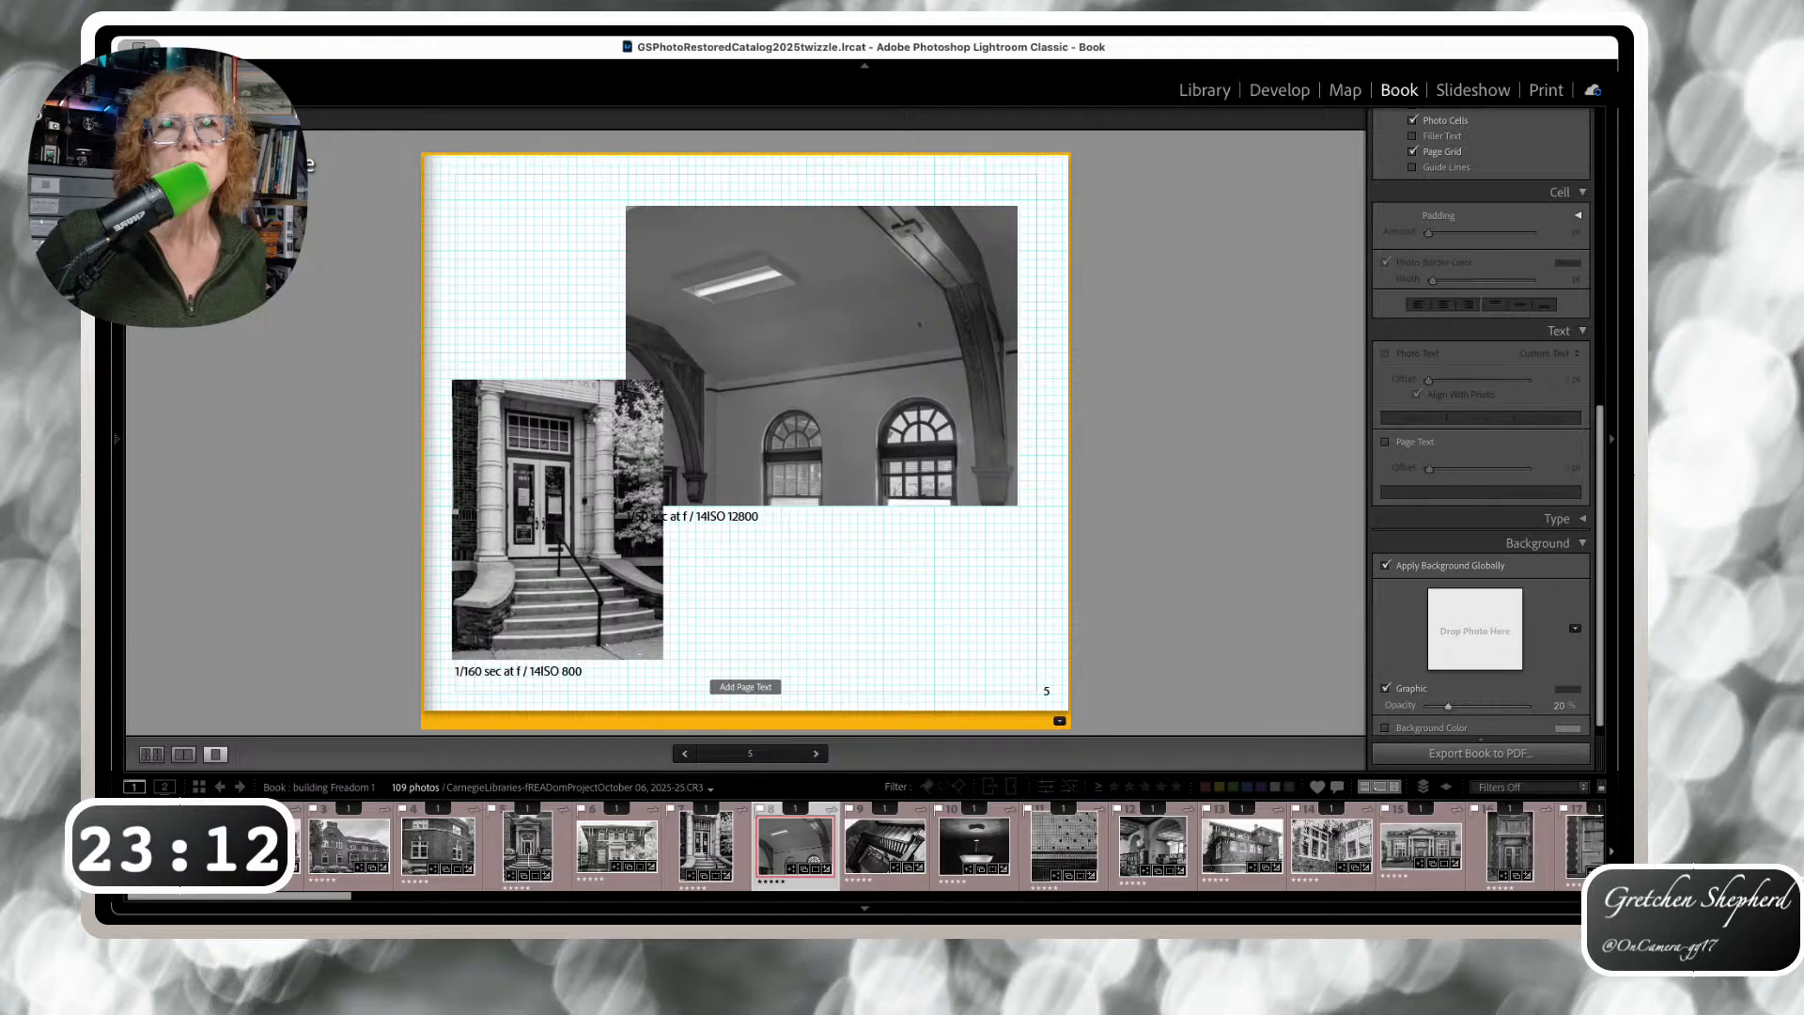
pyautogui.press('super+alt+shift+a')
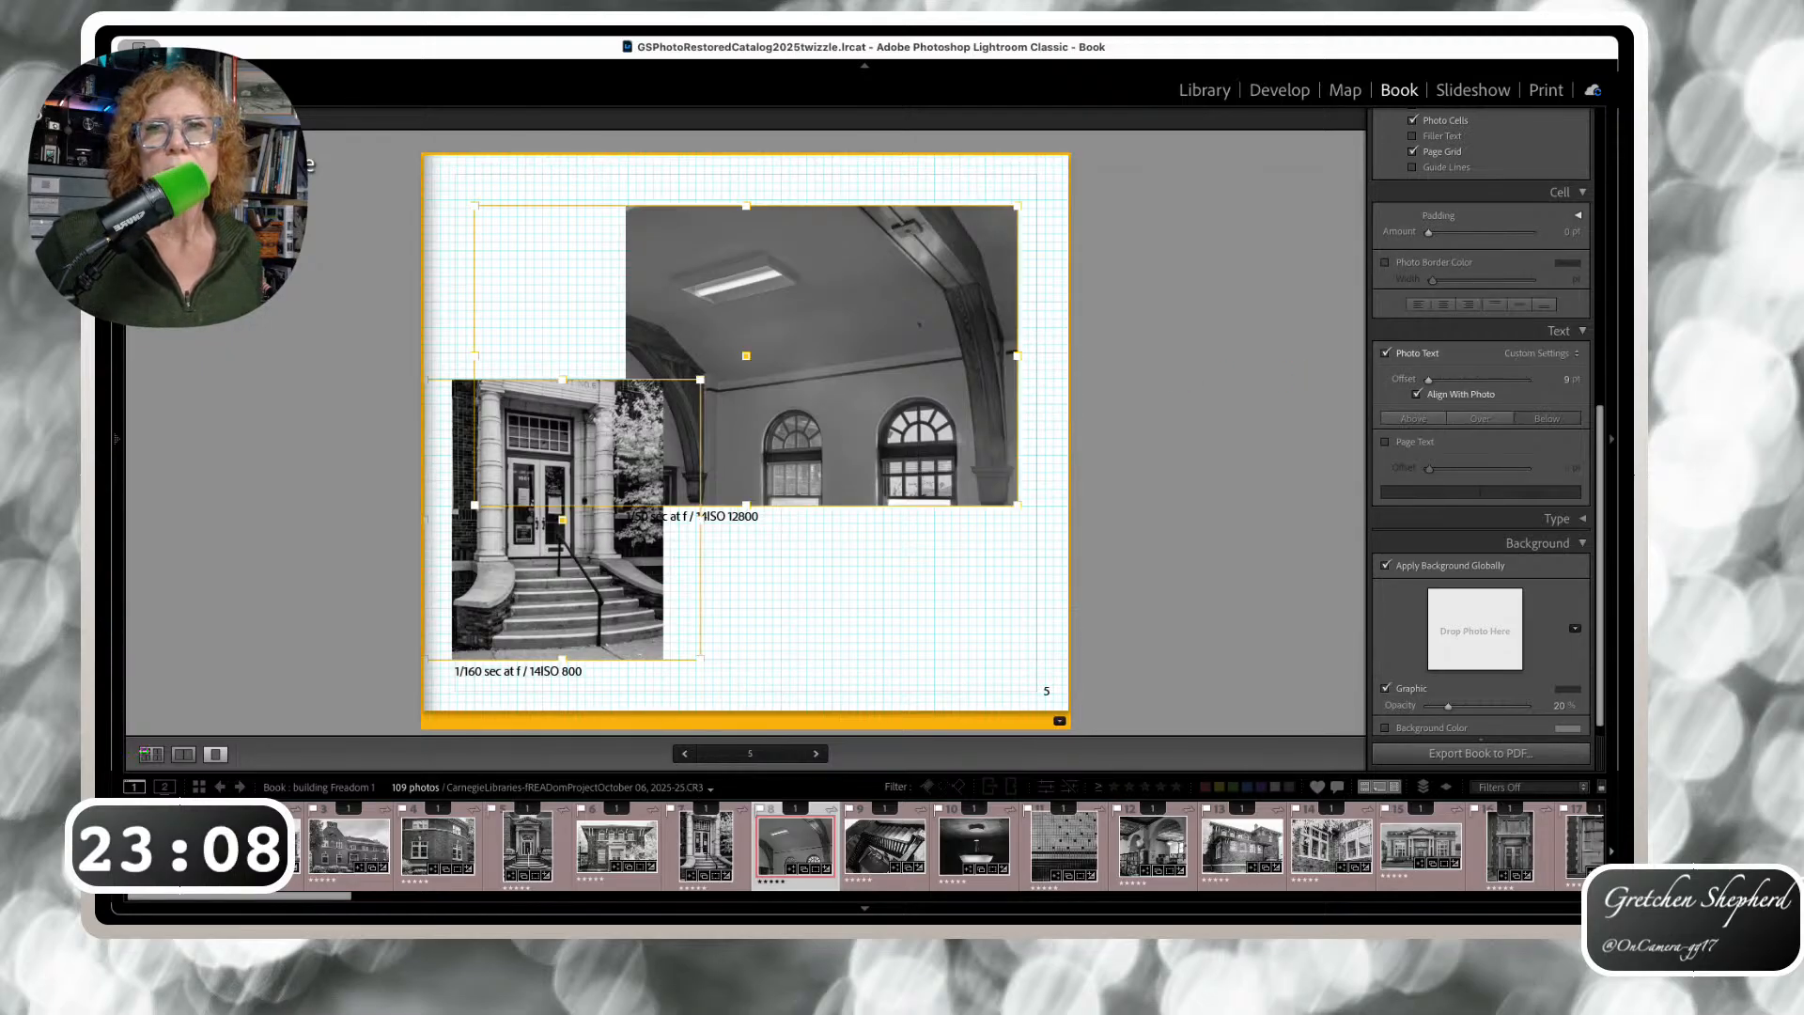
pyautogui.click(149, 754)
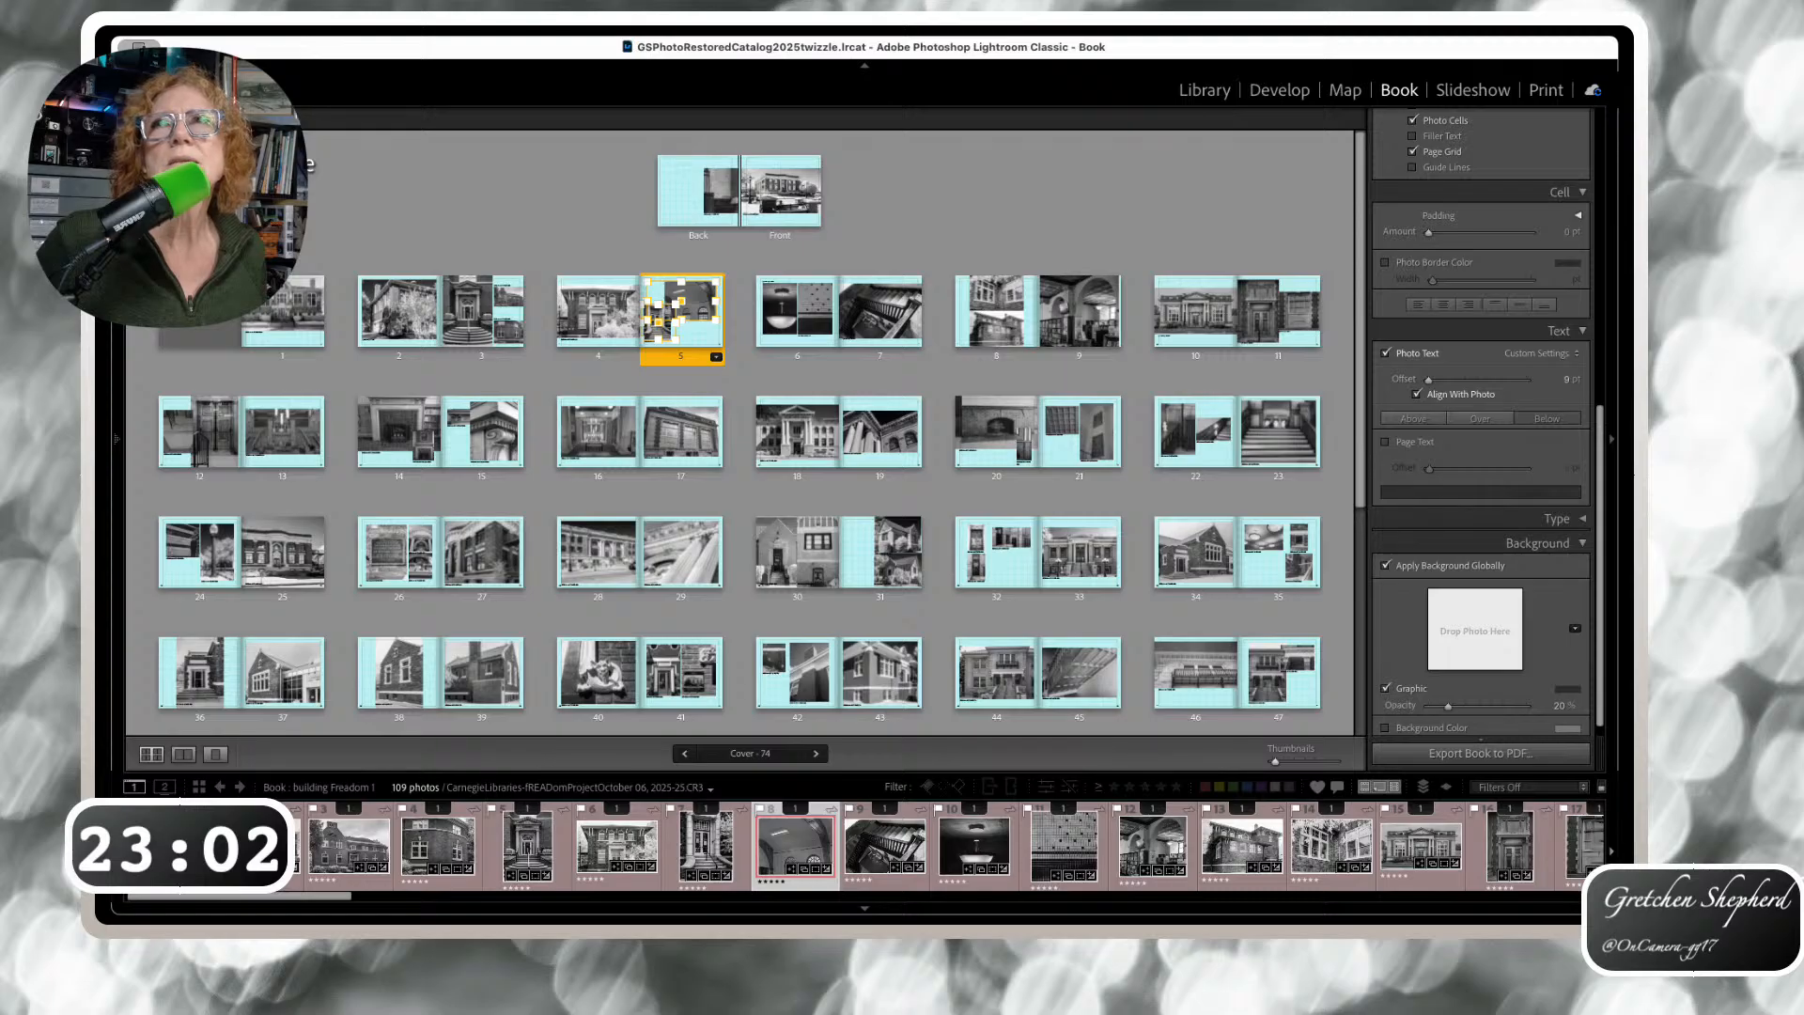
# Select all pages and open the Photo Text template editor to refine the exposure caption
pyautogui.press('super+a')
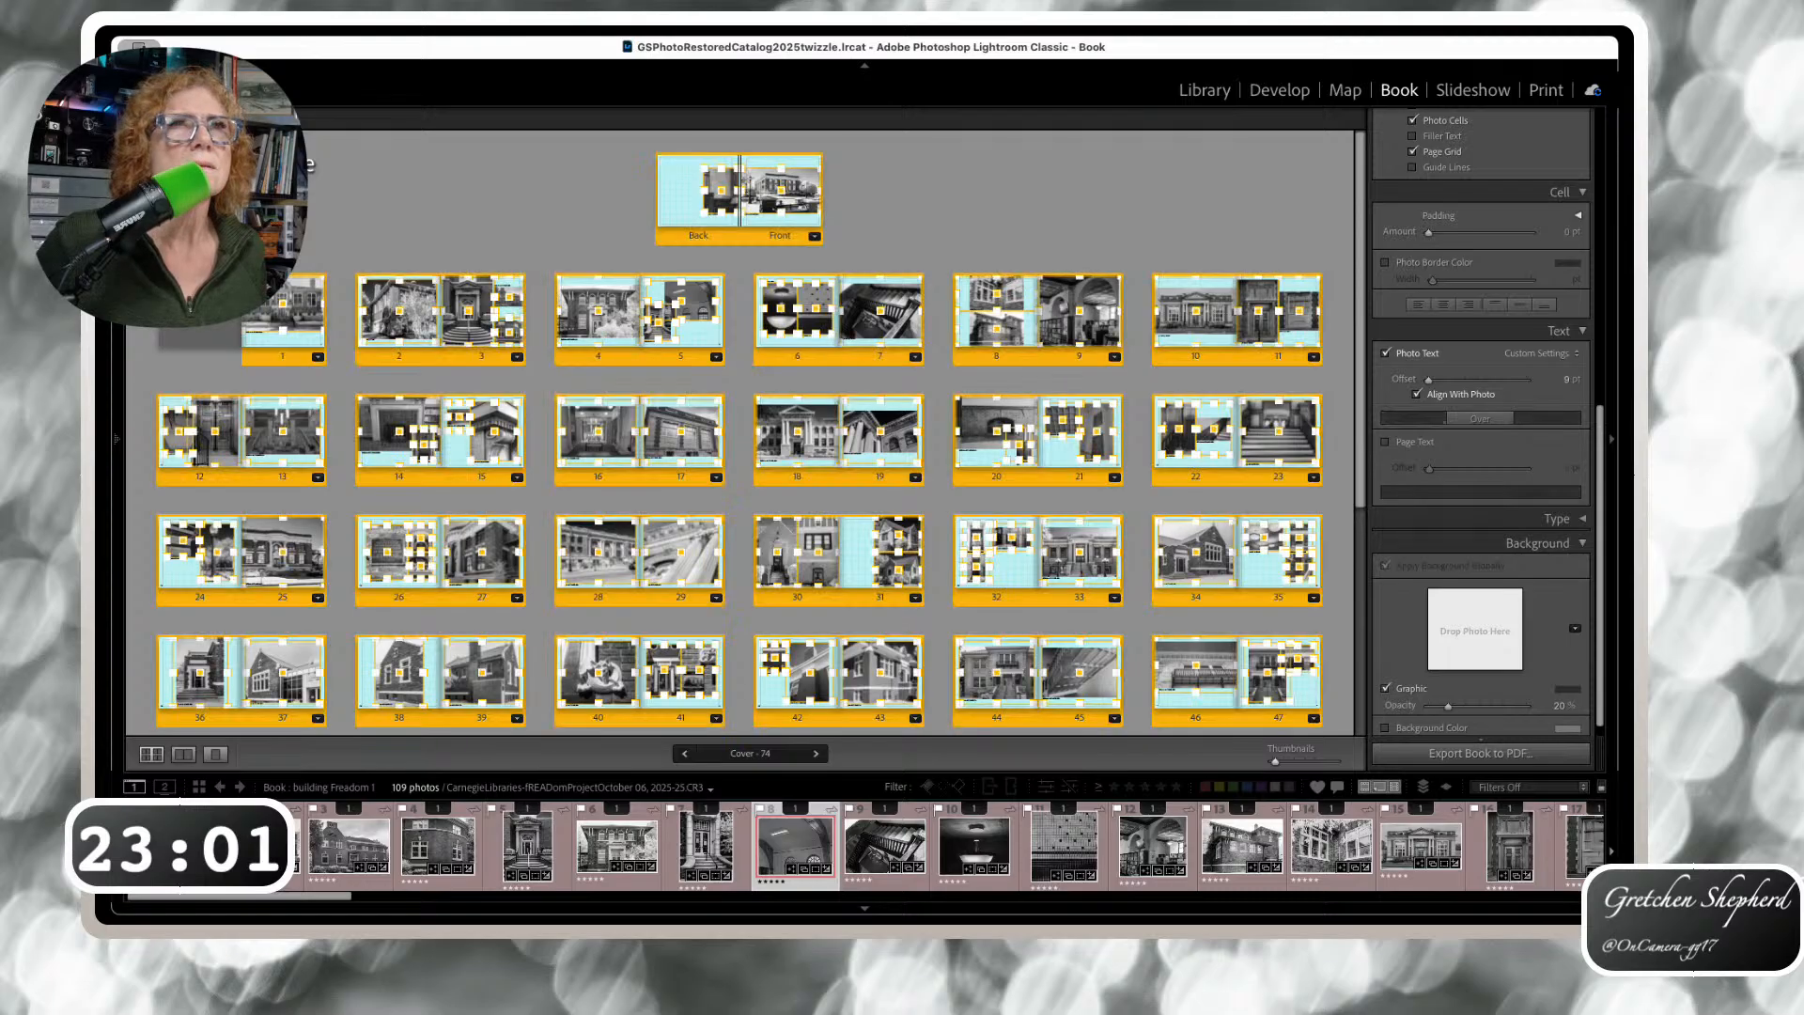
pyautogui.click(1571, 356)
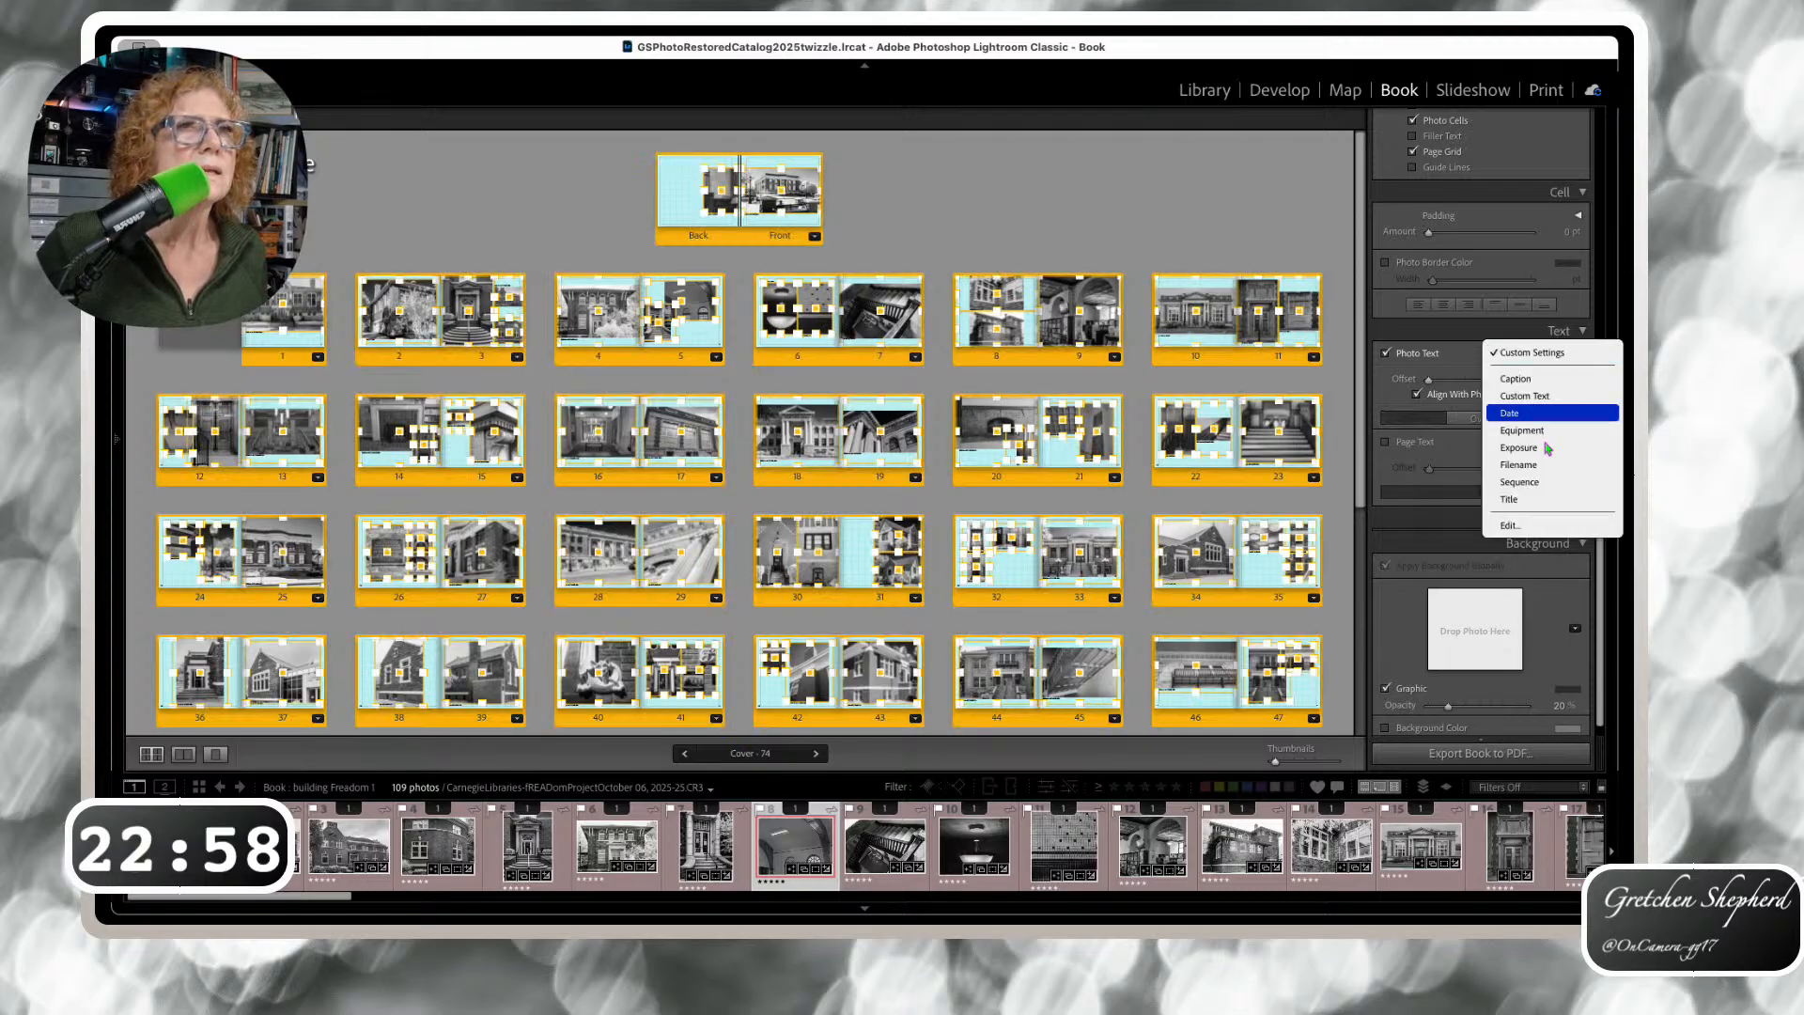
pyautogui.click(1509, 525)
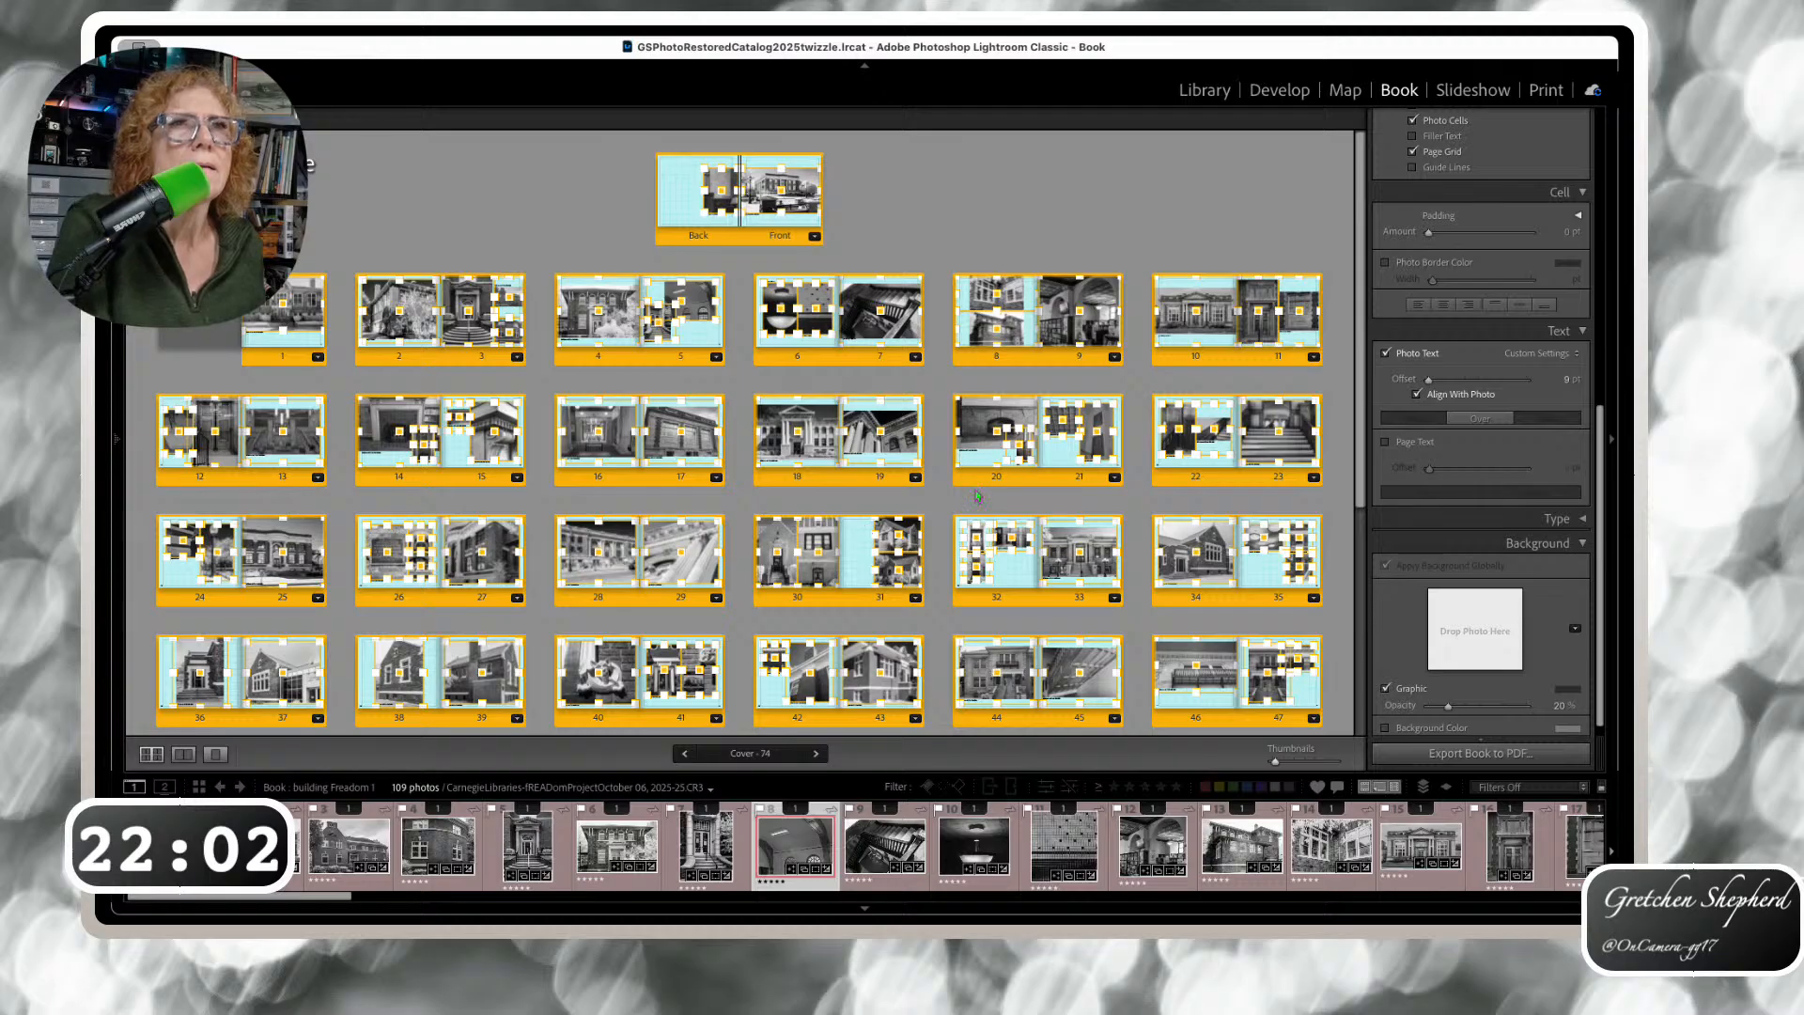
# Turn off Align With Photo for the book's captions, then open page 5 alone
pyautogui.click(1417, 395)
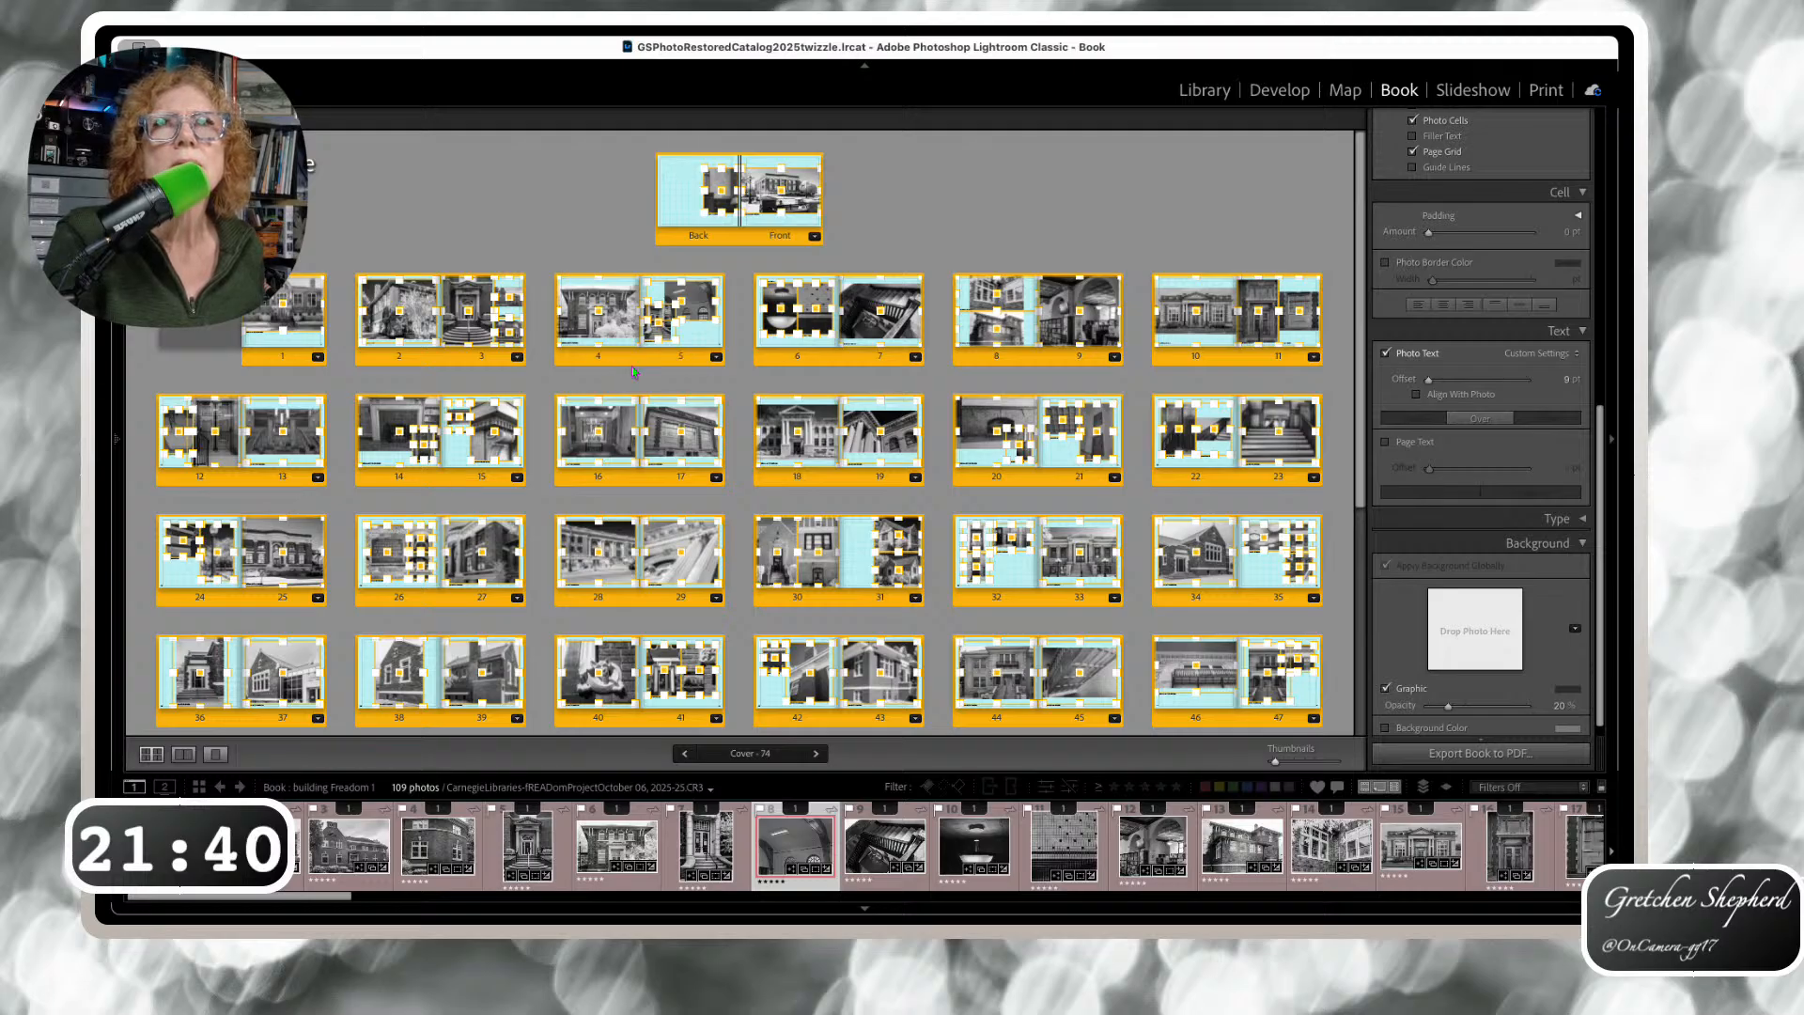
pyautogui.click(699, 336)
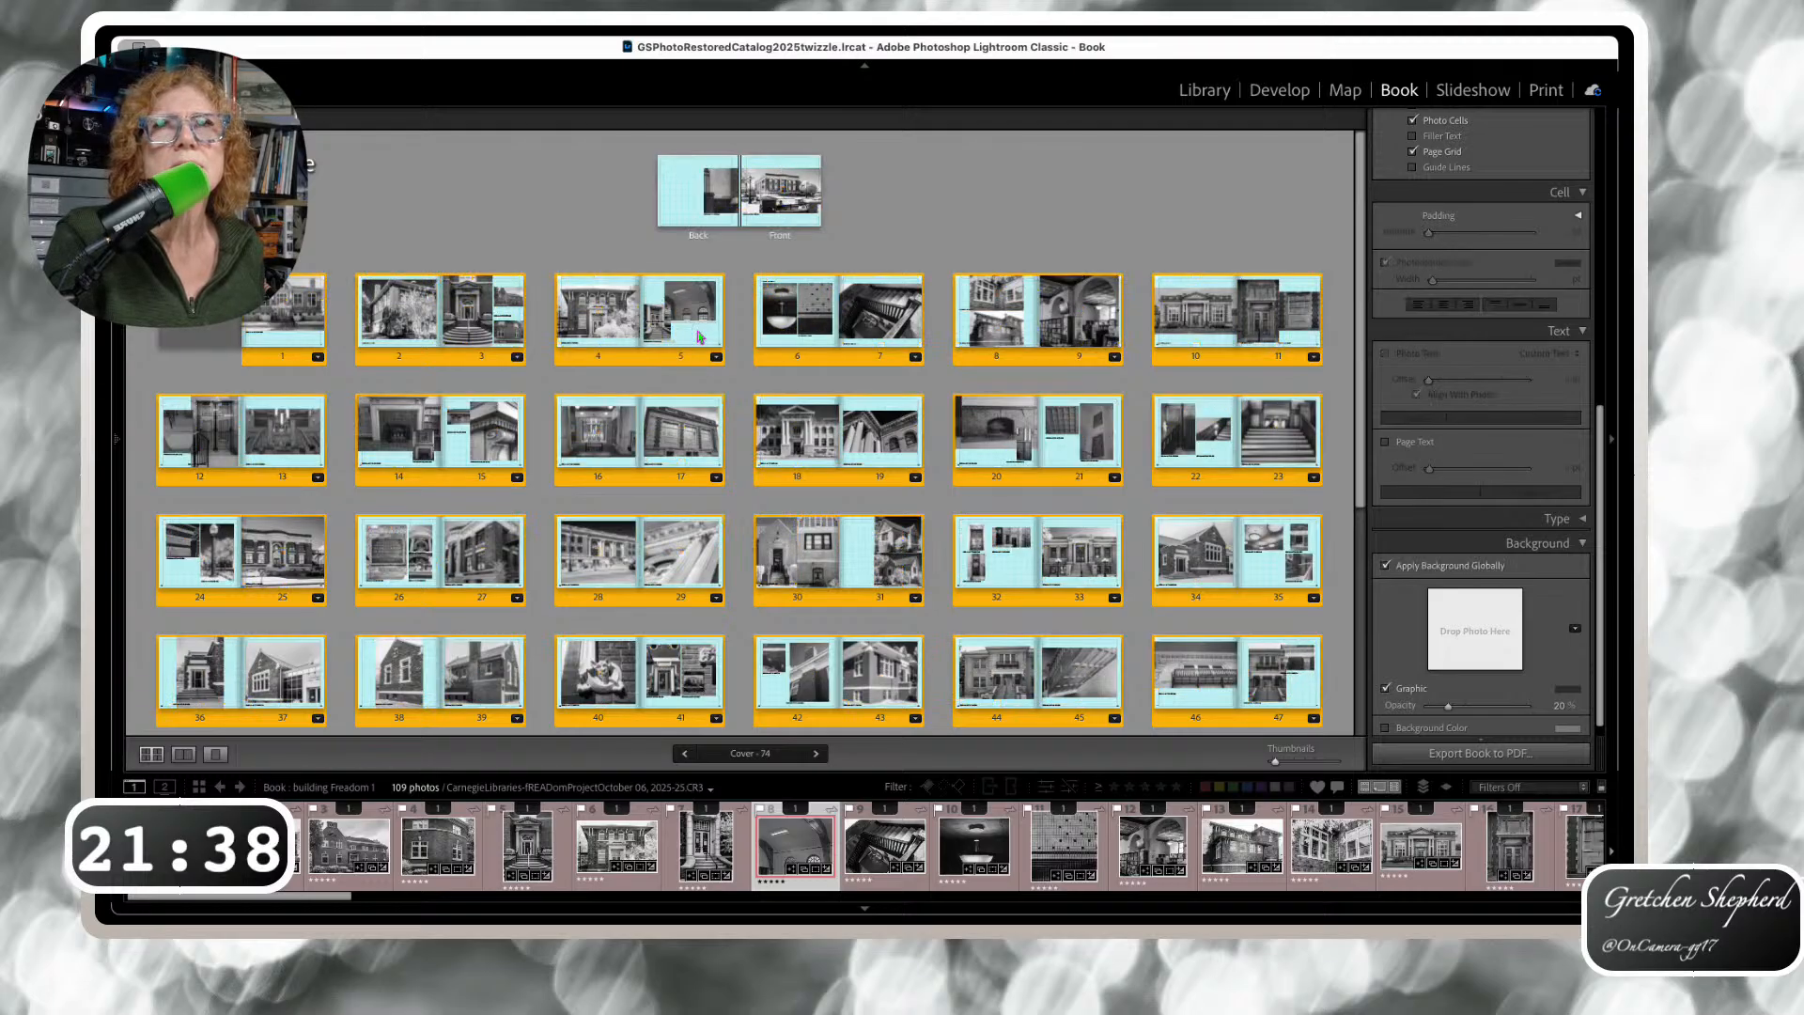
pyautogui.doubleClick(700, 337)
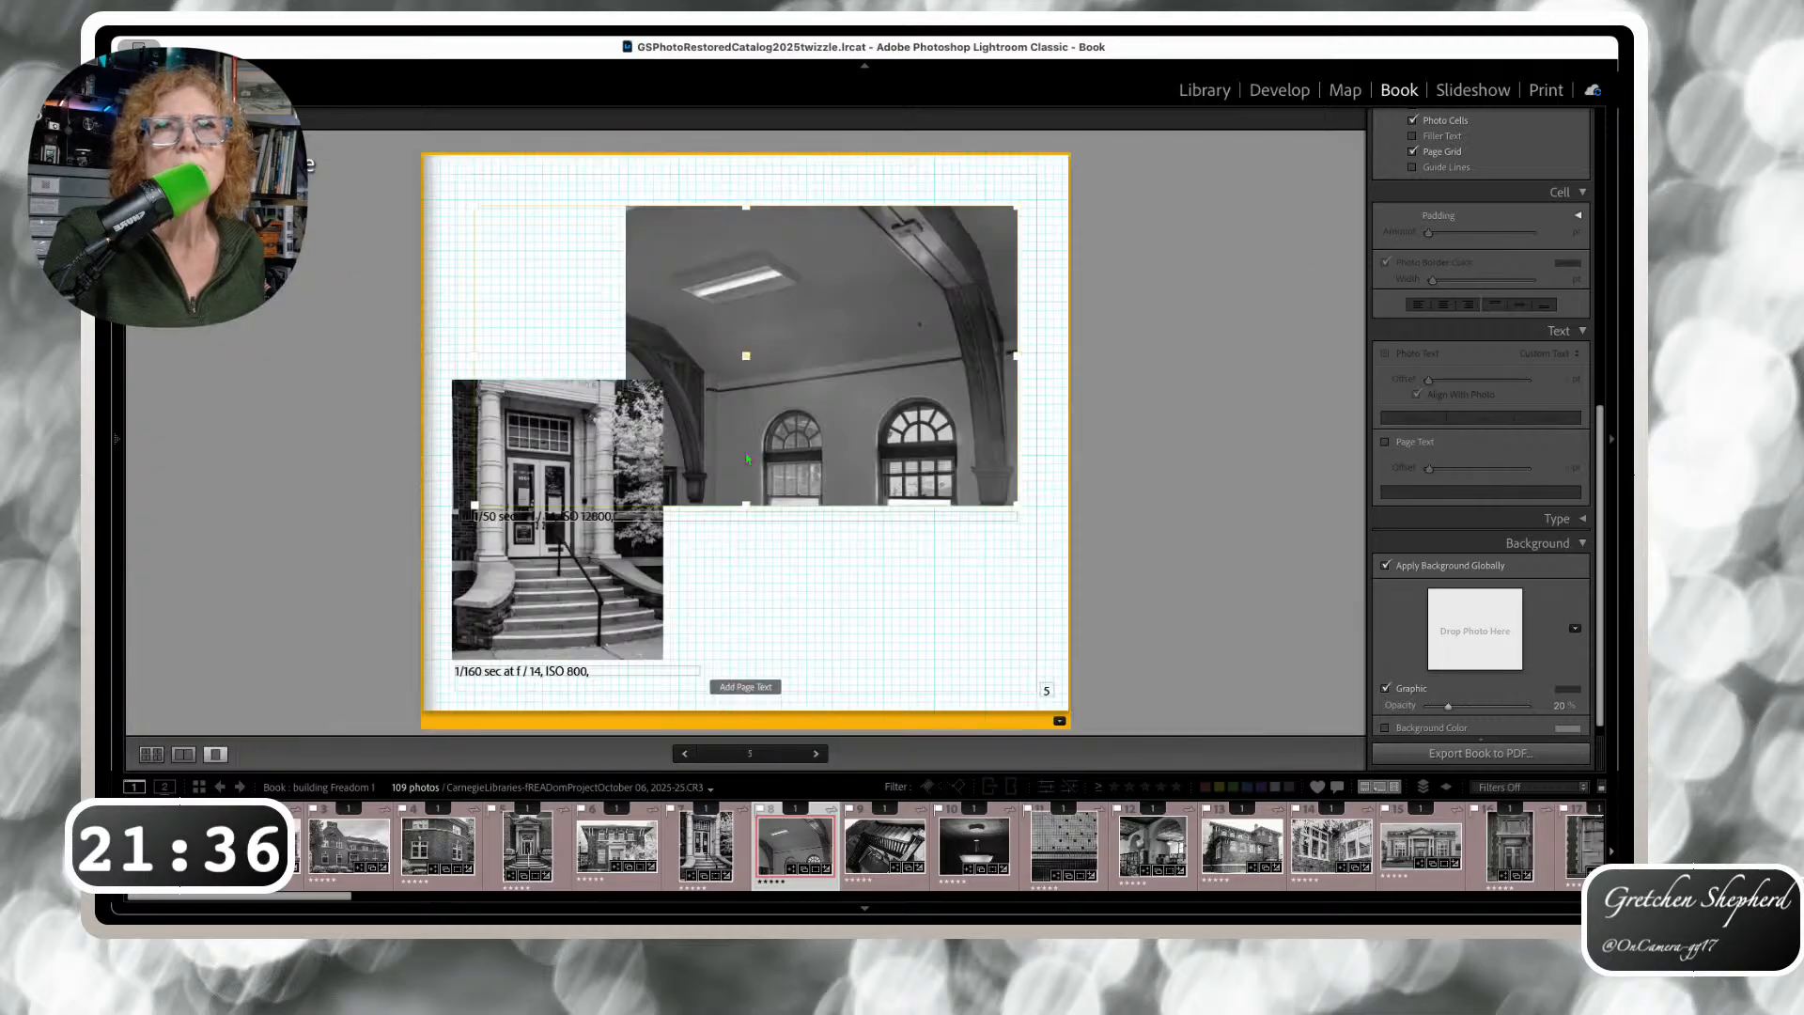
# Place page 5's large-photo caption above it, aligned, with a larger offset, then return to the overview
pyautogui.click(575, 520)
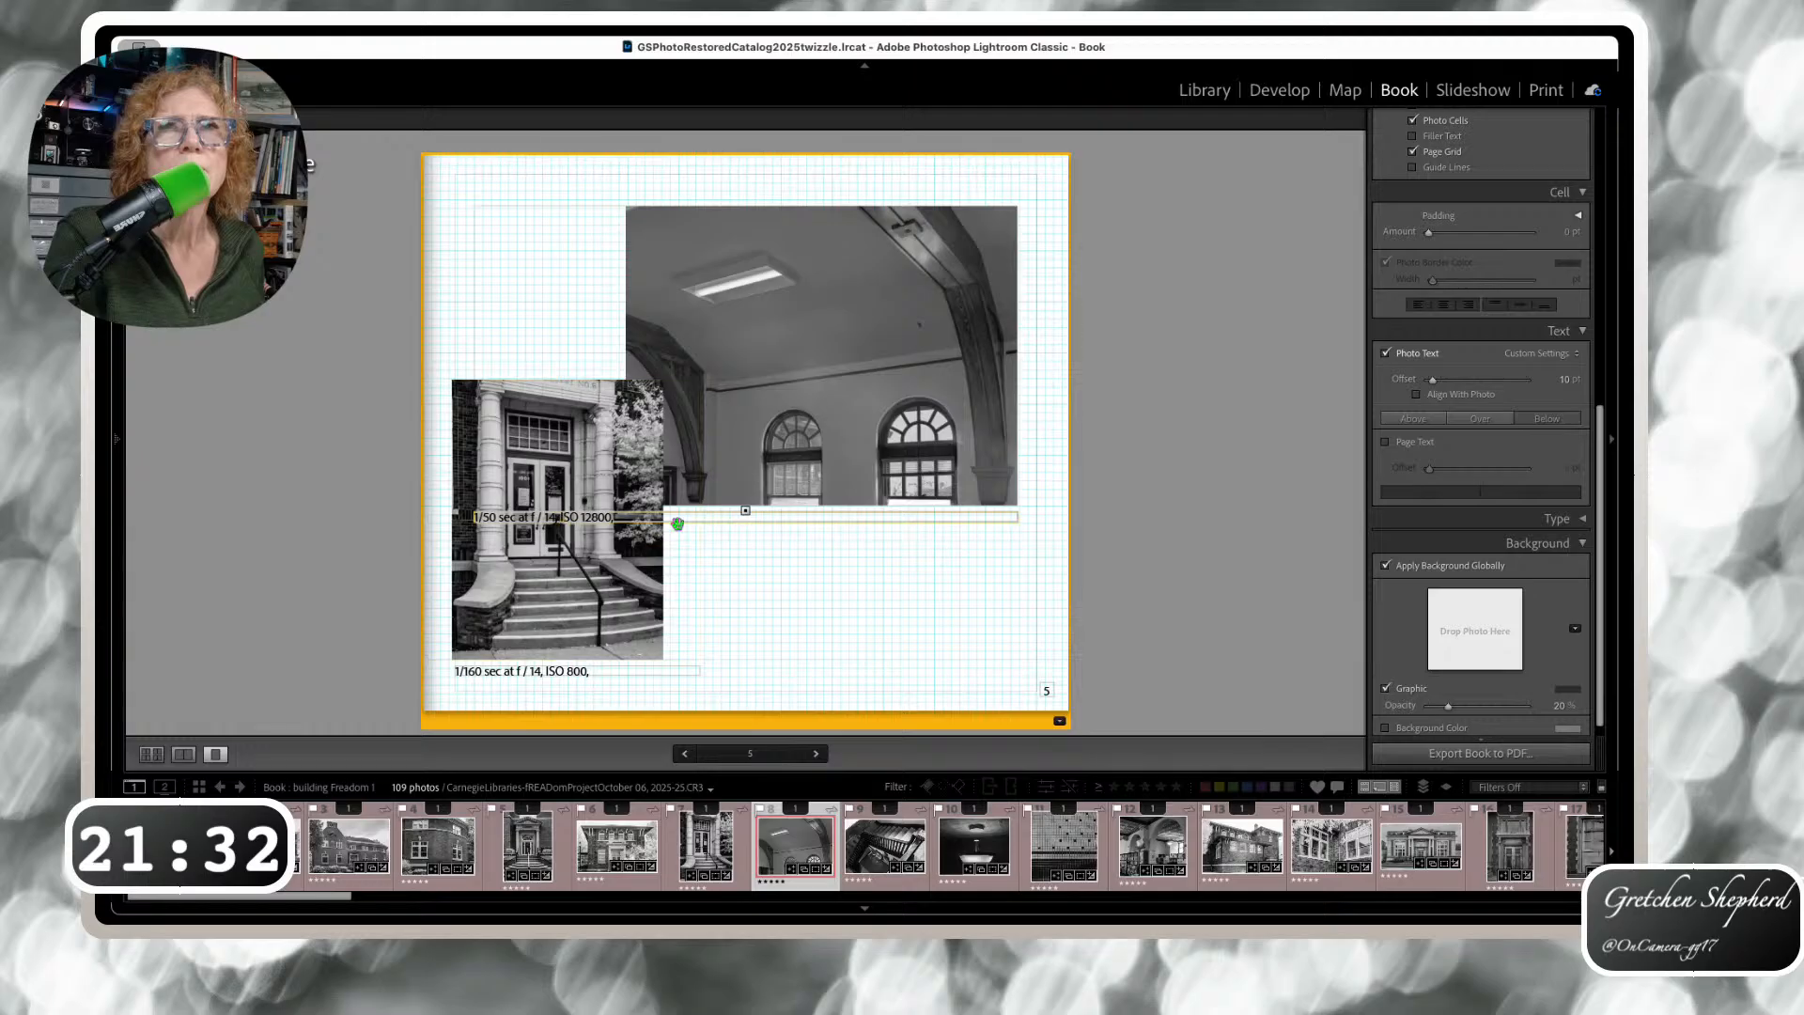
pyautogui.click(781, 481)
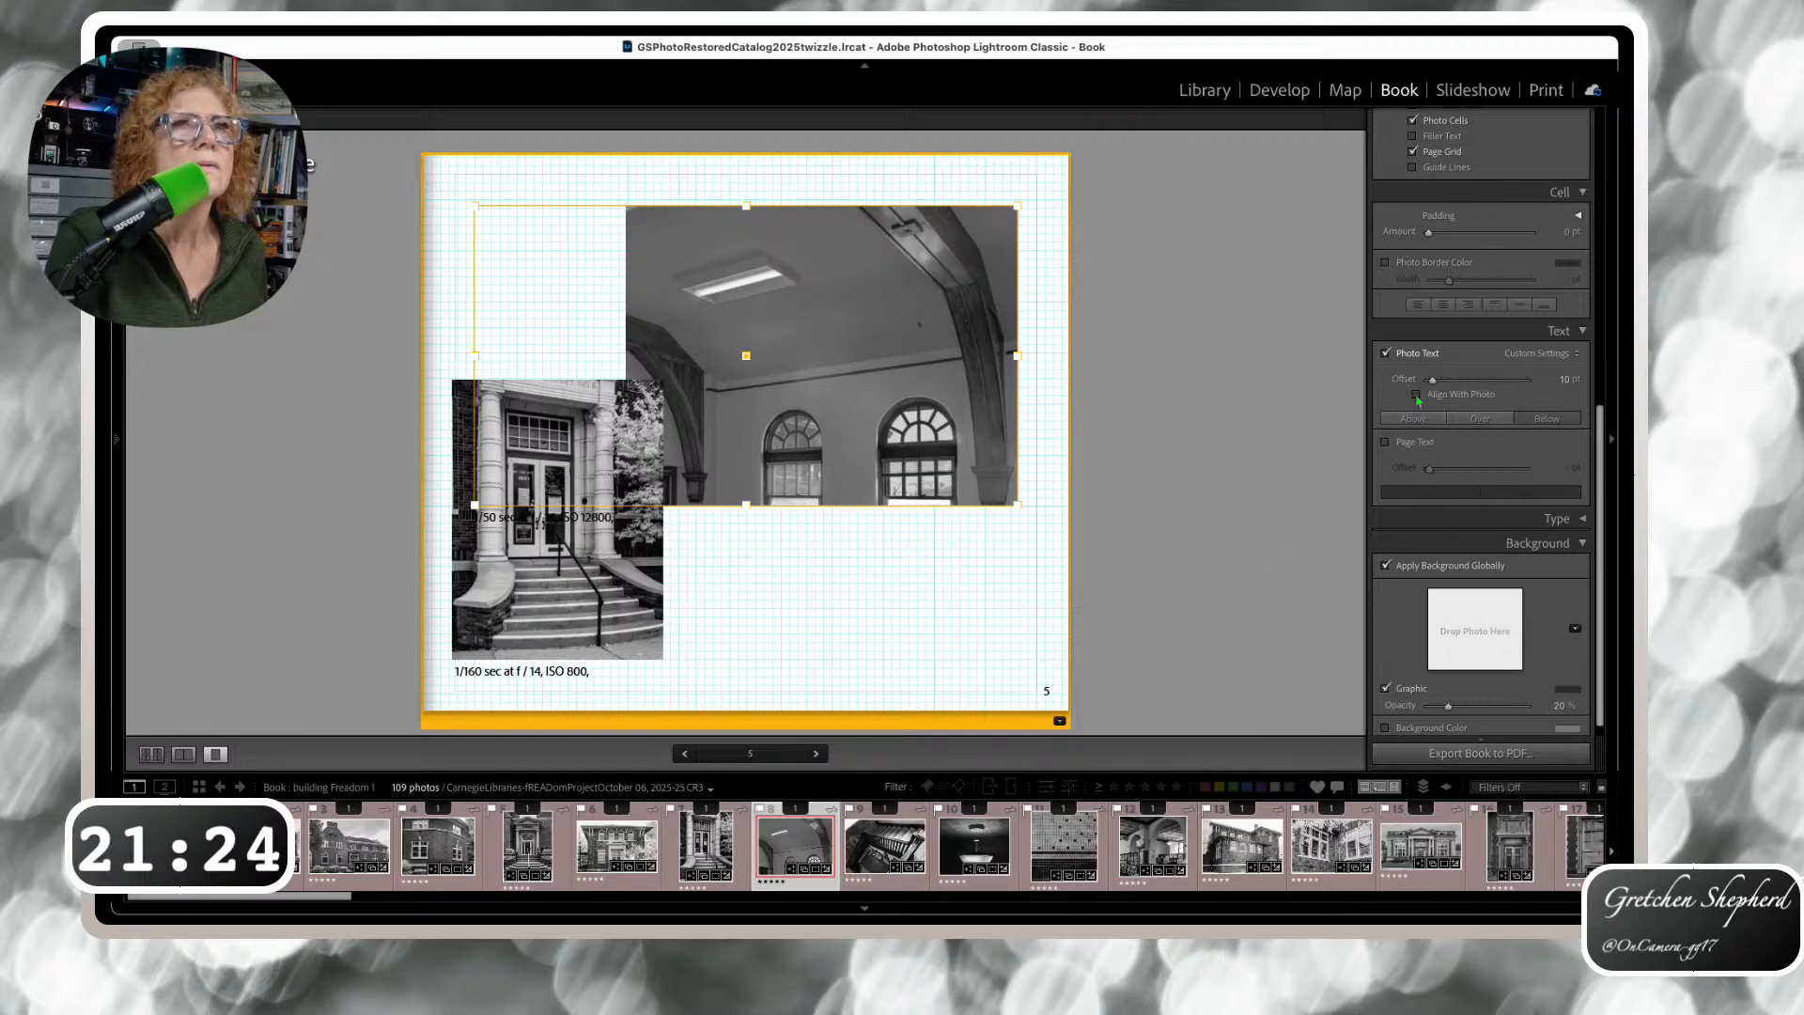
pyautogui.moveTo(1433, 379); pyautogui.dragTo(1432, 383)
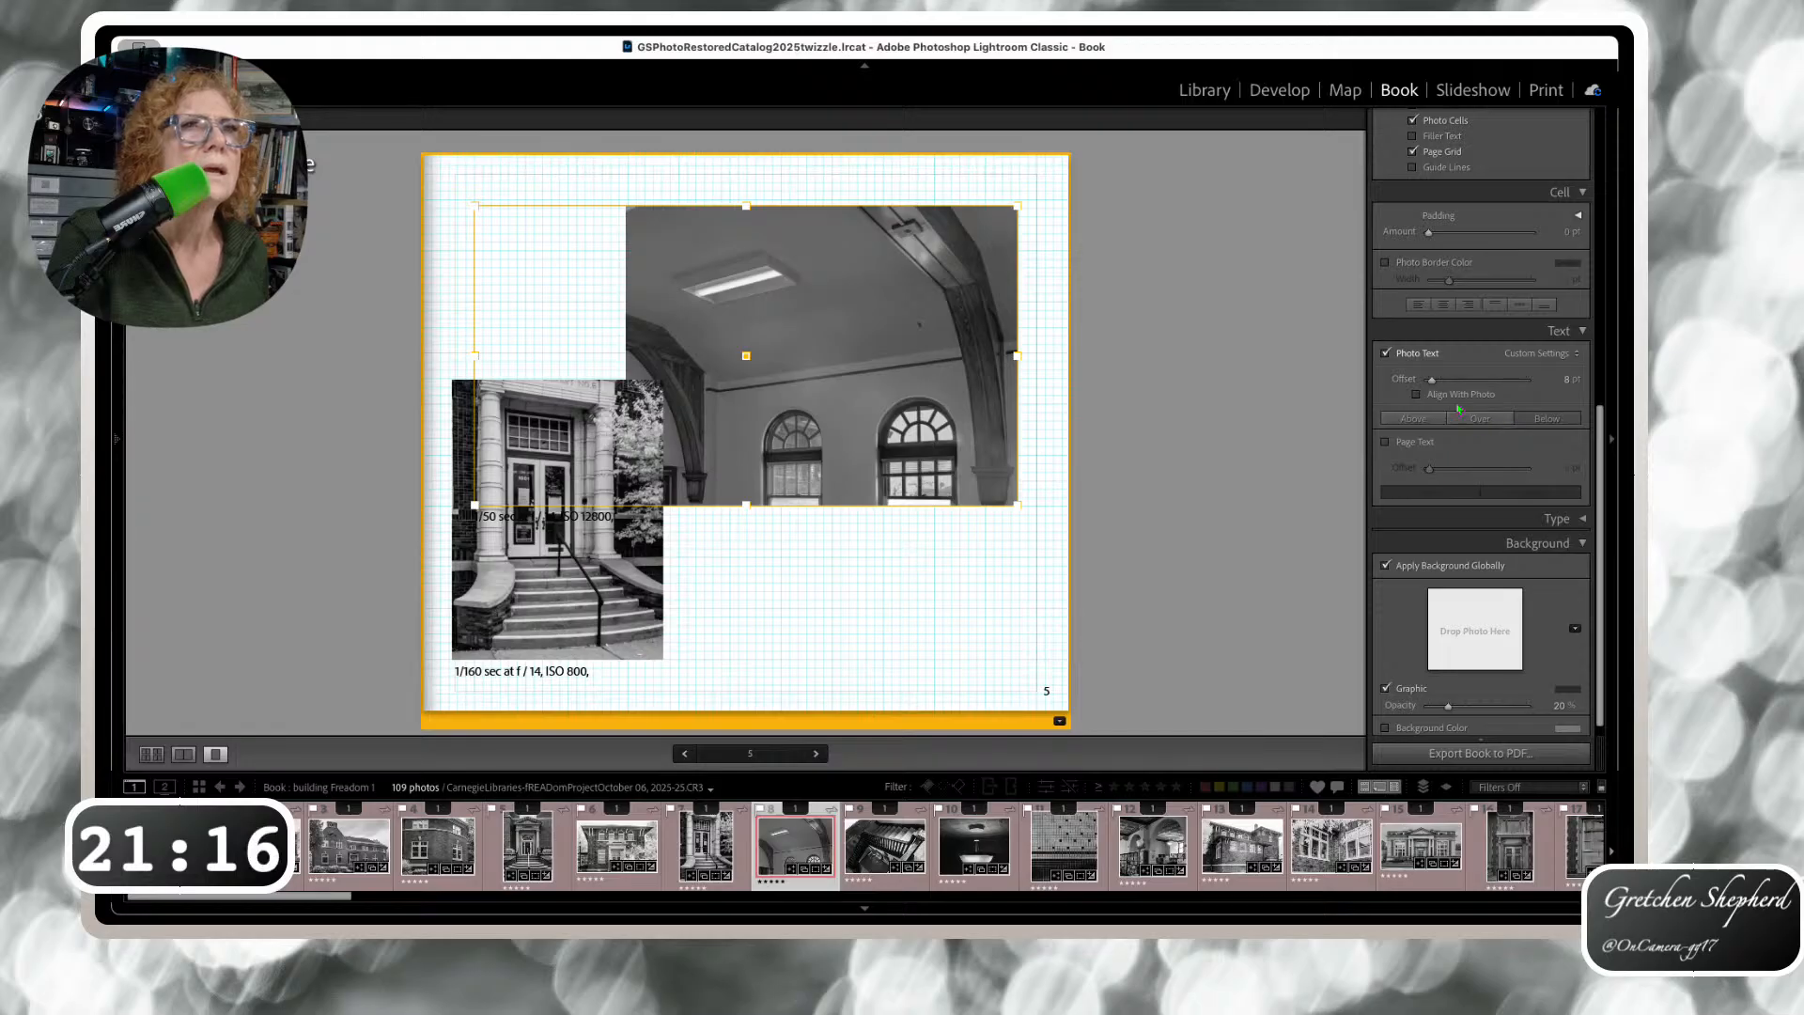
pyautogui.click(1417, 394)
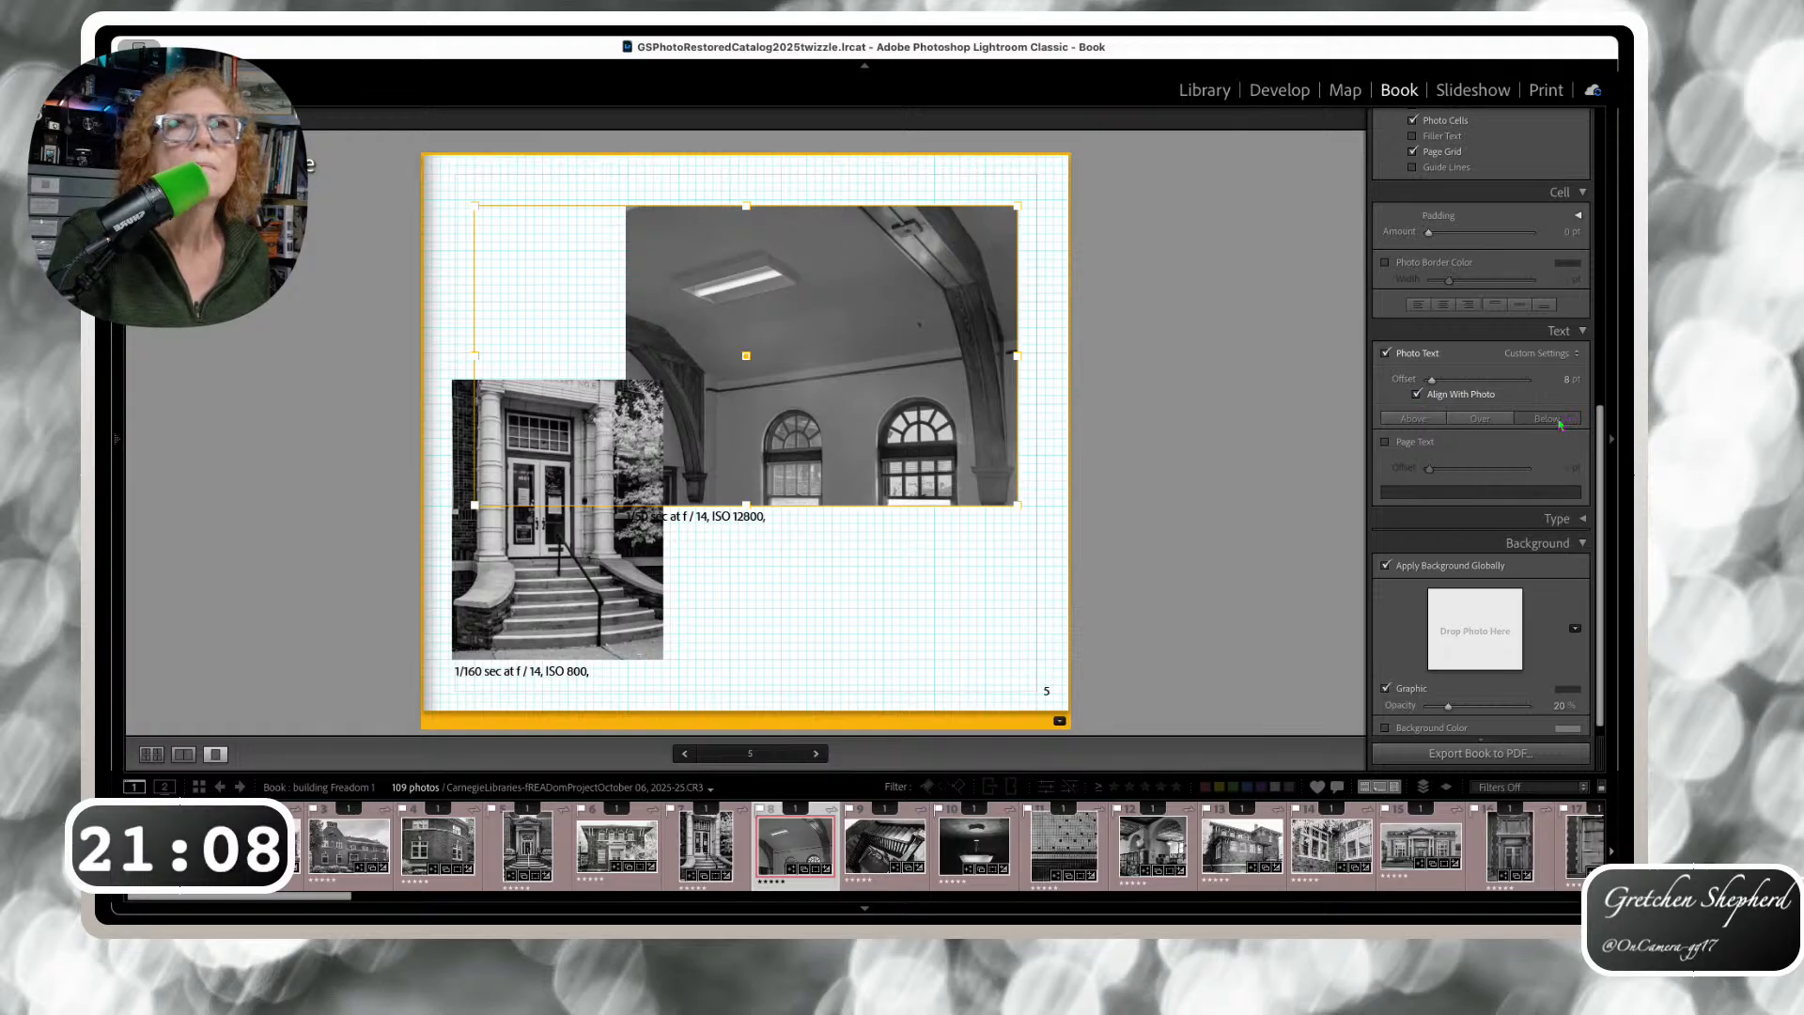
pyautogui.click(1420, 419)
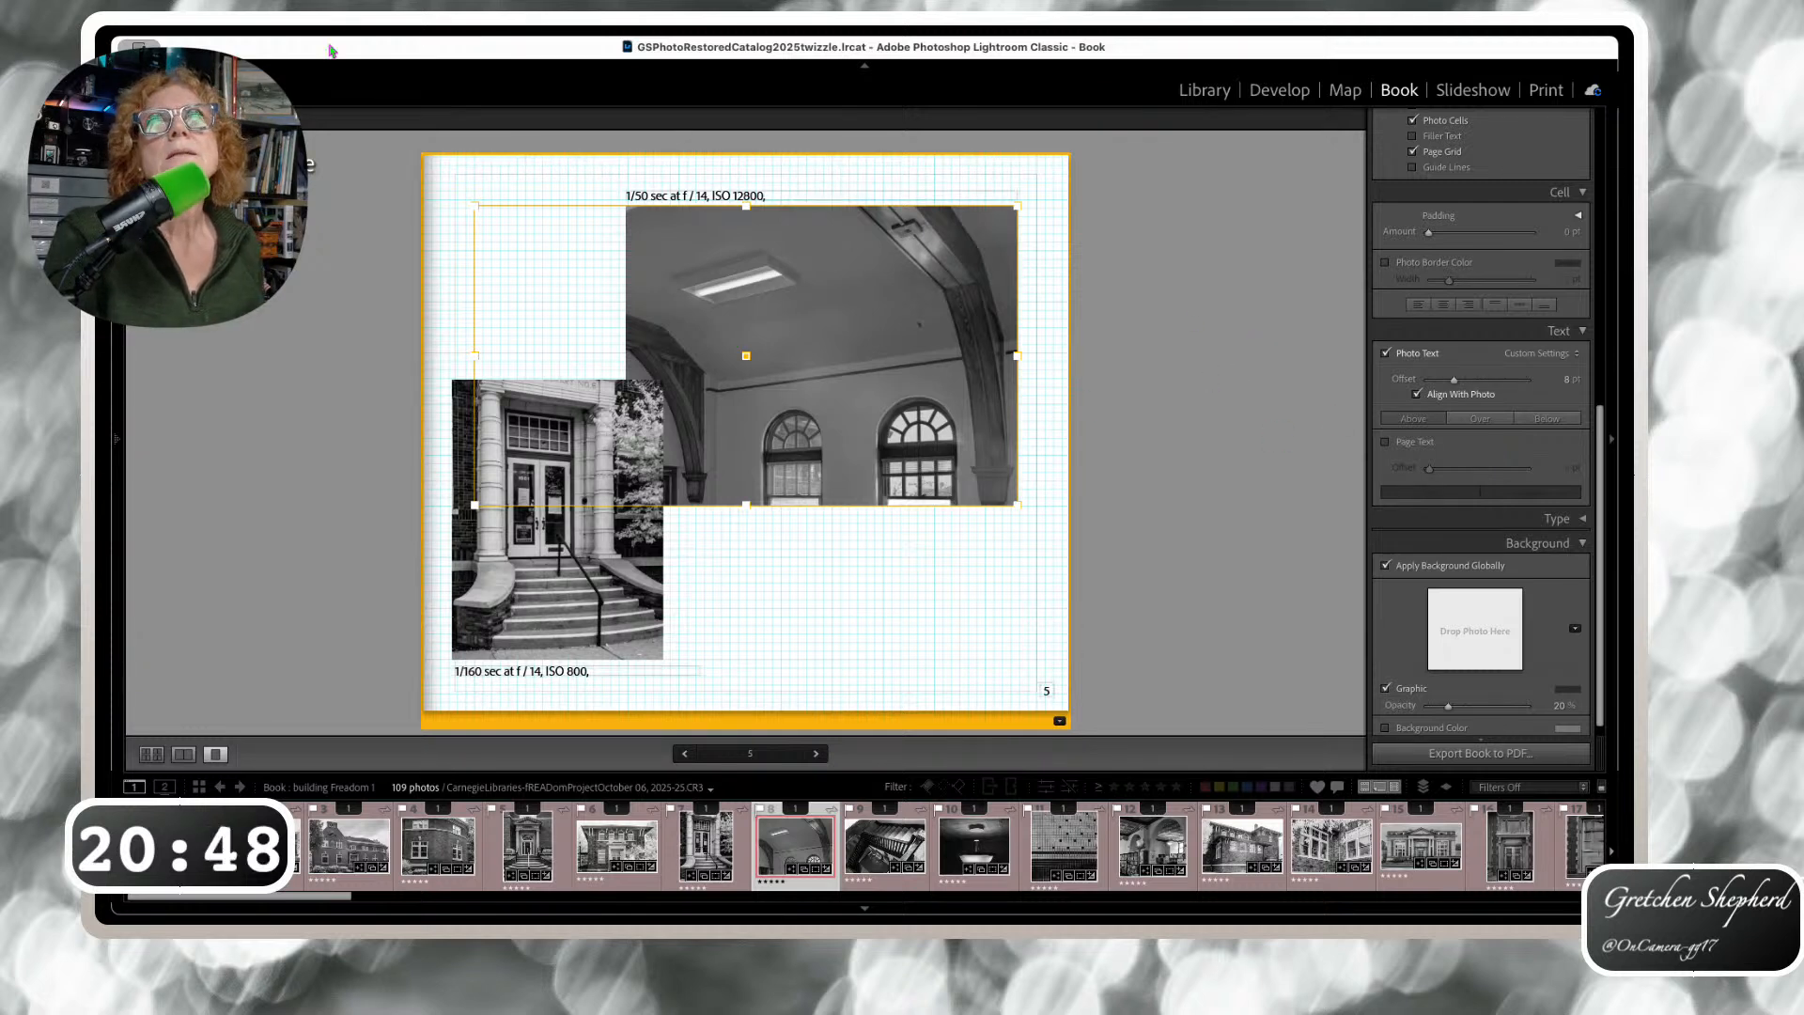
pyautogui.click(151, 754)
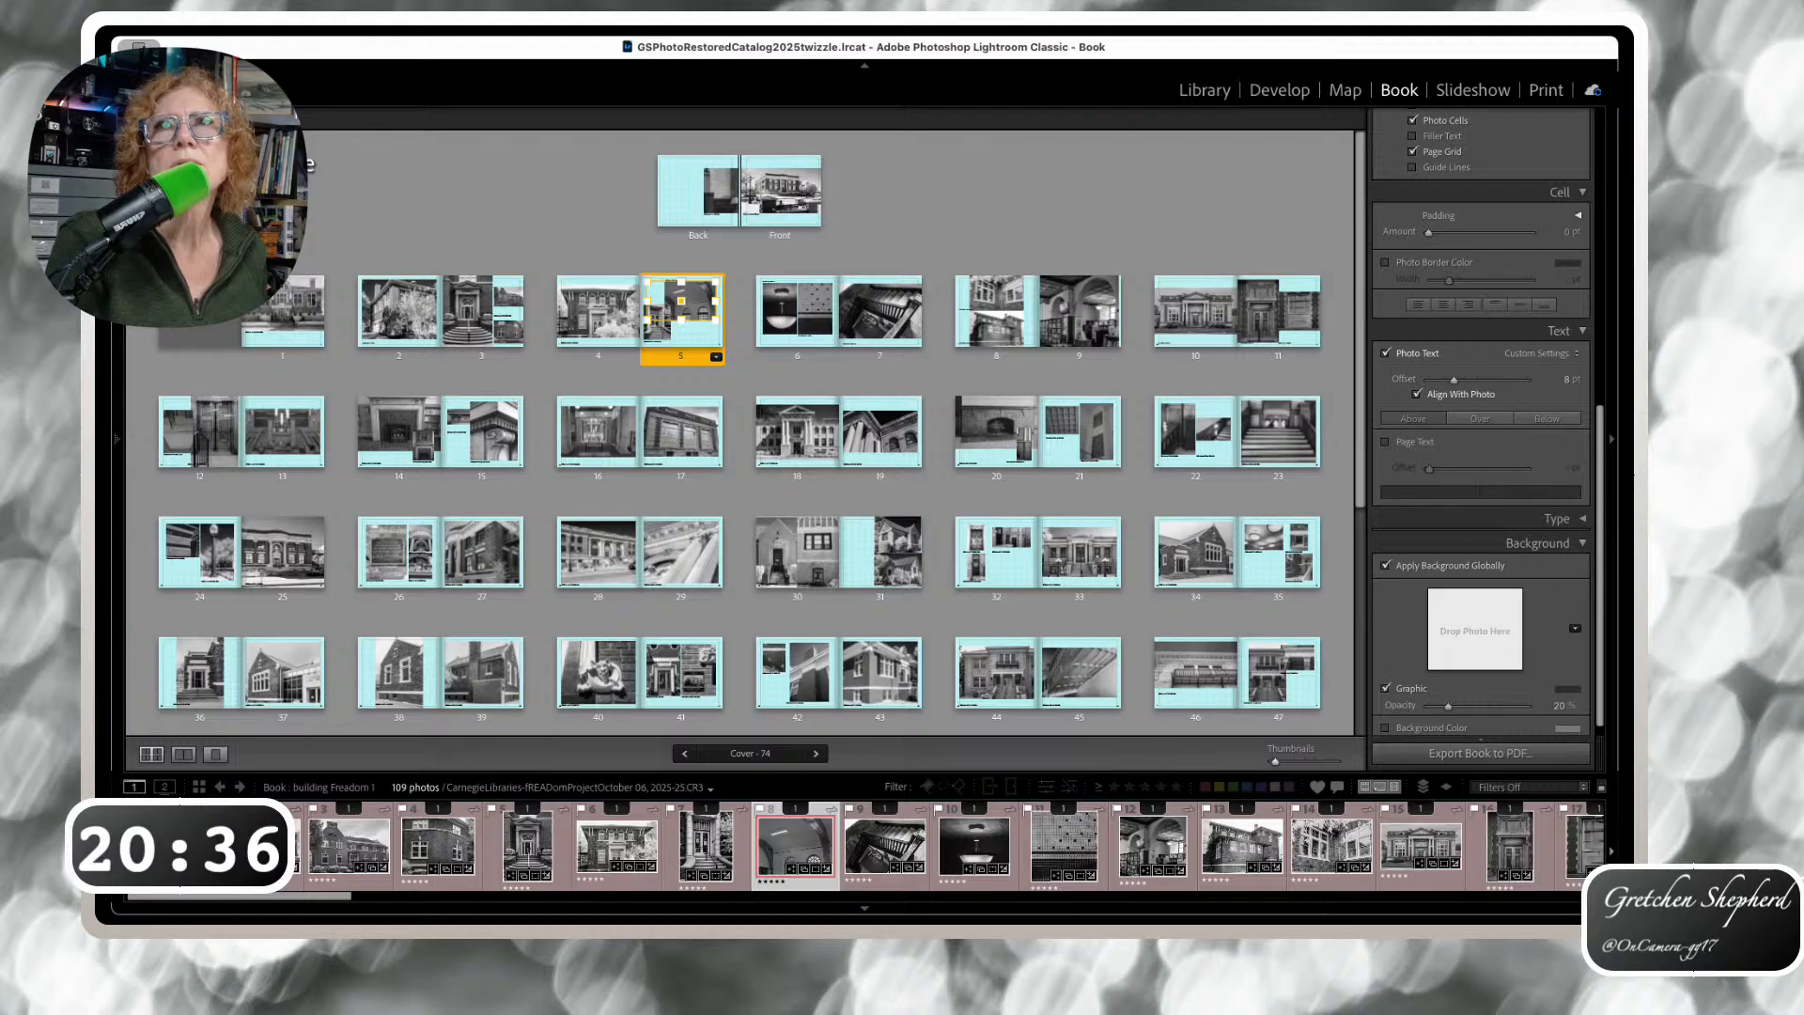
# With all pages selected, edit the Photo Text caption template, then open page 19 alone
pyautogui.press('super+a')
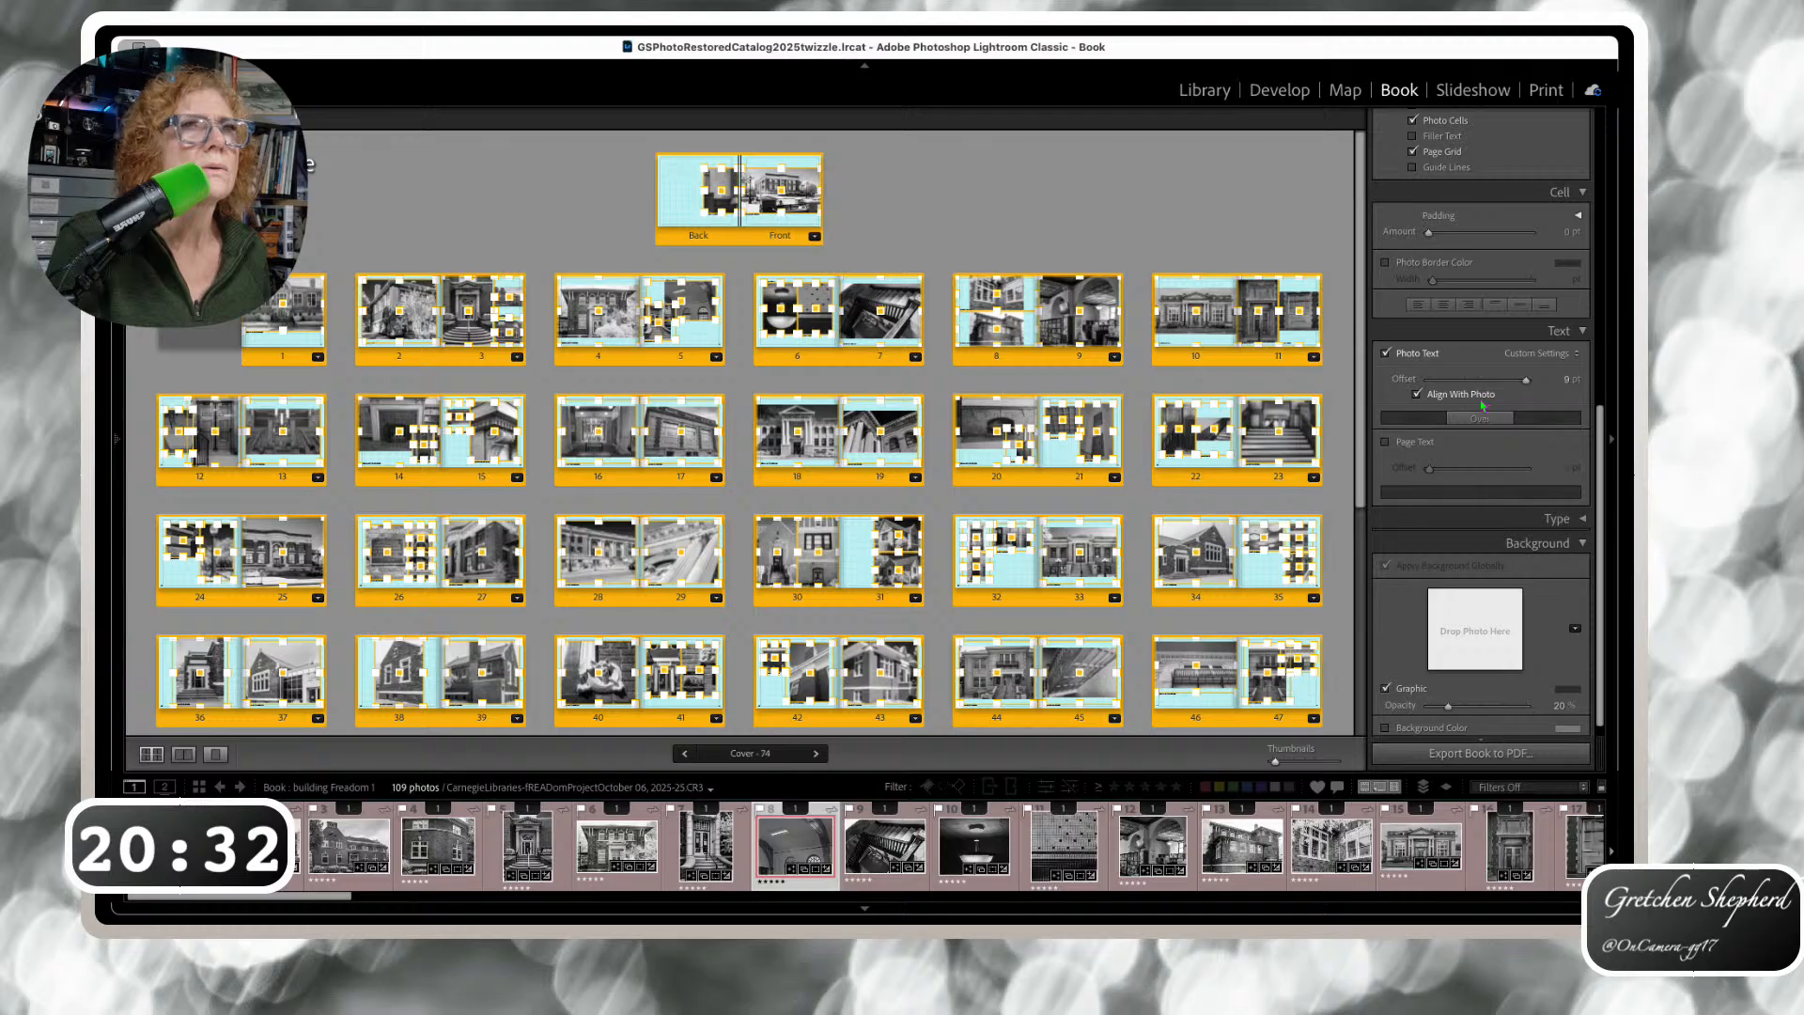
pyautogui.click(1579, 355)
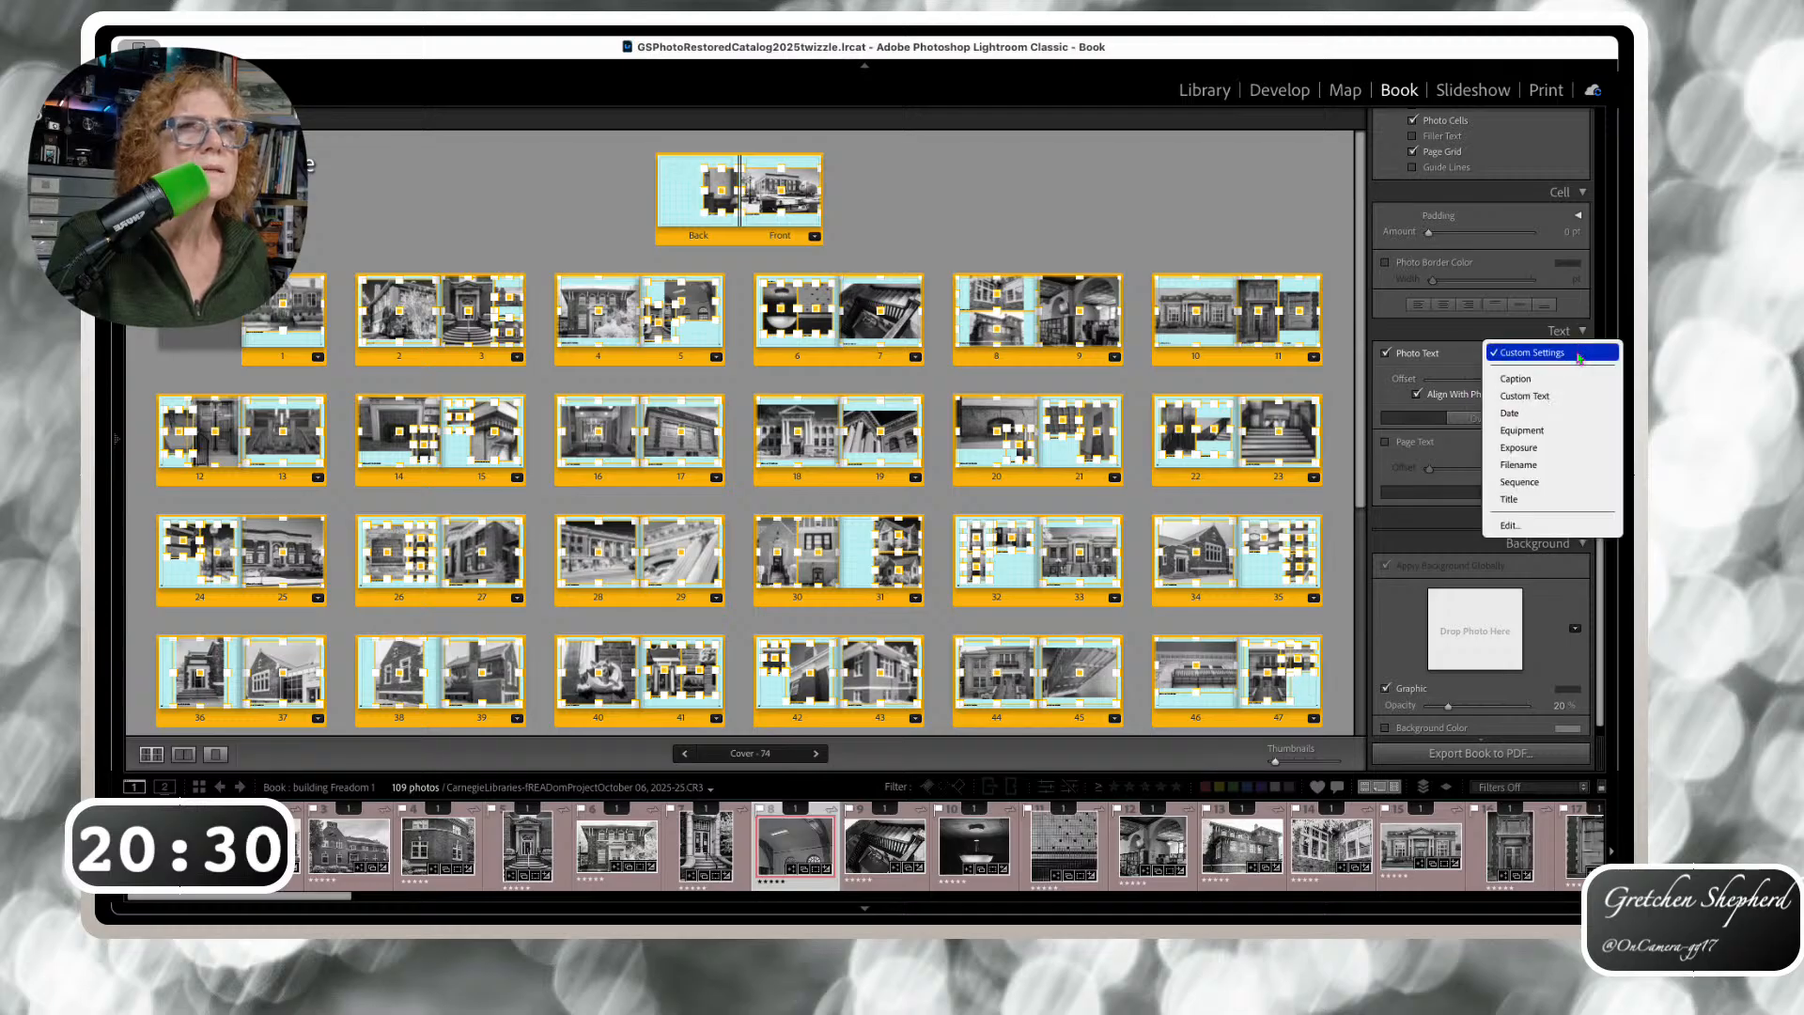
pyautogui.click(1518, 526)
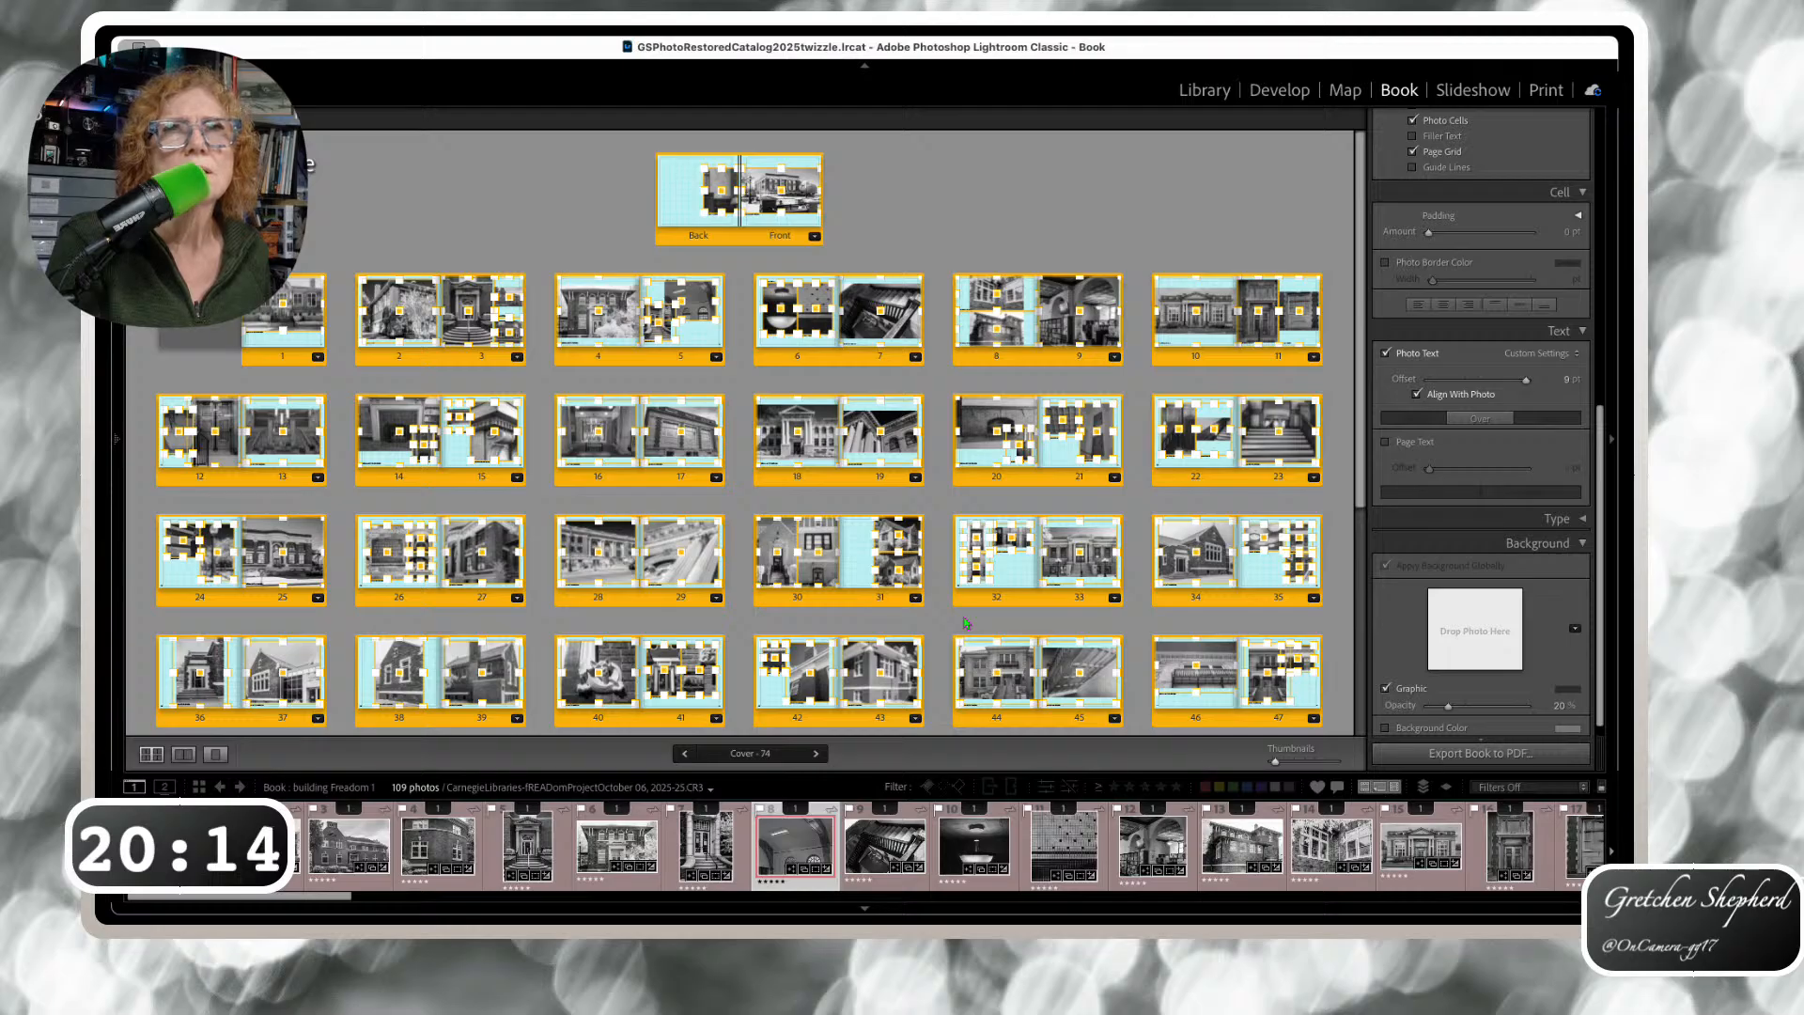
pyautogui.click(884, 465)
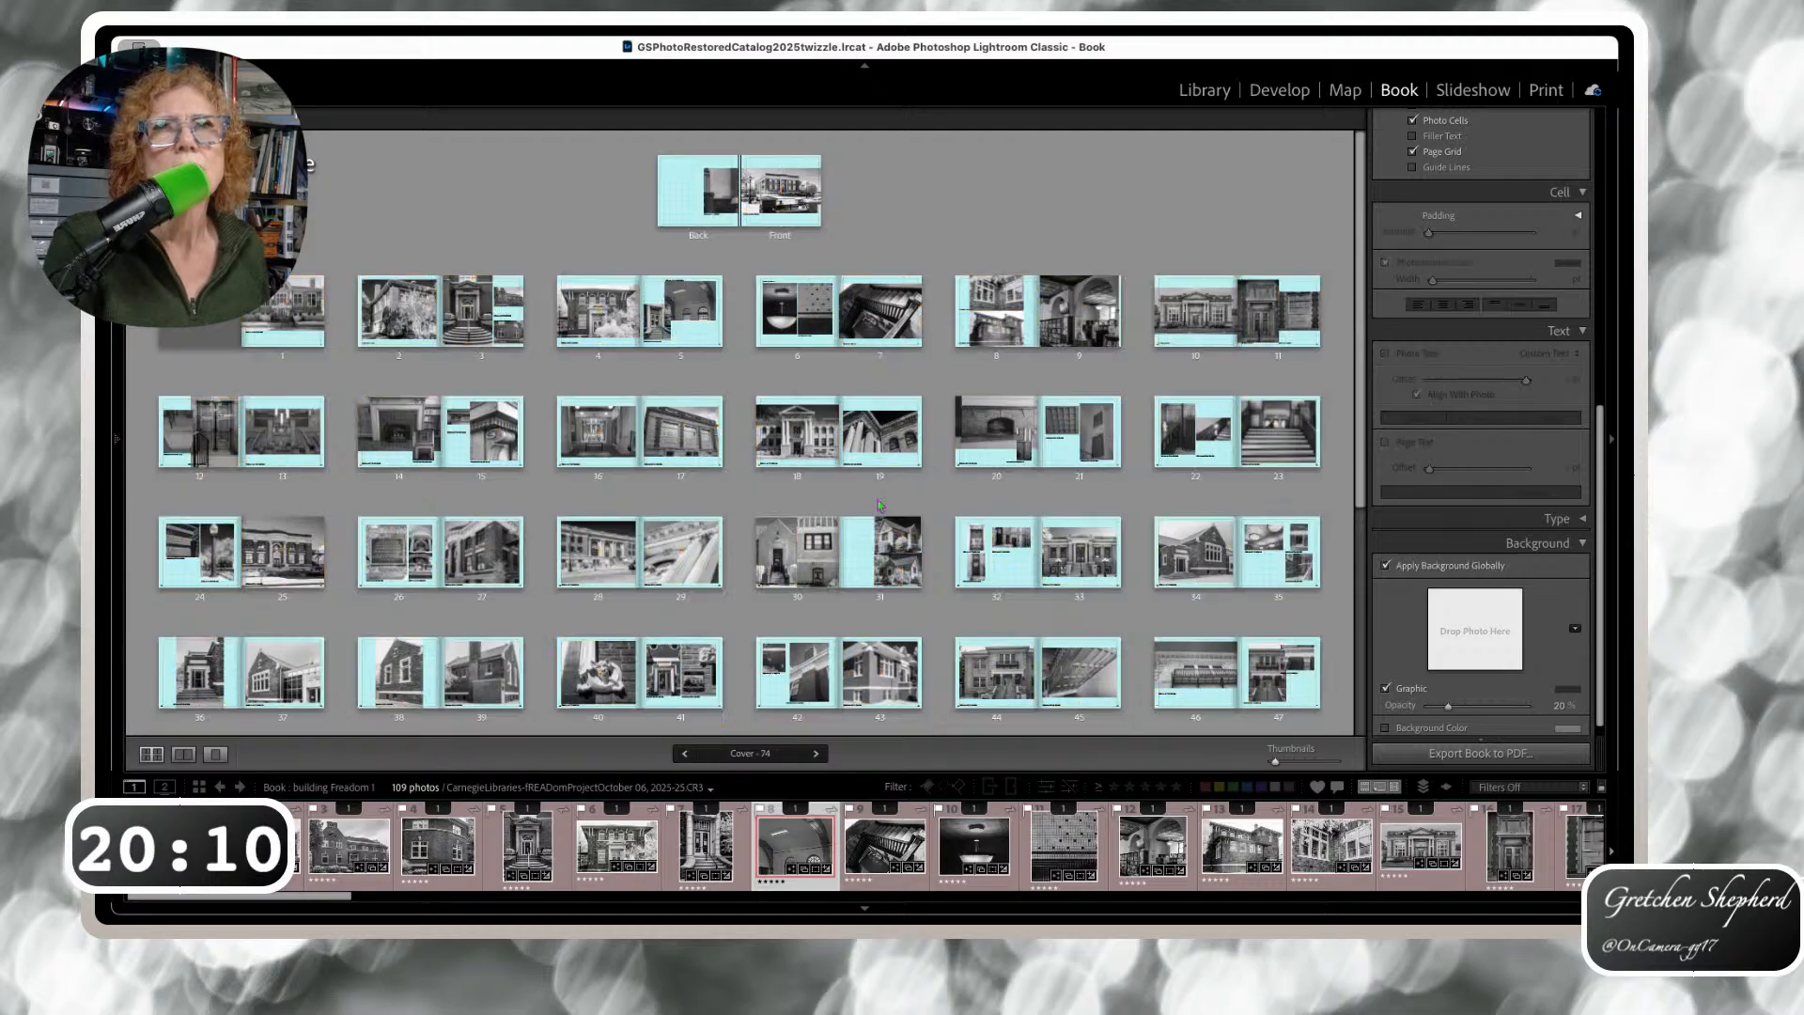
pyautogui.doubleClick(884, 465)
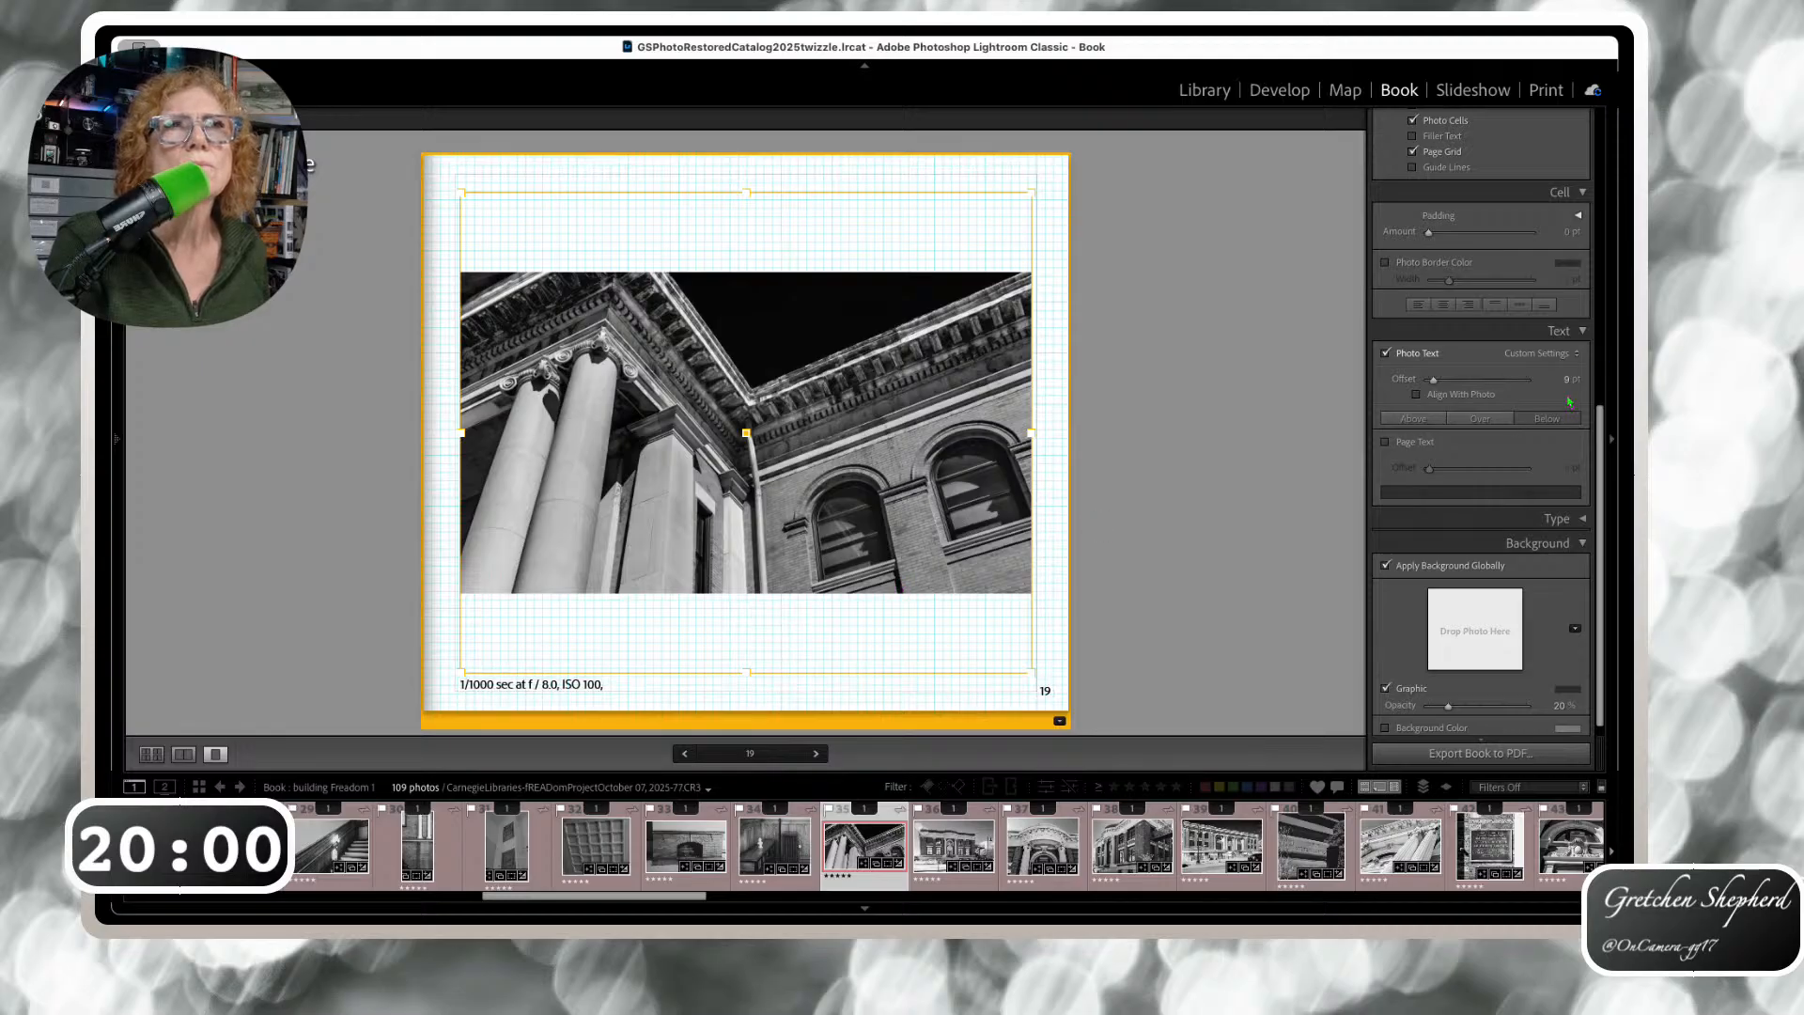
# Overlay page 19's exposure caption on the photo and raise it to just under the photo
pyautogui.click(1494, 425)
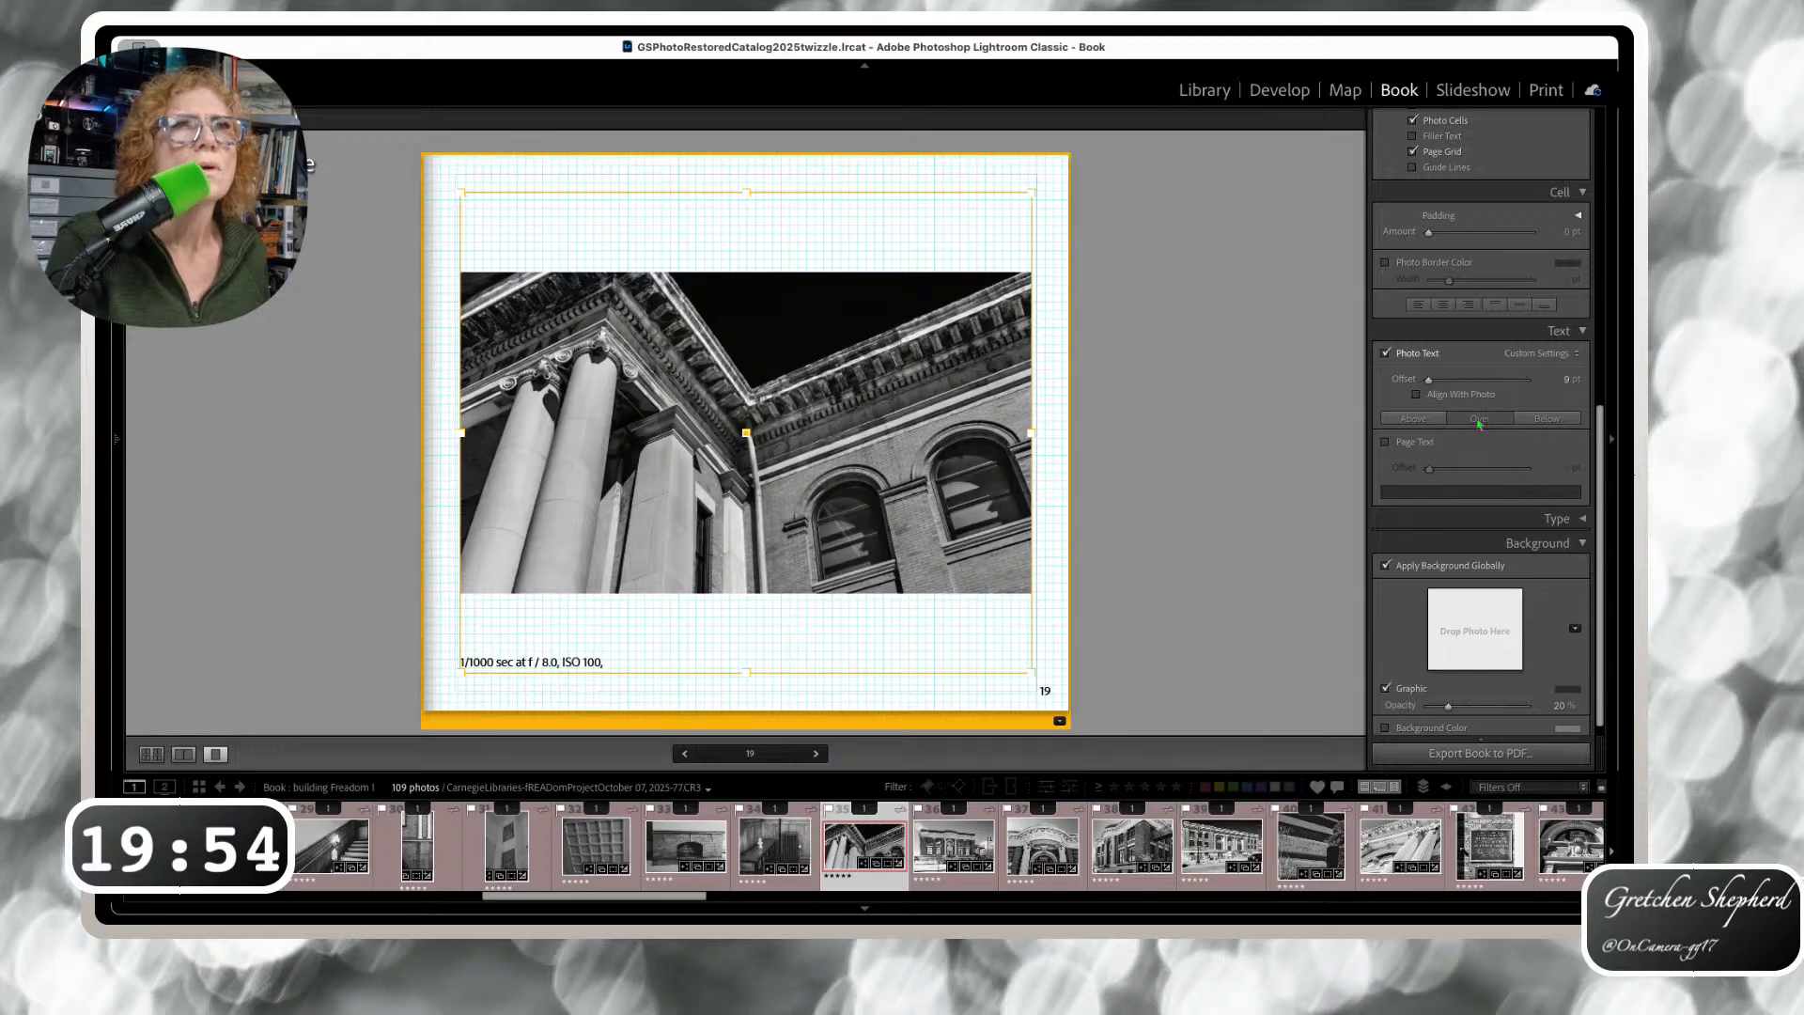
pyautogui.moveTo(1429, 381); pyautogui.dragTo(1444, 378)
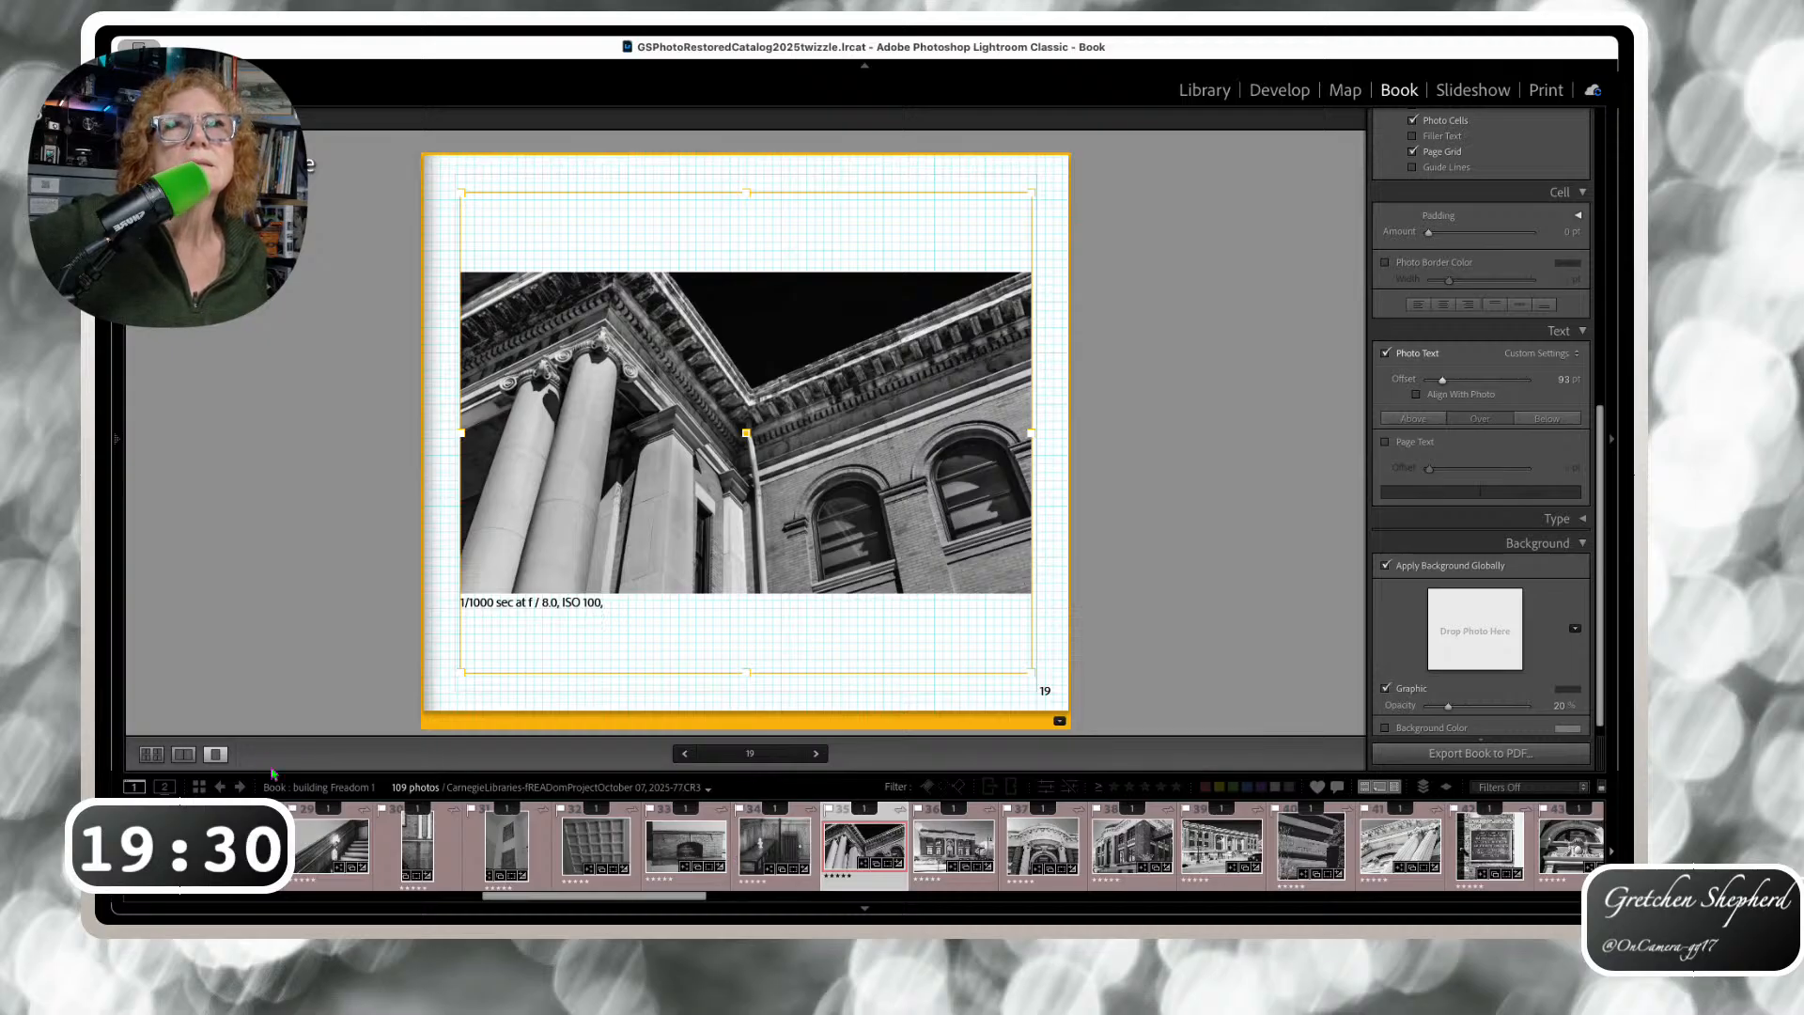
pyautogui.scroll(10, 310, 815)
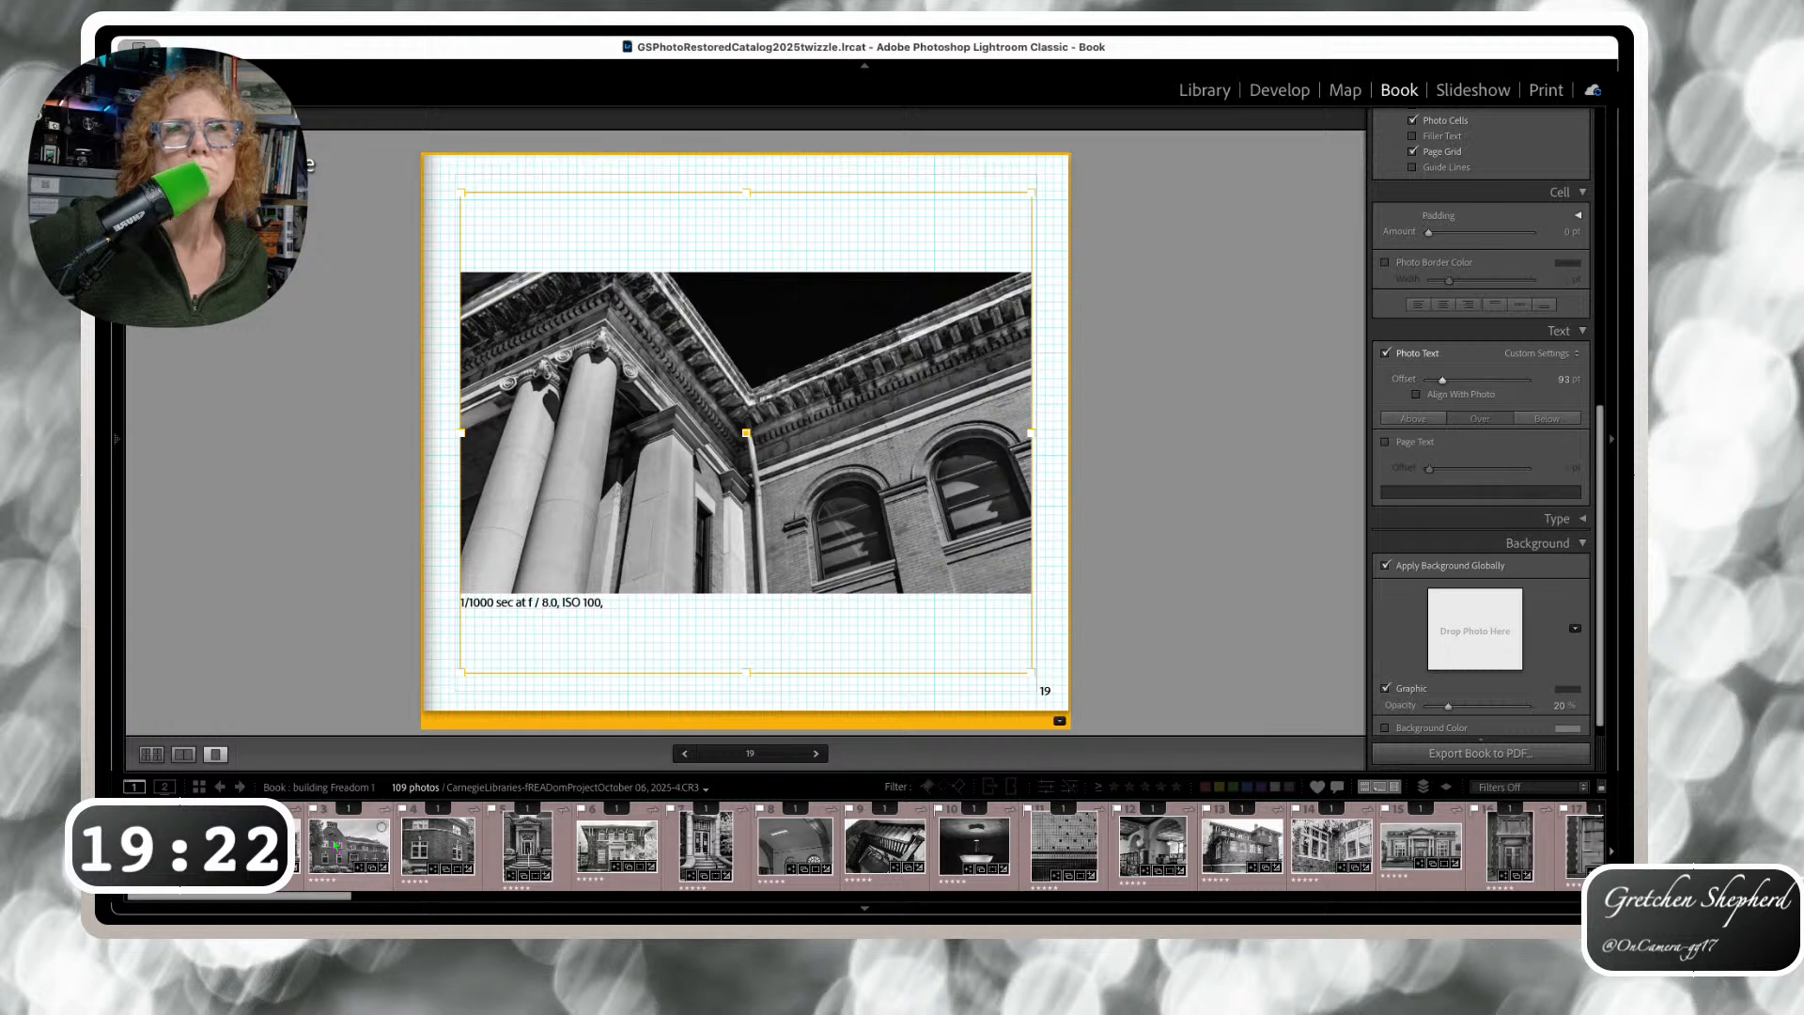
# Undo an accidental photo replacement on page 19, then select page 1 in the spreads overview
pyautogui.moveTo(362, 810); pyautogui.dragTo(1046, 699)
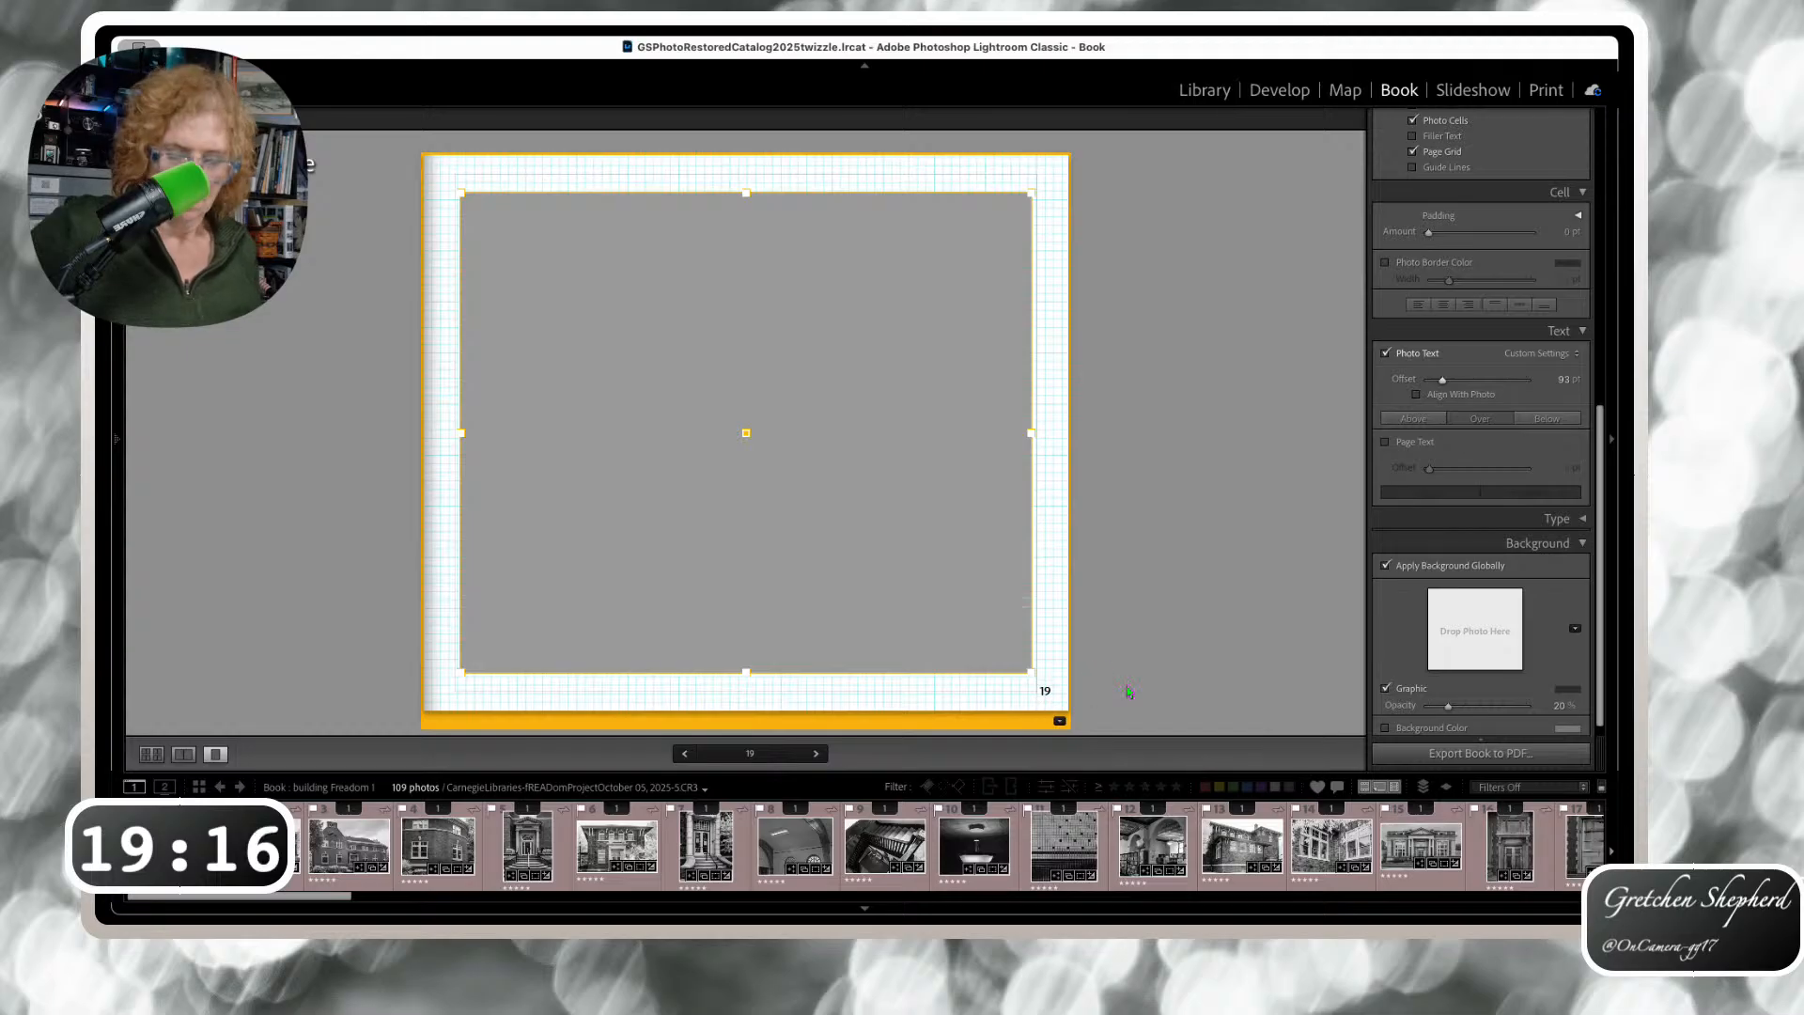
pyautogui.press('super+z')
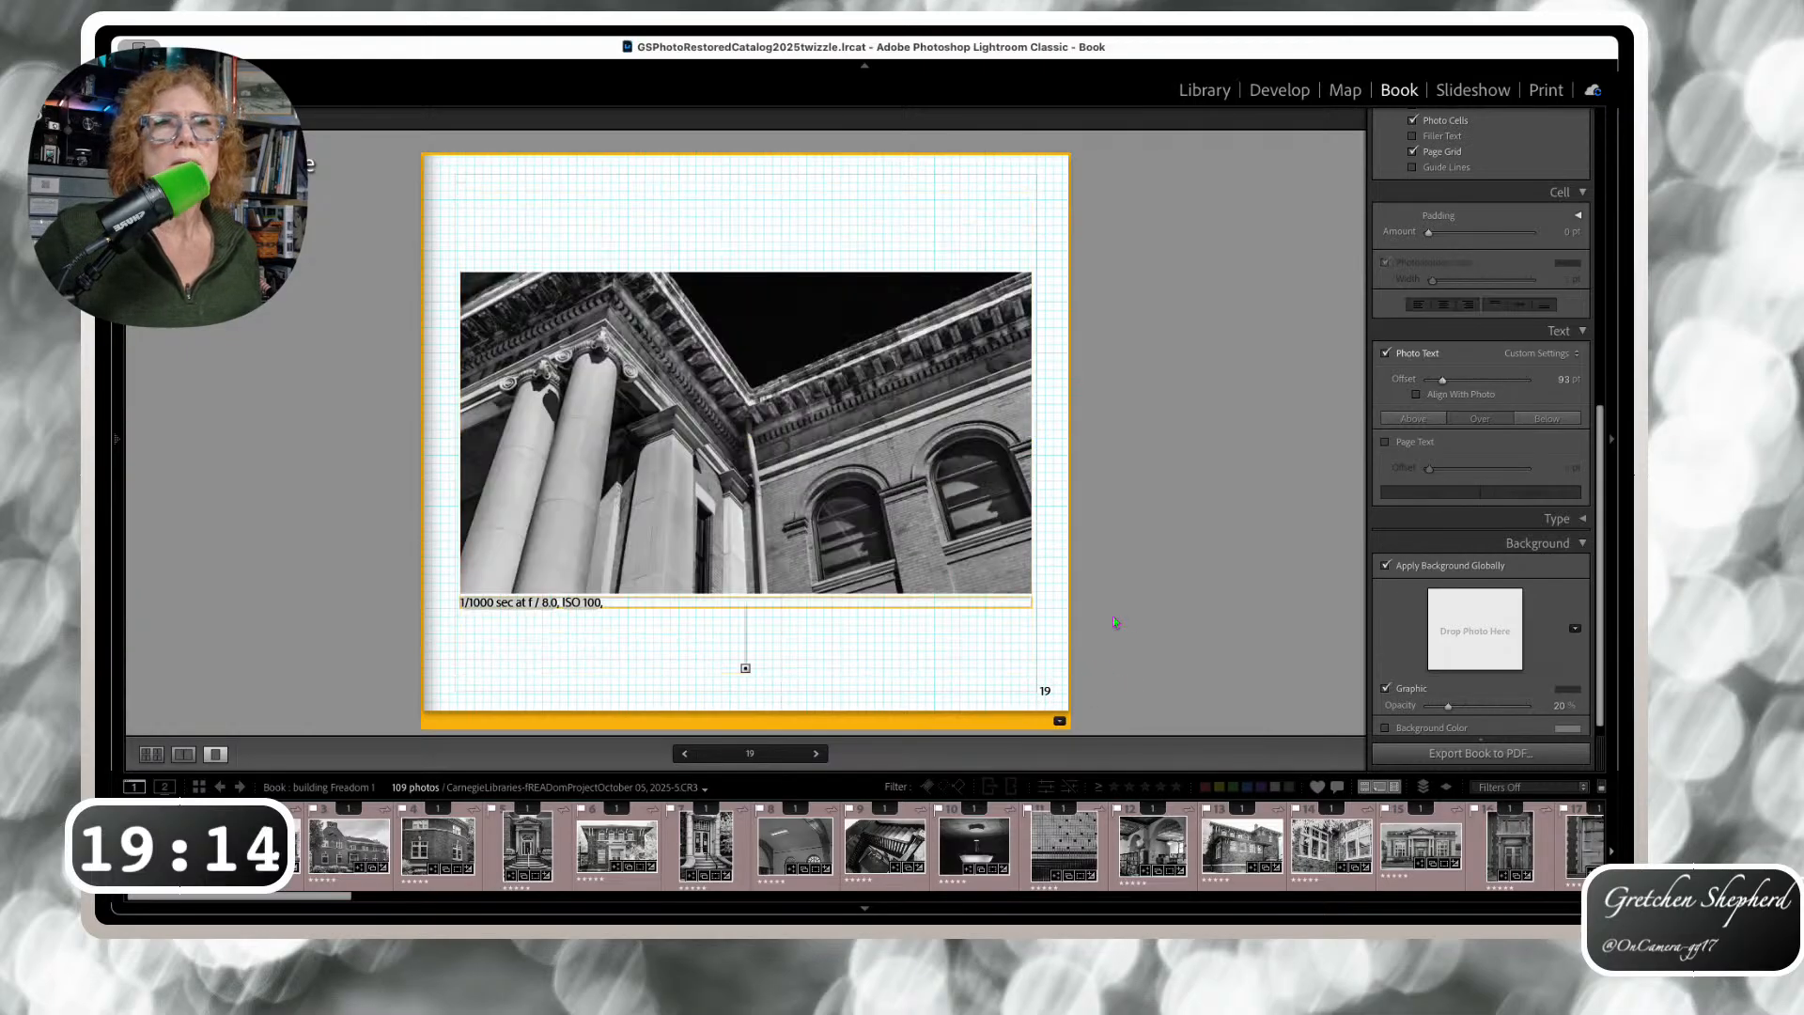
pyautogui.click(152, 753)
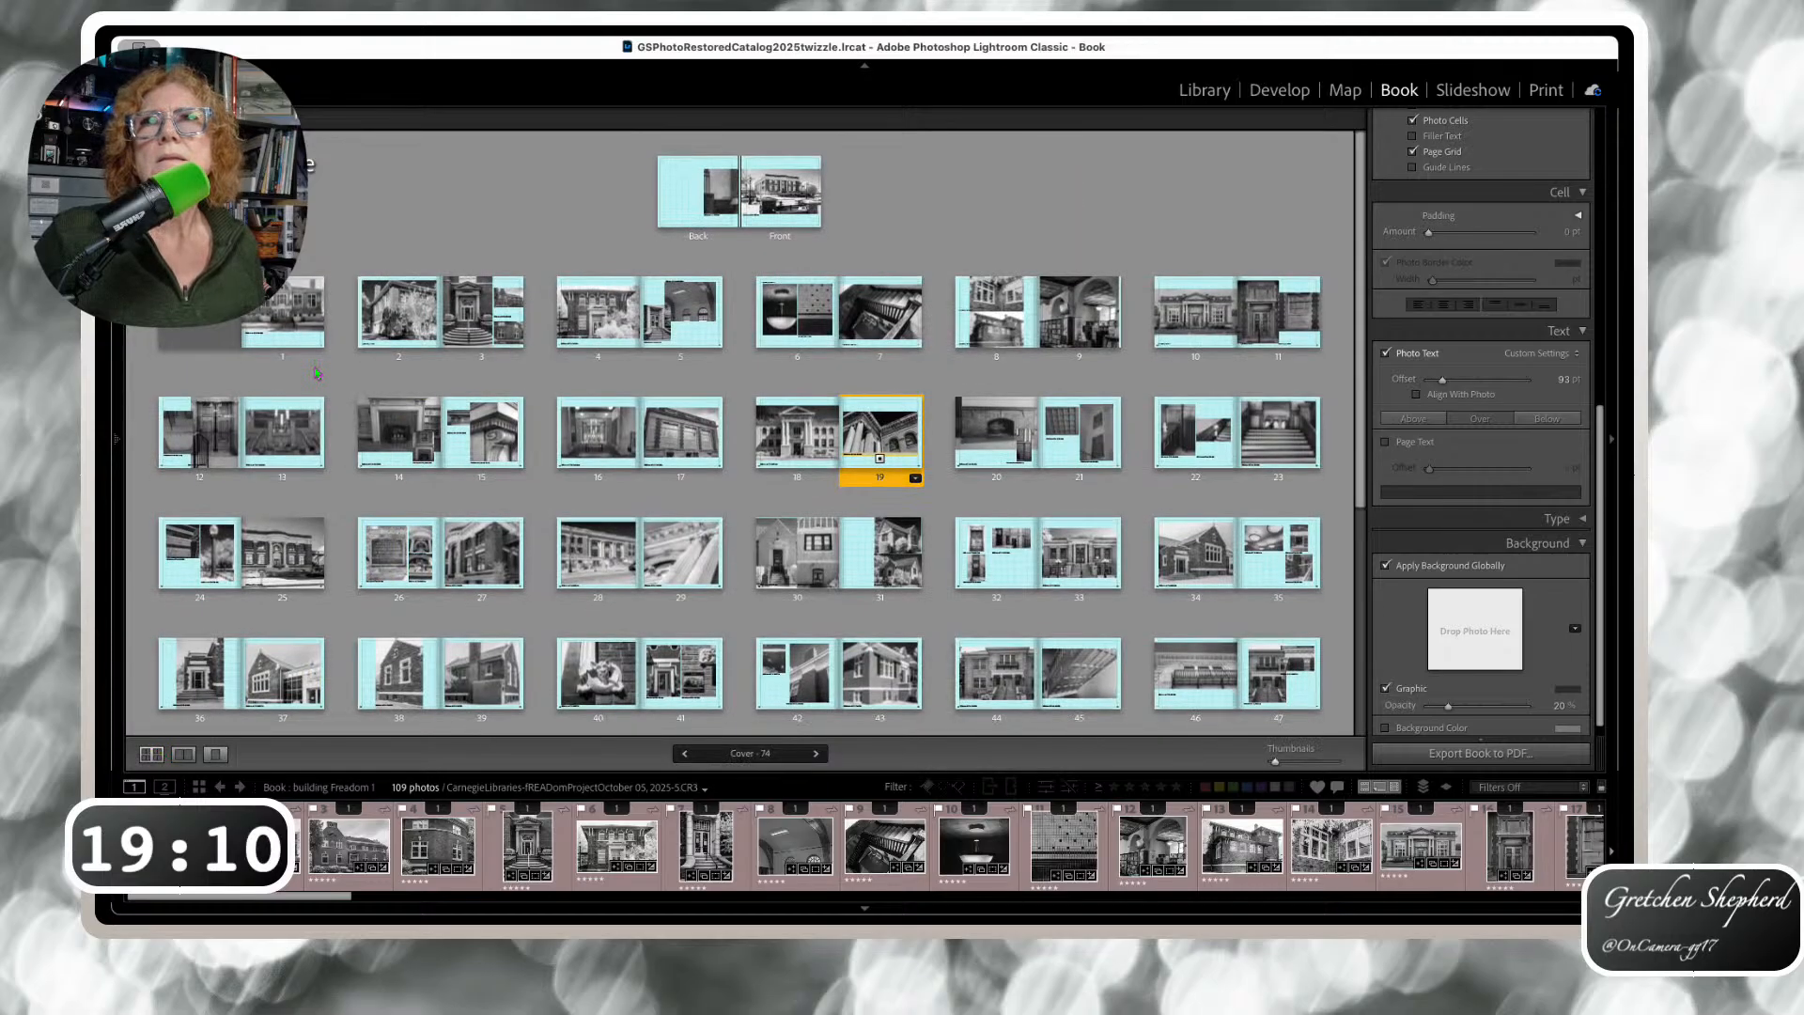
pyautogui.click(285, 337)
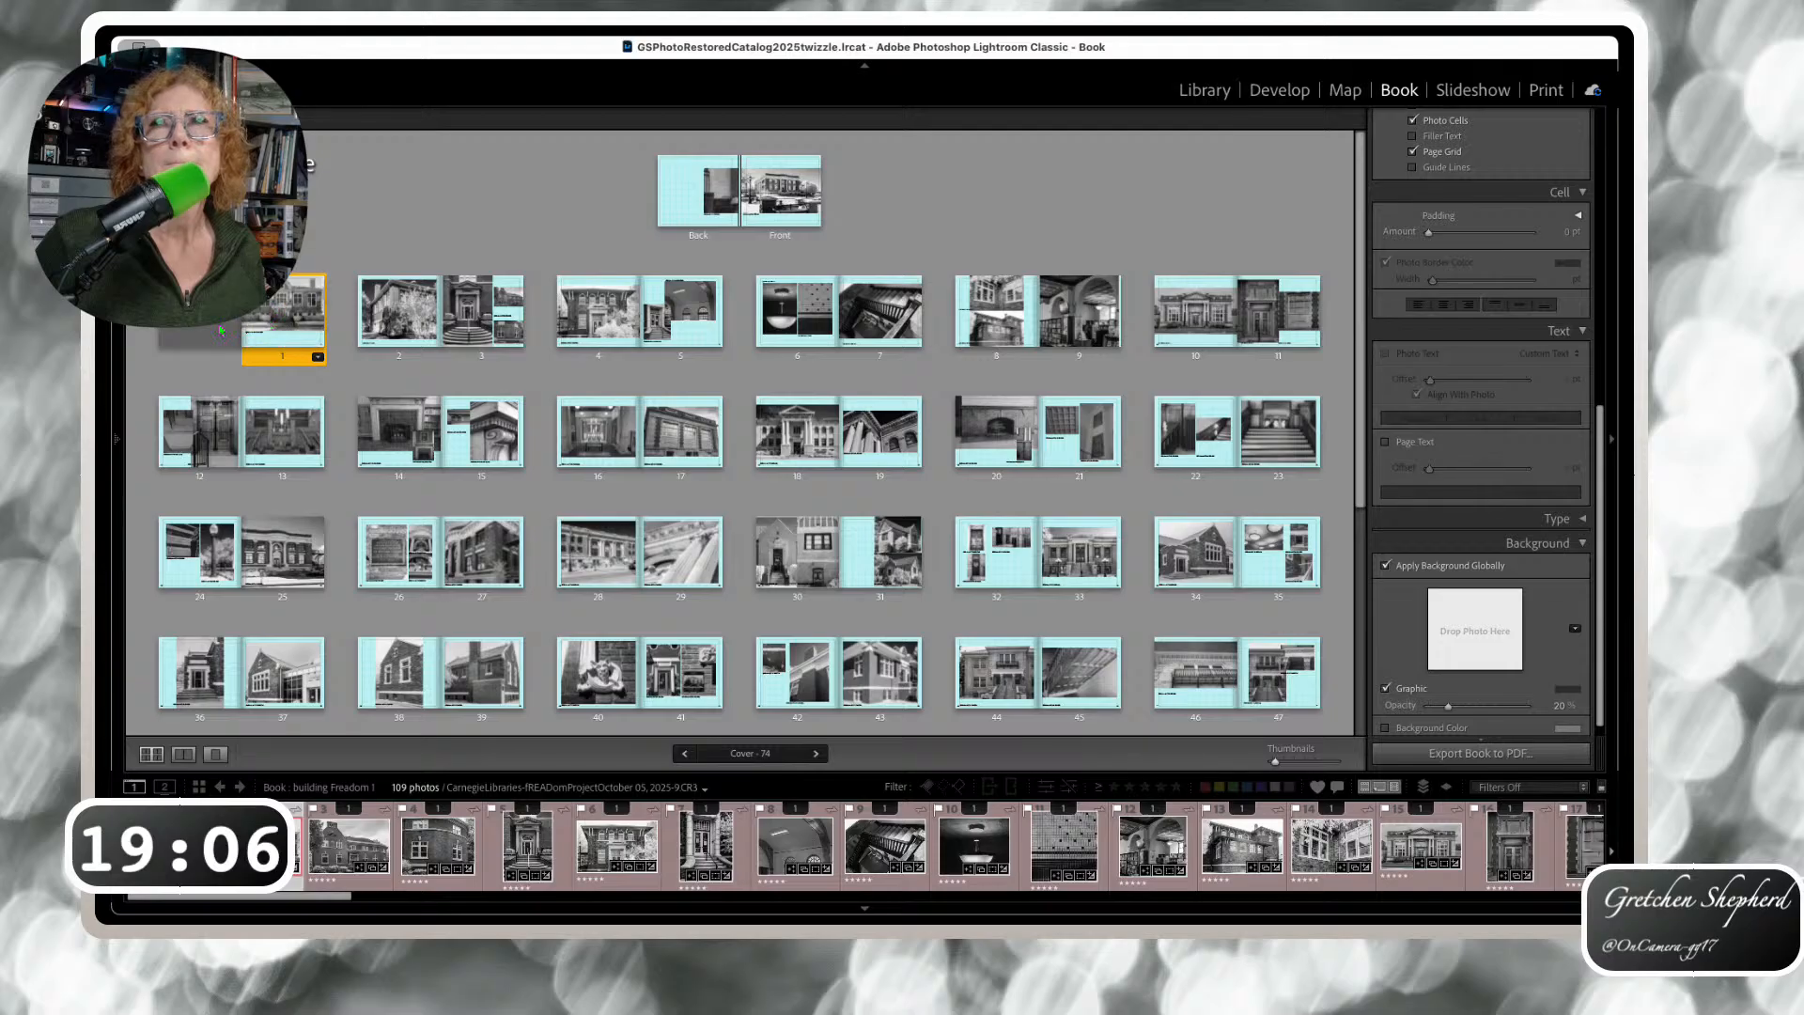
# Show page 1 singly, then as a spread, and select the page text box under its photo
pyautogui.click(216, 755)
pyautogui.click(184, 754)
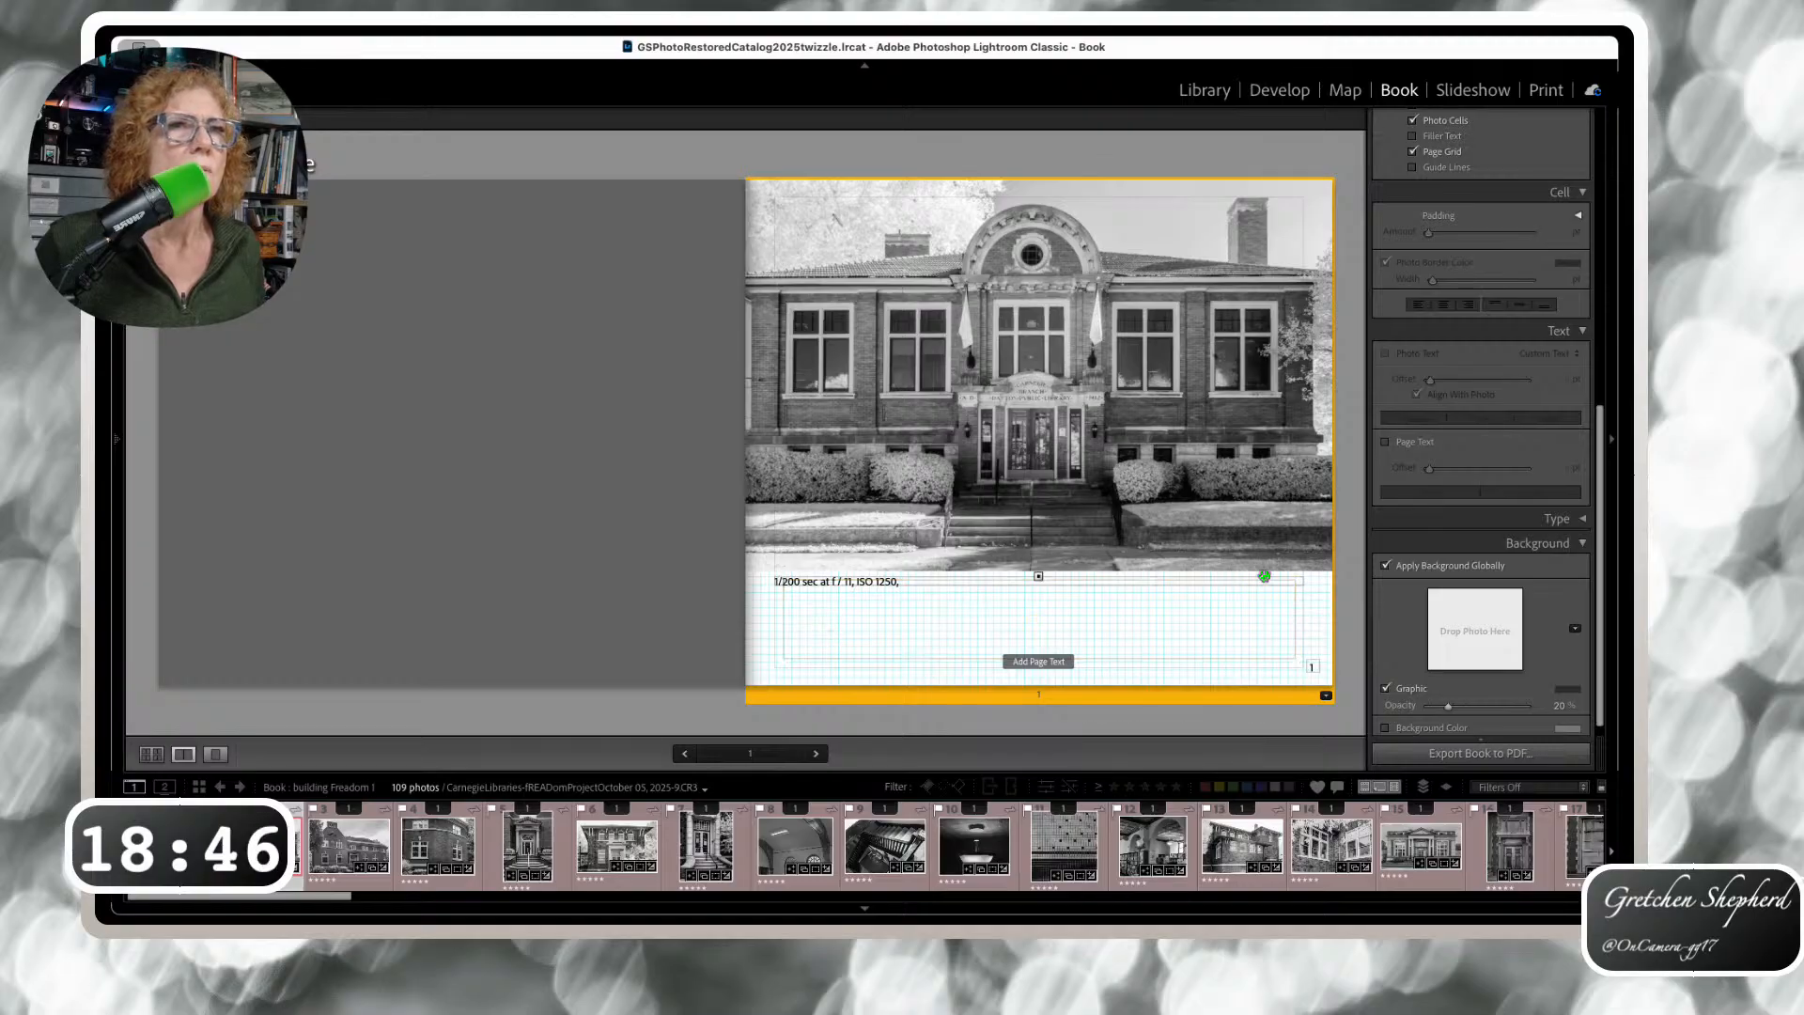
pyautogui.click(1298, 583)
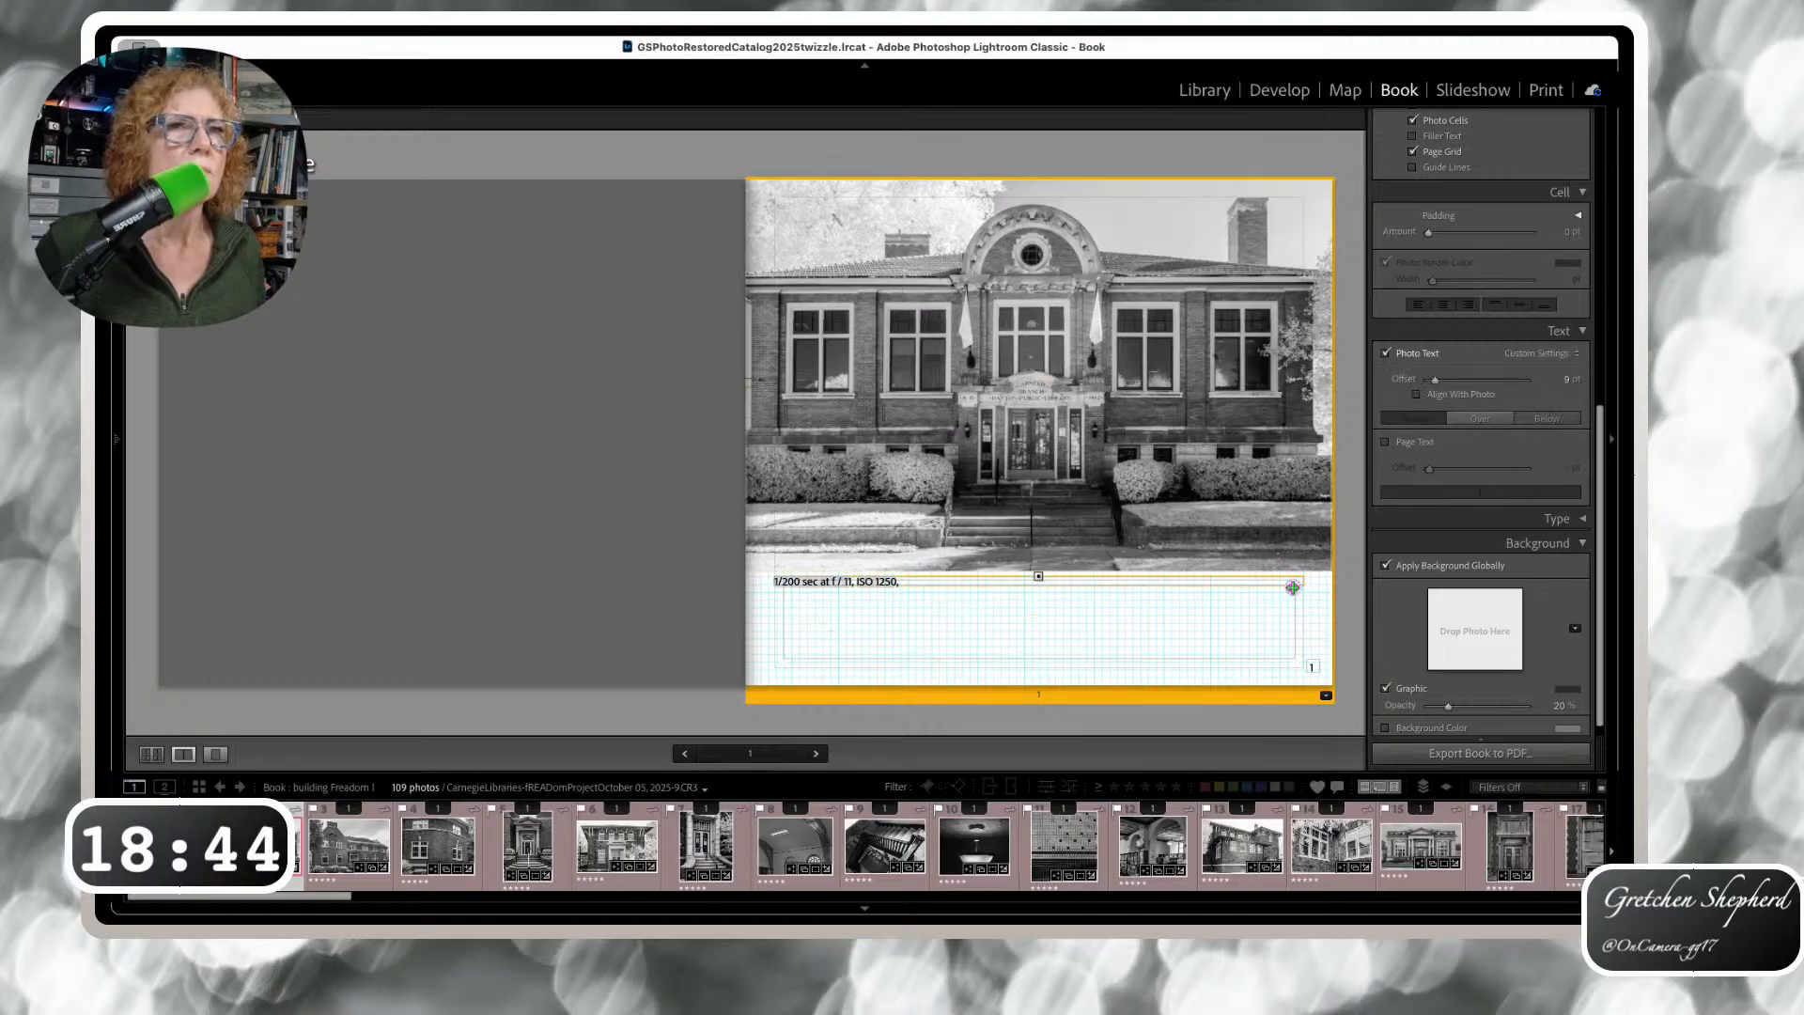
pyautogui.click(1298, 602)
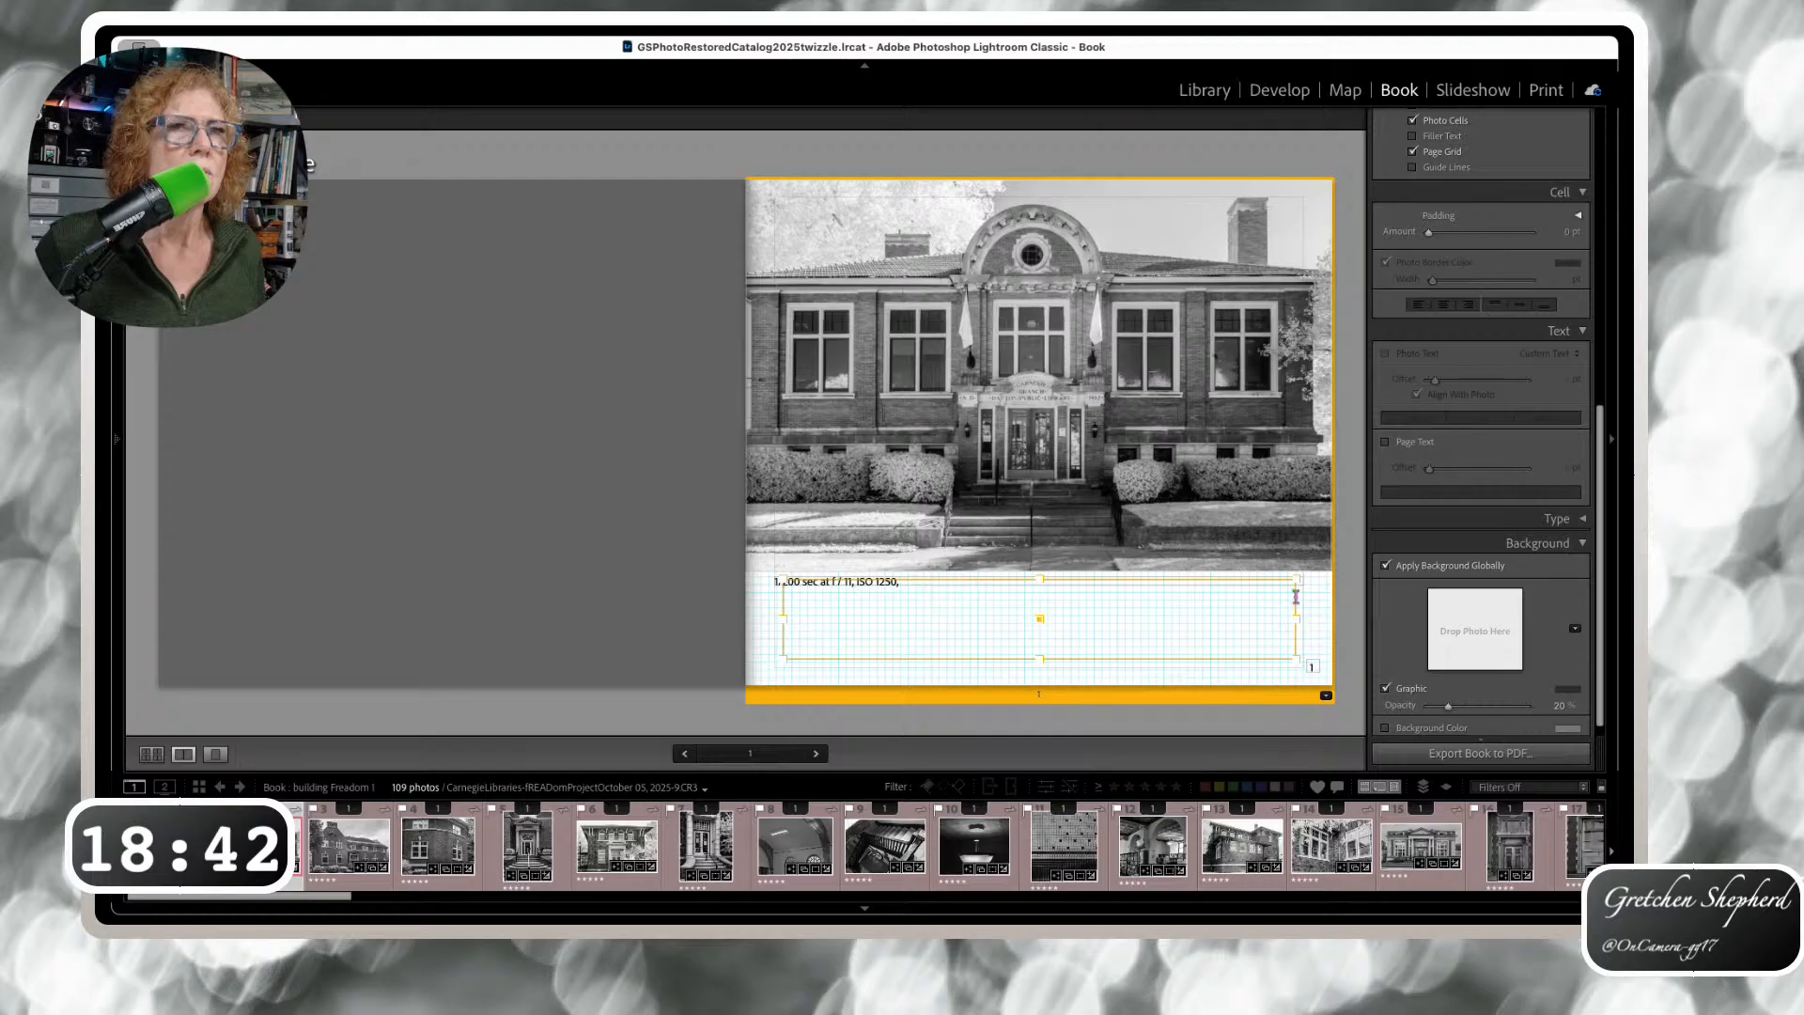
# Shrink the page text box from its top-right corner, widen it rightward, and advance to pages 2–3
pyautogui.moveTo(1314, 559); pyautogui.dragTo(1281, 576)
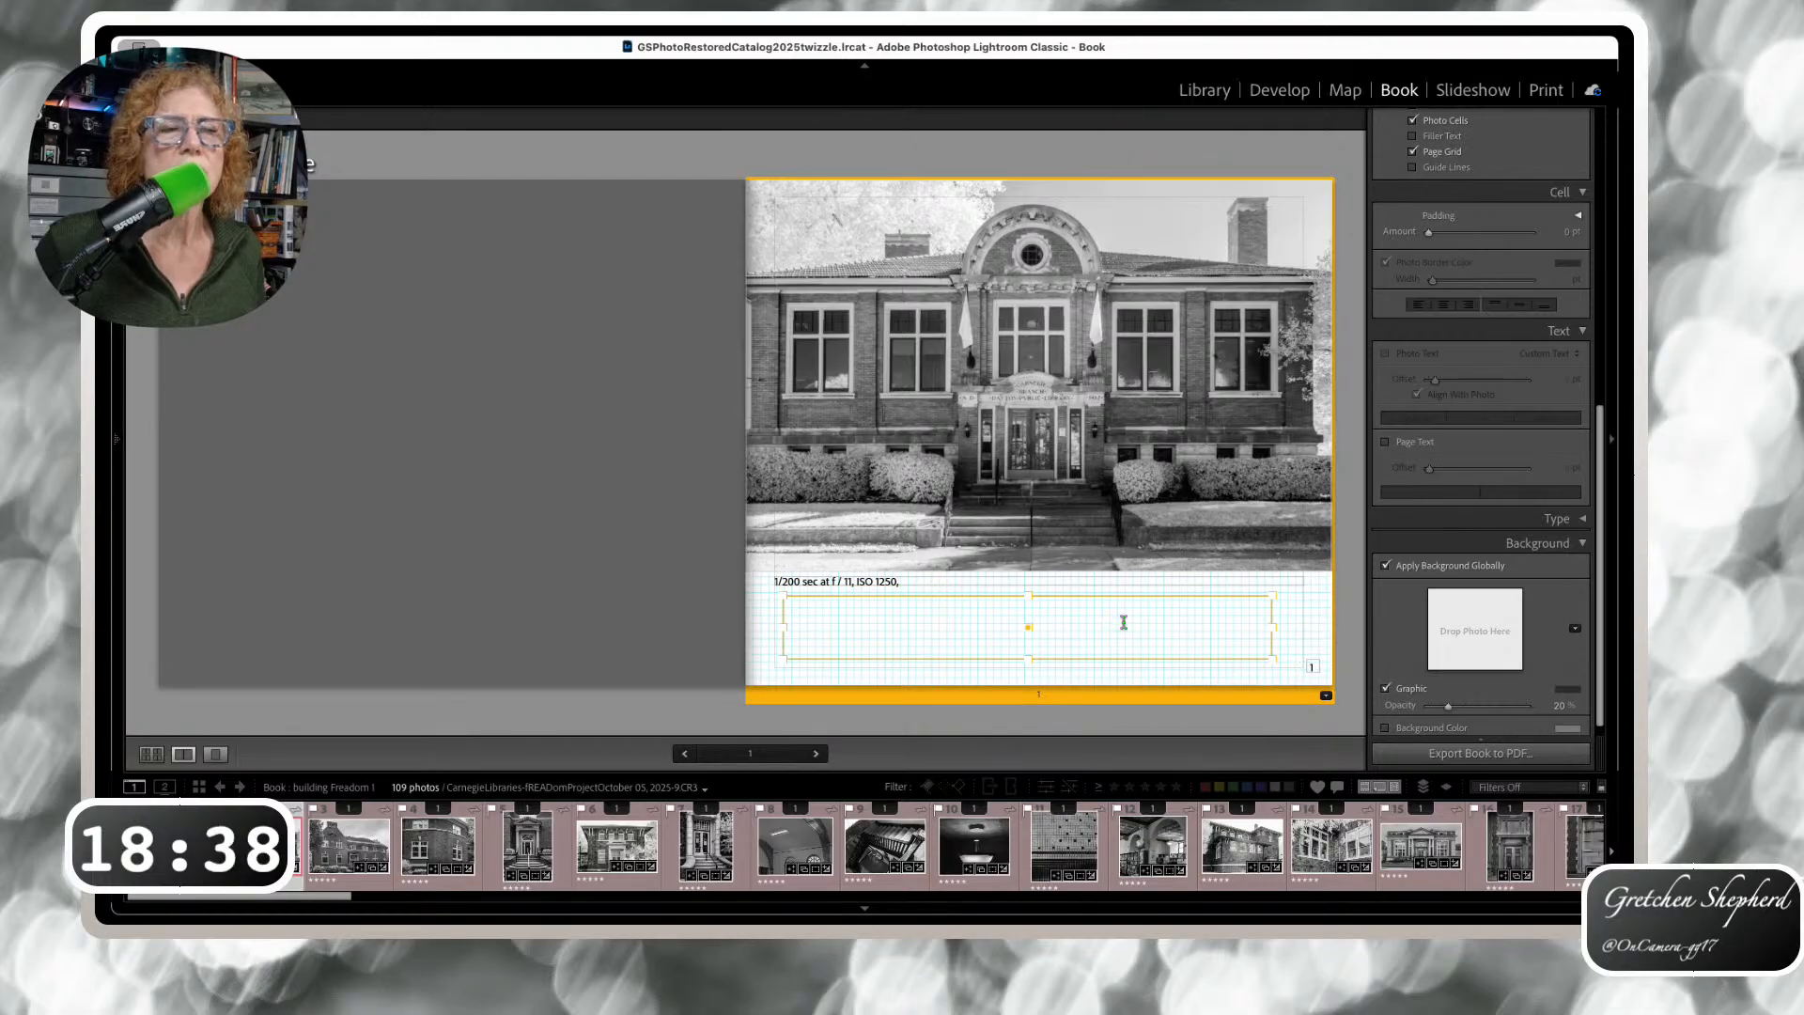
pyautogui.moveTo(1274, 628); pyautogui.dragTo(1300, 627)
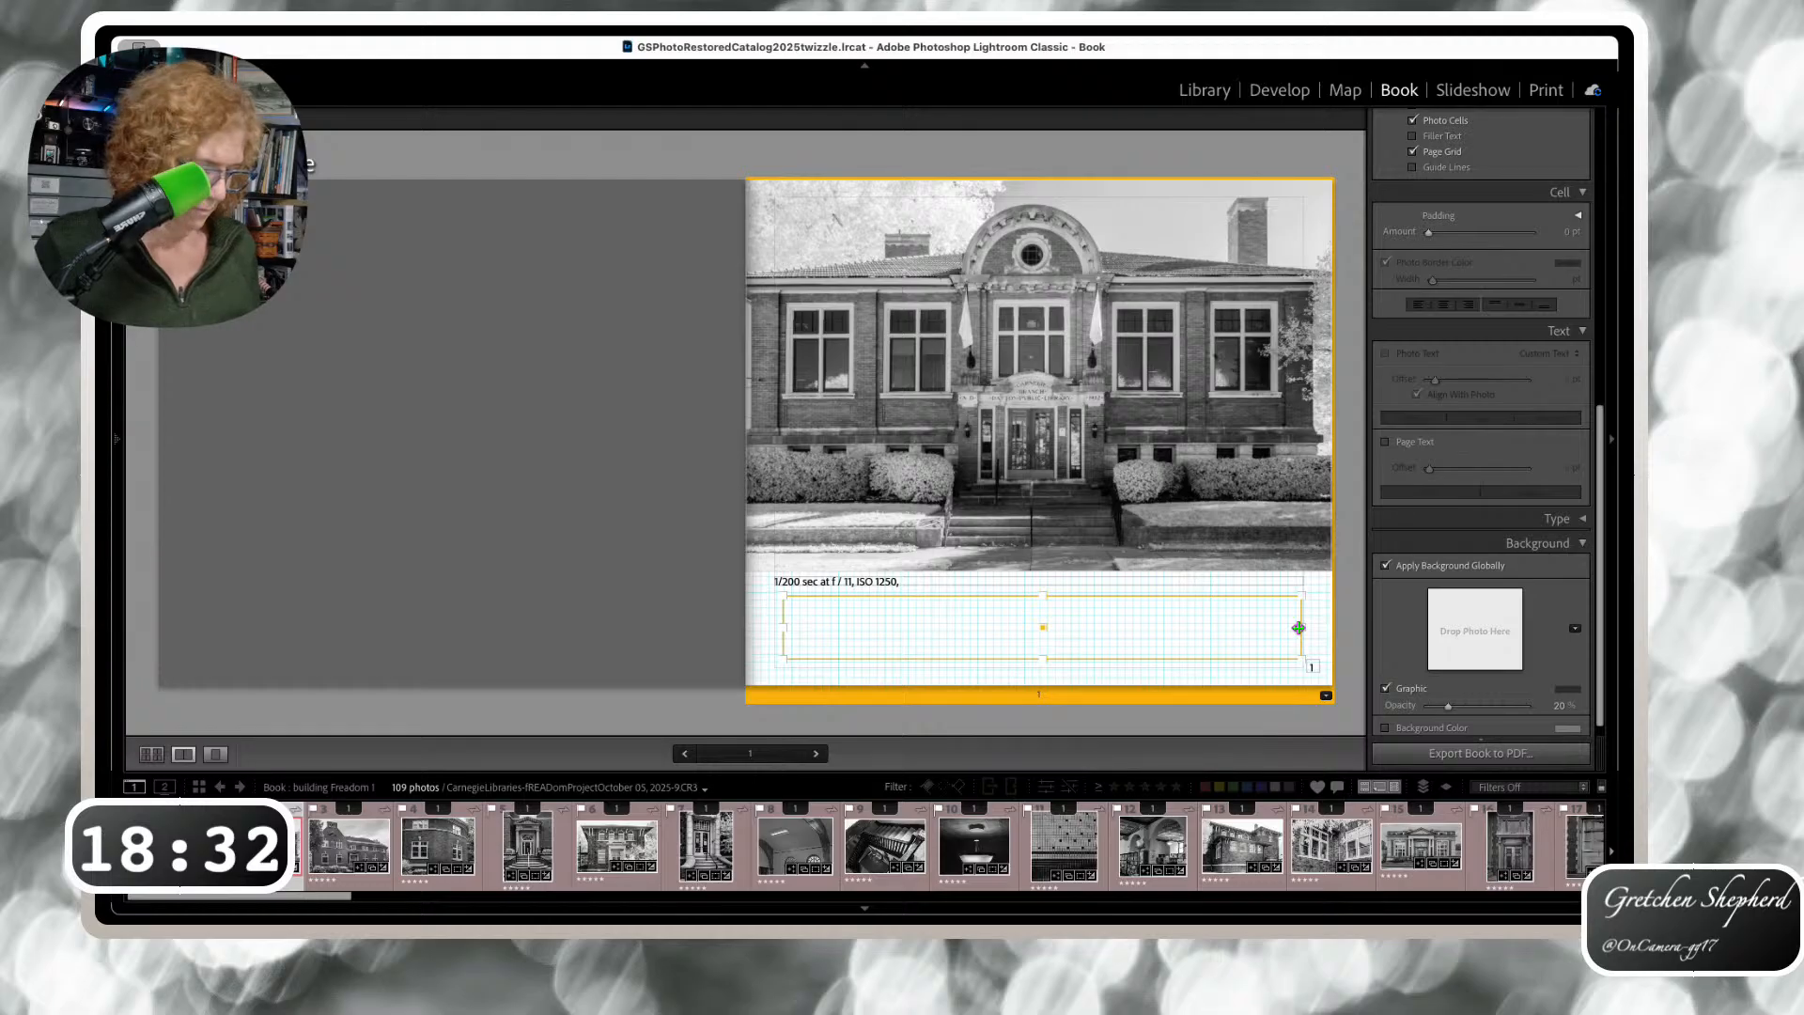
pyautogui.press('Right')
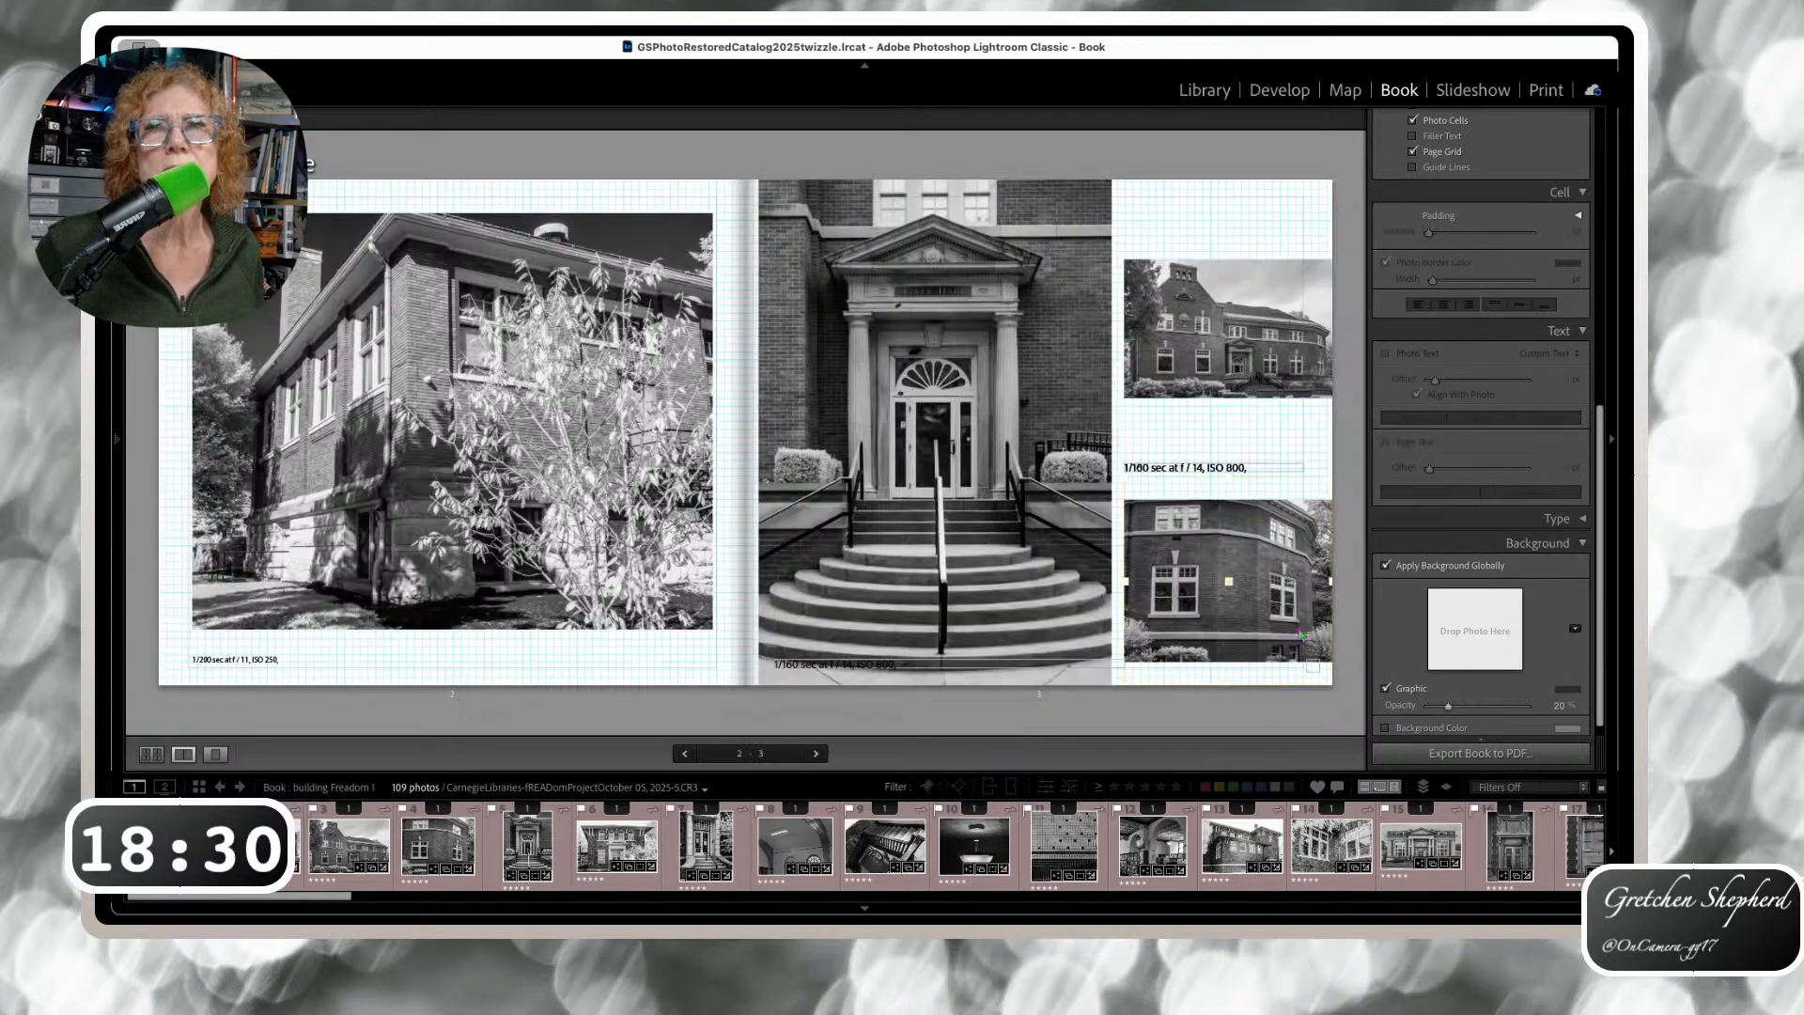
# Pull page 2's exposure caption closer to its photo and zoom the photo to fill its cell
pyautogui.click(263, 663)
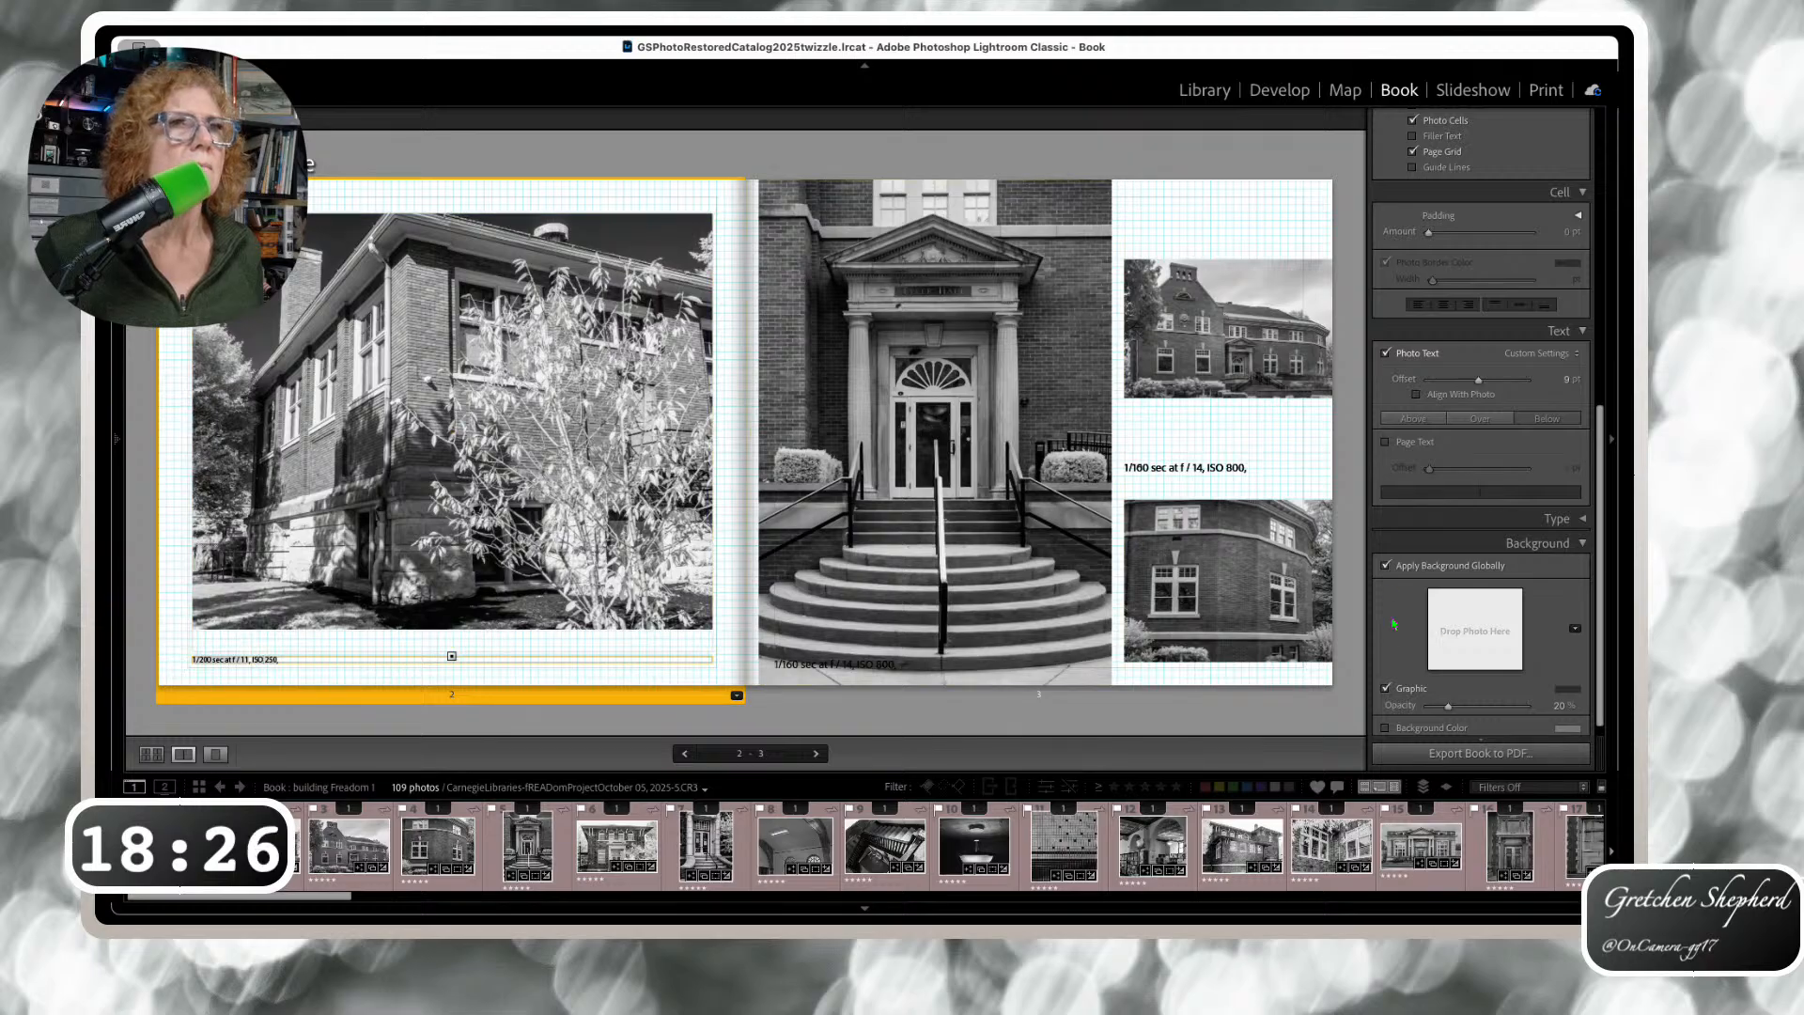
pyautogui.moveTo(1479, 381); pyautogui.dragTo(1429, 380)
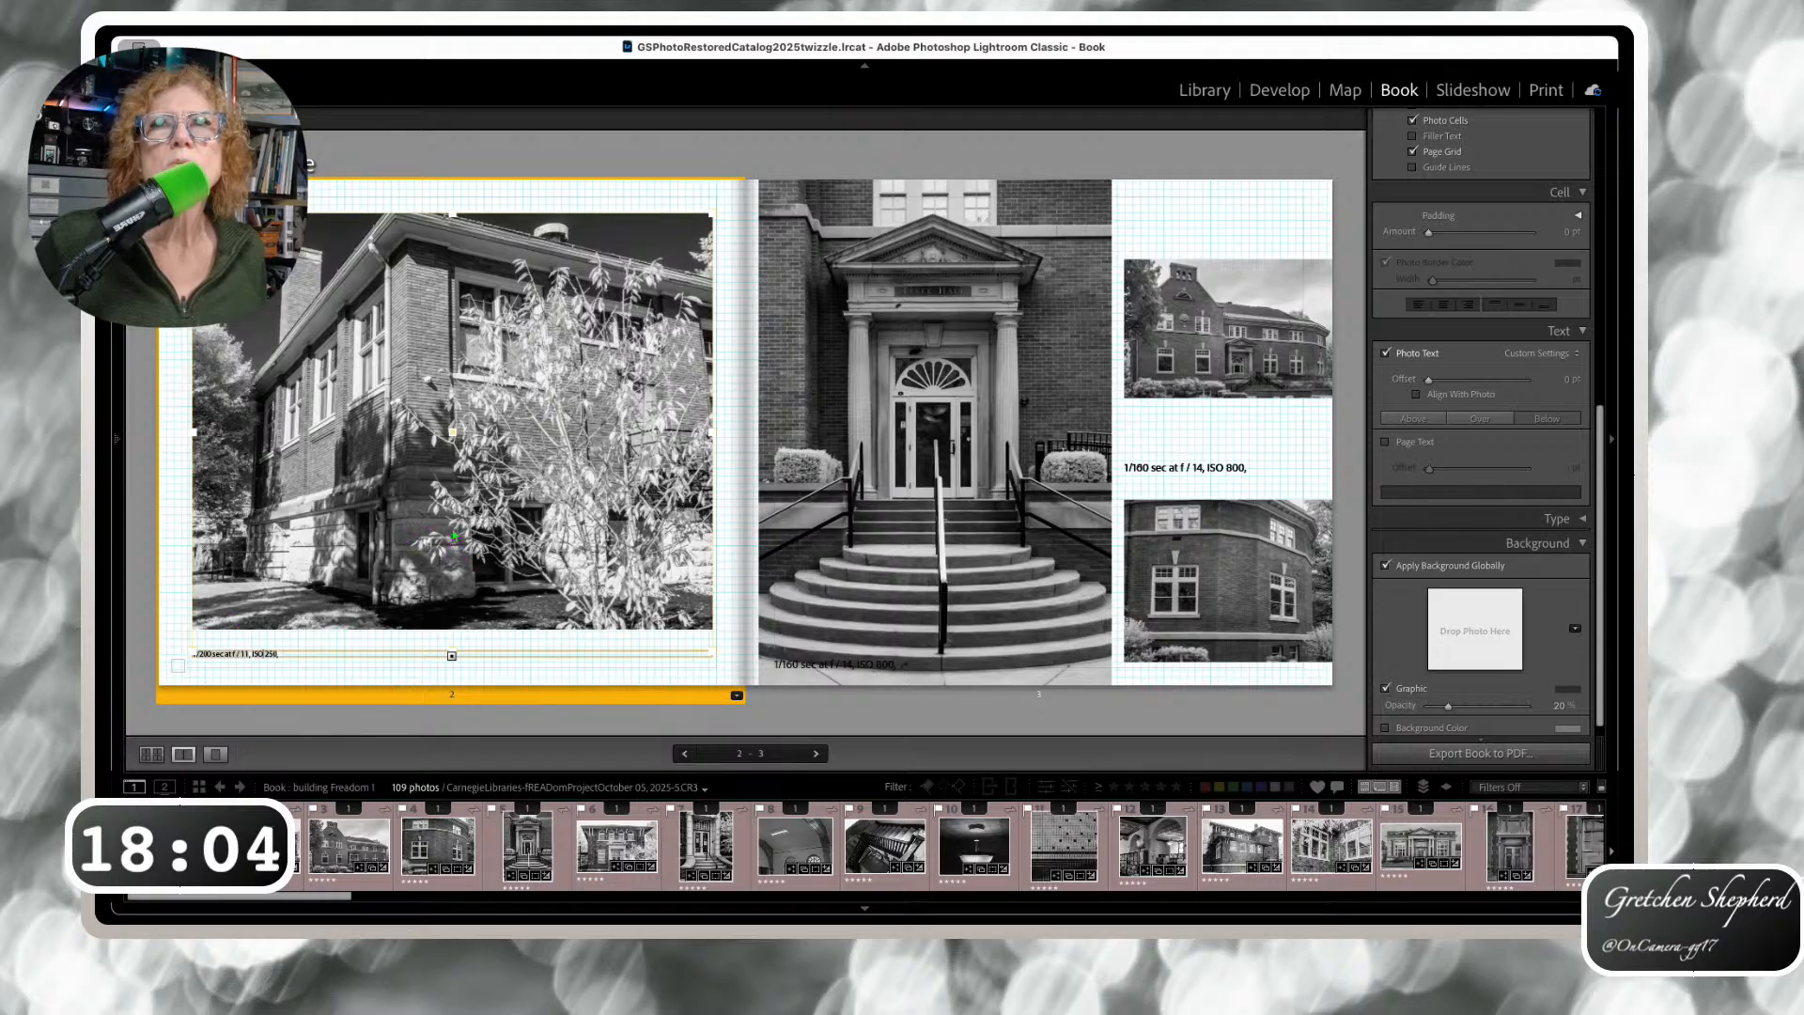
pyautogui.click(454, 535)
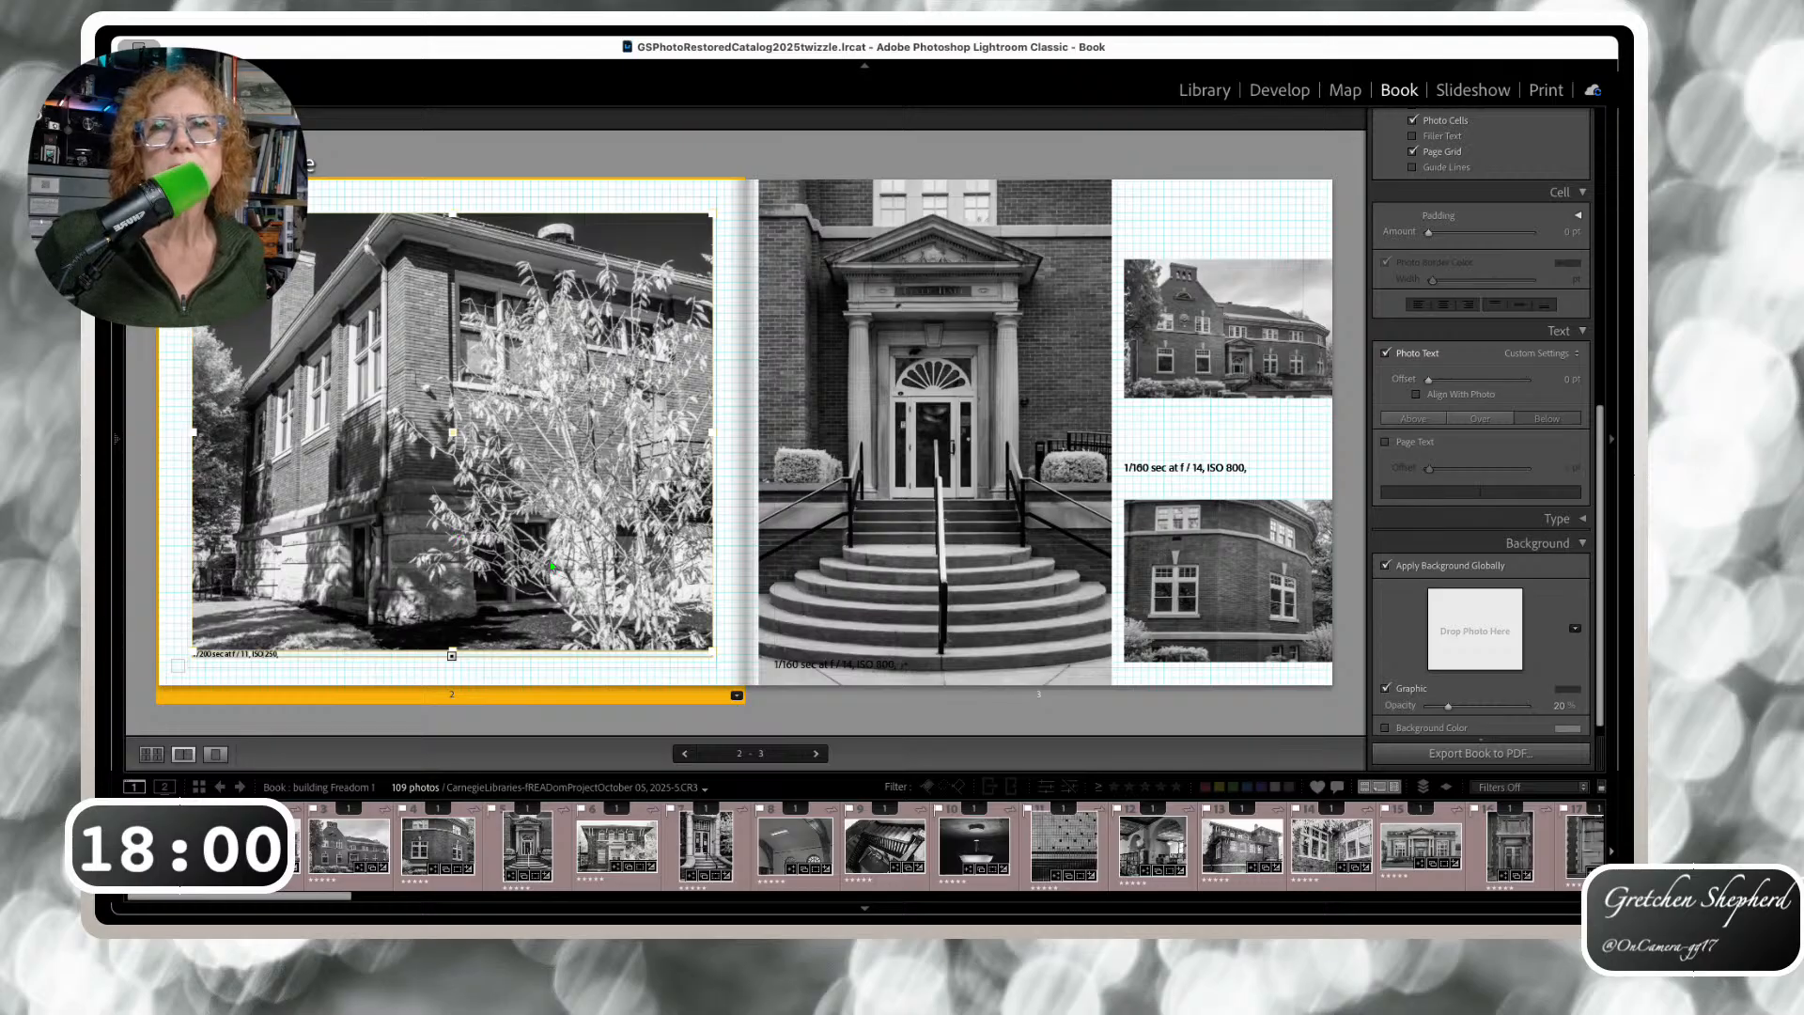
# Nudge page 2's caption slightly further from its photo using the Photo Text Offset slider
pyautogui.moveTo(1429, 382); pyautogui.dragTo(1476, 382)
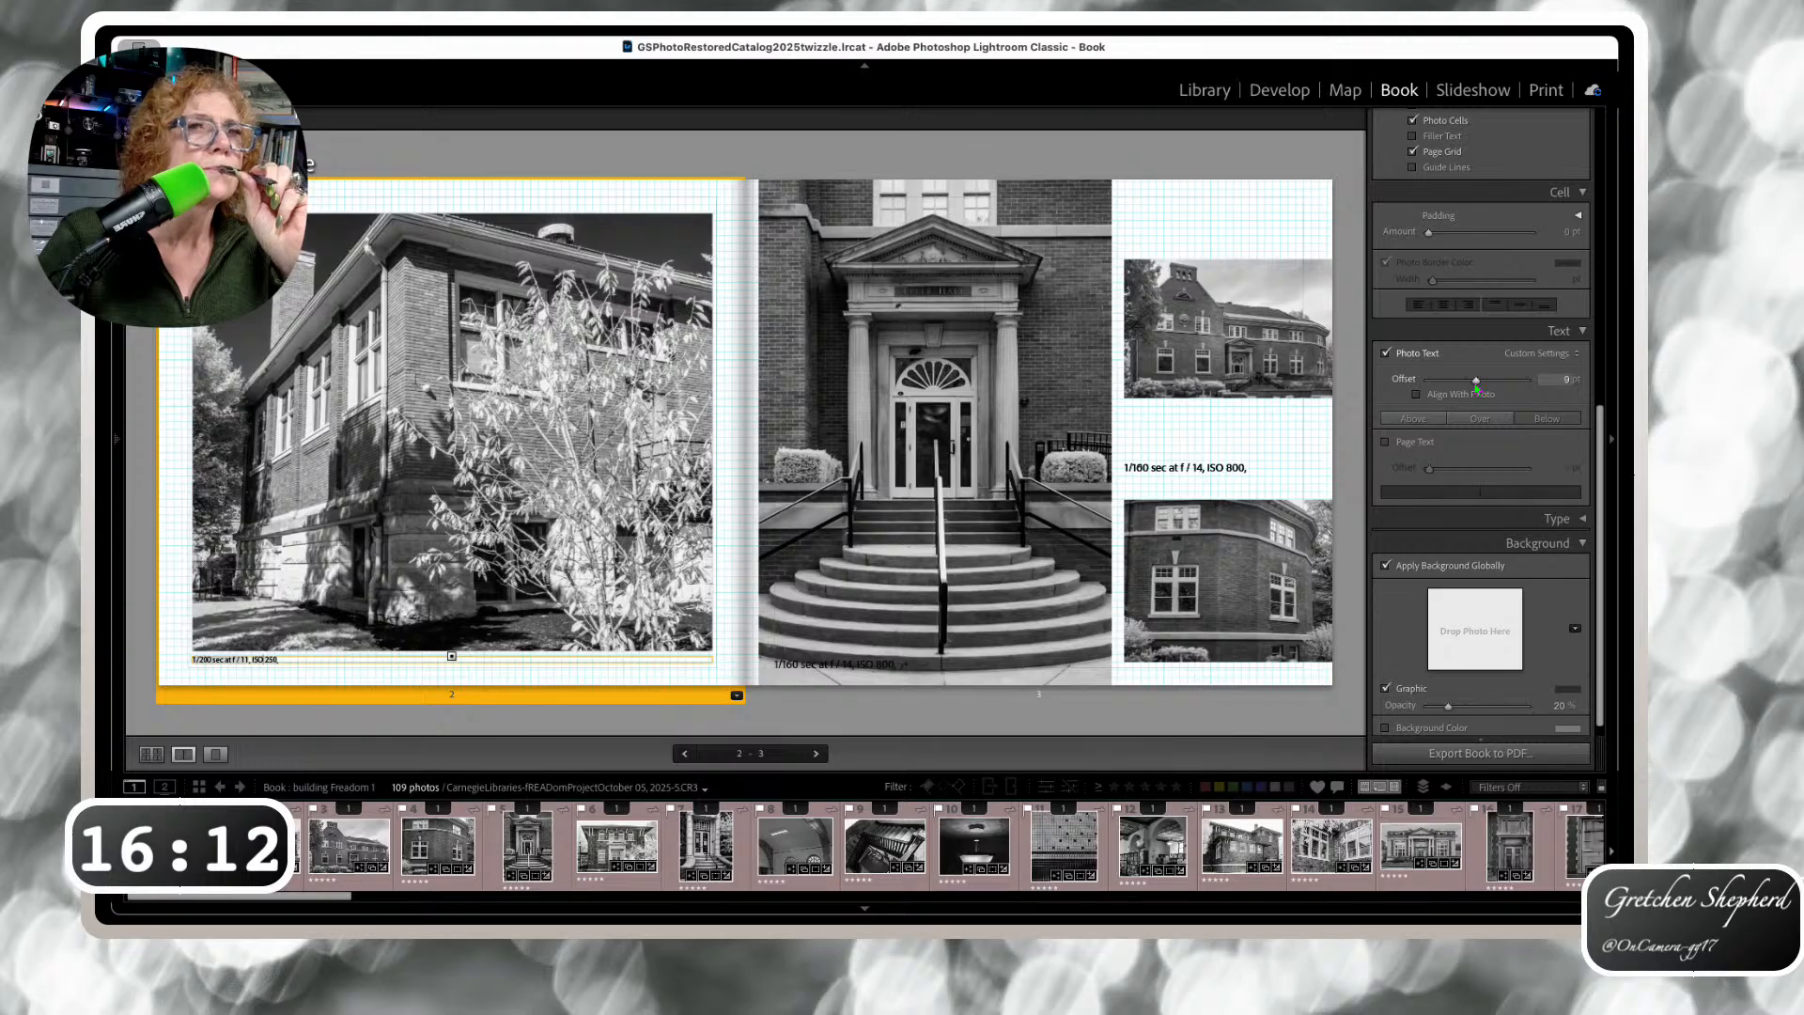
# Settle page 2's caption offset at 9 pt and align page 3's centre caption with its photo
pyautogui.scroll(-1, 1477, 385)
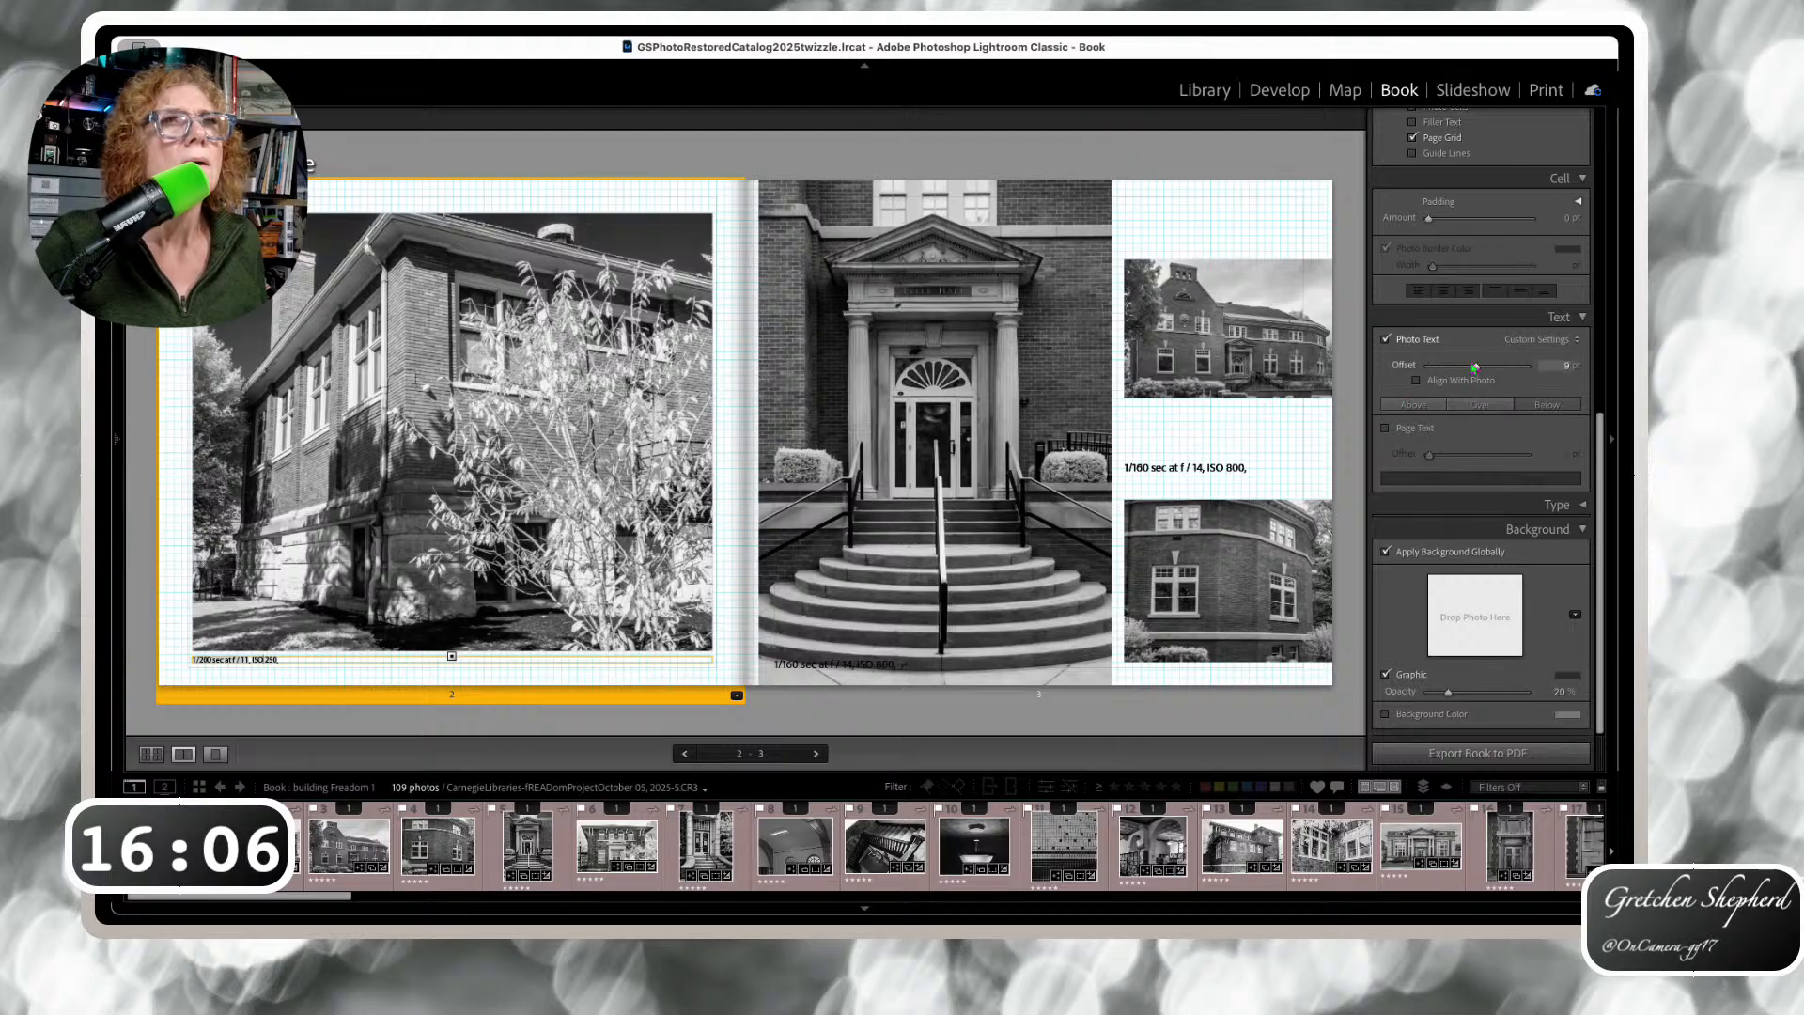
pyautogui.moveTo(1475, 367); pyautogui.dragTo(1477, 366)
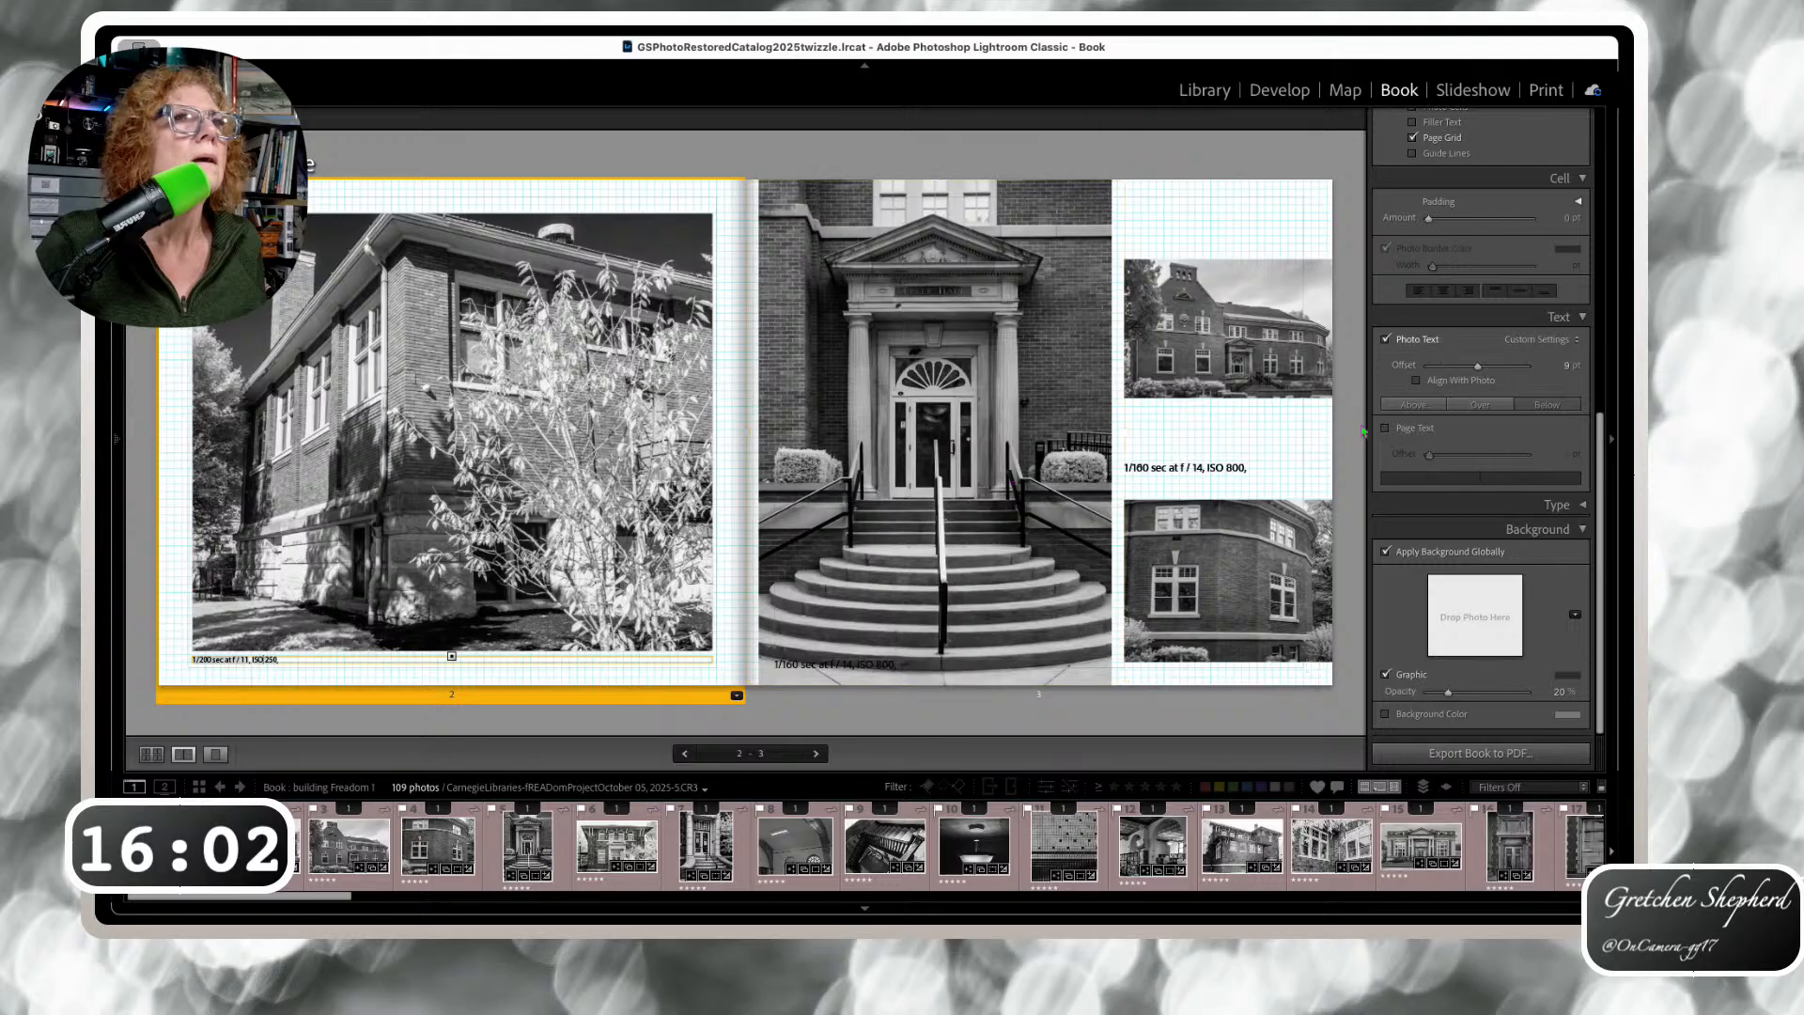
pyautogui.click(1050, 466)
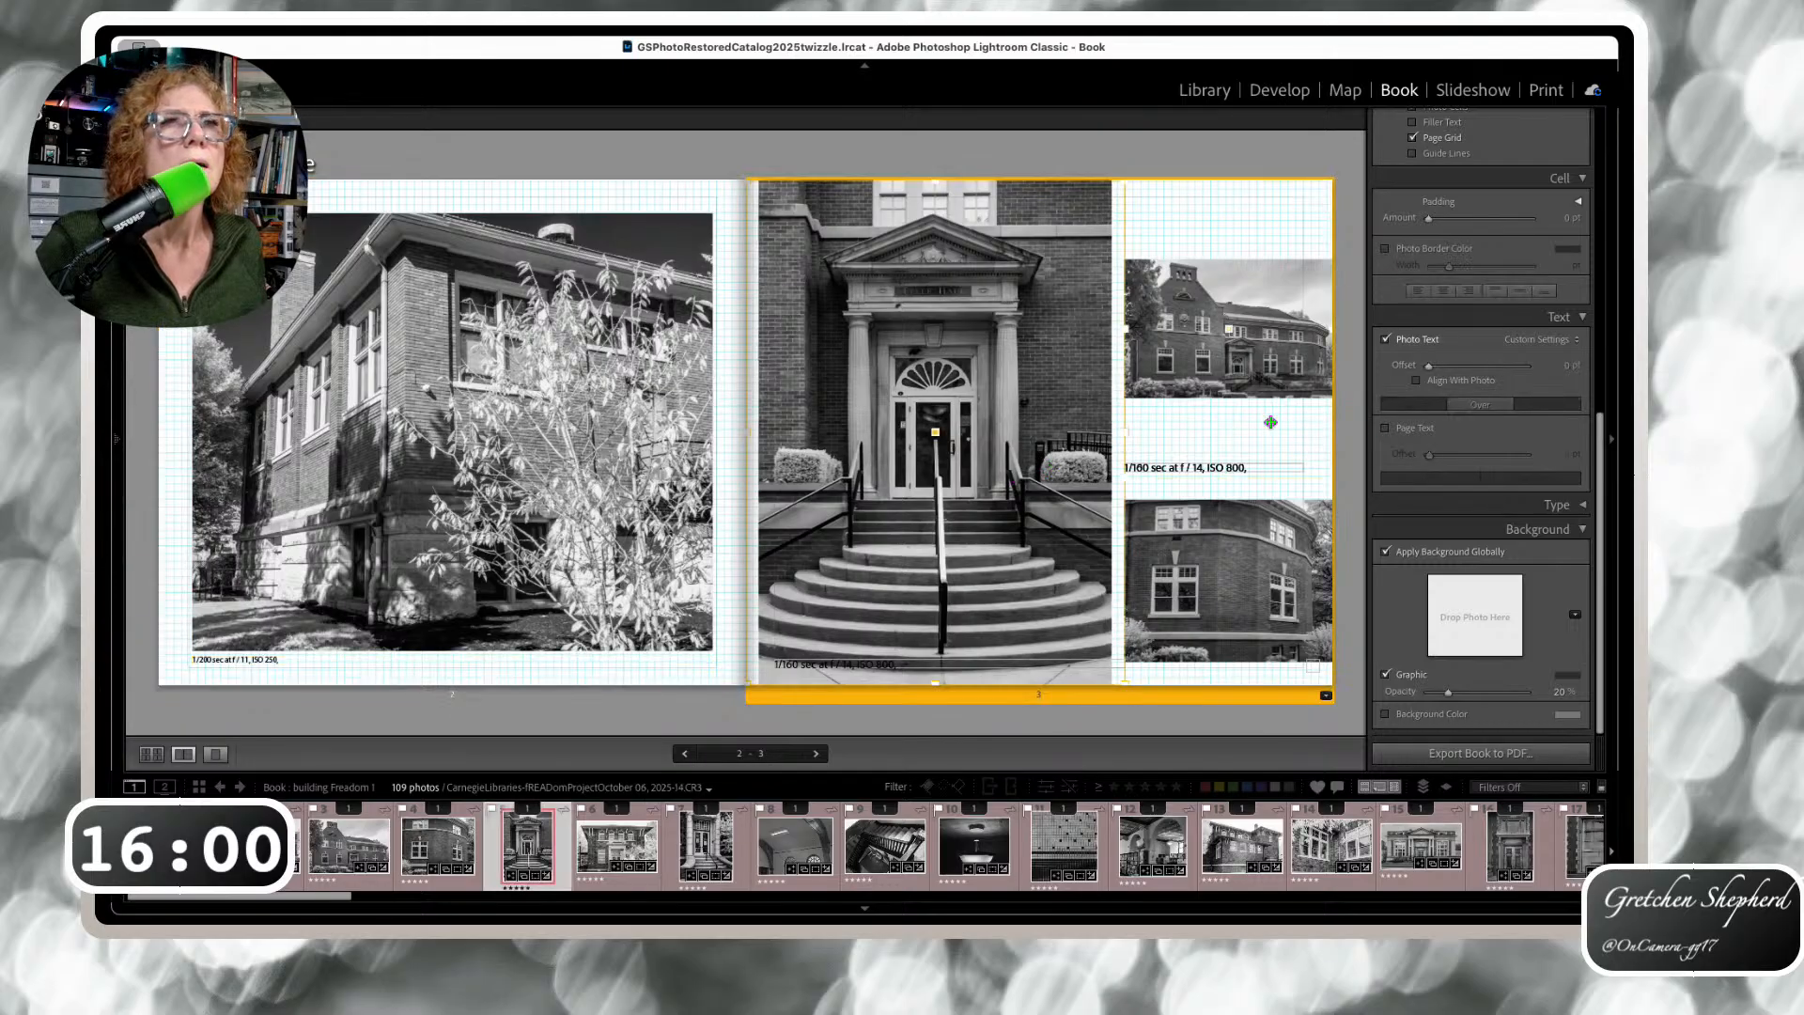
pyautogui.click(1076, 667)
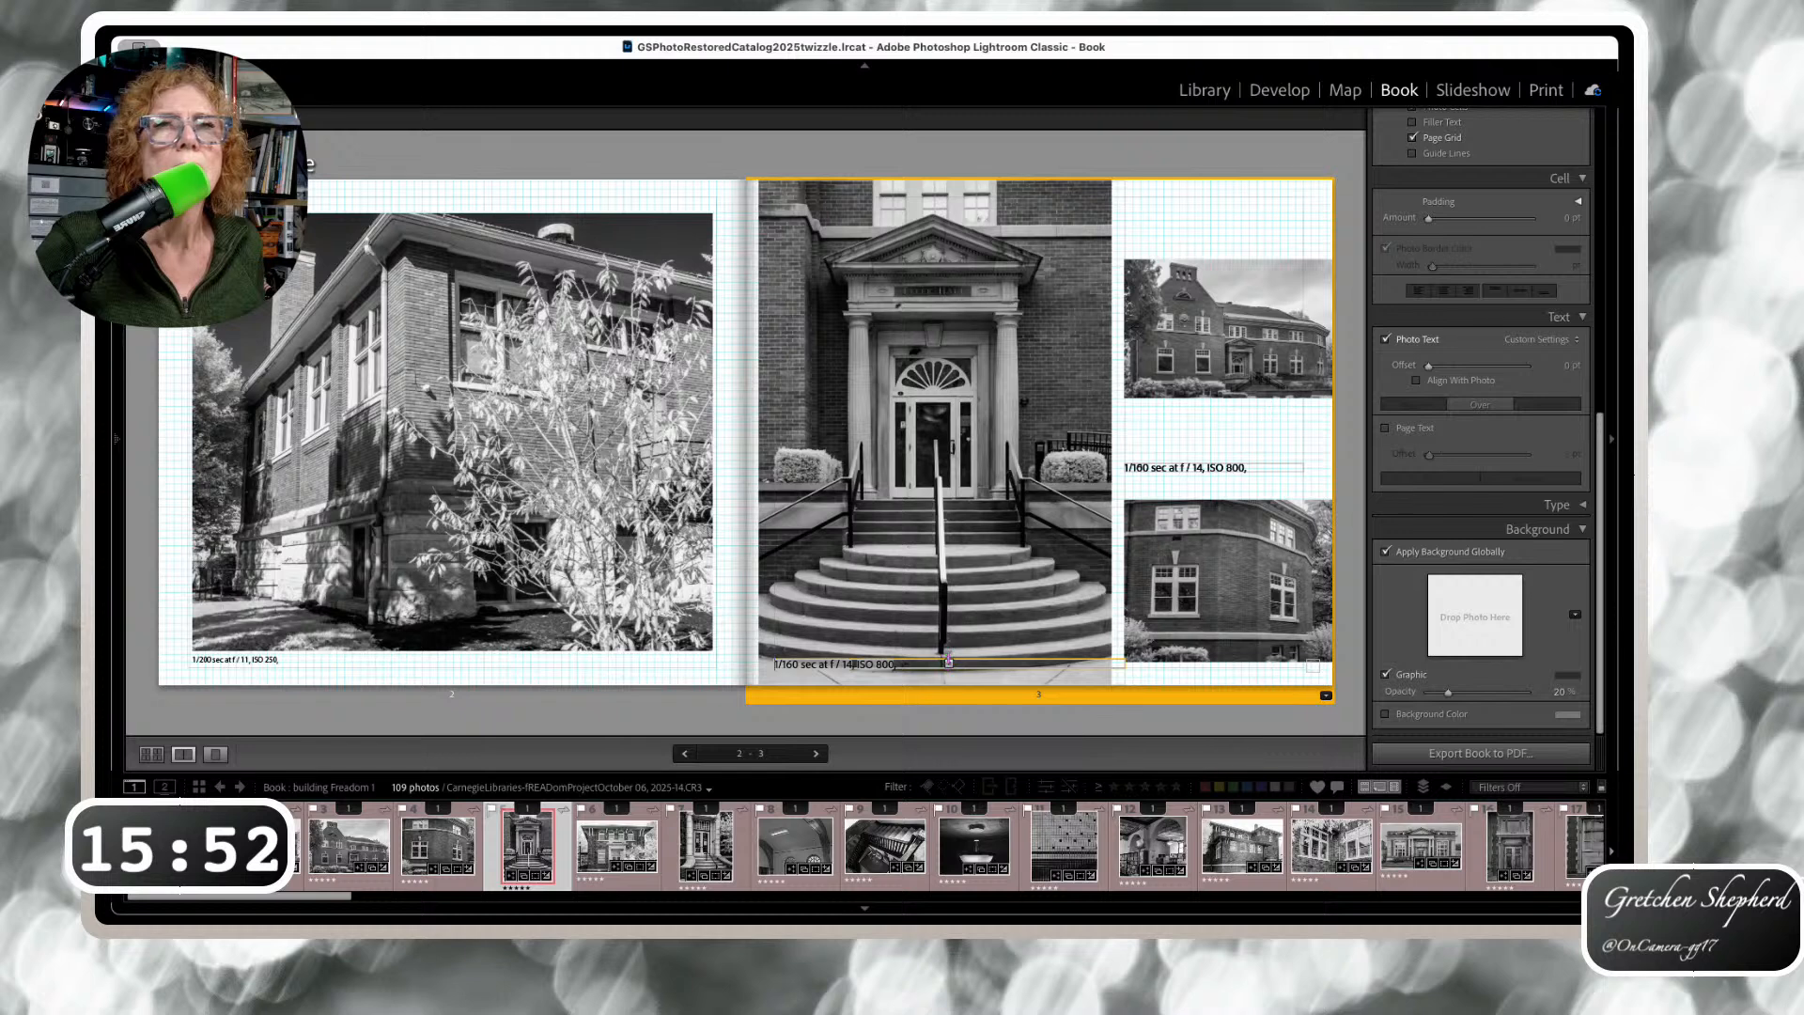
pyautogui.click(1417, 380)
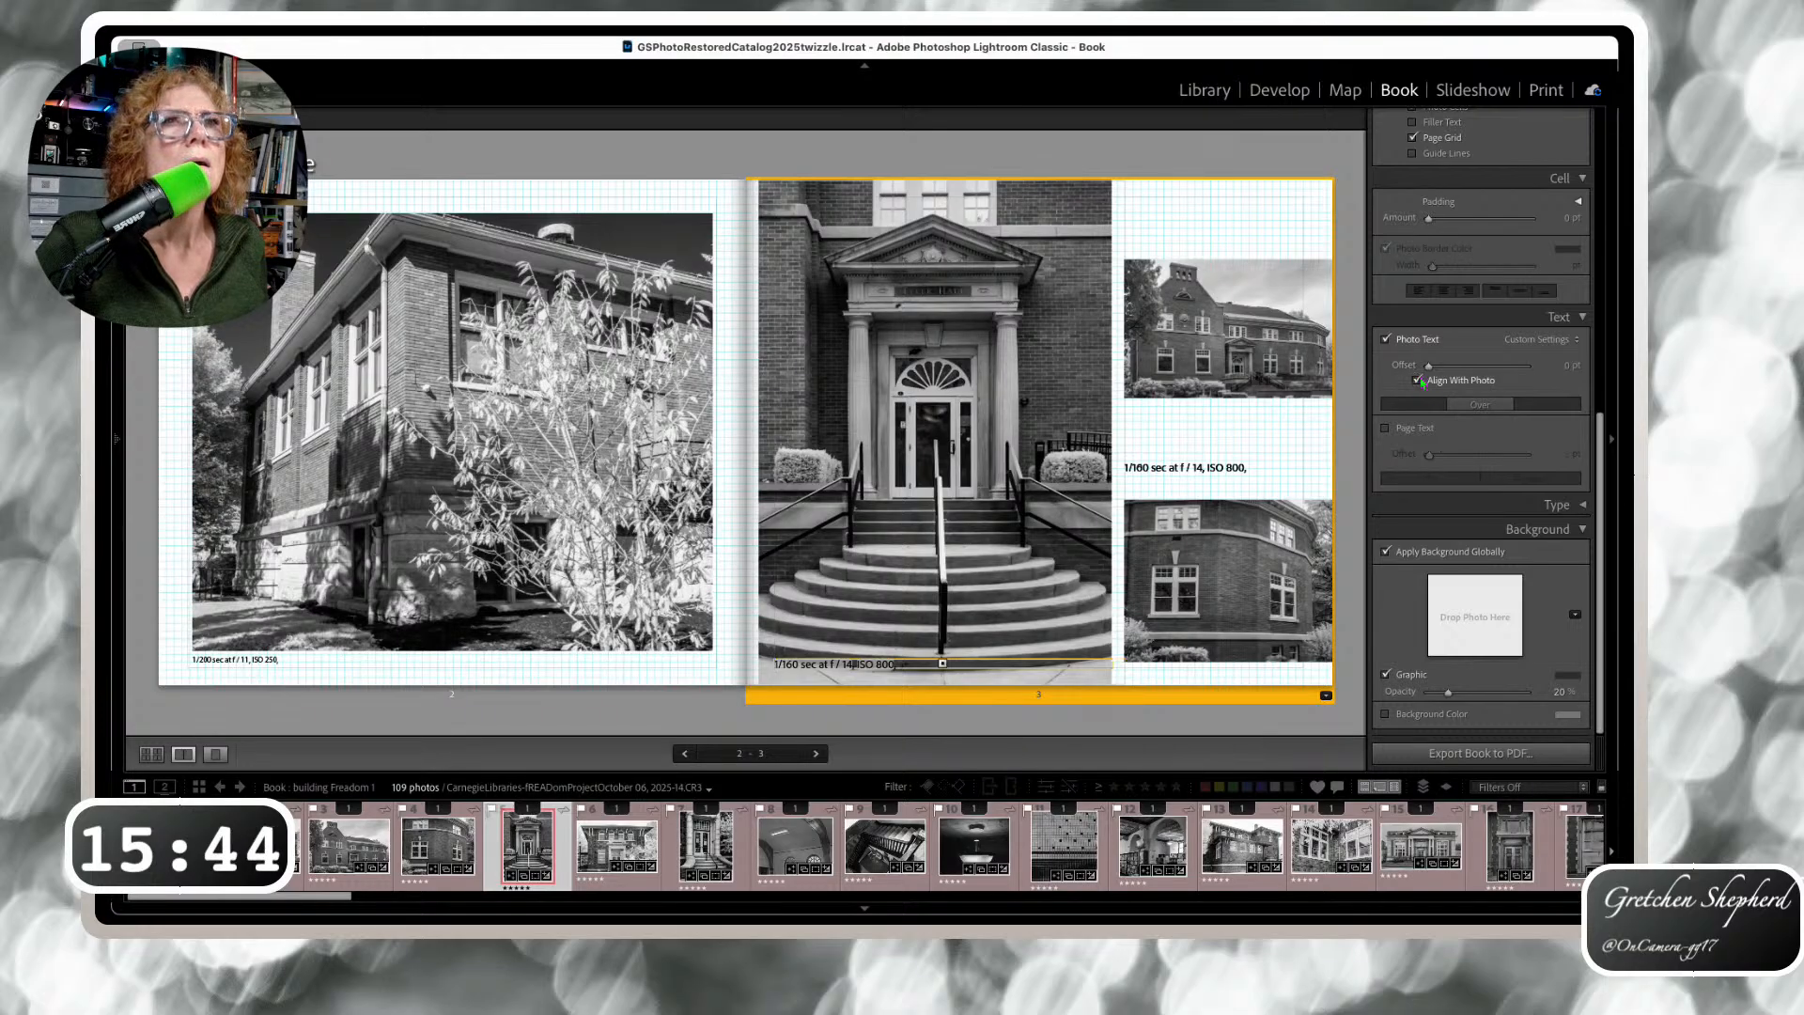
pyautogui.click(1417, 381)
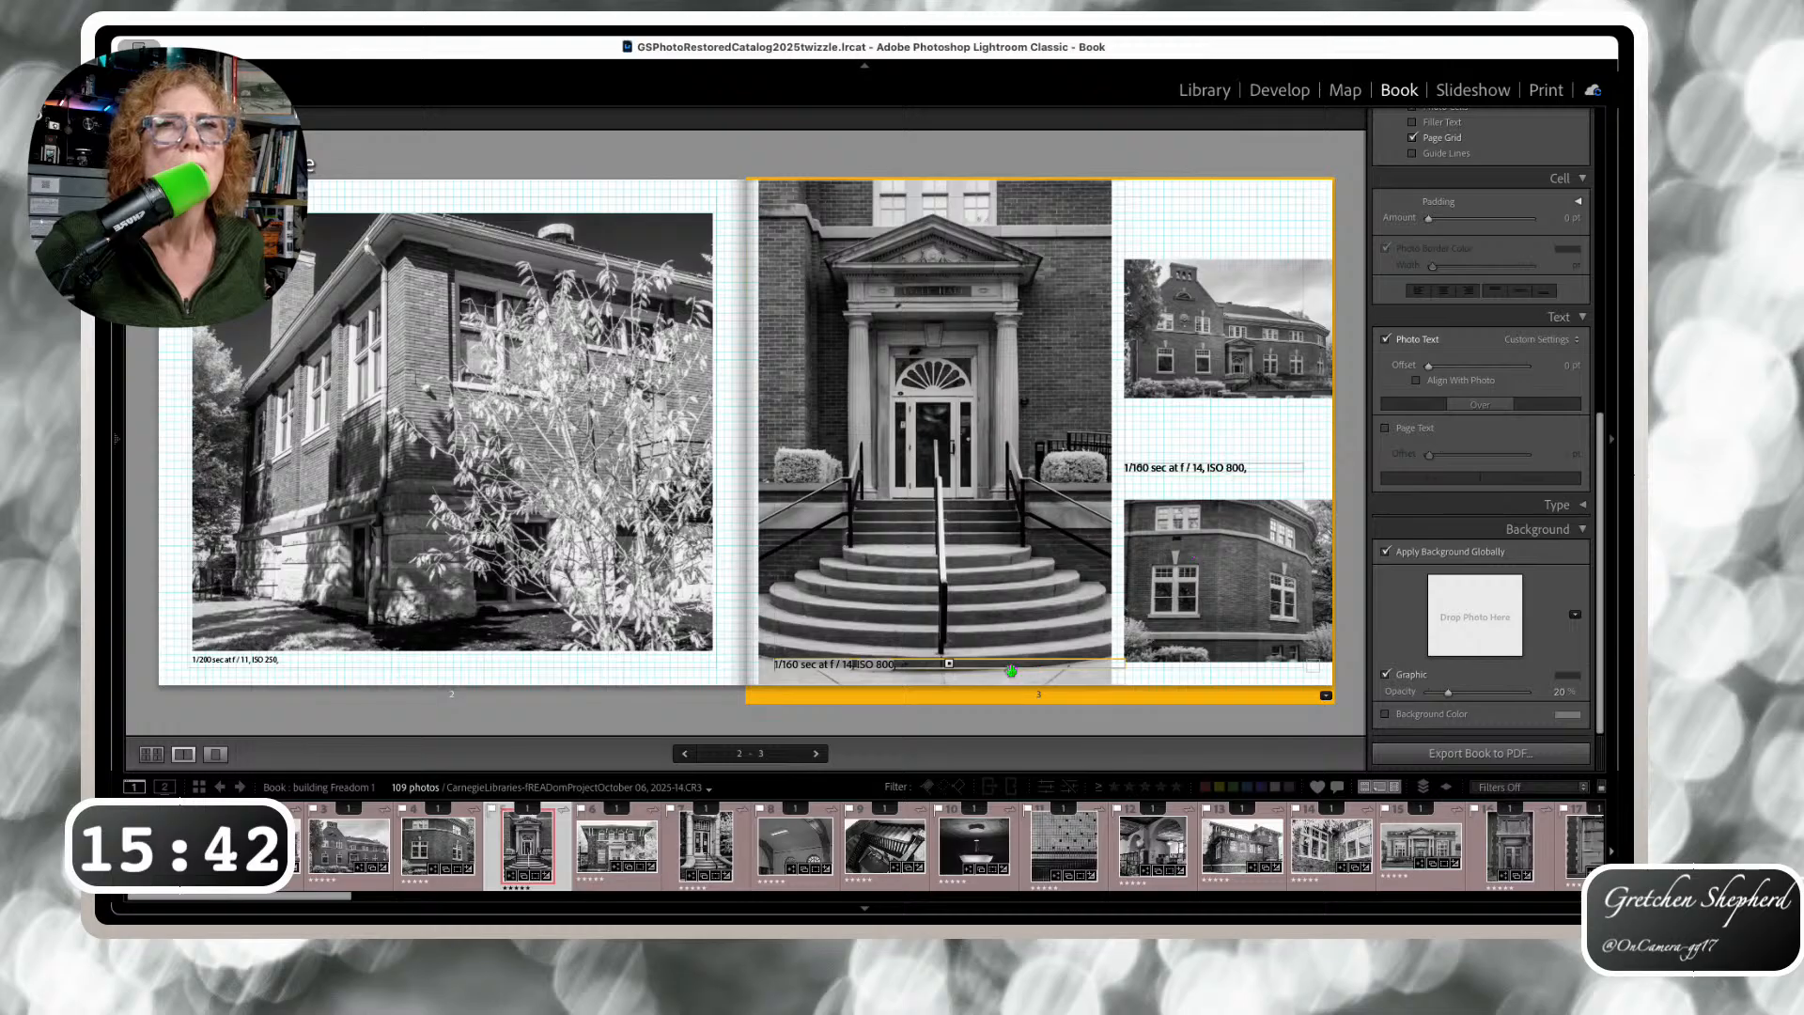
pyautogui.click(1415, 381)
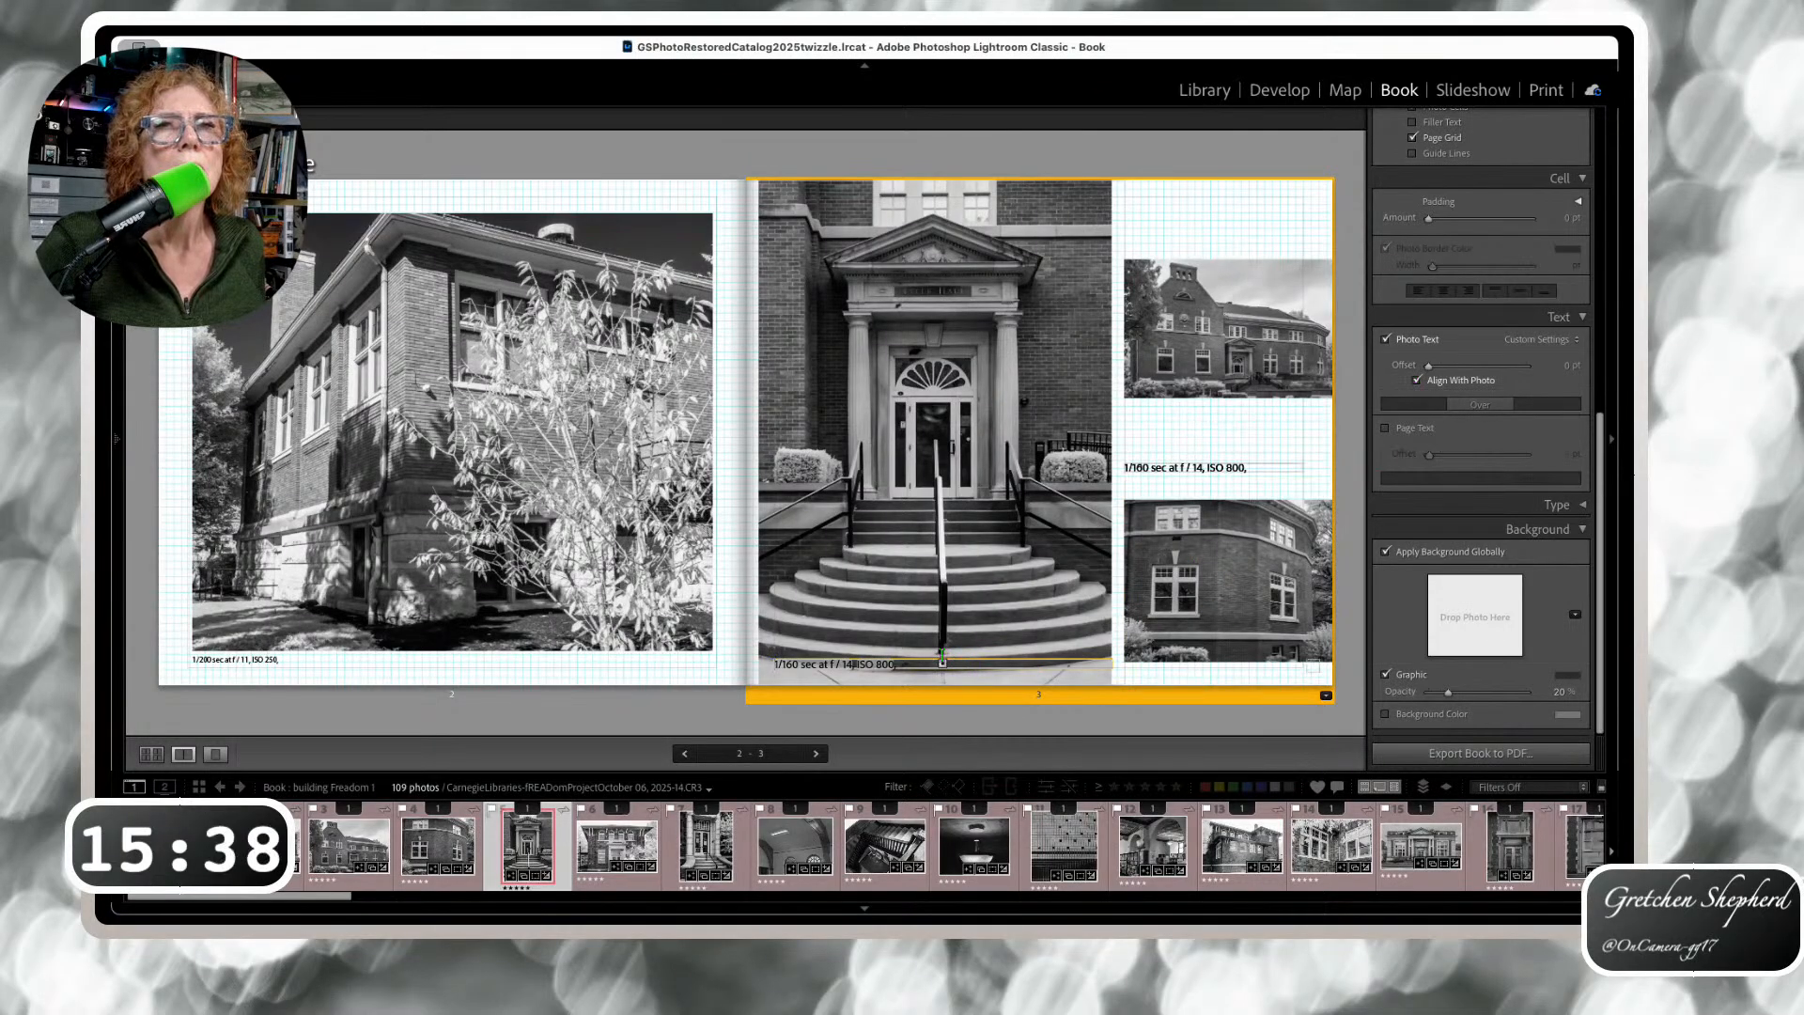
pyautogui.click(941, 652)
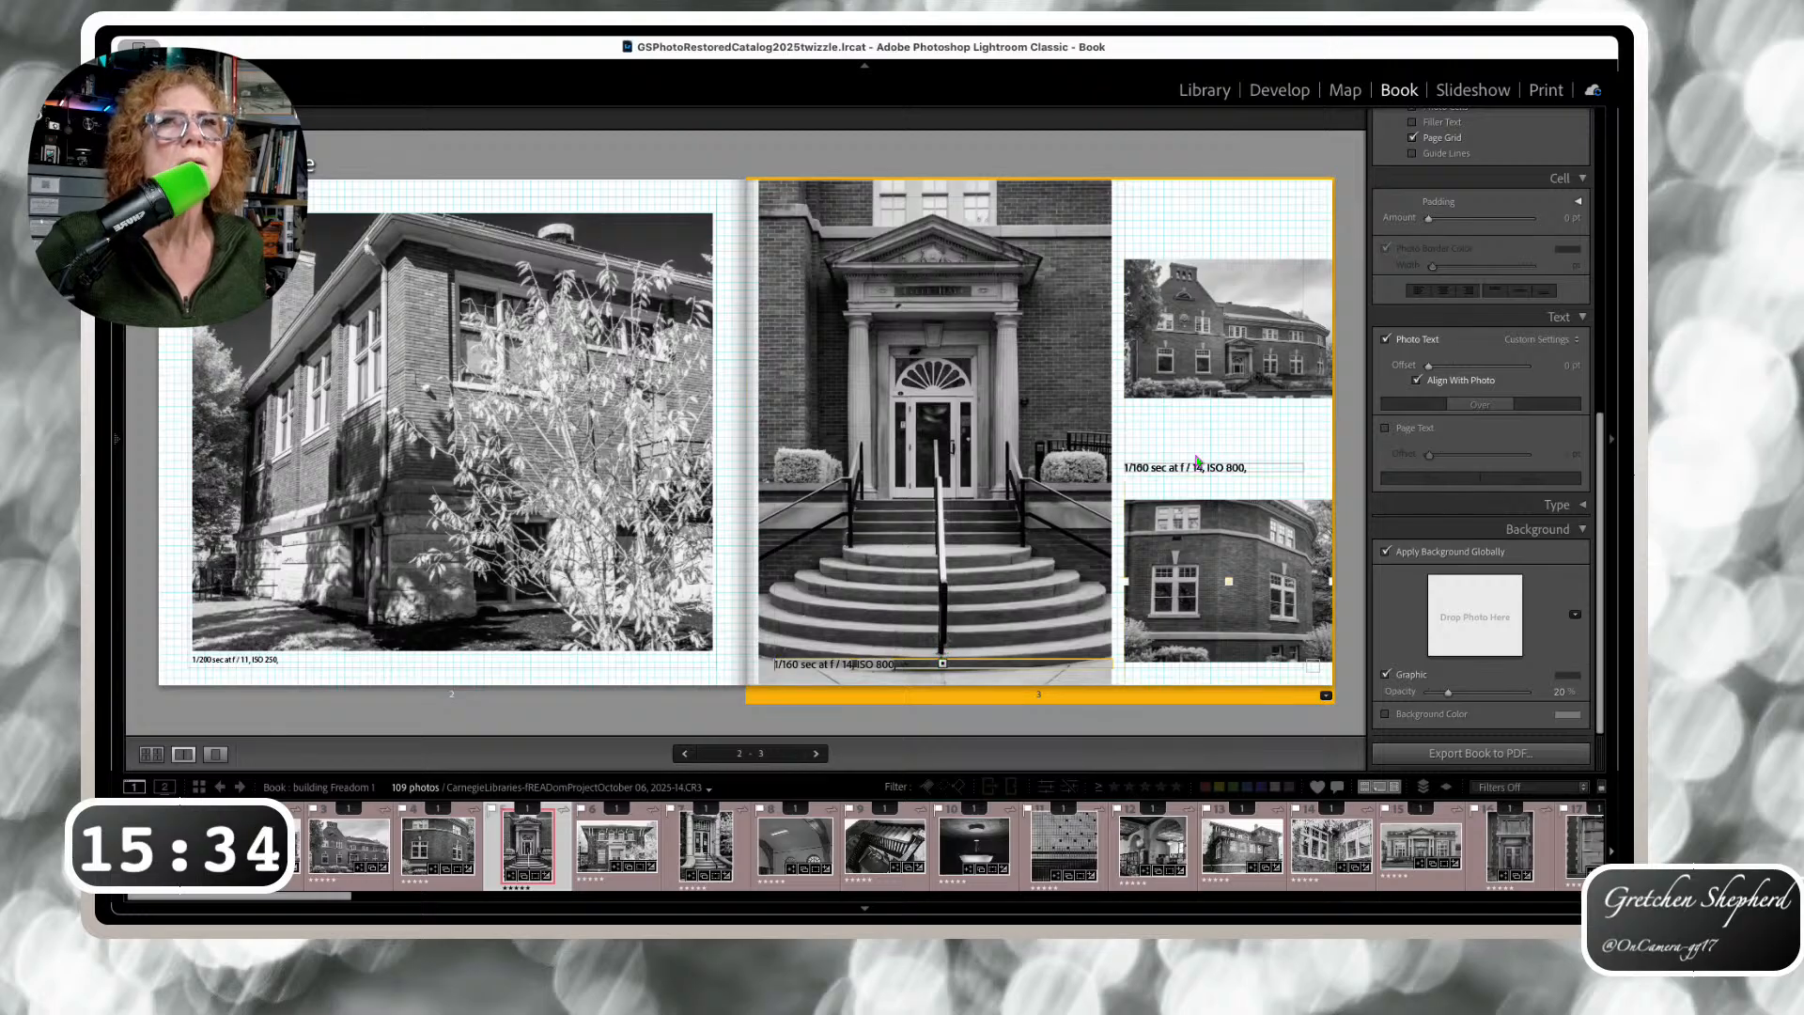
# Move the top-right photo's caption up toward it and set the lower caption's offset to 0 pt
pyautogui.click(1203, 380)
pyautogui.click(1178, 475)
pyautogui.click(1213, 475)
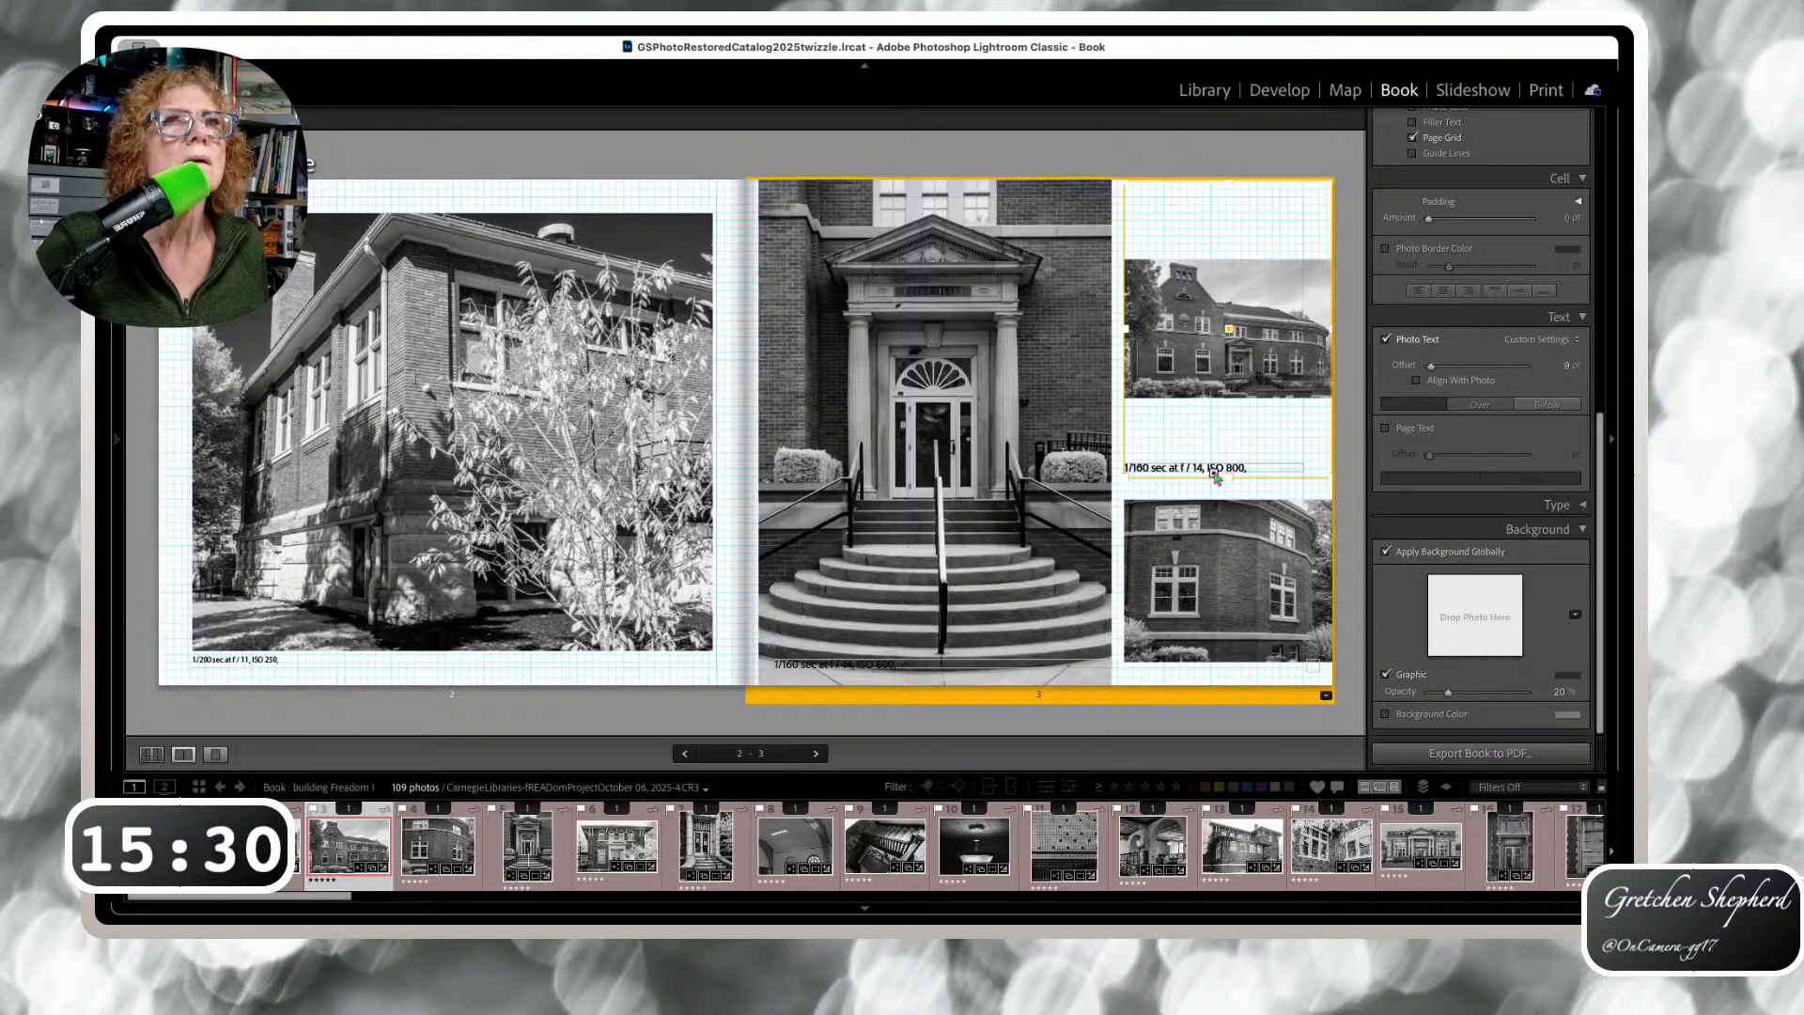
pyautogui.moveTo(1430, 365); pyautogui.dragTo(1454, 366)
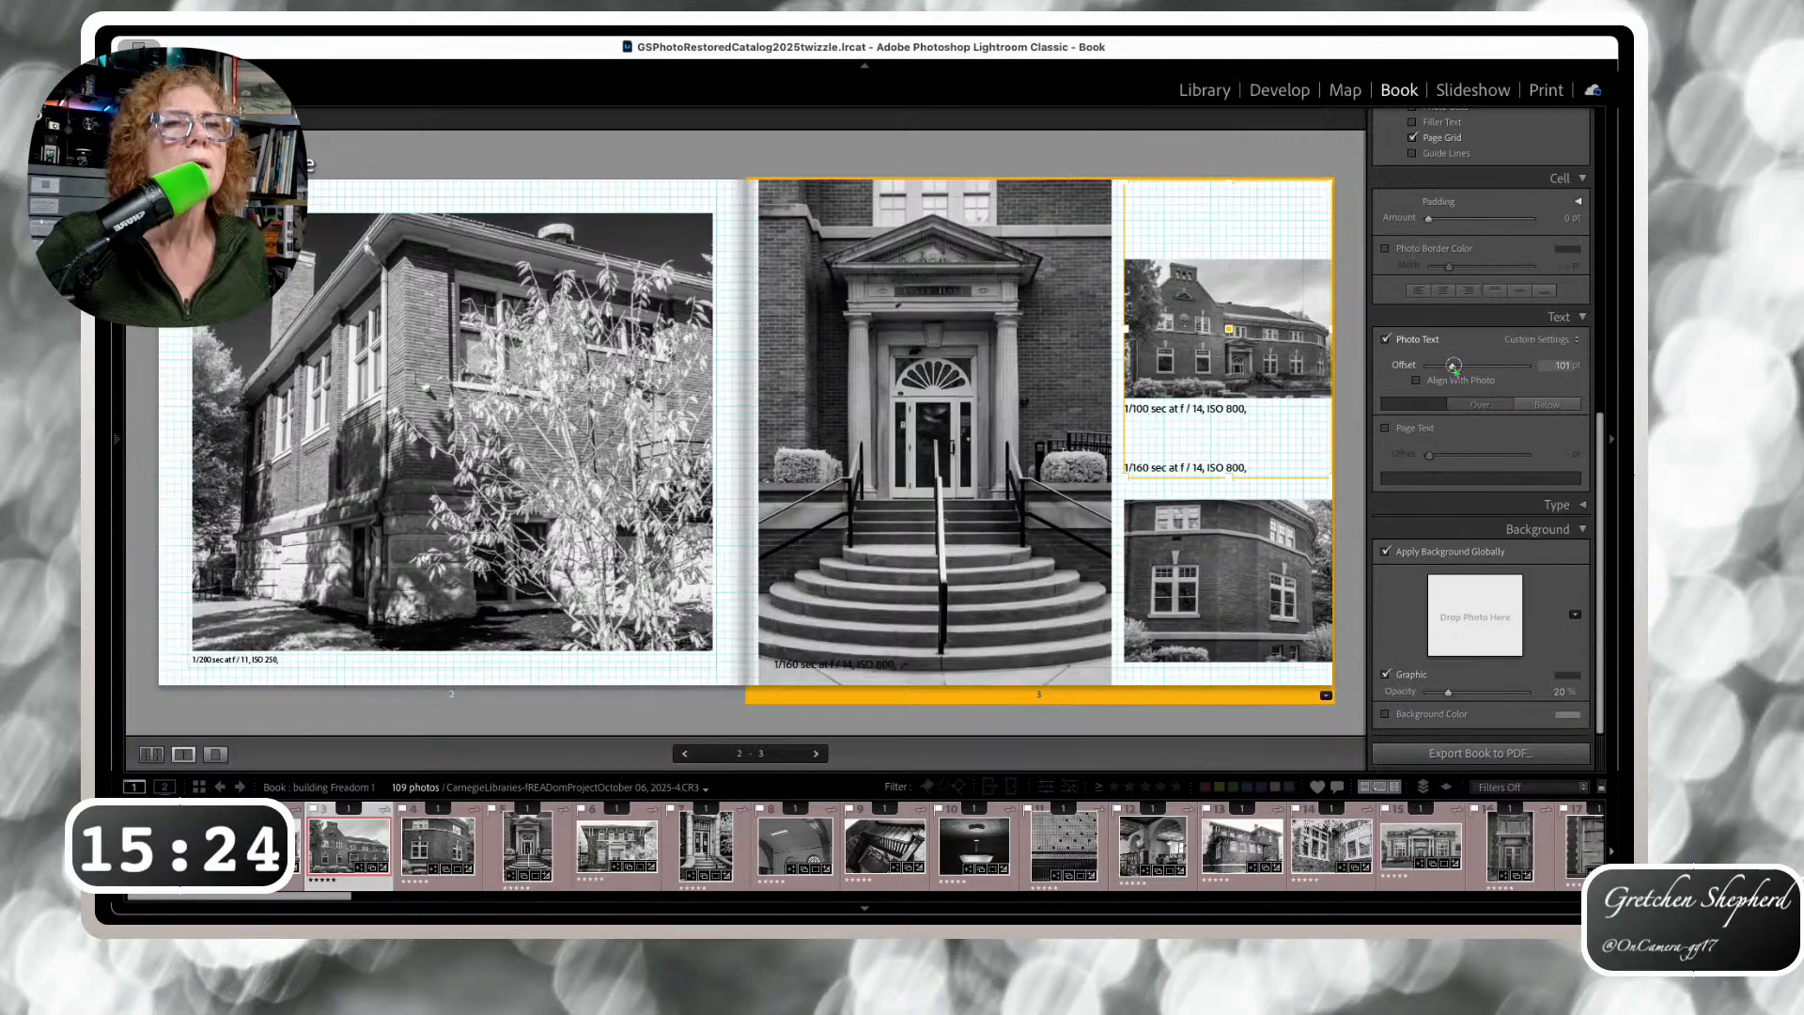
pyautogui.click(1207, 467)
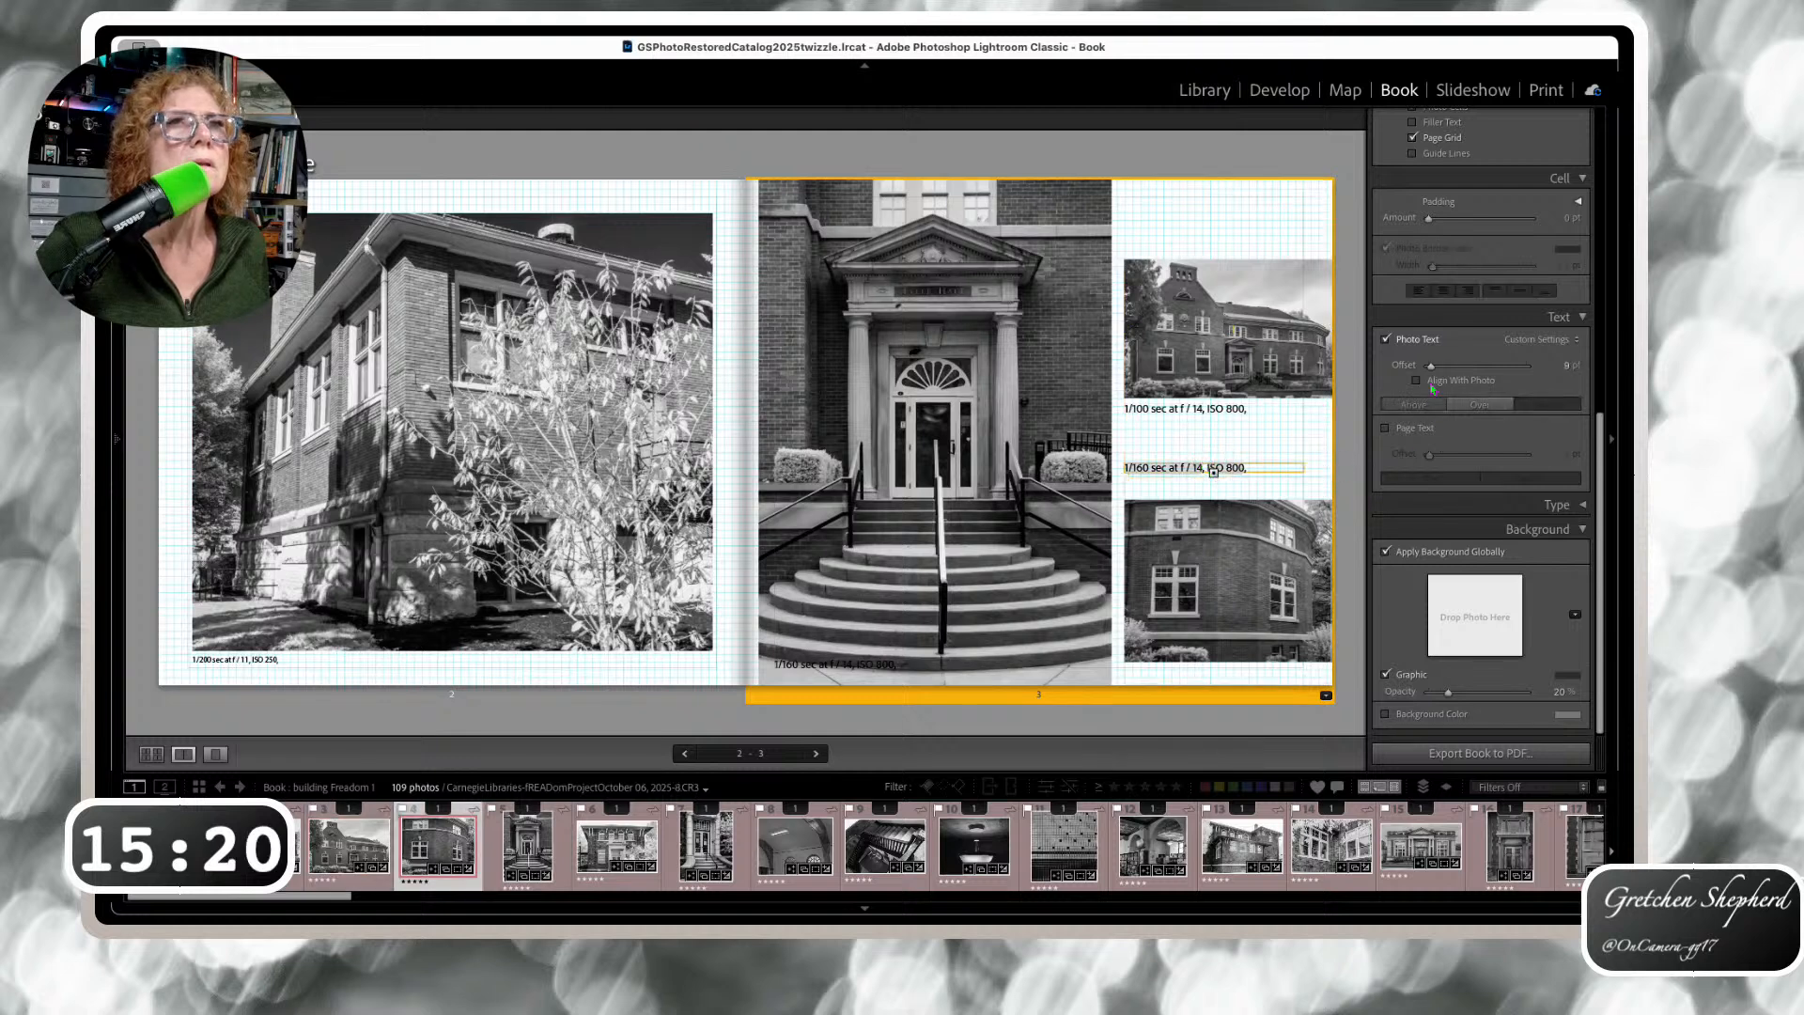
pyautogui.moveTo(1432, 367); pyautogui.dragTo(1419, 369)
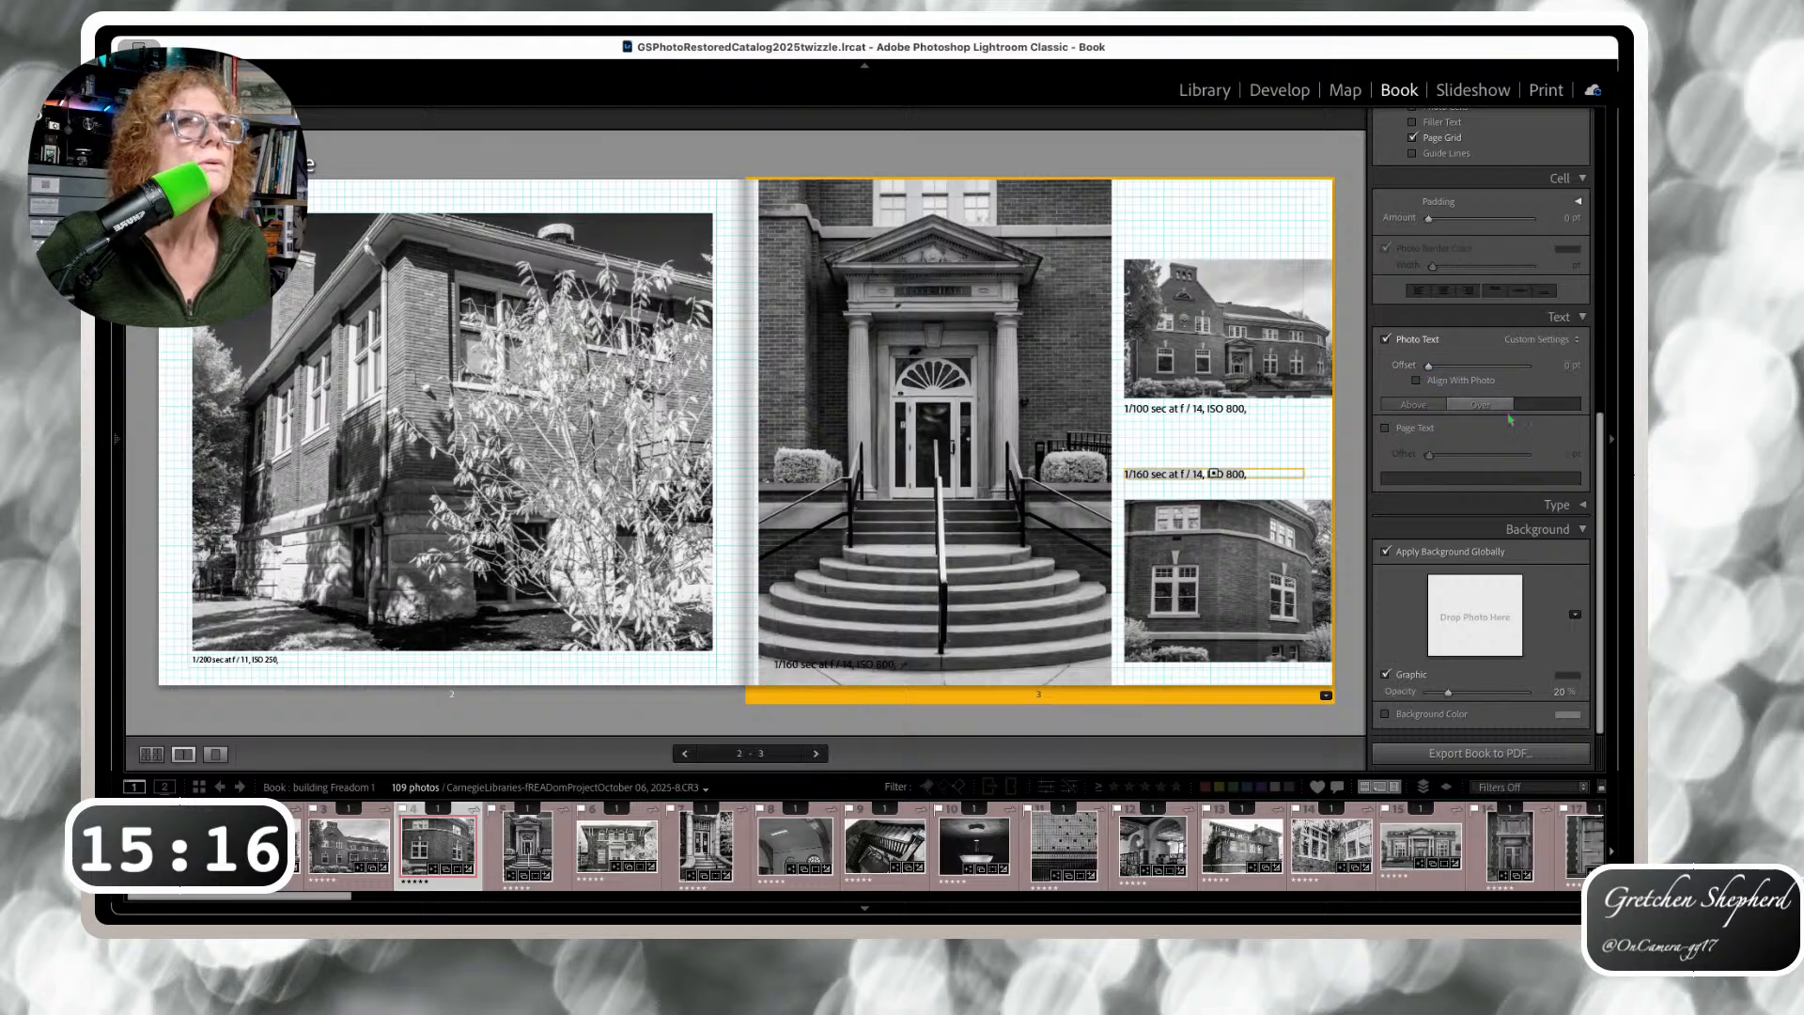
pyautogui.click(1413, 404)
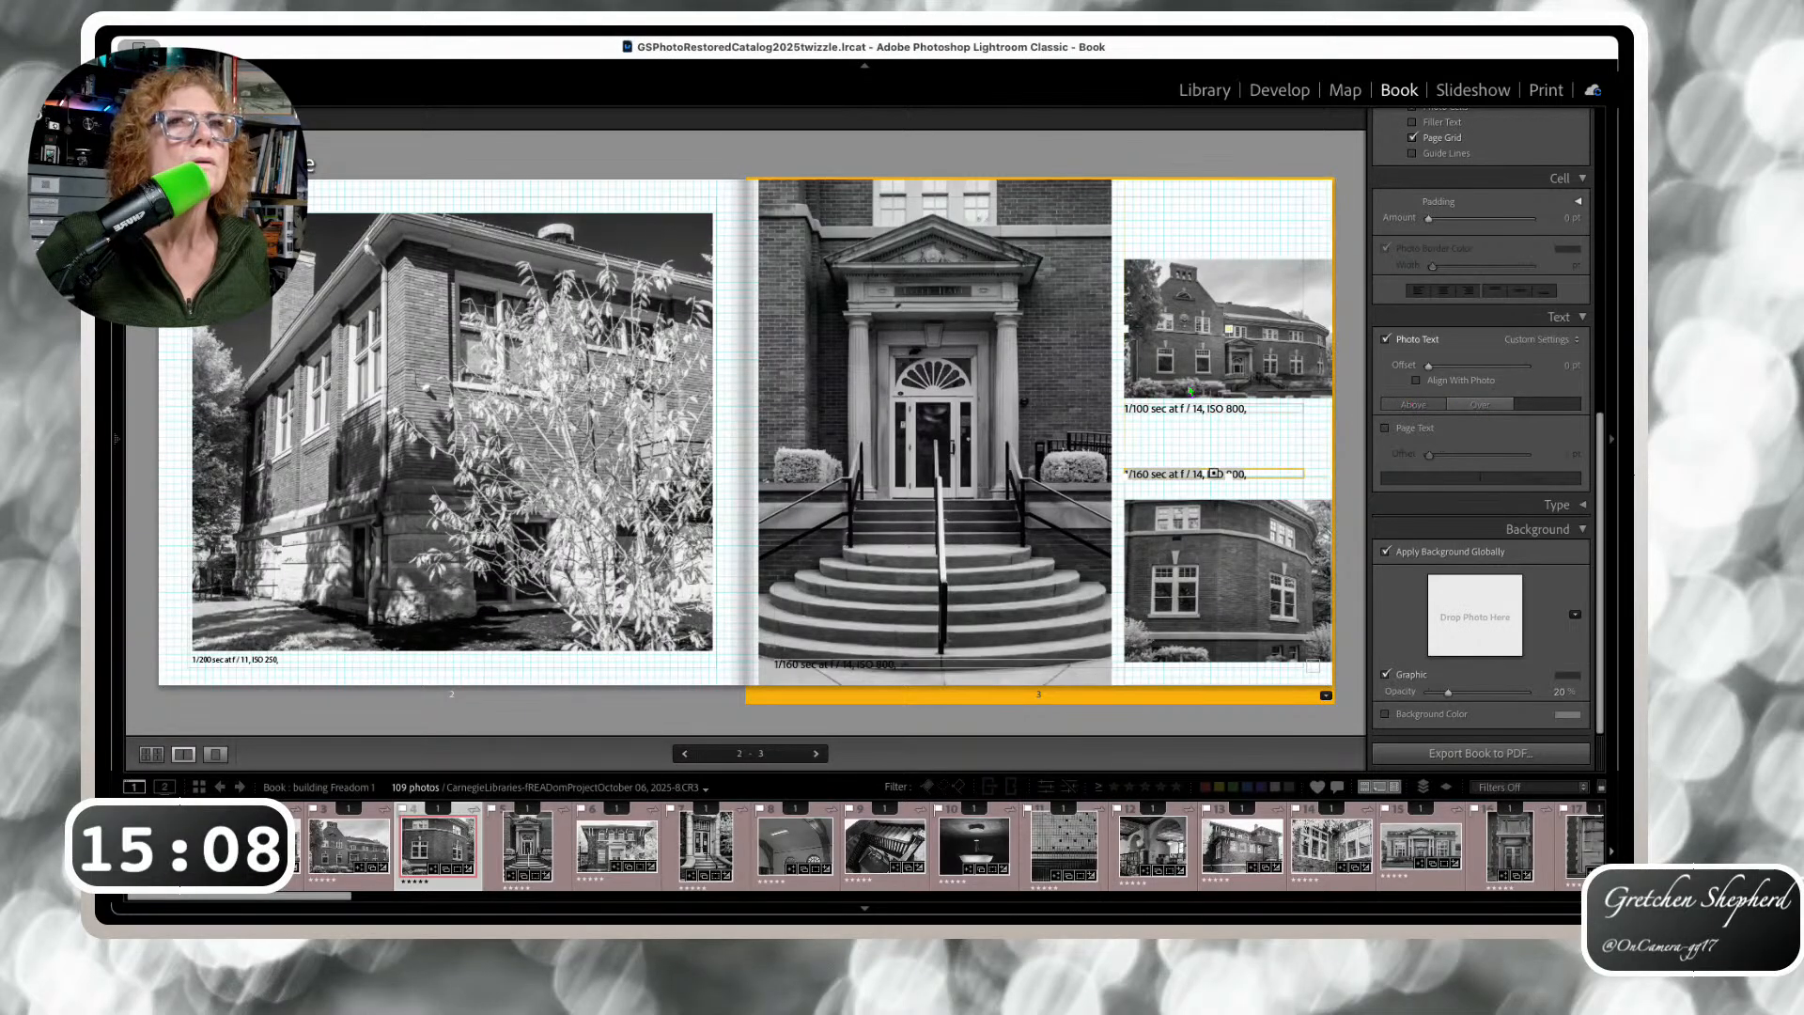
# Place the upper caption below its photo, the lower one above, and resize the right-hand photo cells
pyautogui.click(1203, 359)
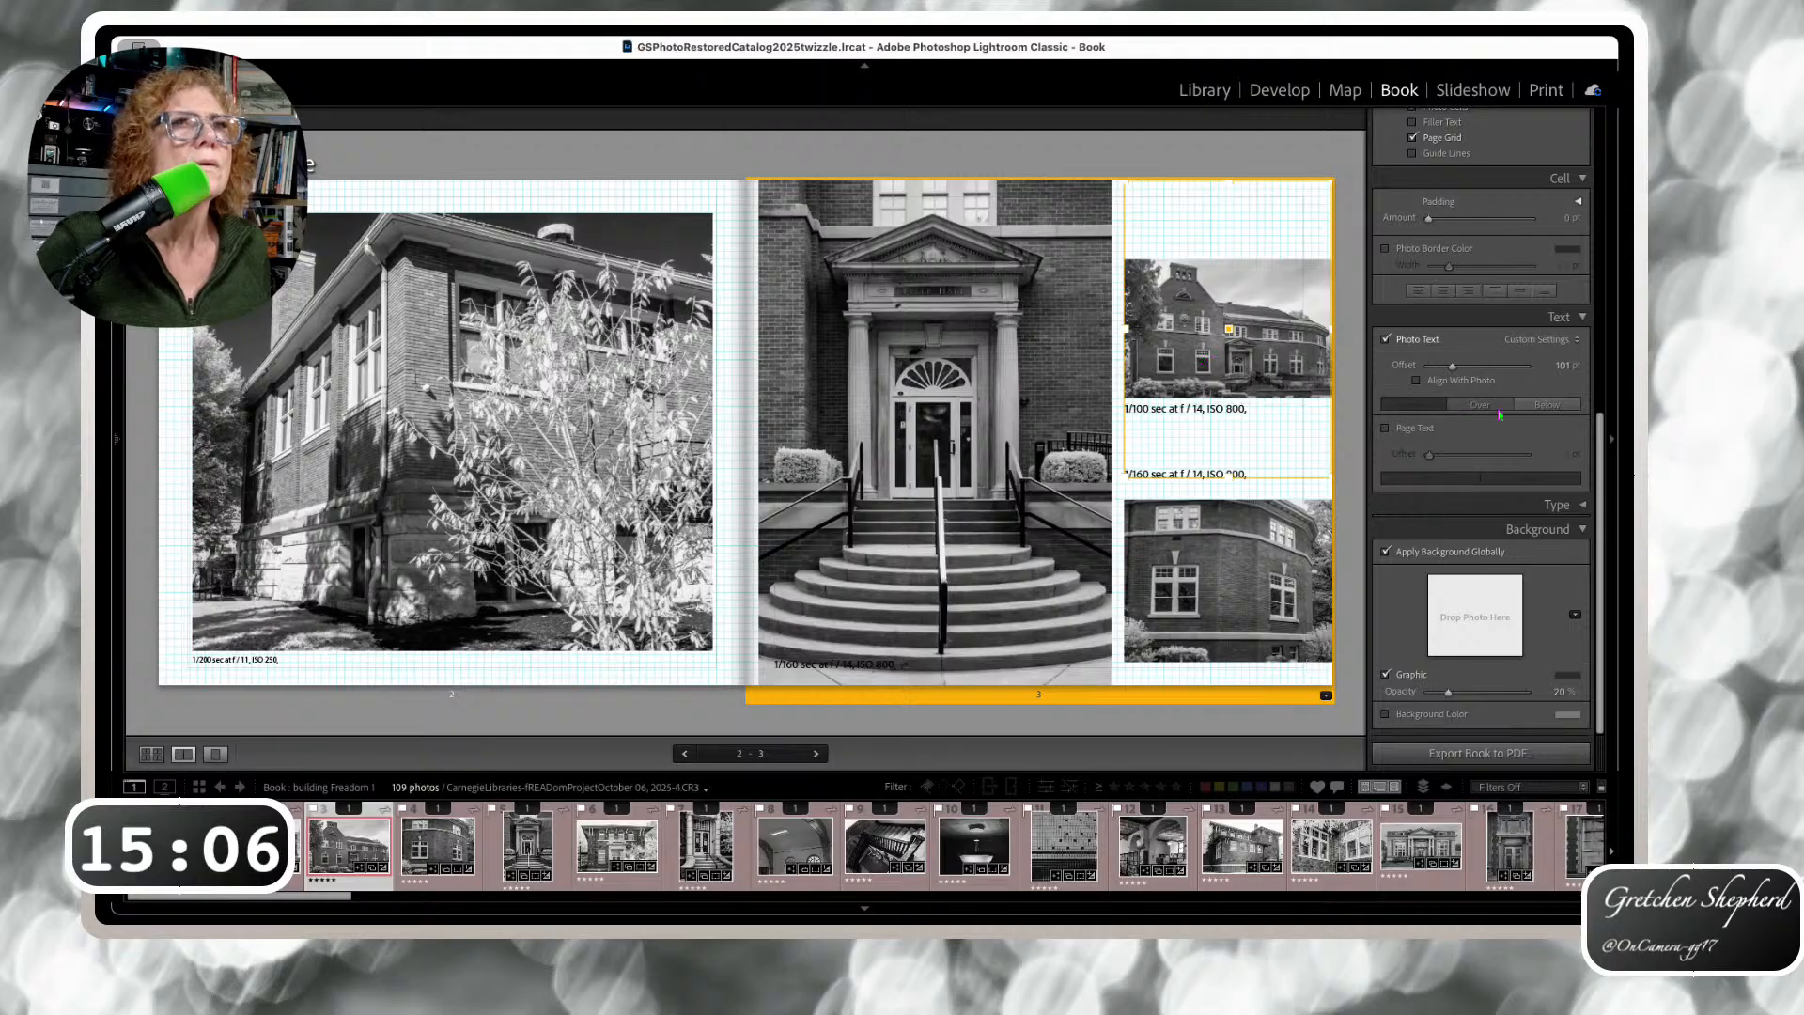
pyautogui.click(1535, 410)
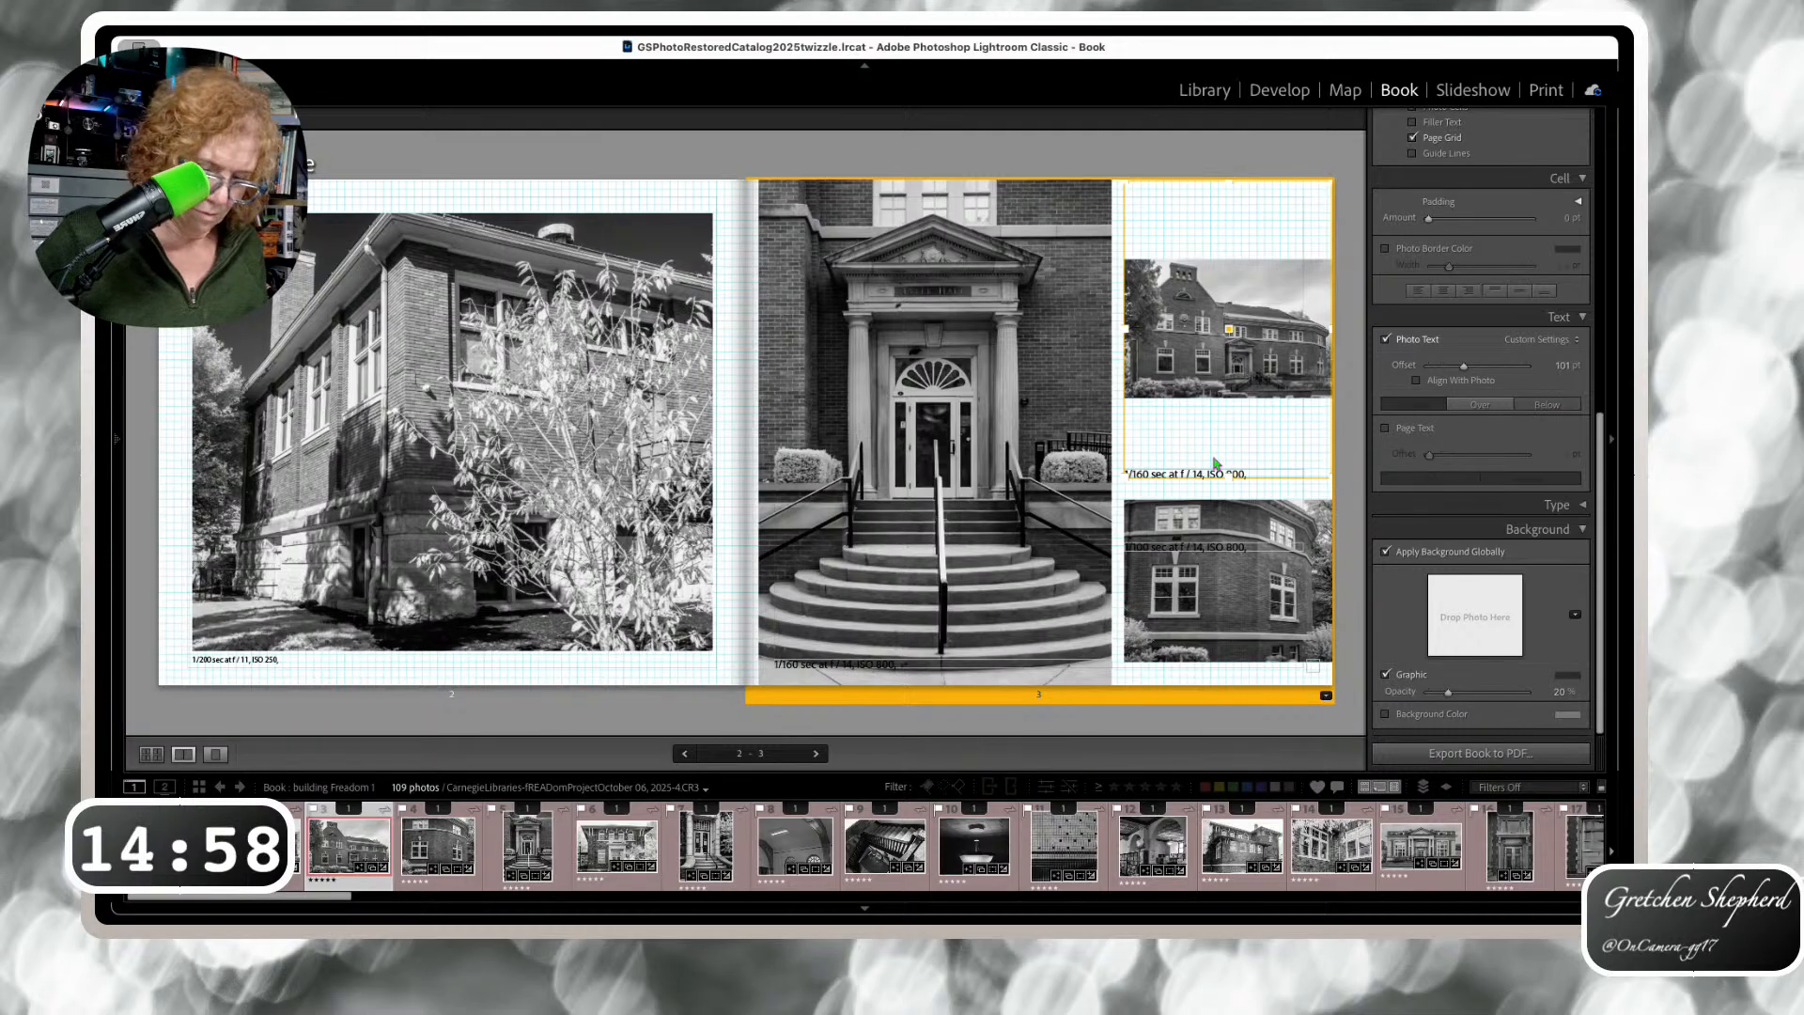
pyautogui.click(1424, 406)
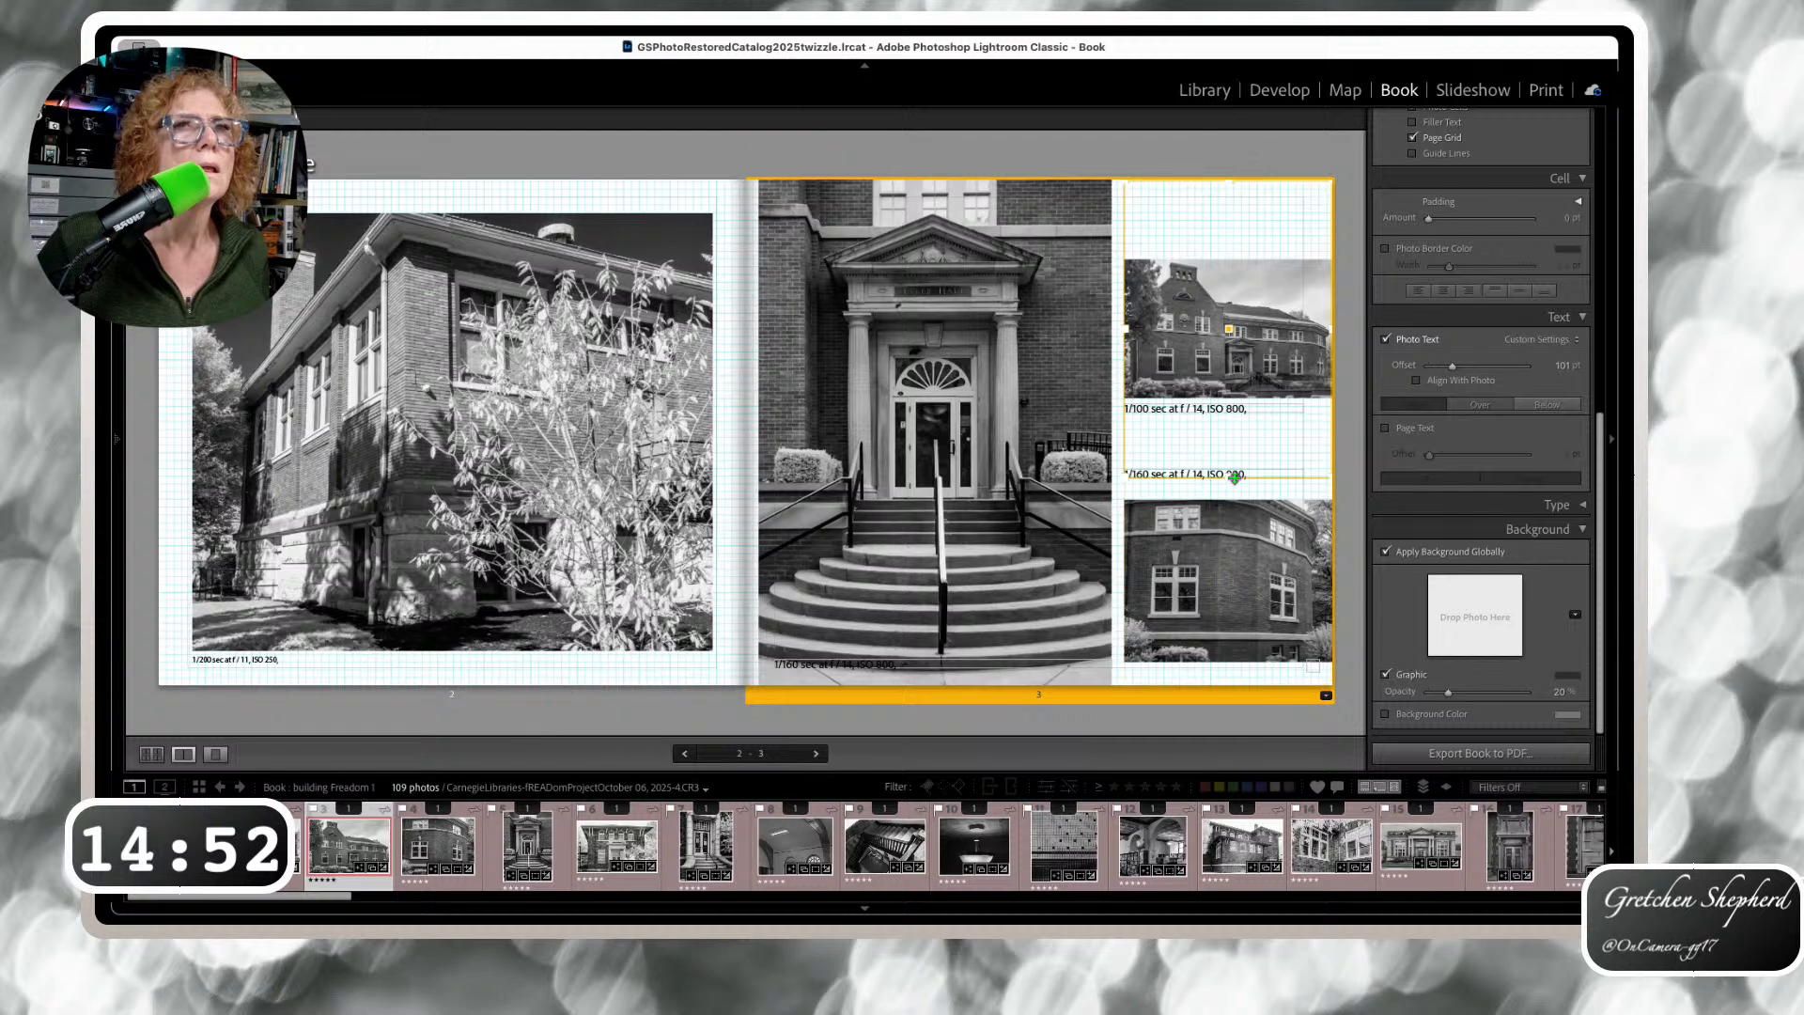
pyautogui.moveTo(1234, 477); pyautogui.dragTo(1203, 376)
pyautogui.moveTo(1218, 559); pyautogui.dragTo(1218, 543)
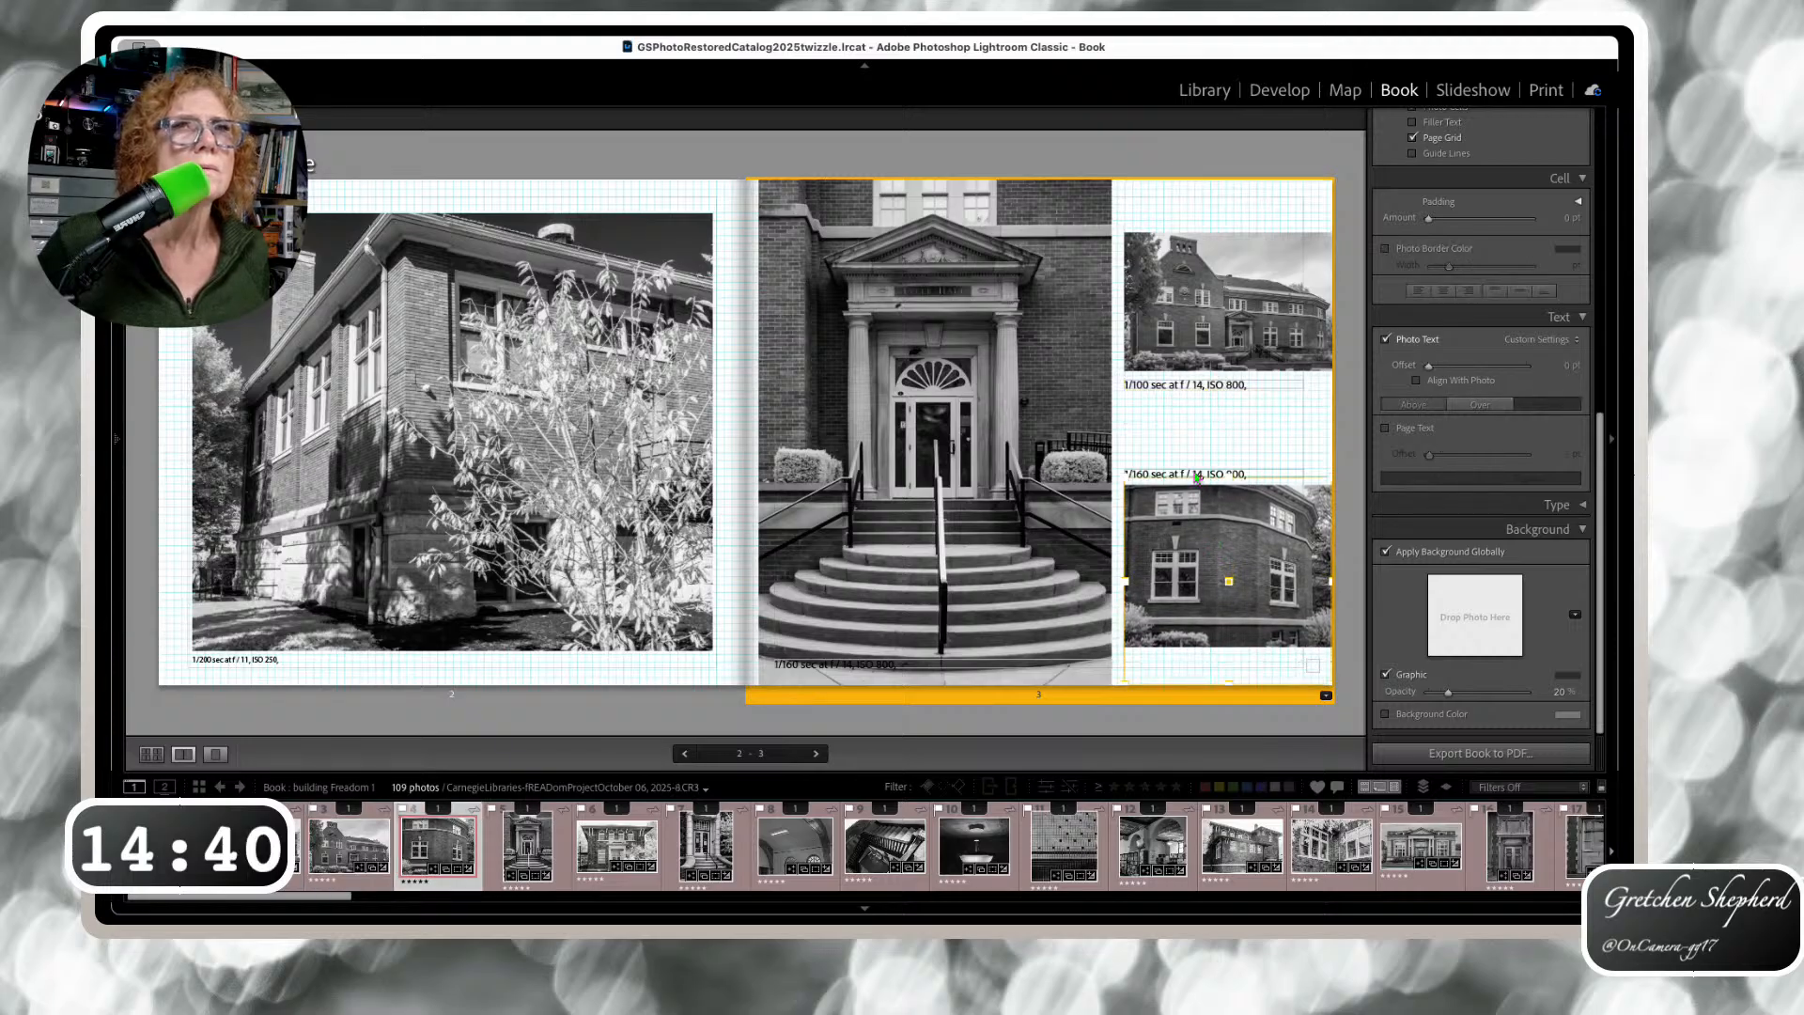
pyautogui.moveTo(1198, 478); pyautogui.dragTo(1199, 477)
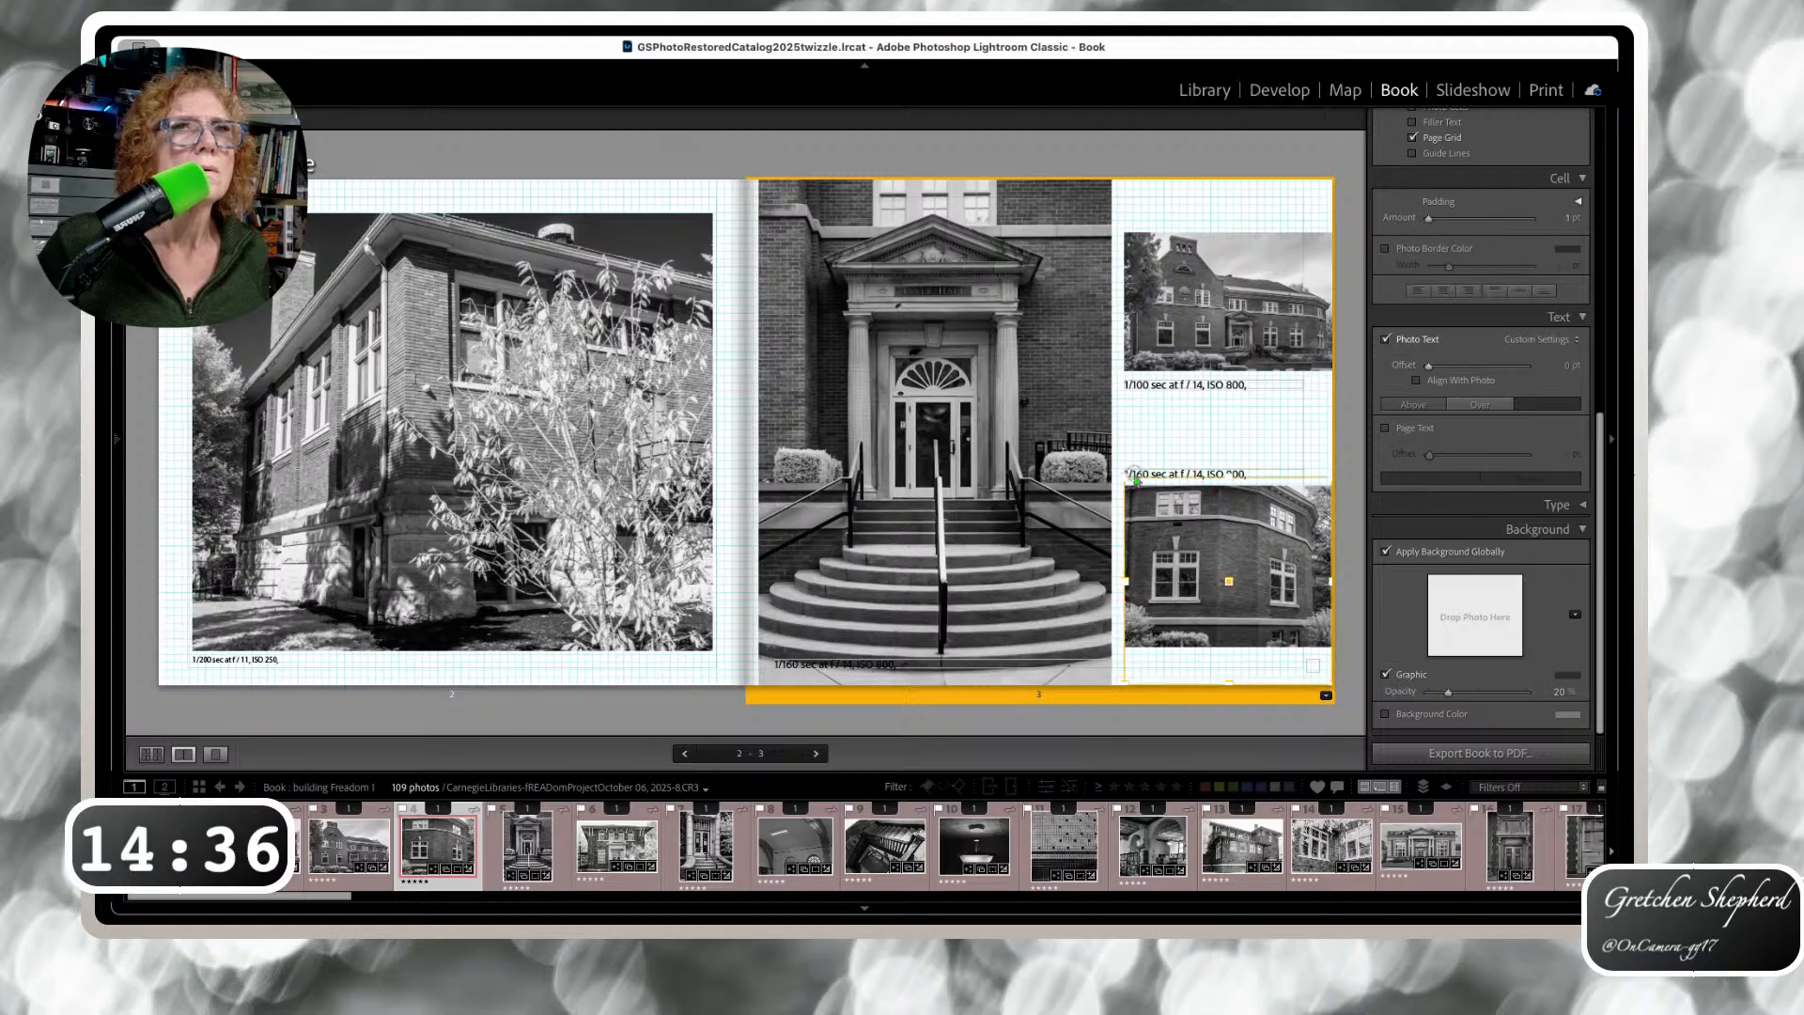
# Select the lower-right, upper 1/100 and large entrance photo captions to check their placement
pyautogui.click(1215, 472)
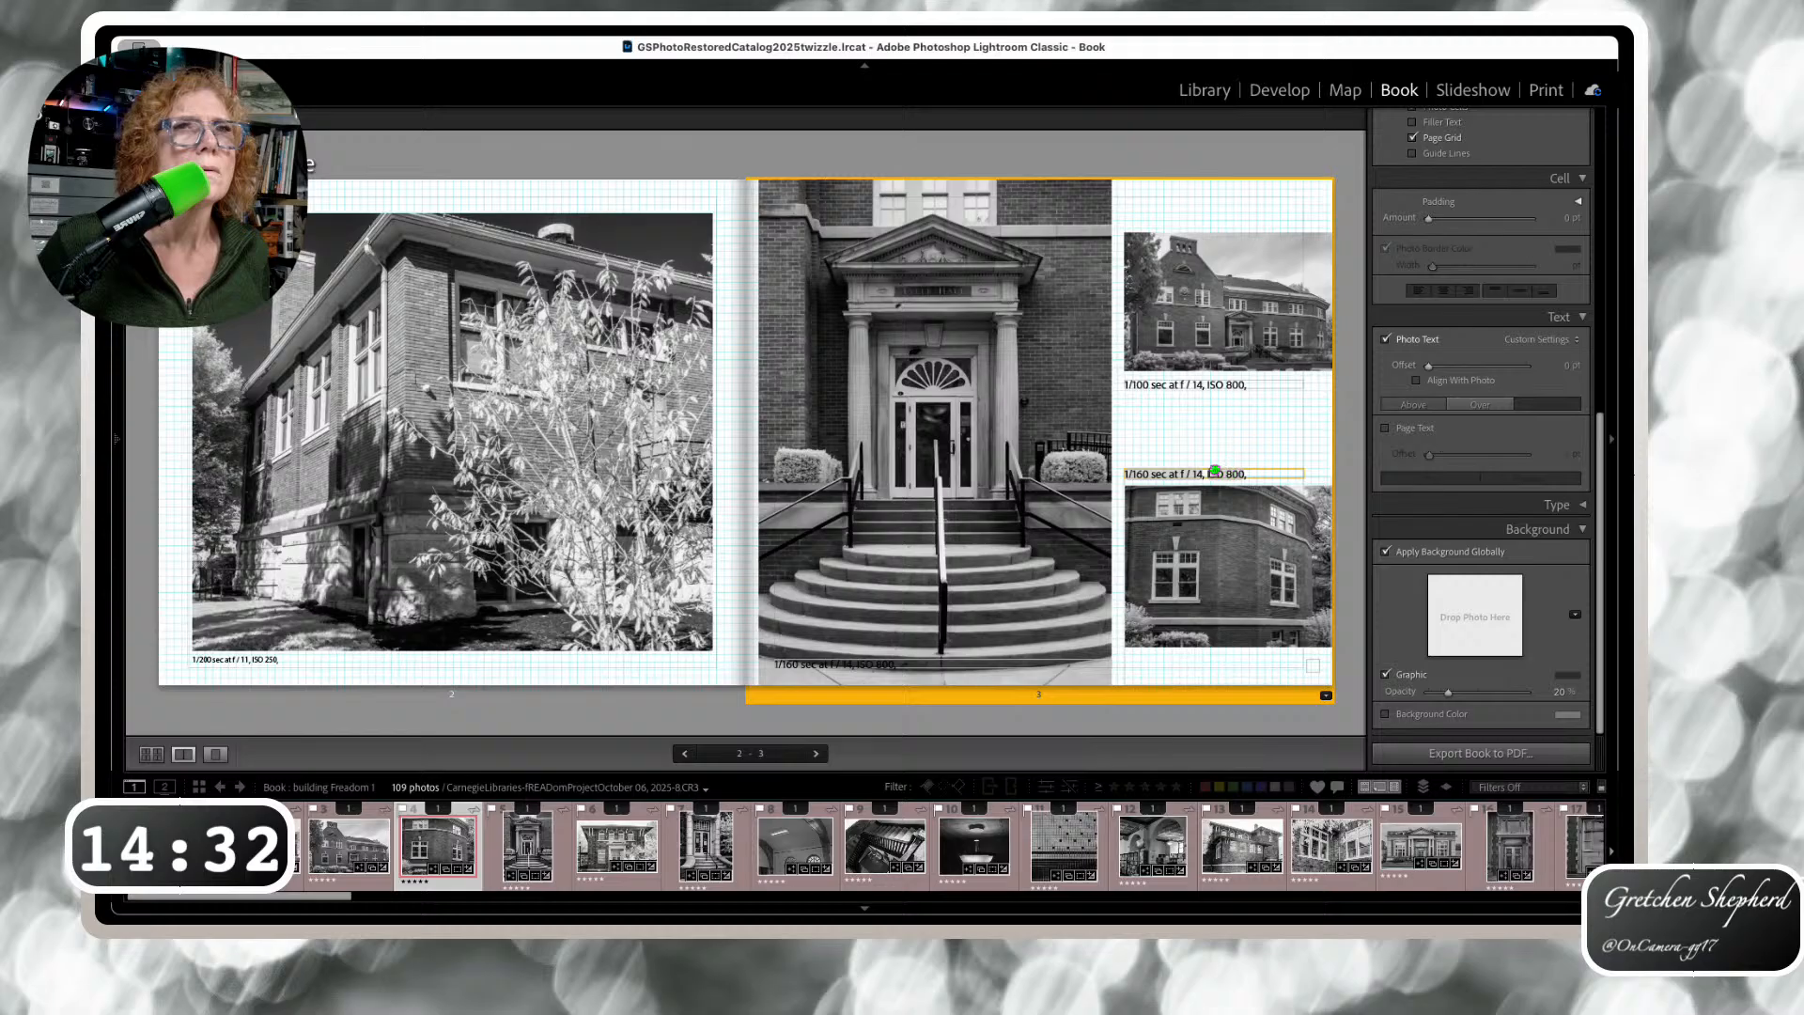
pyautogui.click(1204, 381)
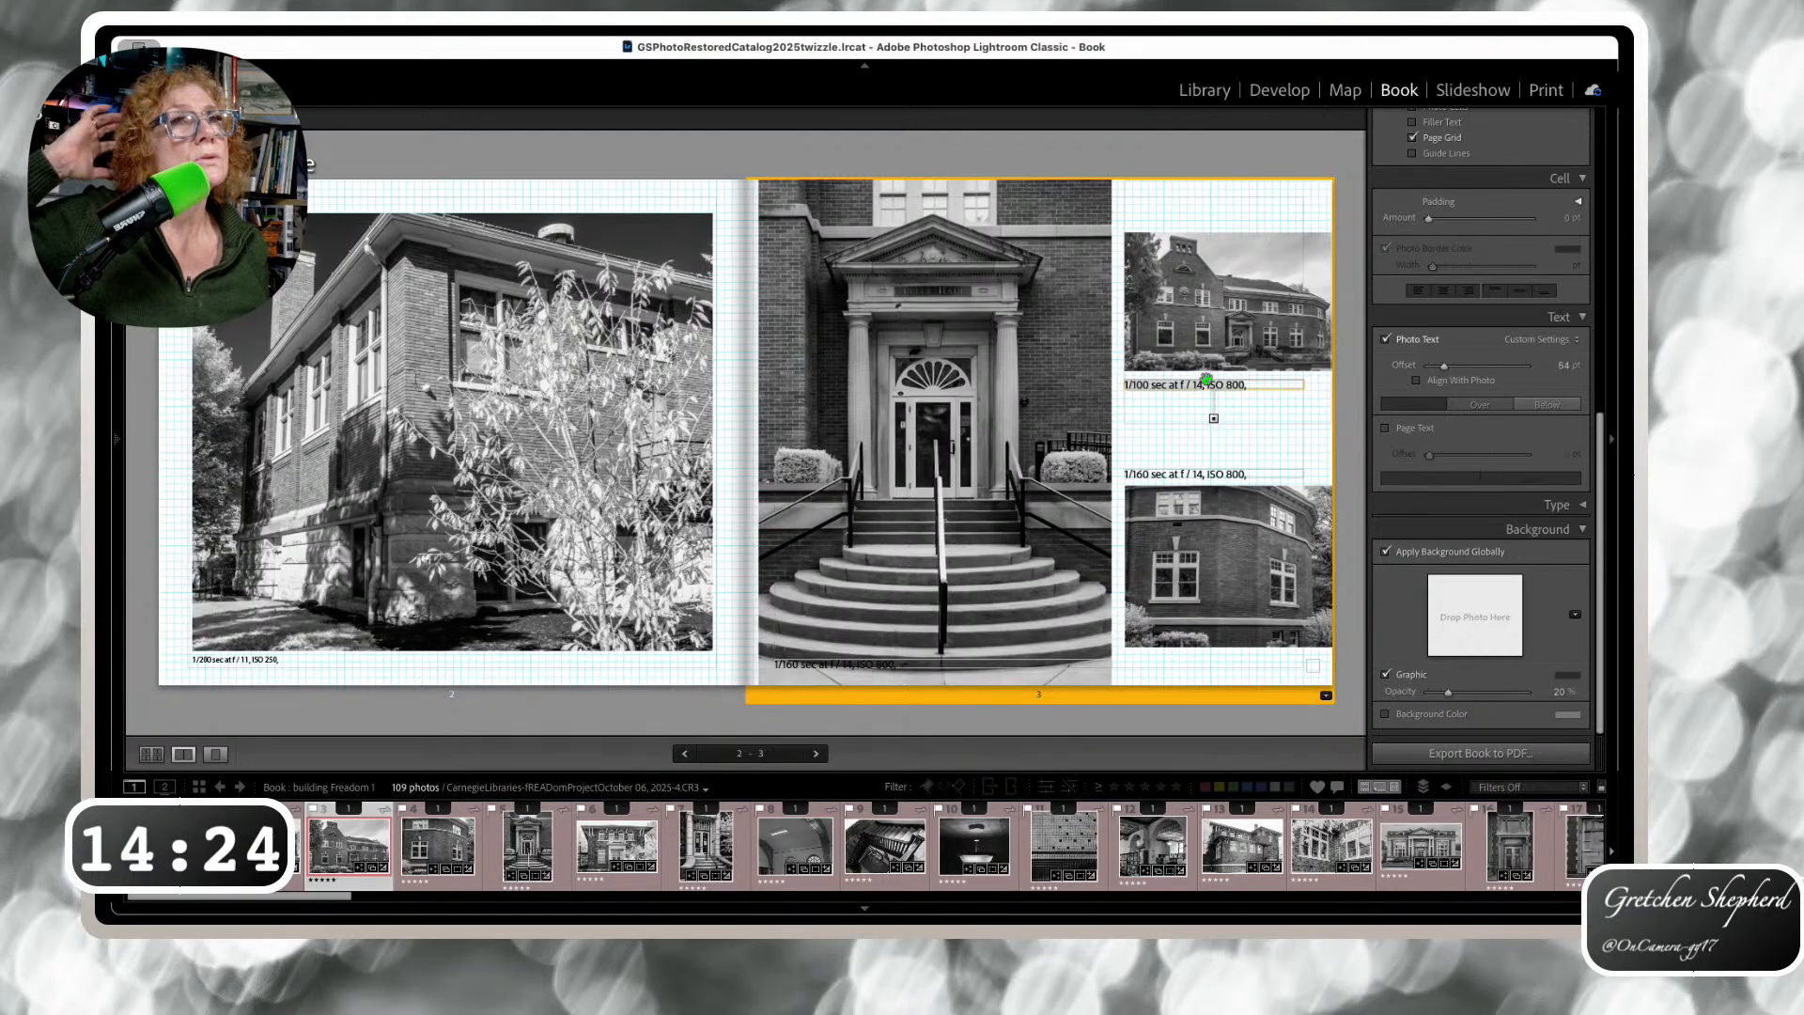
pyautogui.click(1291, 476)
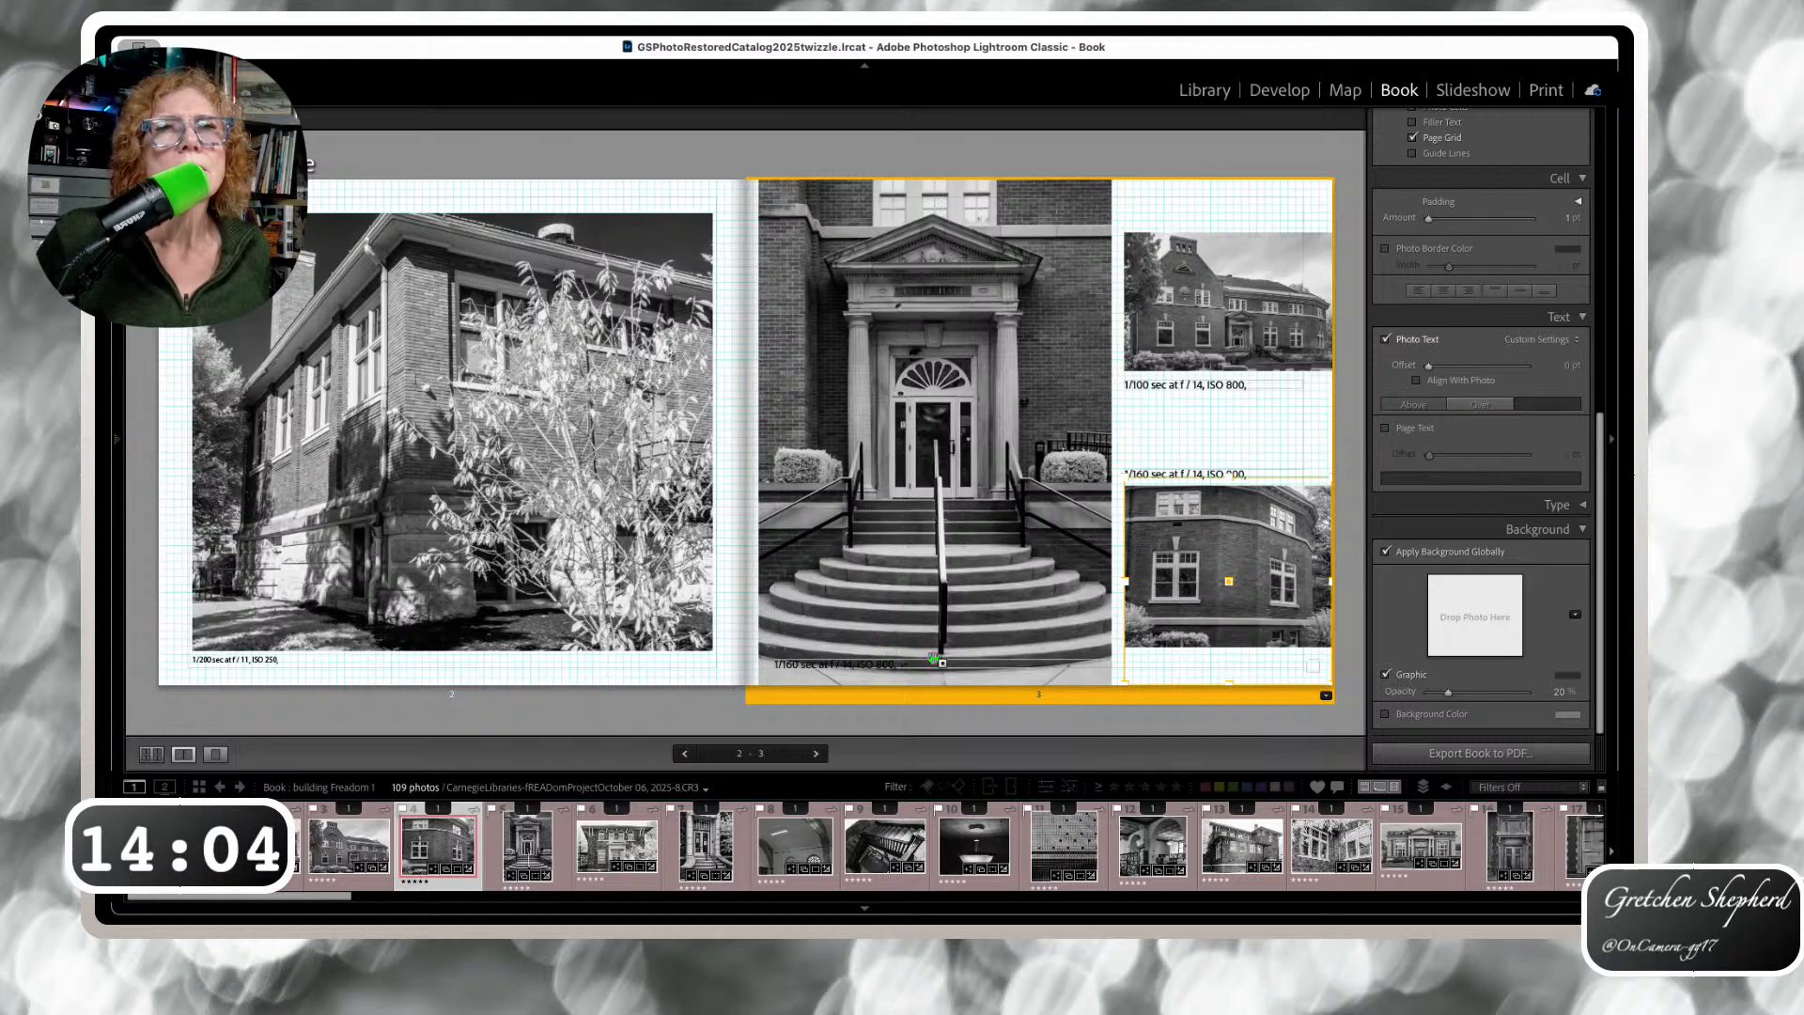
pyautogui.click(937, 660)
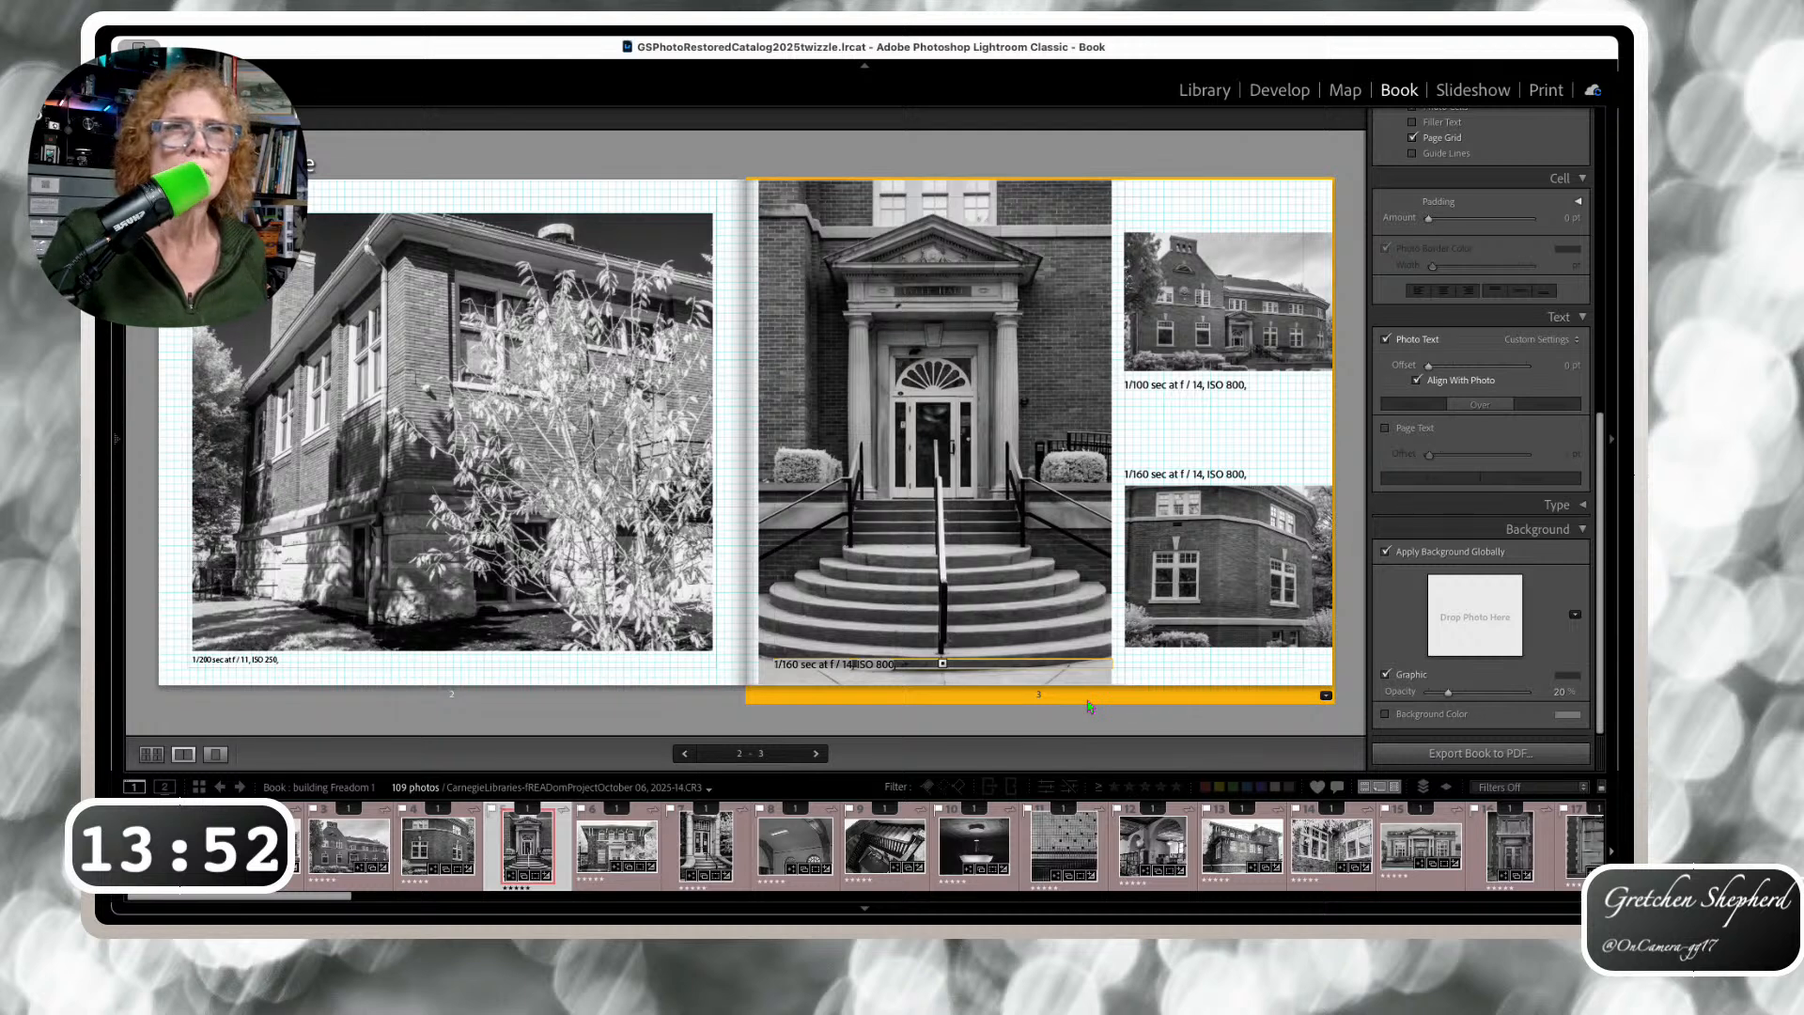
# On spread 4–5, raise page 4's exposure caption to just beneath its photo (offset about 48 pt)
pyautogui.press('Right')
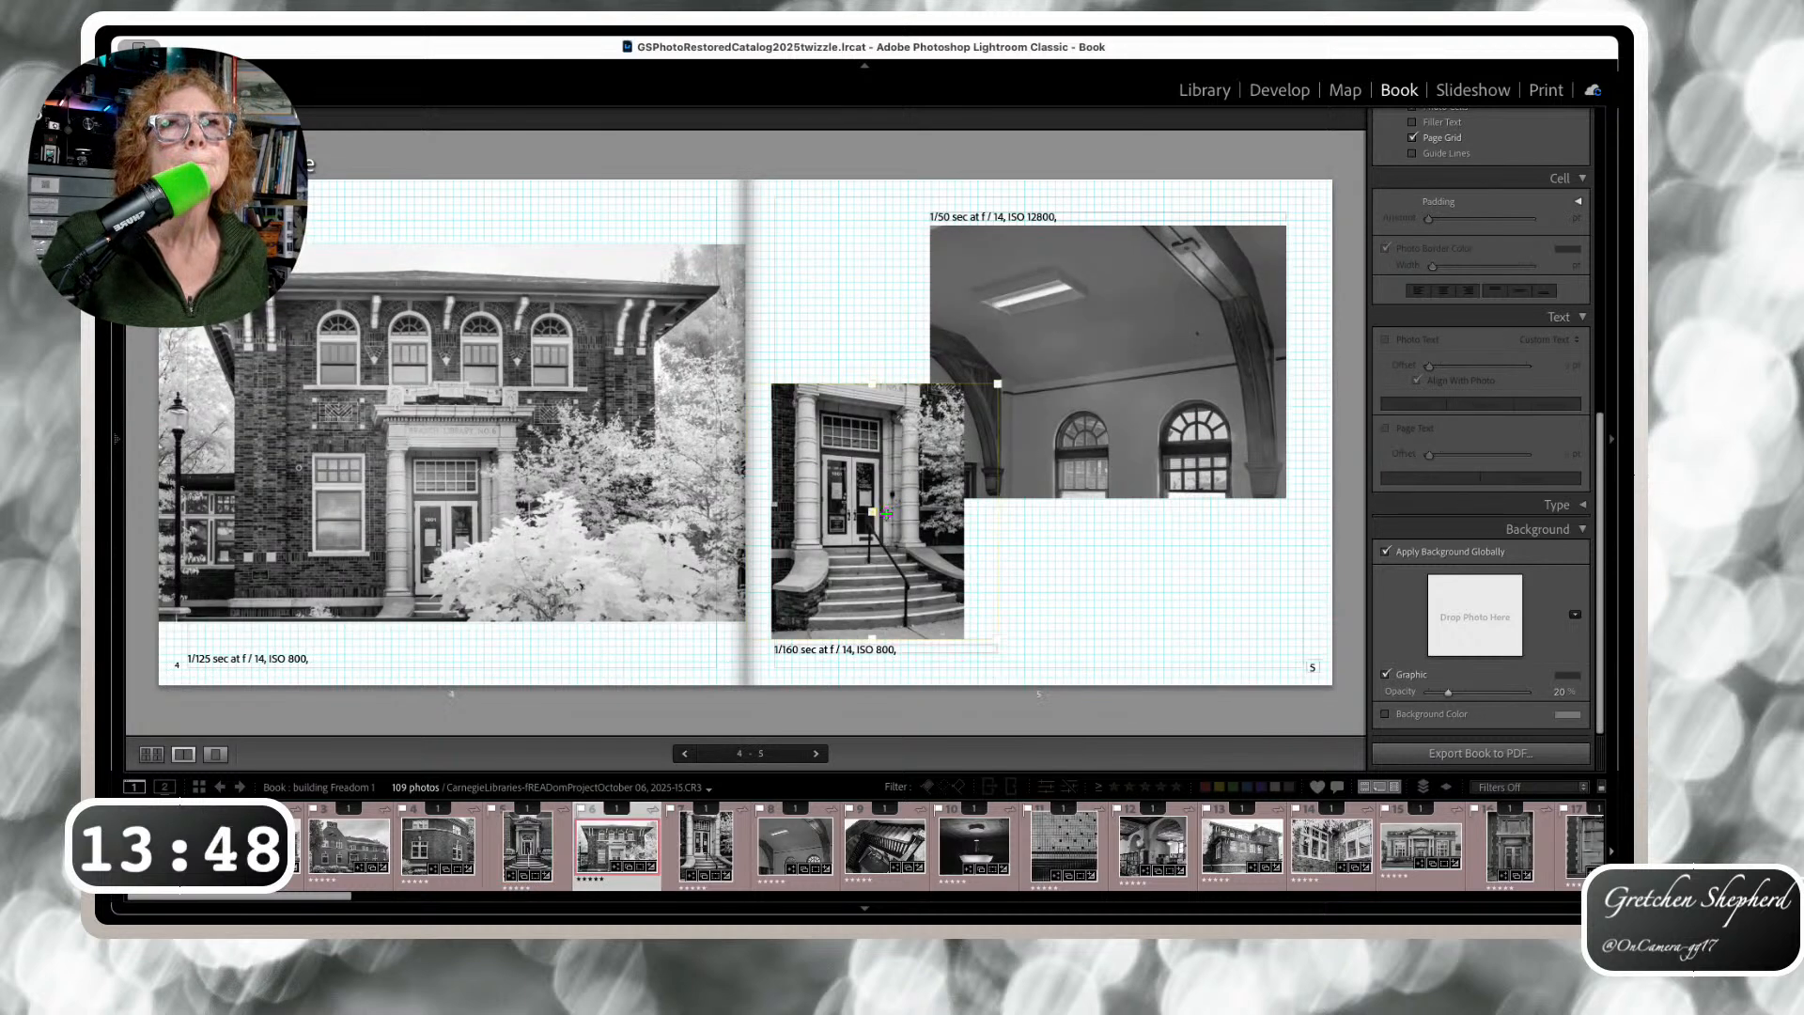
pyautogui.click(488, 484)
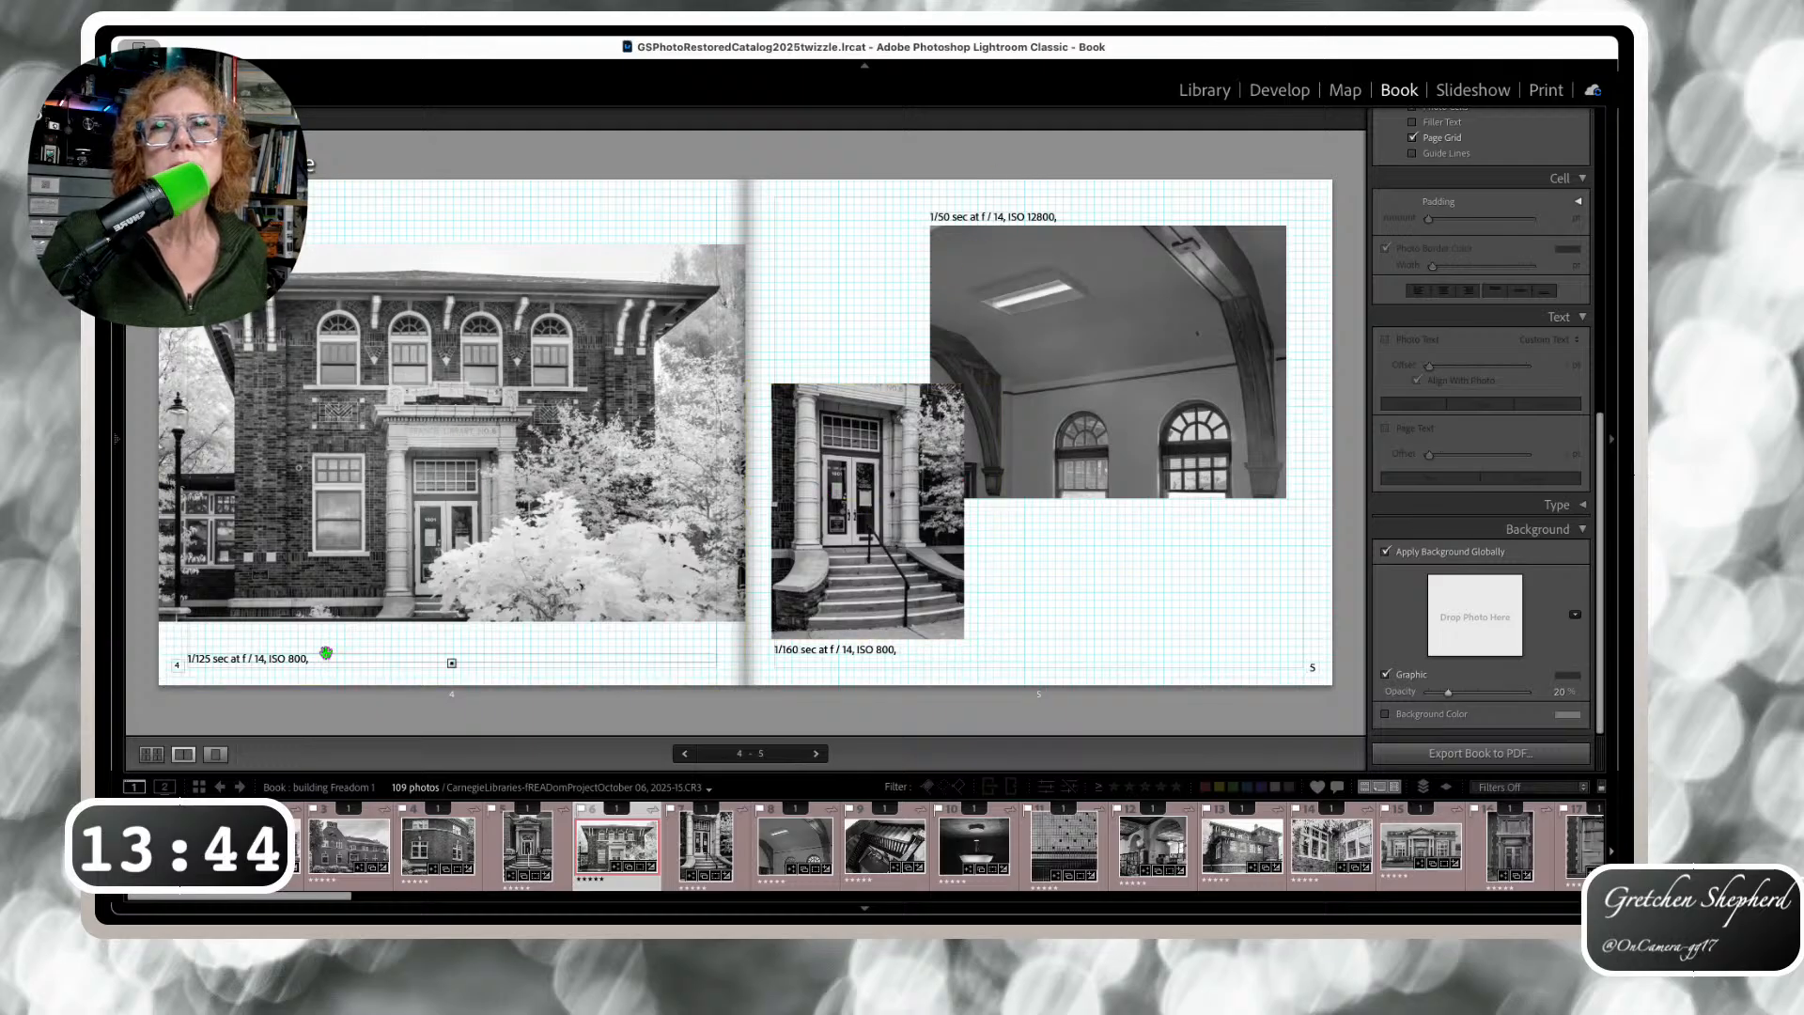
pyautogui.click(438, 532)
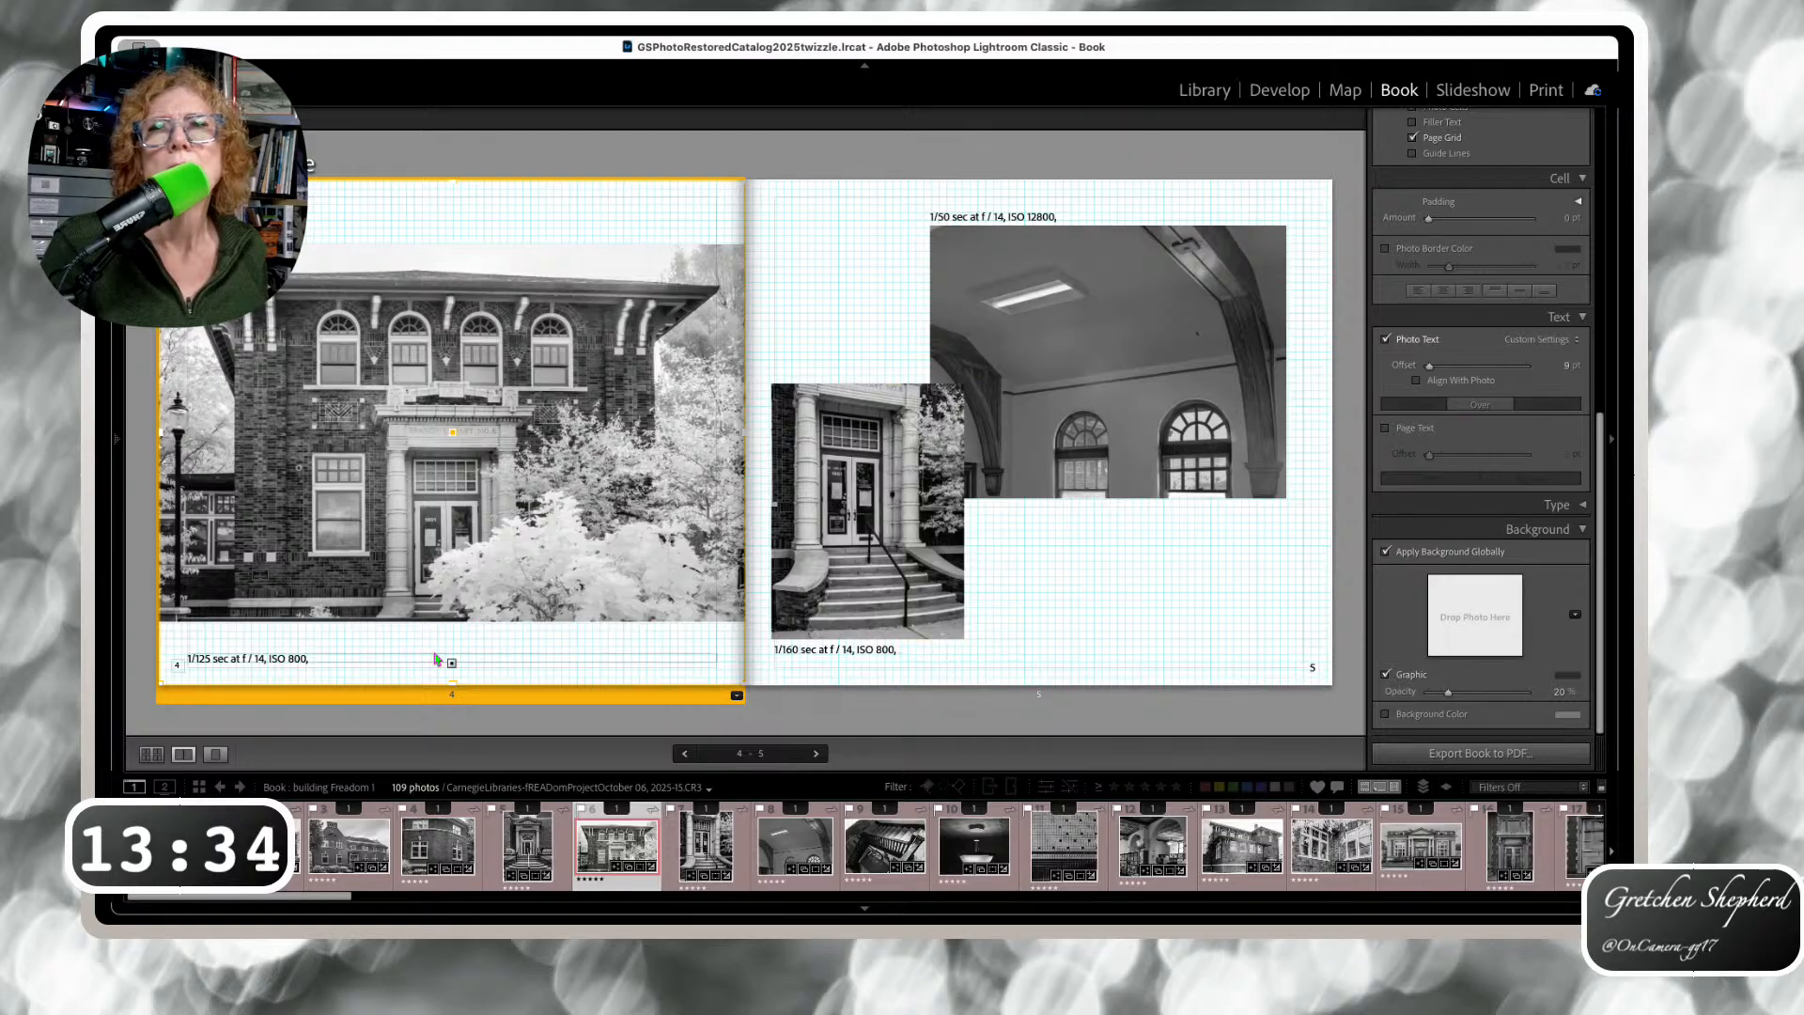
pyautogui.moveTo(440, 655); pyautogui.dragTo(436, 623)
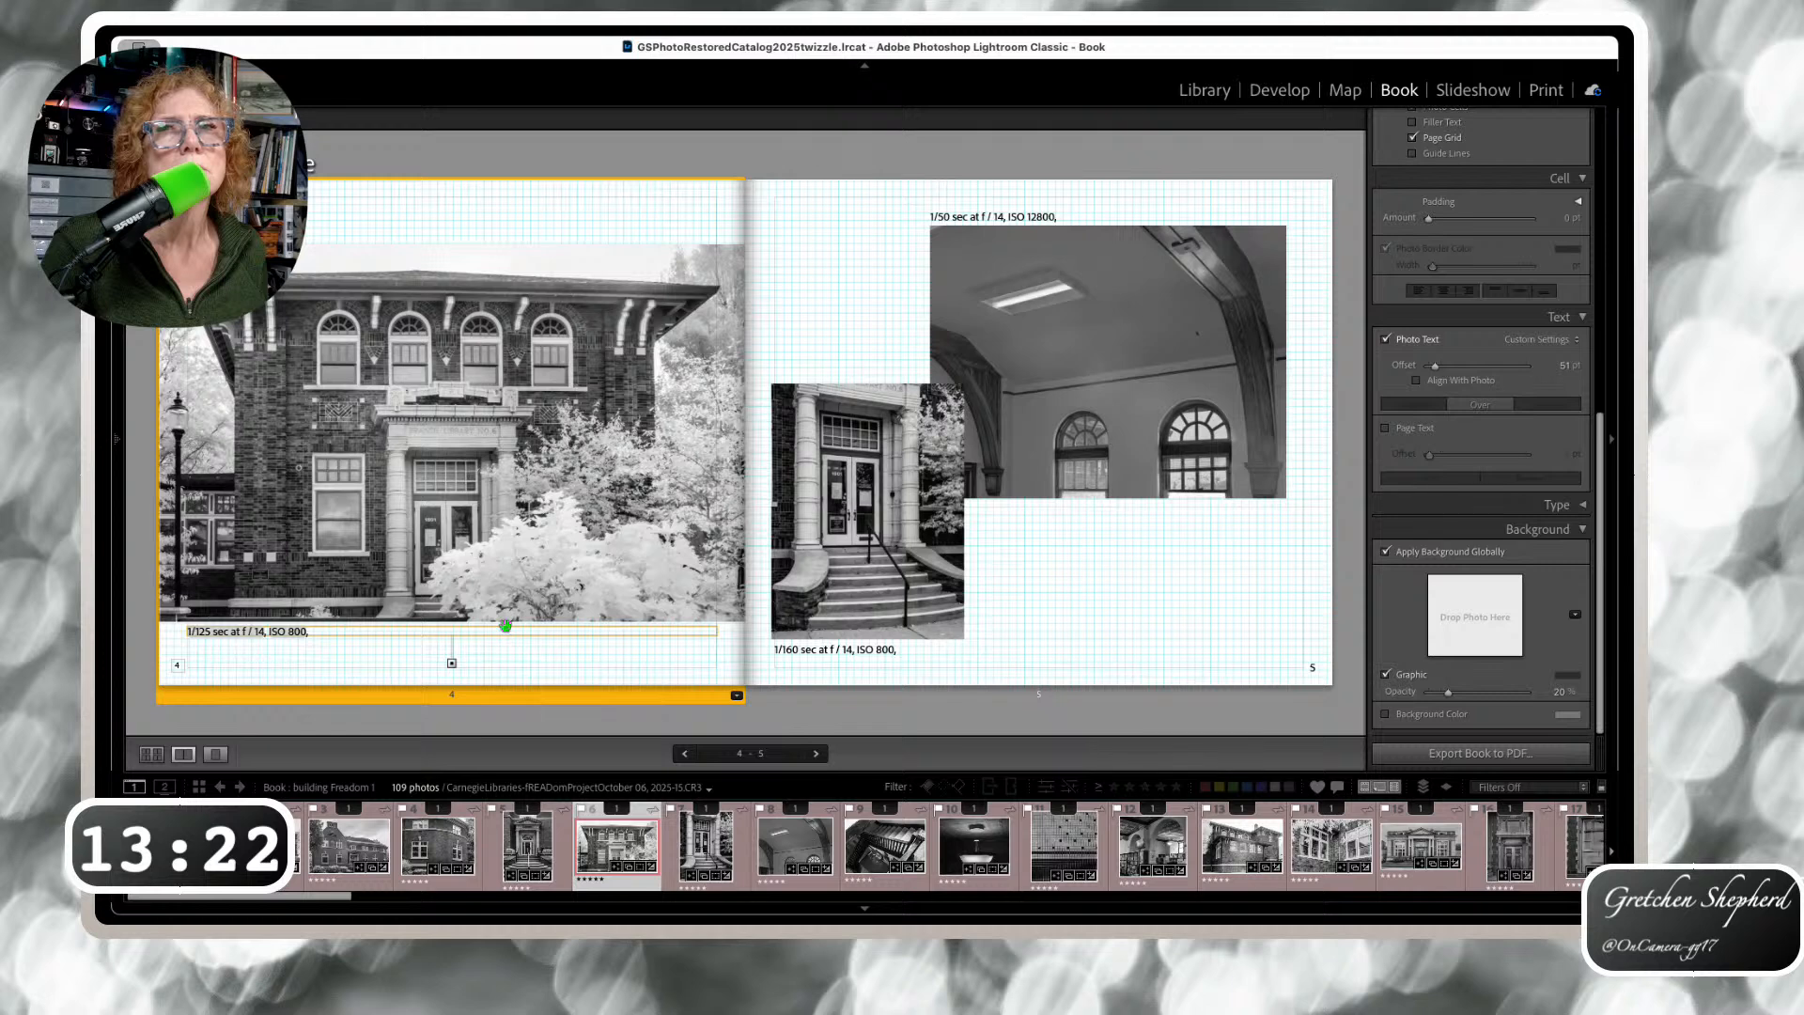
pyautogui.moveTo(505, 626); pyautogui.dragTo(508, 628)
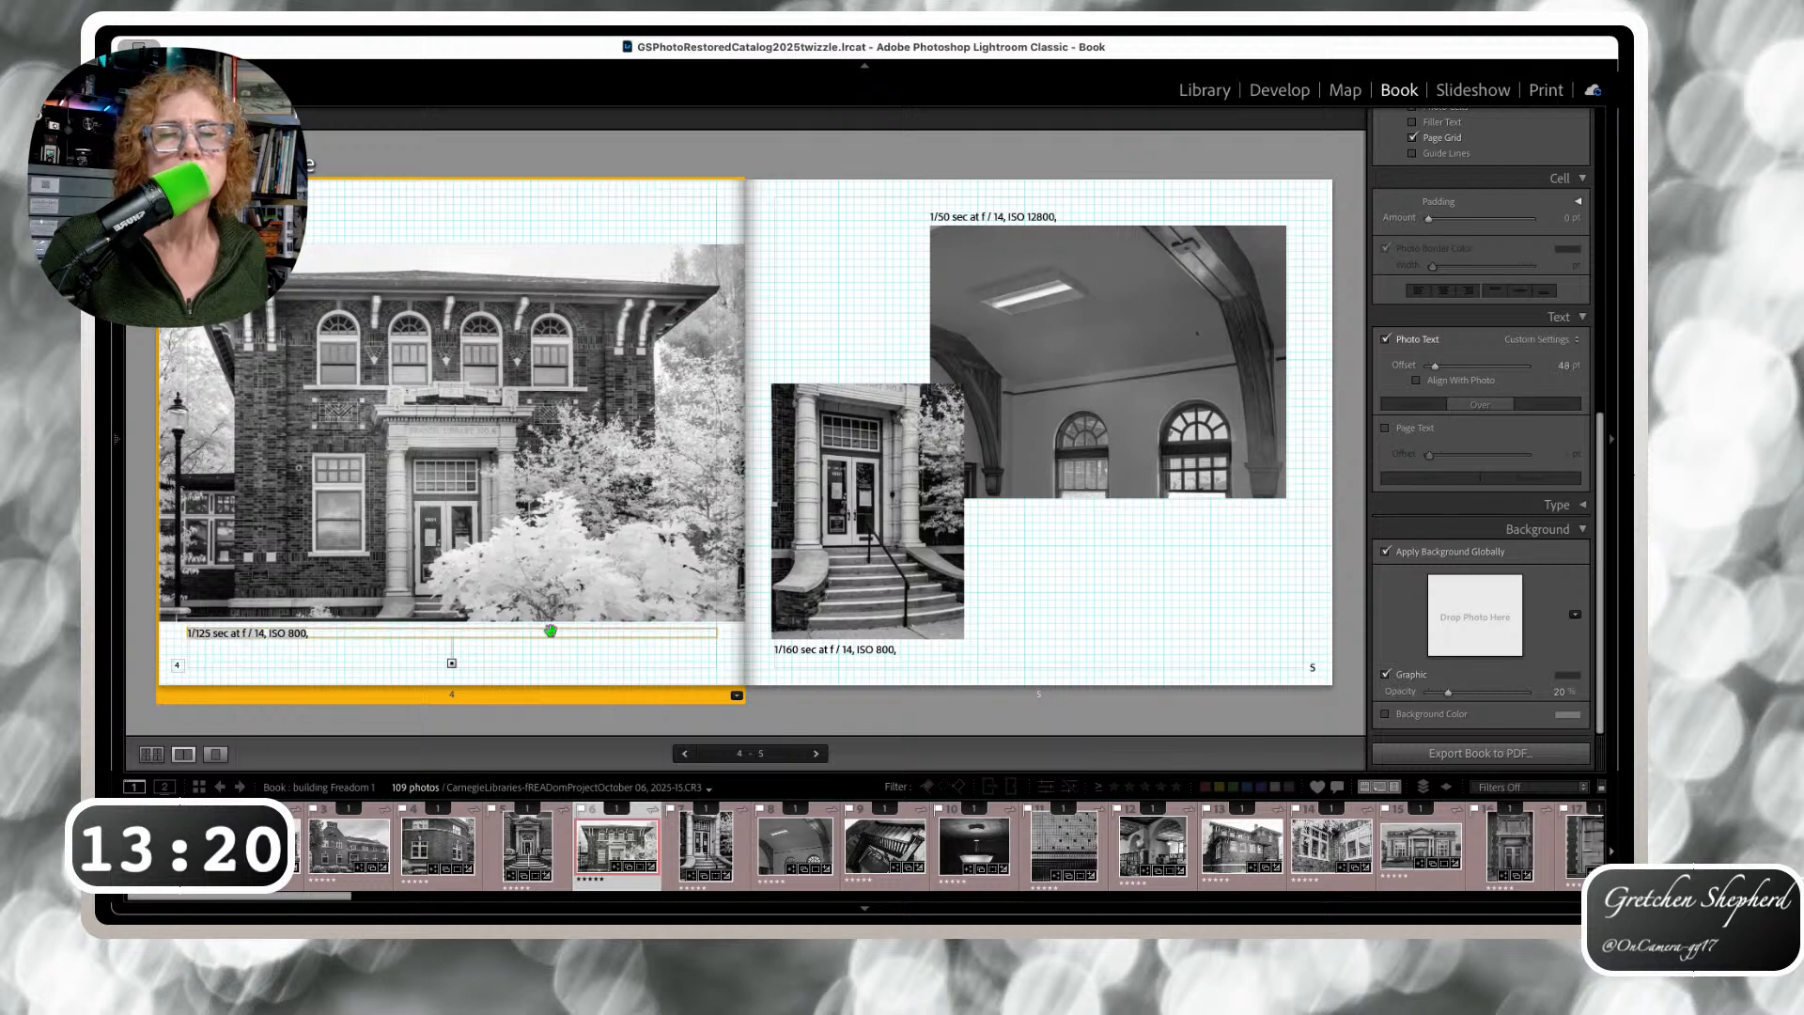
pyautogui.press('Right')
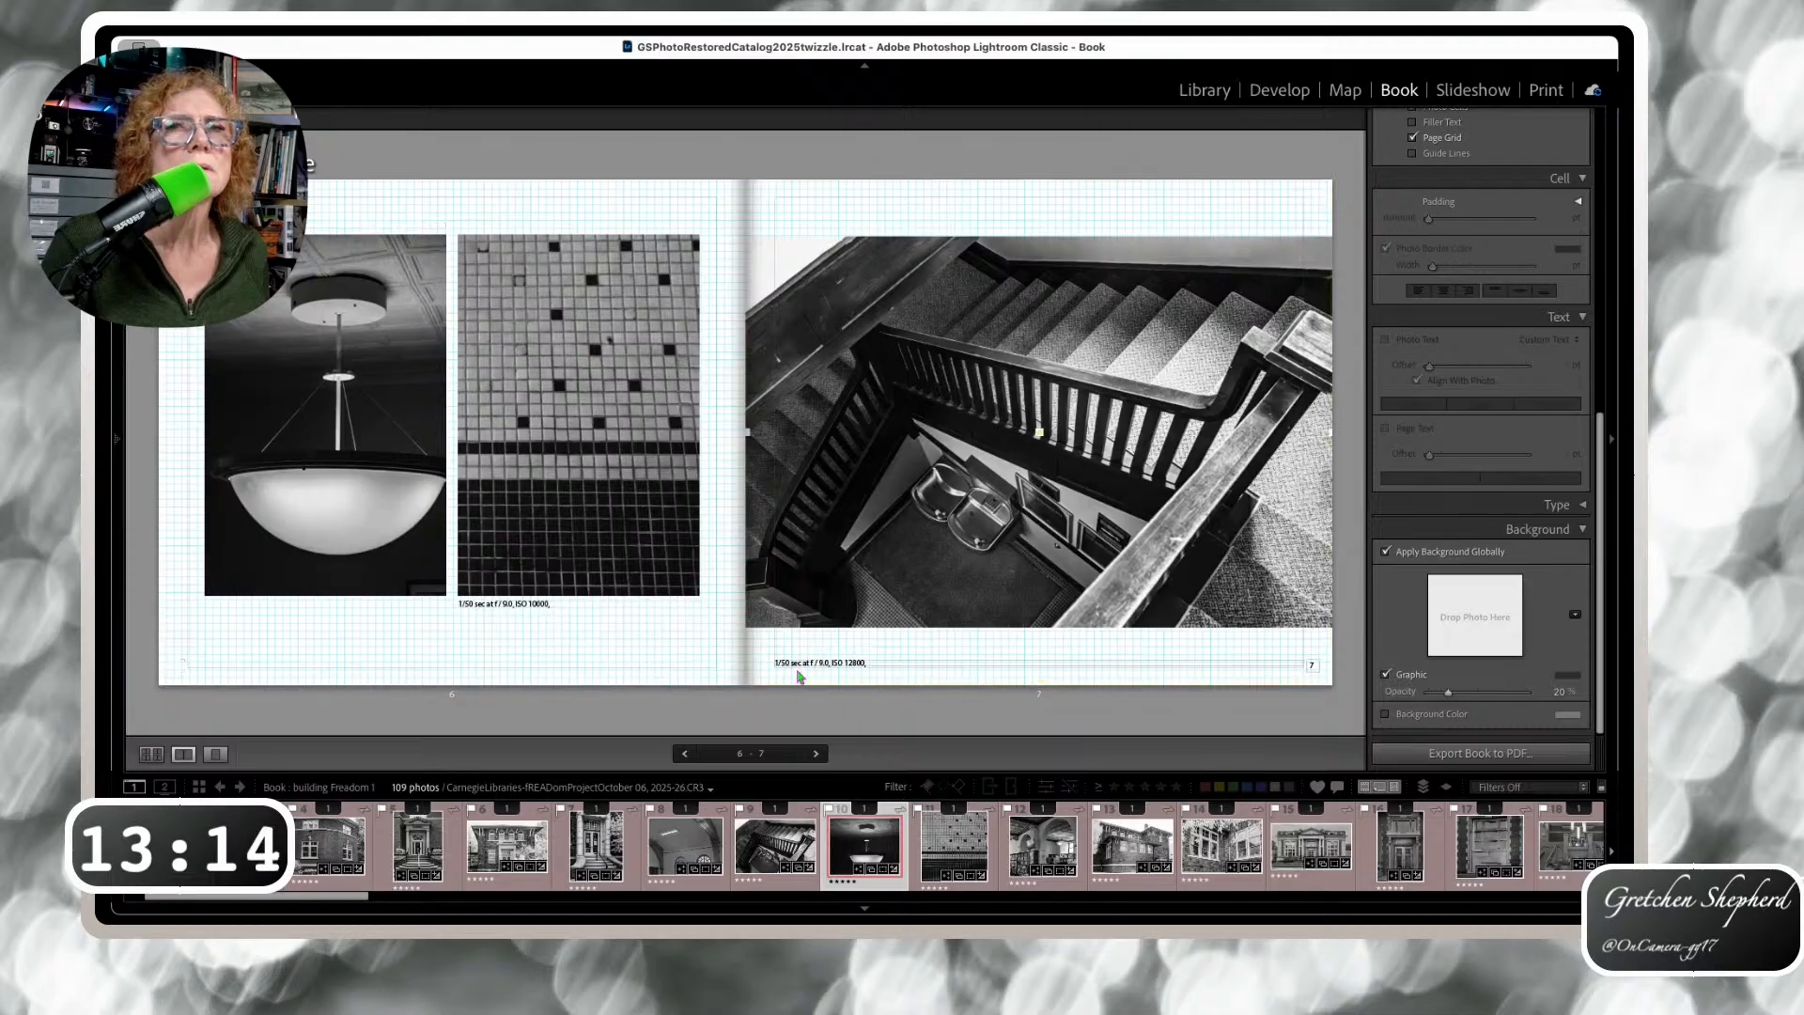
# Drag page 7's caption up beneath the staircase photo and advance to pages 8–9
pyautogui.moveTo(904, 657); pyautogui.dragTo(908, 635)
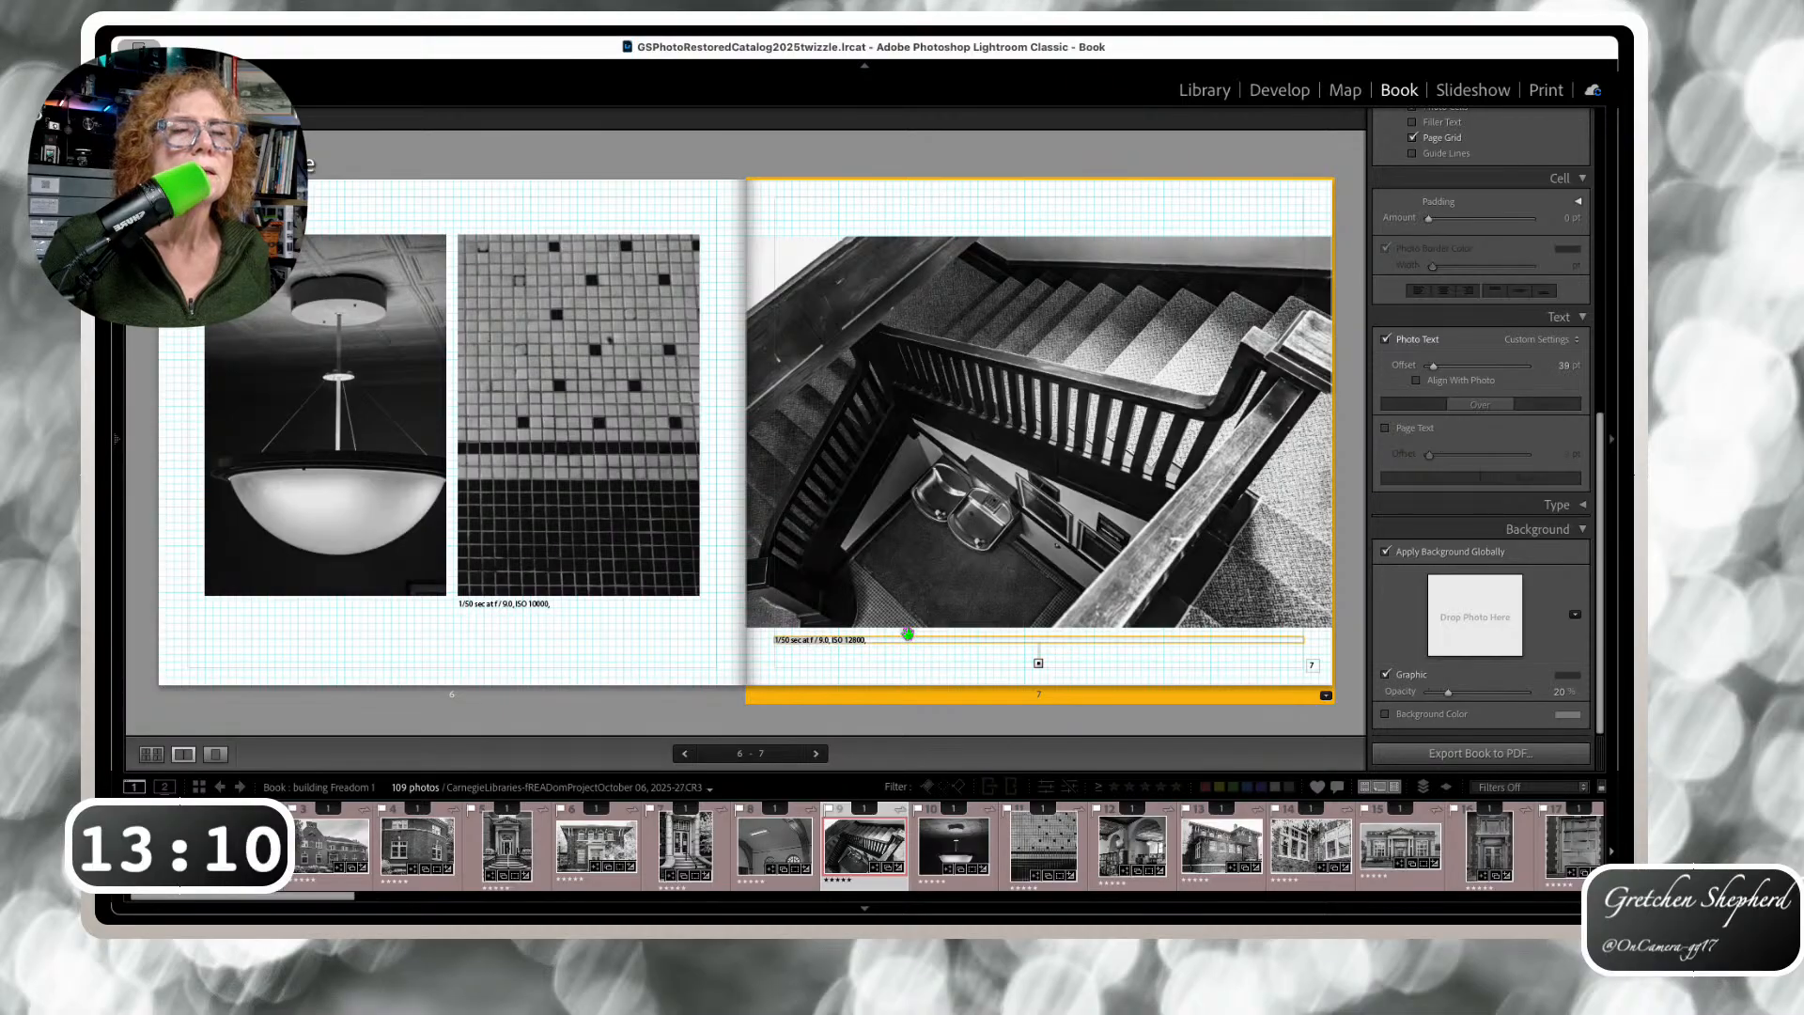
pyautogui.press('Right')
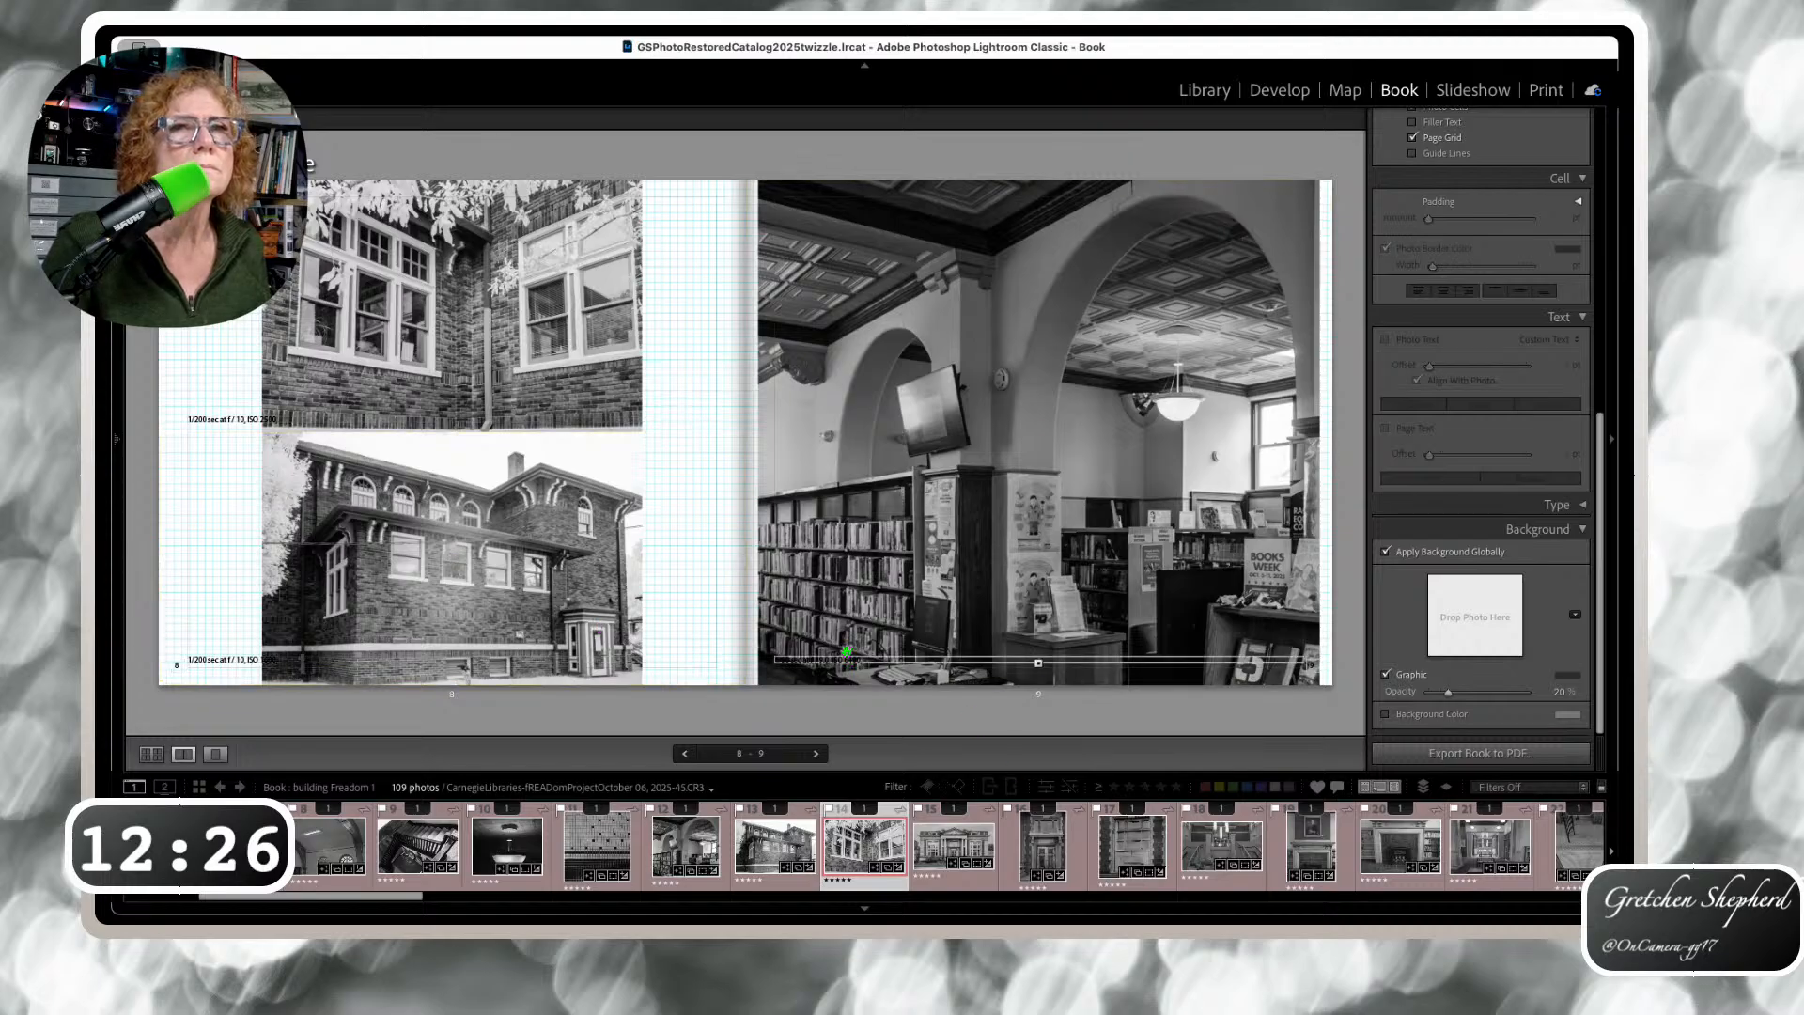
# Reduce the page 9 interior photo's caption offset to 6 pt, then advance to pages 10–11
pyautogui.click(869, 653)
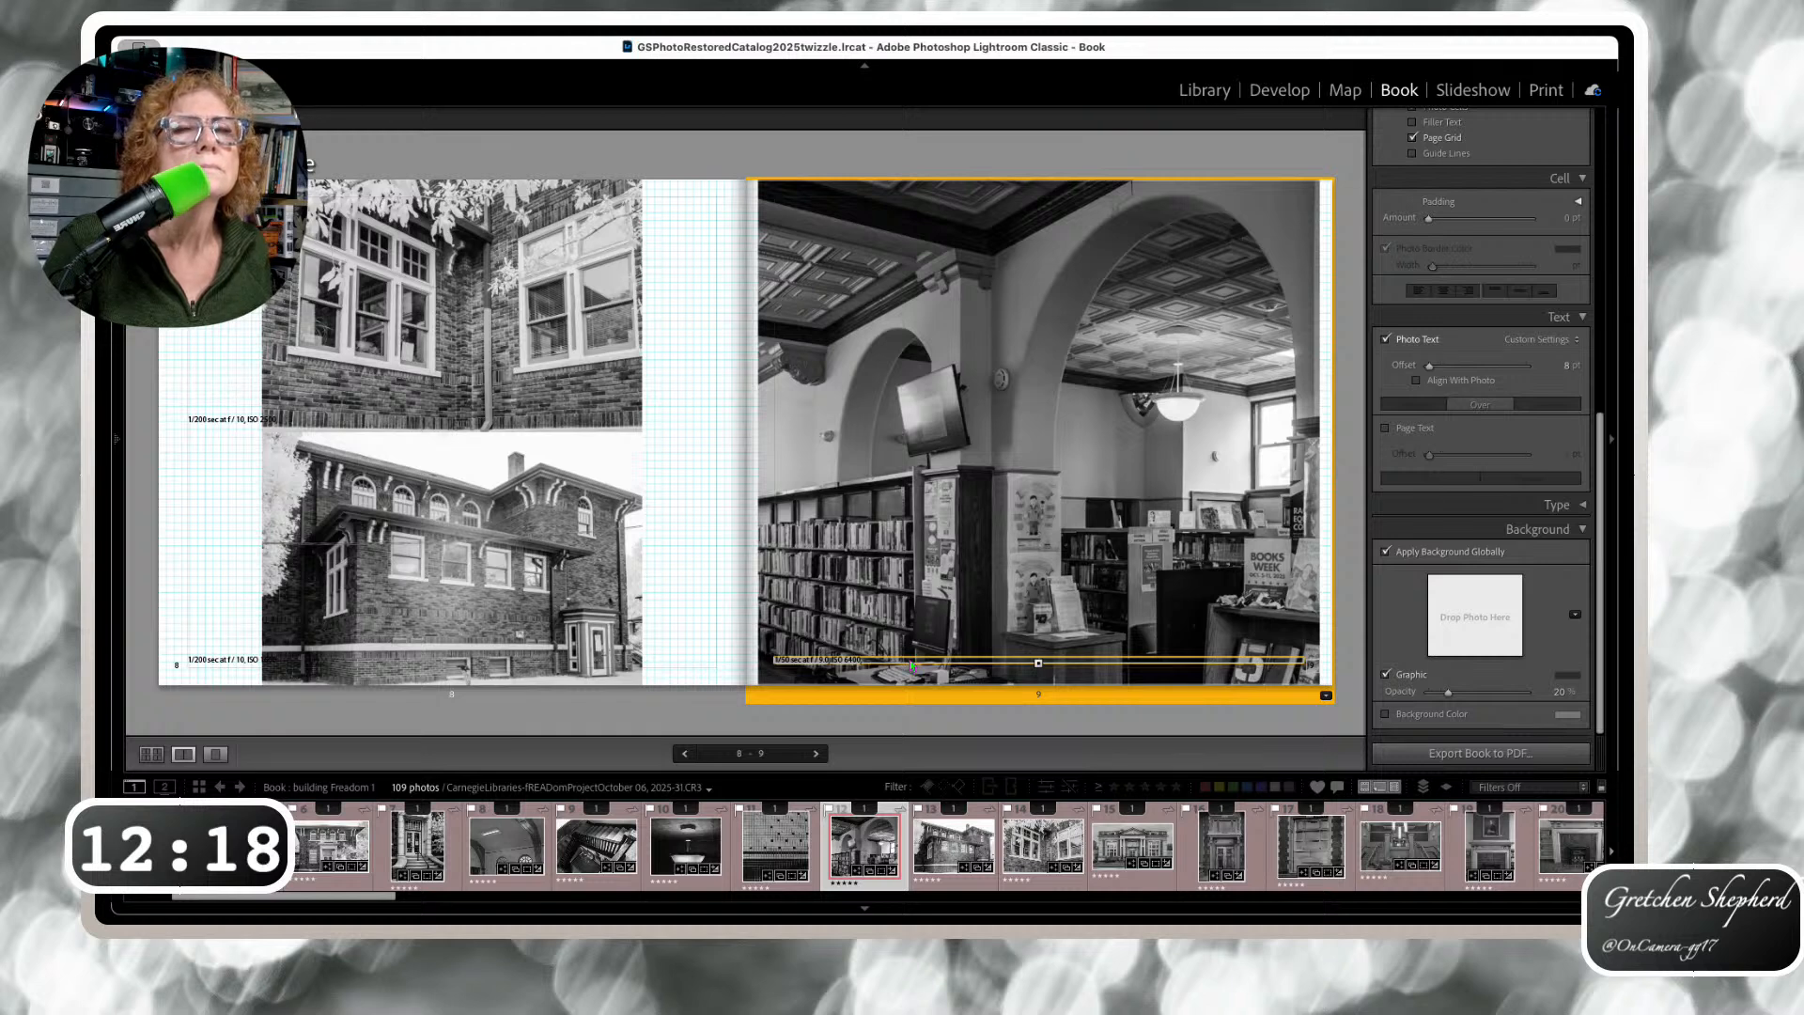
pyautogui.press('Right')
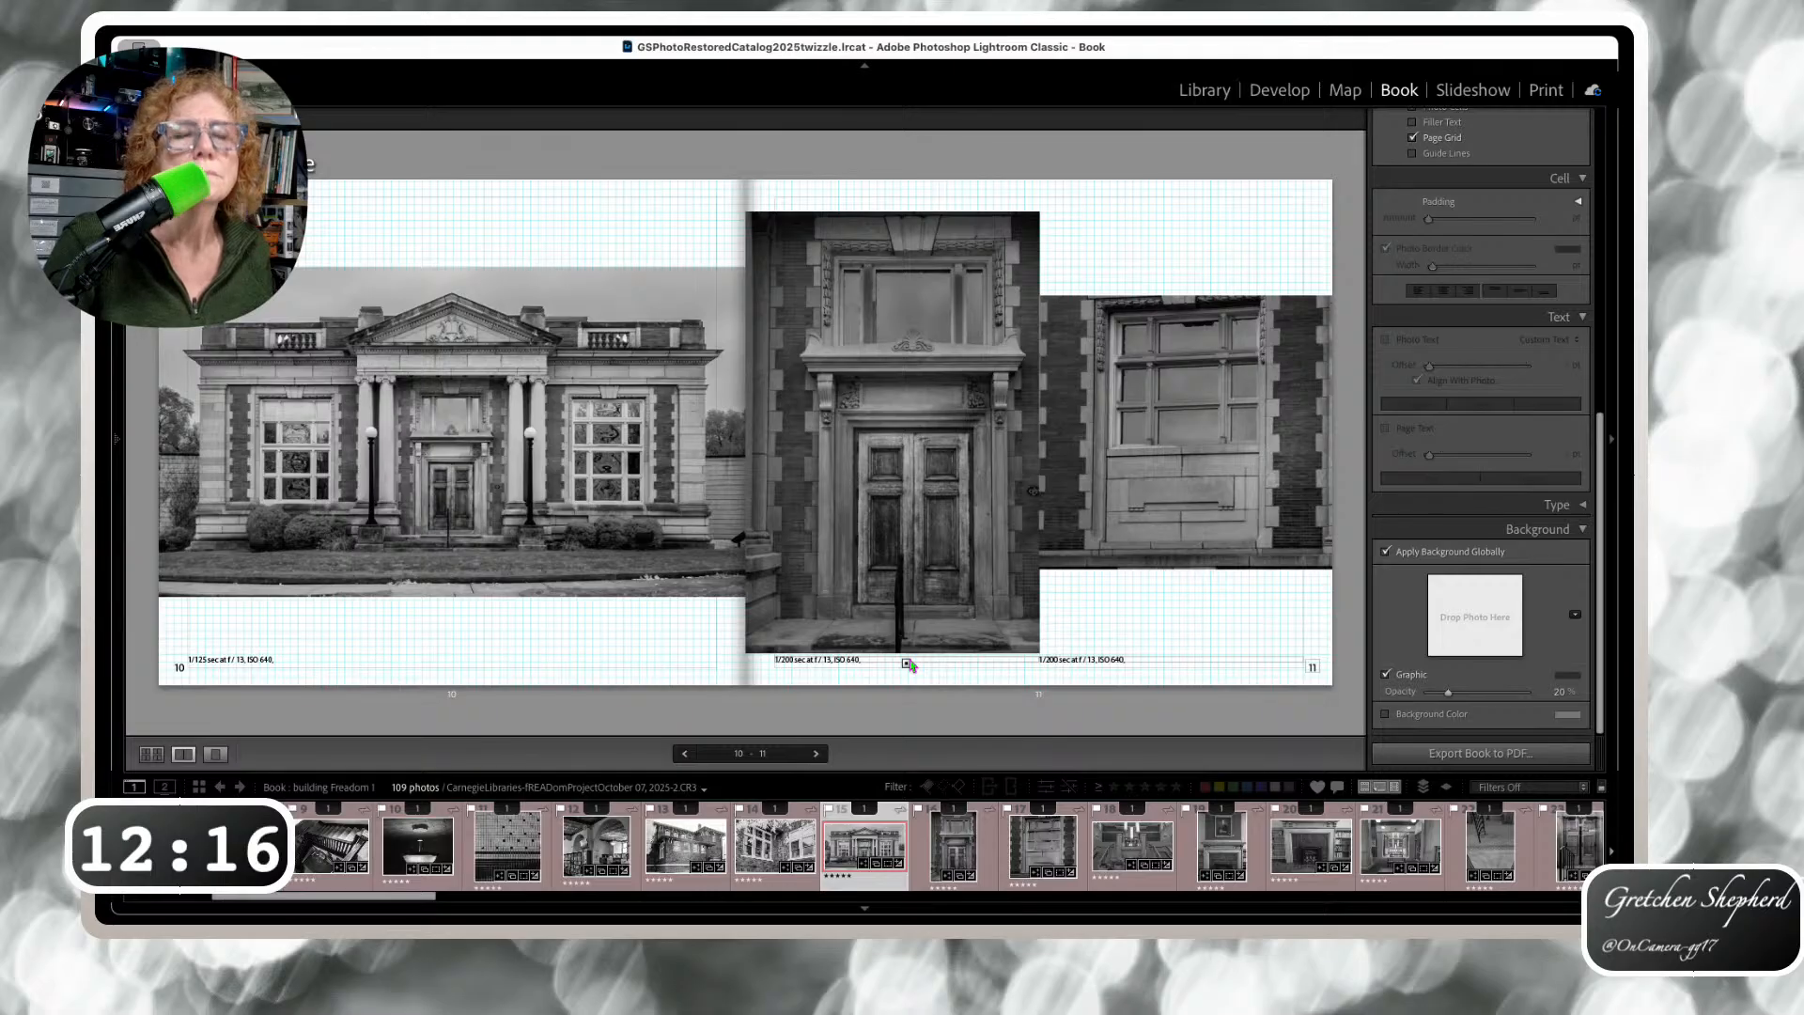
pyautogui.press('Left')
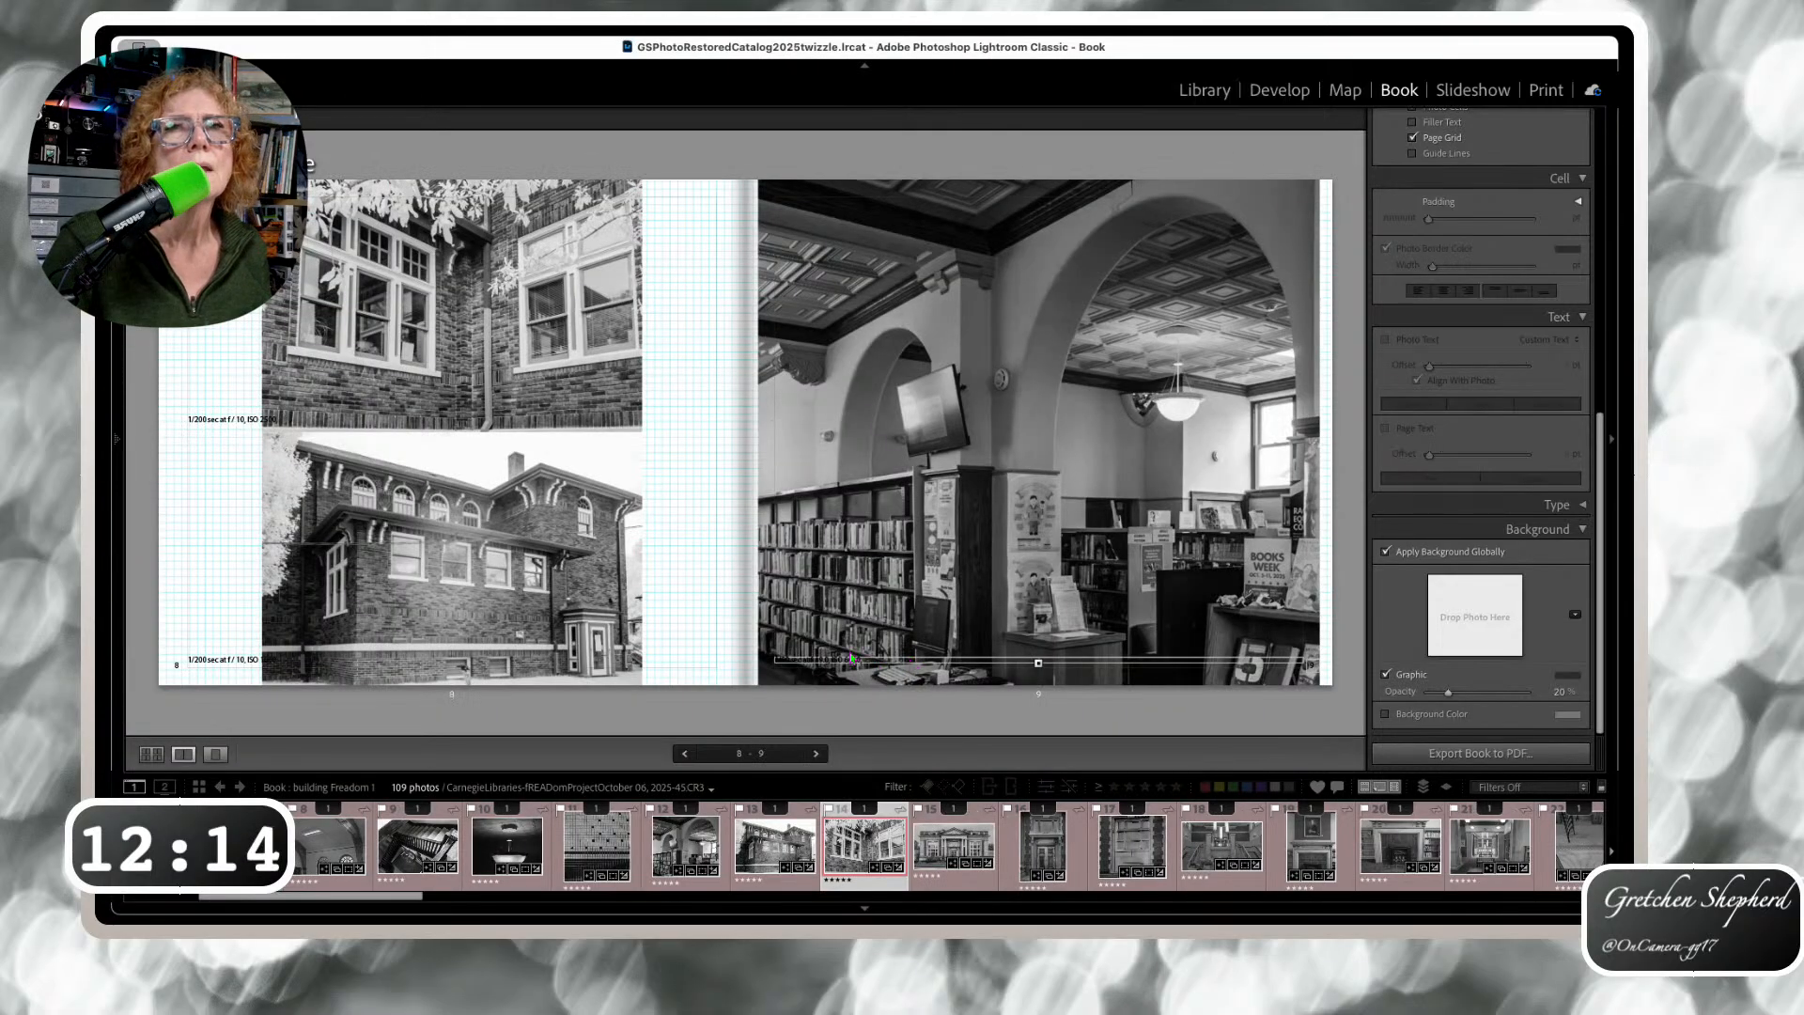
pyautogui.click(848, 659)
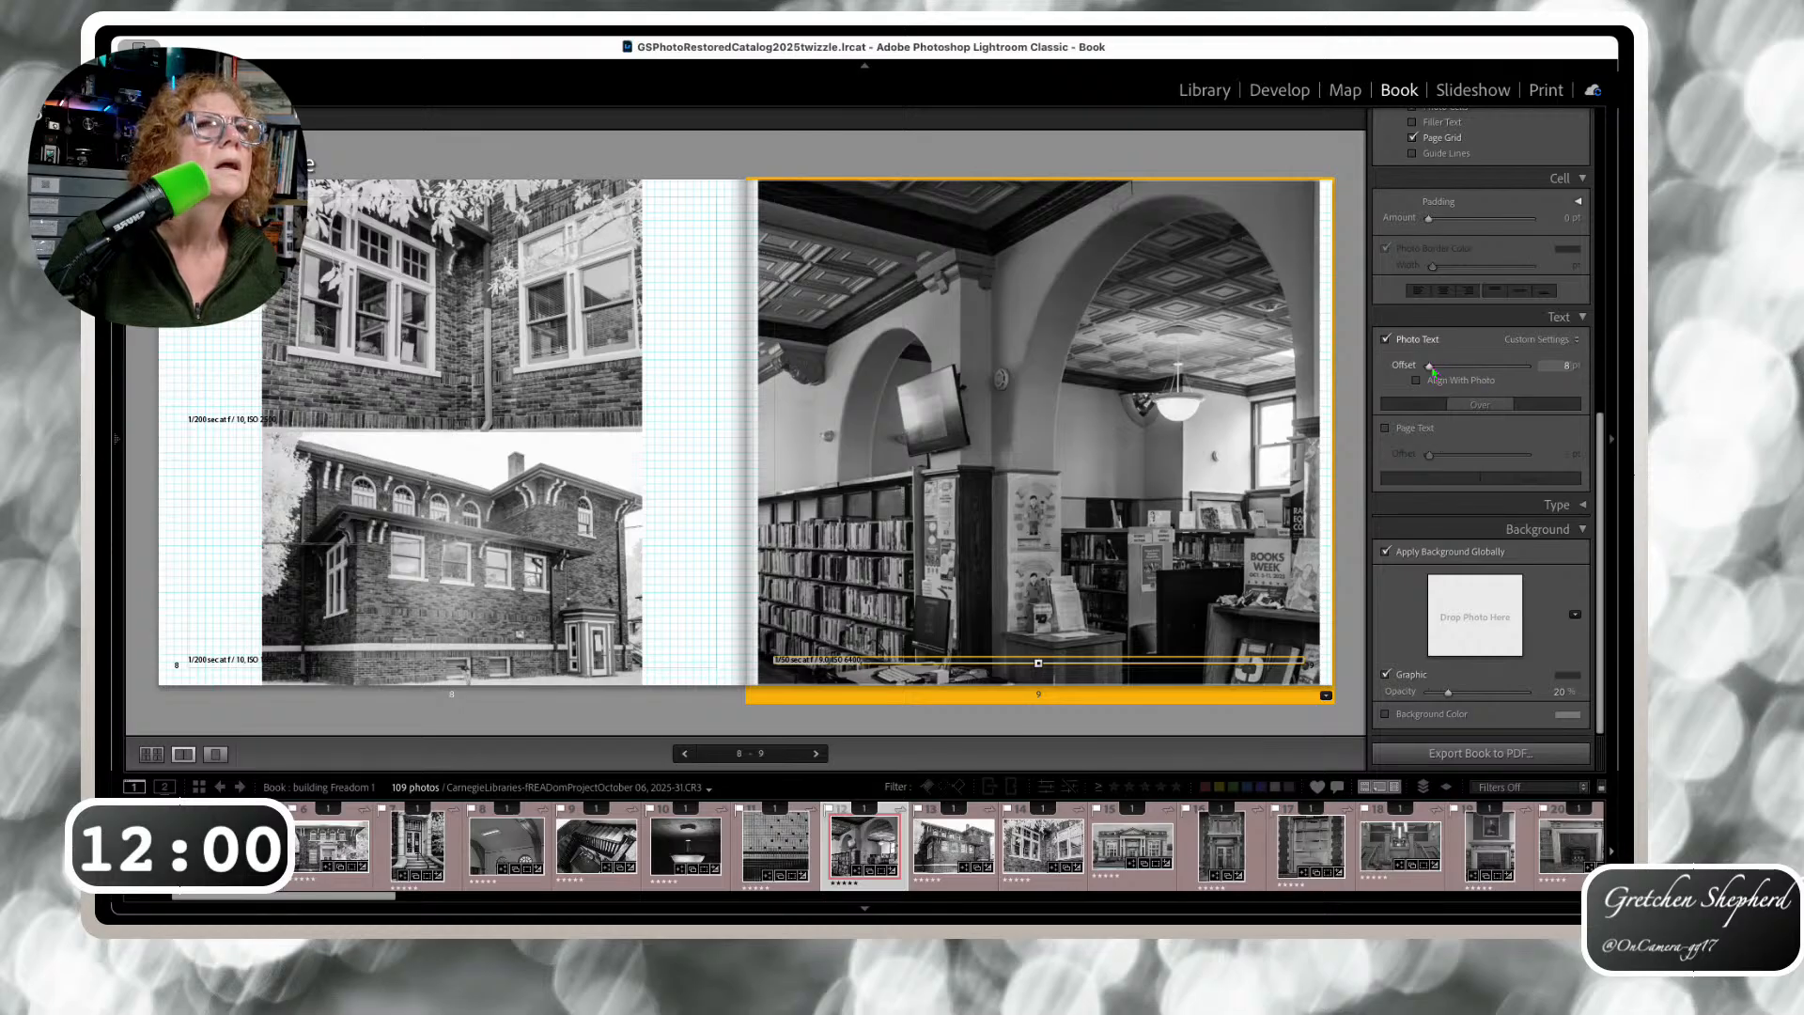
pyautogui.moveTo(1432, 366); pyautogui.dragTo(1433, 366)
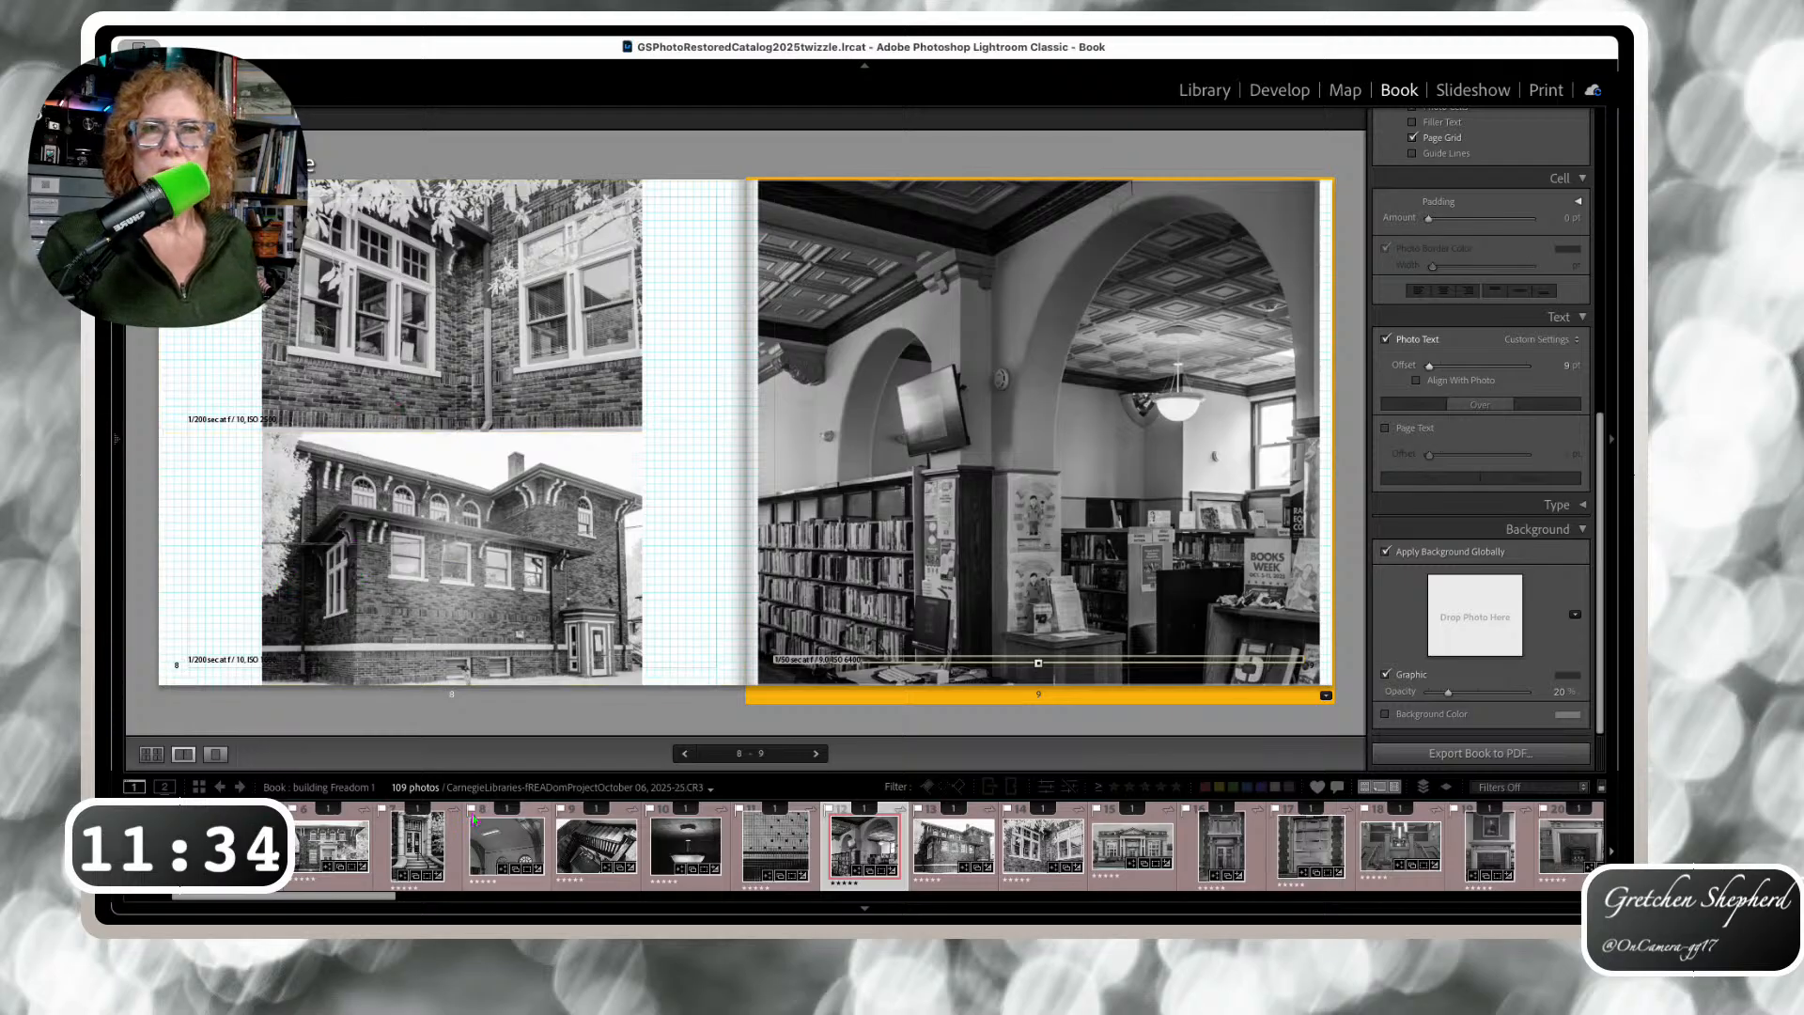
pyautogui.press('Right')
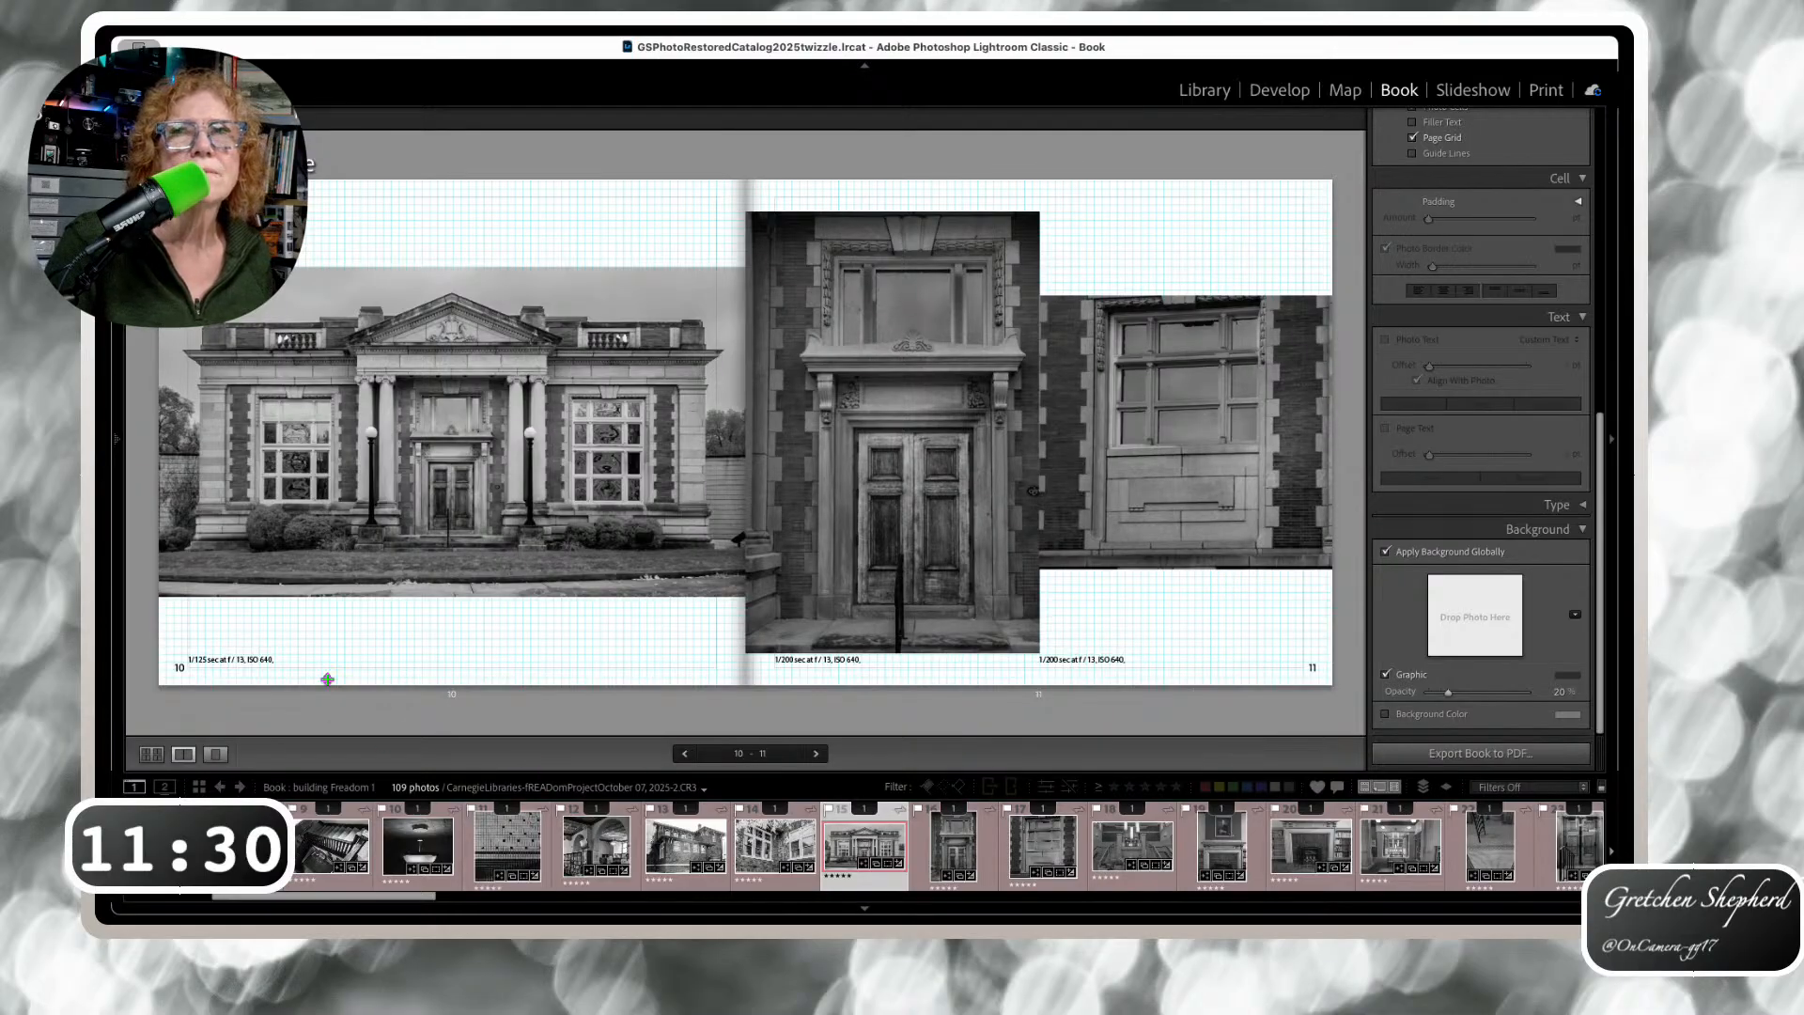
# Raise the page 10 and page 11 captions beneath their photos, setting page 11's caption below its photo
pyautogui.moveTo(316, 660); pyautogui.dragTo(317, 609)
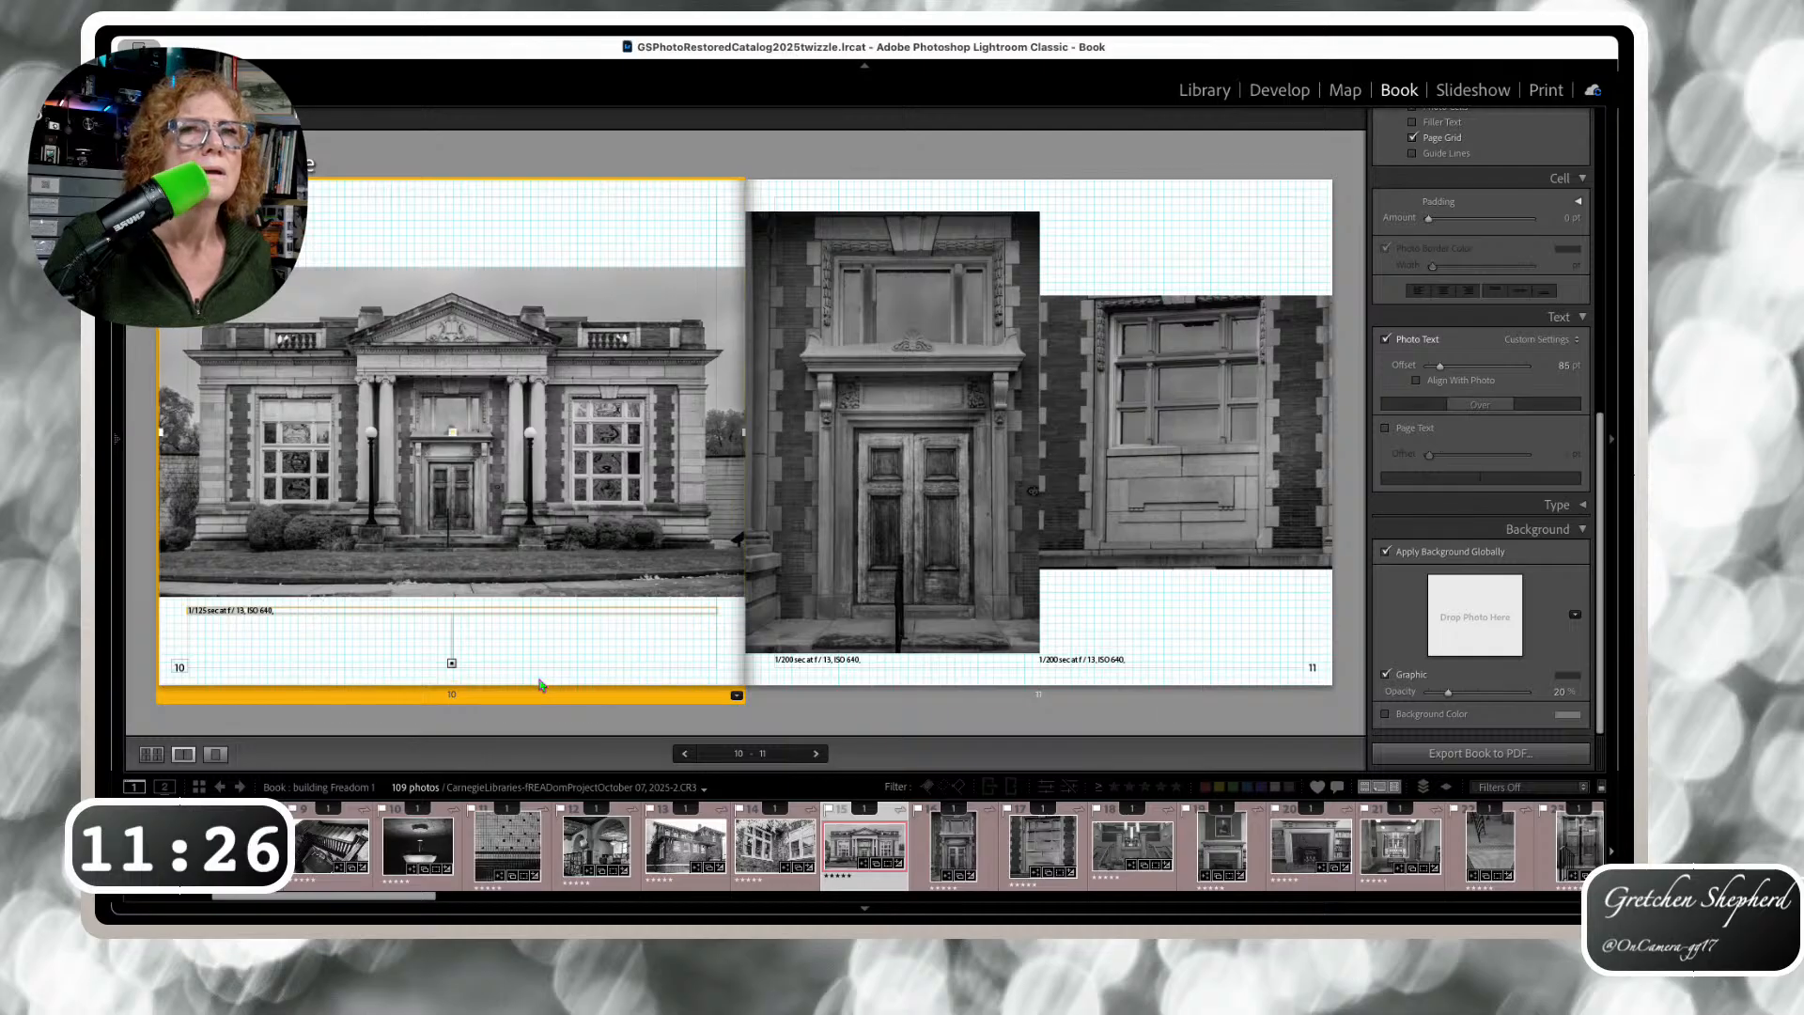
pyautogui.moveTo(1105, 652); pyautogui.dragTo(1112, 575)
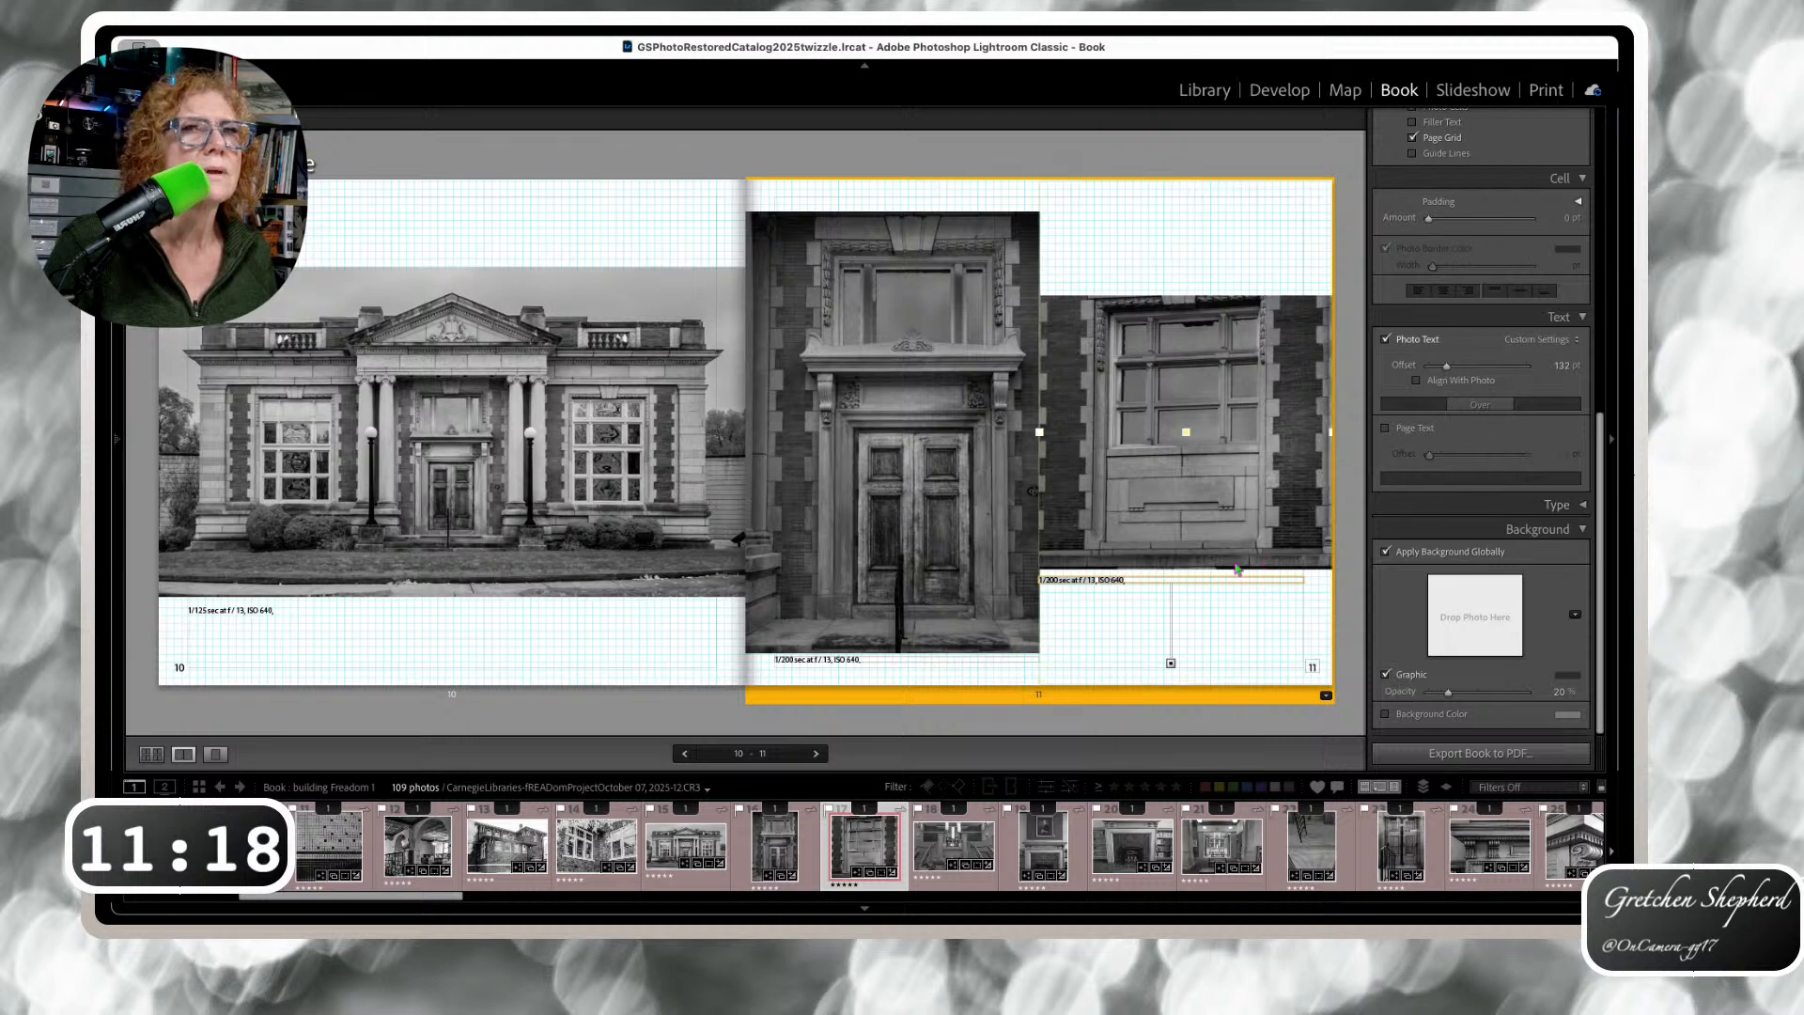
pyautogui.moveTo(1170, 577); pyautogui.dragTo(1181, 574)
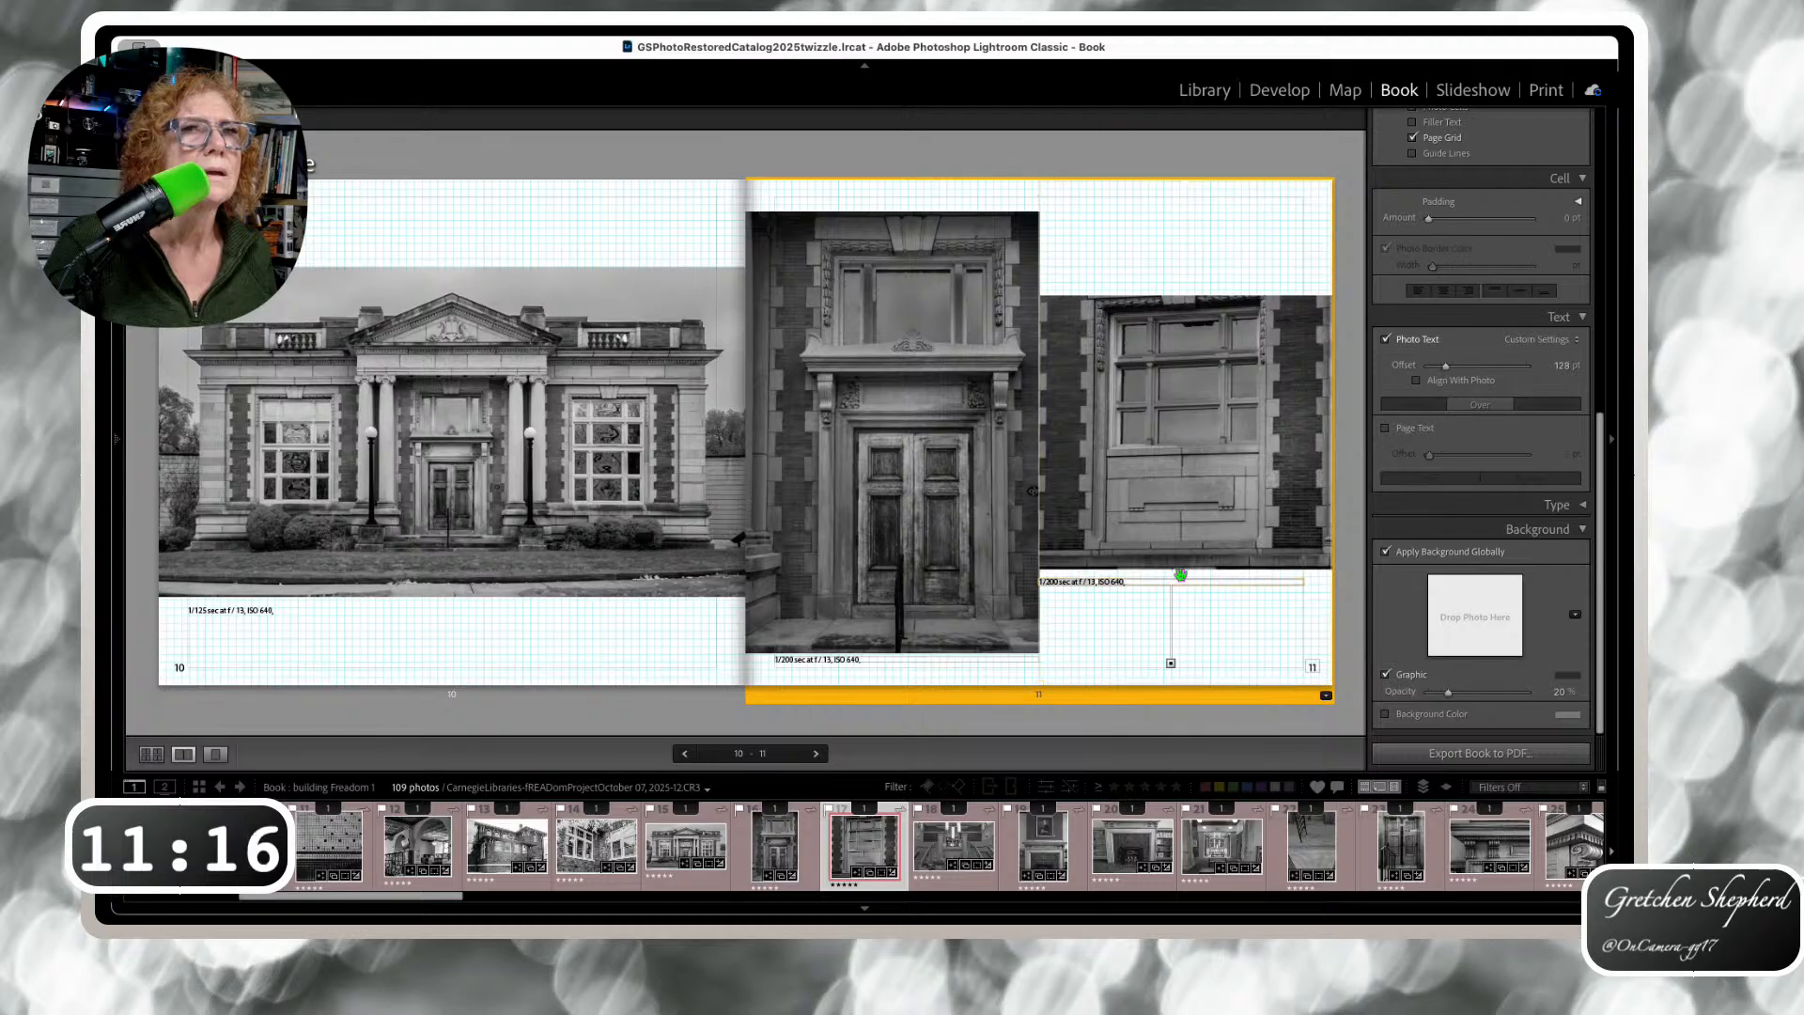
pyautogui.click(1417, 380)
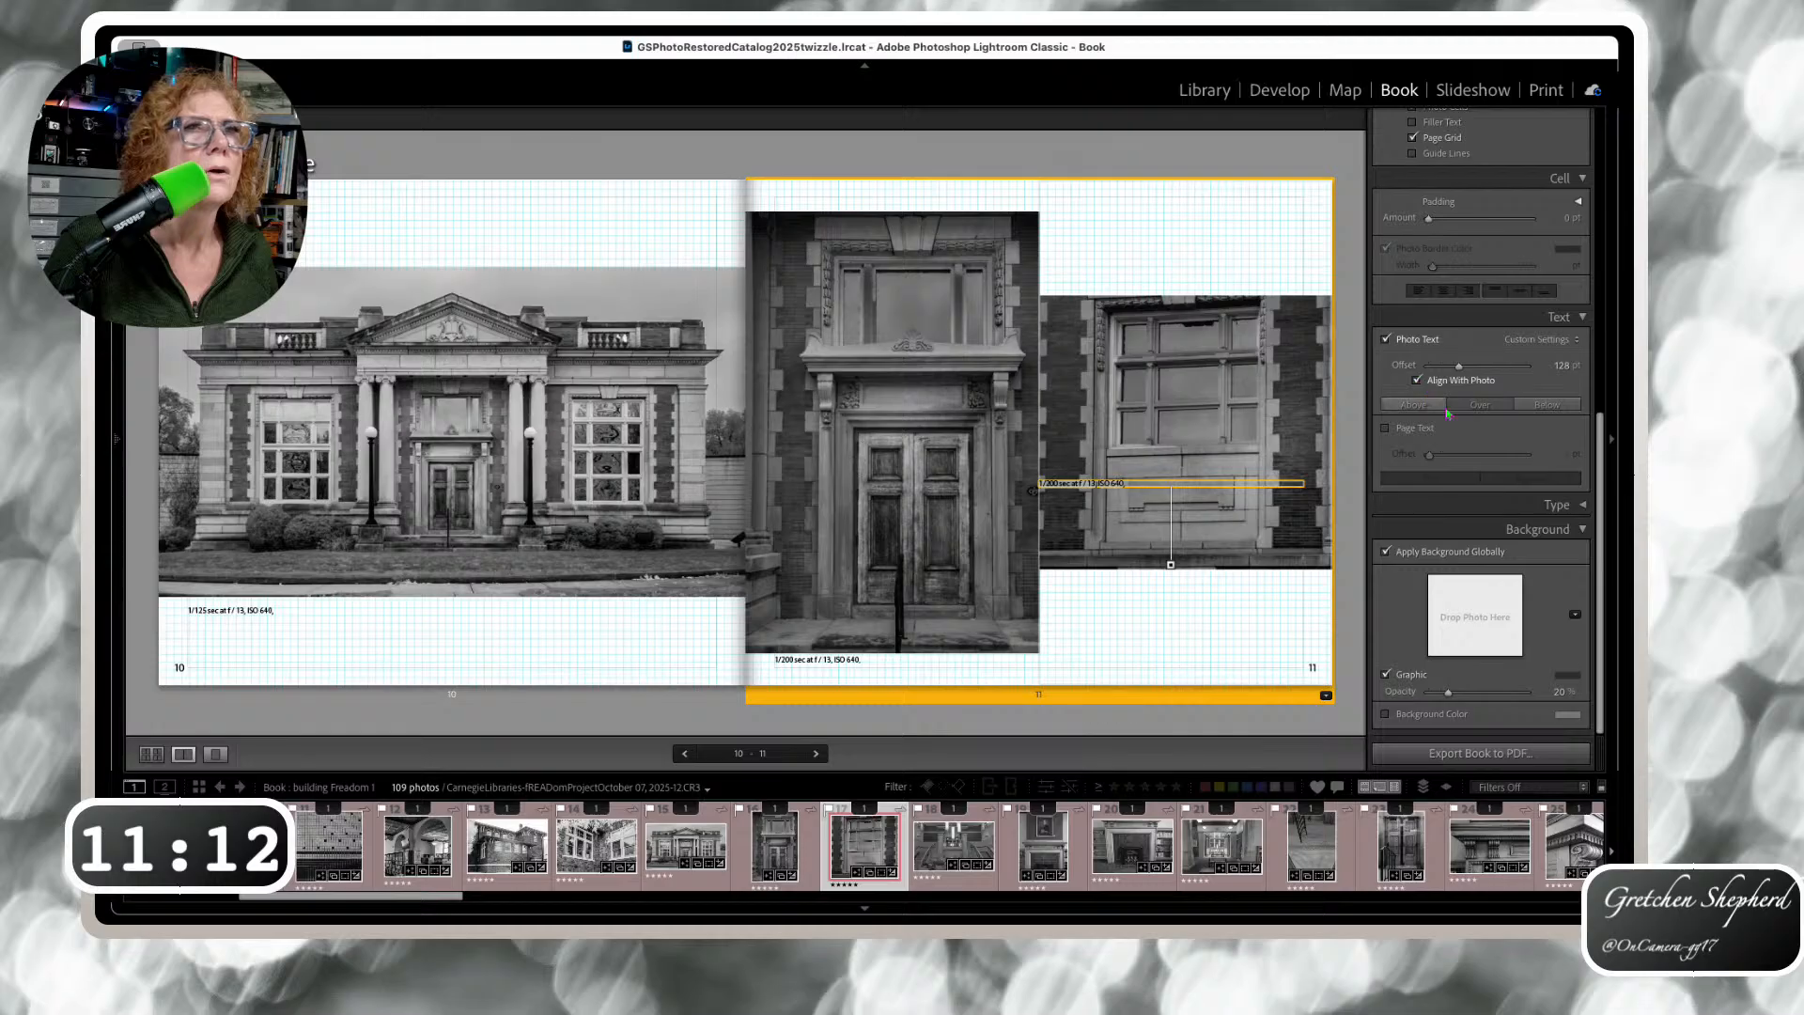
pyautogui.click(1543, 405)
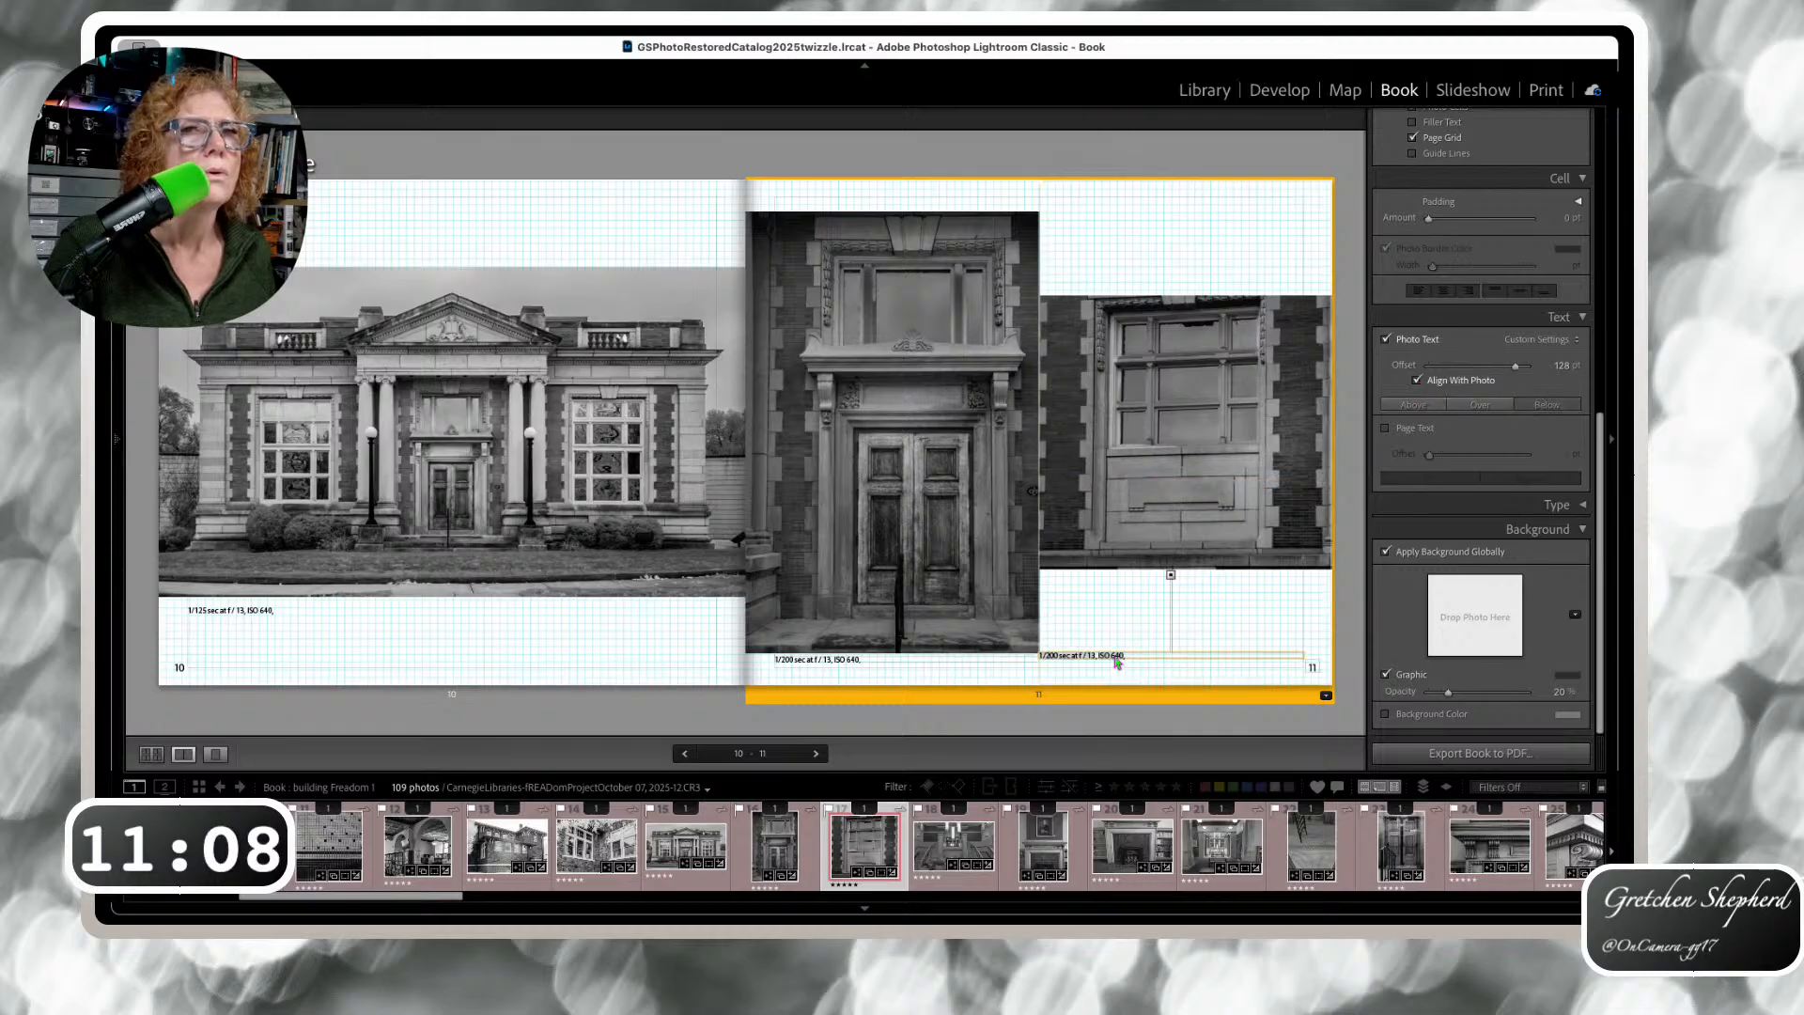
pyautogui.moveTo(1094, 653); pyautogui.dragTo(1104, 578)
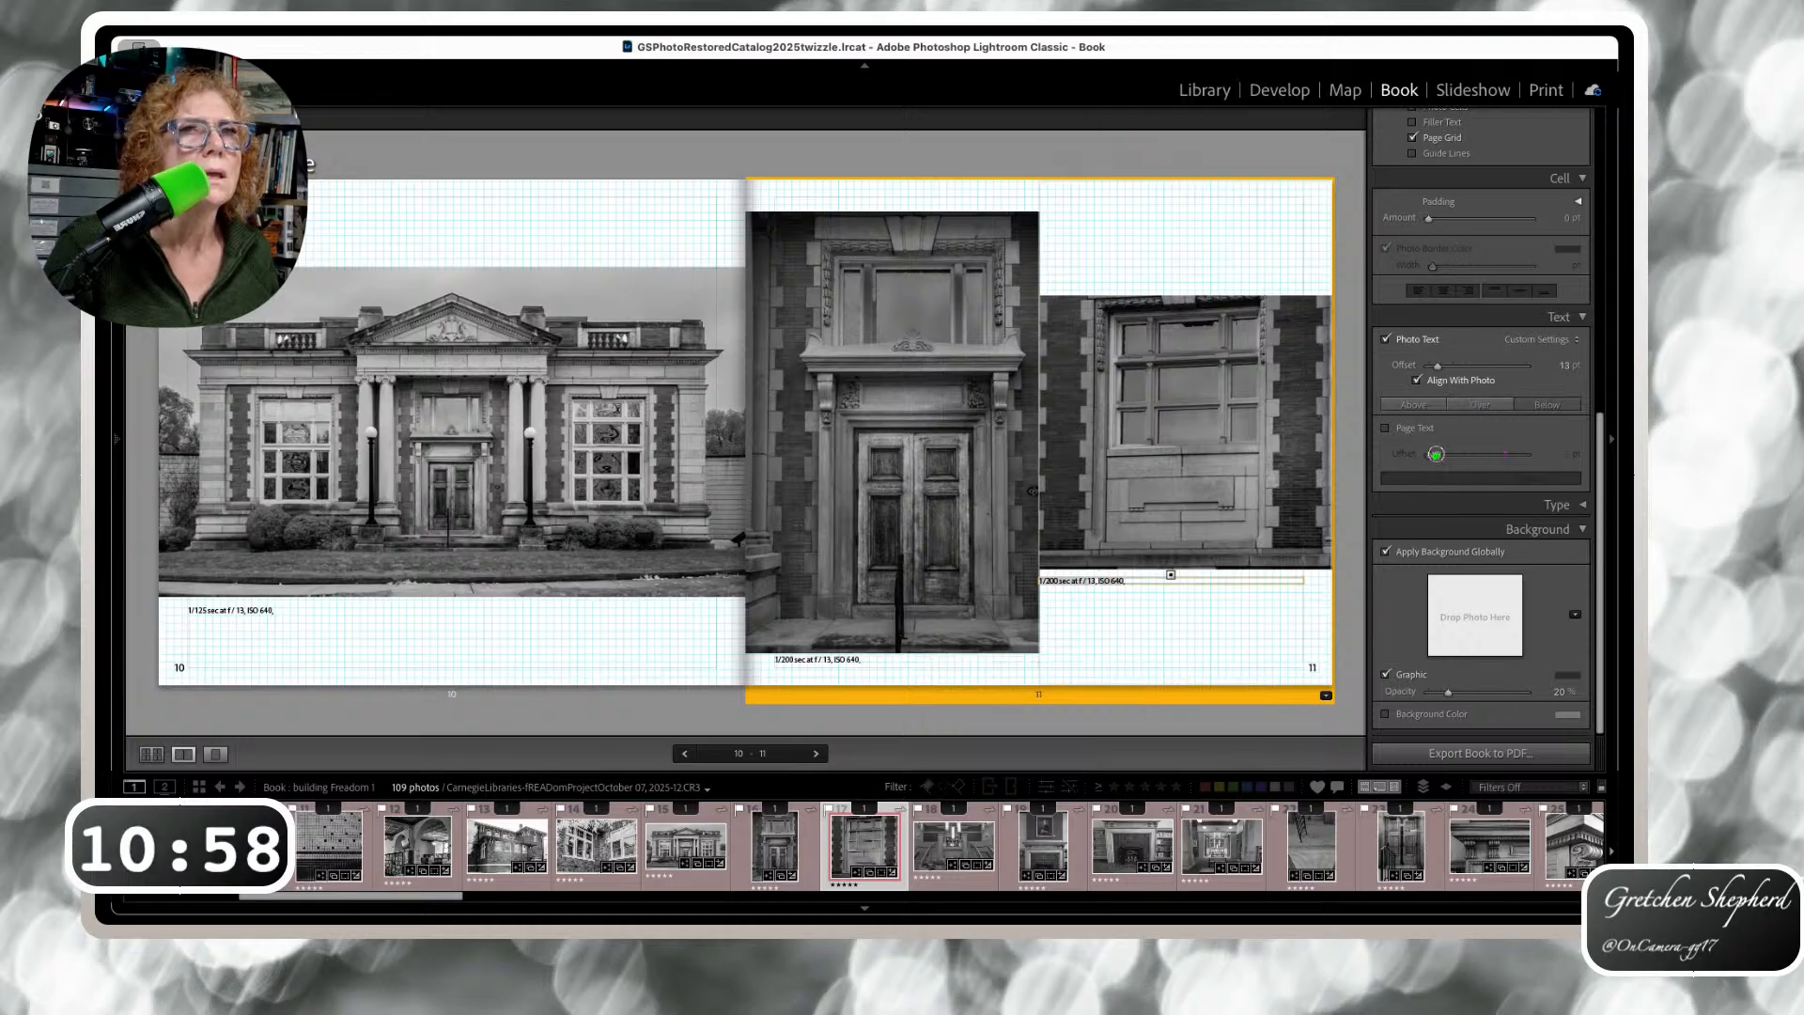
# Add page text to page 11, try repositioning it, then remove it and advance to pages 12–13
pyautogui.click(1386, 429)
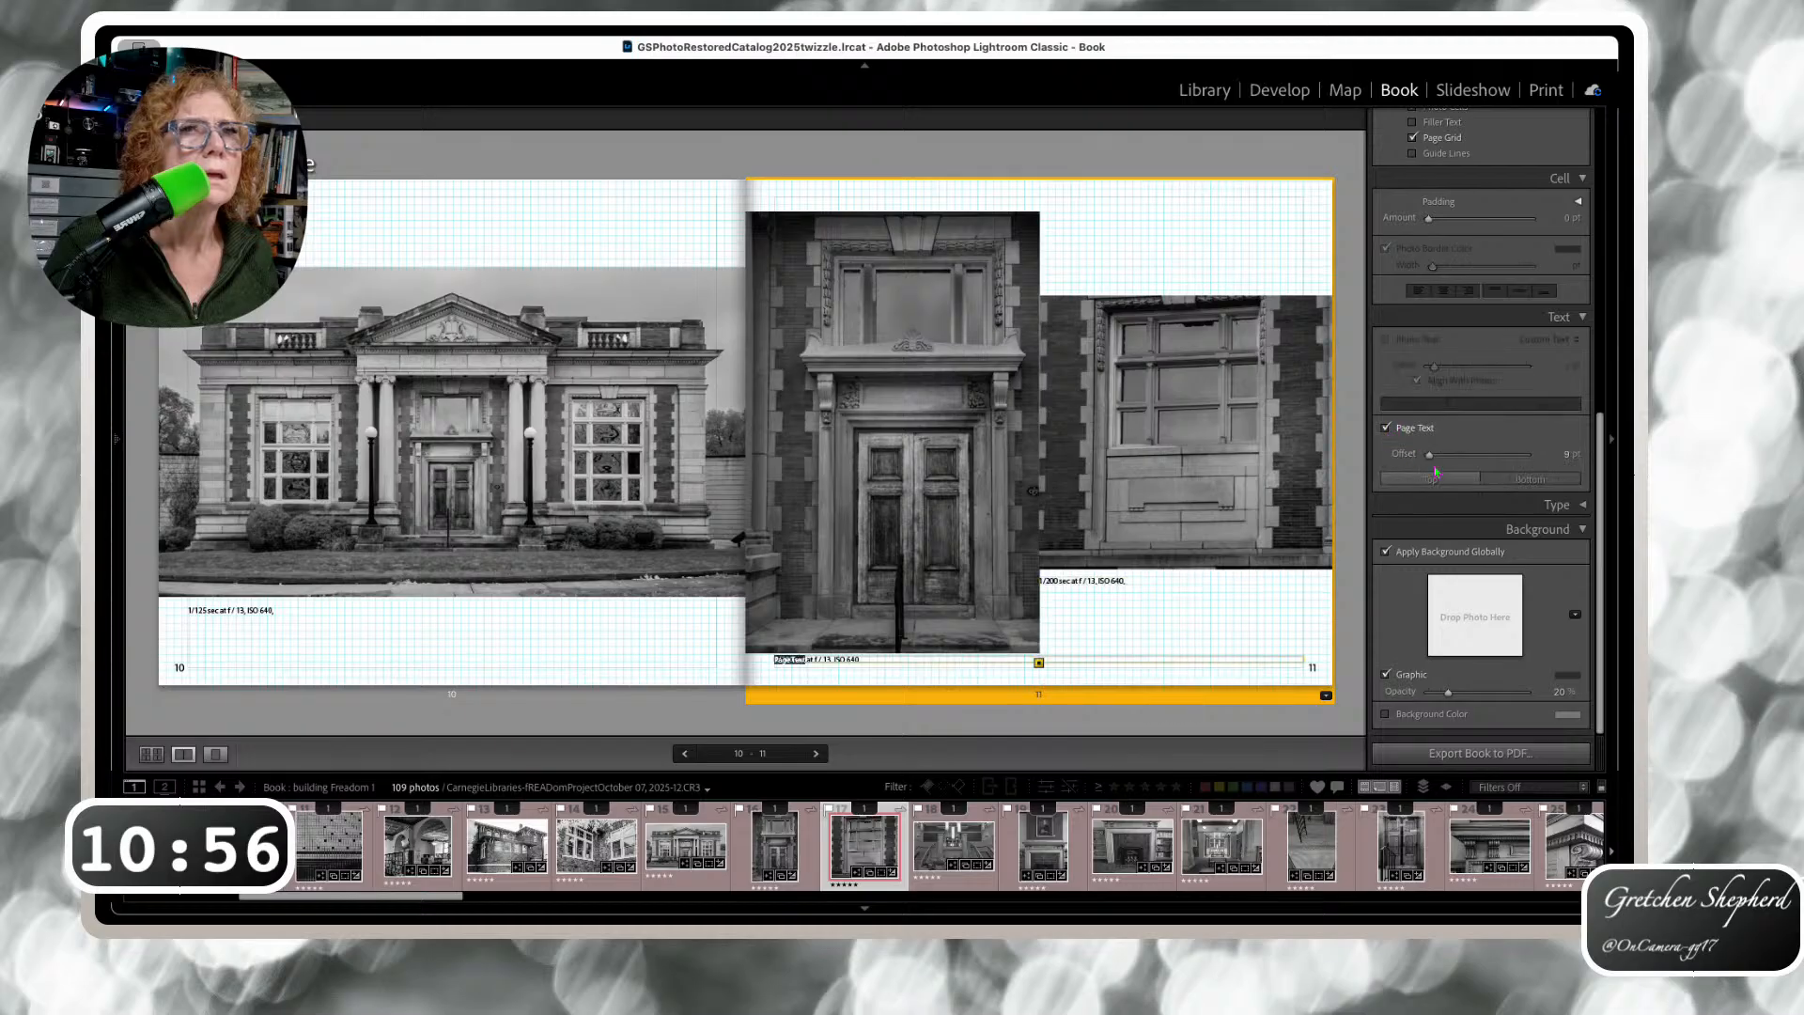
pyautogui.moveTo(1430, 456); pyautogui.dragTo(1410, 455)
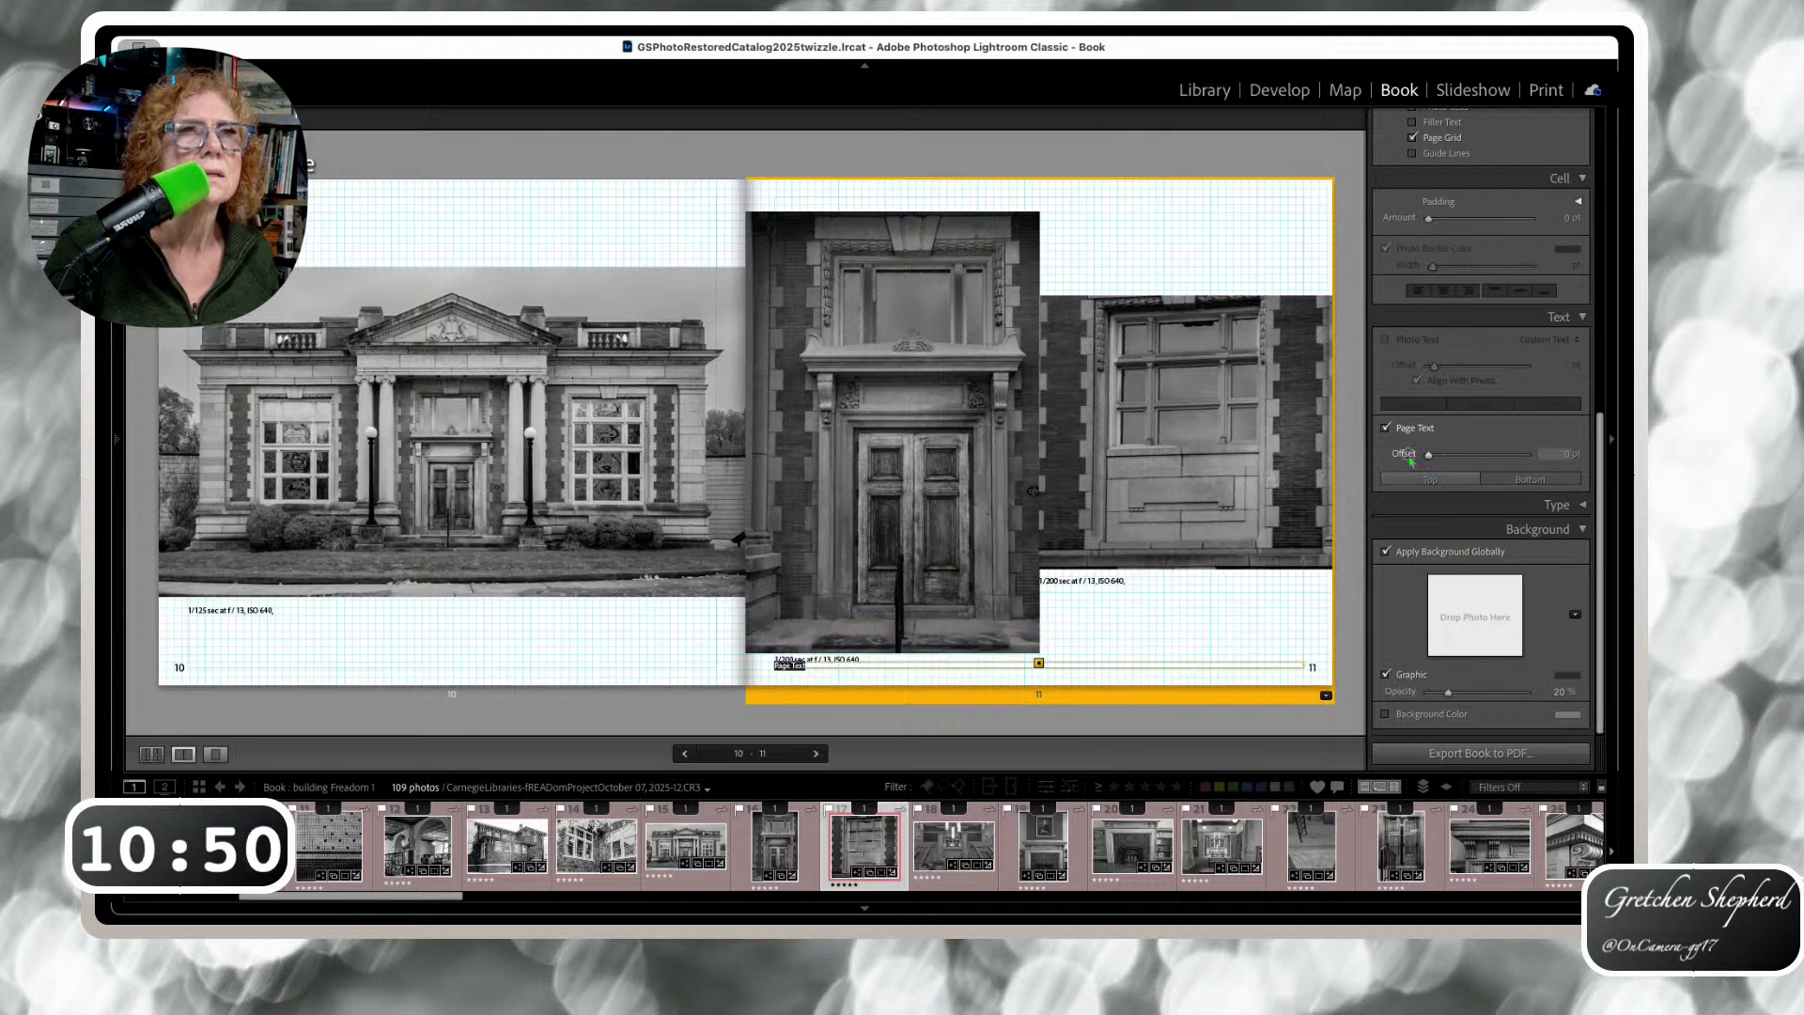
pyautogui.click(1386, 428)
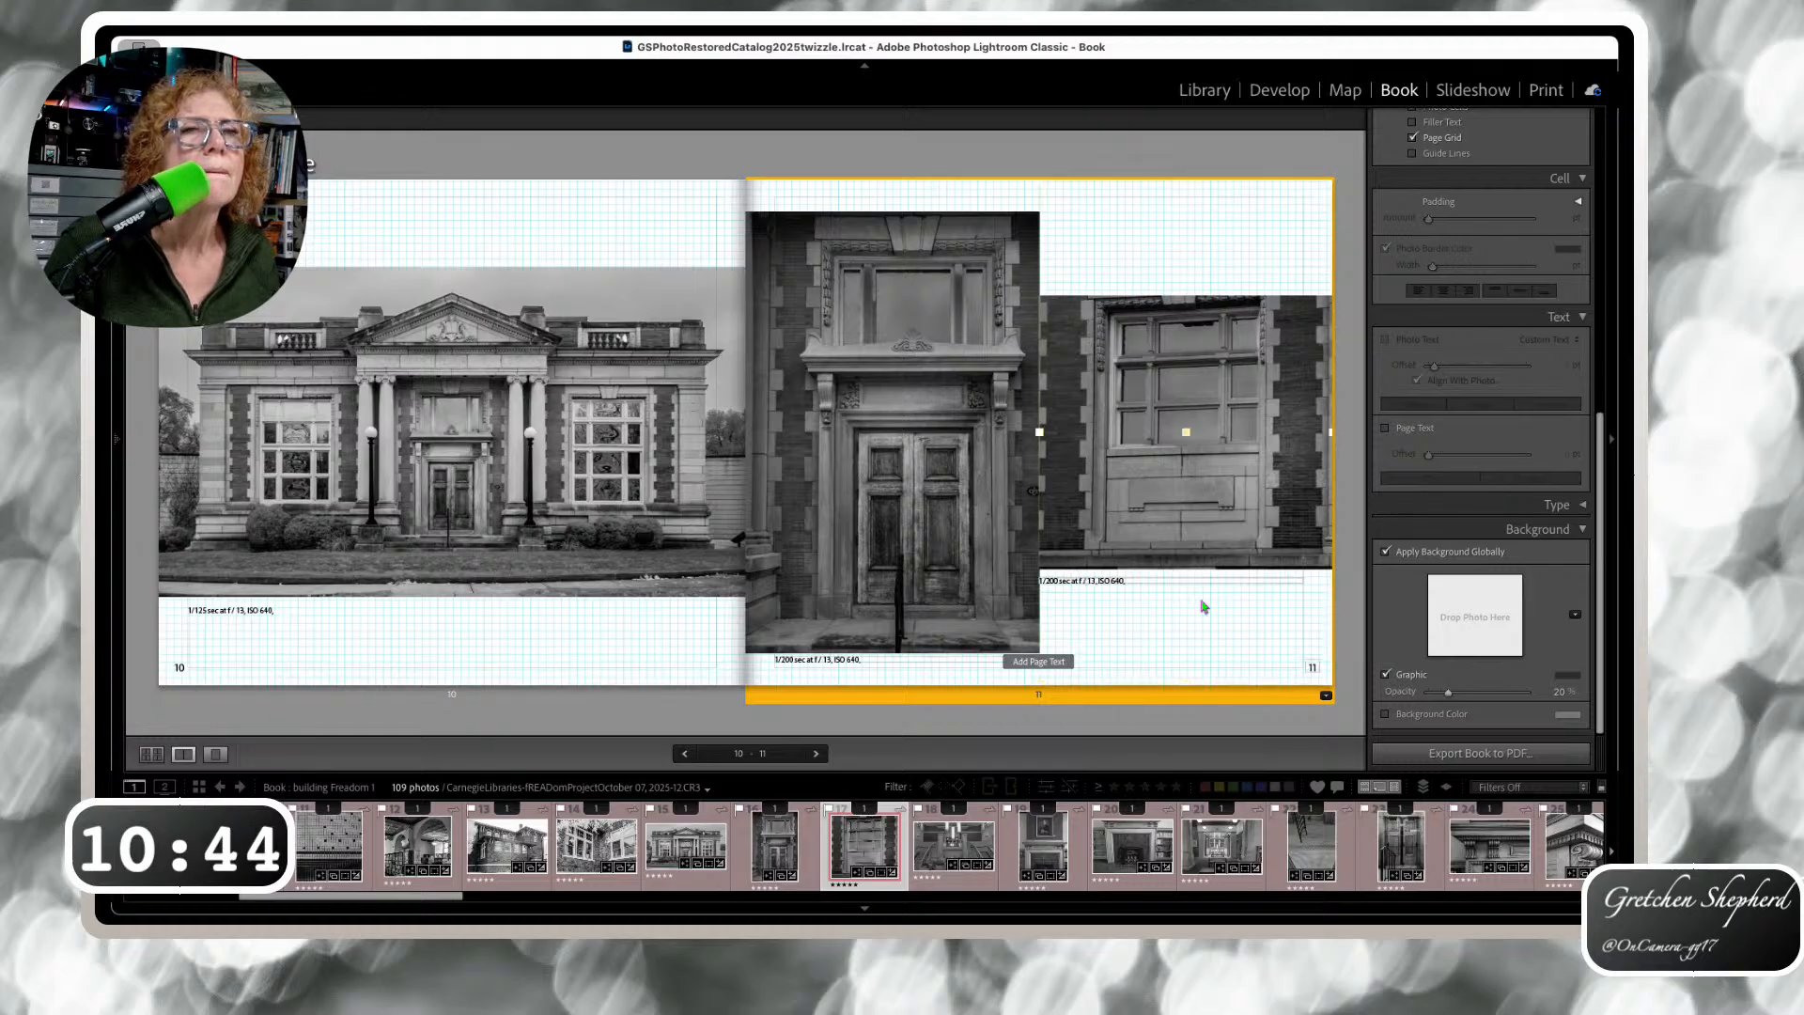
pyautogui.press('Right')
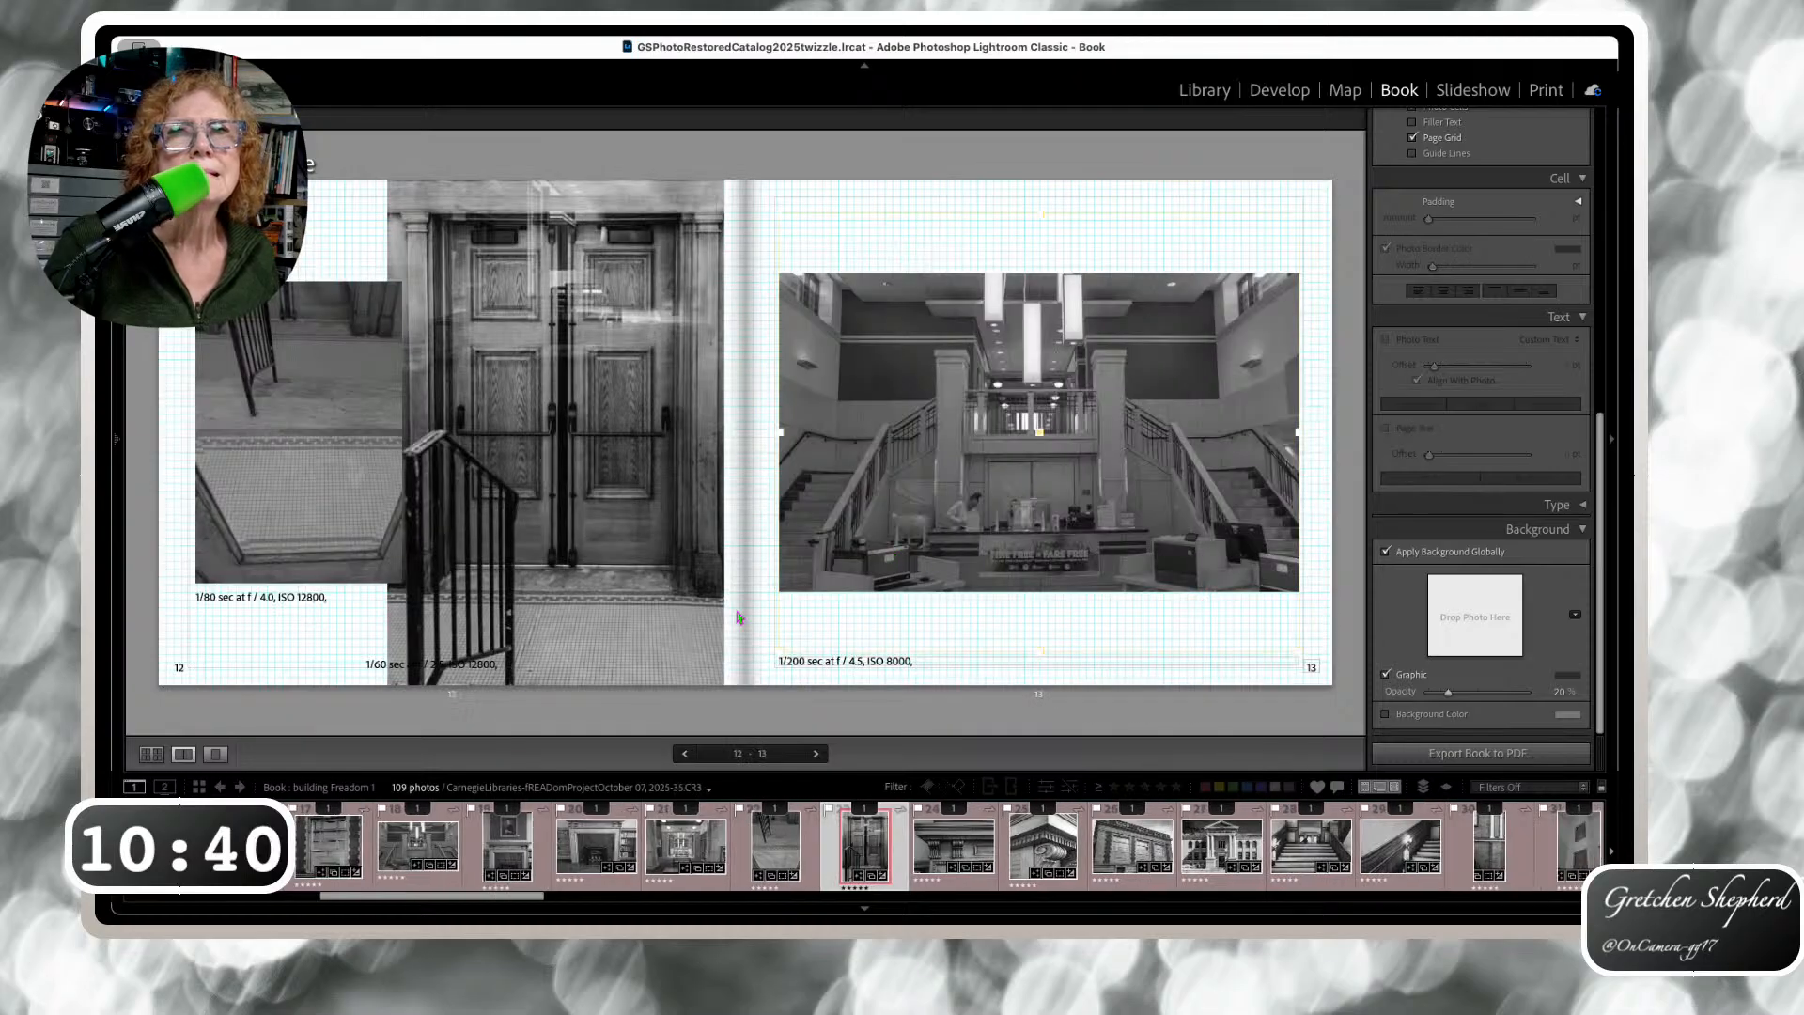
# Raise the page 12 '1/60 sec' caption so it sits just beneath its photo
pyautogui.click(484, 659)
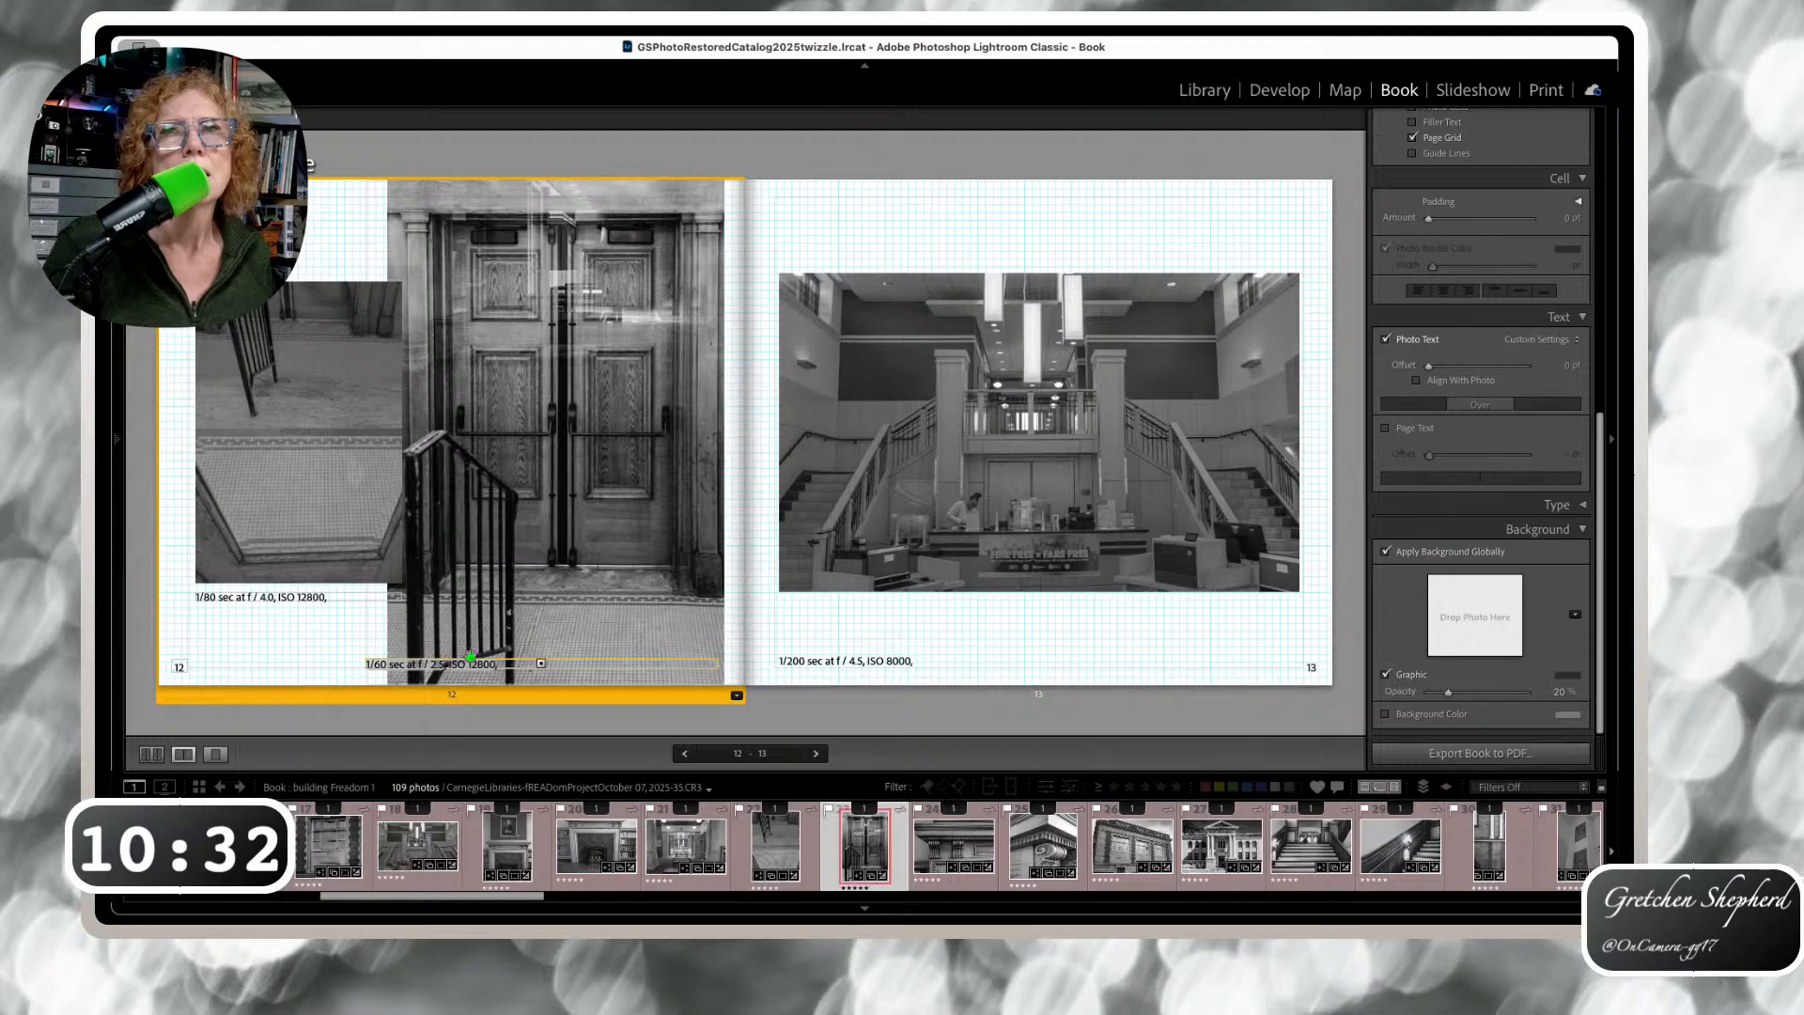
pyautogui.moveTo(370, 658); pyautogui.dragTo(345, 658)
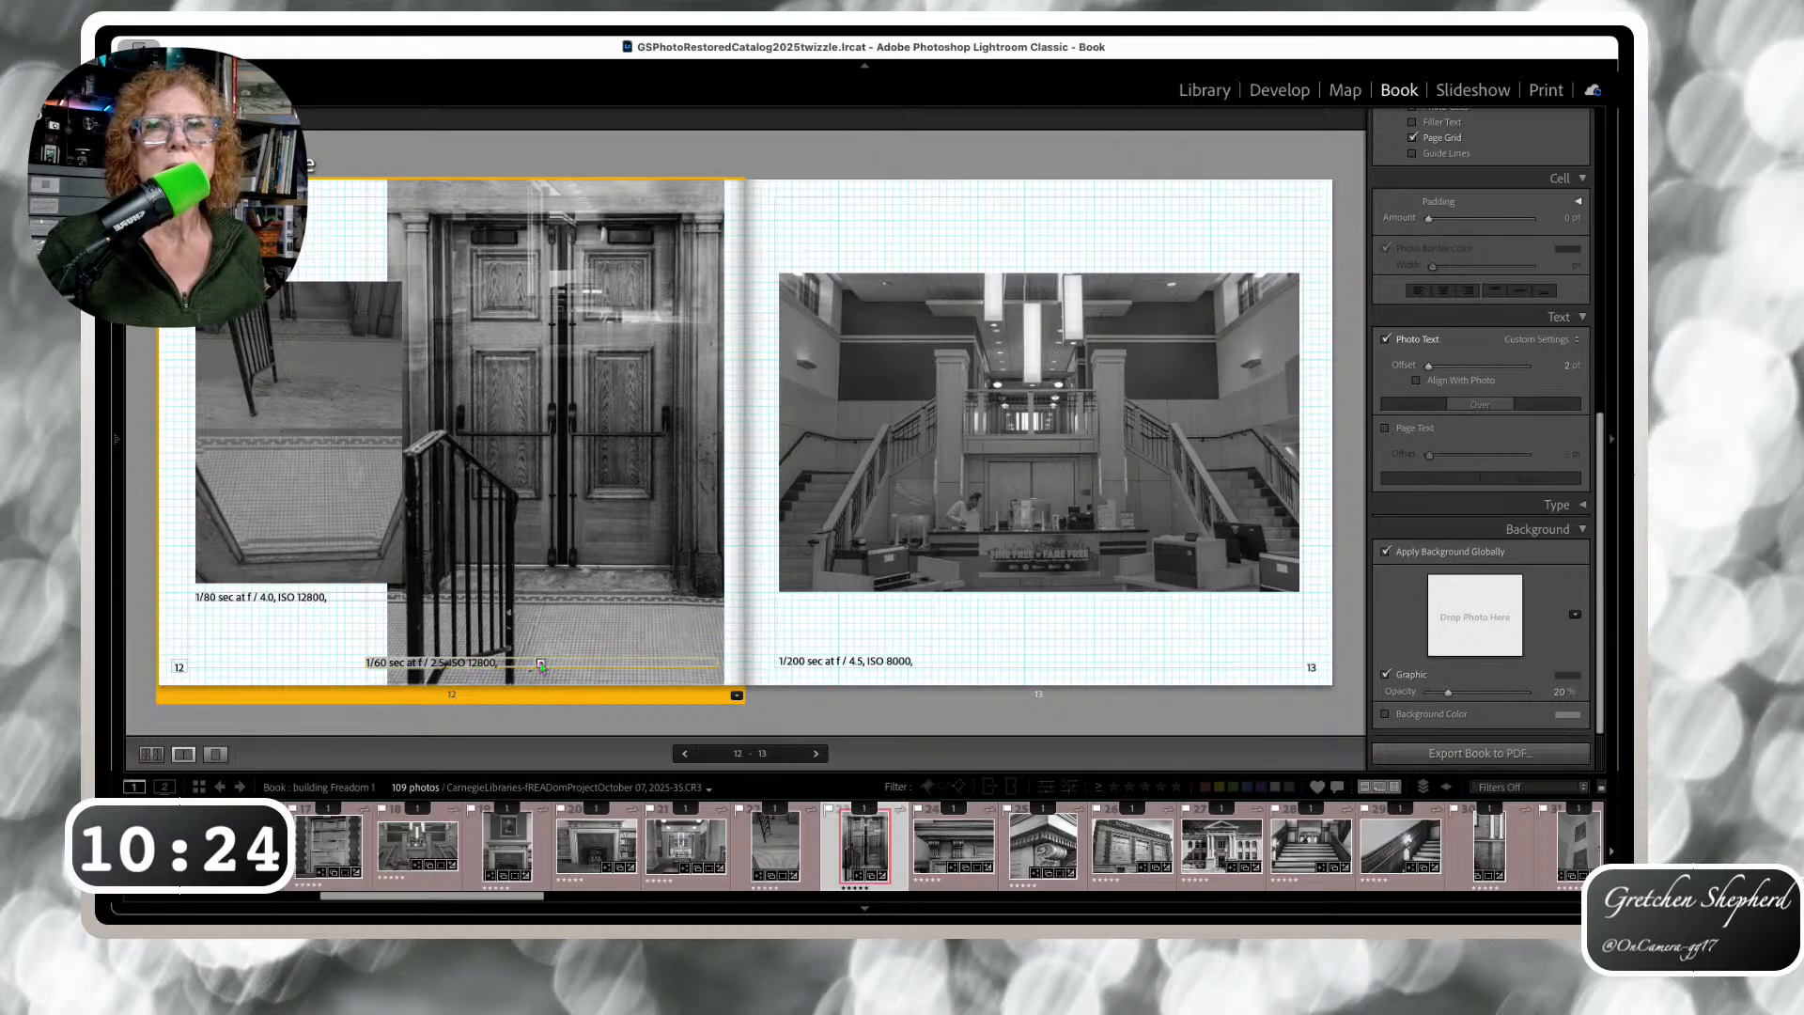
pyautogui.moveTo(539, 657); pyautogui.dragTo(495, 649)
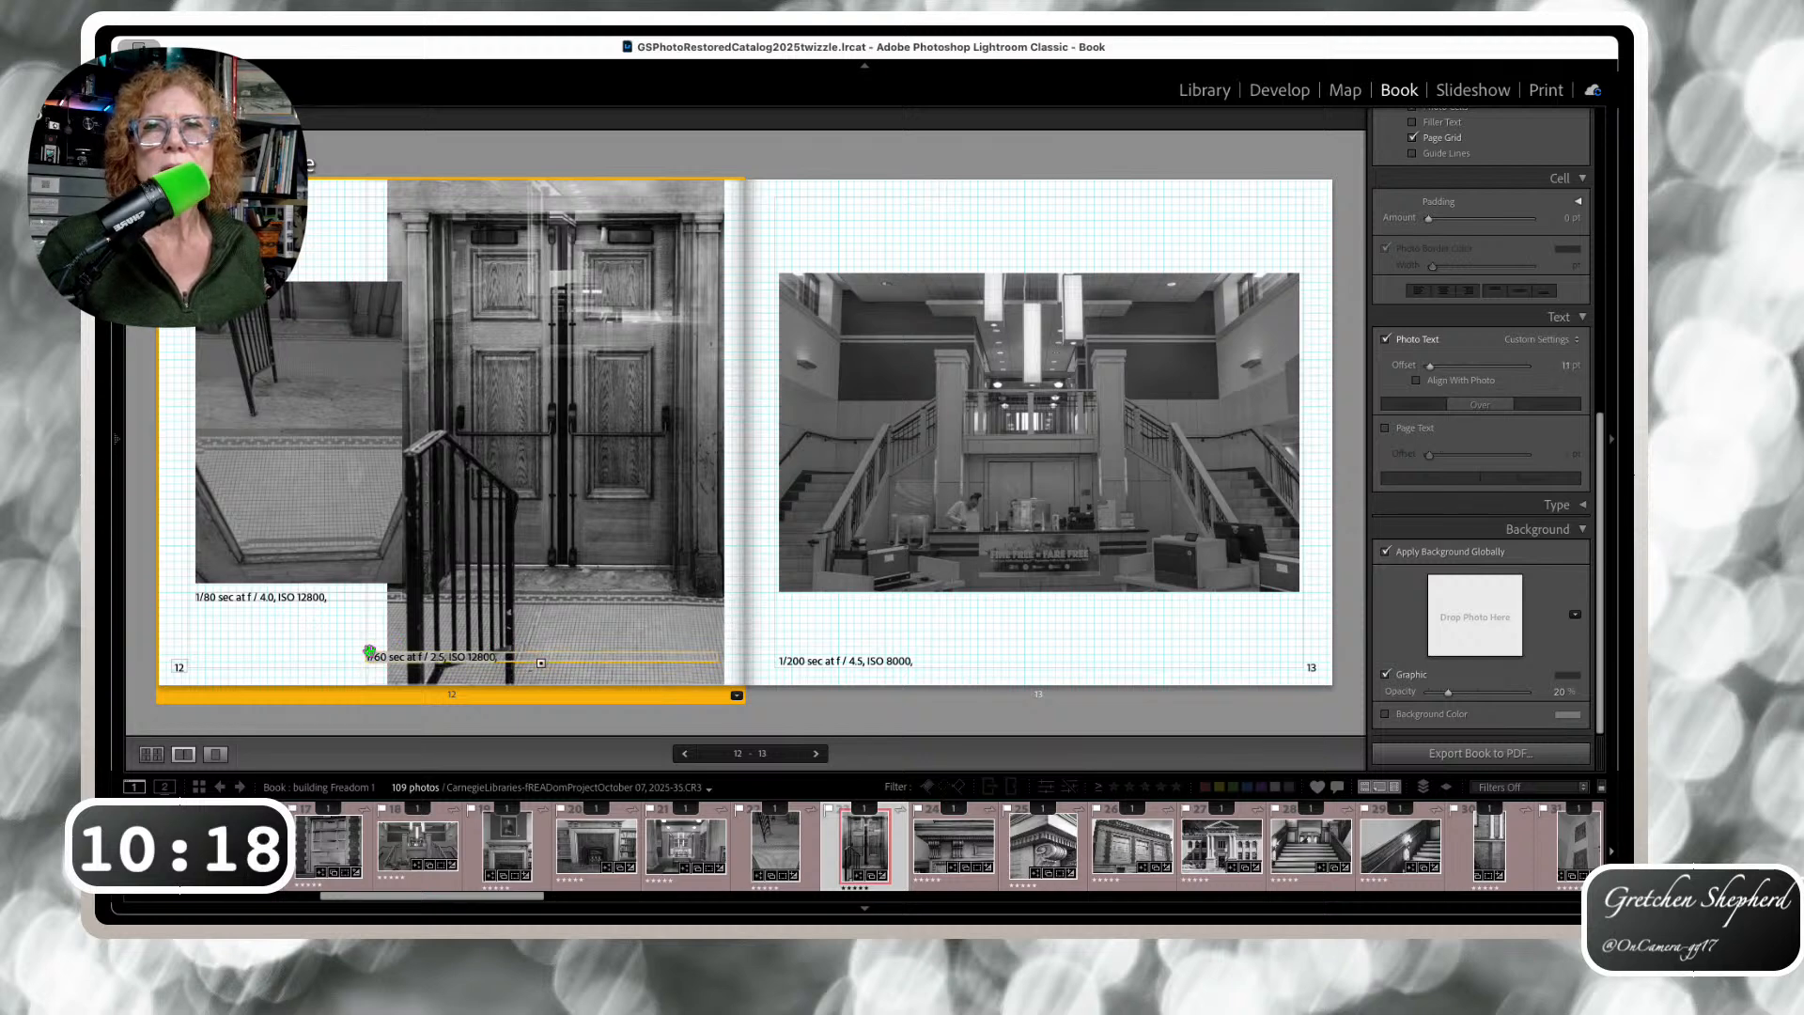
pyautogui.moveTo(368, 651); pyautogui.dragTo(317, 649)
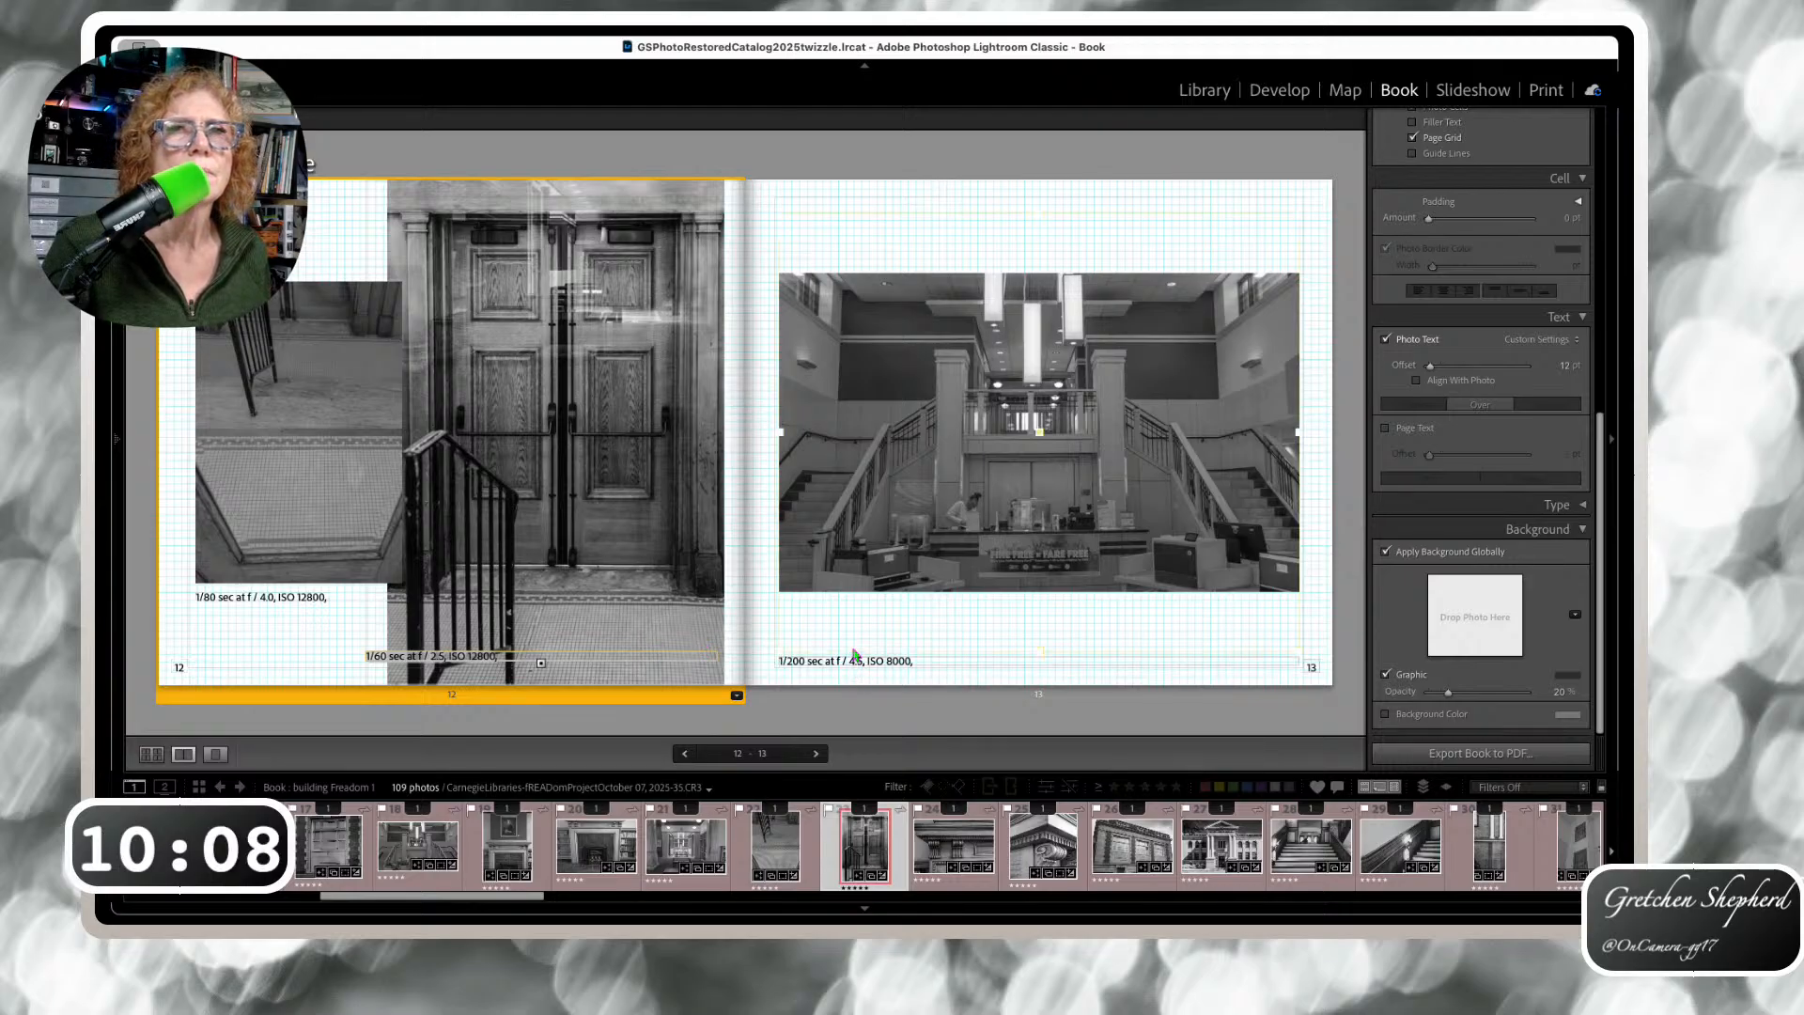
# Move the page 13 and page 14 captions up under their photos, page 14 offset 123 pt
pyautogui.moveTo(852, 657); pyautogui.dragTo(853, 607)
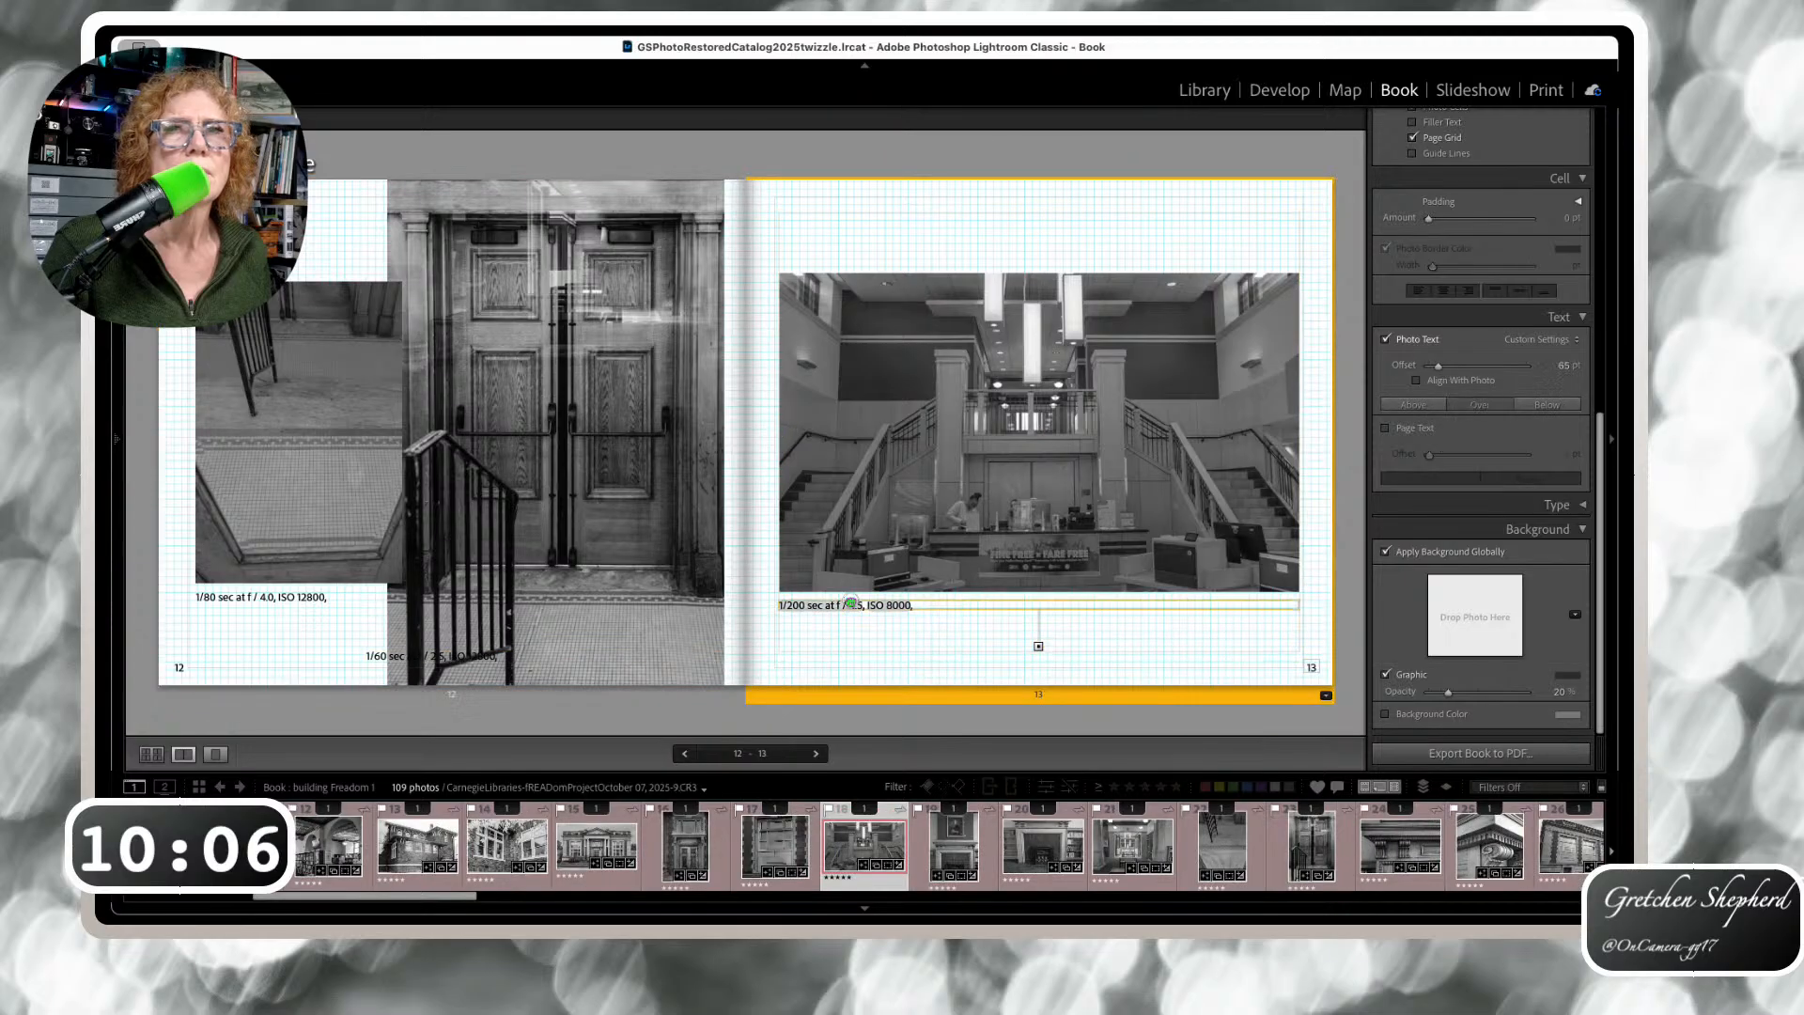
pyautogui.press('super+Right')
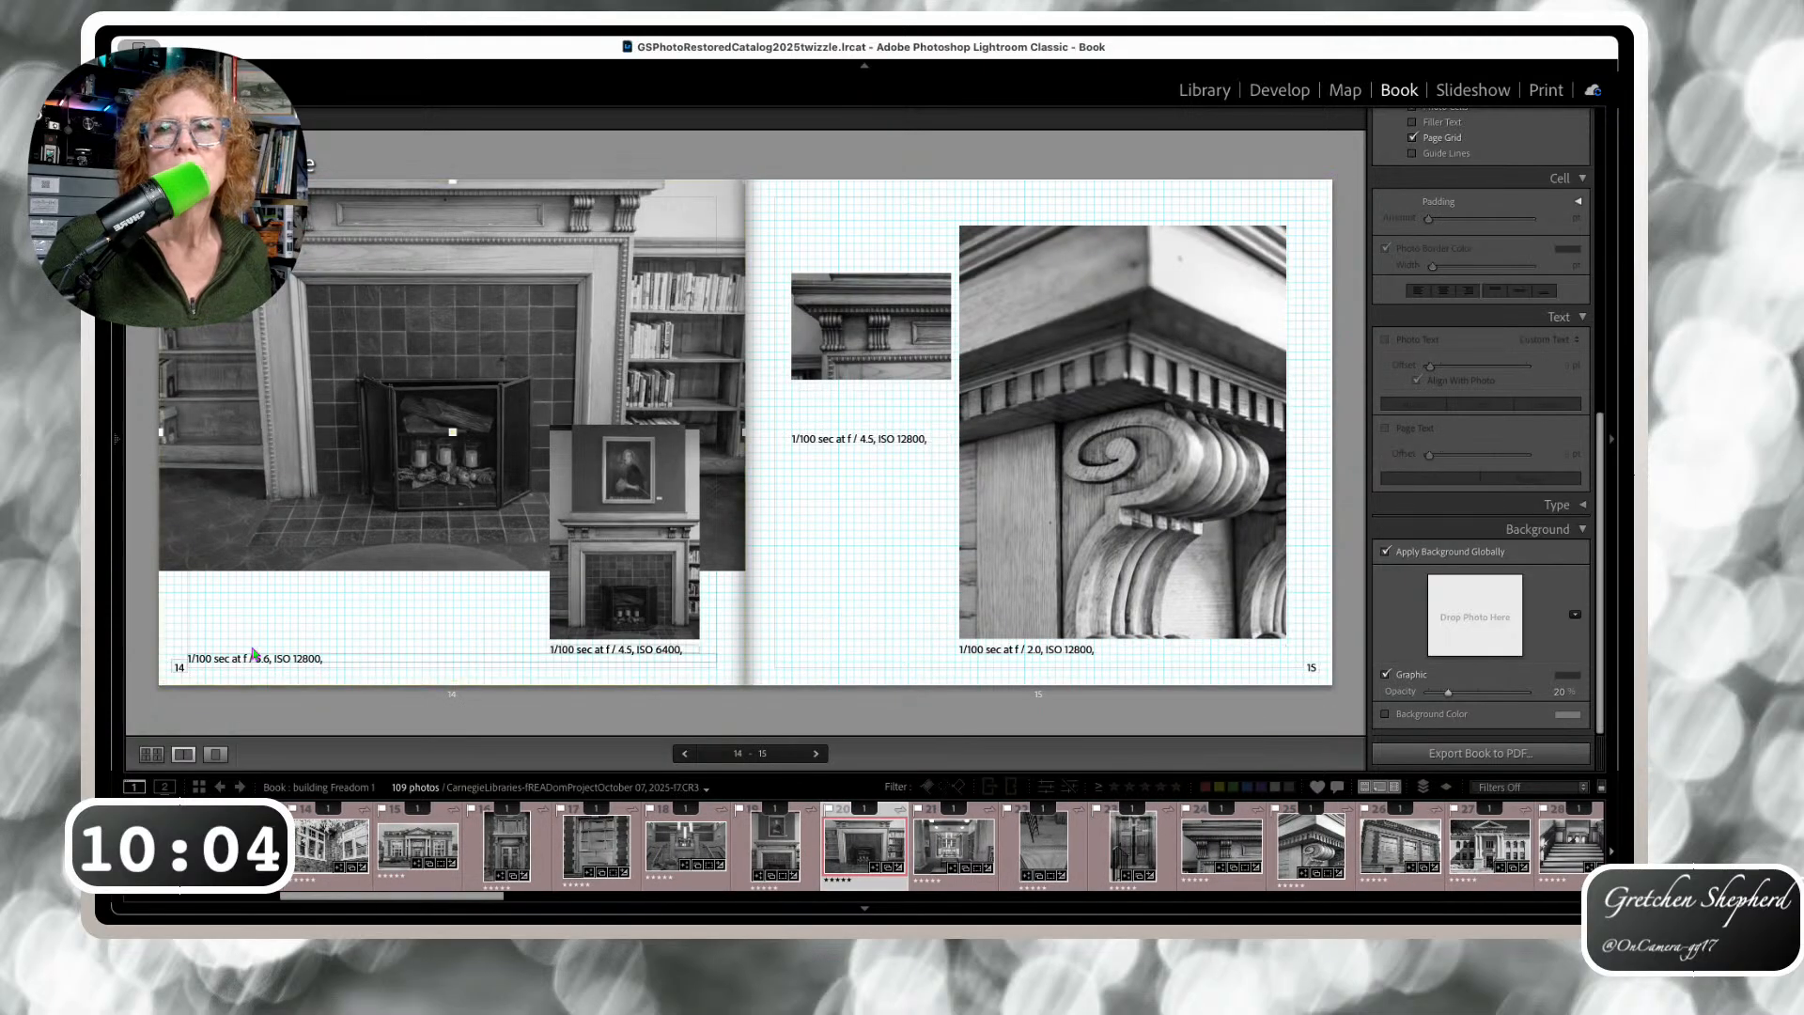
pyautogui.moveTo(259, 660); pyautogui.dragTo(259, 580)
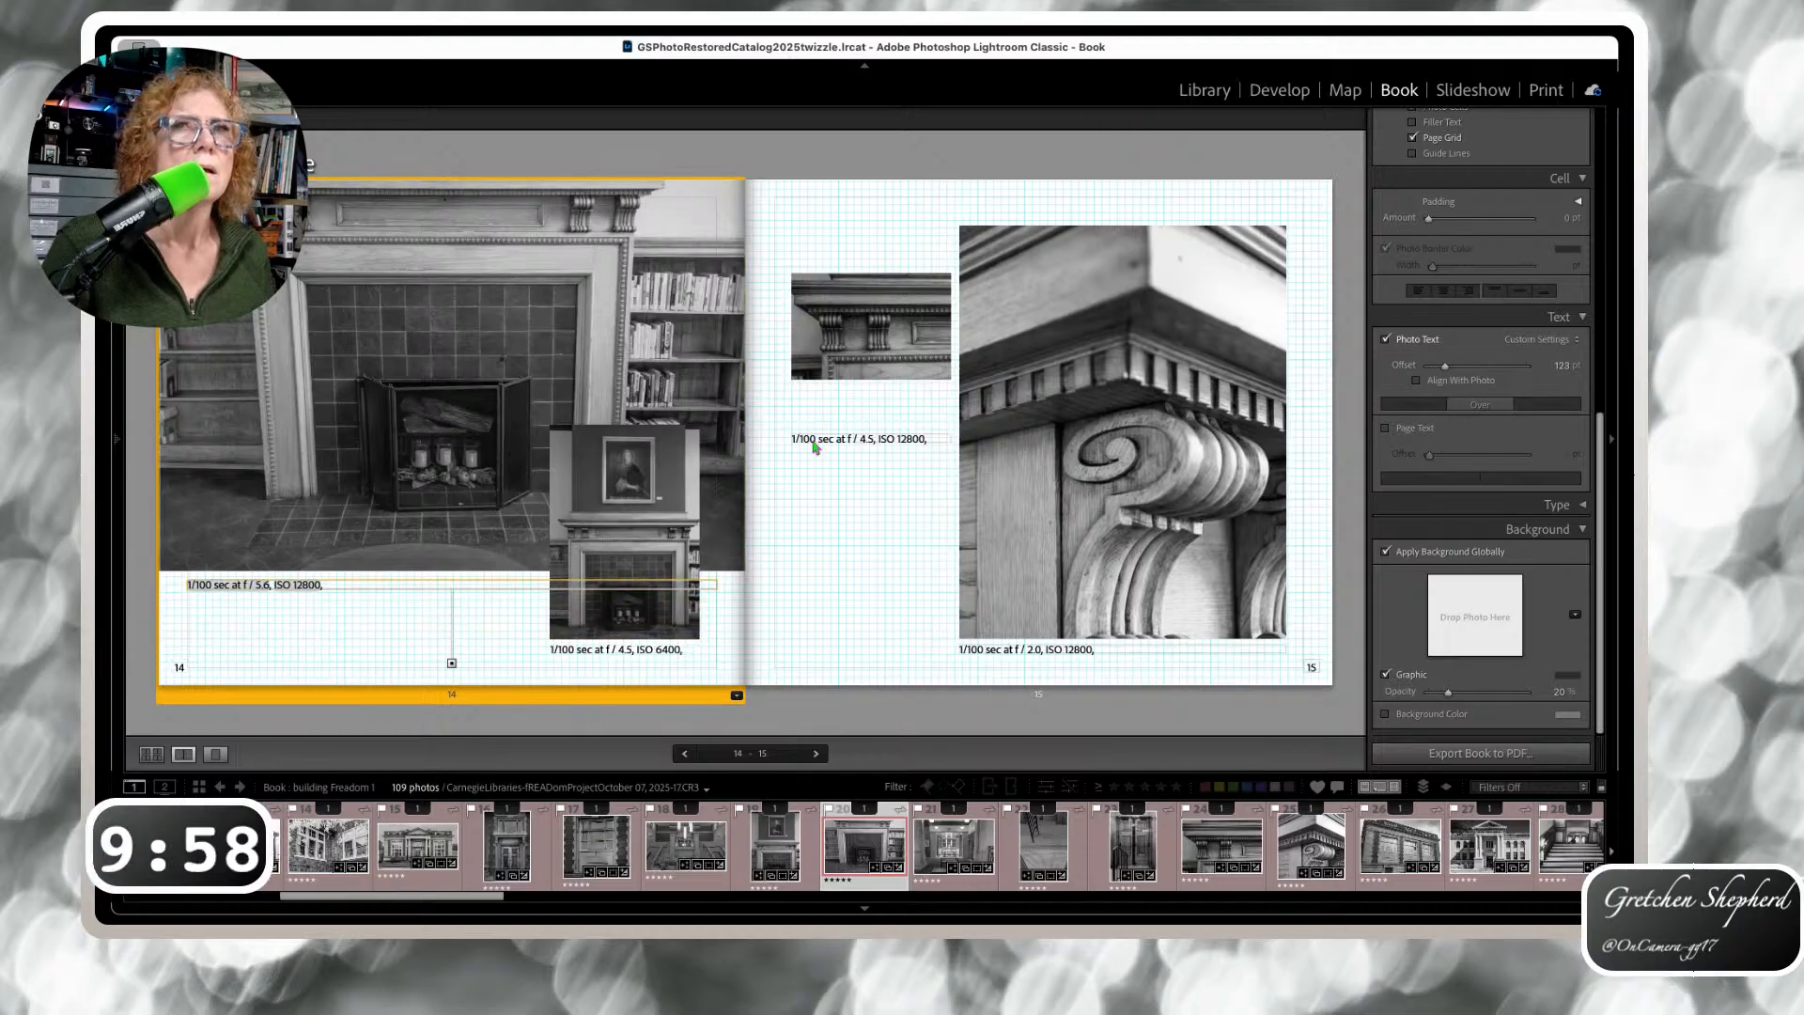
# Move the page 15 top photo's caption up directly under its photo
pyautogui.click(845, 439)
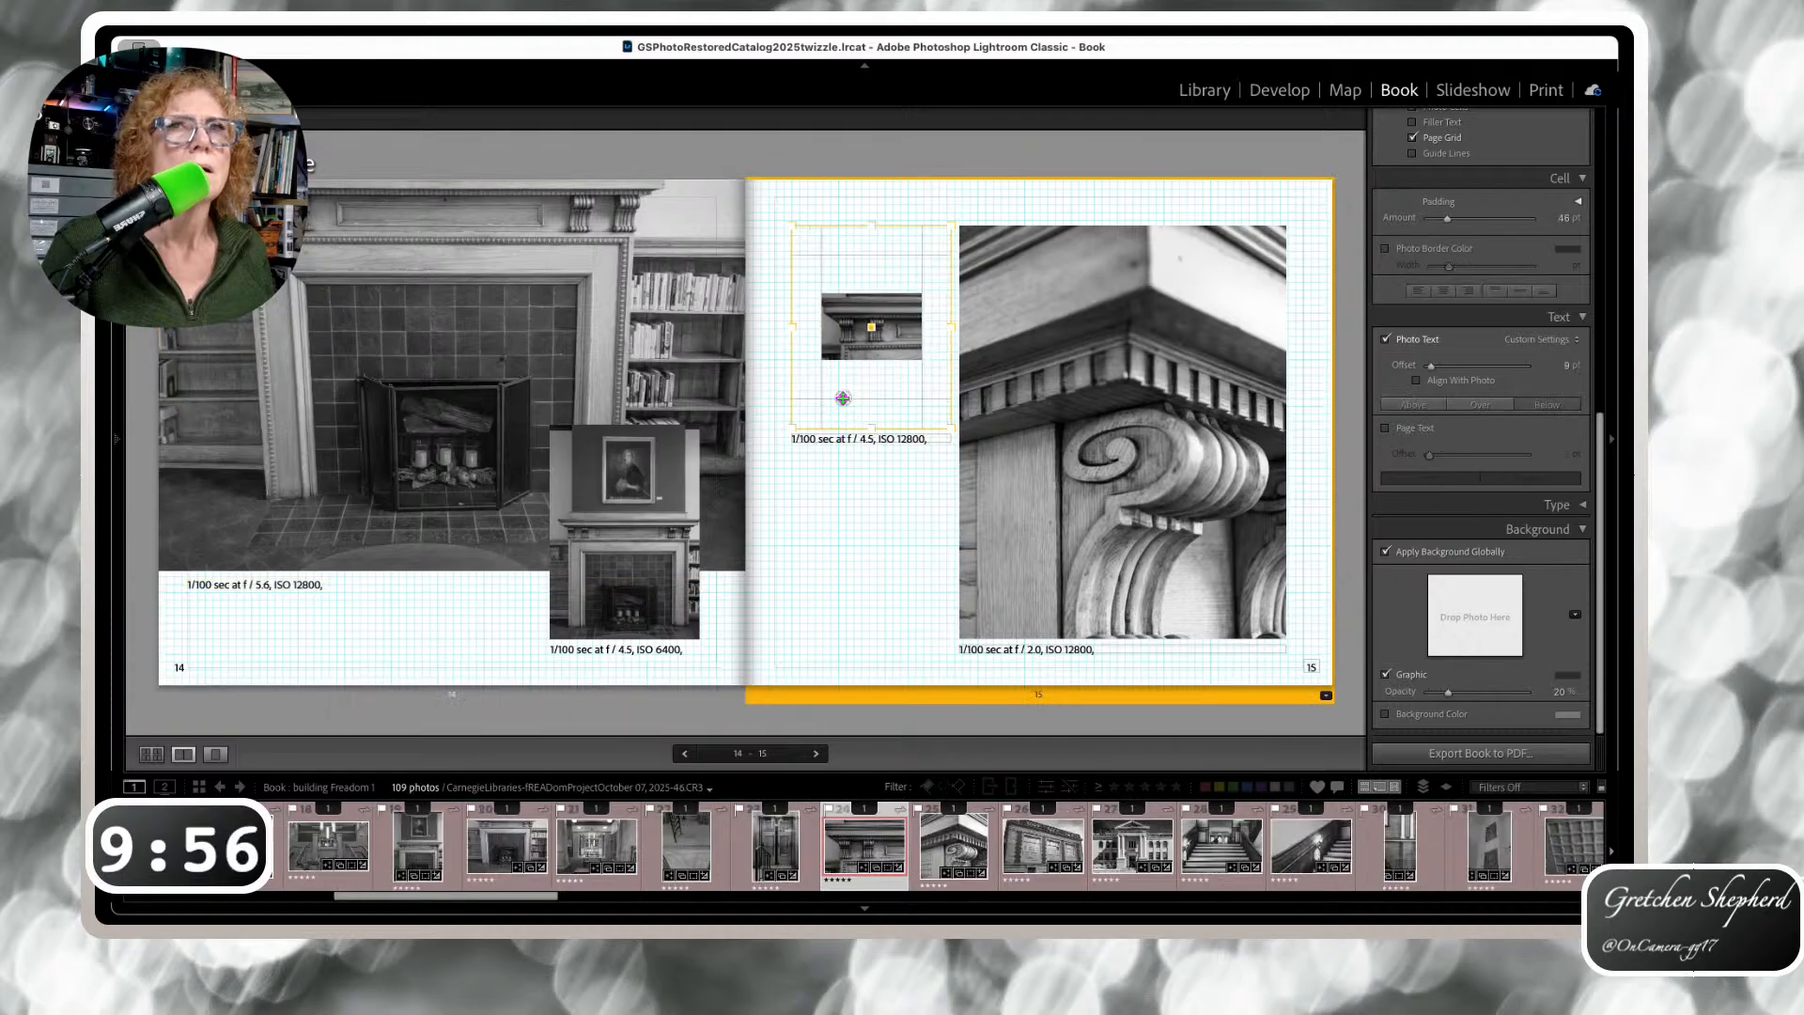
pyautogui.click(827, 447)
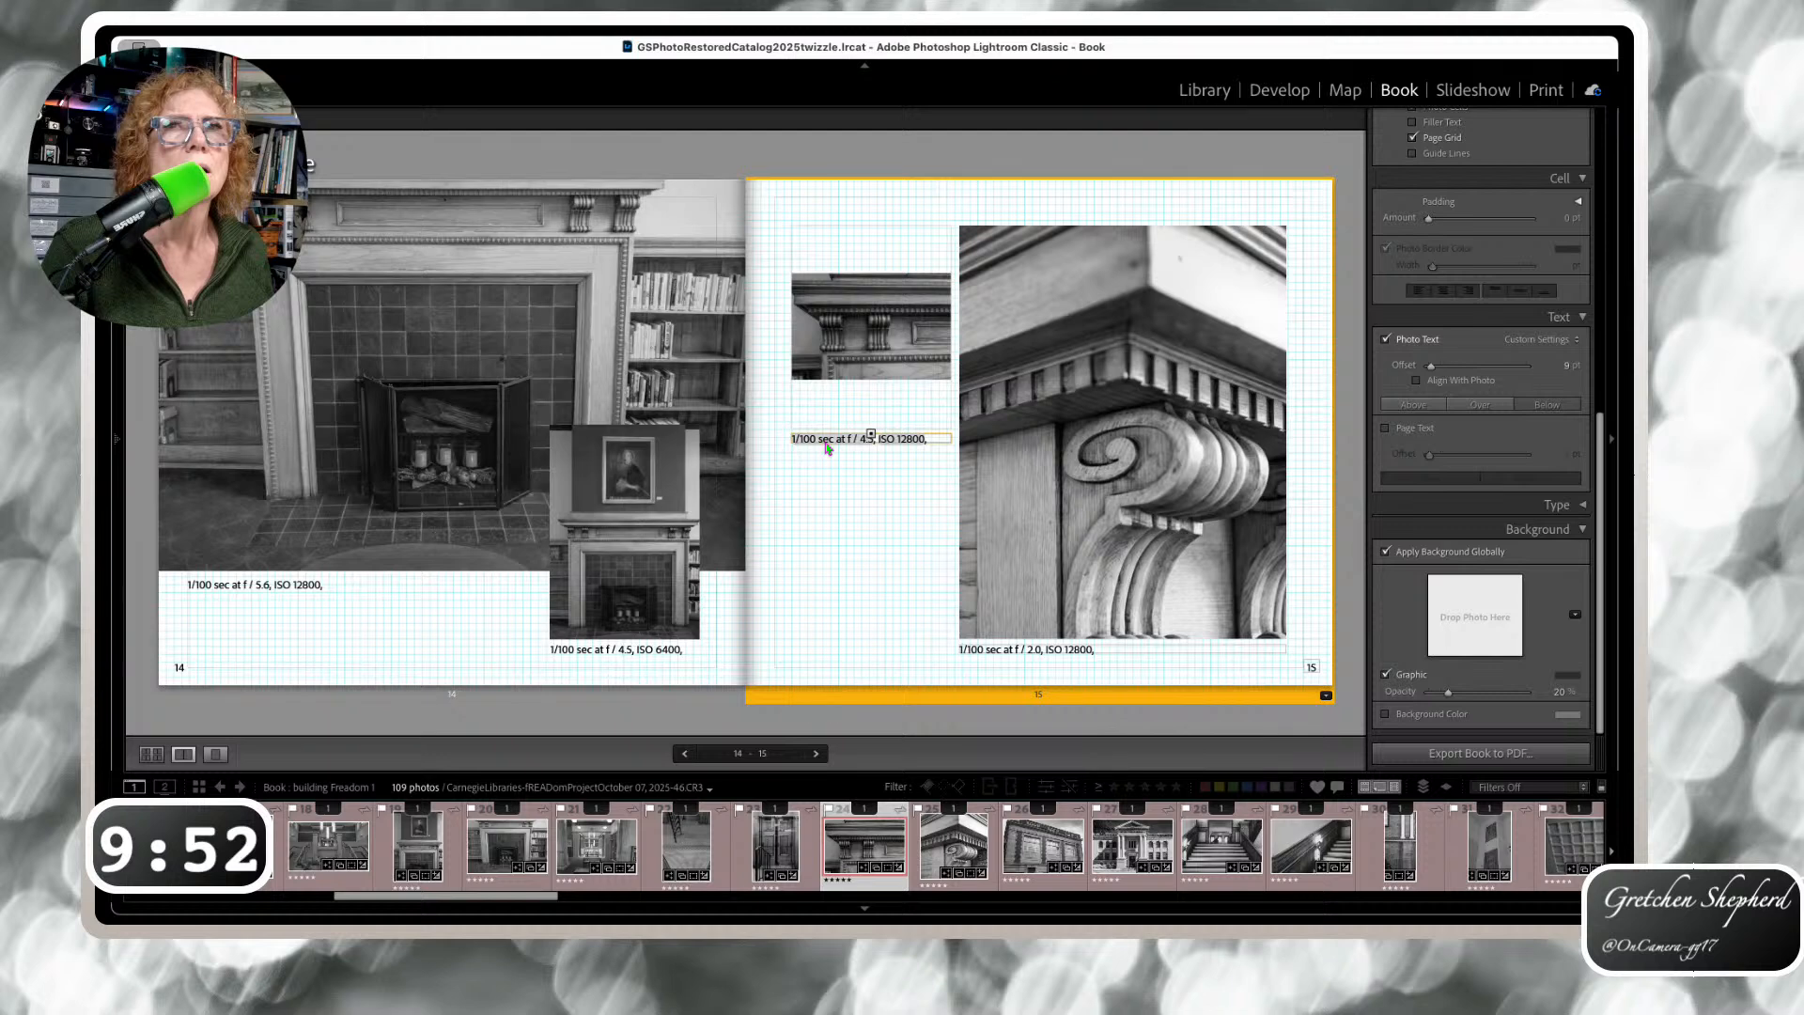
pyautogui.click(848, 486)
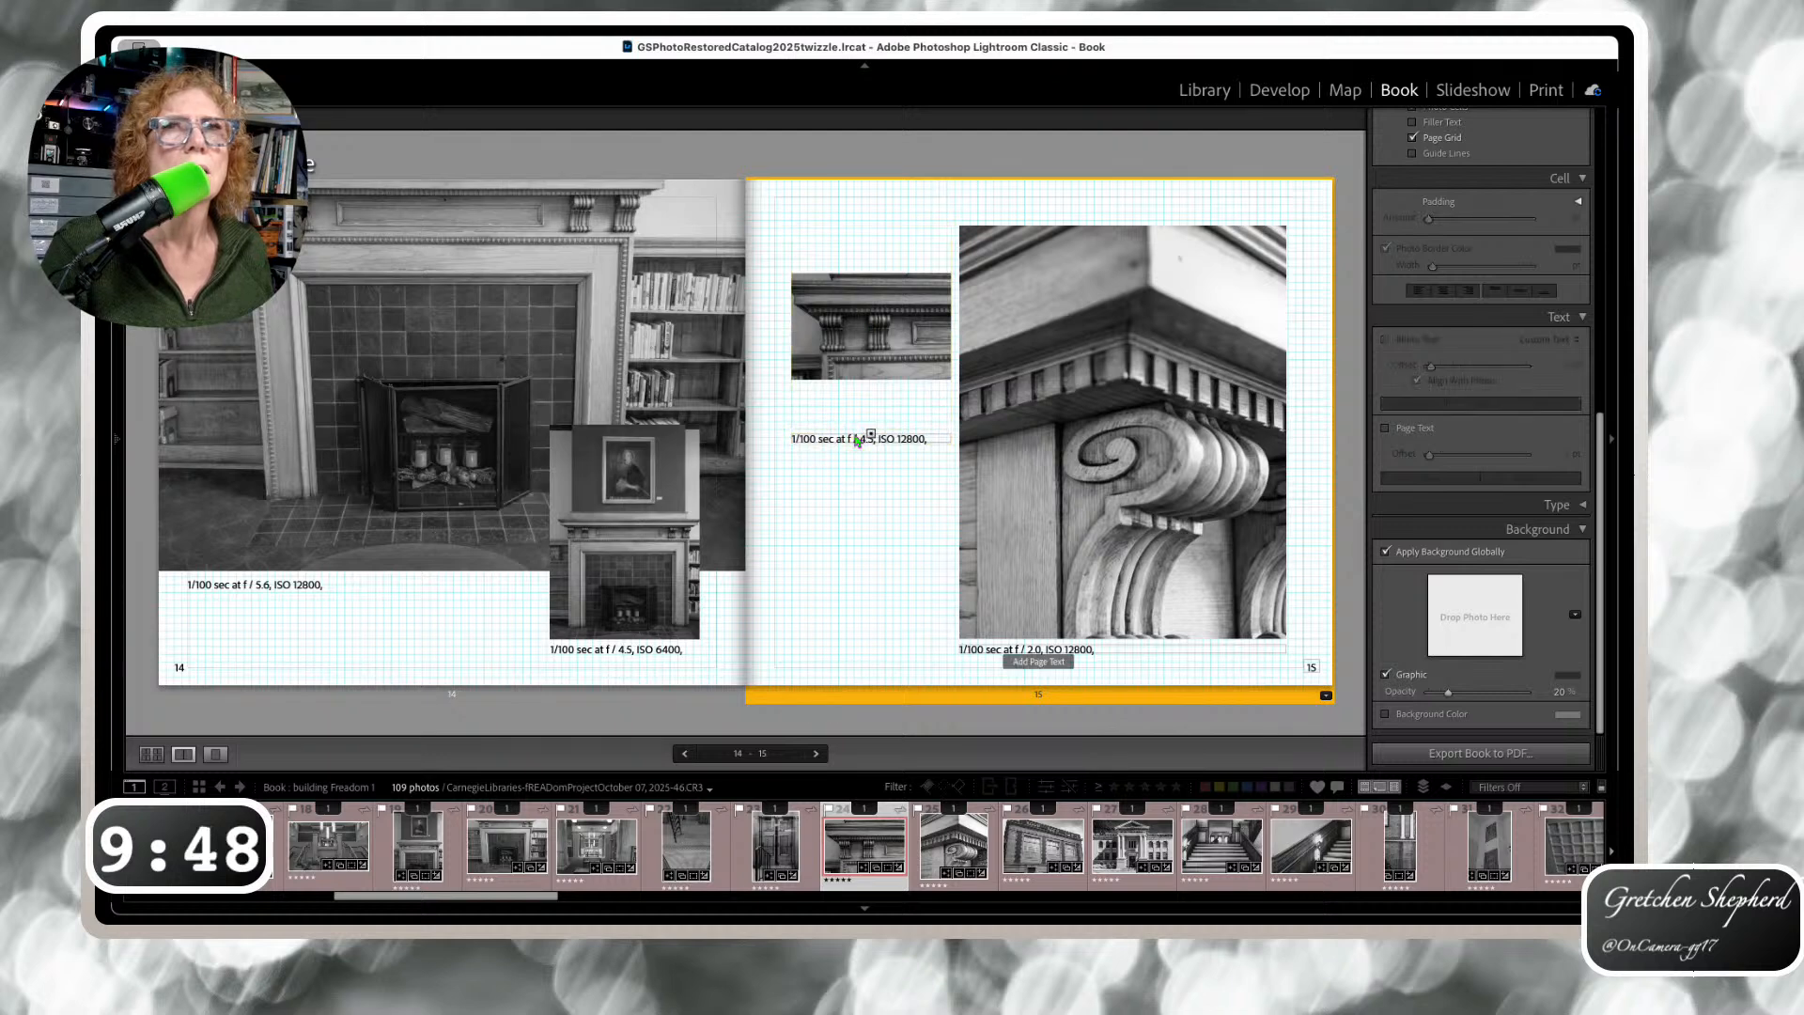
pyautogui.moveTo(856, 441); pyautogui.dragTo(855, 388)
# On spread 16–17, remove the page 16 photo's padding and raise its caption under it
pyautogui.press('Right')
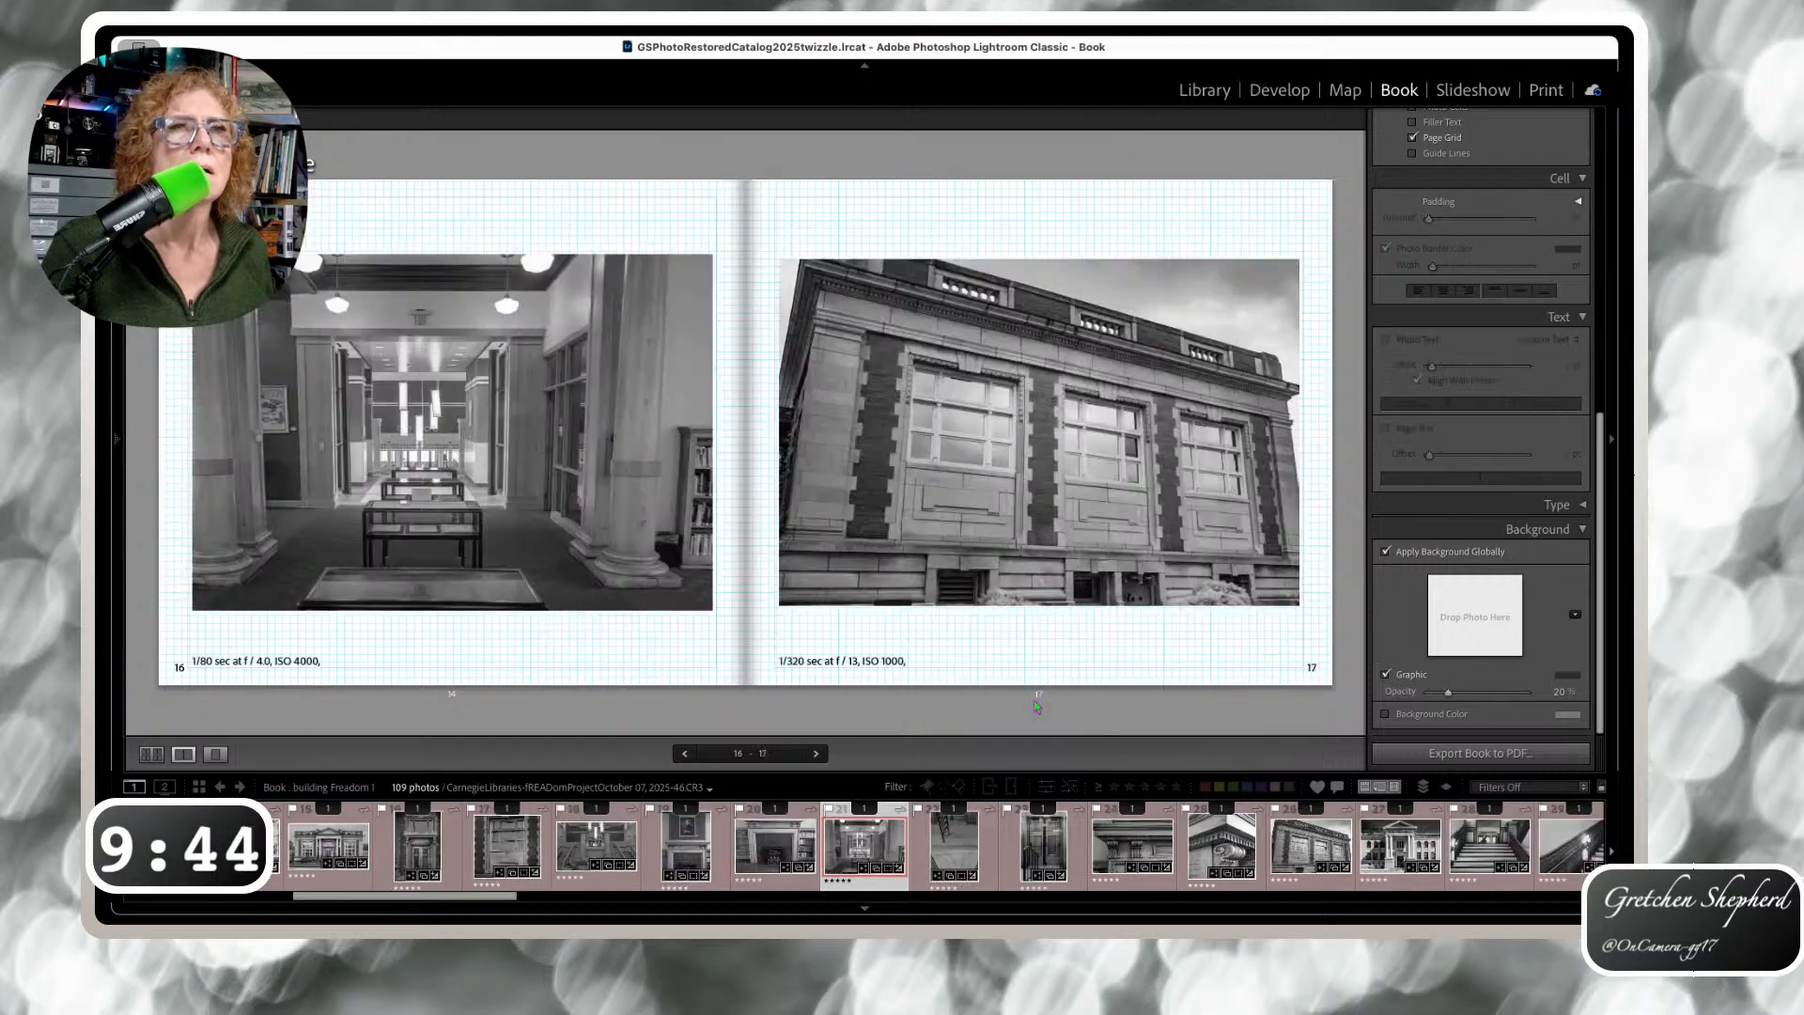
pyautogui.click(256, 649)
pyautogui.moveTo(256, 648); pyautogui.dragTo(254, 652)
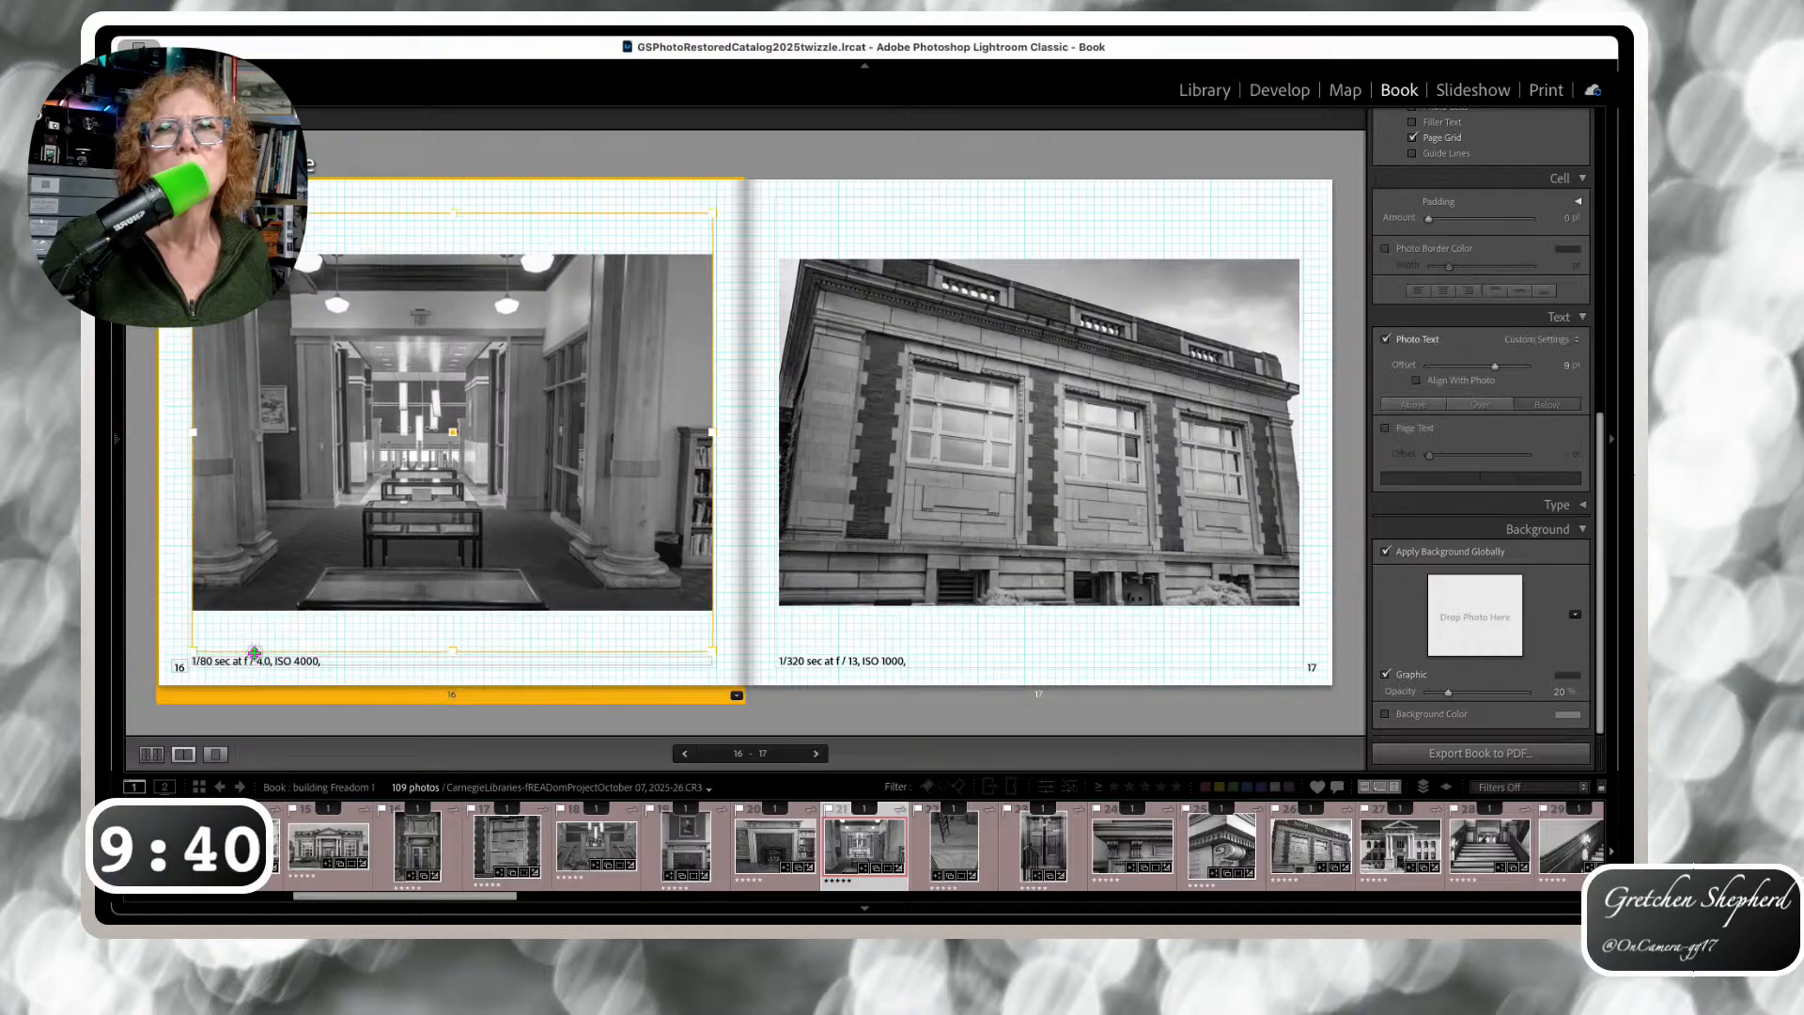
pyautogui.click(249, 667)
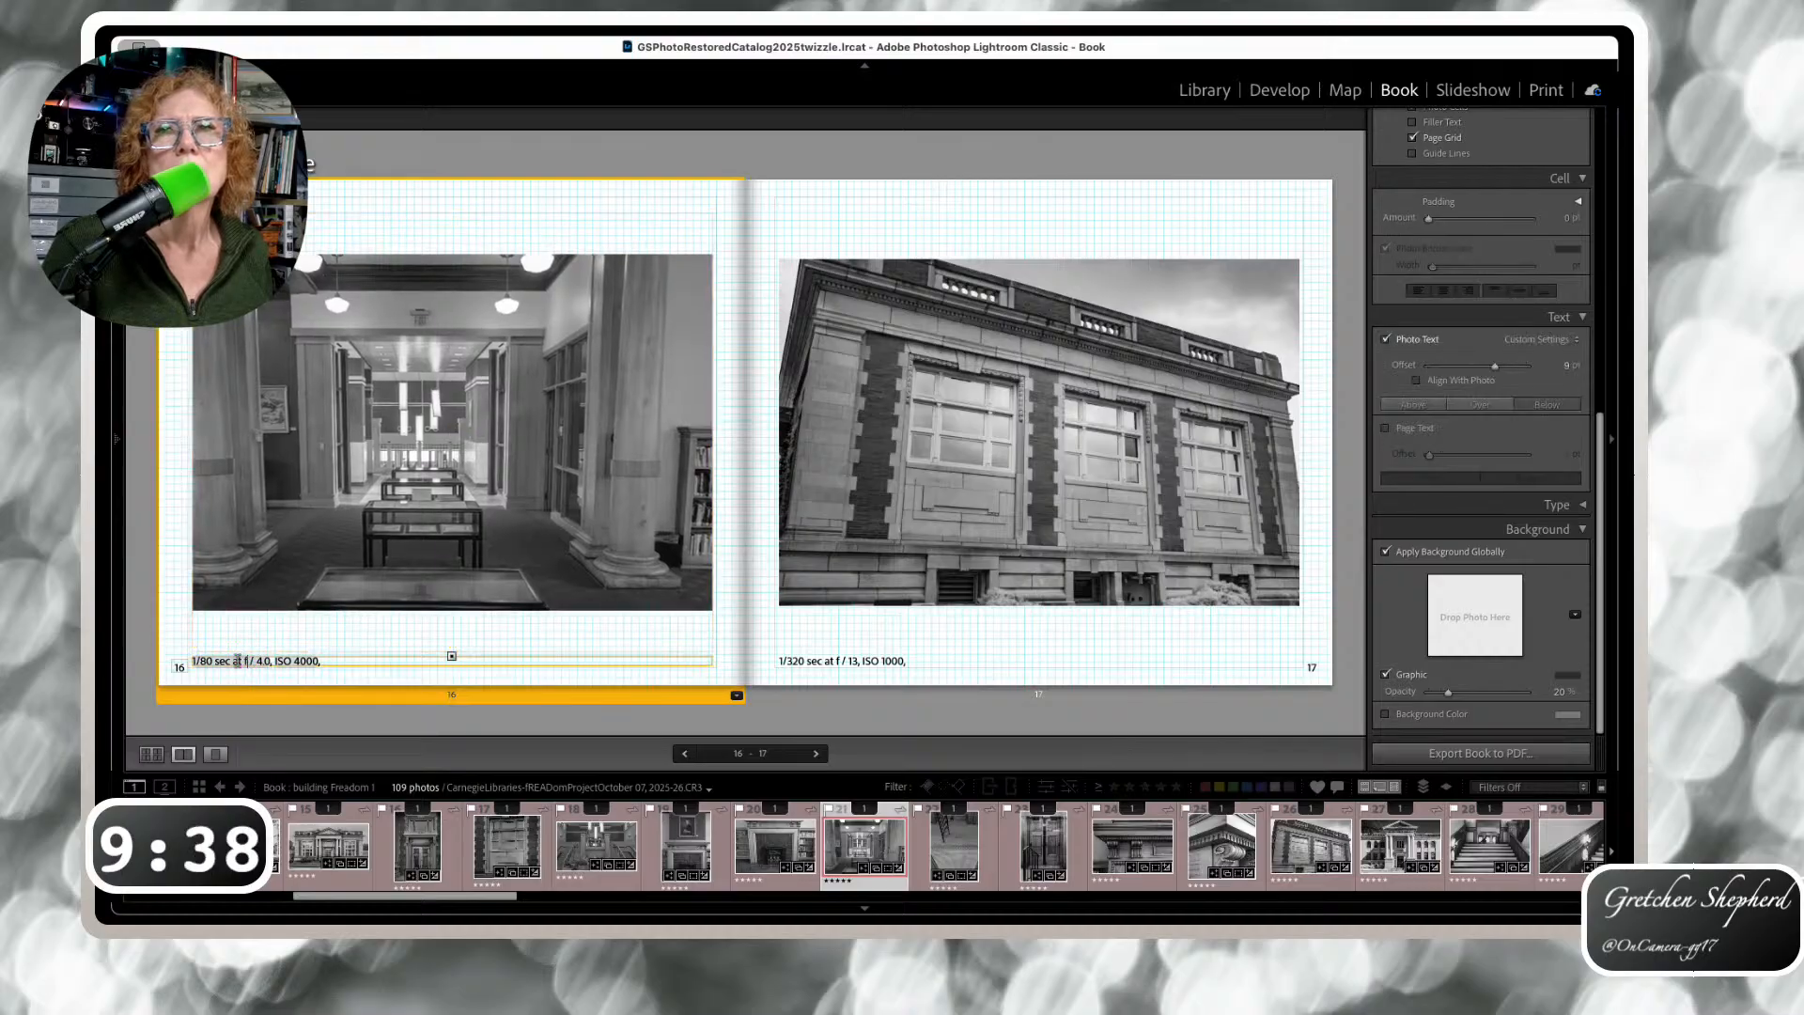
pyautogui.click(181, 667)
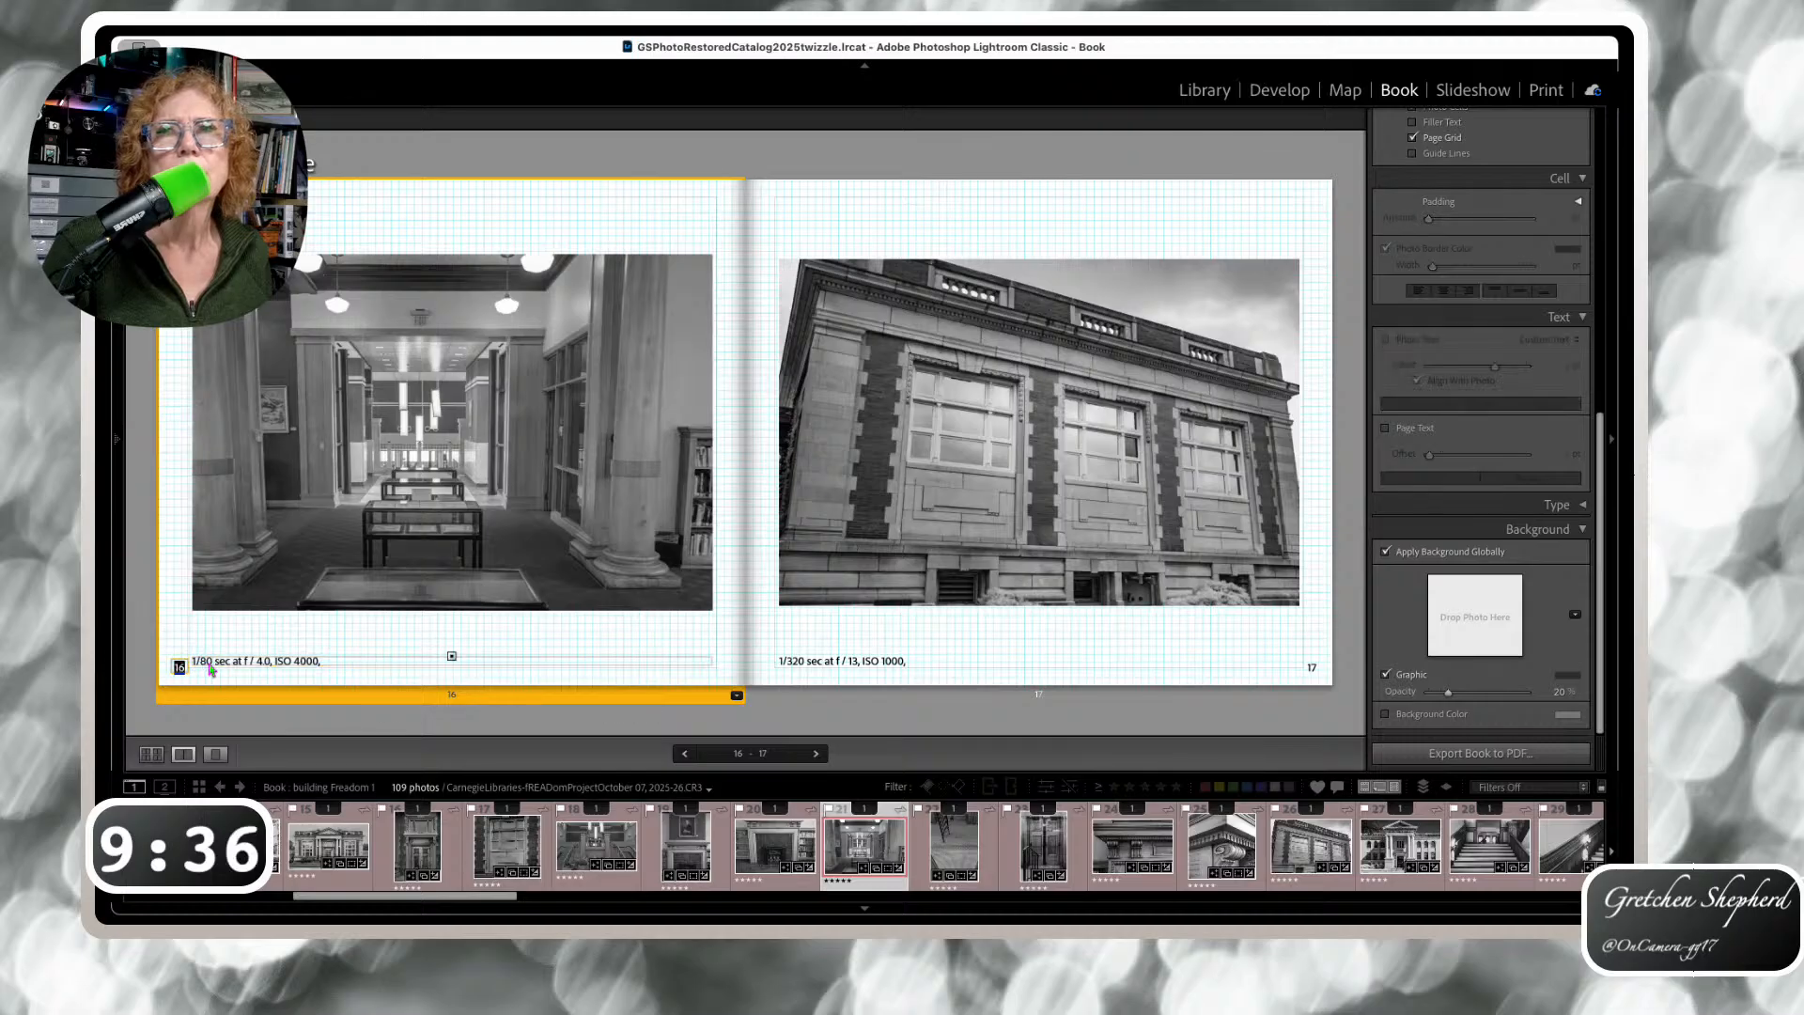
pyautogui.moveTo(218, 664); pyautogui.dragTo(222, 618)
# Move the page 17 caption up under its photo and continue to pages 18–19
pyautogui.click(812, 662)
pyautogui.moveTo(813, 664); pyautogui.dragTo(818, 629)
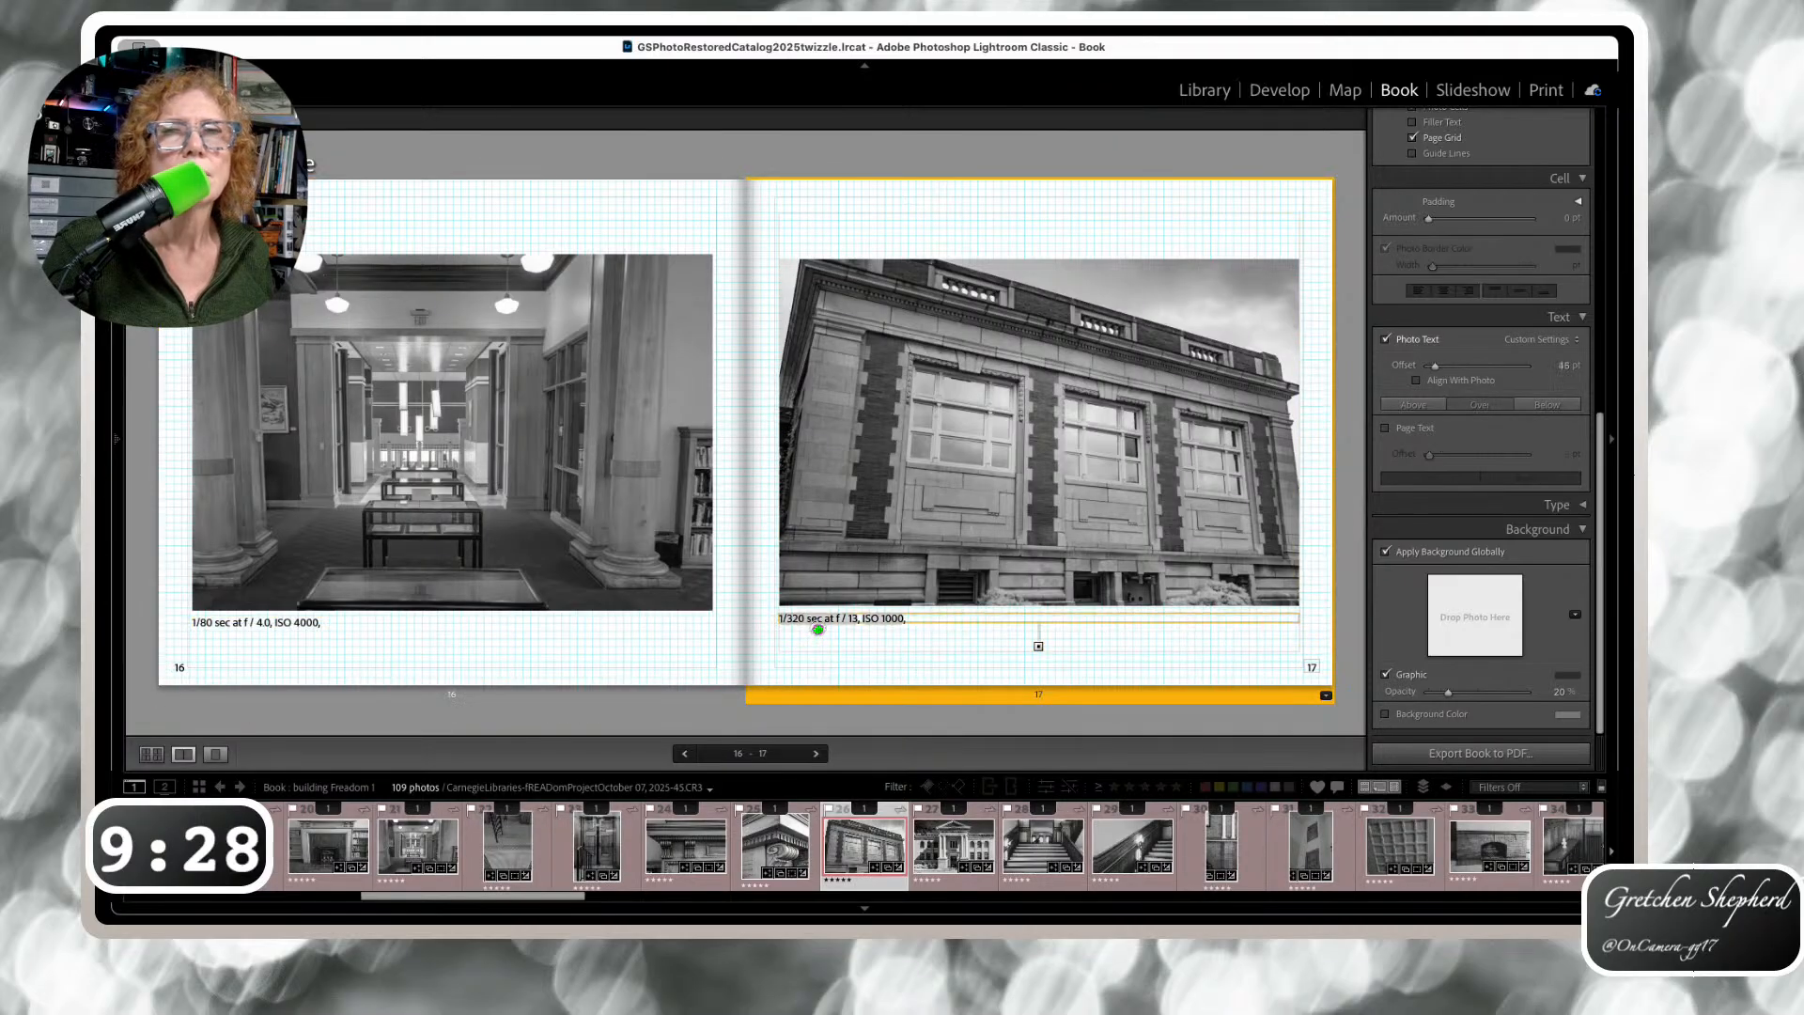
pyautogui.press('Right')
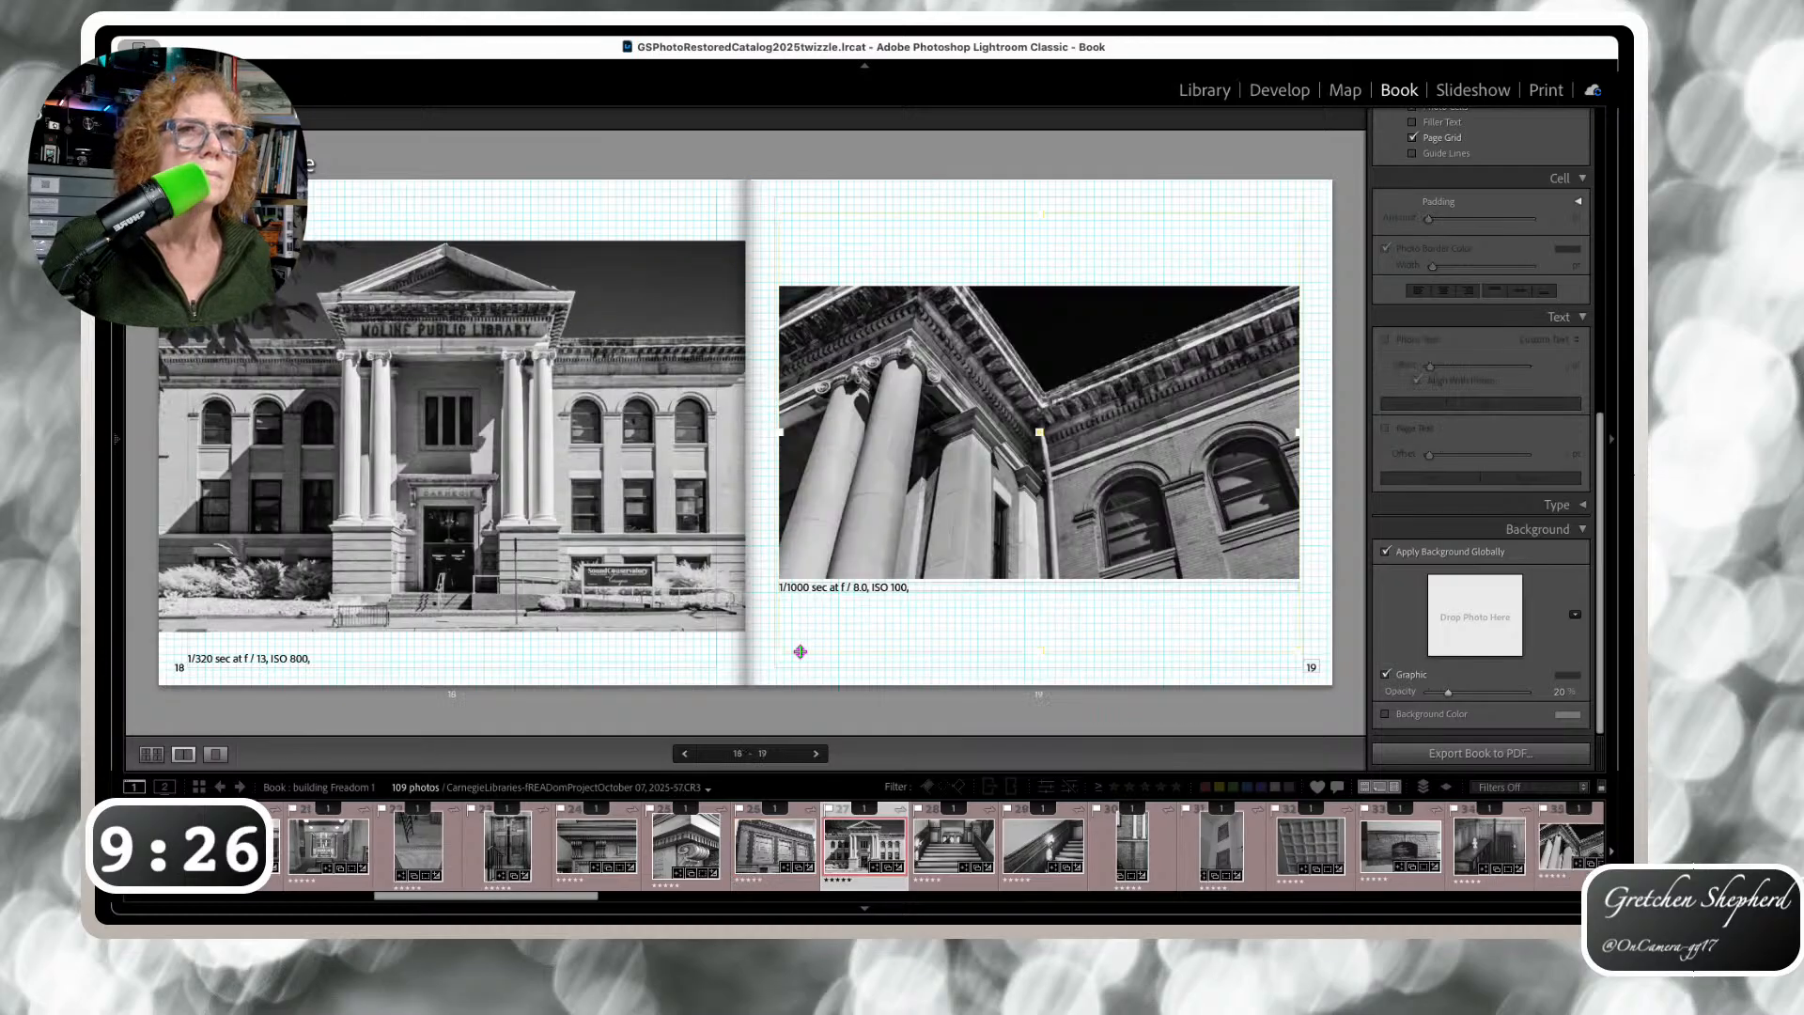
# Raise the page 18 caption and the page 20 fireplace photo's caption under their photos
pyautogui.click(261, 656)
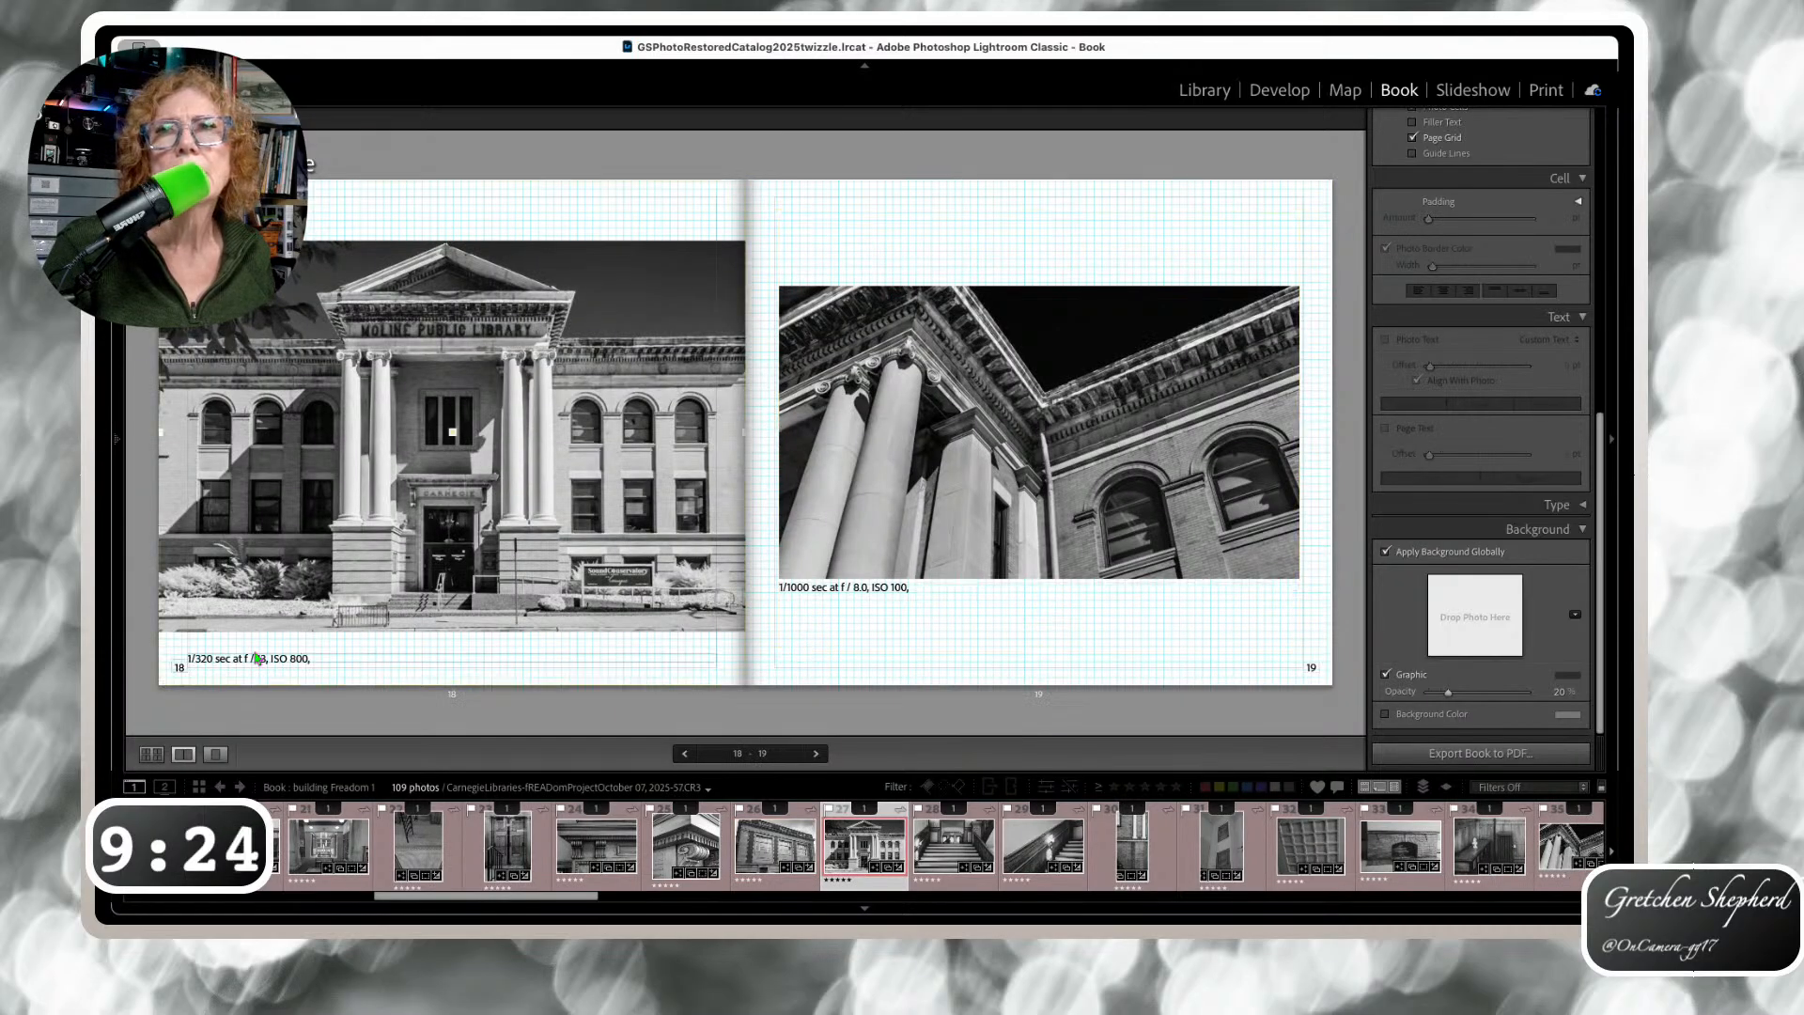
pyautogui.moveTo(261, 656); pyautogui.dragTo(257, 639)
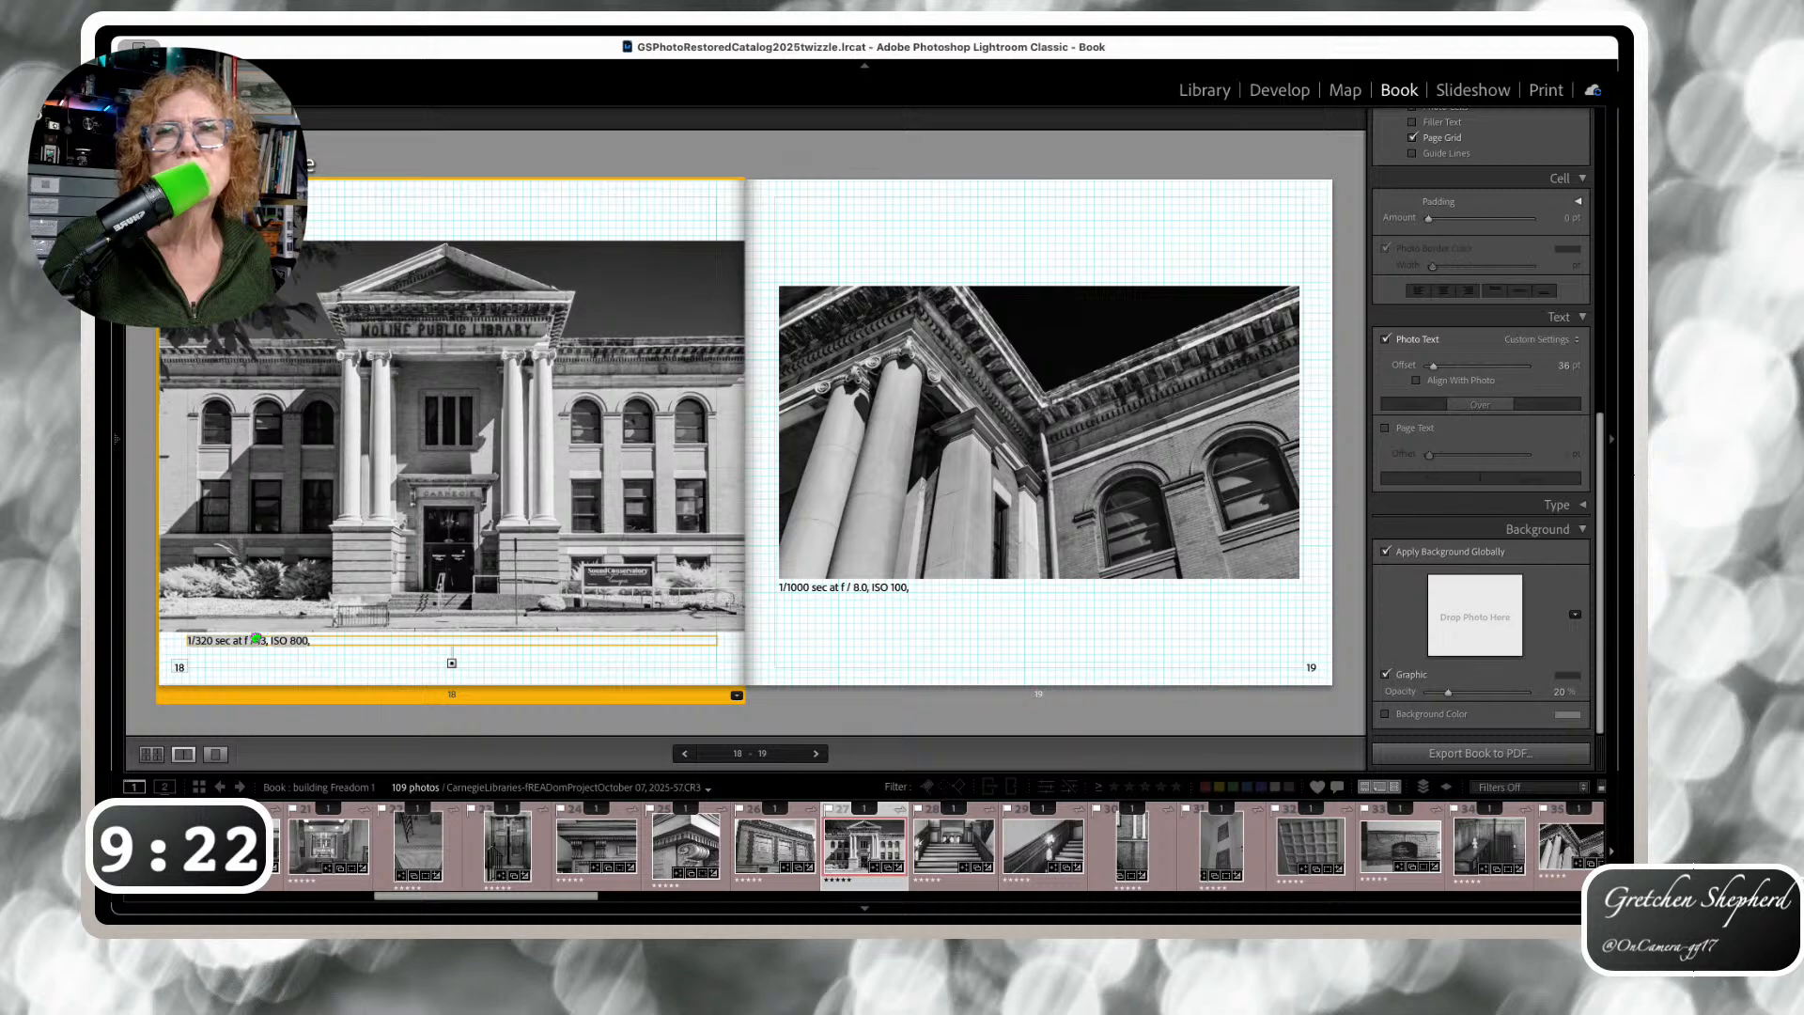
pyautogui.press('Right')
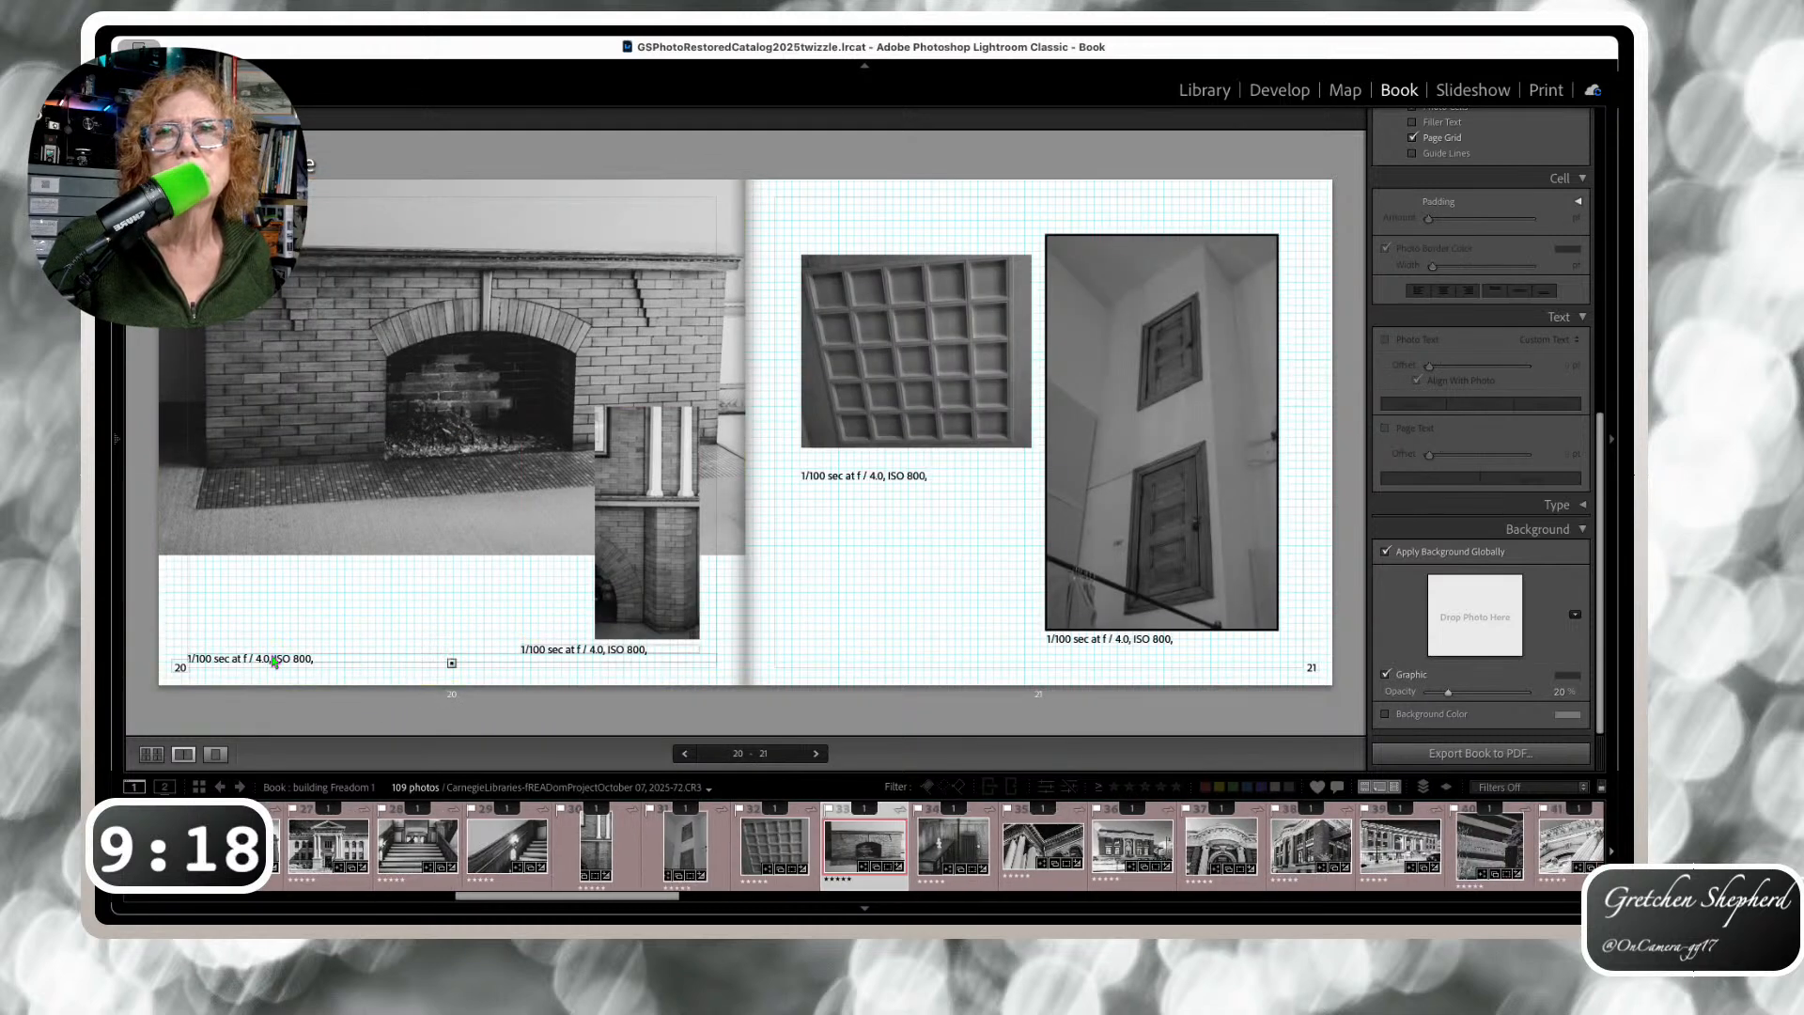
pyautogui.moveTo(275, 661); pyautogui.dragTo(284, 563)
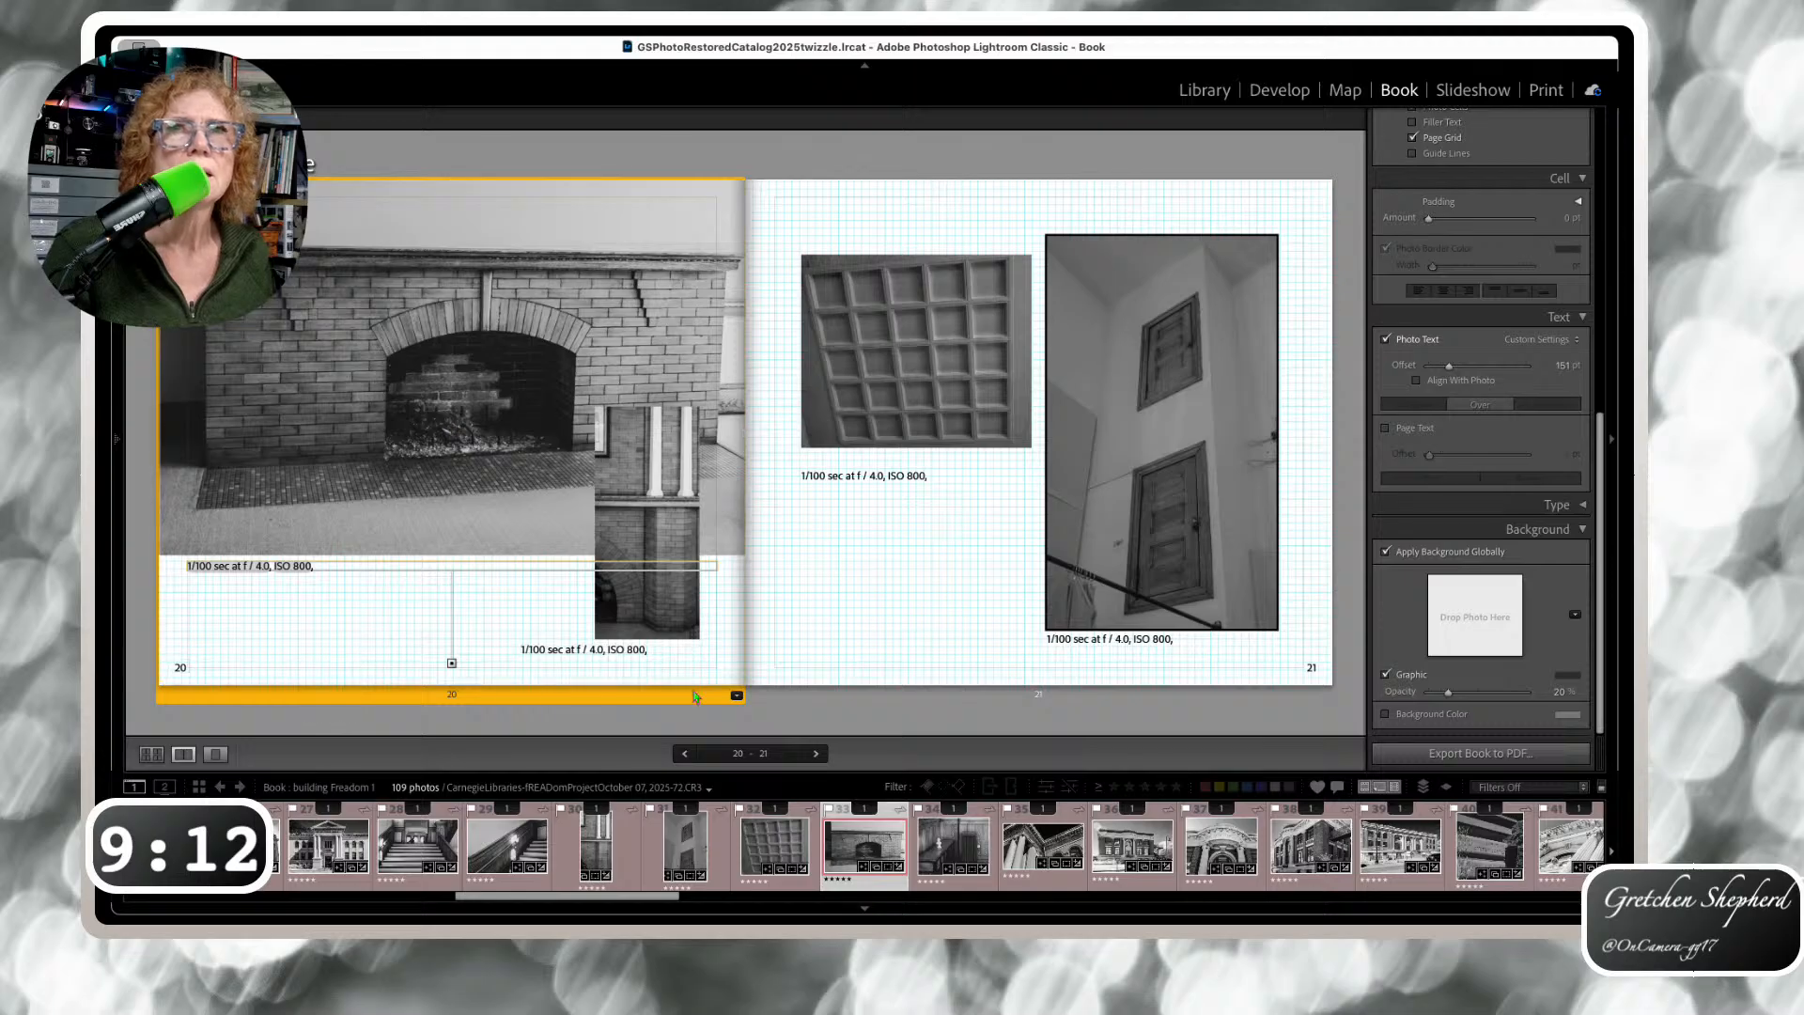
# Shrink the empty cell on page 21 and tuck the ceiling photo's caption under it
pyautogui.click(850, 484)
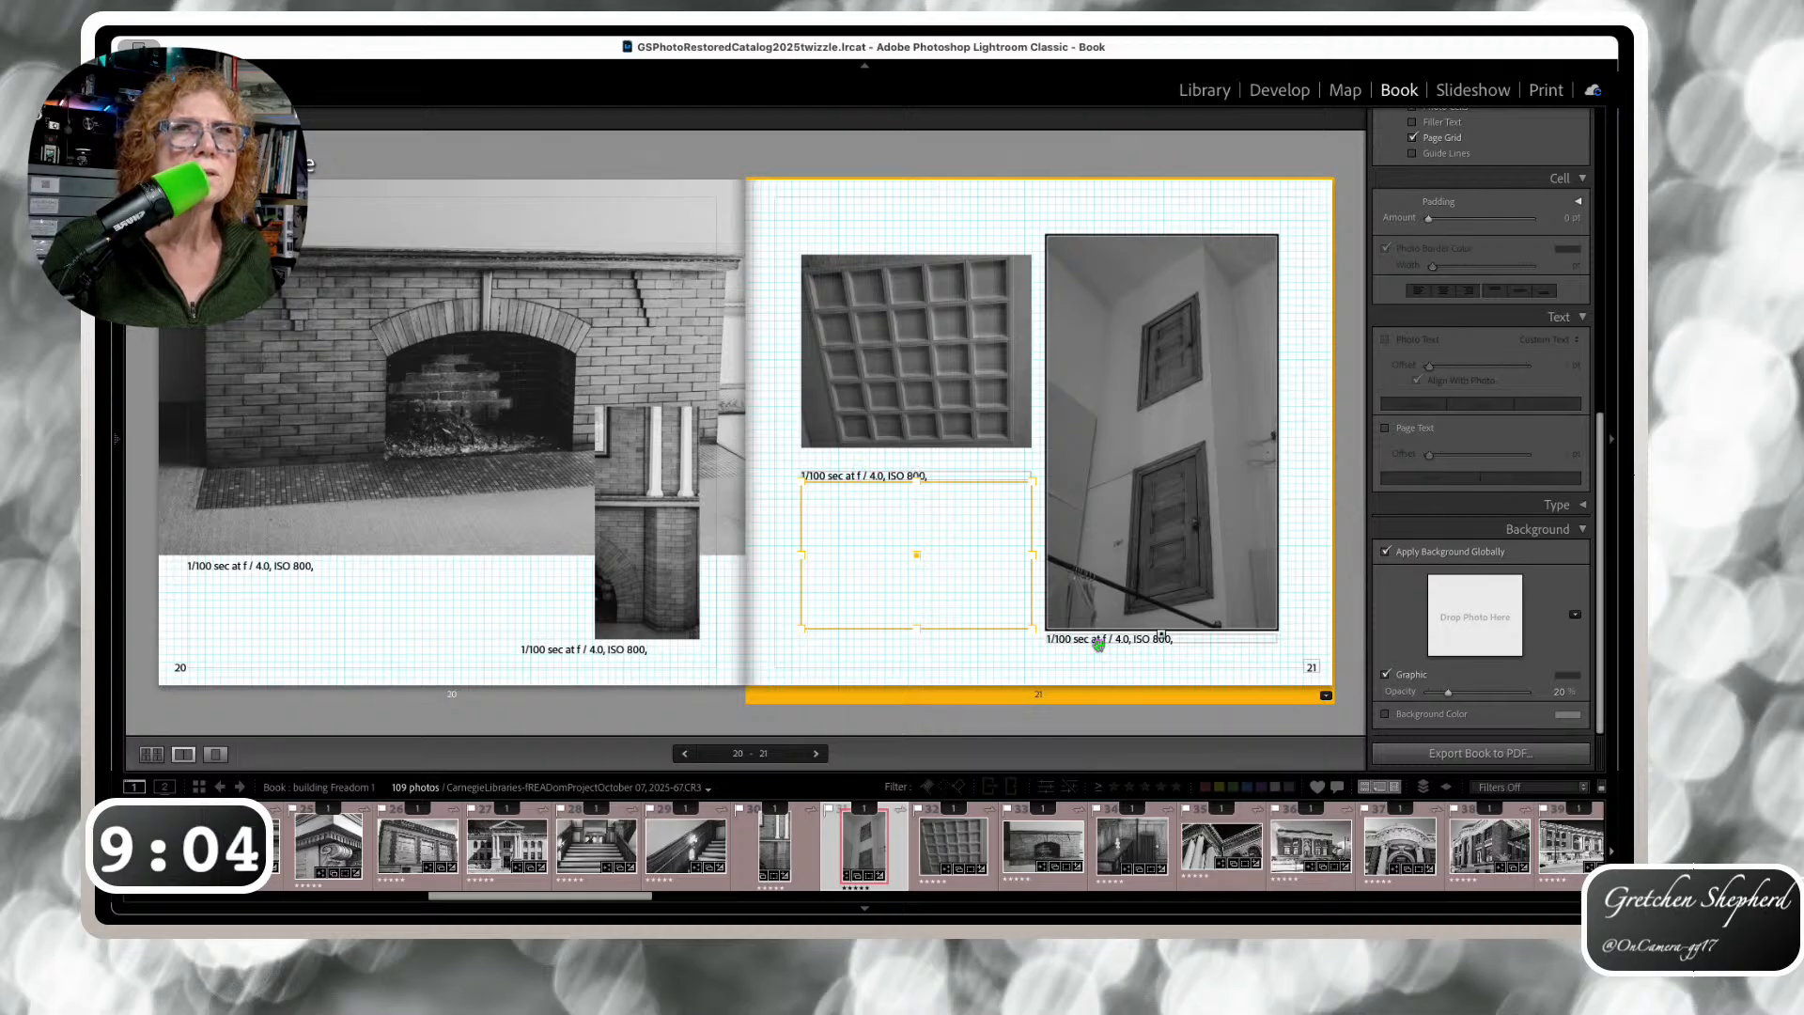
pyautogui.click(915, 471)
pyautogui.moveTo(915, 471); pyautogui.dragTo(911, 501)
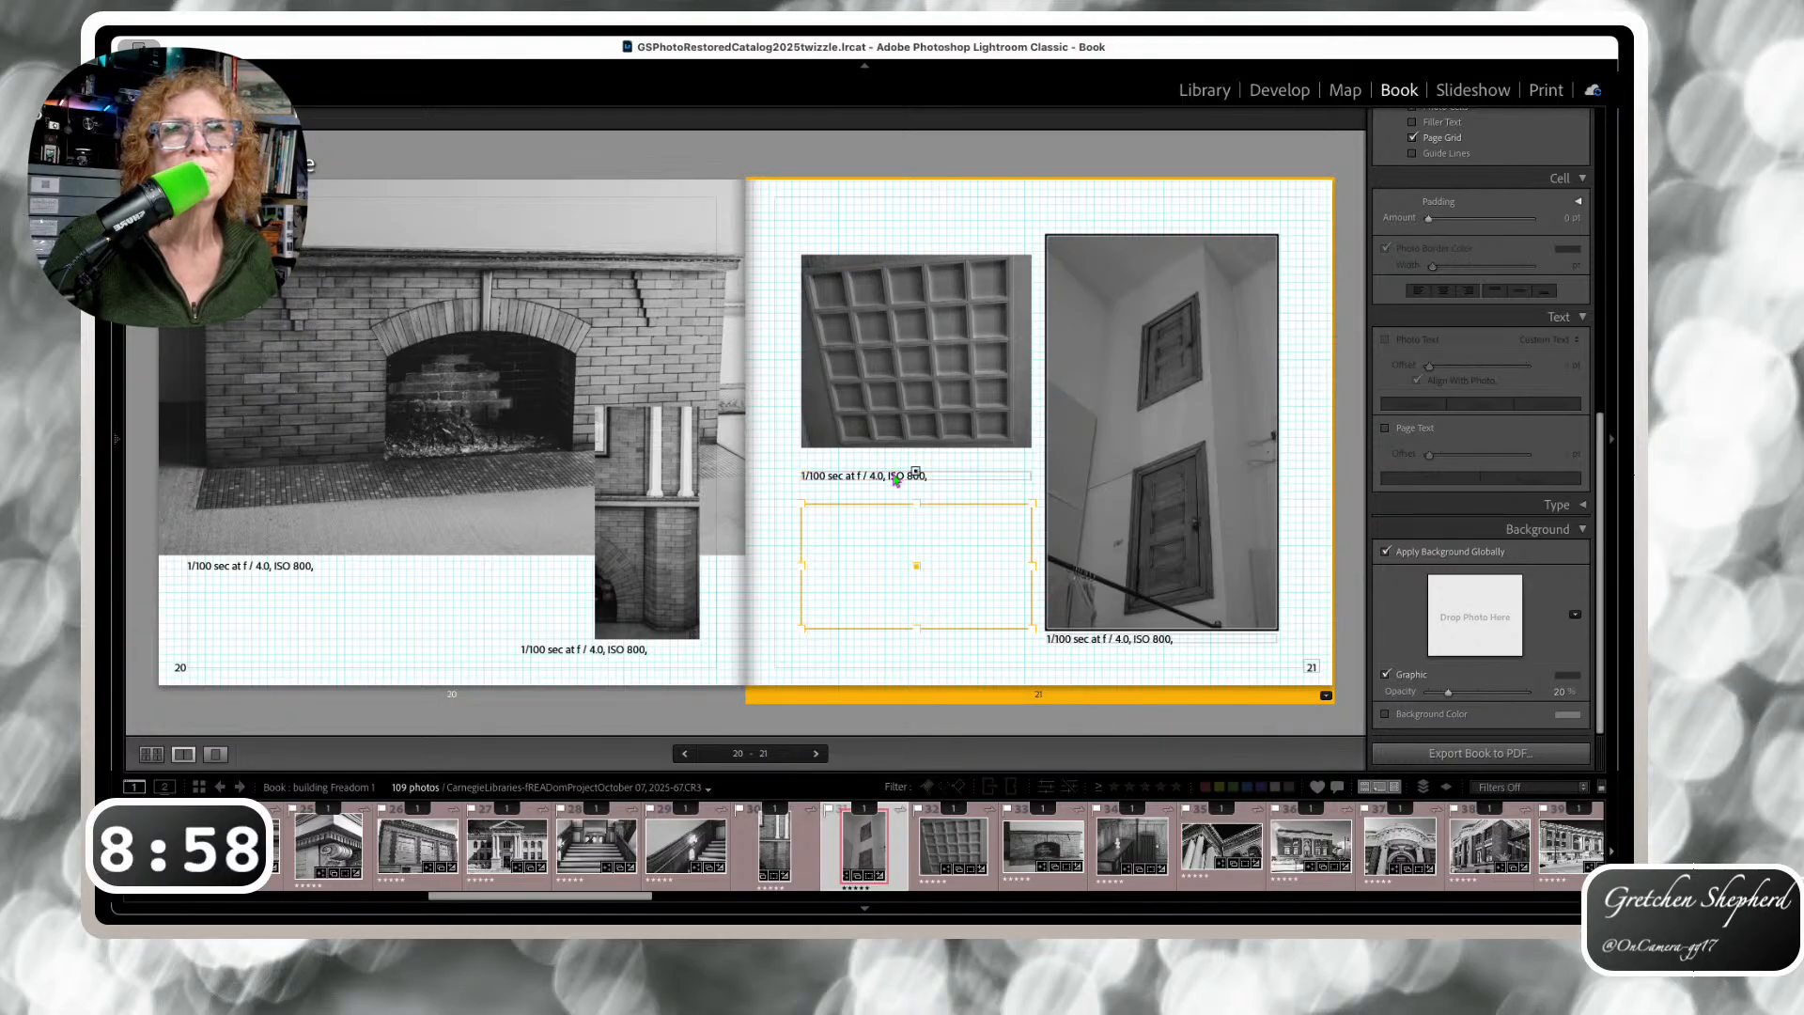
pyautogui.click(893, 467)
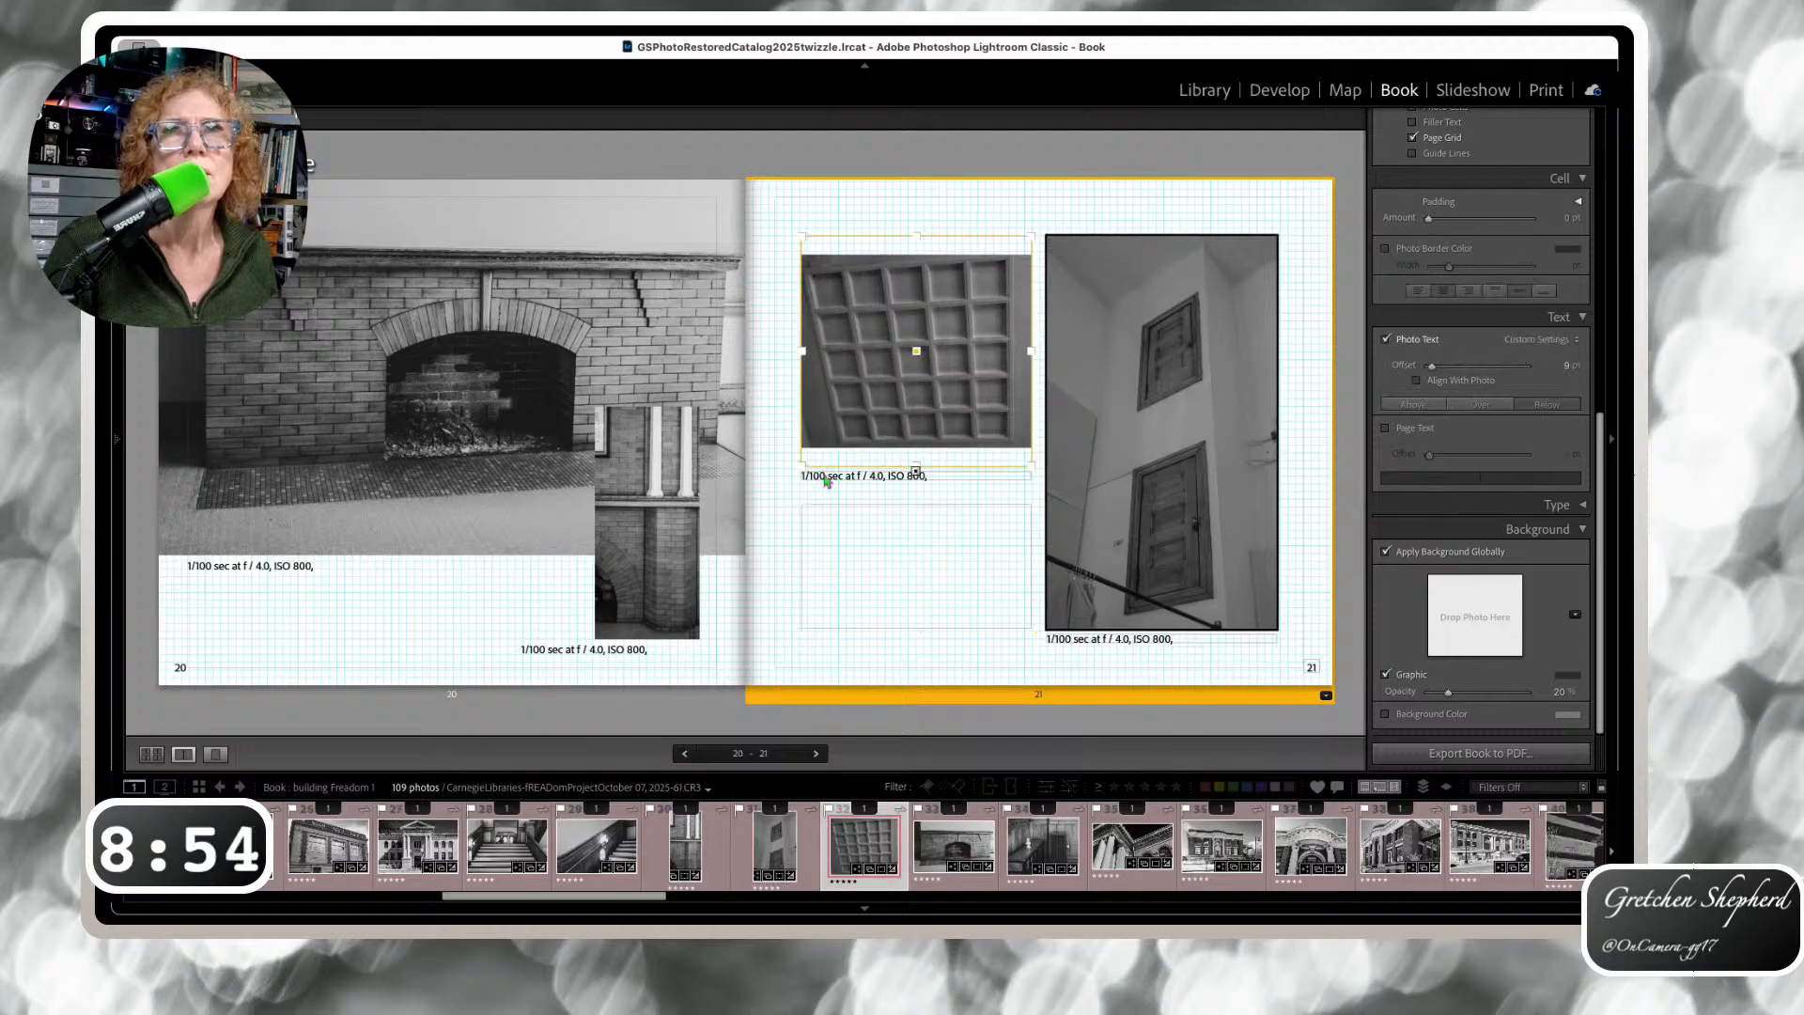
pyautogui.click(888, 476)
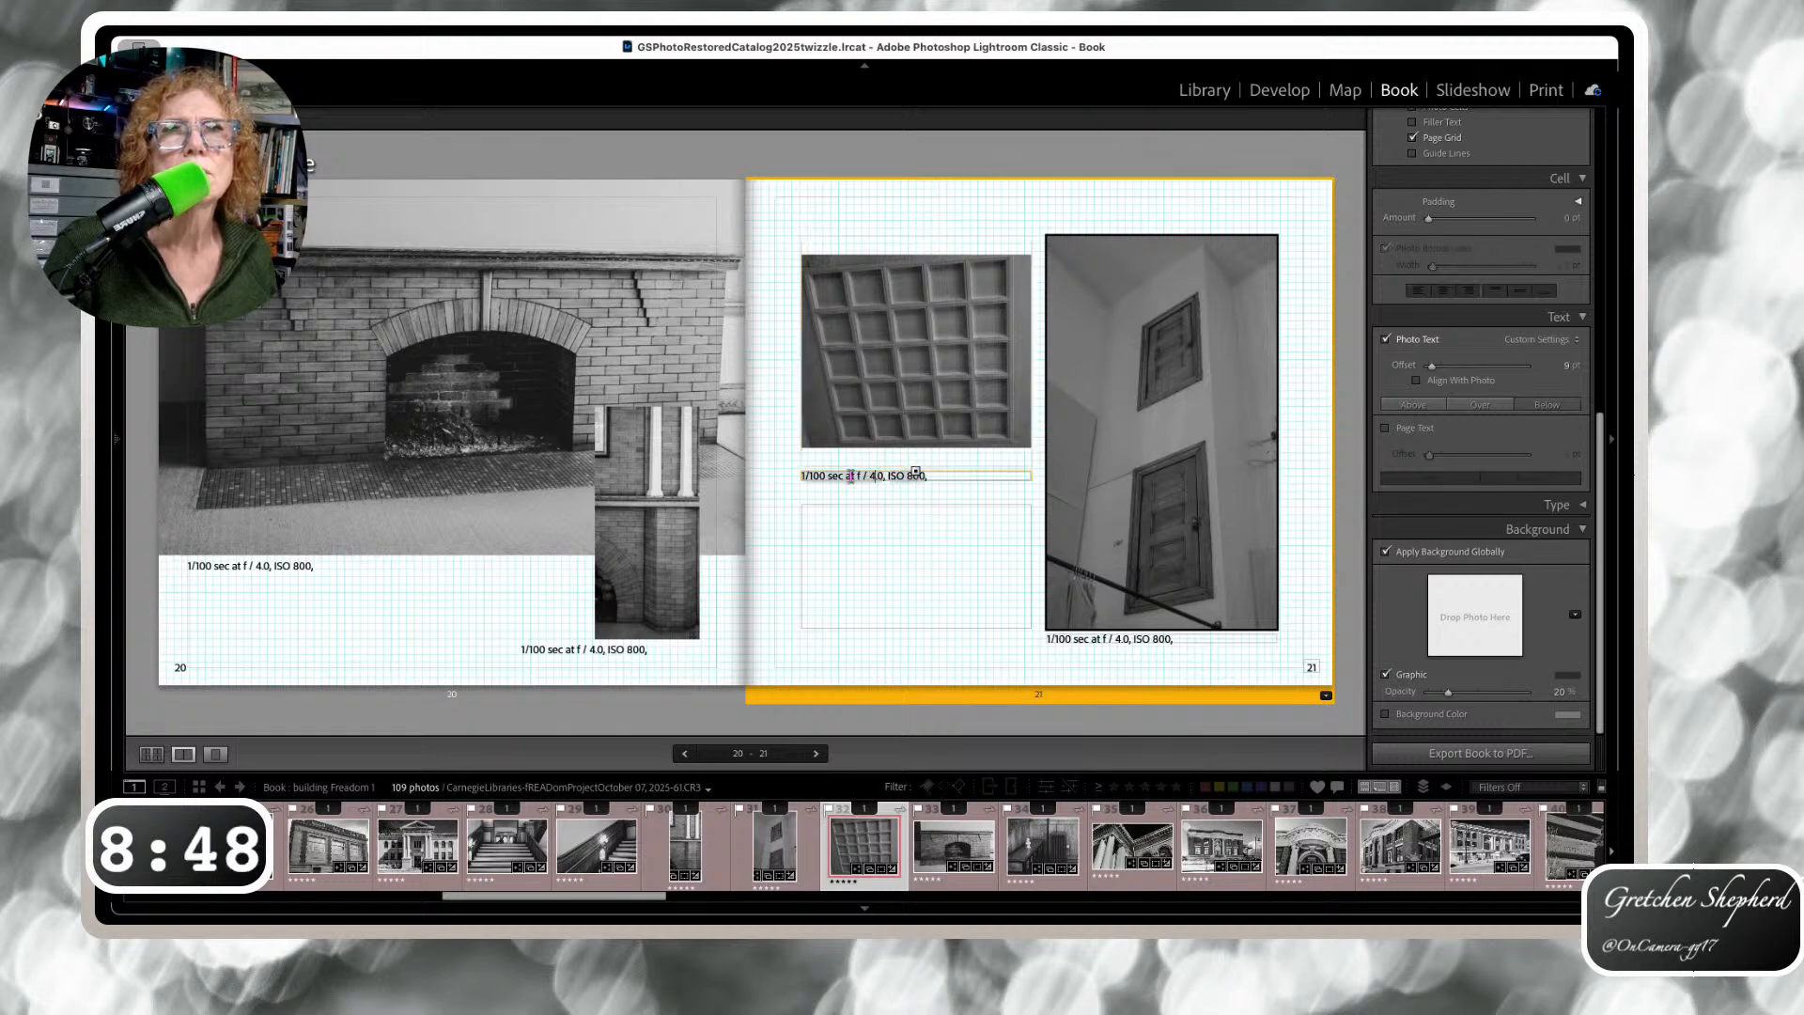
pyautogui.moveTo(915, 476); pyautogui.dragTo(918, 460)
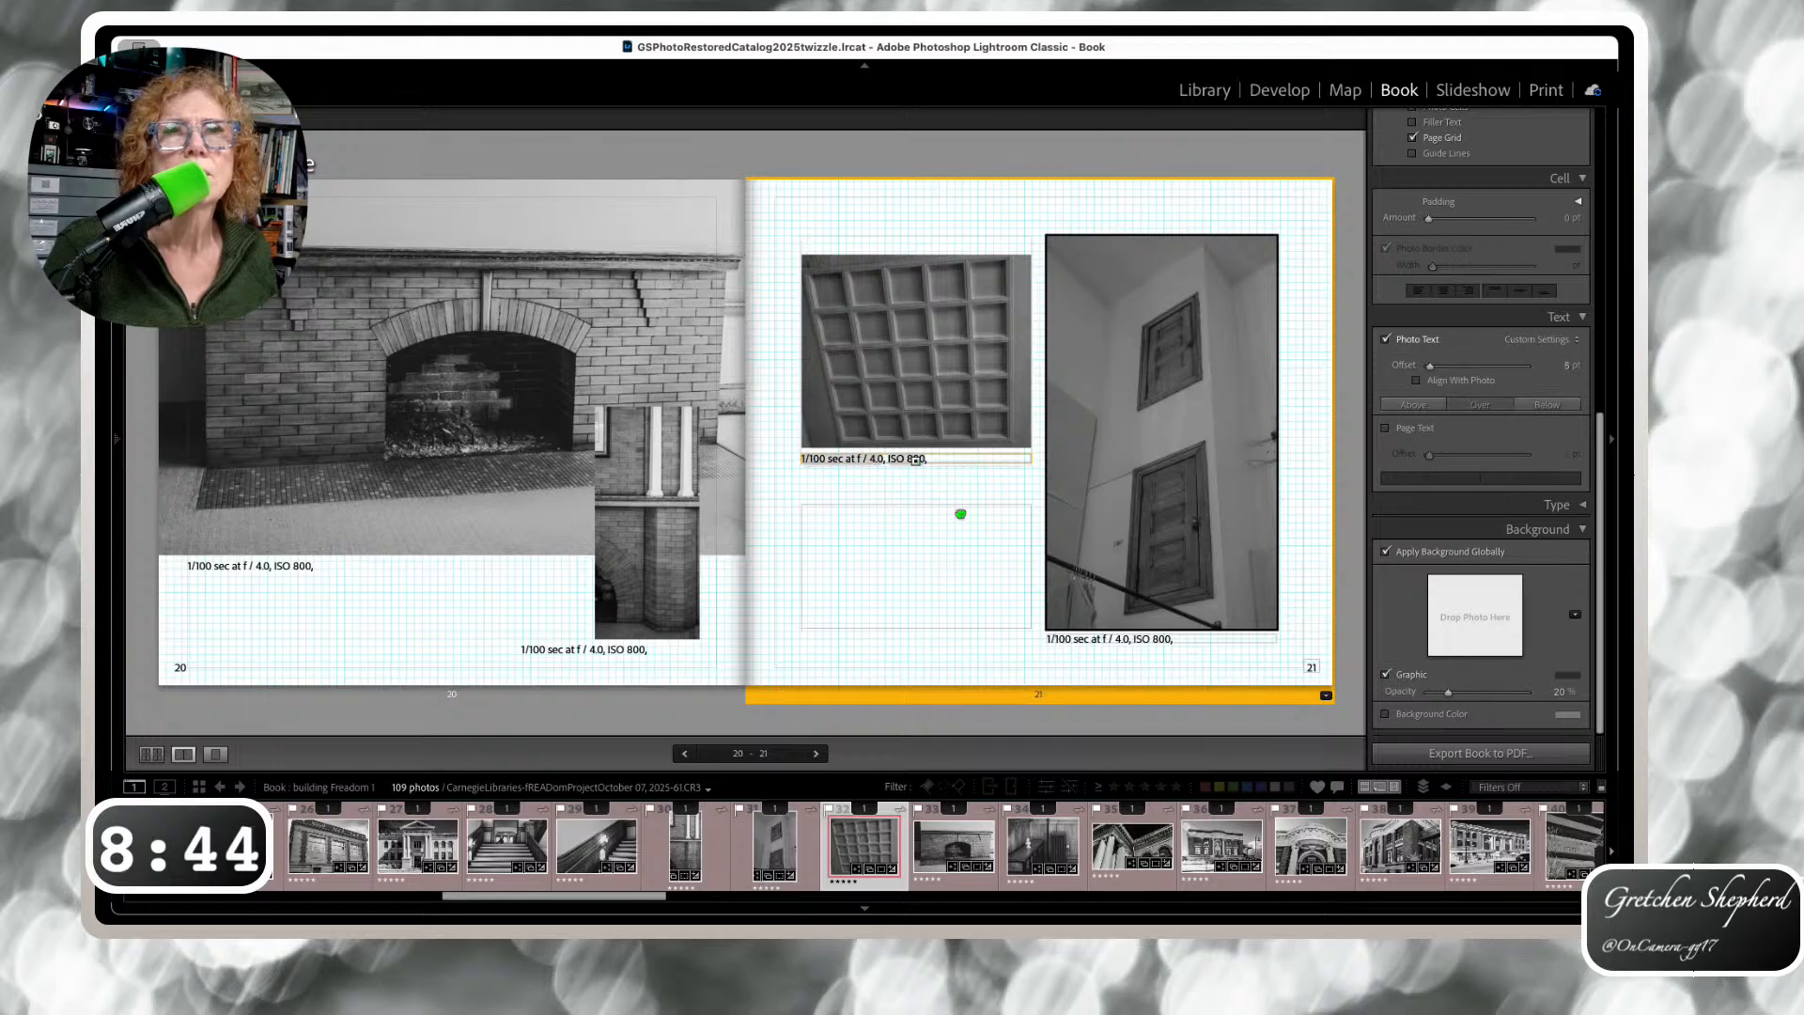
pyautogui.click(1136, 639)
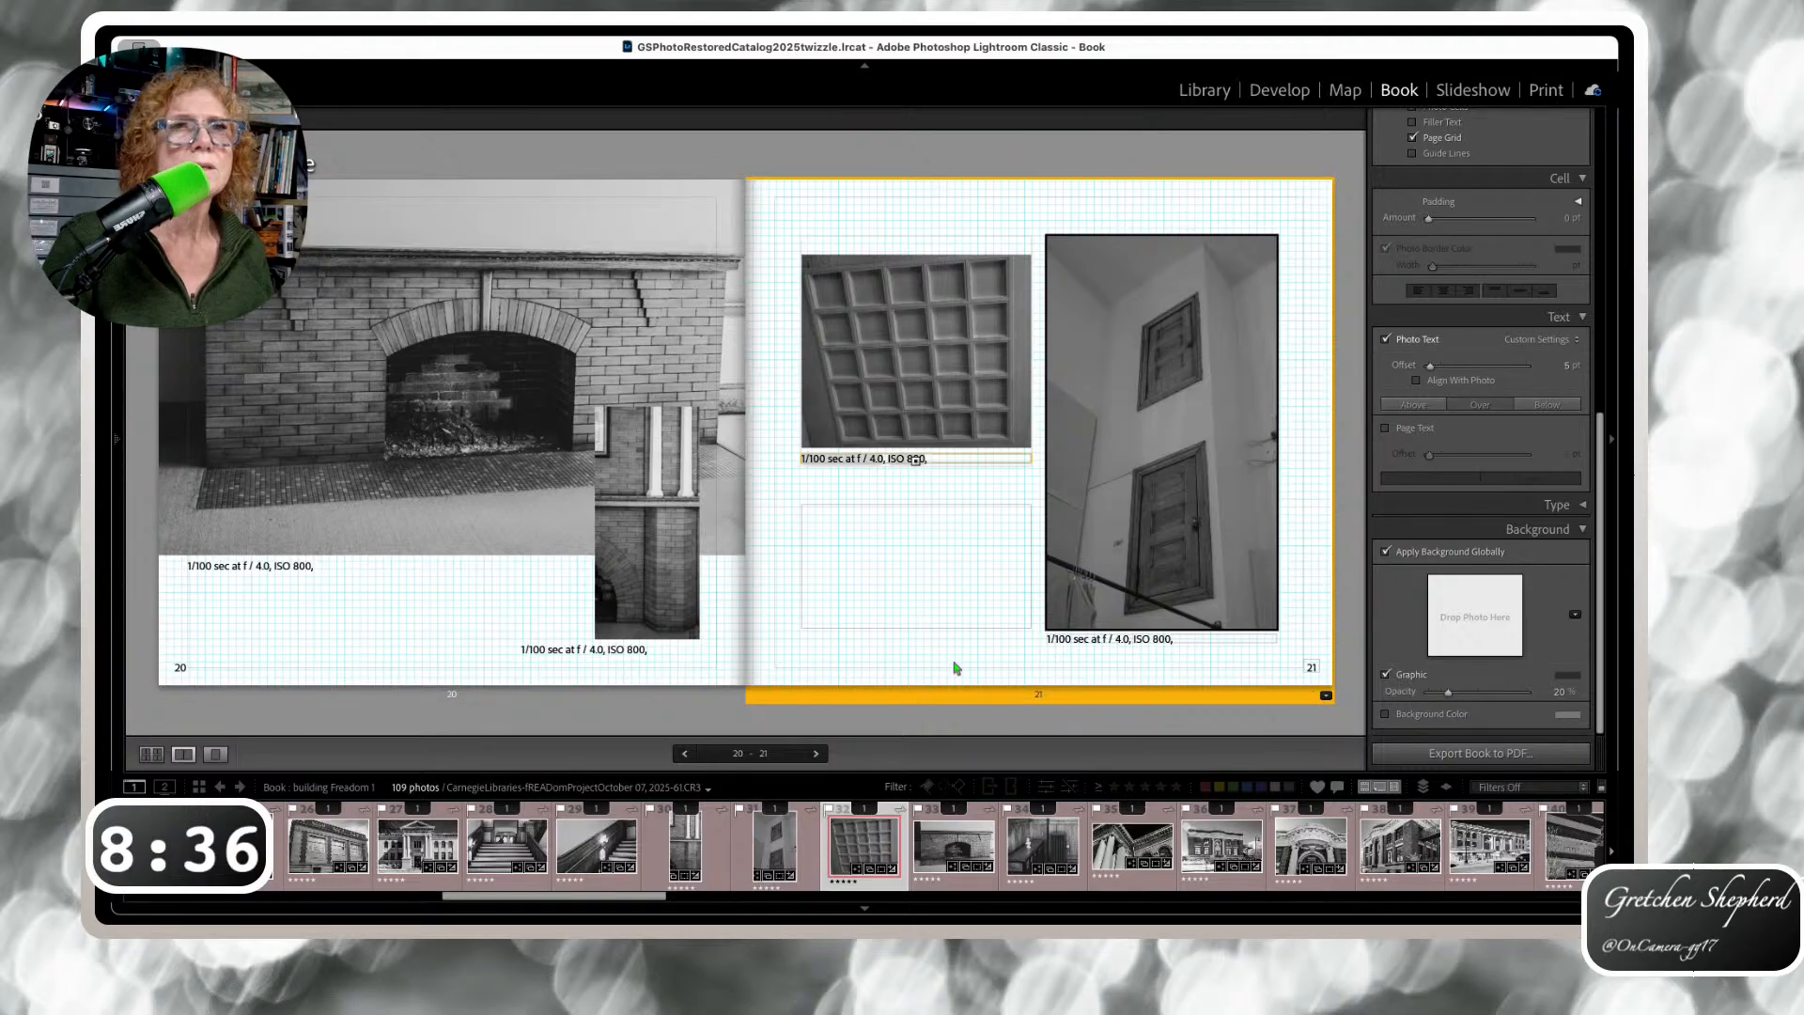
pyautogui.click(815, 754)
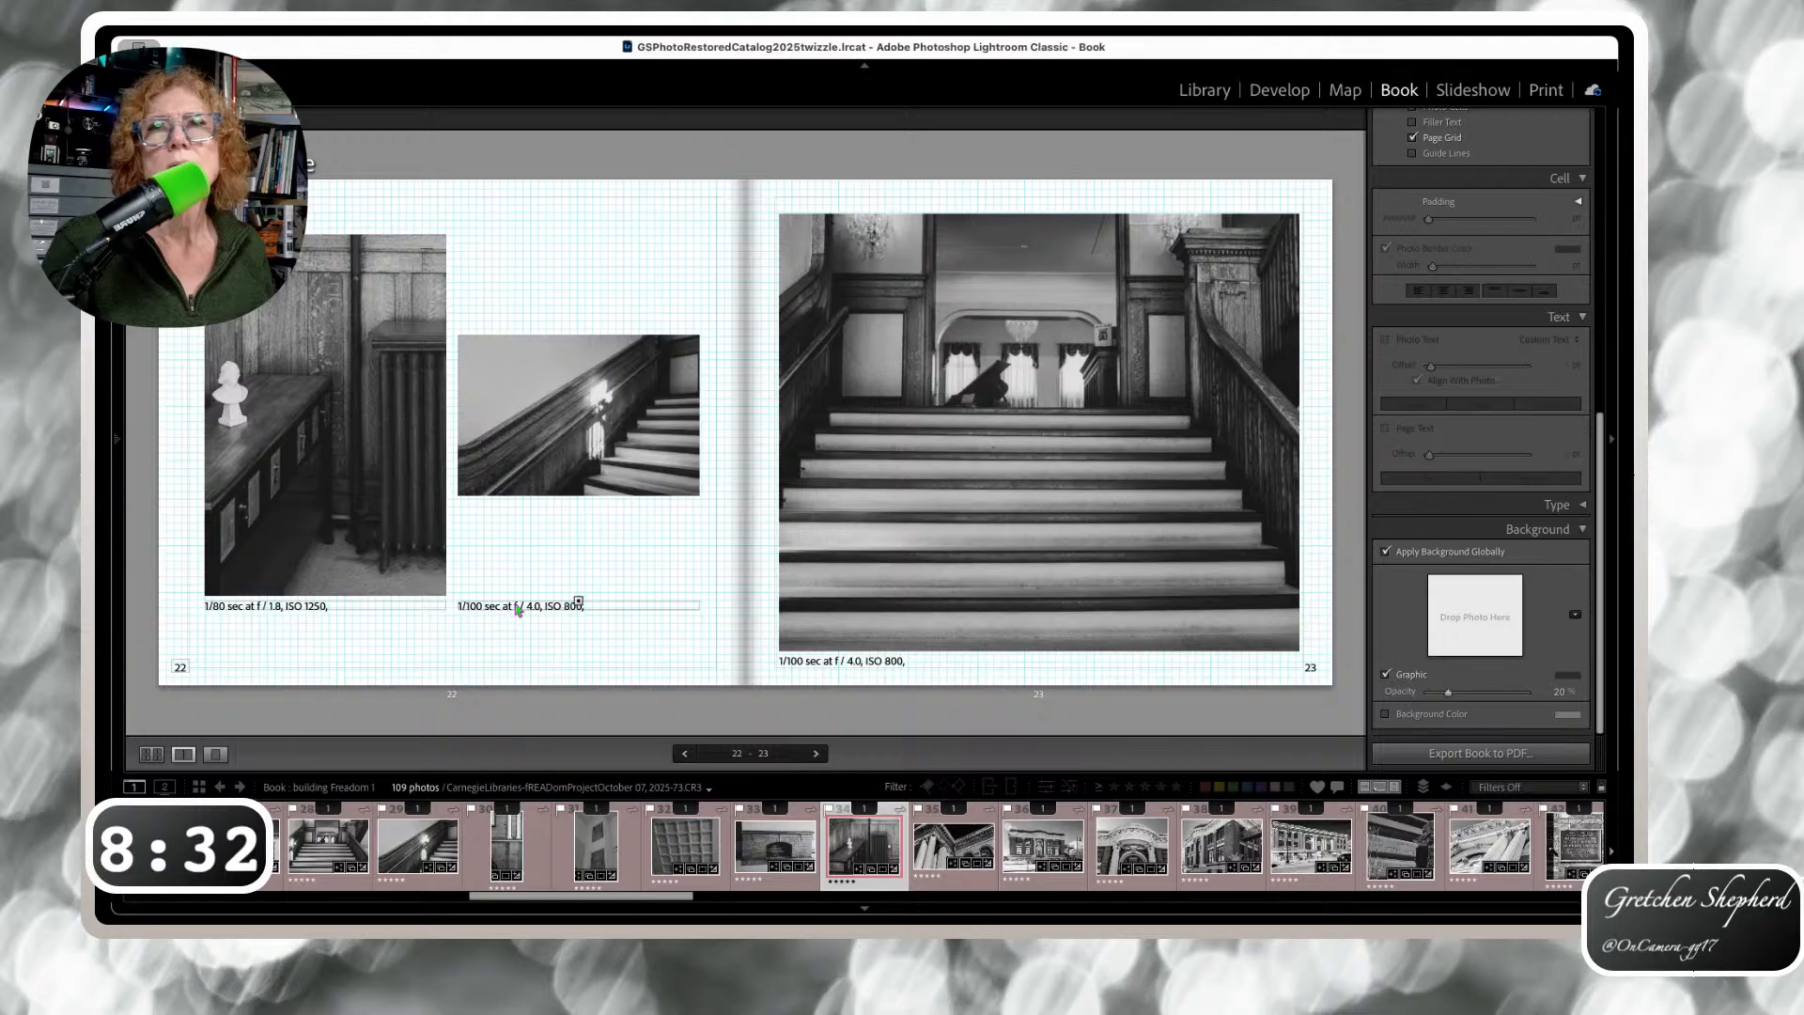
# Move the page 22 and page 26 captions up toward their photos, stepping through to spread 30–31
pyautogui.moveTo(576, 604); pyautogui.dragTo(584, 505)
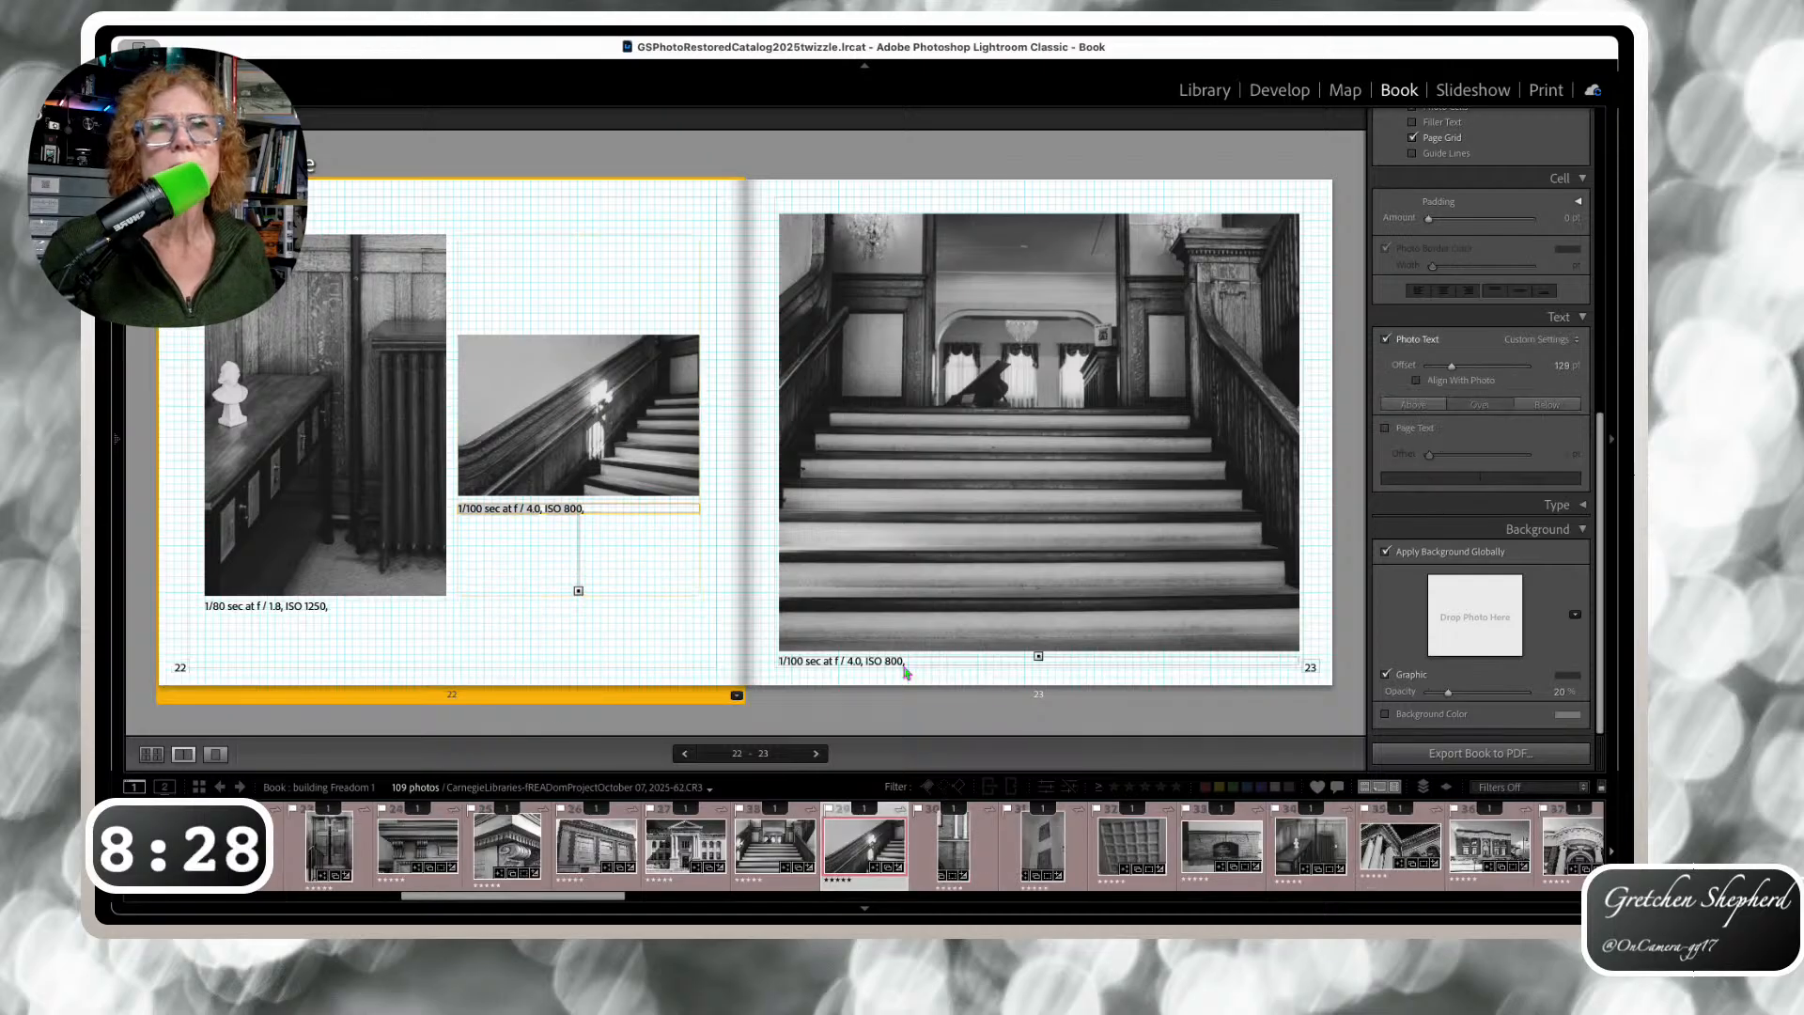
pyautogui.press('Right')
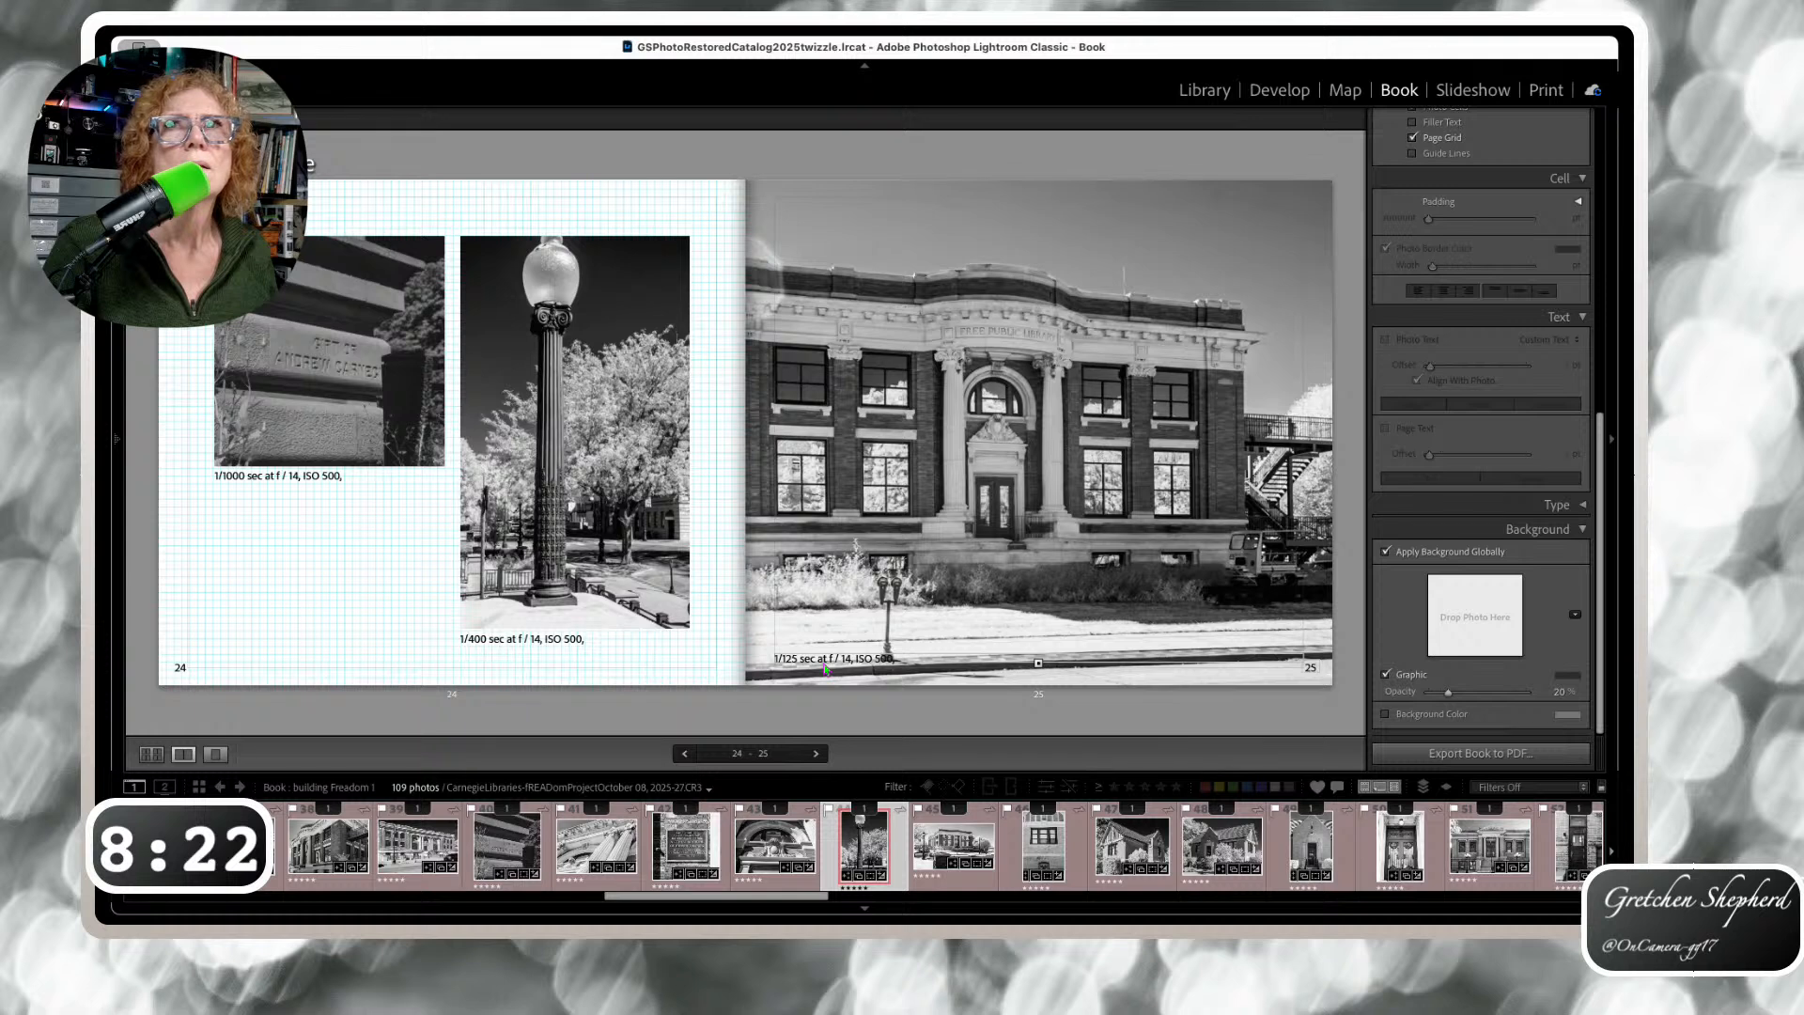
pyautogui.press('Right')
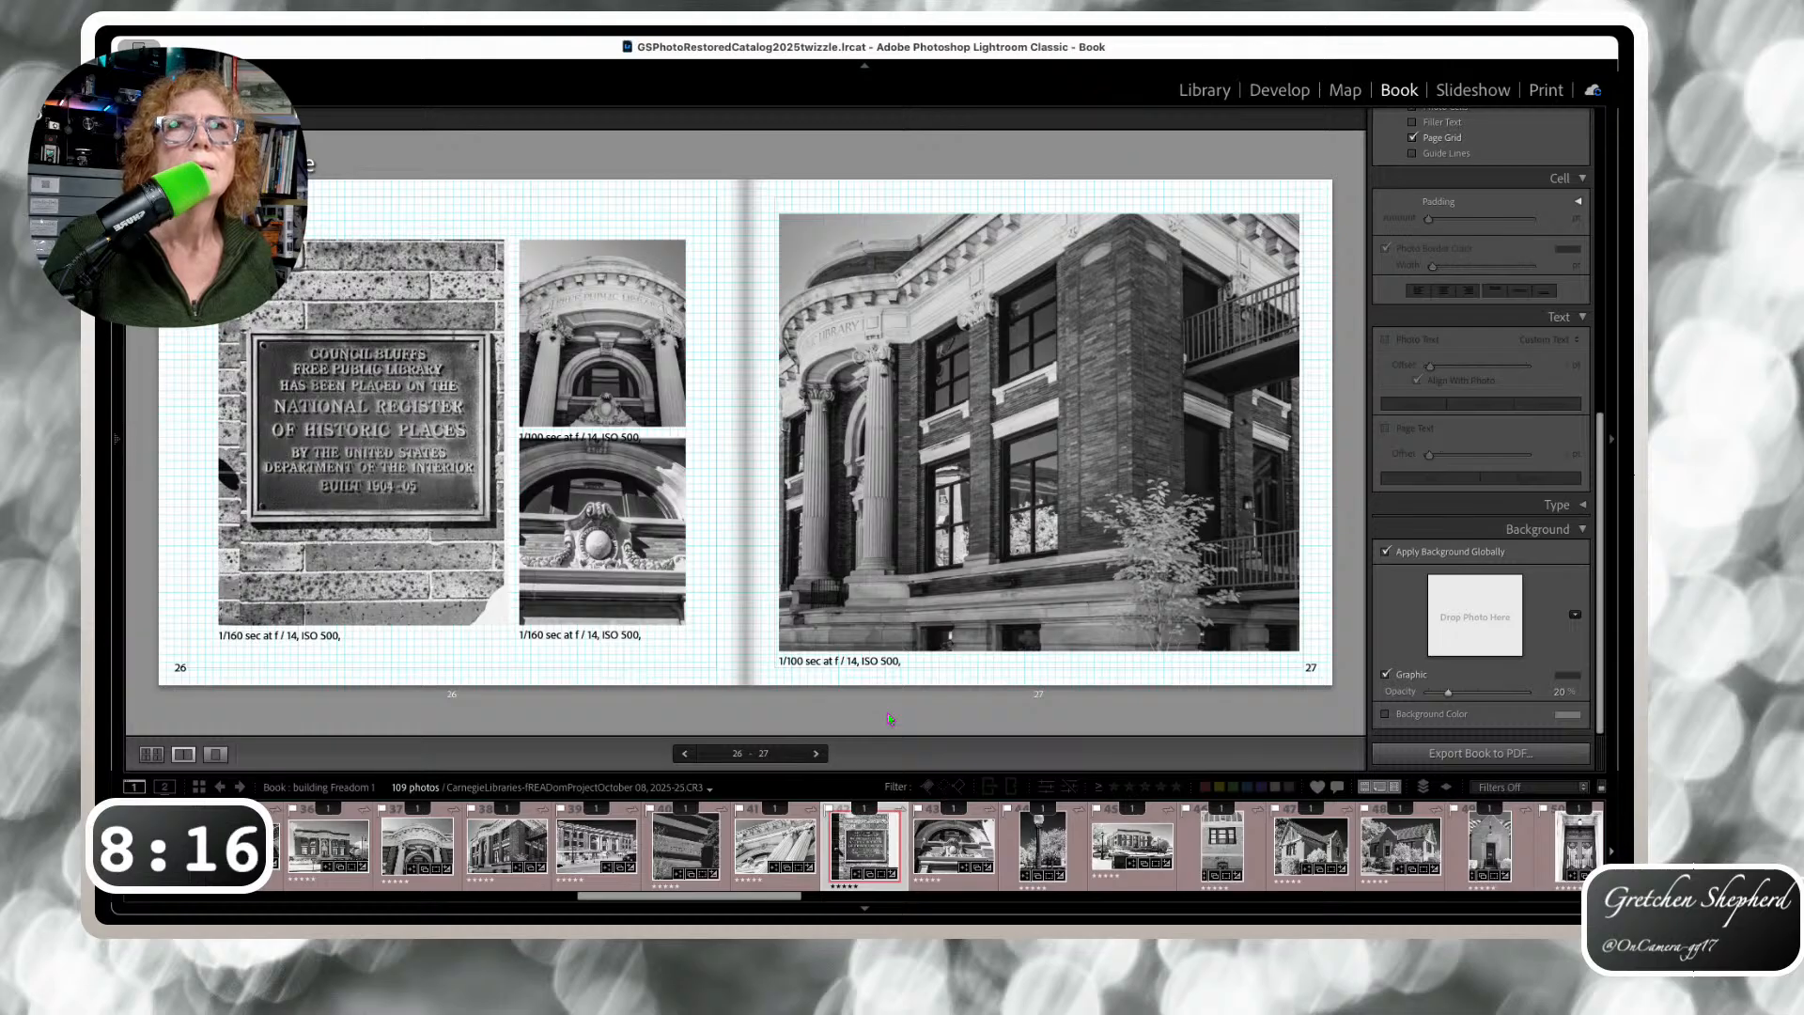
pyautogui.click(598, 431)
pyautogui.moveTo(598, 433); pyautogui.dragTo(579, 229)
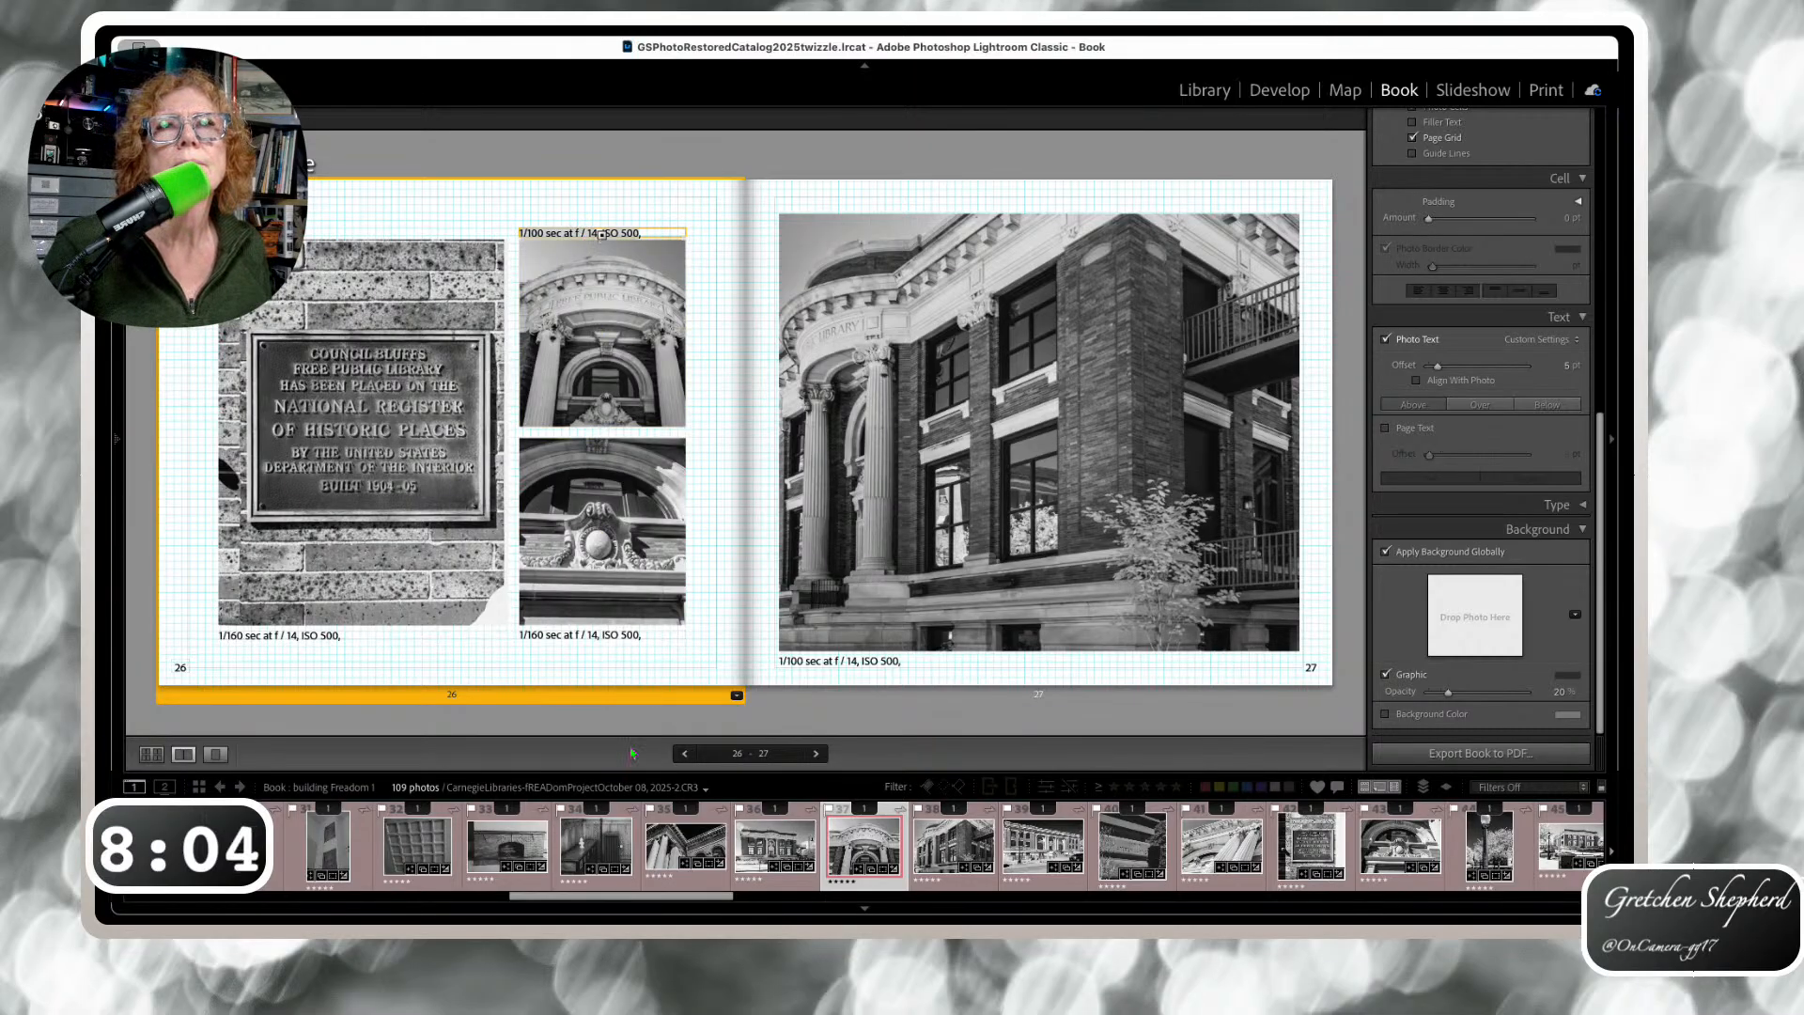
pyautogui.press('Right')
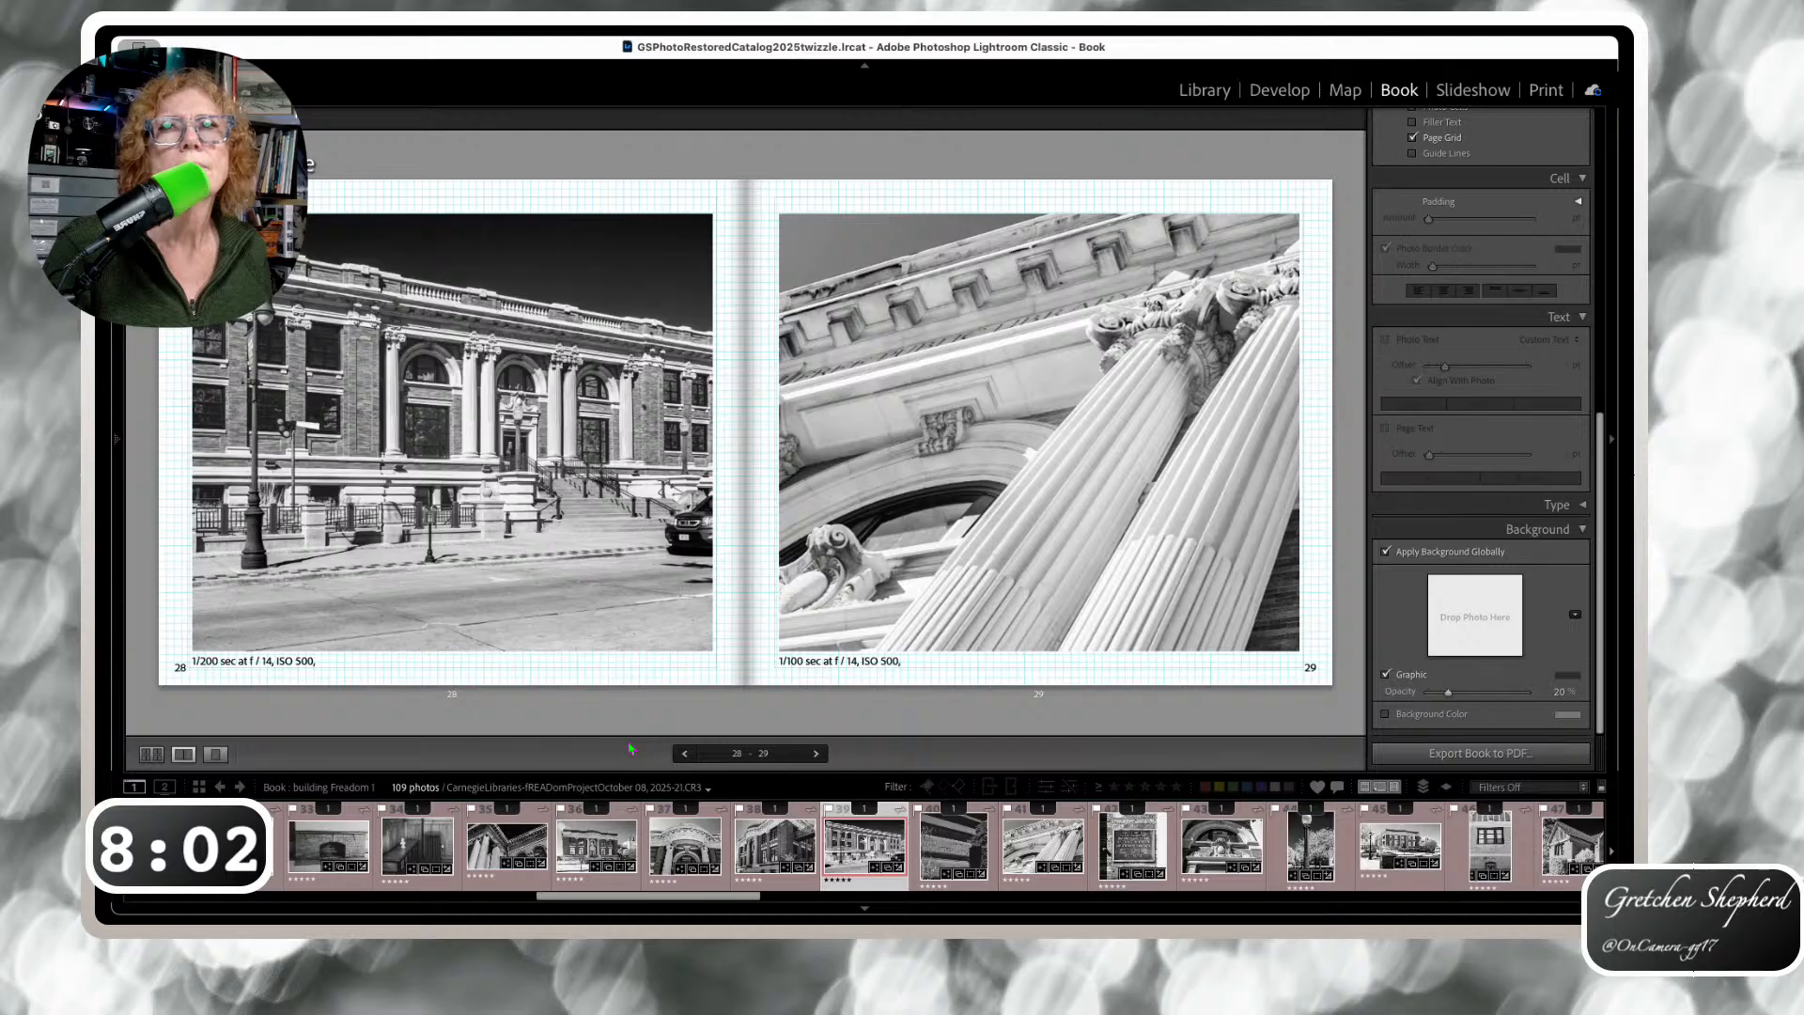
pyautogui.press('Right')
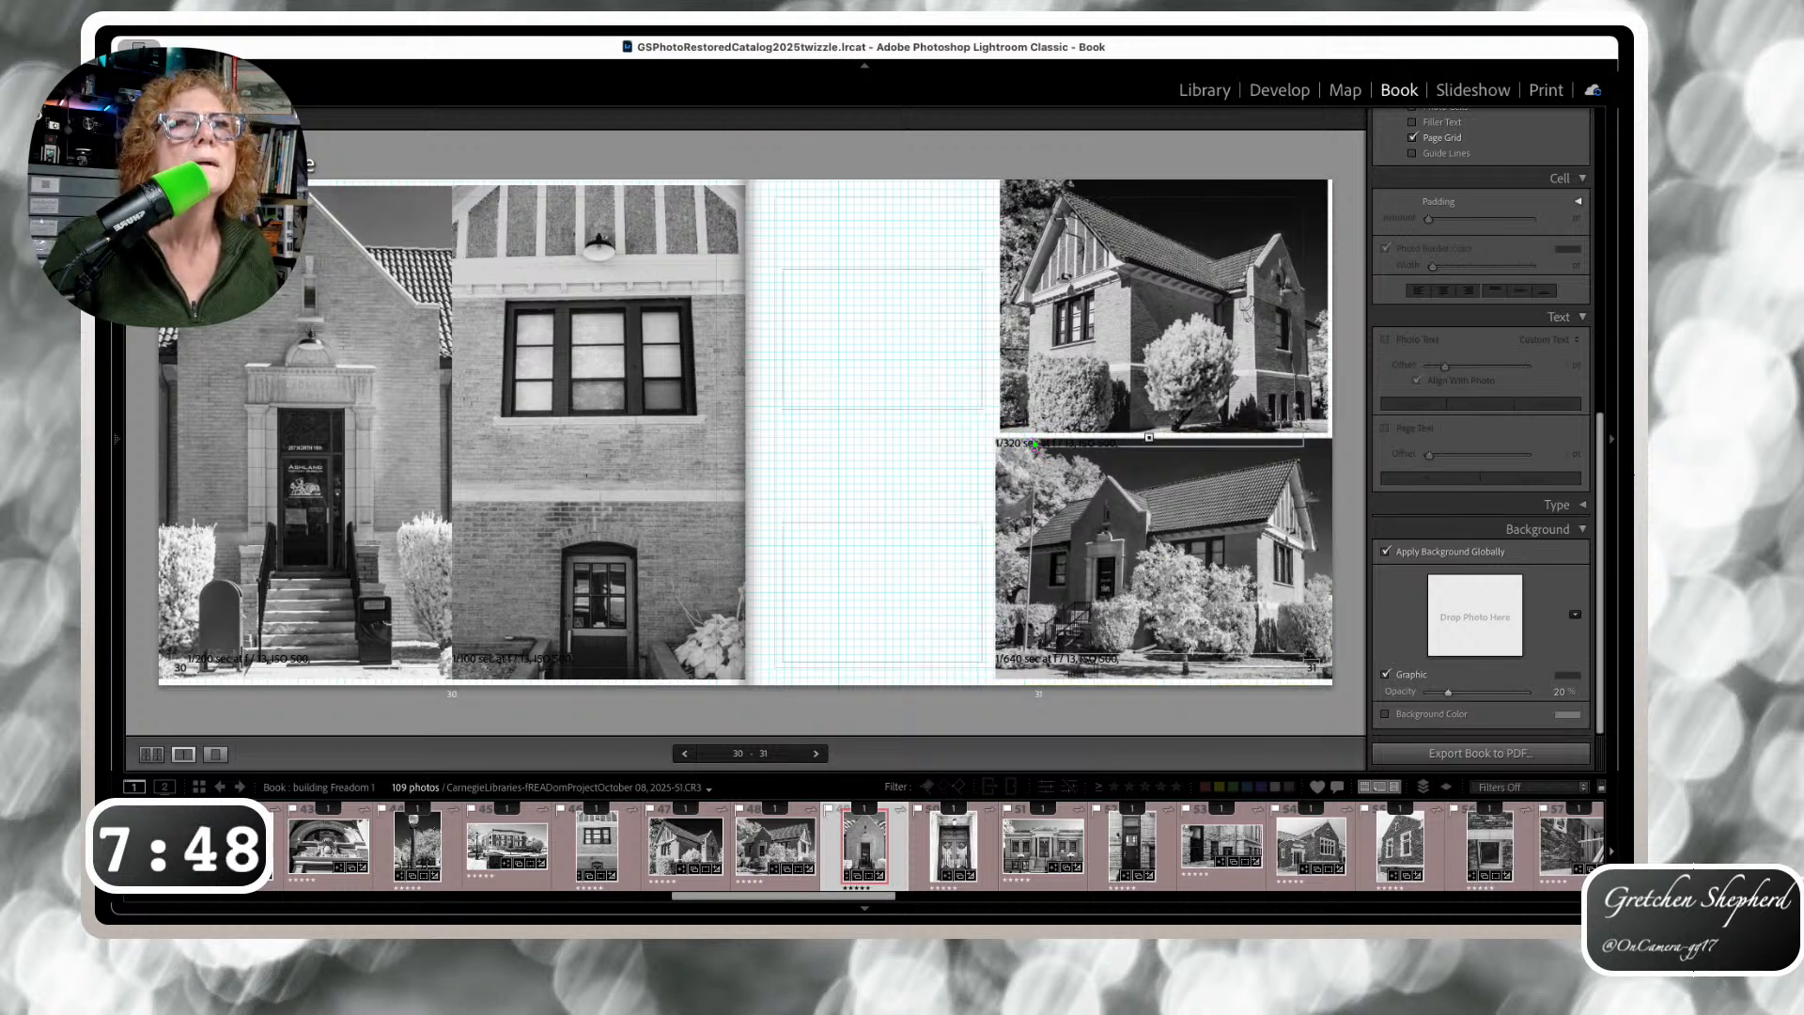
# Shift the page 31 caption up, then place the page 32 and 33 captions beside their photos
pyautogui.click(1032, 439)
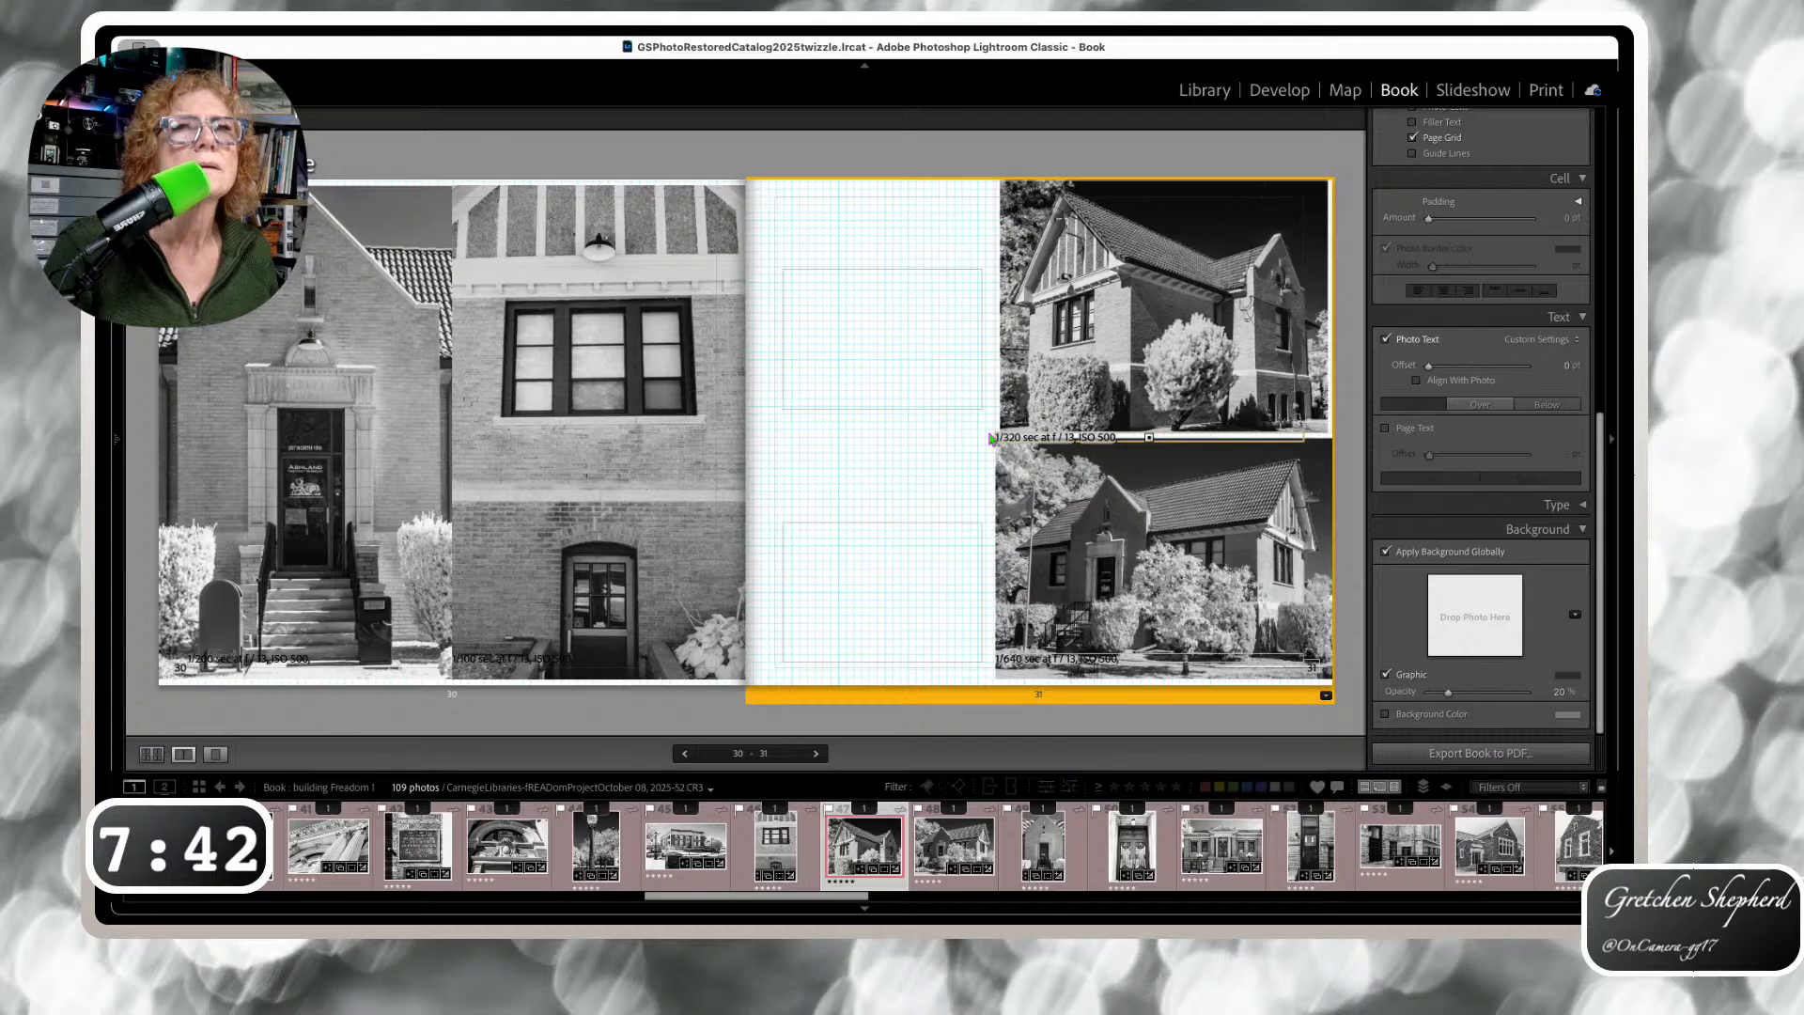
pyautogui.press('Right')
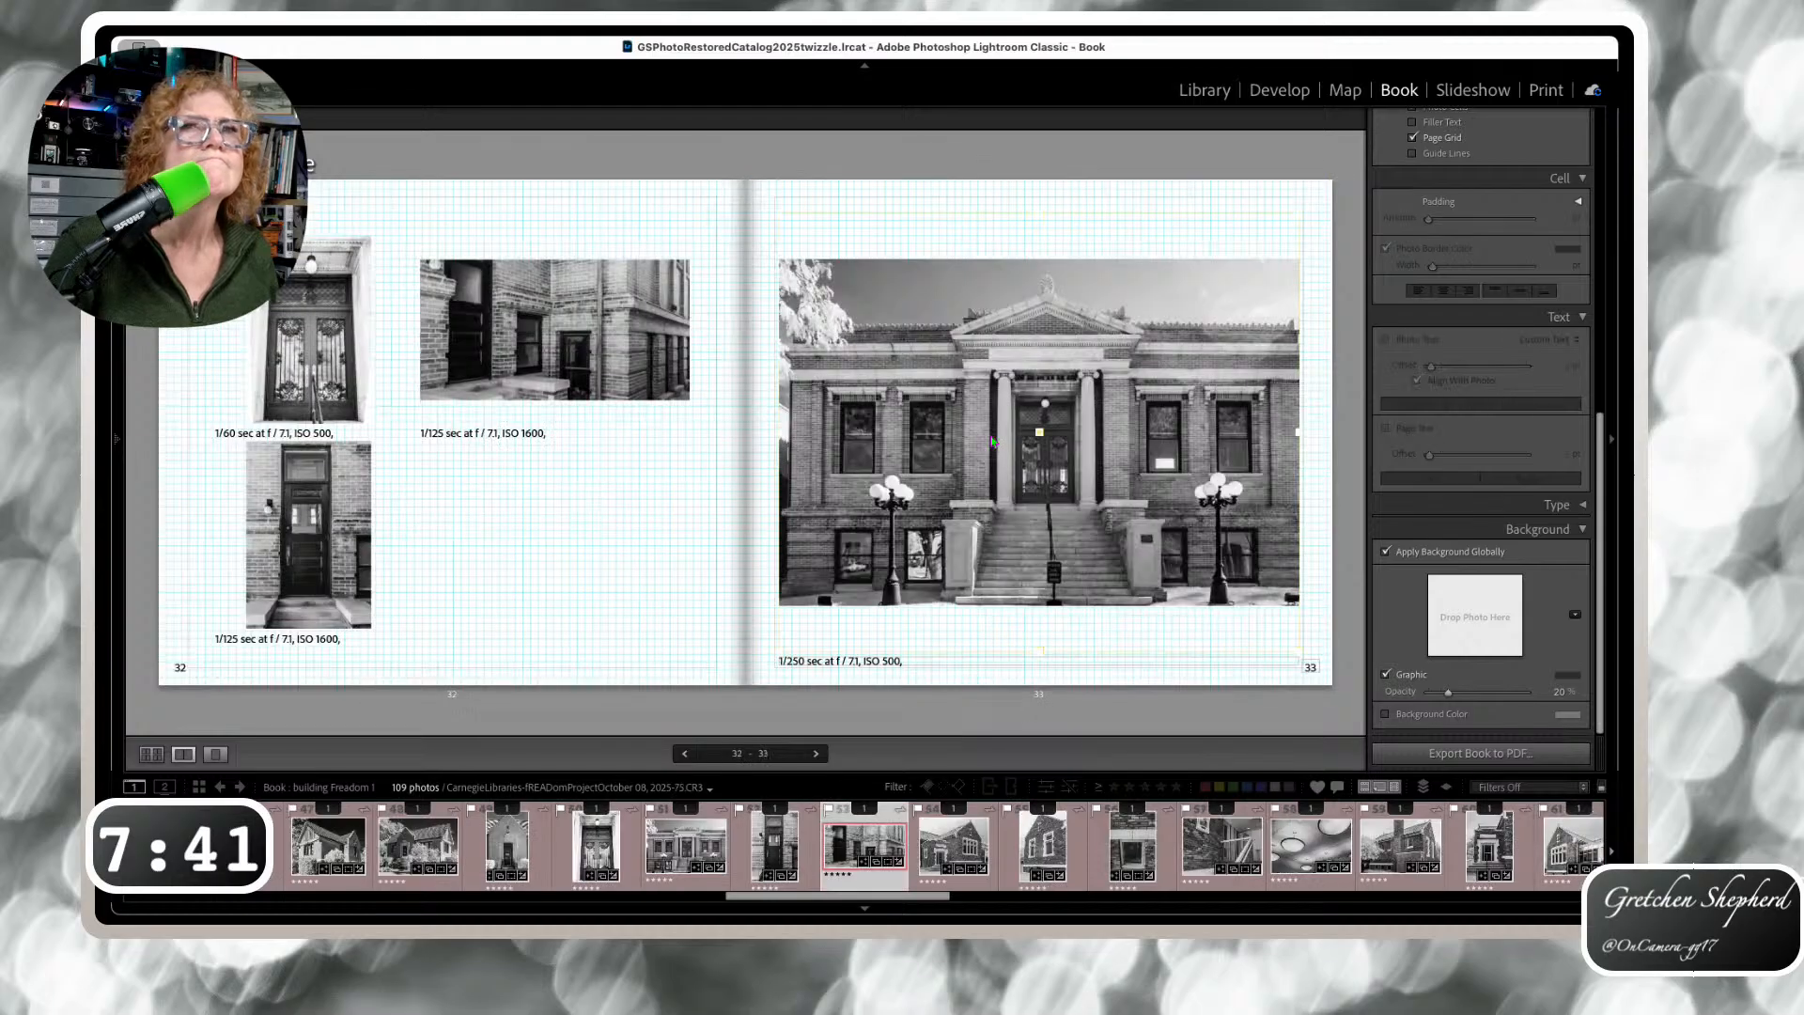
pyautogui.click(897, 661)
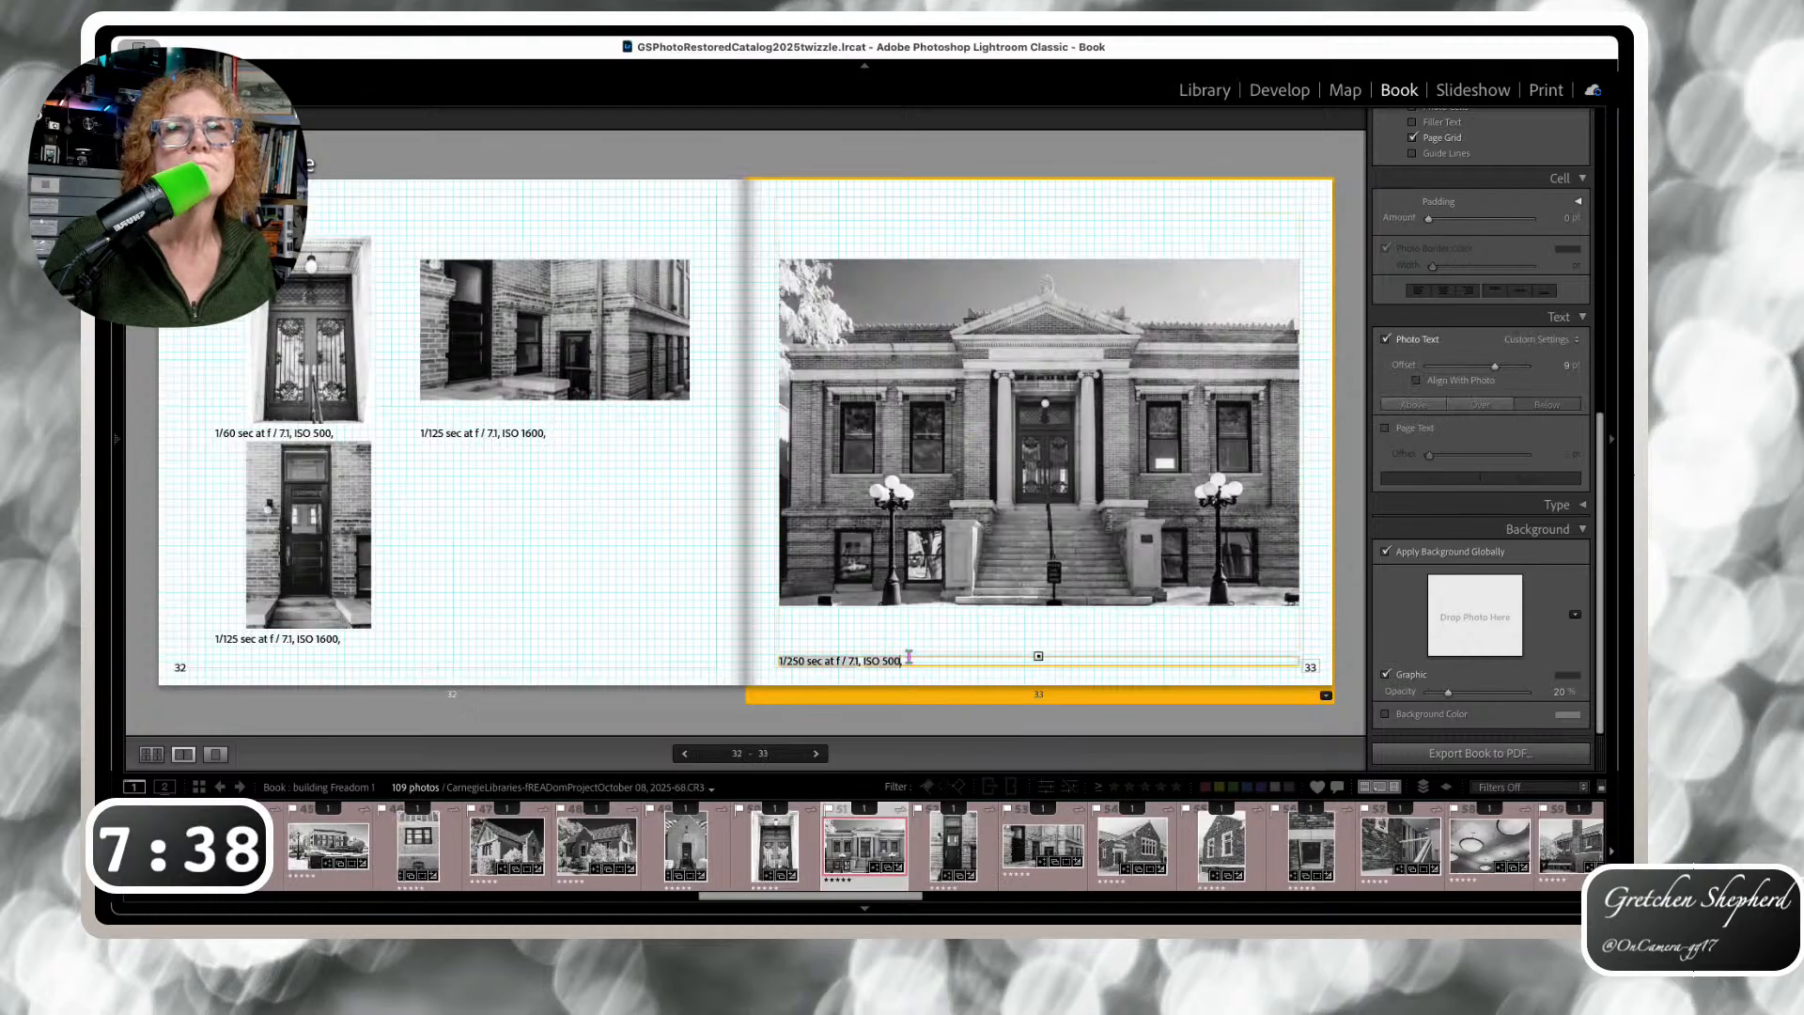
pyautogui.moveTo(1034, 656); pyautogui.dragTo(1032, 610)
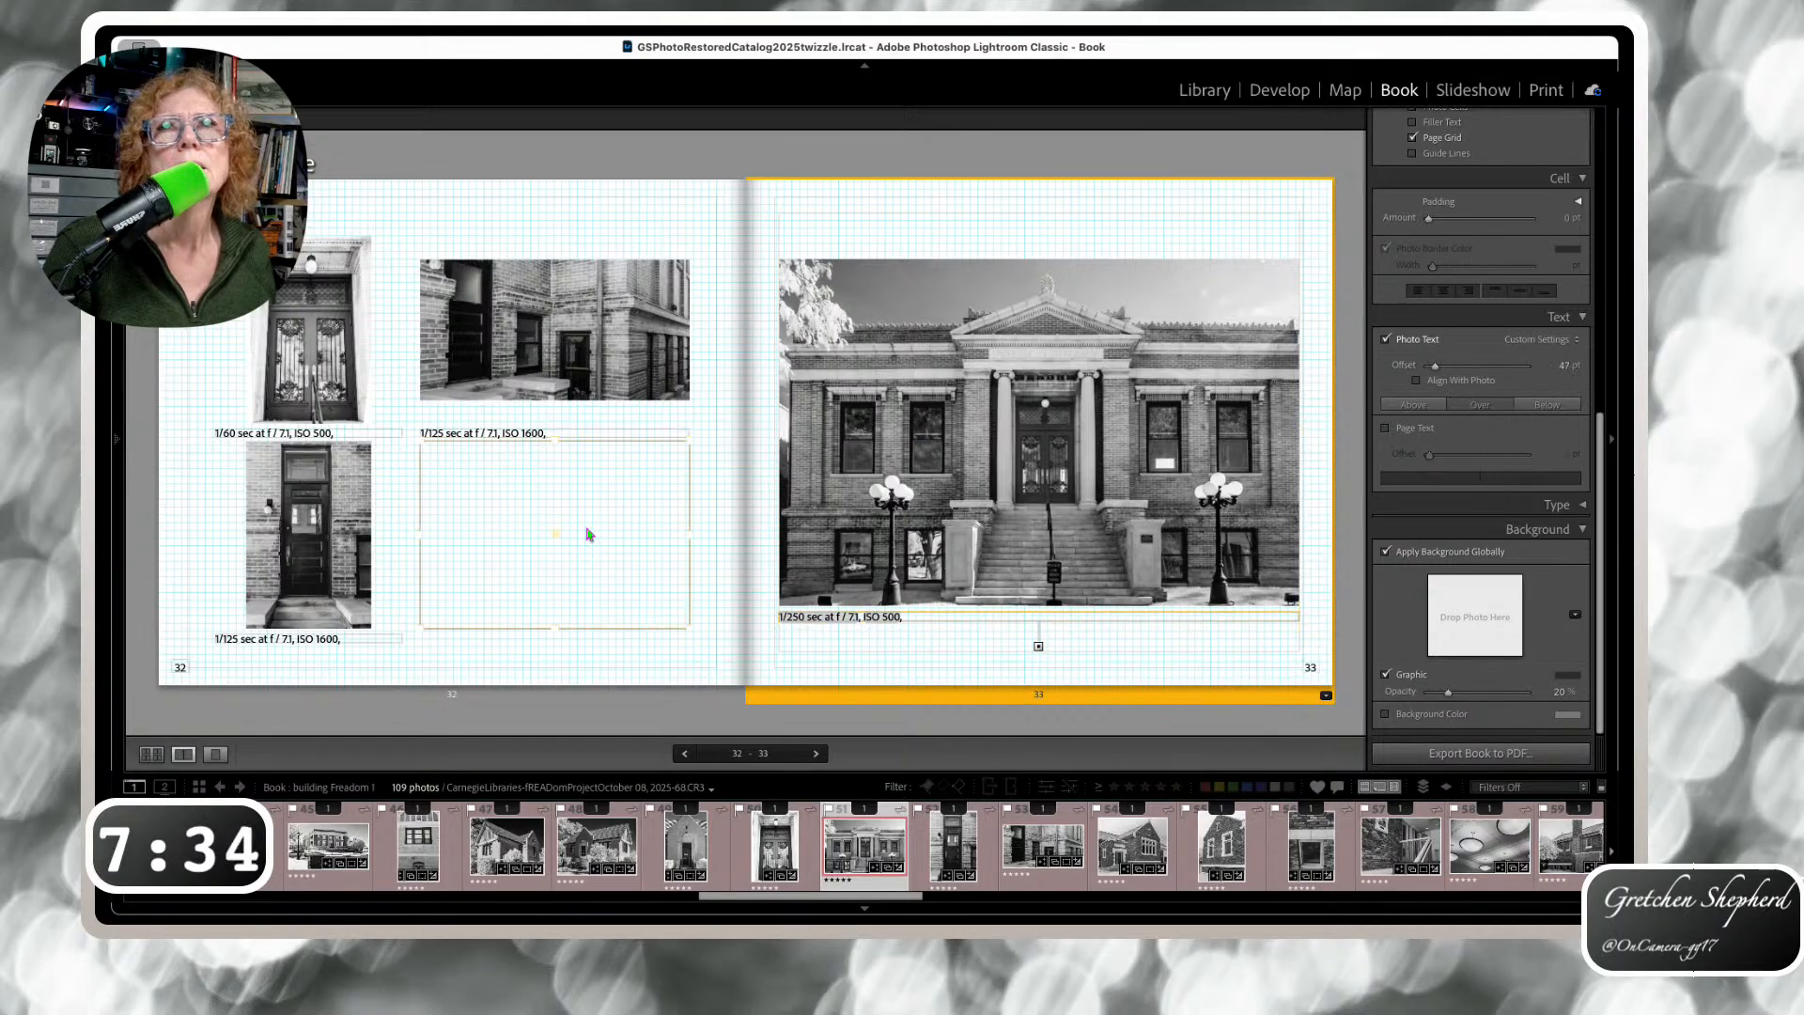
pyautogui.click(530, 431)
pyautogui.moveTo(530, 430); pyautogui.dragTo(532, 407)
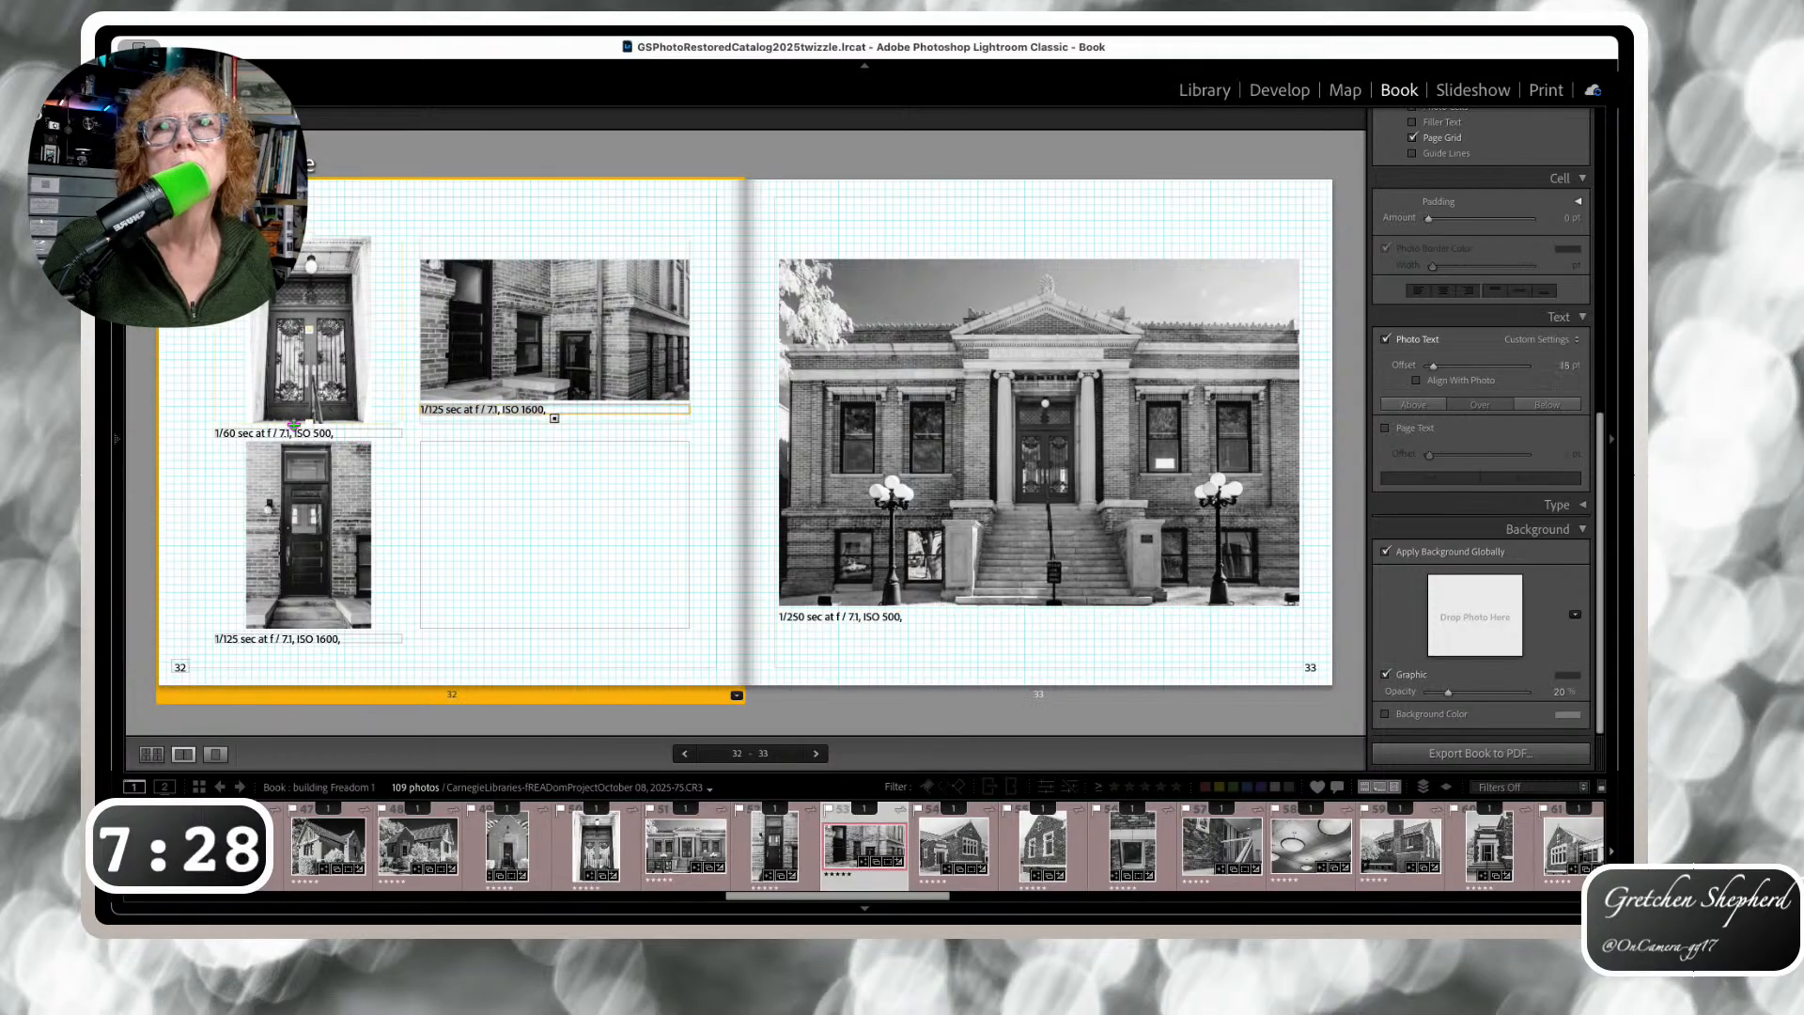
pyautogui.moveTo(299, 435); pyautogui.dragTo(333, 220)
# Move the page 35 caption above its top-right photo, then page through to spread 44–45
pyautogui.press('Right')
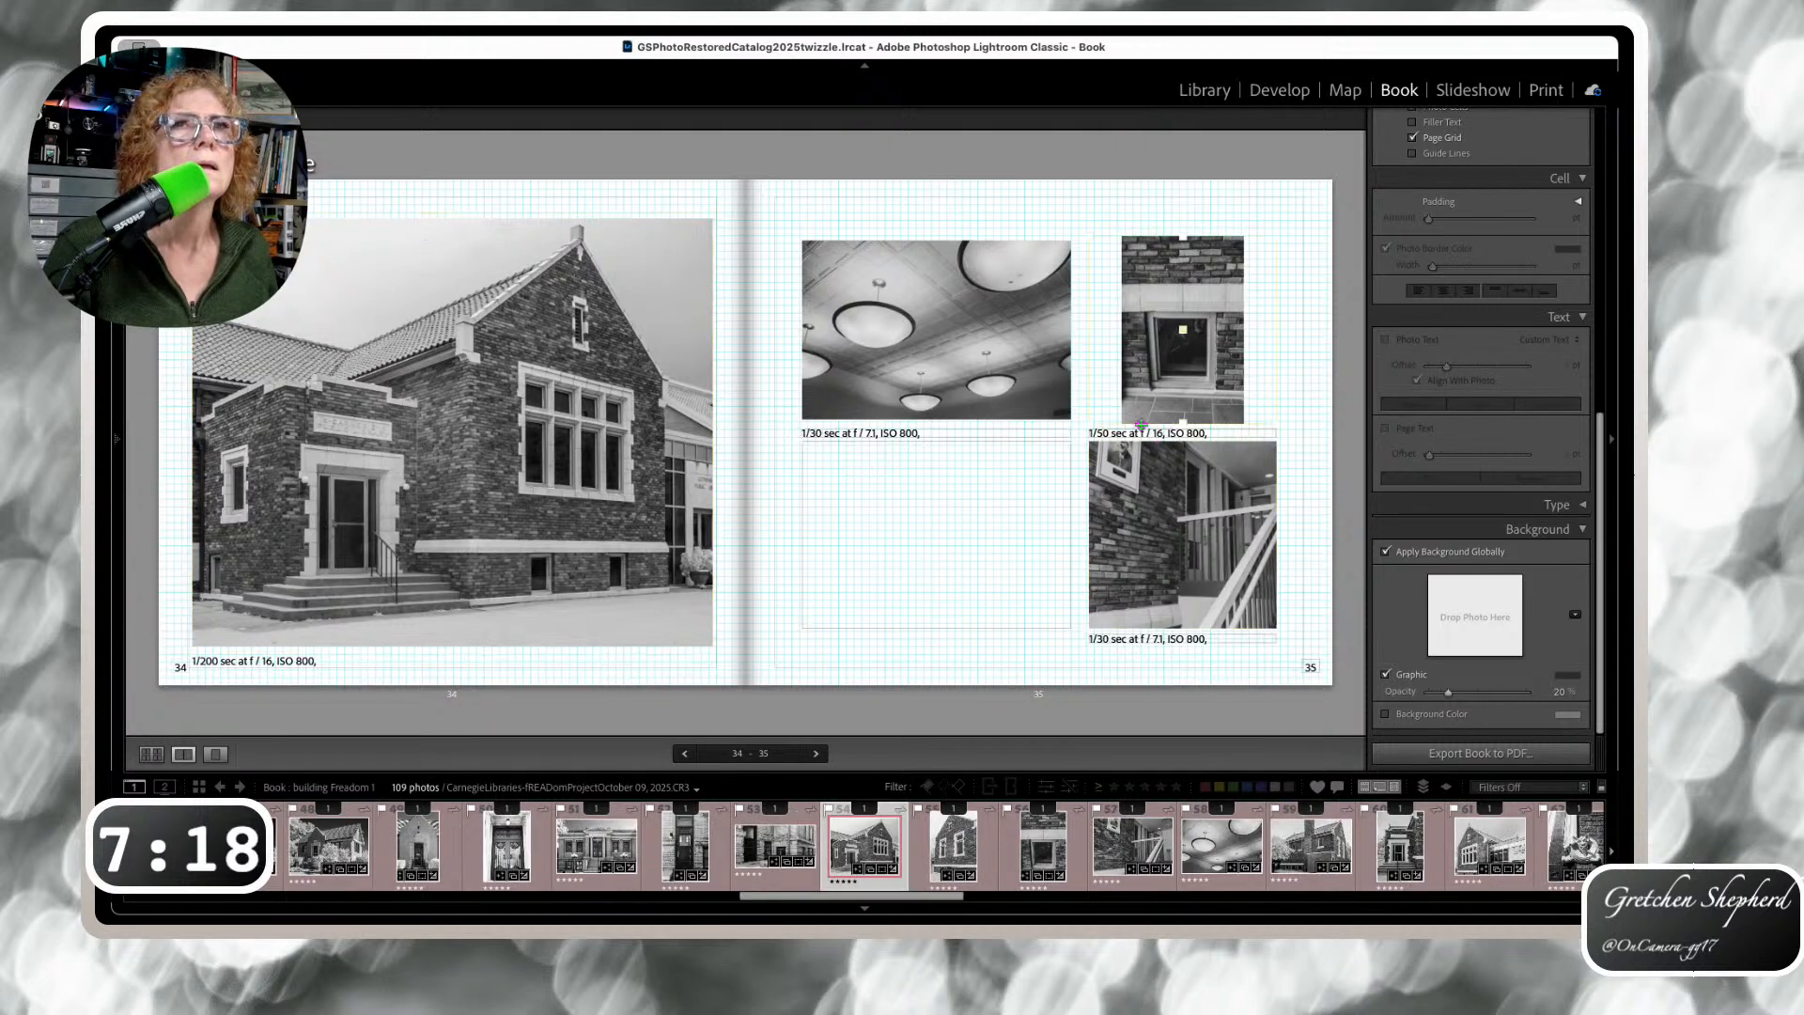
pyautogui.moveTo(1144, 432); pyautogui.dragTo(1163, 226)
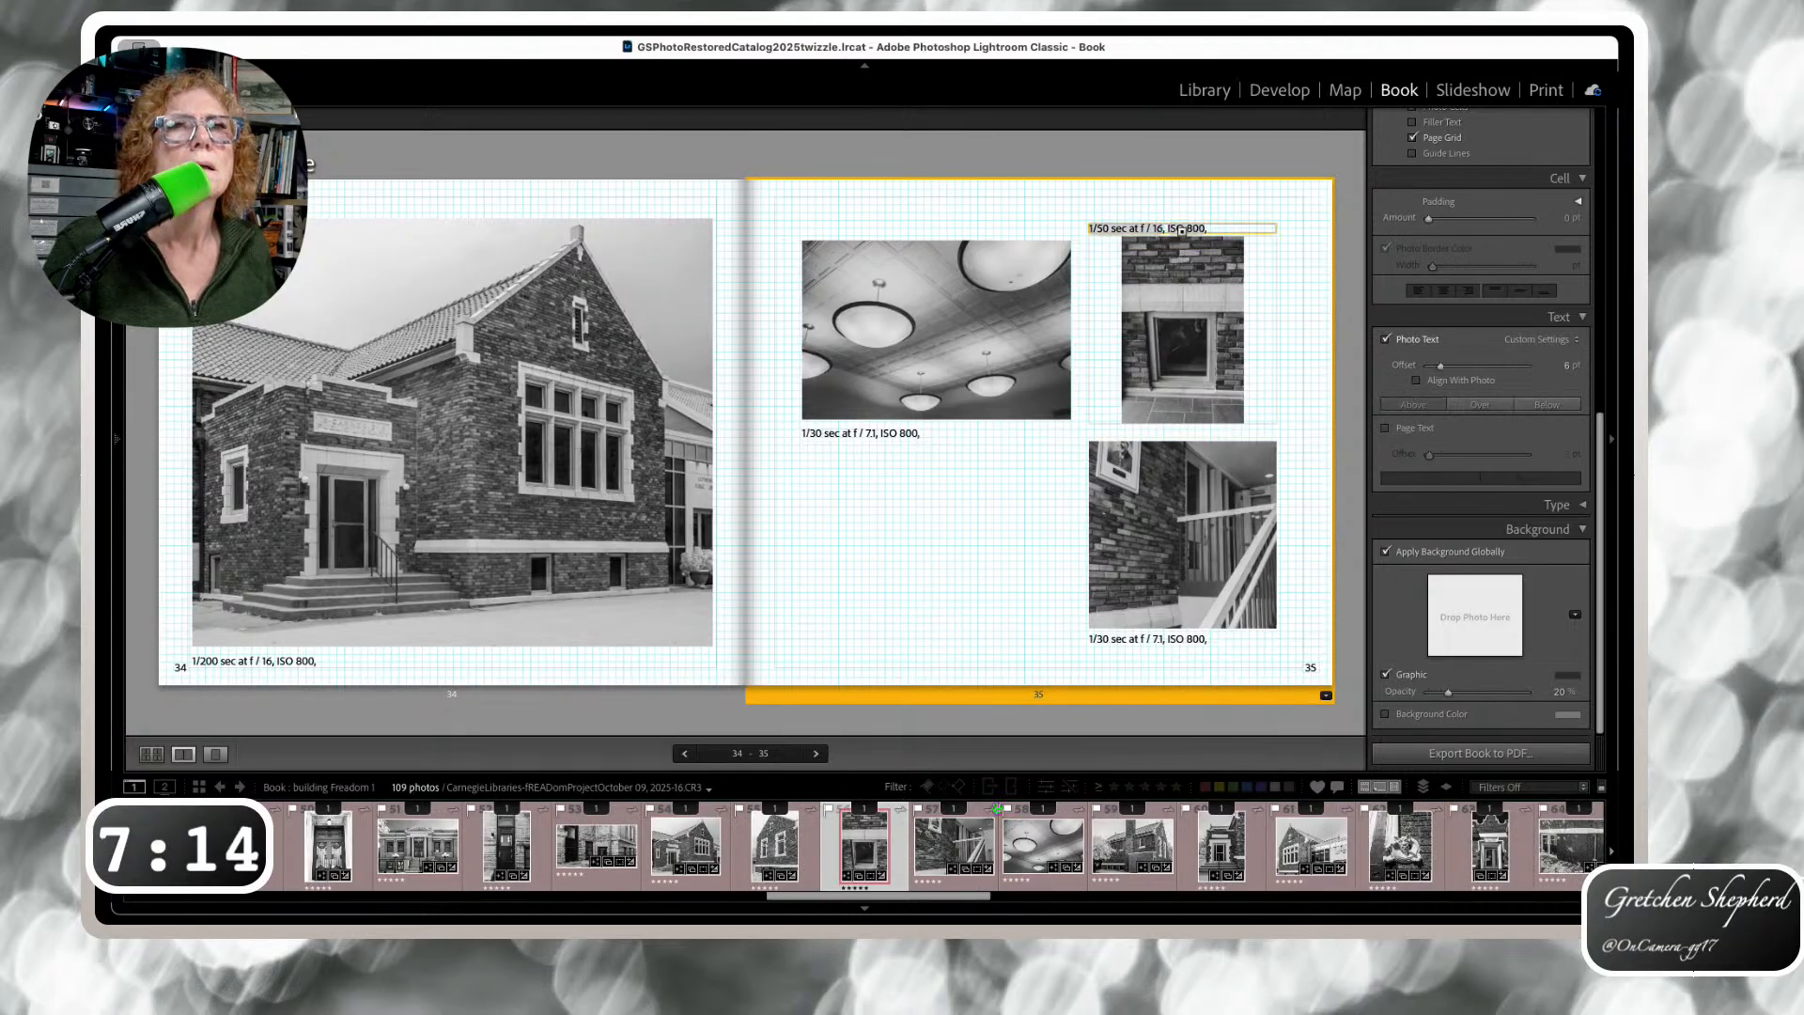
pyautogui.press('Right')
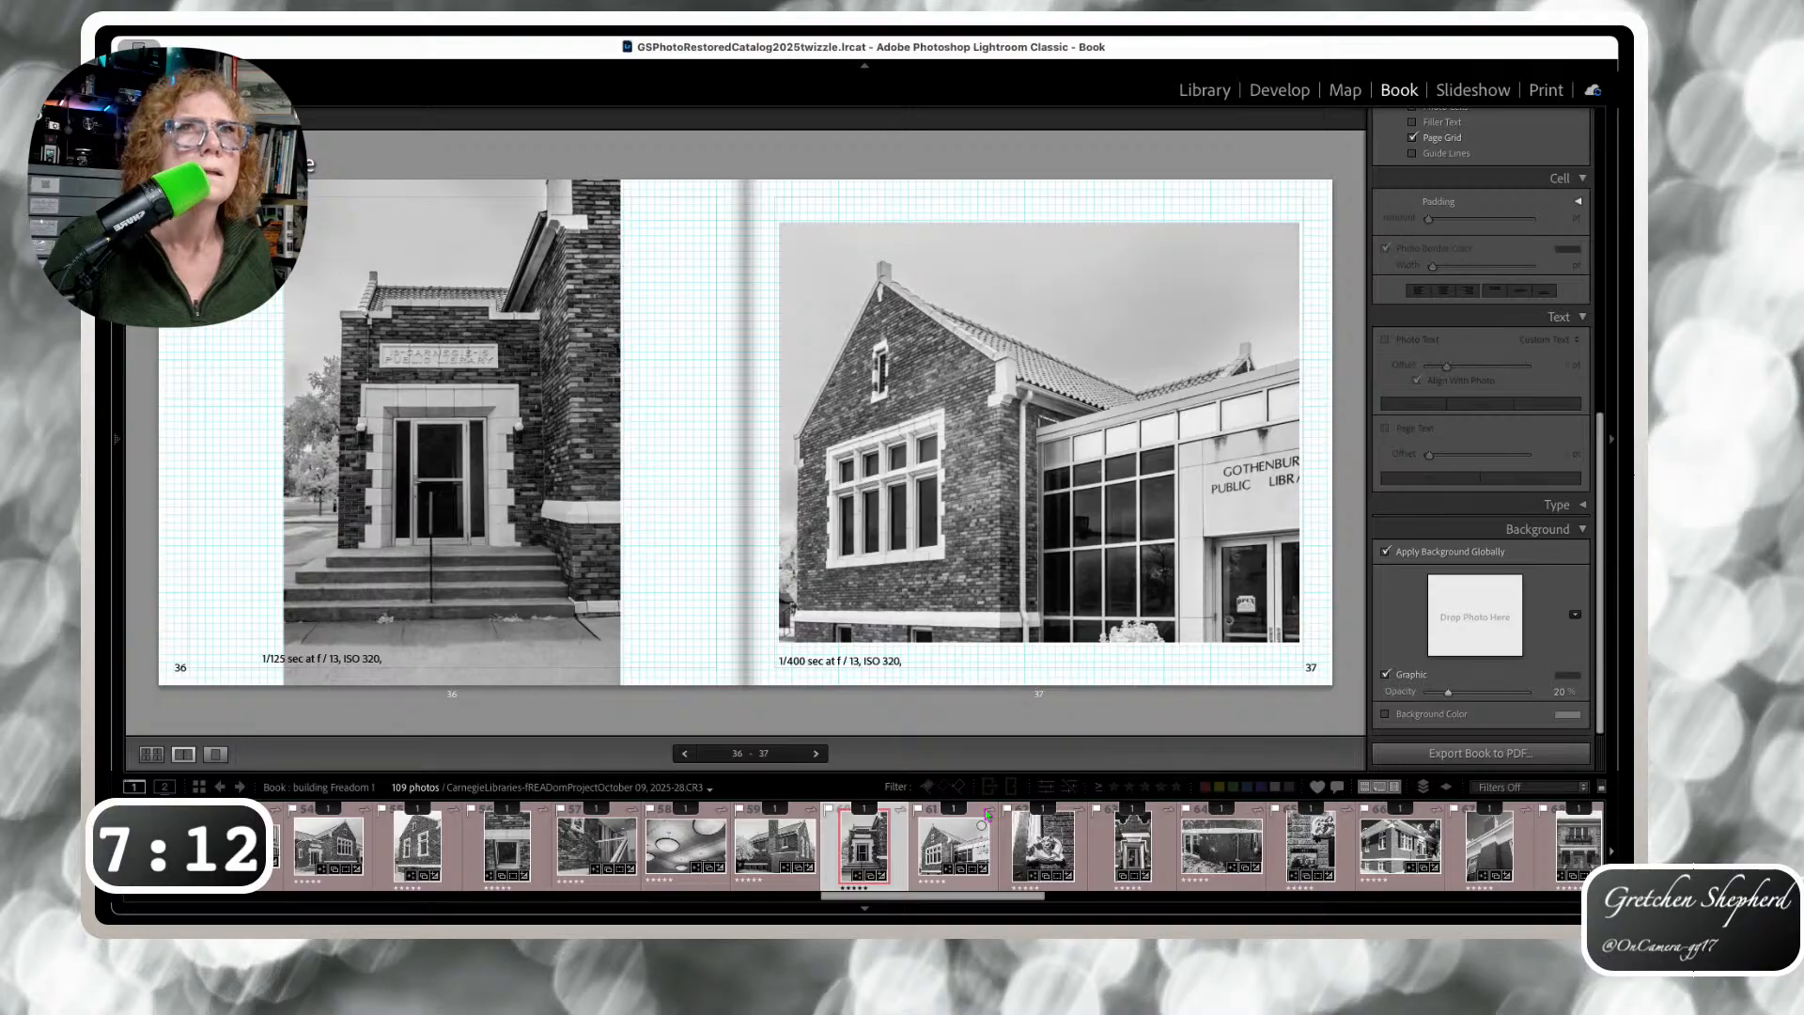
pyautogui.press('Right')
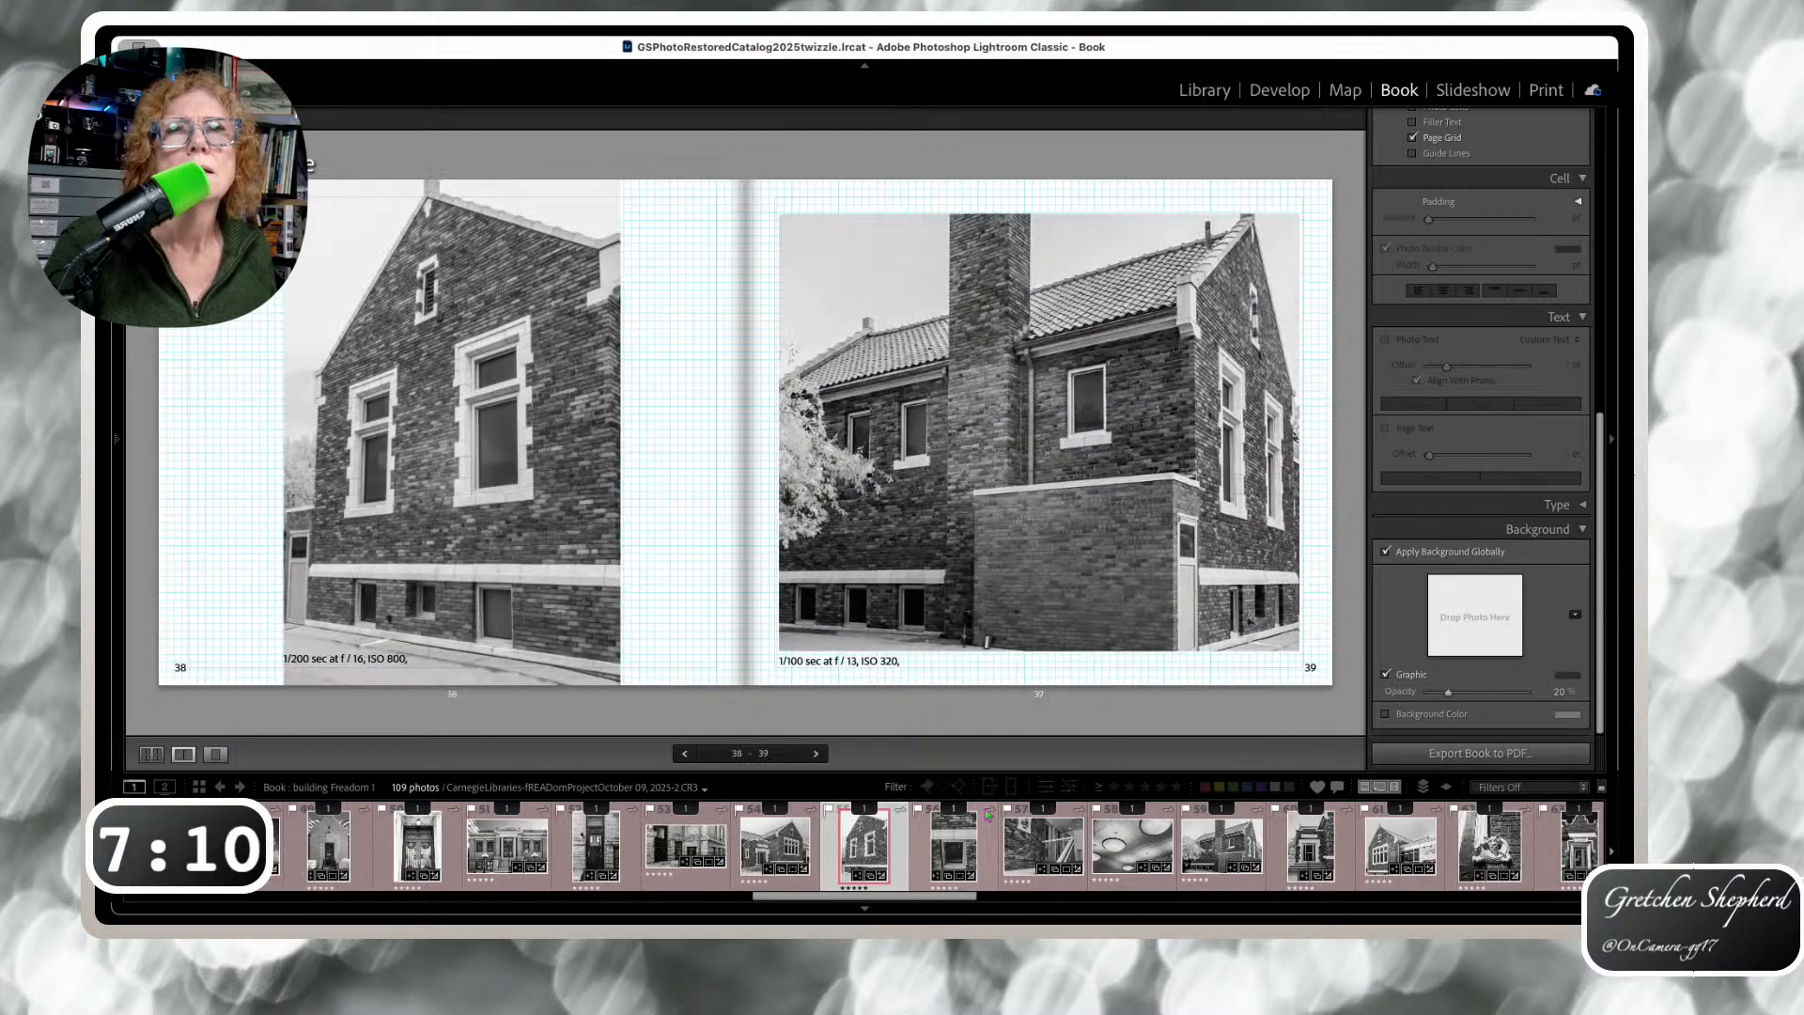
pyautogui.press('Right')
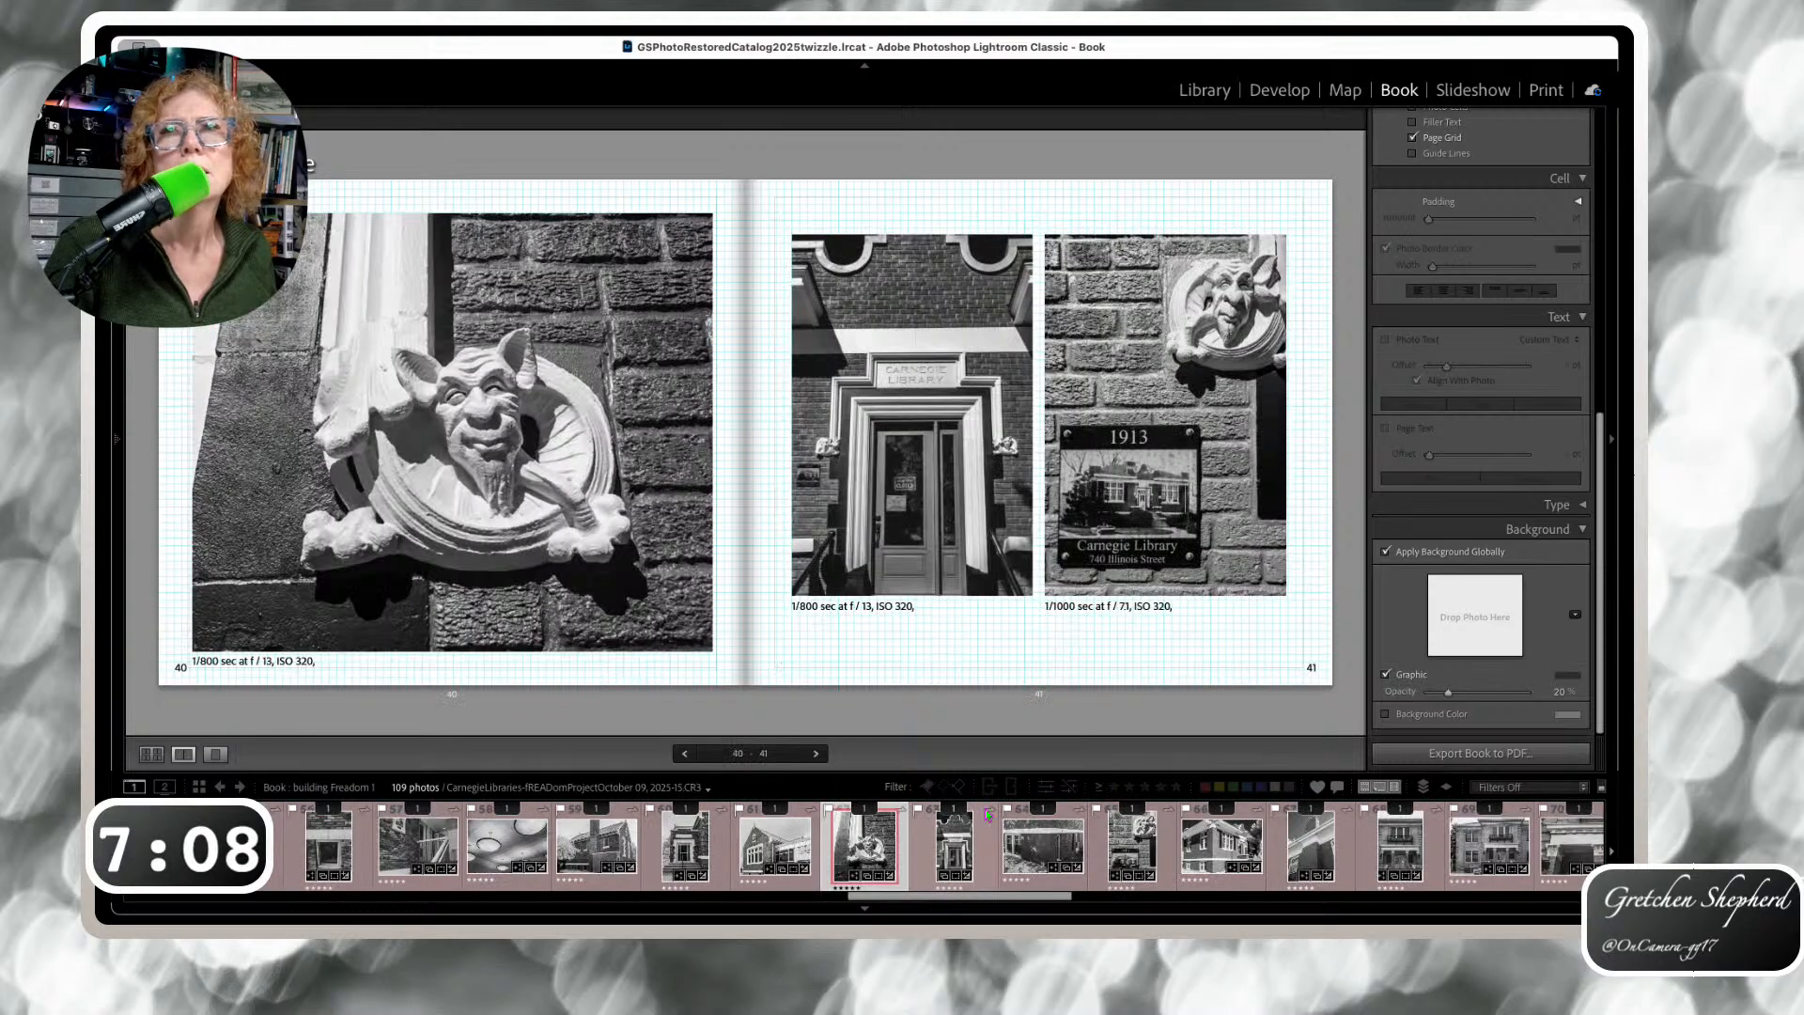
pyautogui.press('Right')
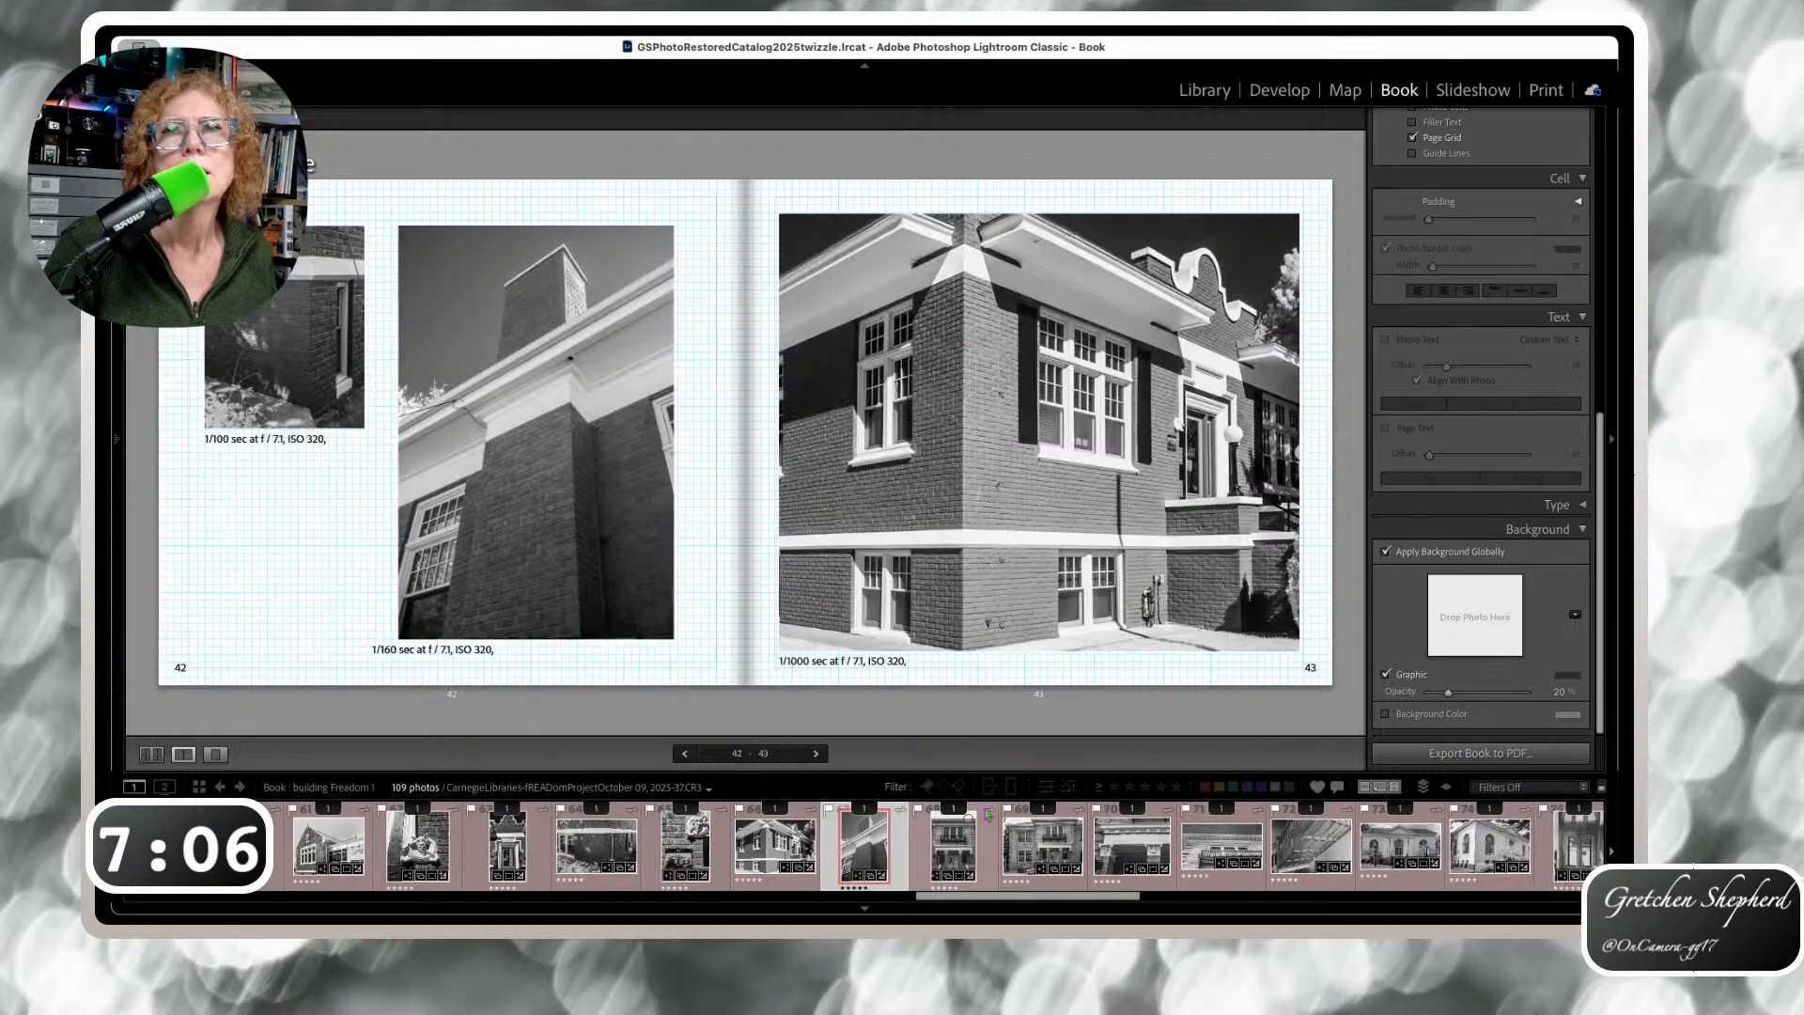
pyautogui.press('Right')
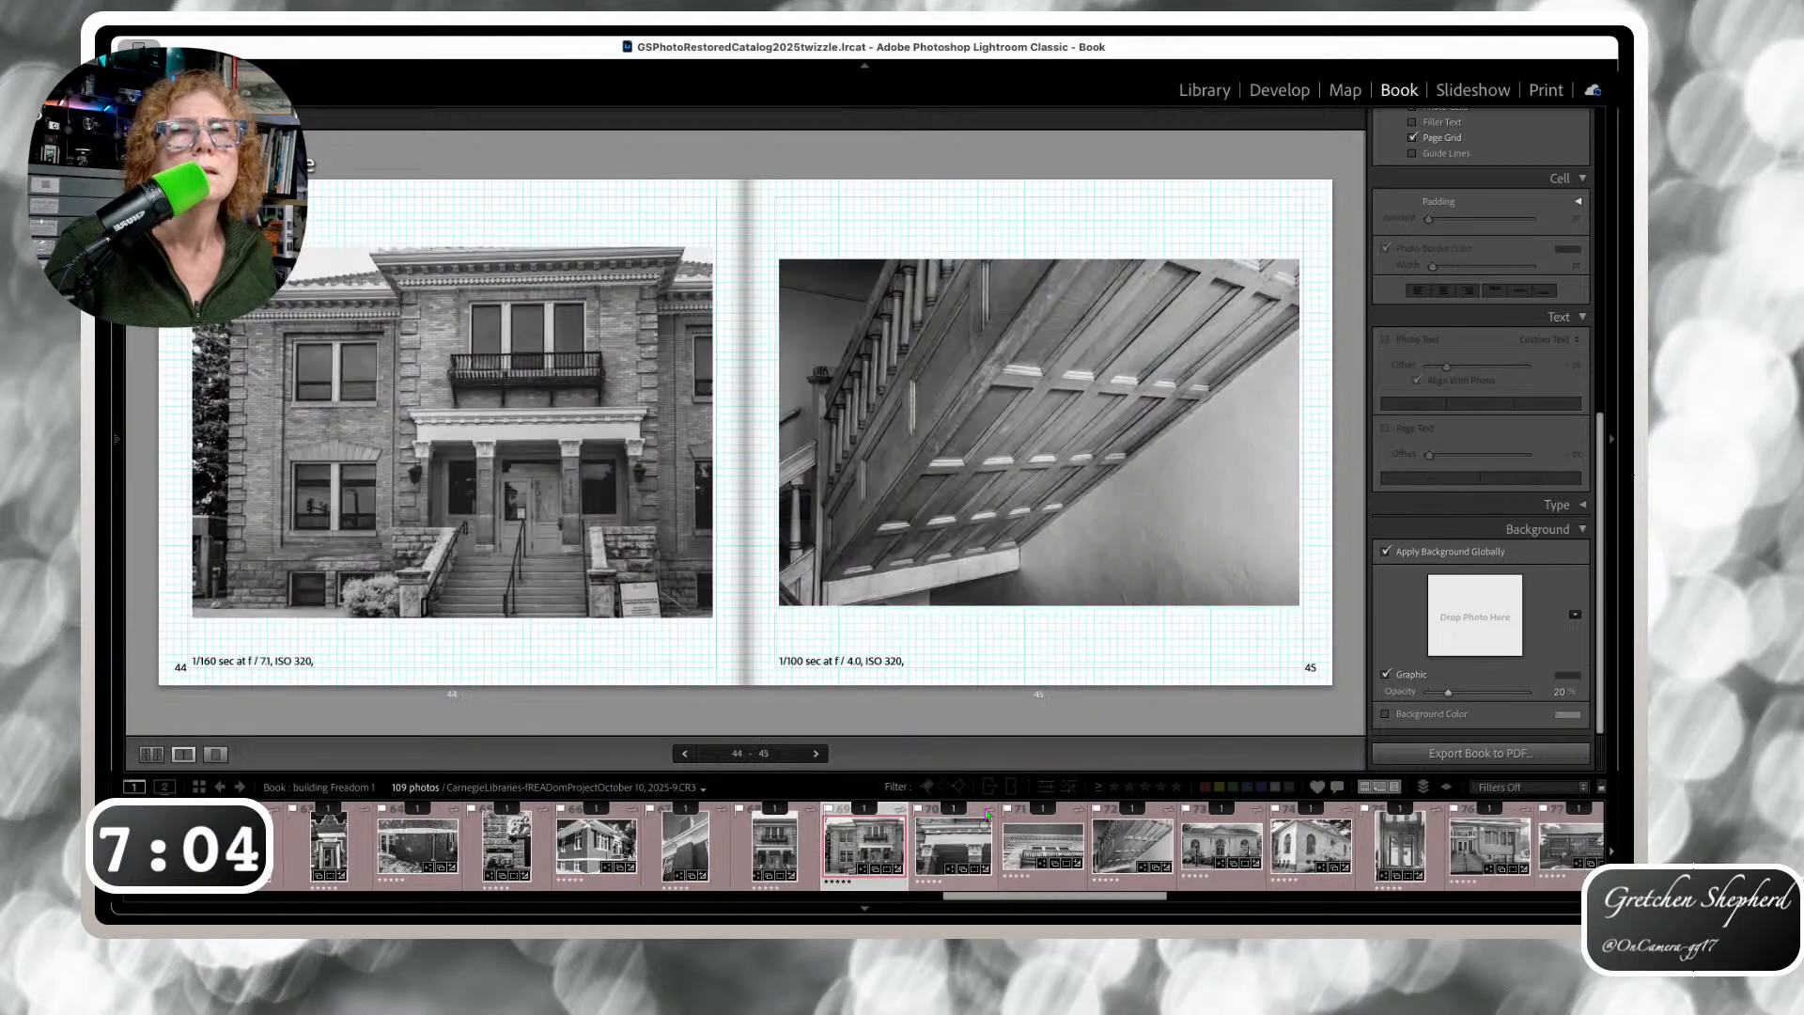
# Raise the page 44 and page 45 captions right under their photos
pyautogui.click(285, 658)
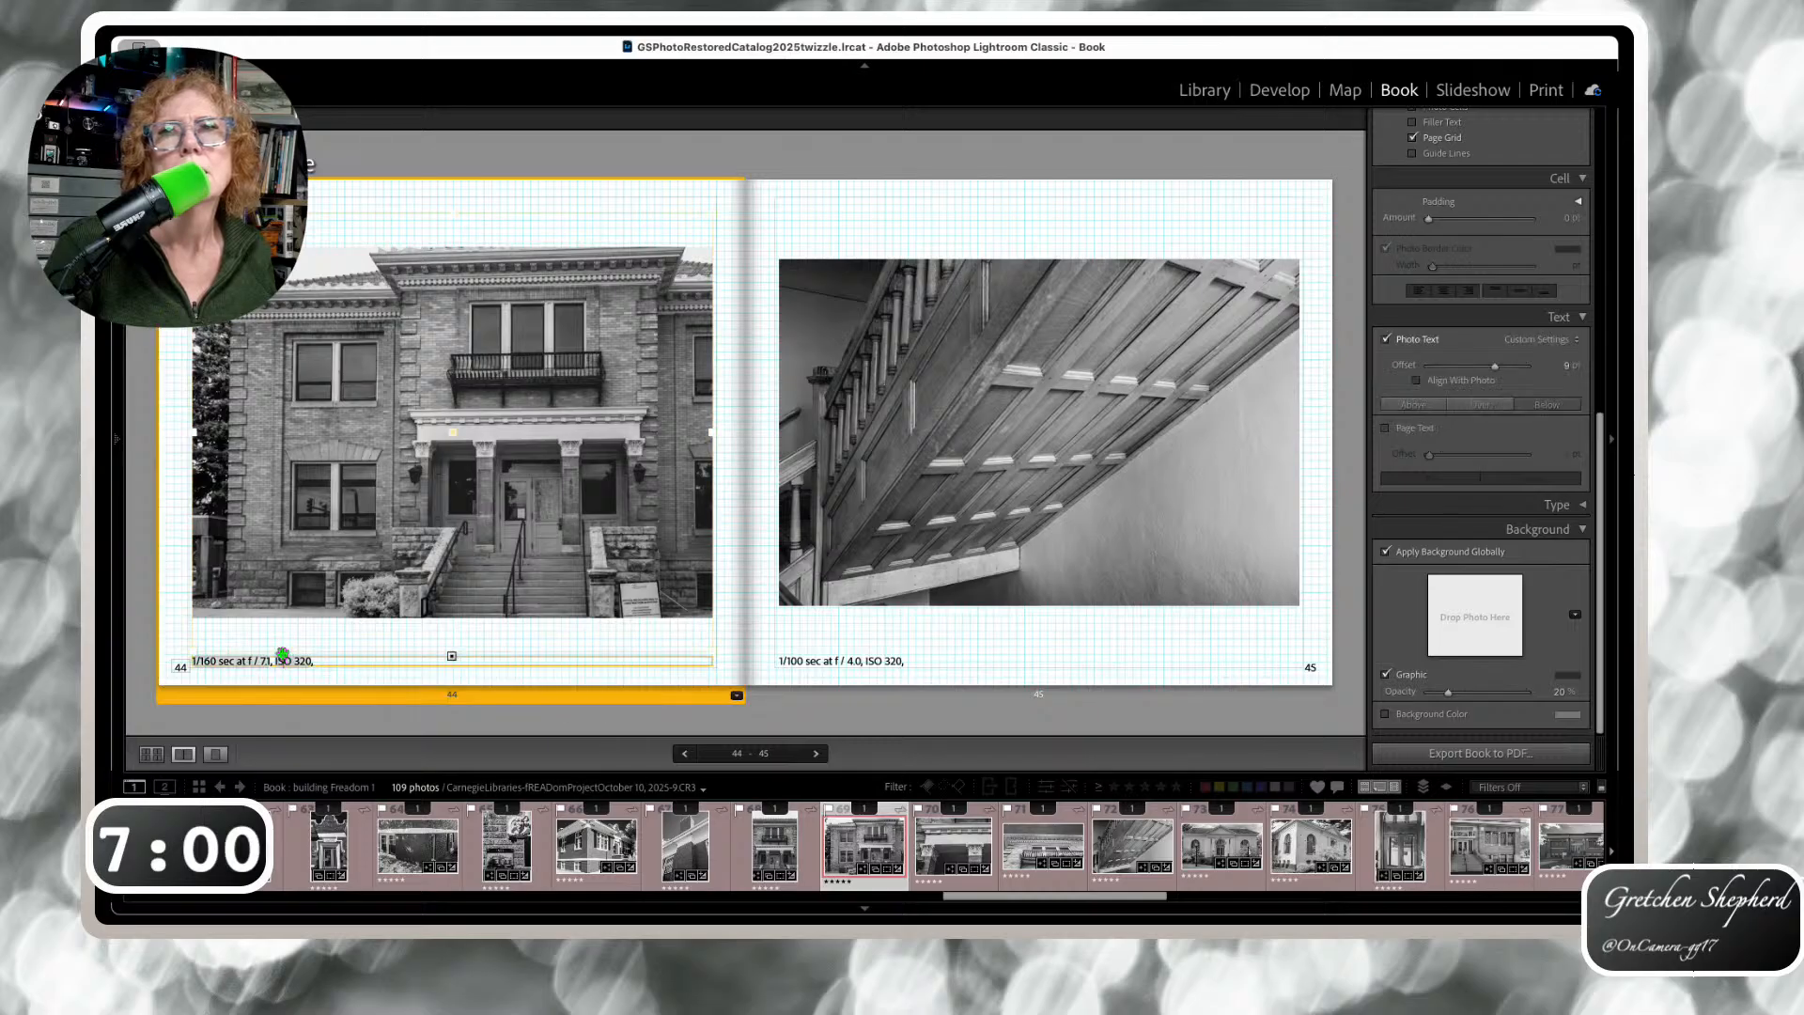
pyautogui.moveTo(287, 655); pyautogui.dragTo(288, 624)
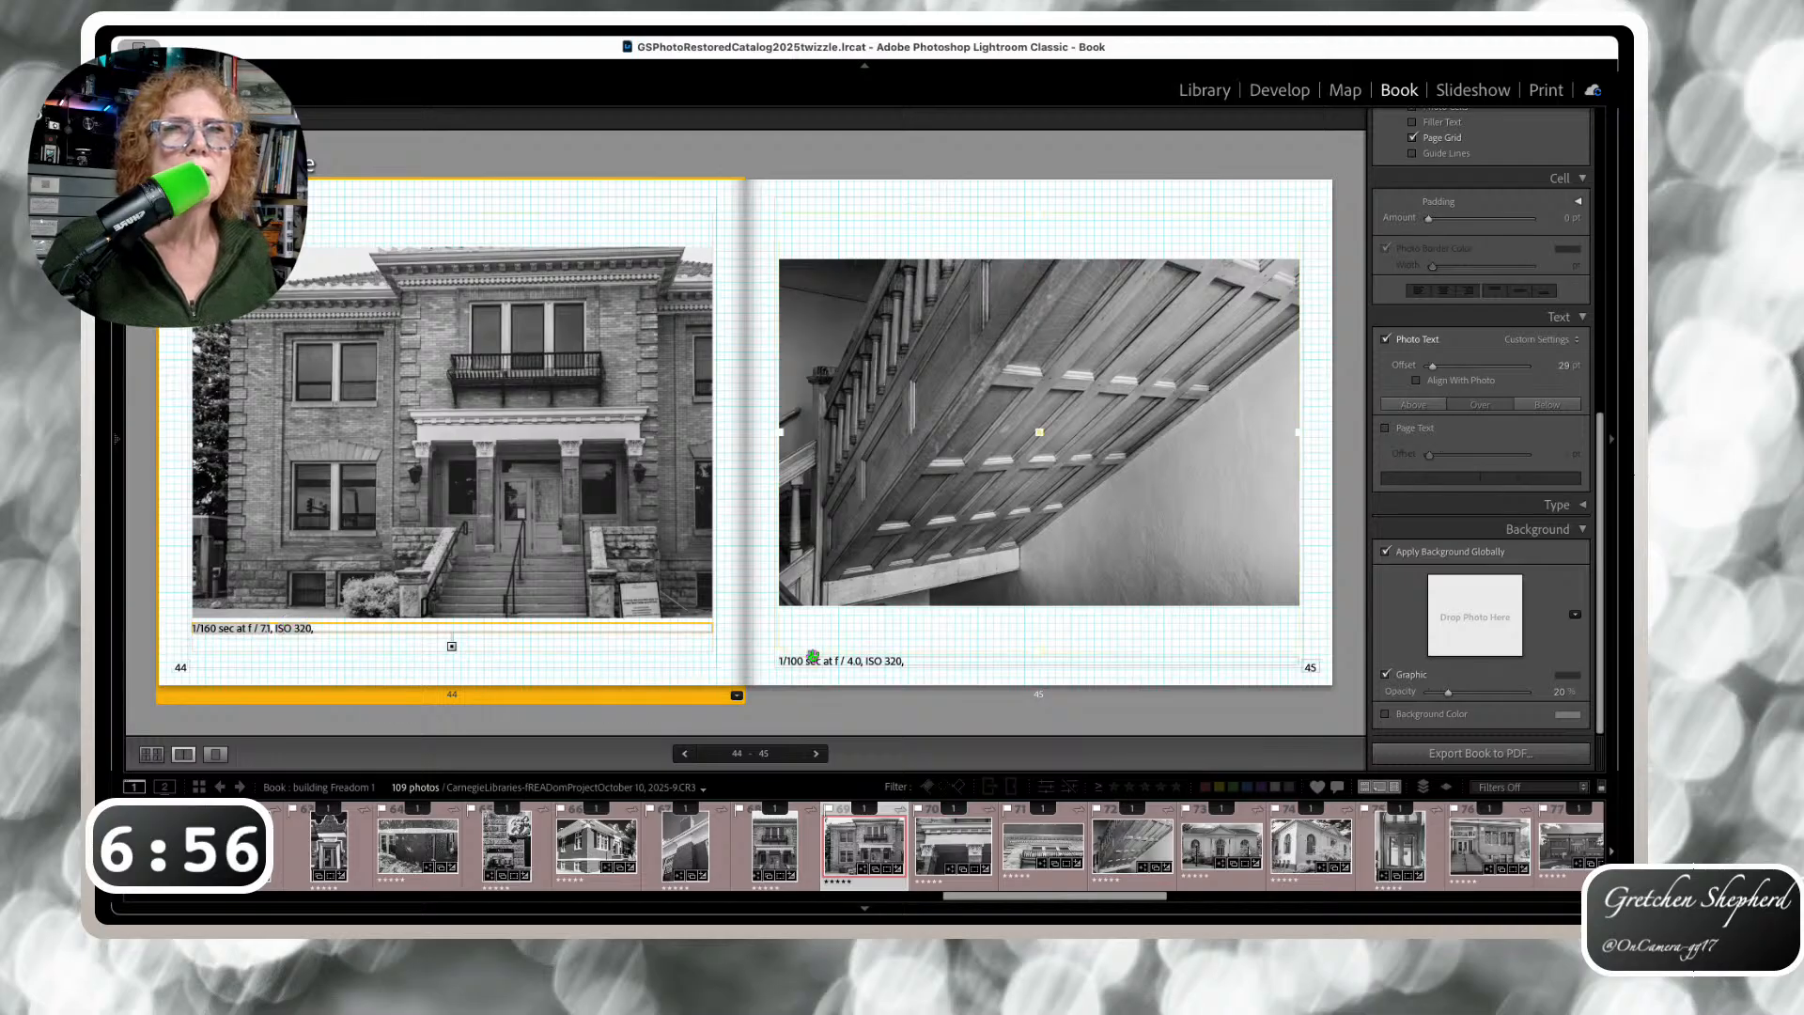
pyautogui.moveTo(816, 664); pyautogui.dragTo(816, 617)
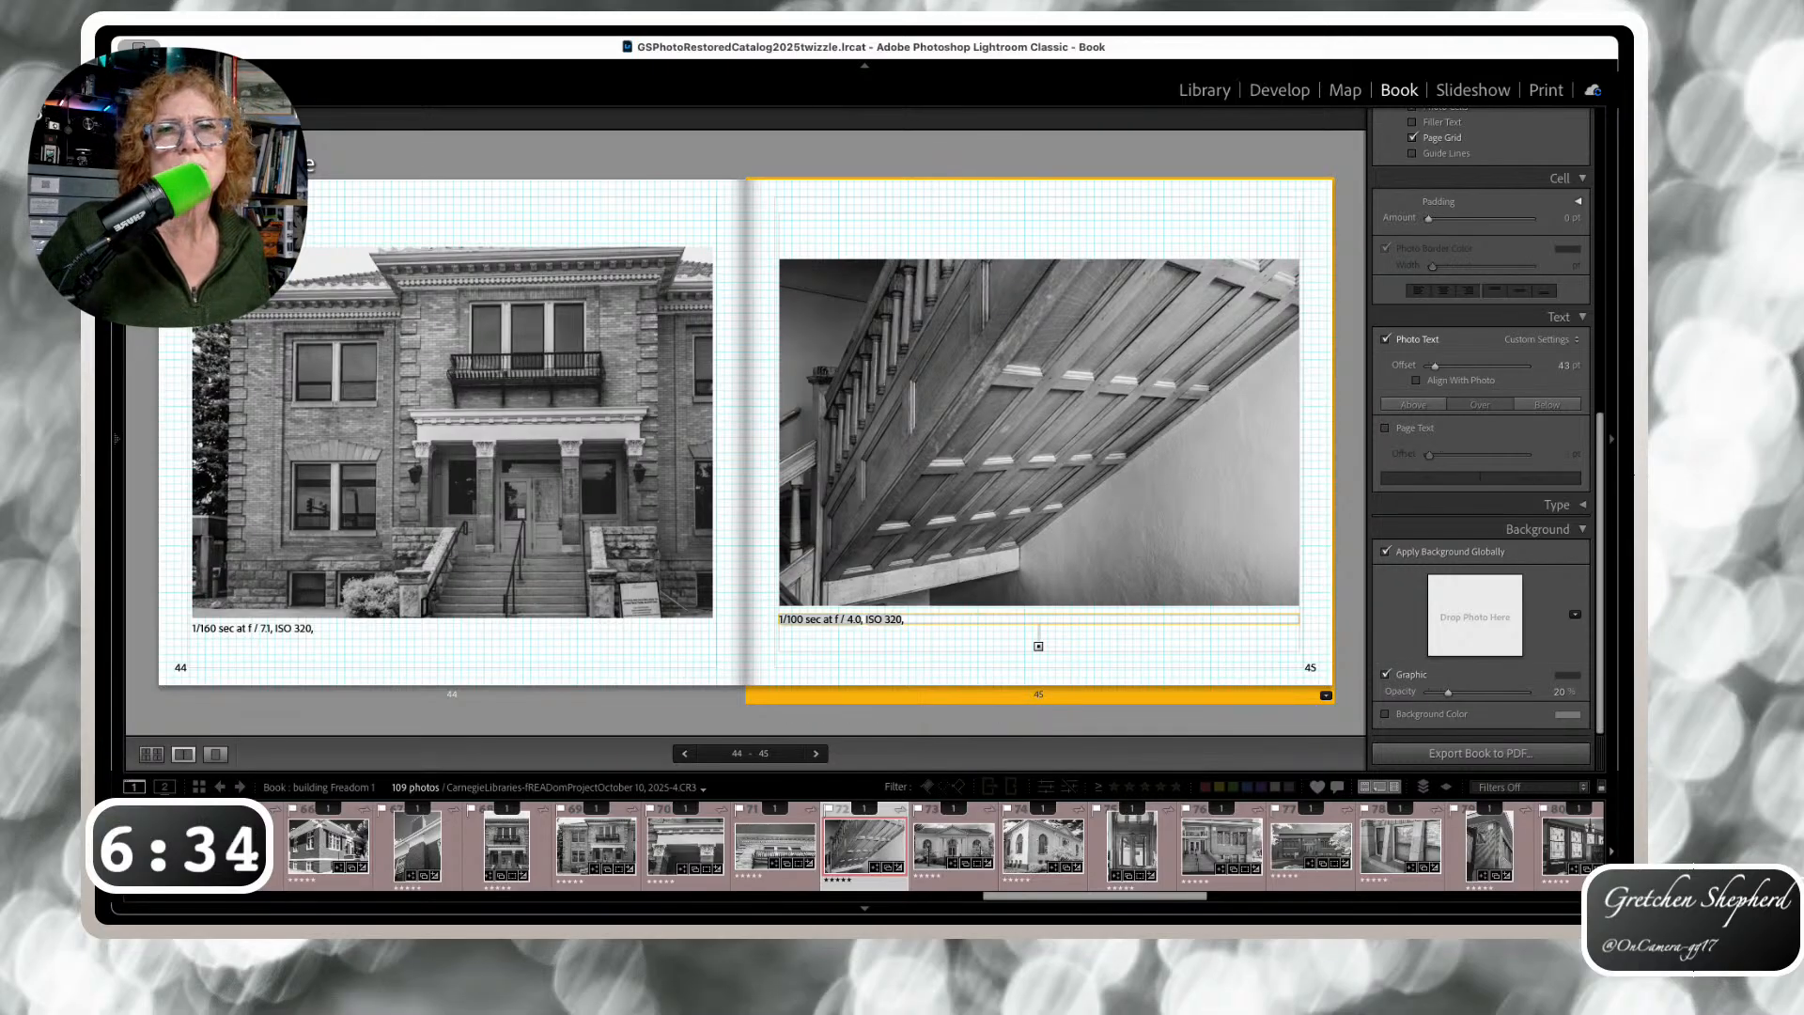
# Place page 47's caption above its photo and page 46's under its balcony photo, then reach spread 48–49
pyautogui.click(817, 754)
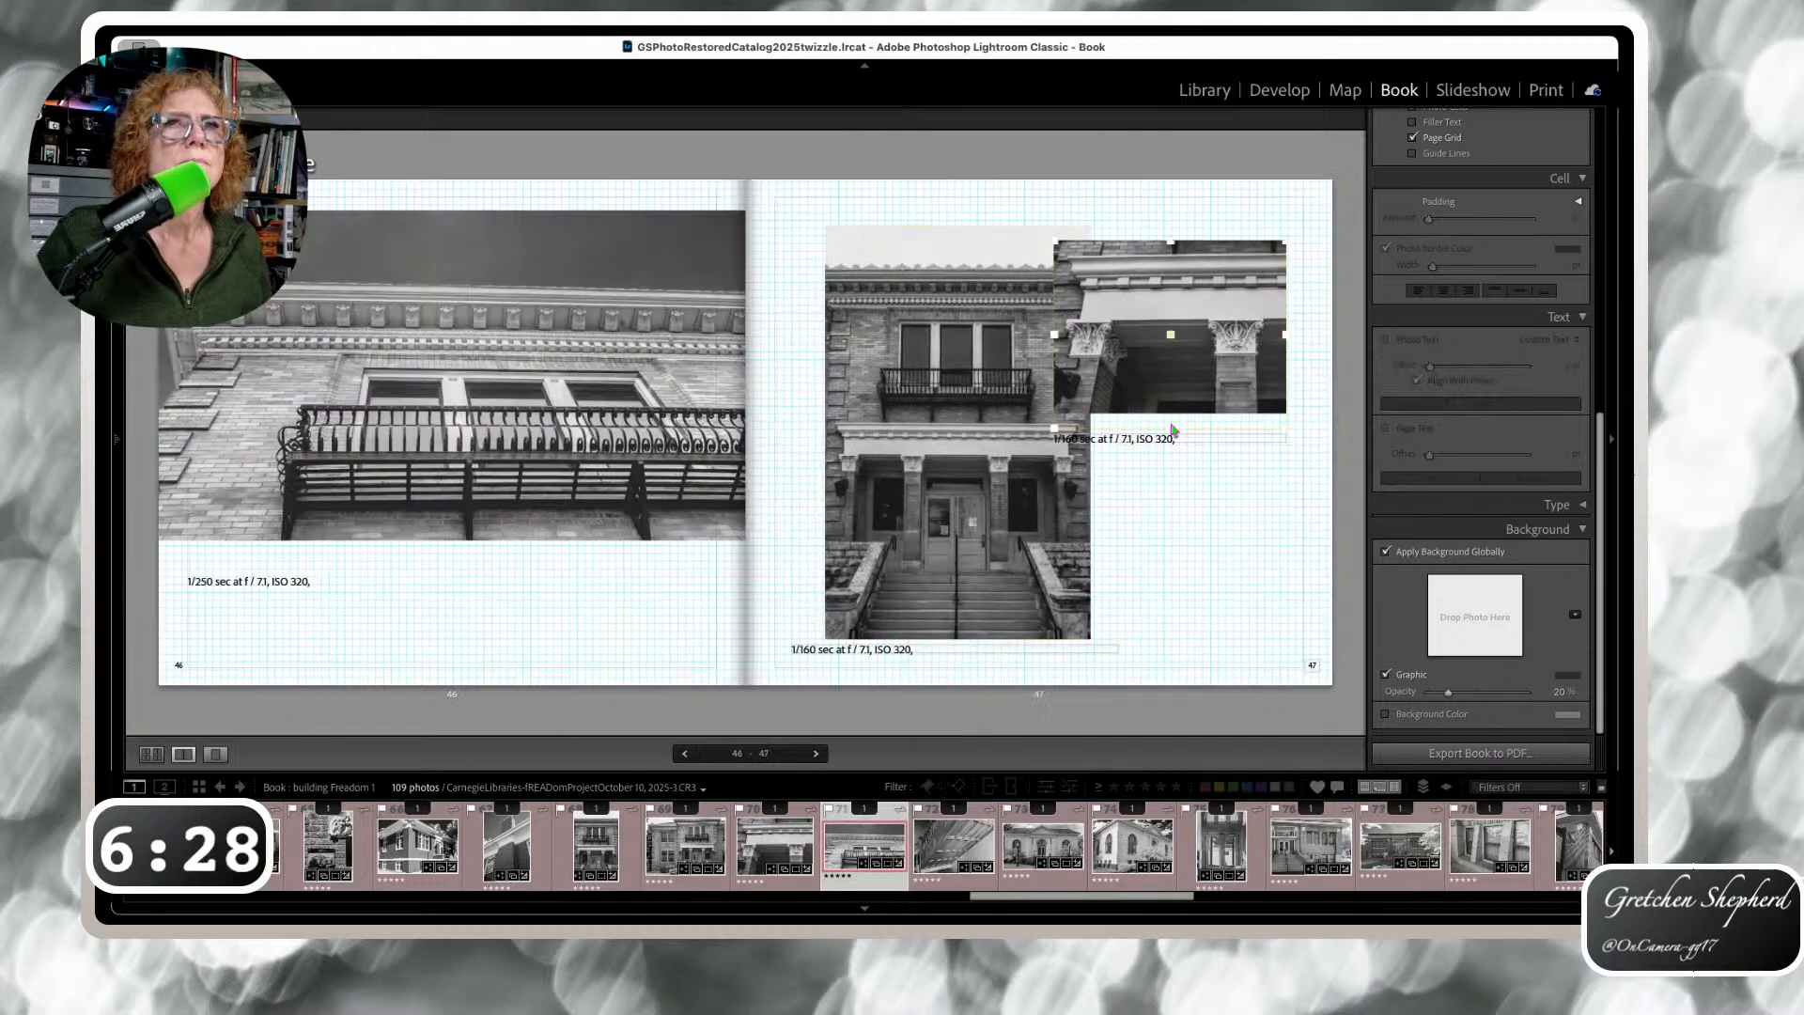
pyautogui.moveTo(1124, 438); pyautogui.dragTo(1114, 225)
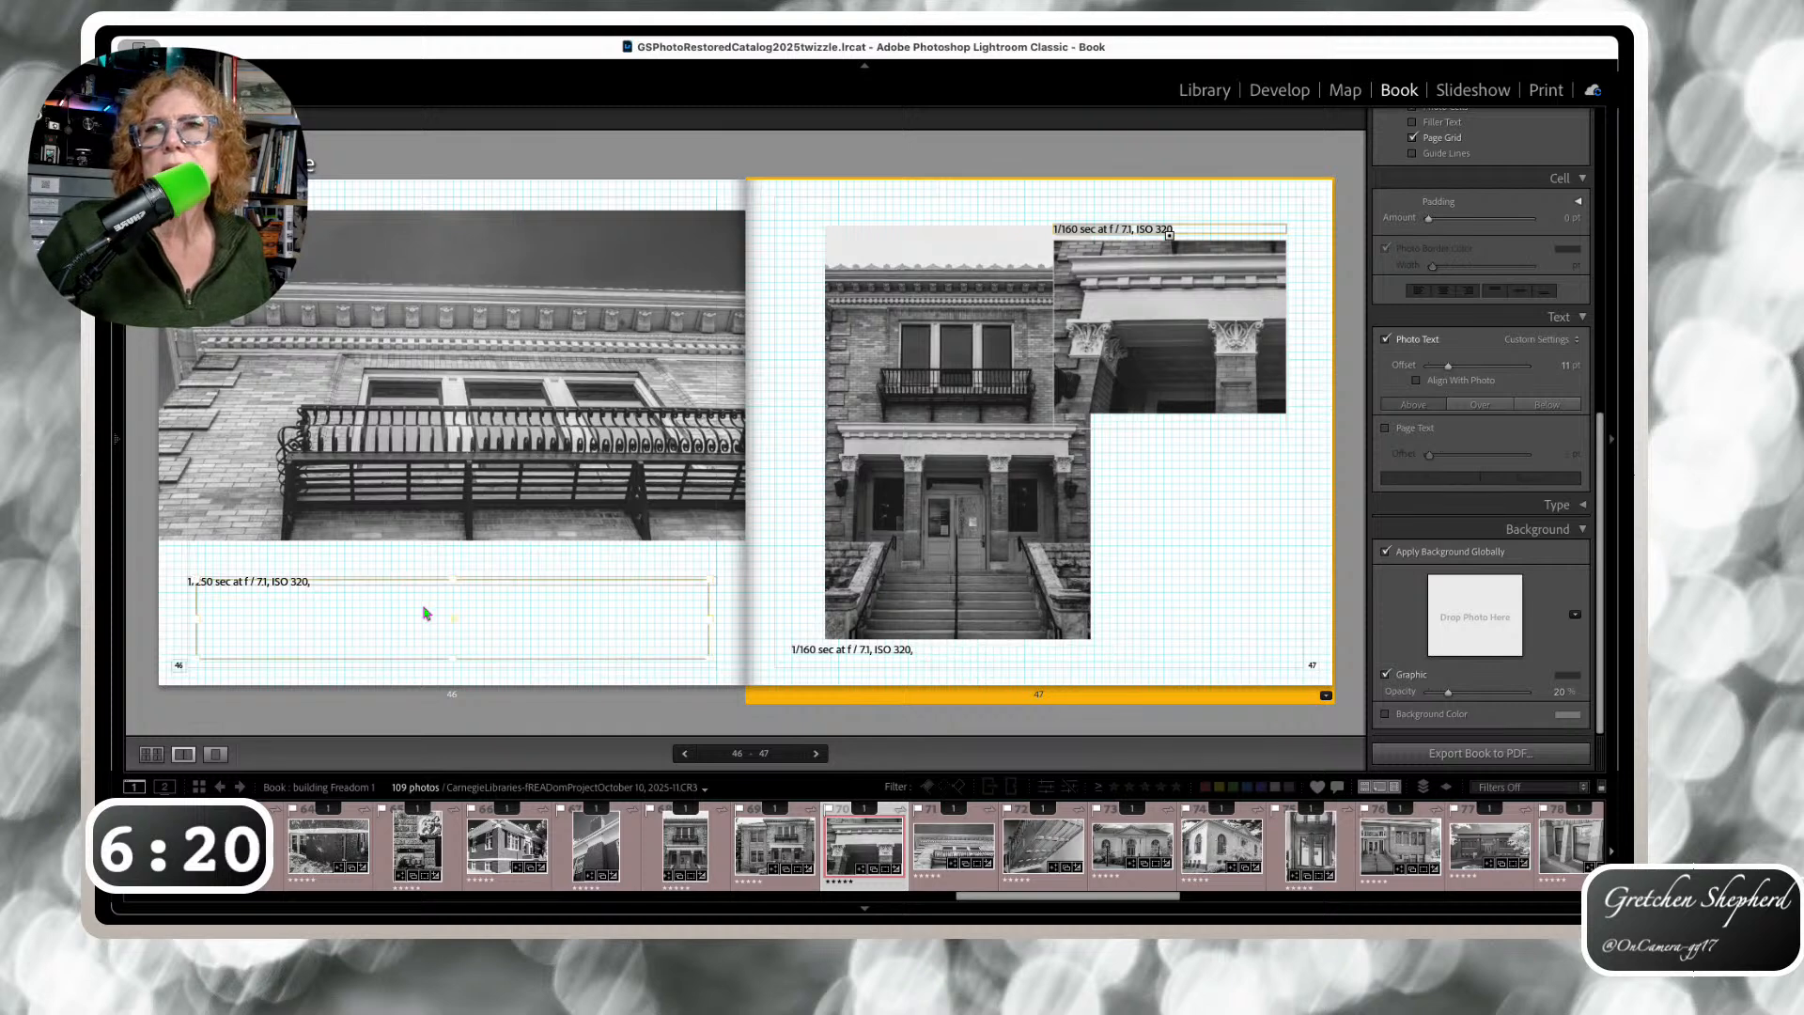
pyautogui.click(273, 574)
pyautogui.moveTo(273, 574); pyautogui.dragTo(276, 548)
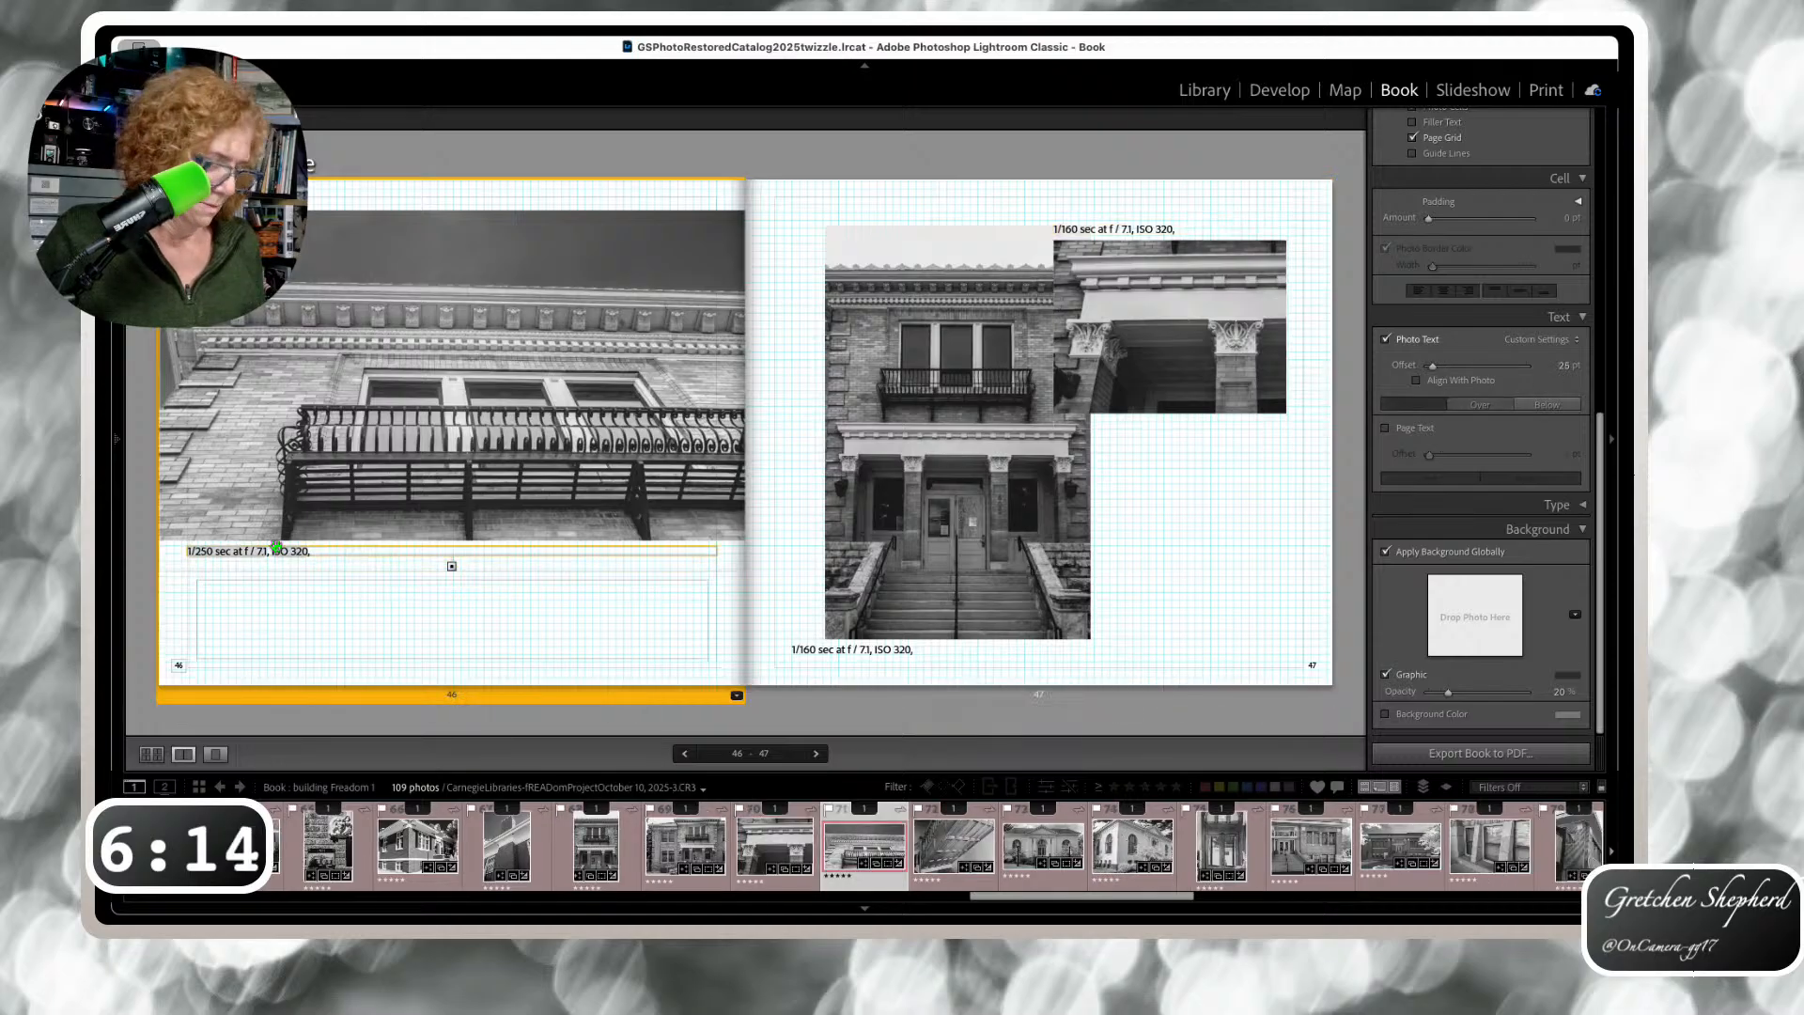
pyautogui.press('Right')
pyautogui.click(254, 477)
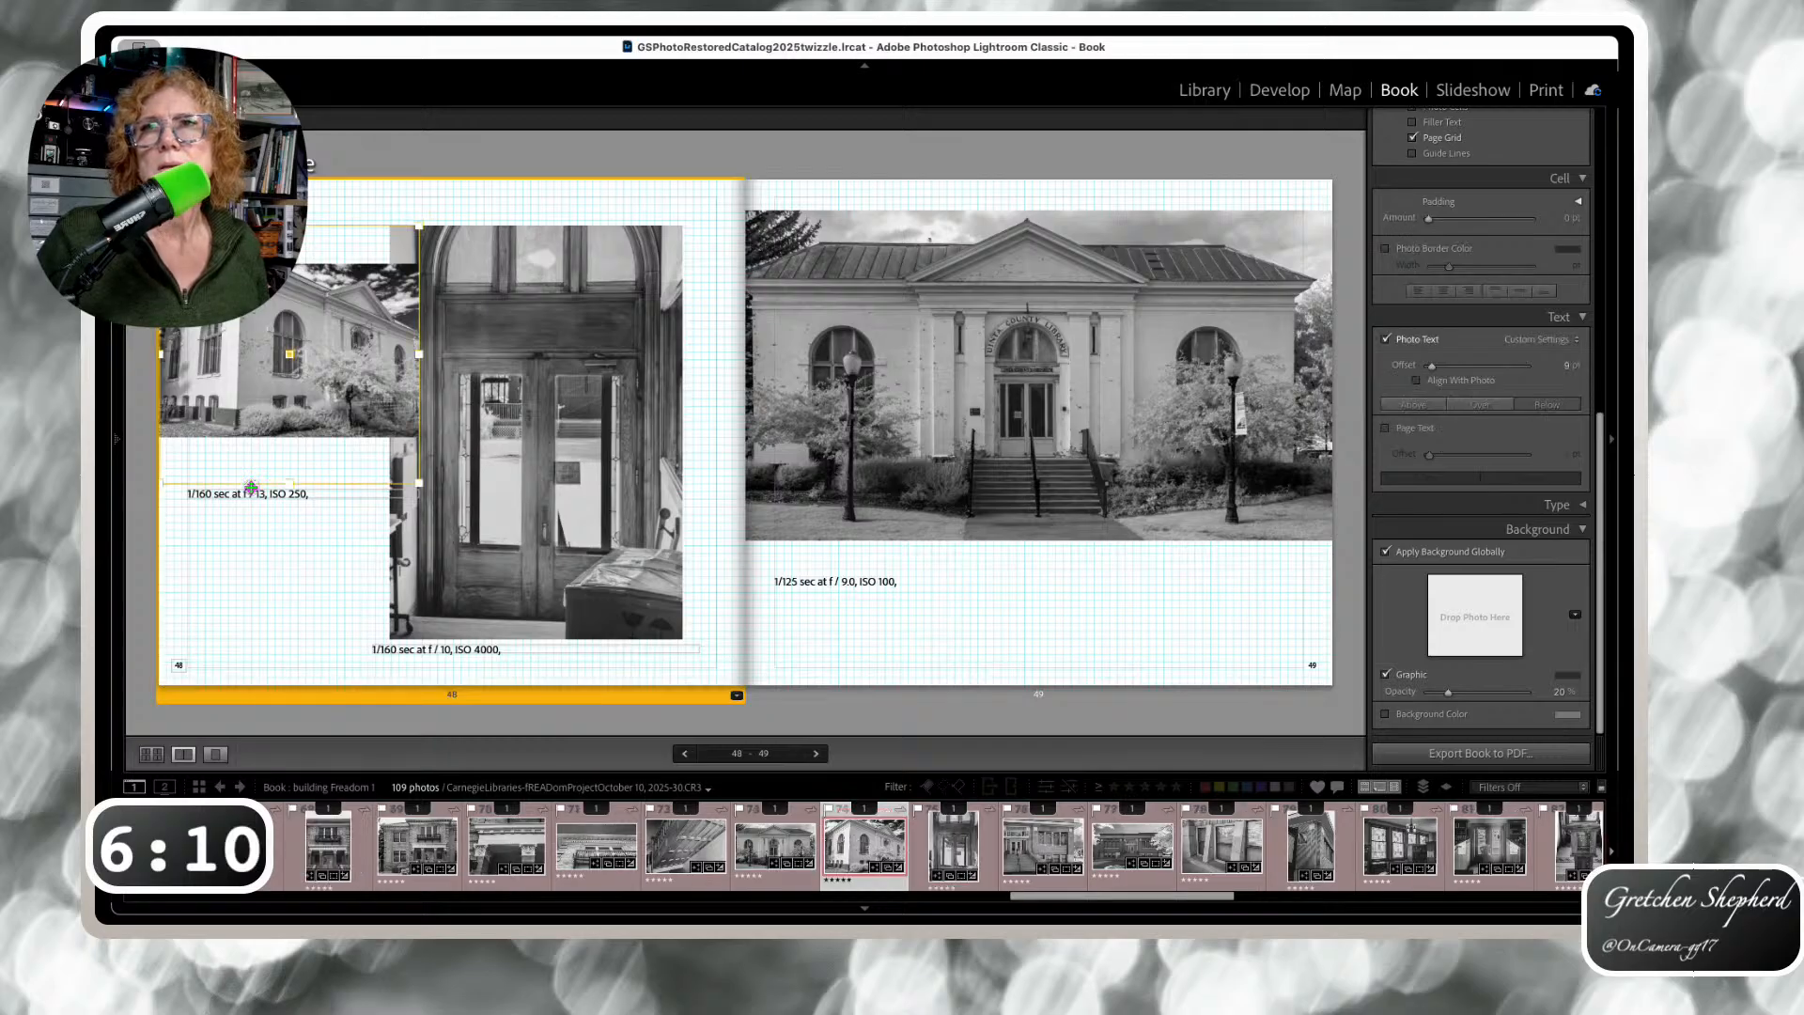
# Remove the page 48 photo's padding and move the page 49 caption up under its photo
pyautogui.click(250, 481)
pyautogui.moveTo(249, 479)
pyautogui.mouseDown()
pyautogui.moveTo(249, 498)
pyautogui.moveTo(266, 453)
pyautogui.mouseUp()
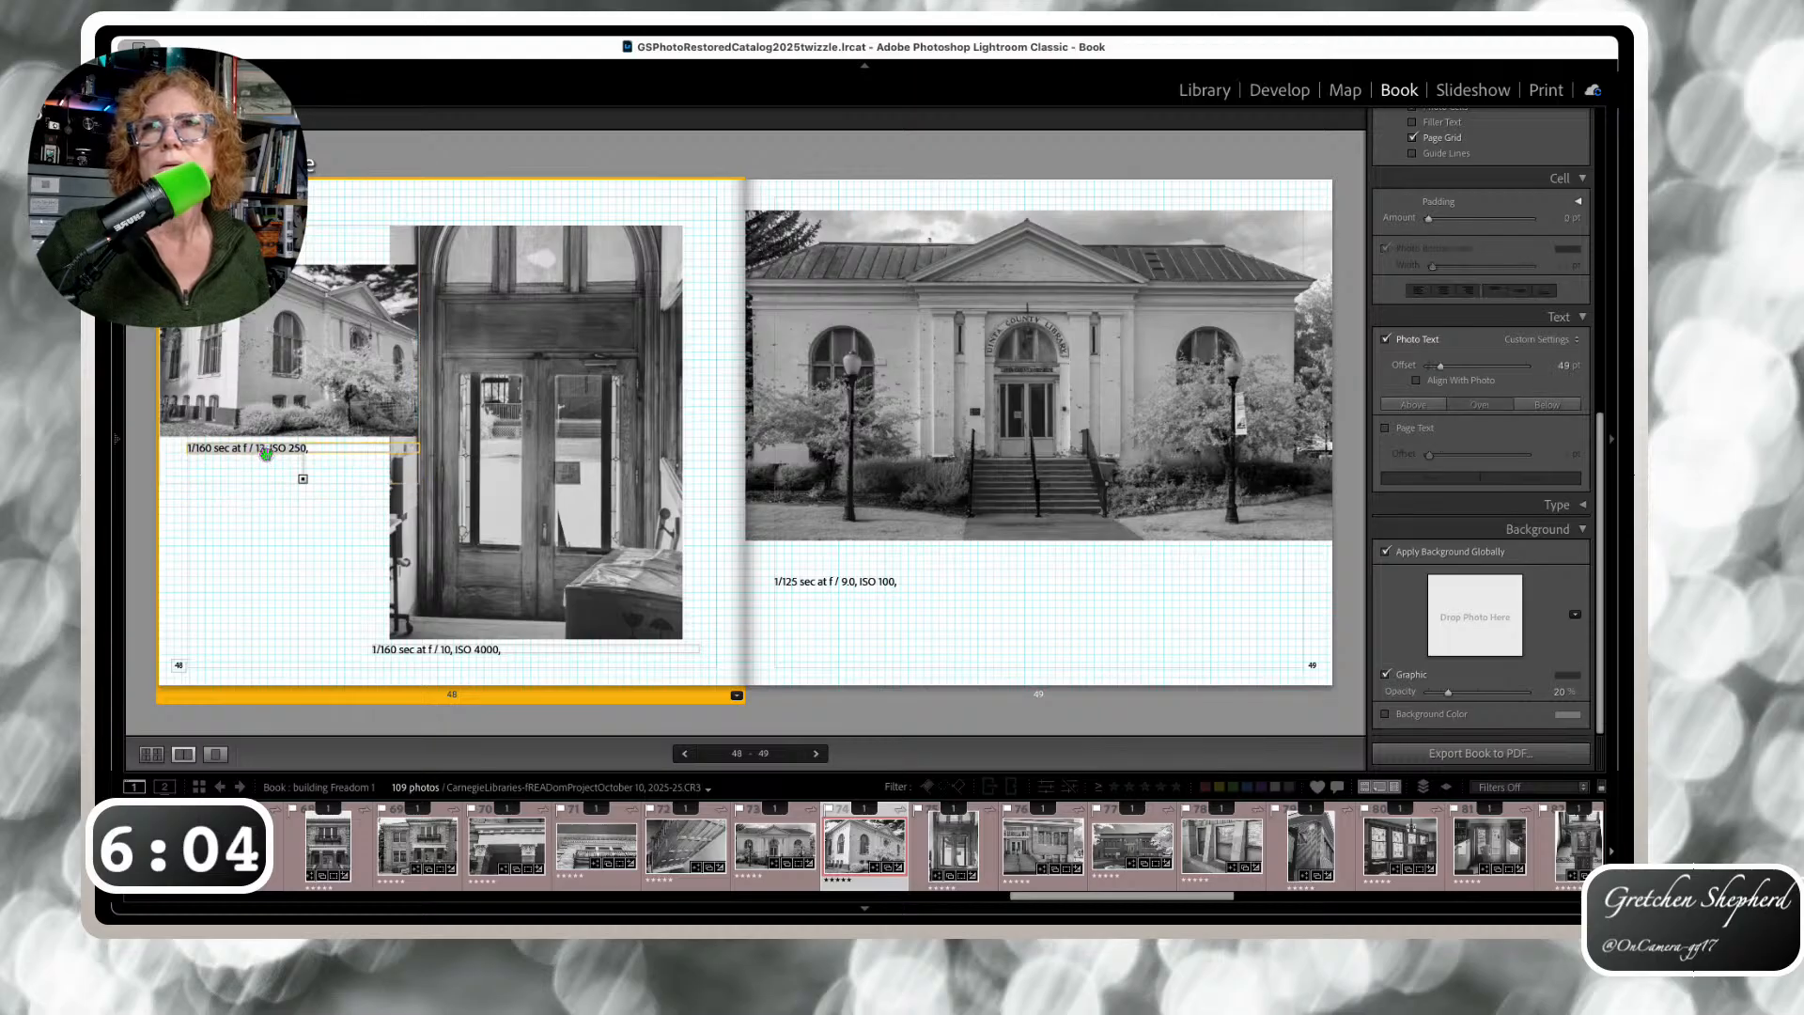
pyautogui.click(843, 576)
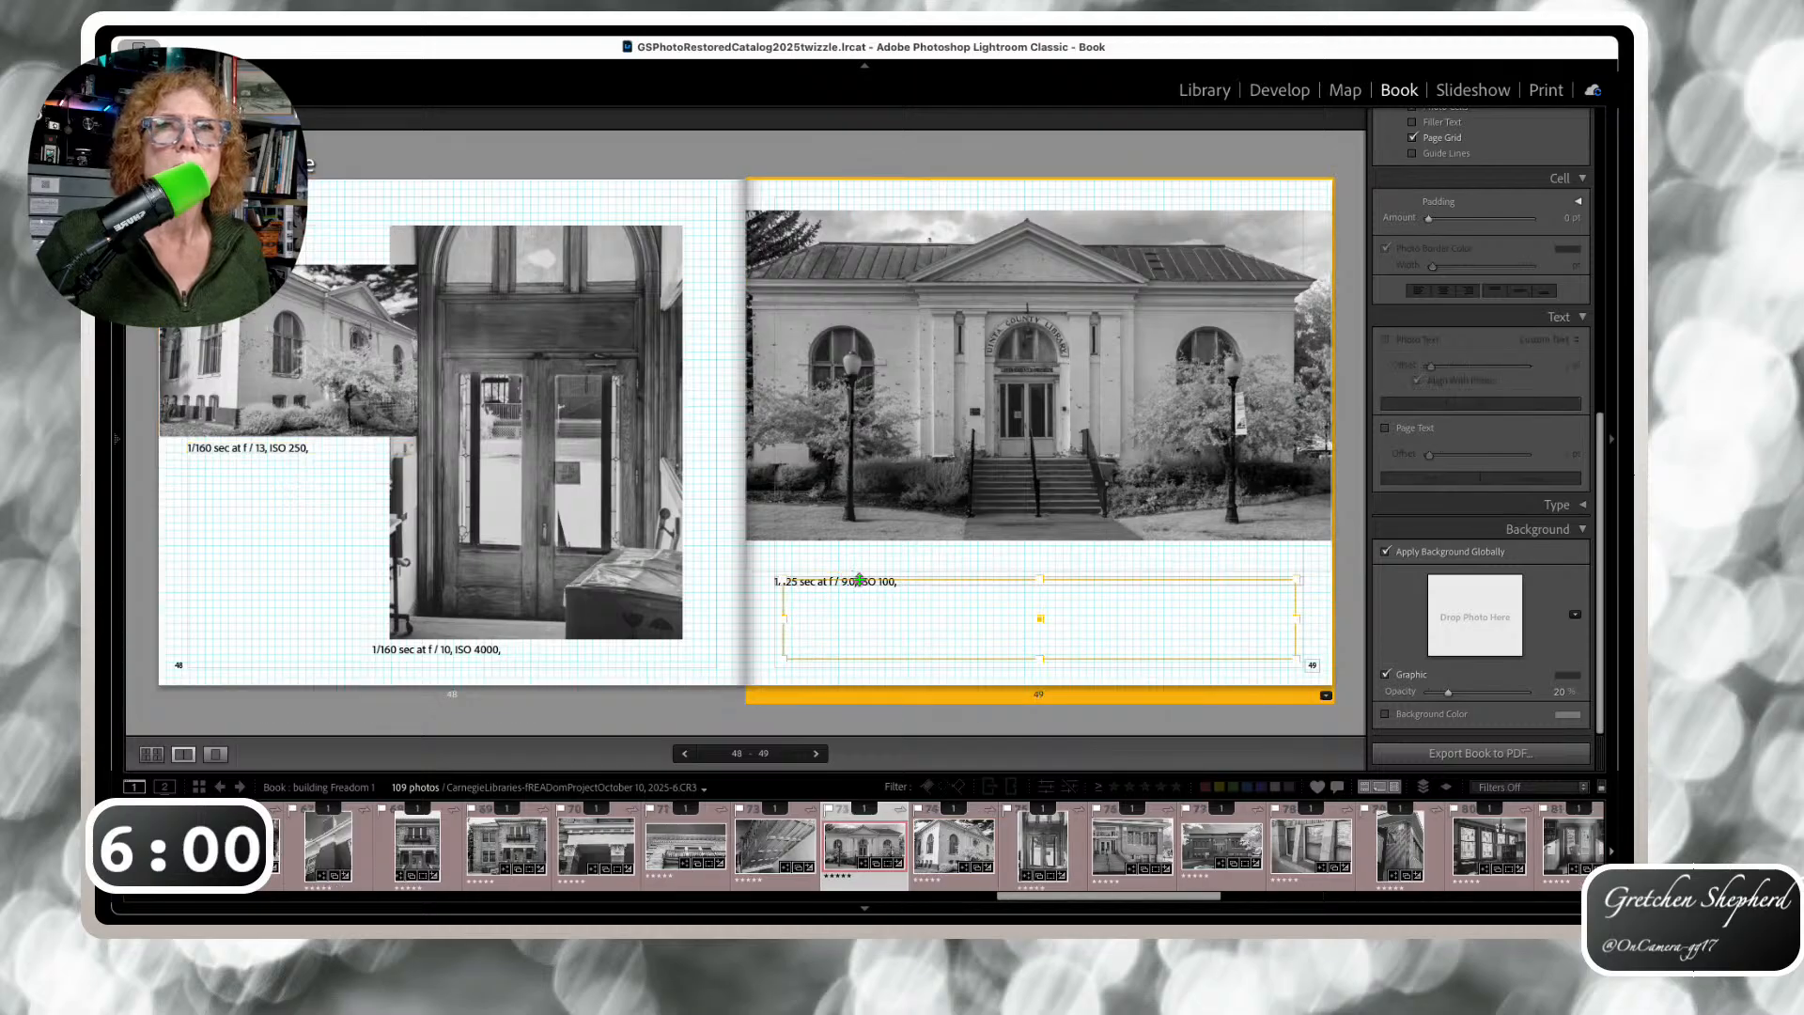
pyautogui.click(774, 611)
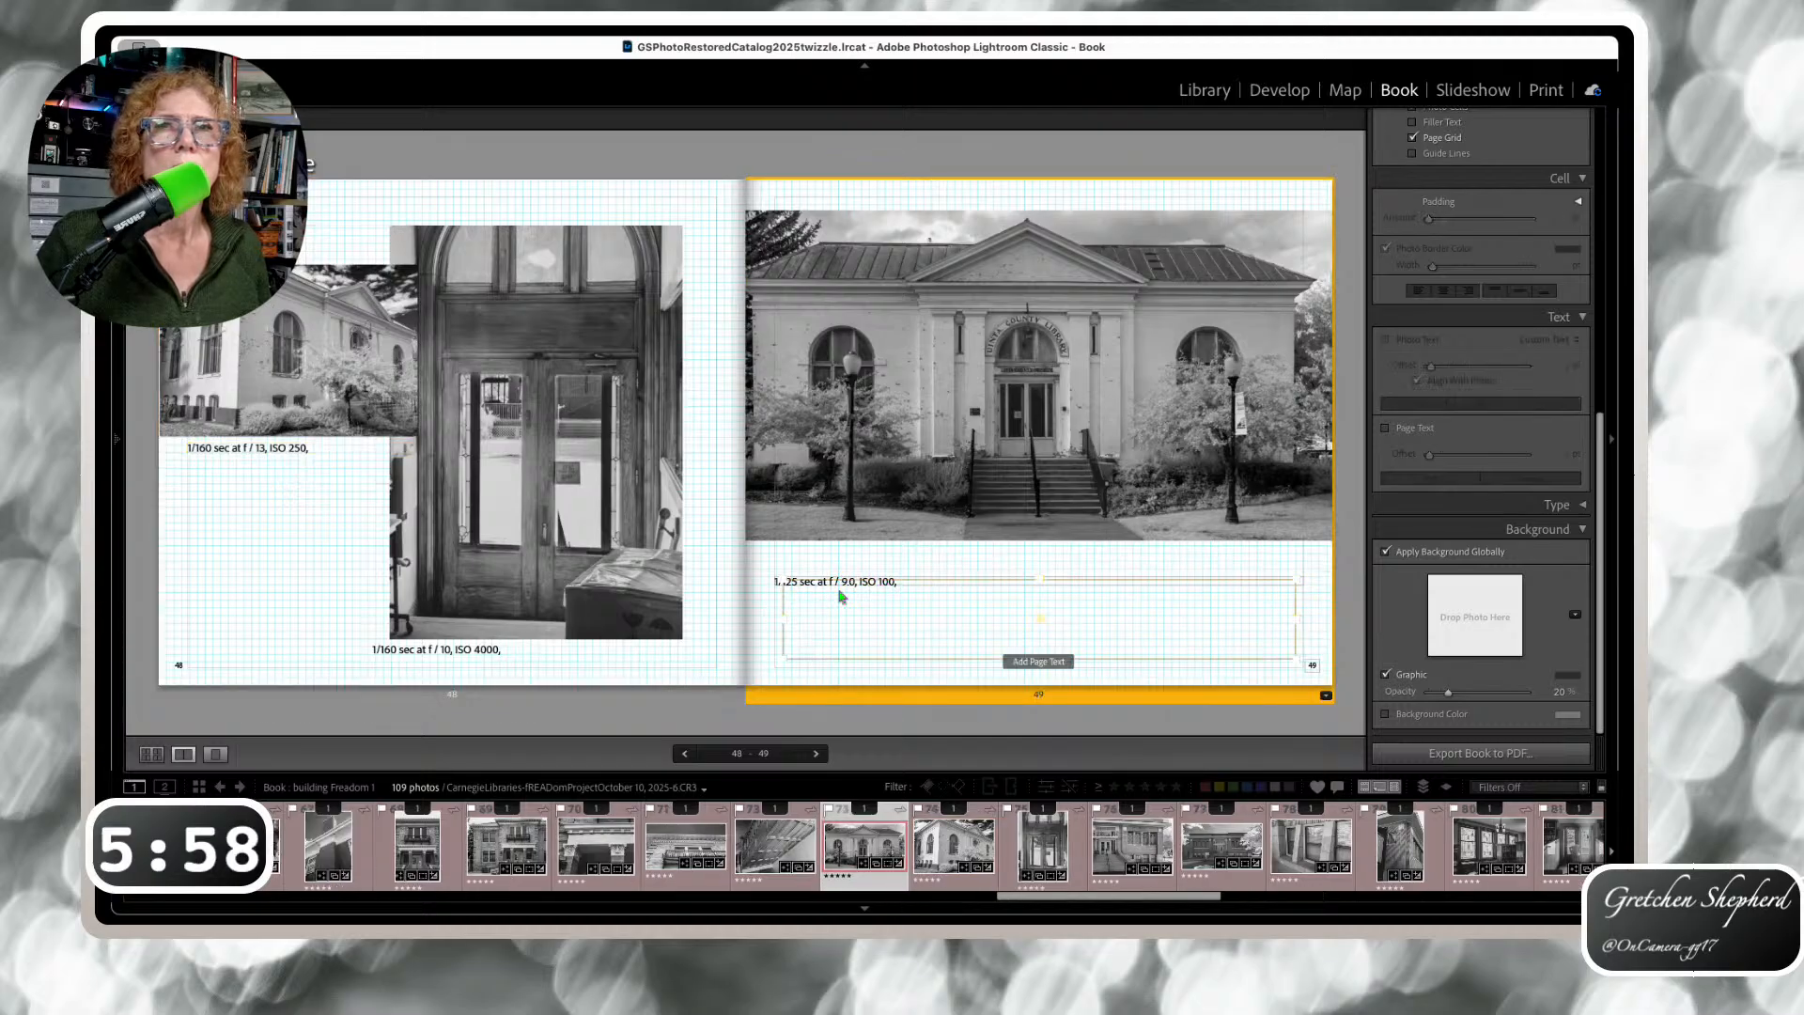
pyautogui.moveTo(849, 582); pyautogui.dragTo(849, 556)
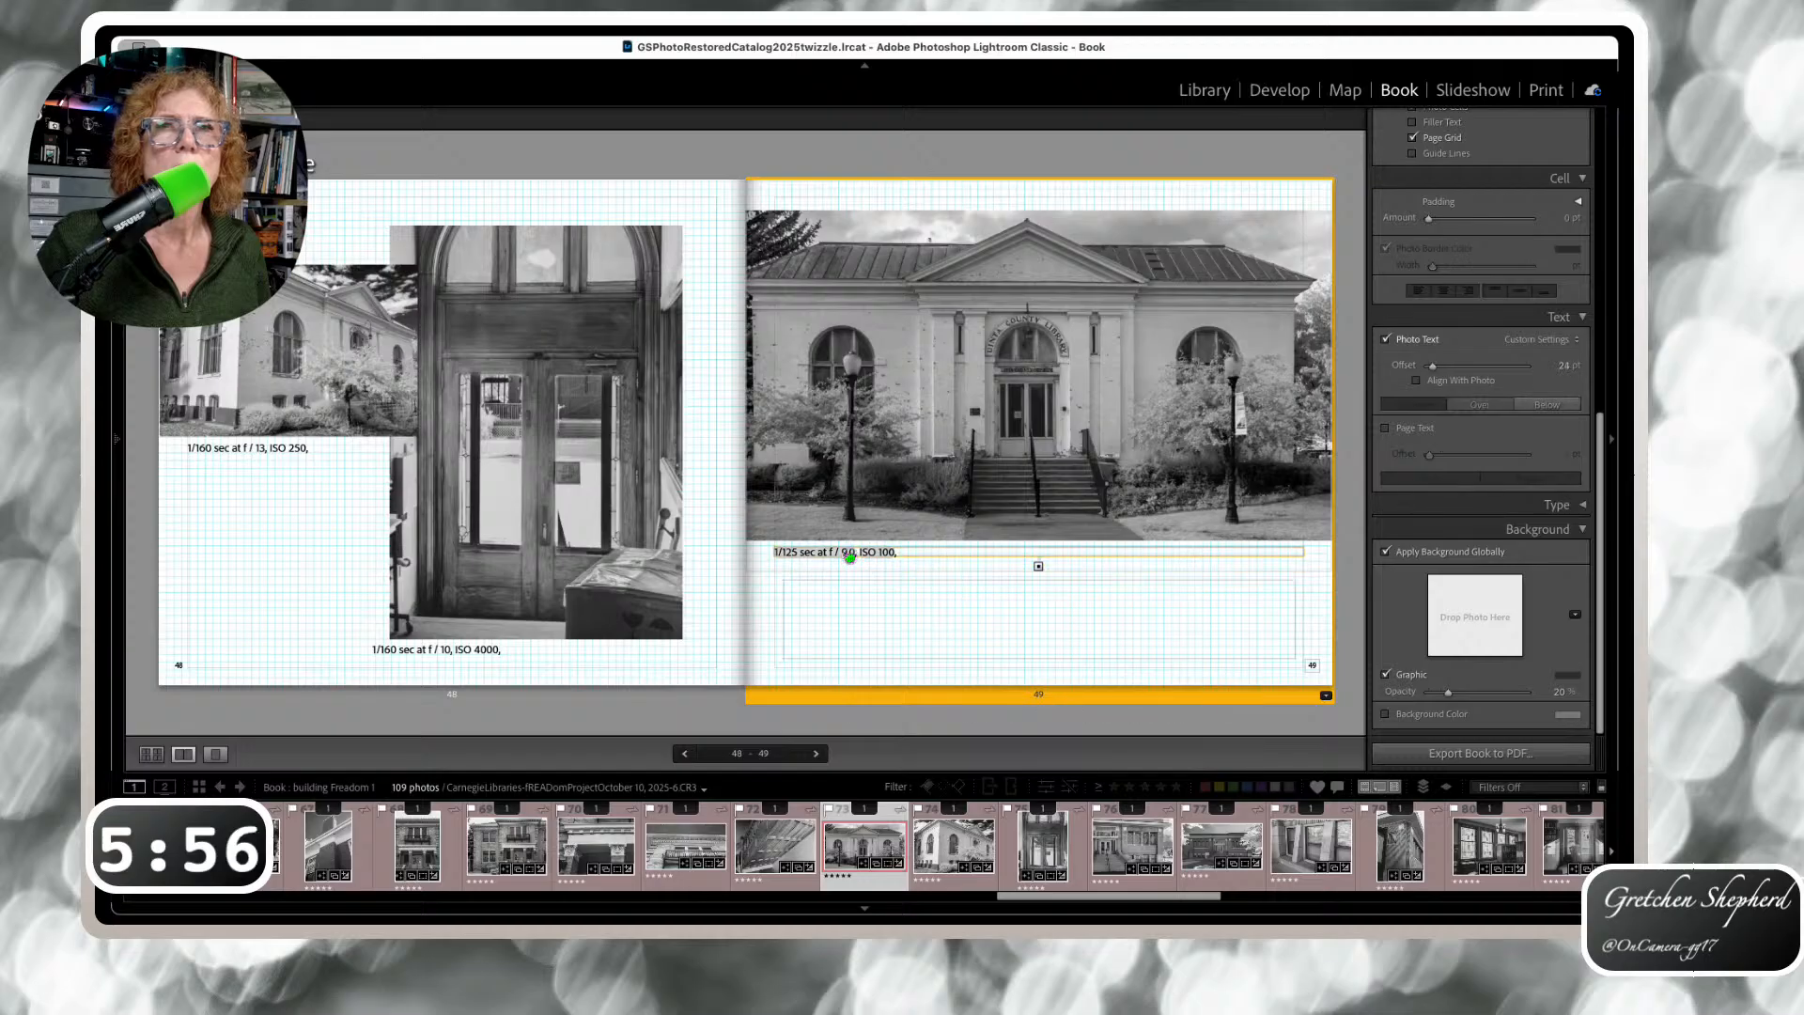
# Set the page 50 lower photo's caption to Above the photo, then advance to pages 52–53
pyautogui.press('Right')
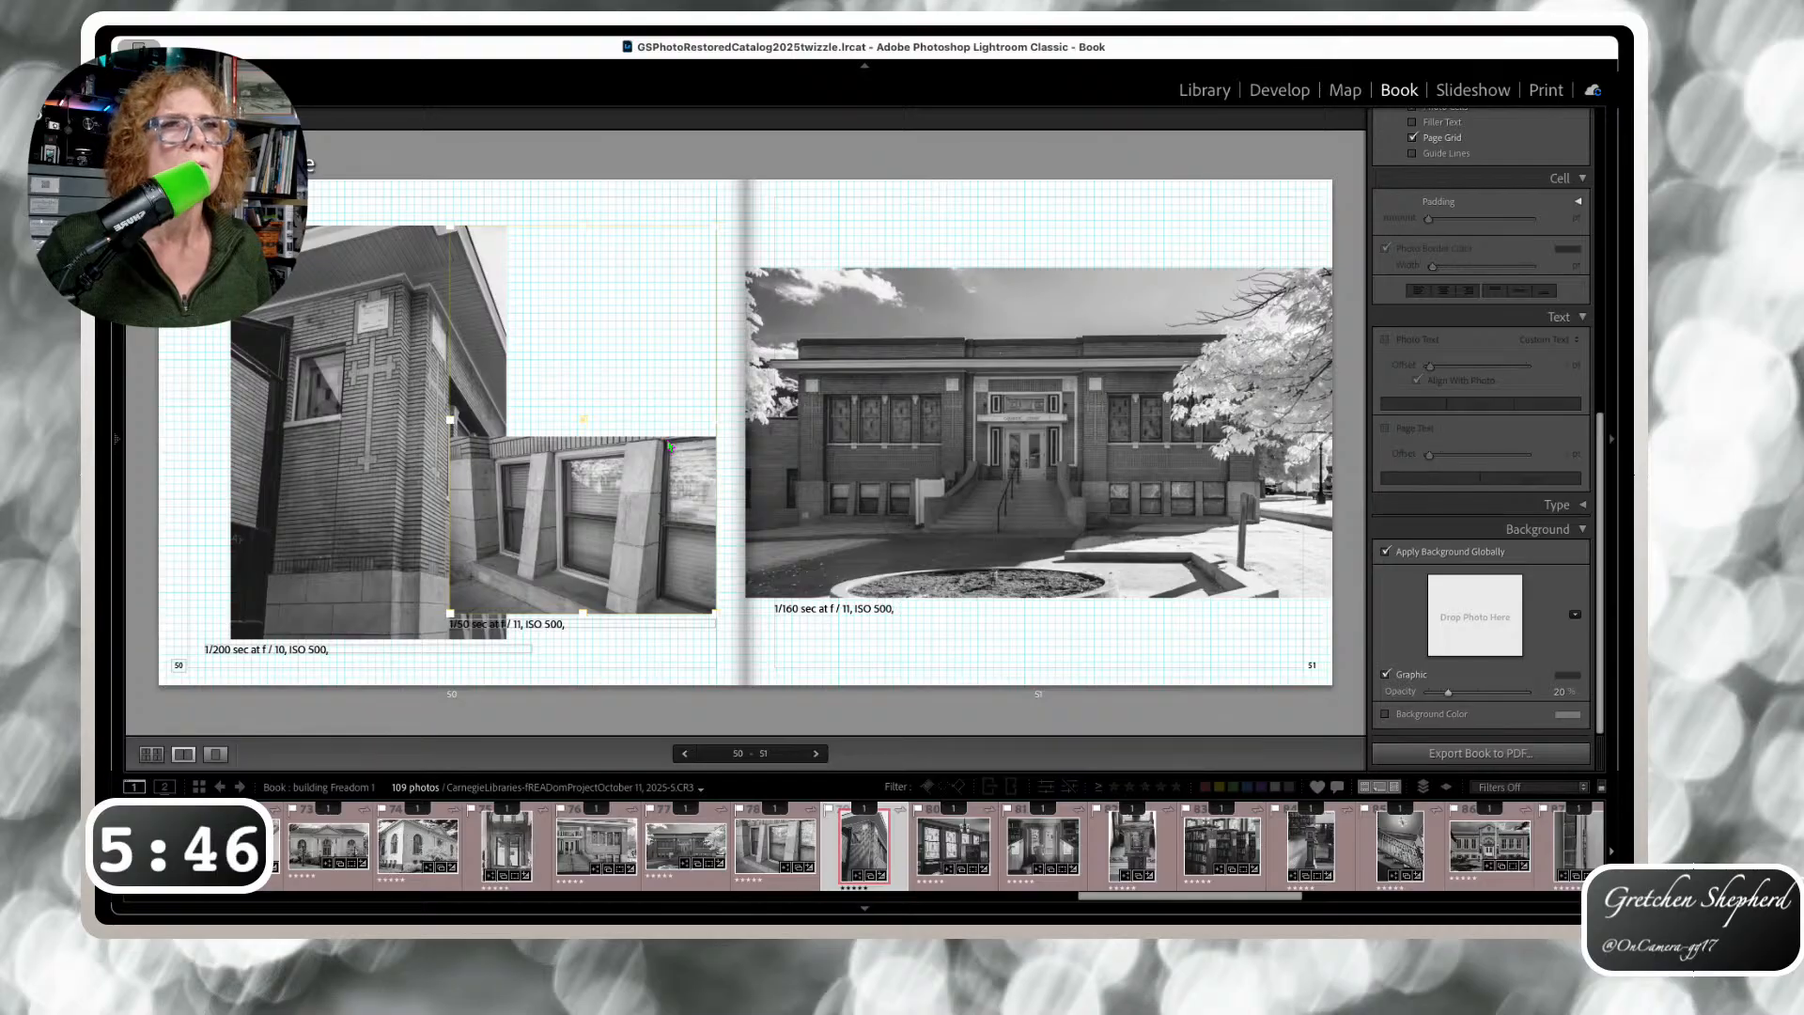
pyautogui.click(671, 575)
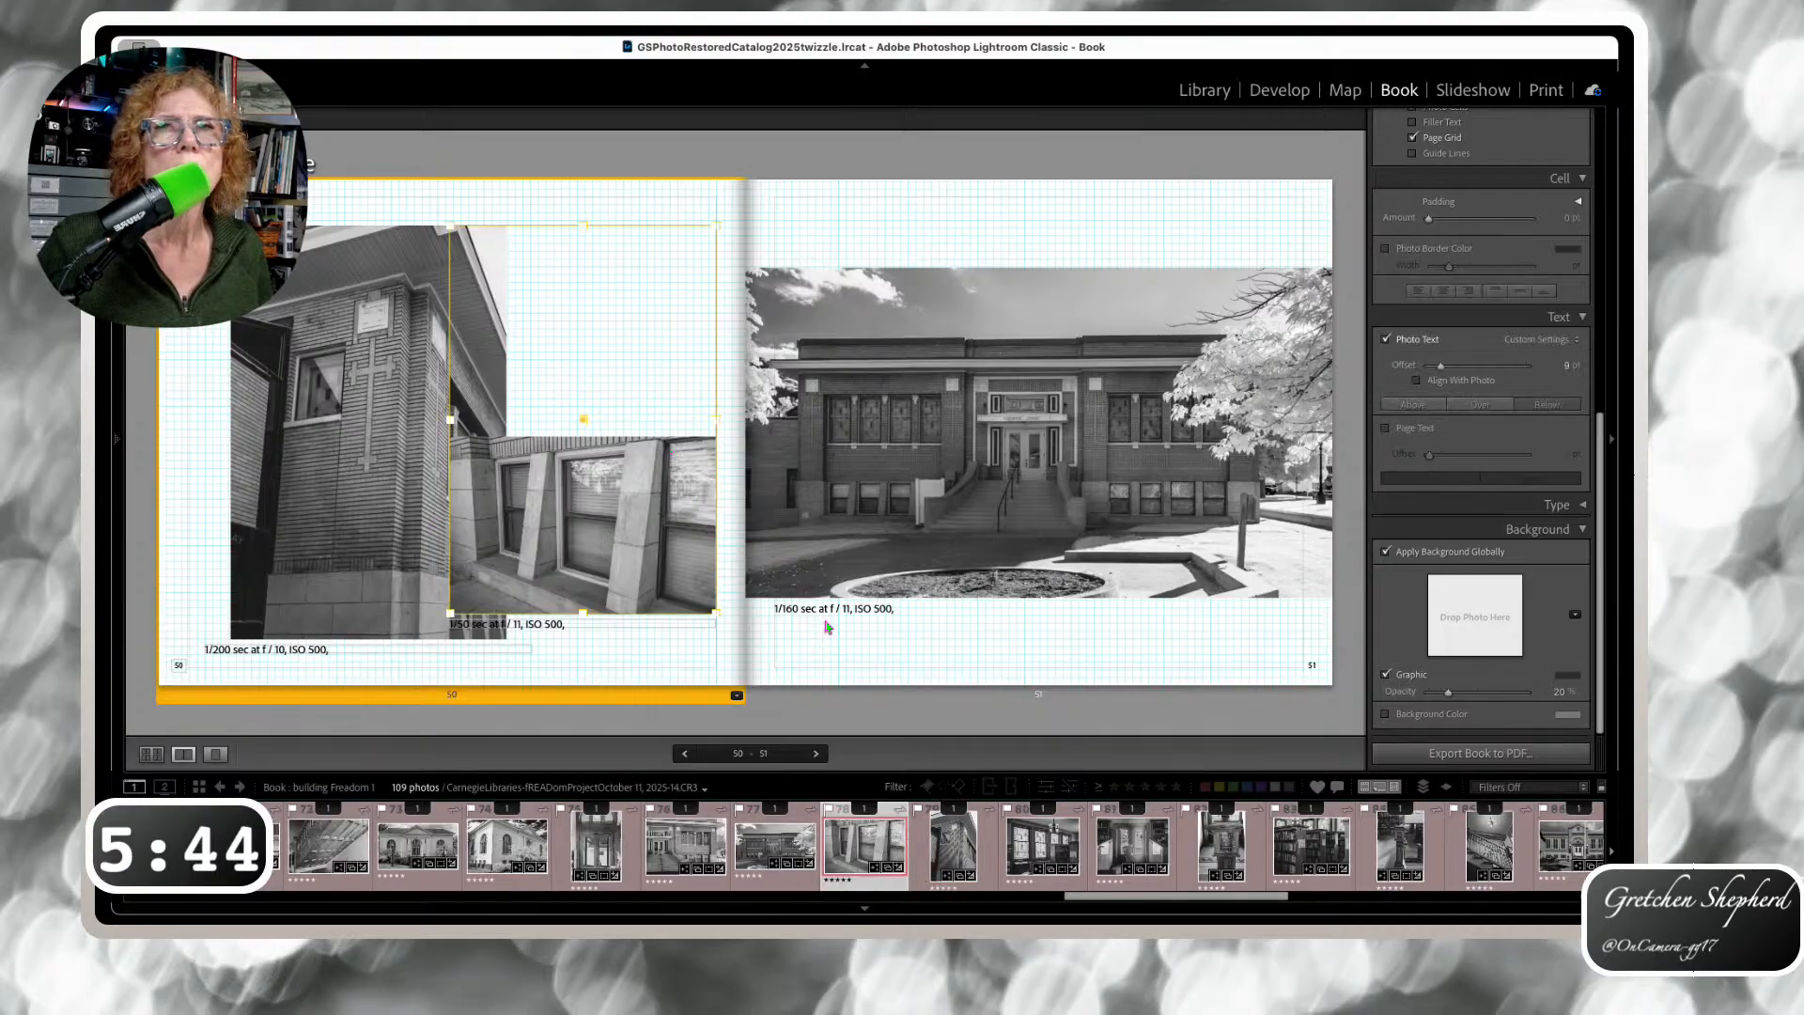
pyautogui.click(1483, 405)
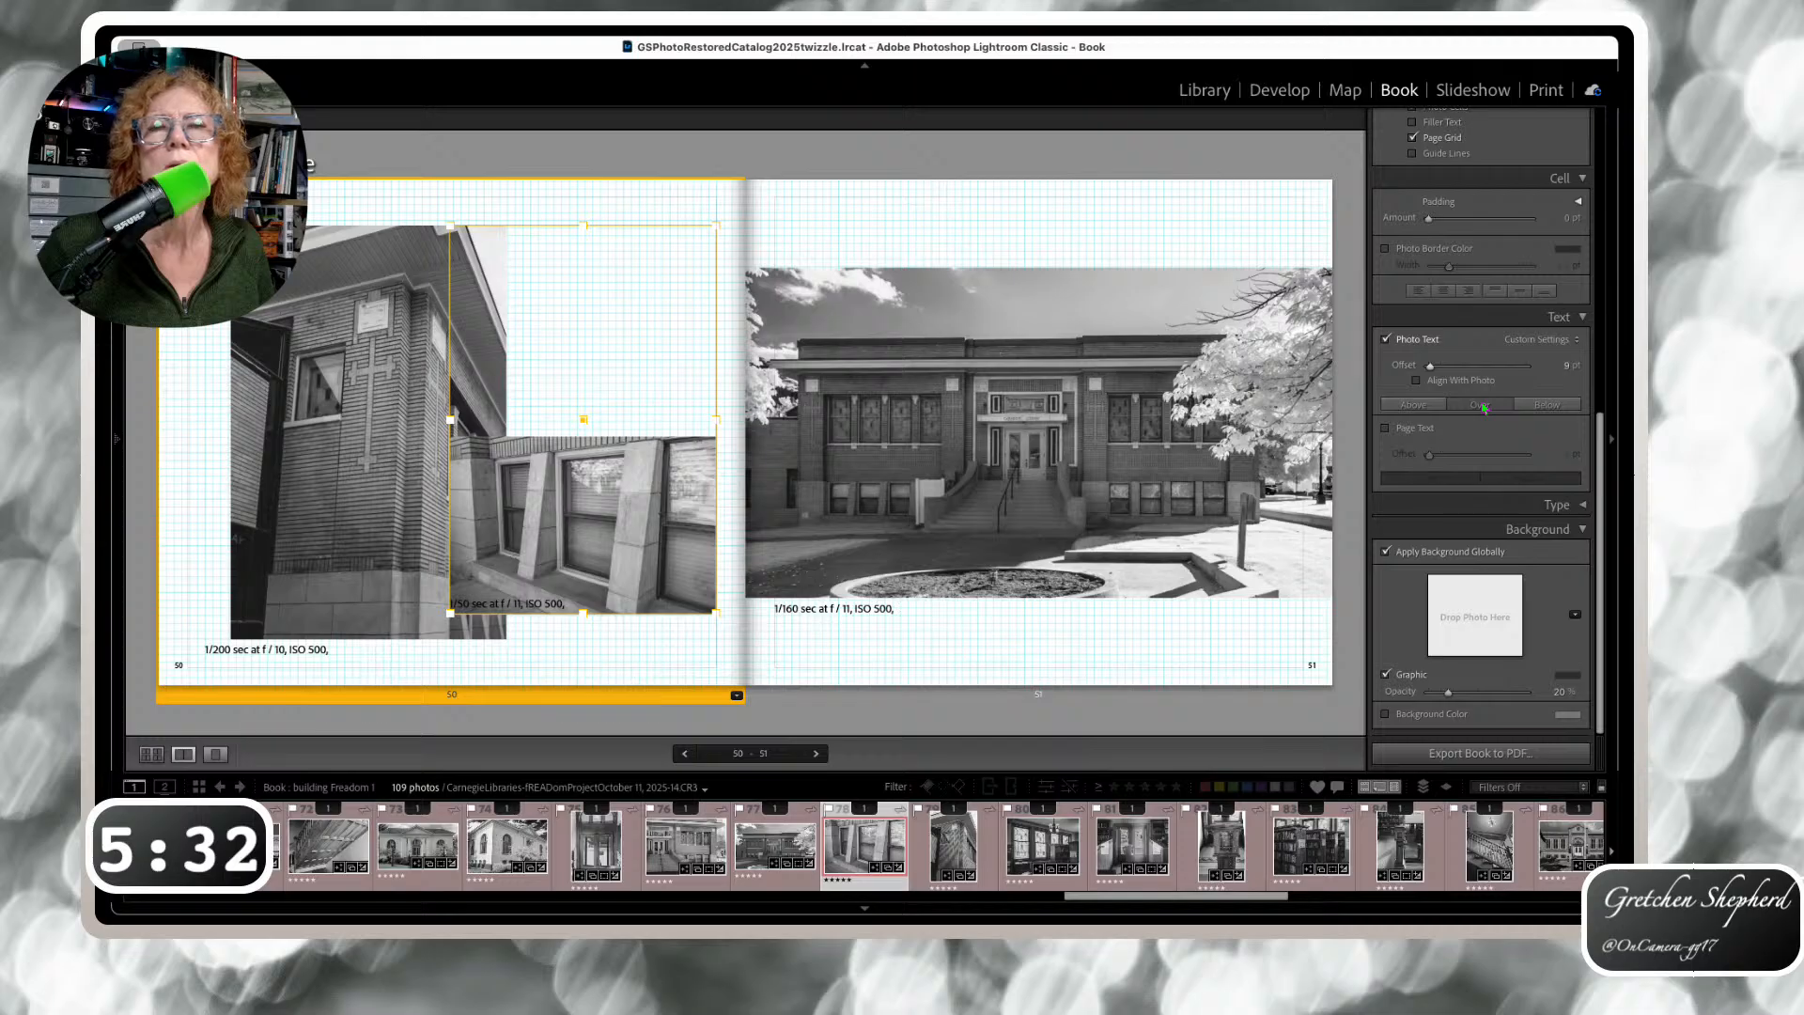
pyautogui.click(1400, 406)
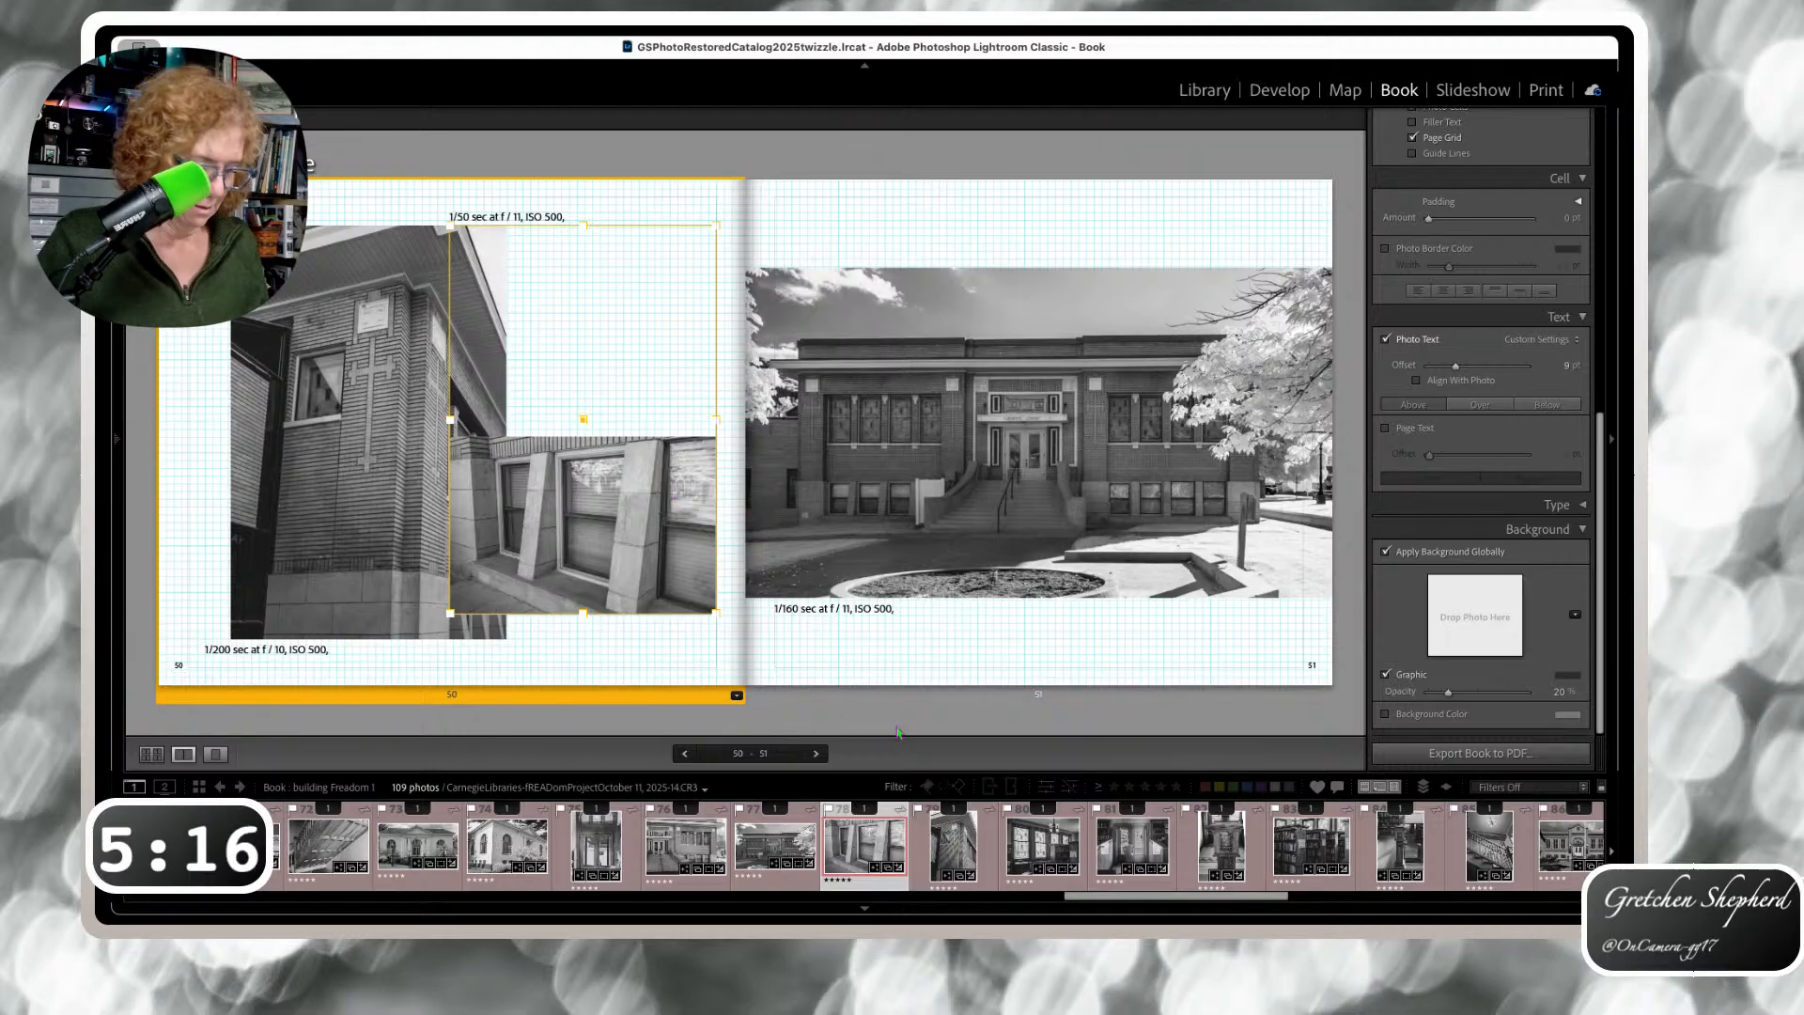
pyautogui.click(816, 753)
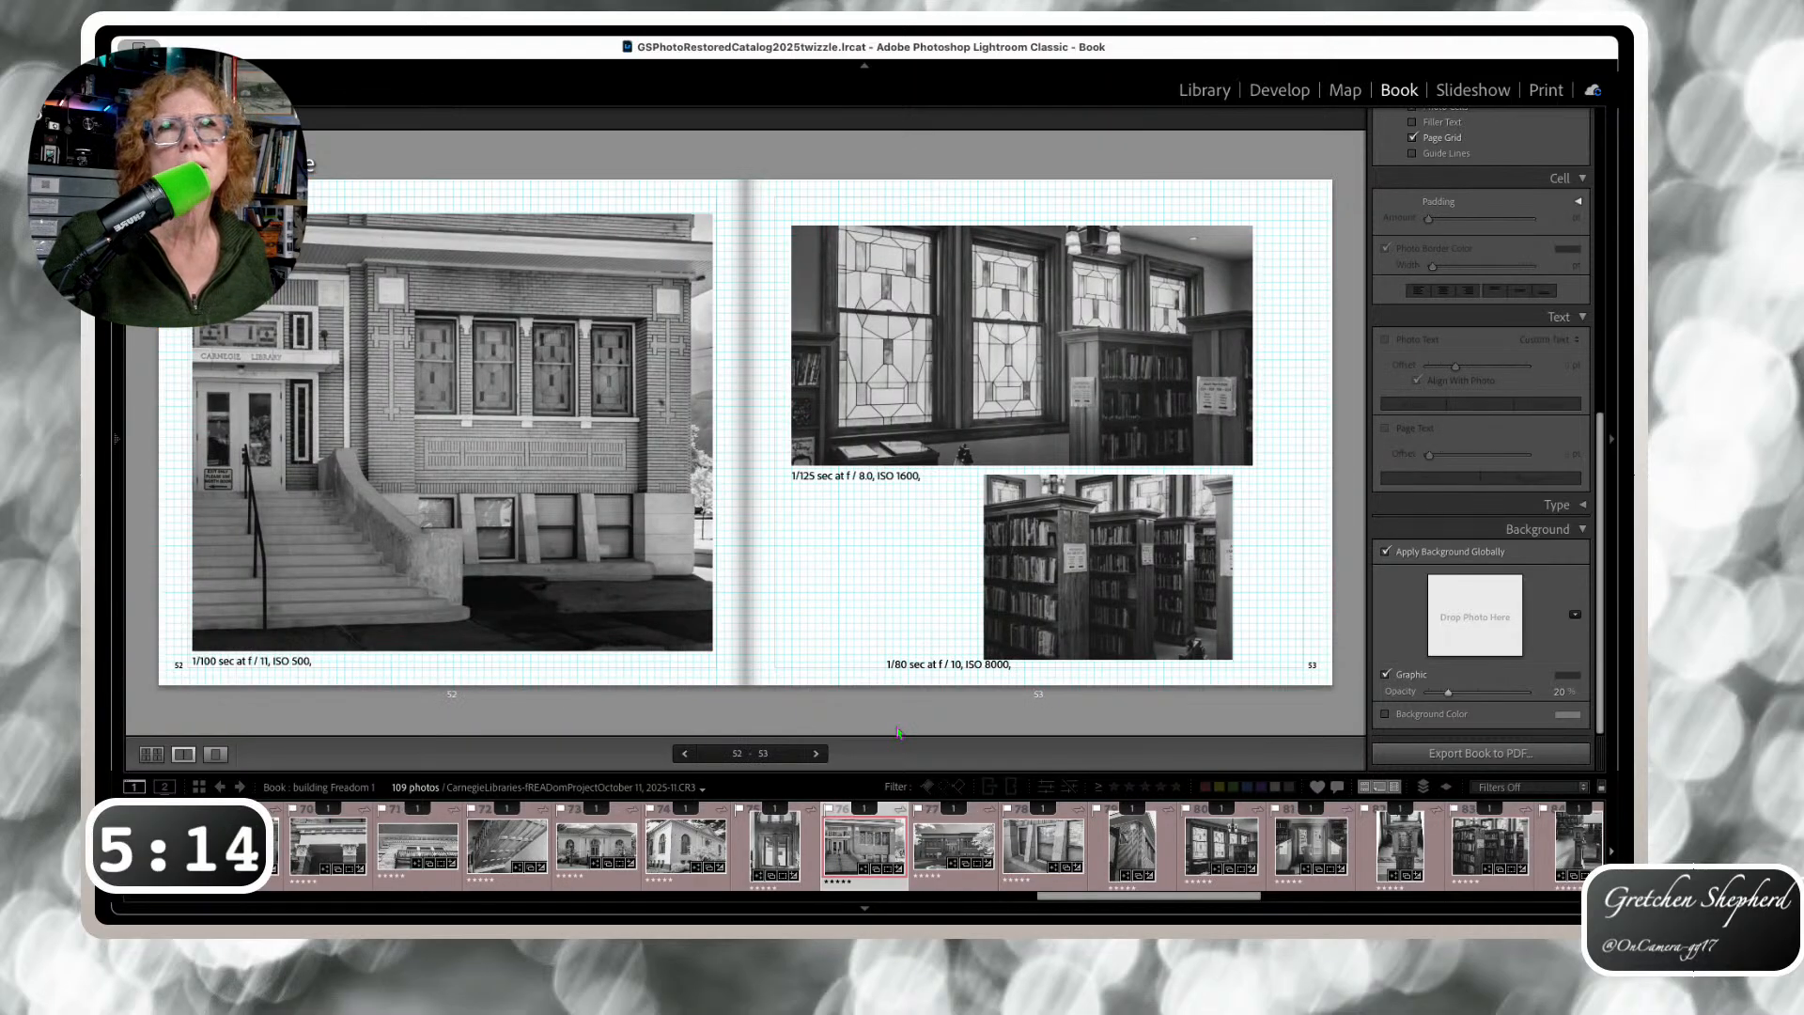
# Step ahead to spread 62–63 and raise the page 62 caption to just below its photo
pyautogui.press('Right')
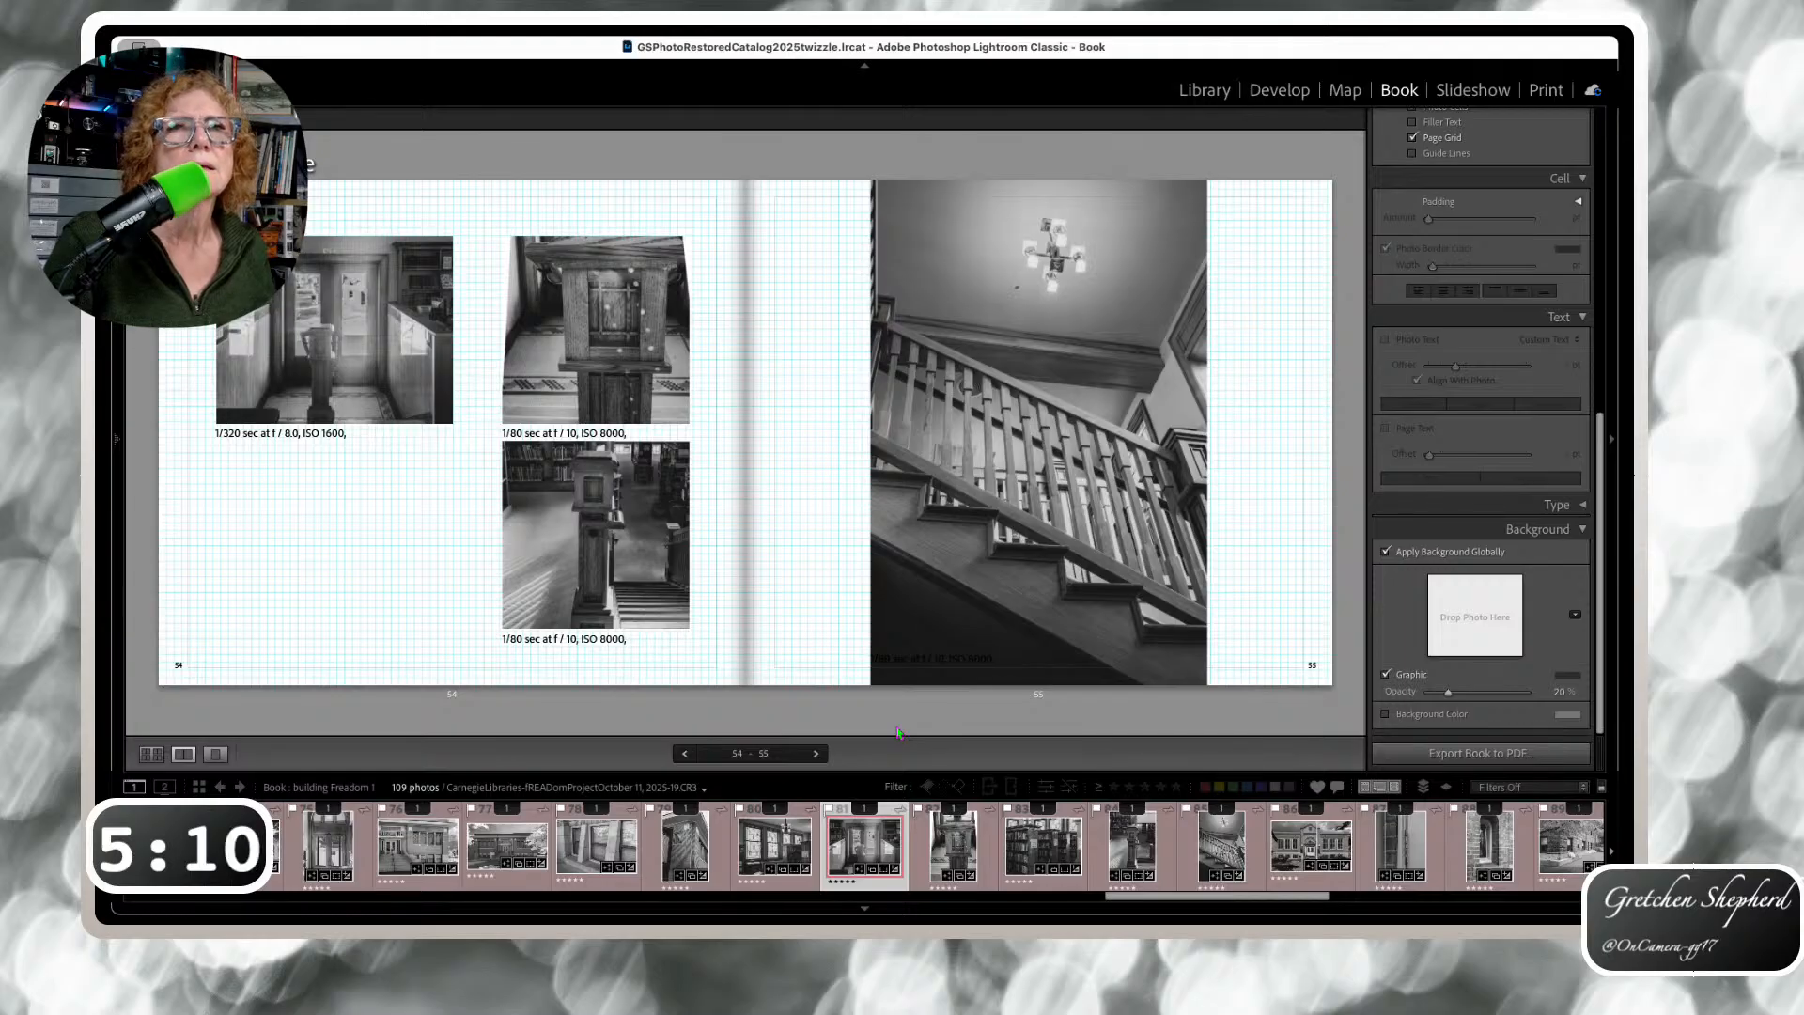
pyautogui.press('Right')
pyautogui.press('Right')
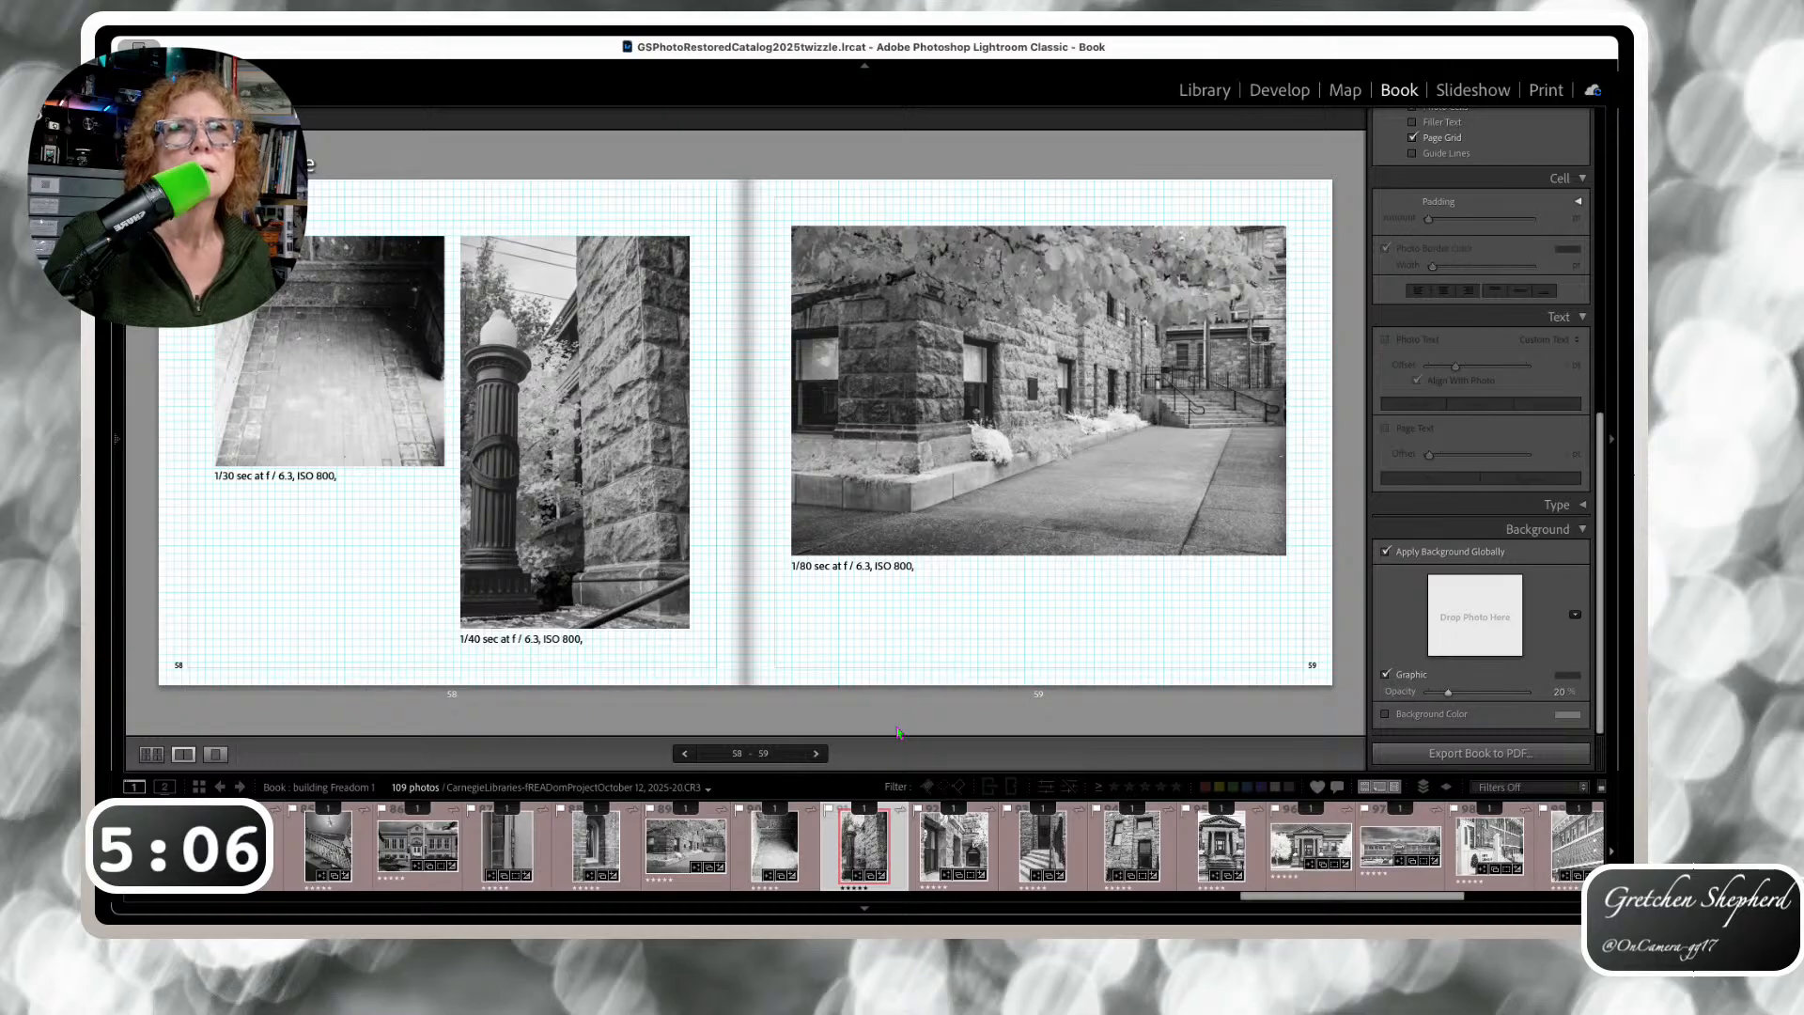
pyautogui.press('Right')
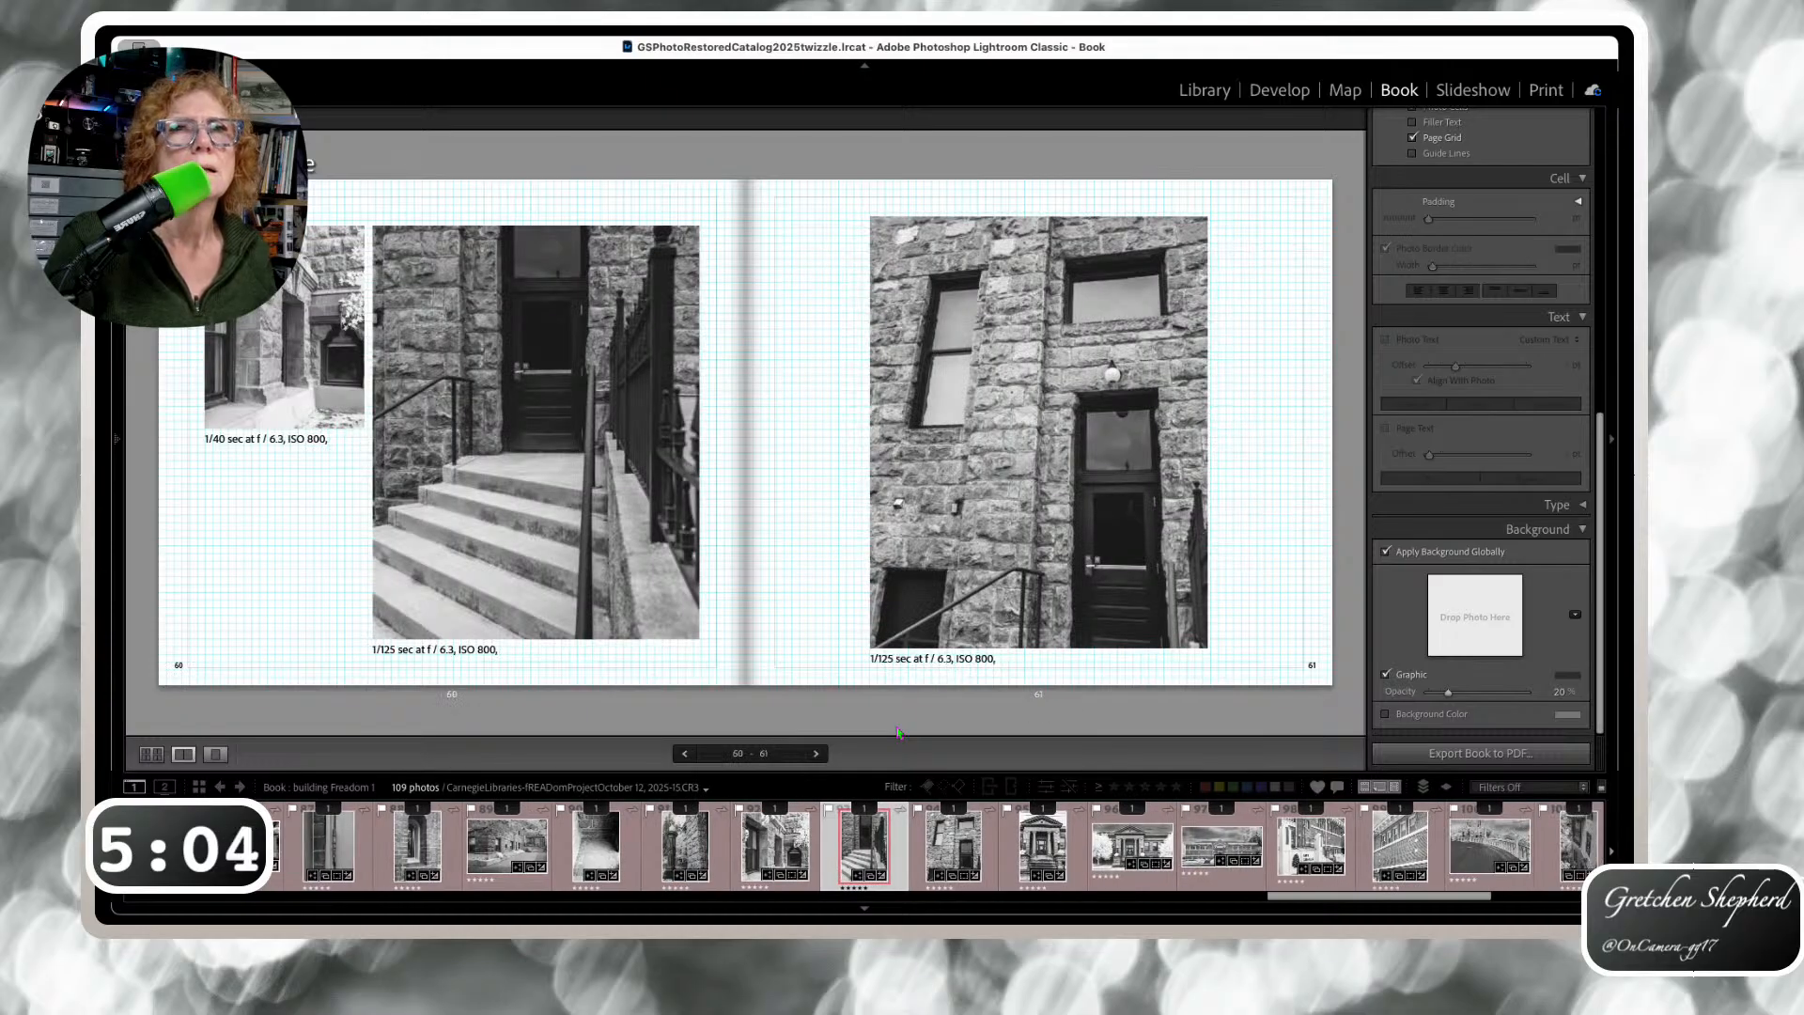
pyautogui.press('Right')
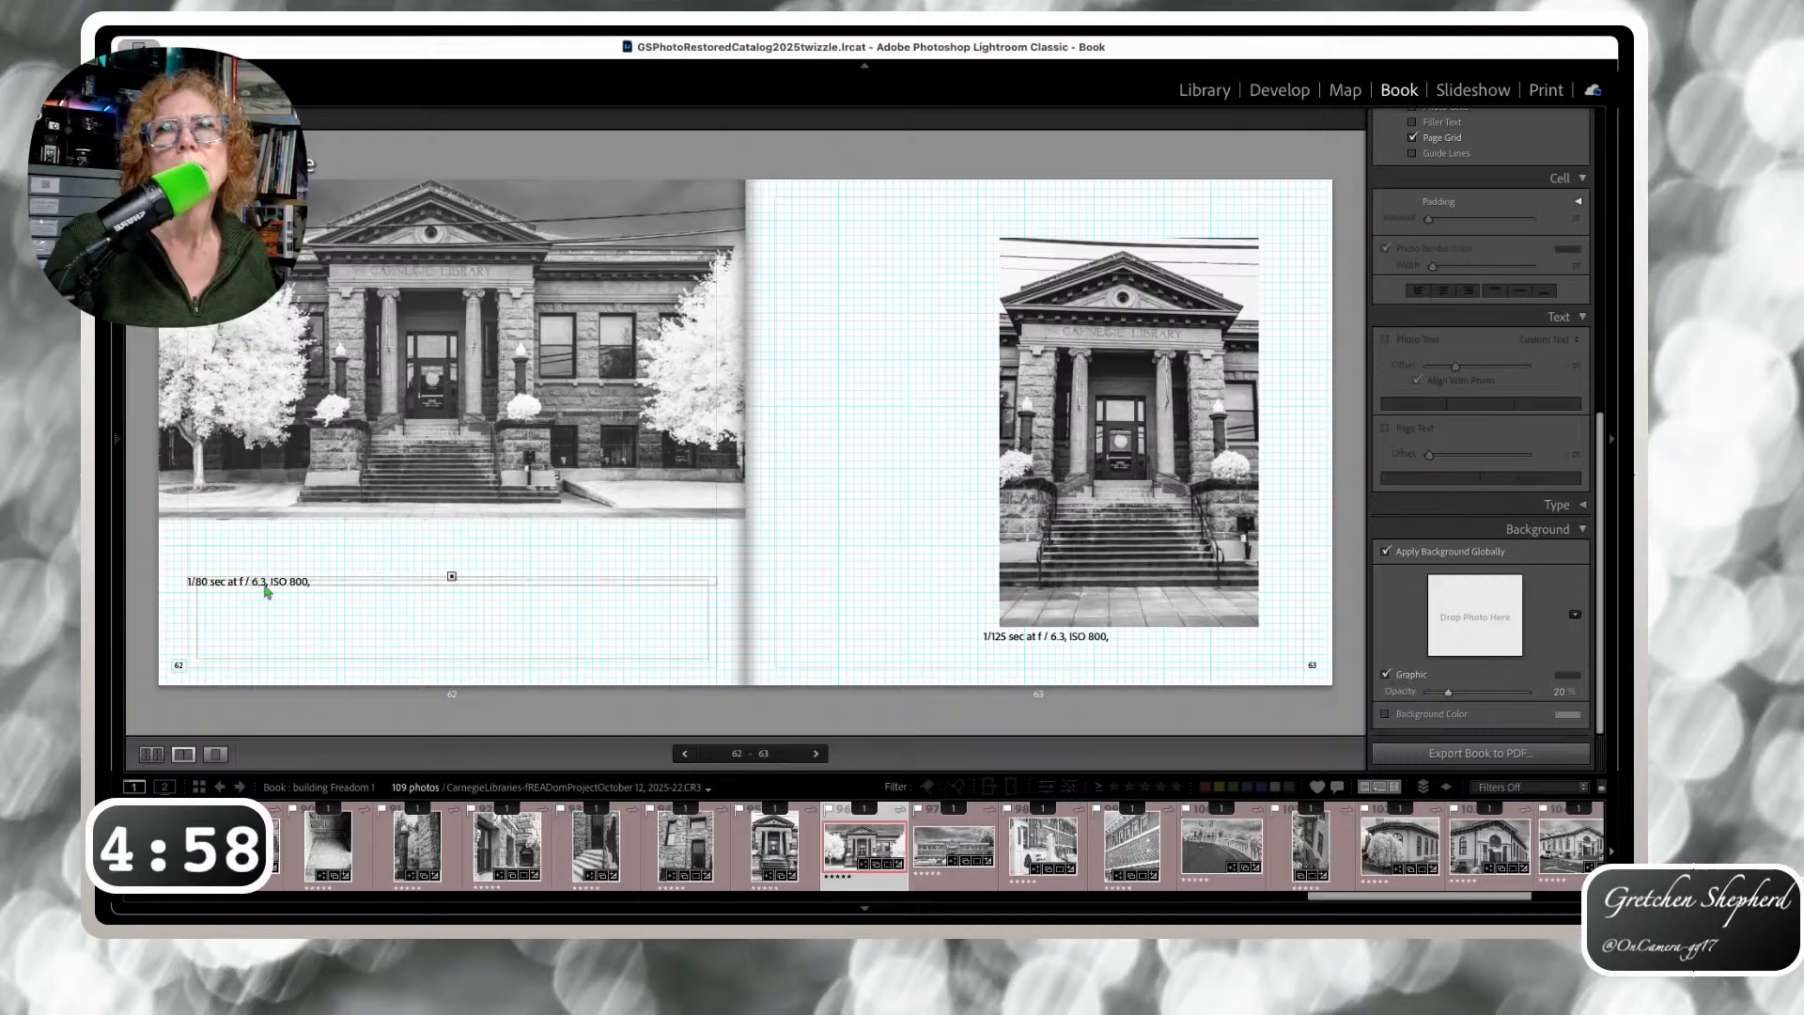
pyautogui.click(306, 581)
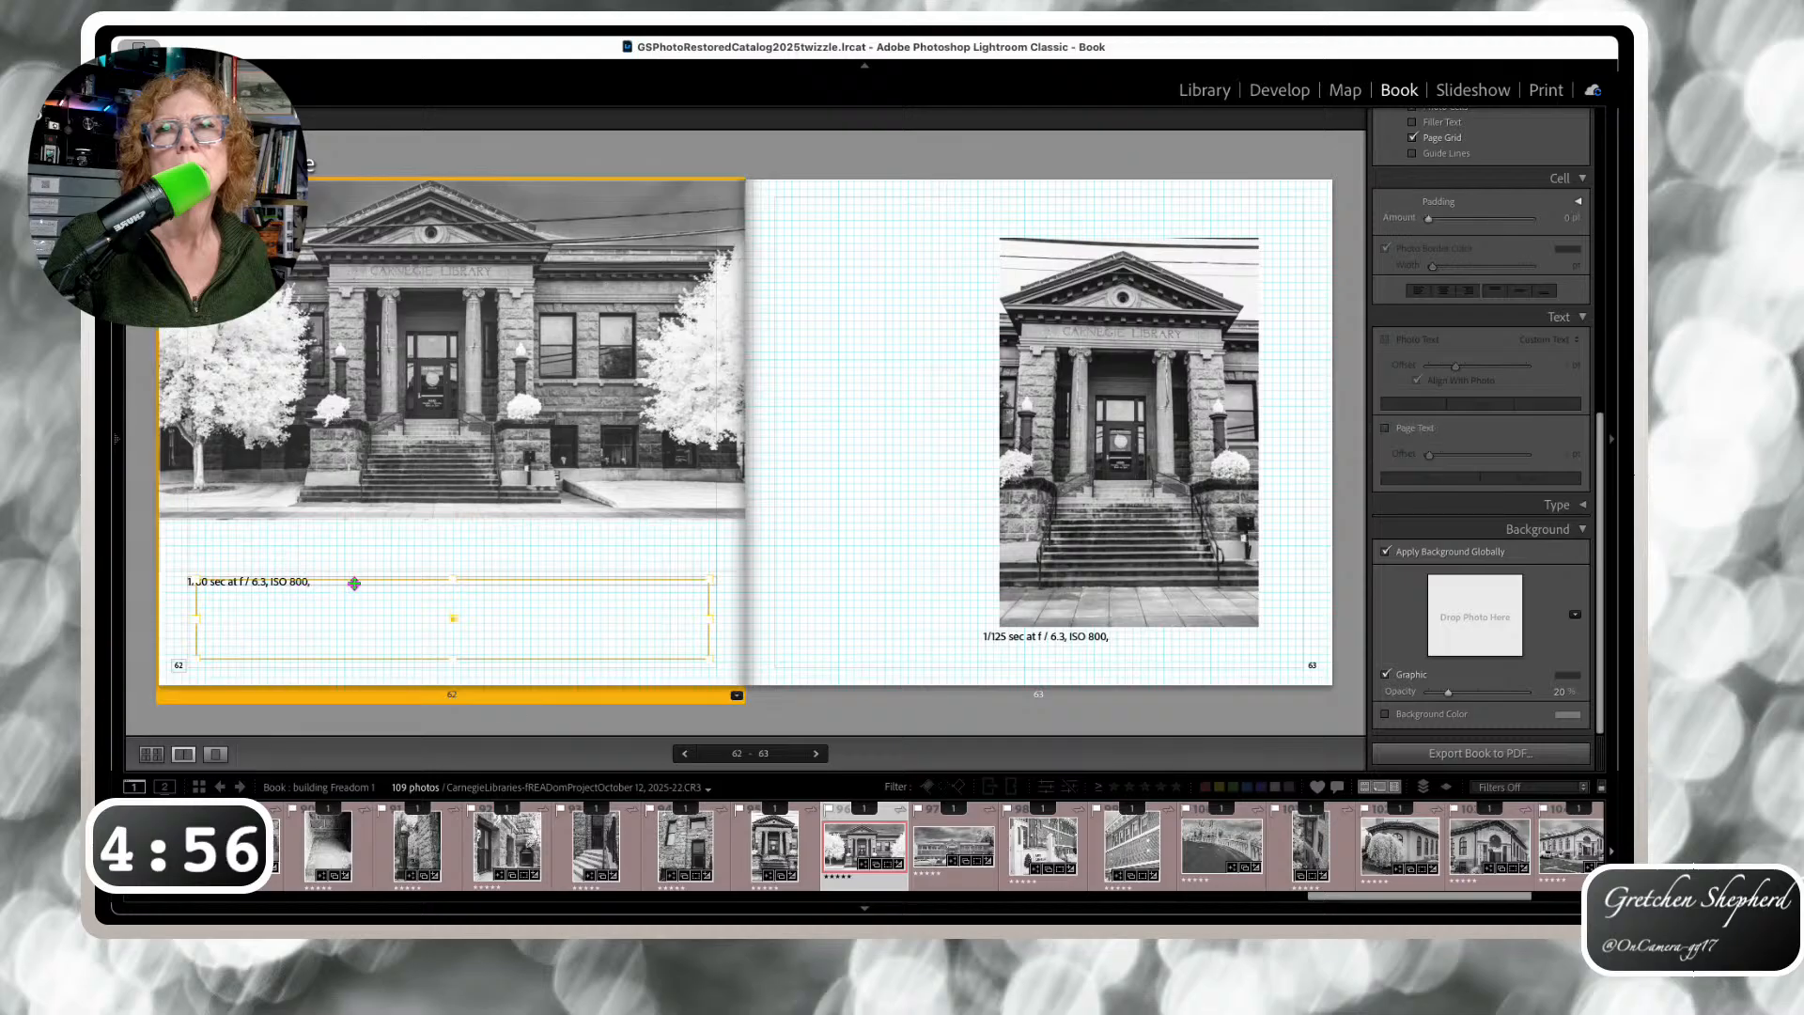
pyautogui.moveTo(190, 581); pyautogui.dragTo(201, 537)
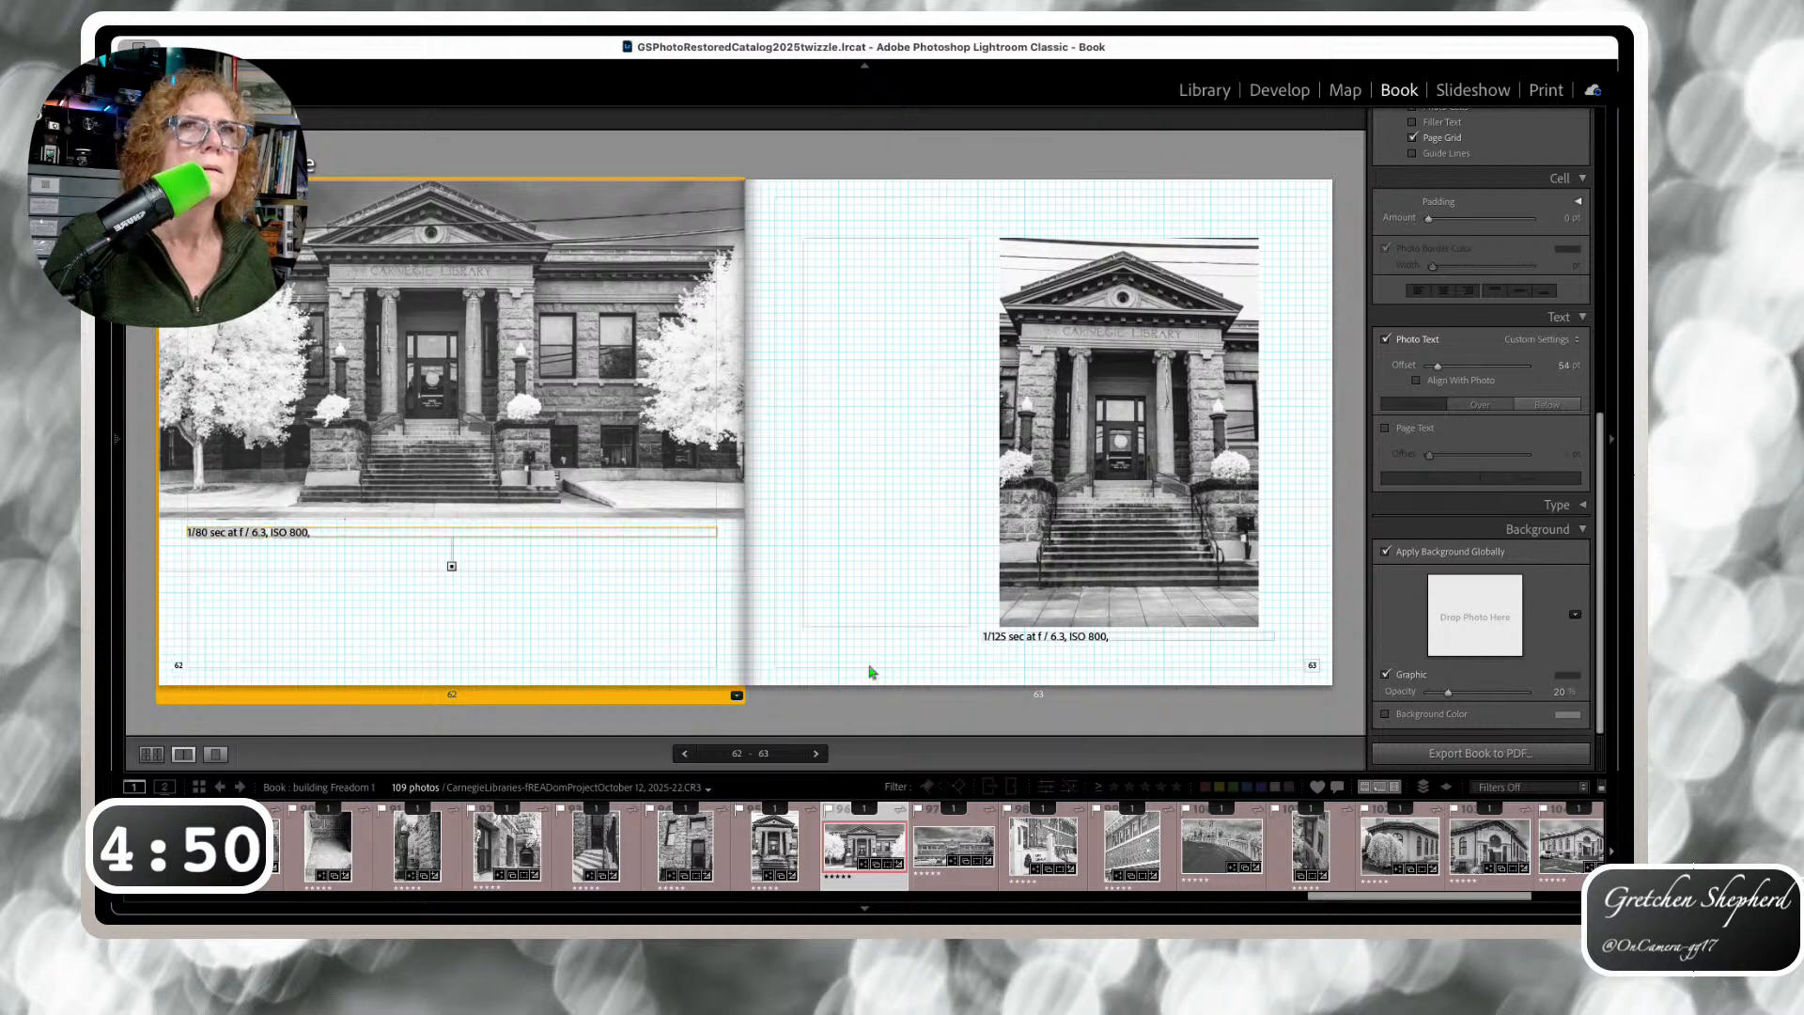
# Move the page 65 and page 69 captions up under their photos
pyautogui.press('super+Right')
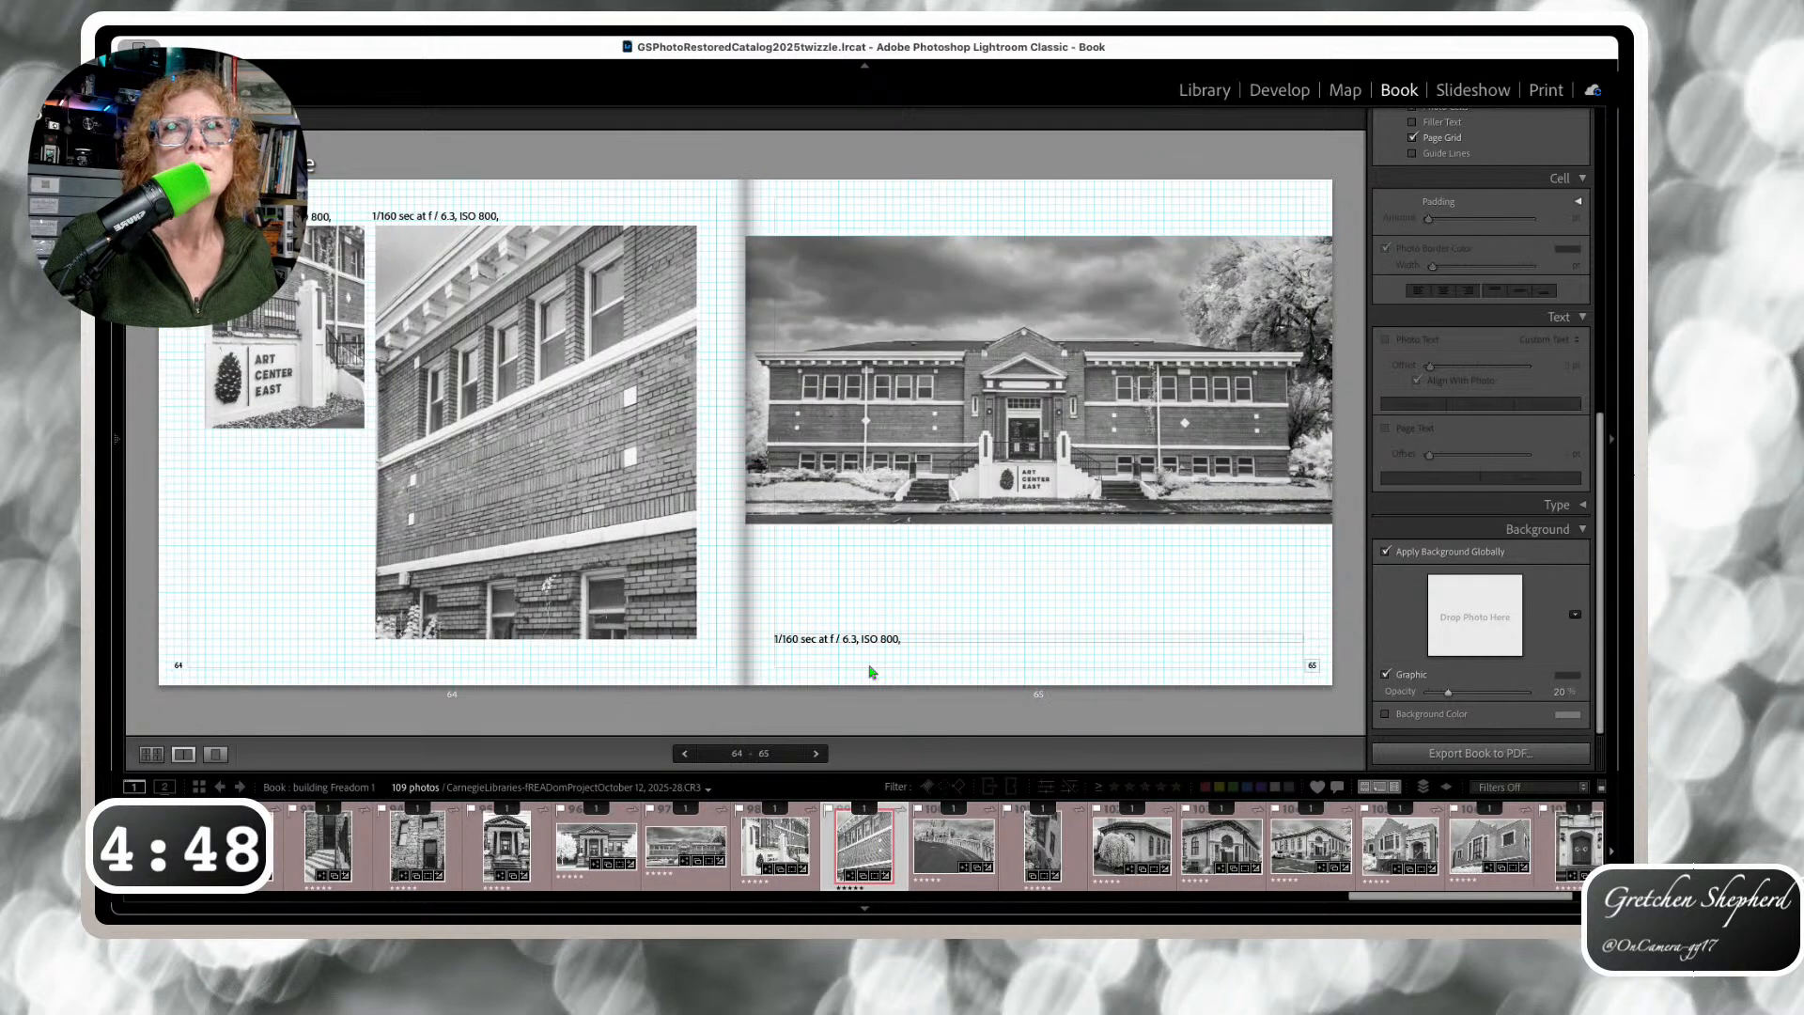
pyautogui.click(861, 642)
pyautogui.moveTo(863, 648); pyautogui.dragTo(863, 536)
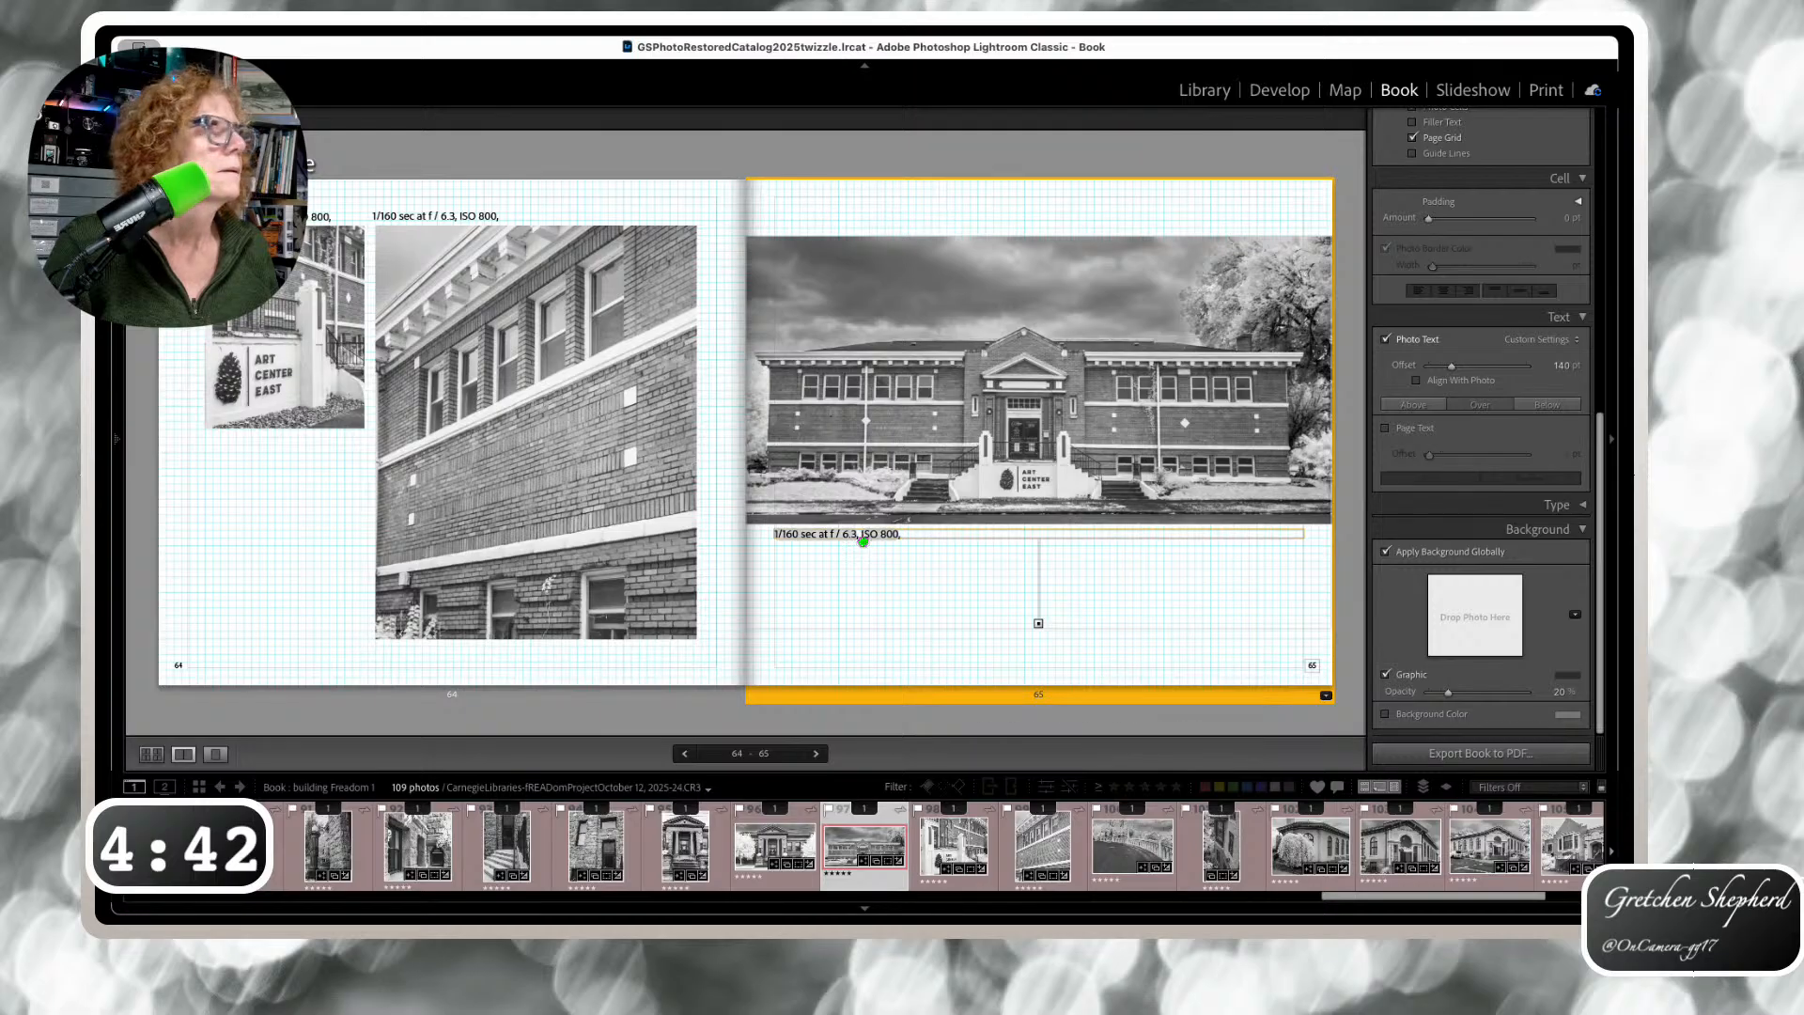
pyautogui.press('Right')
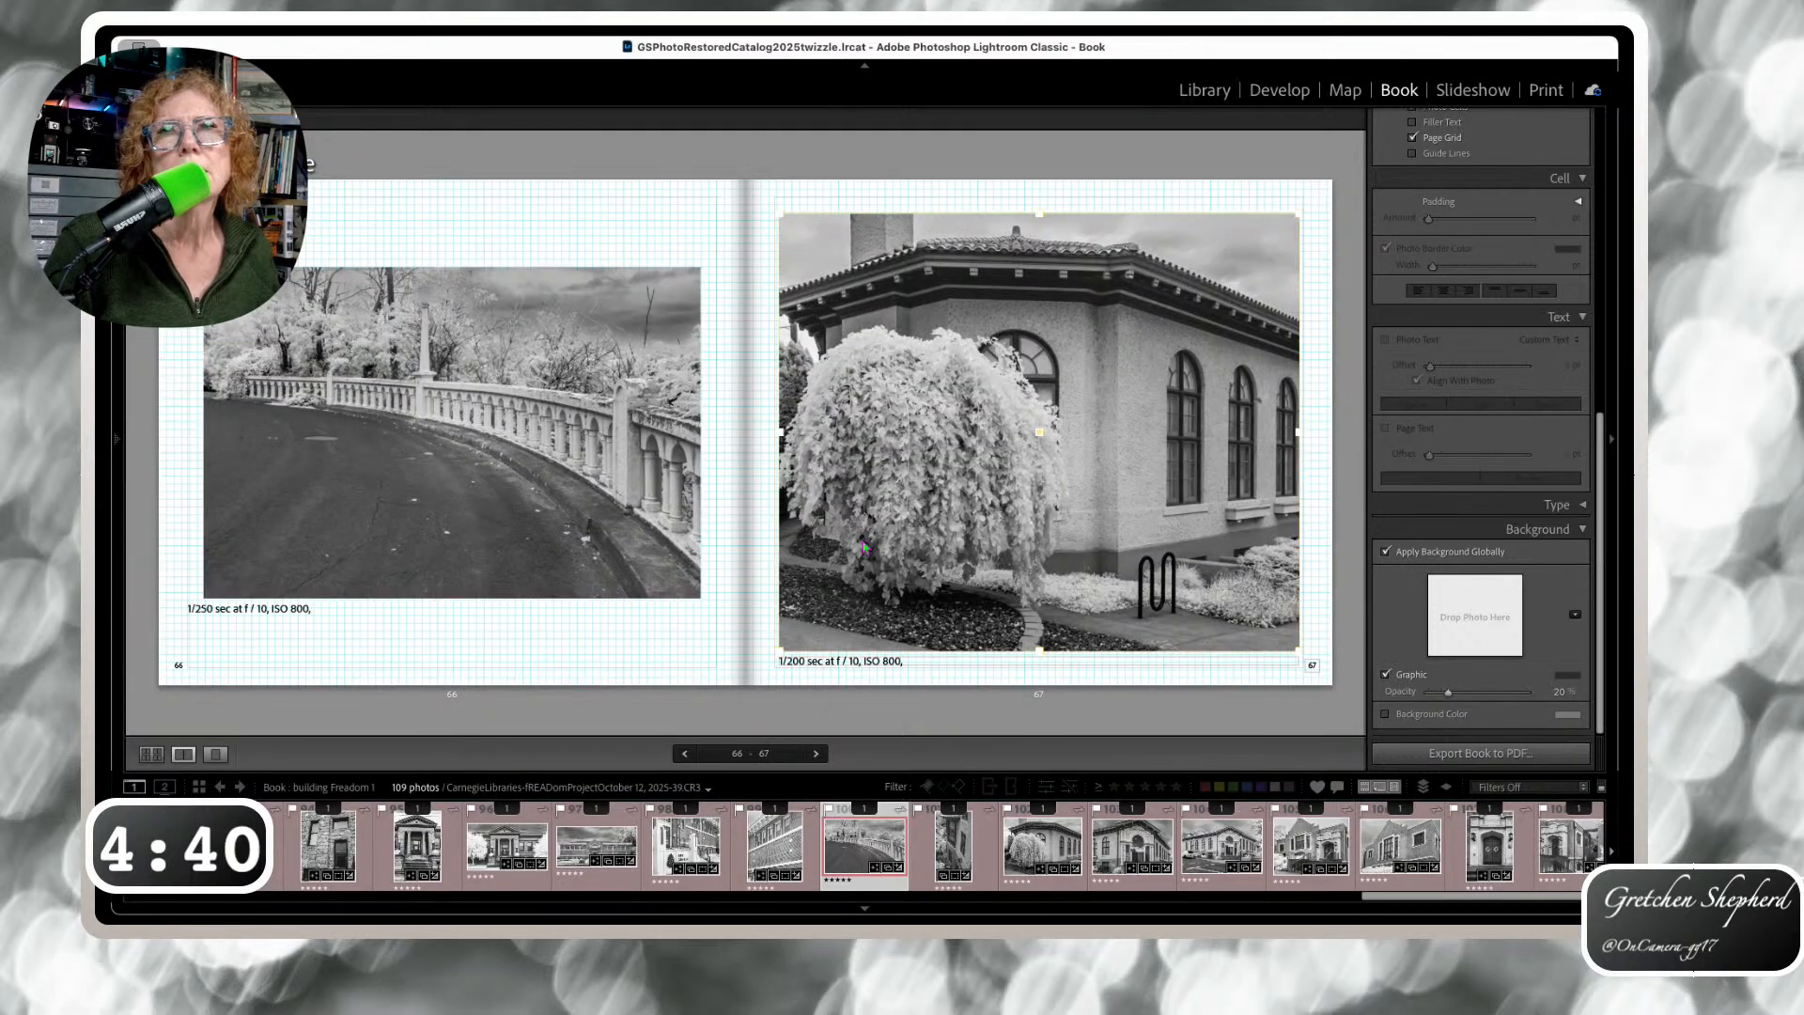
pyautogui.press('Right')
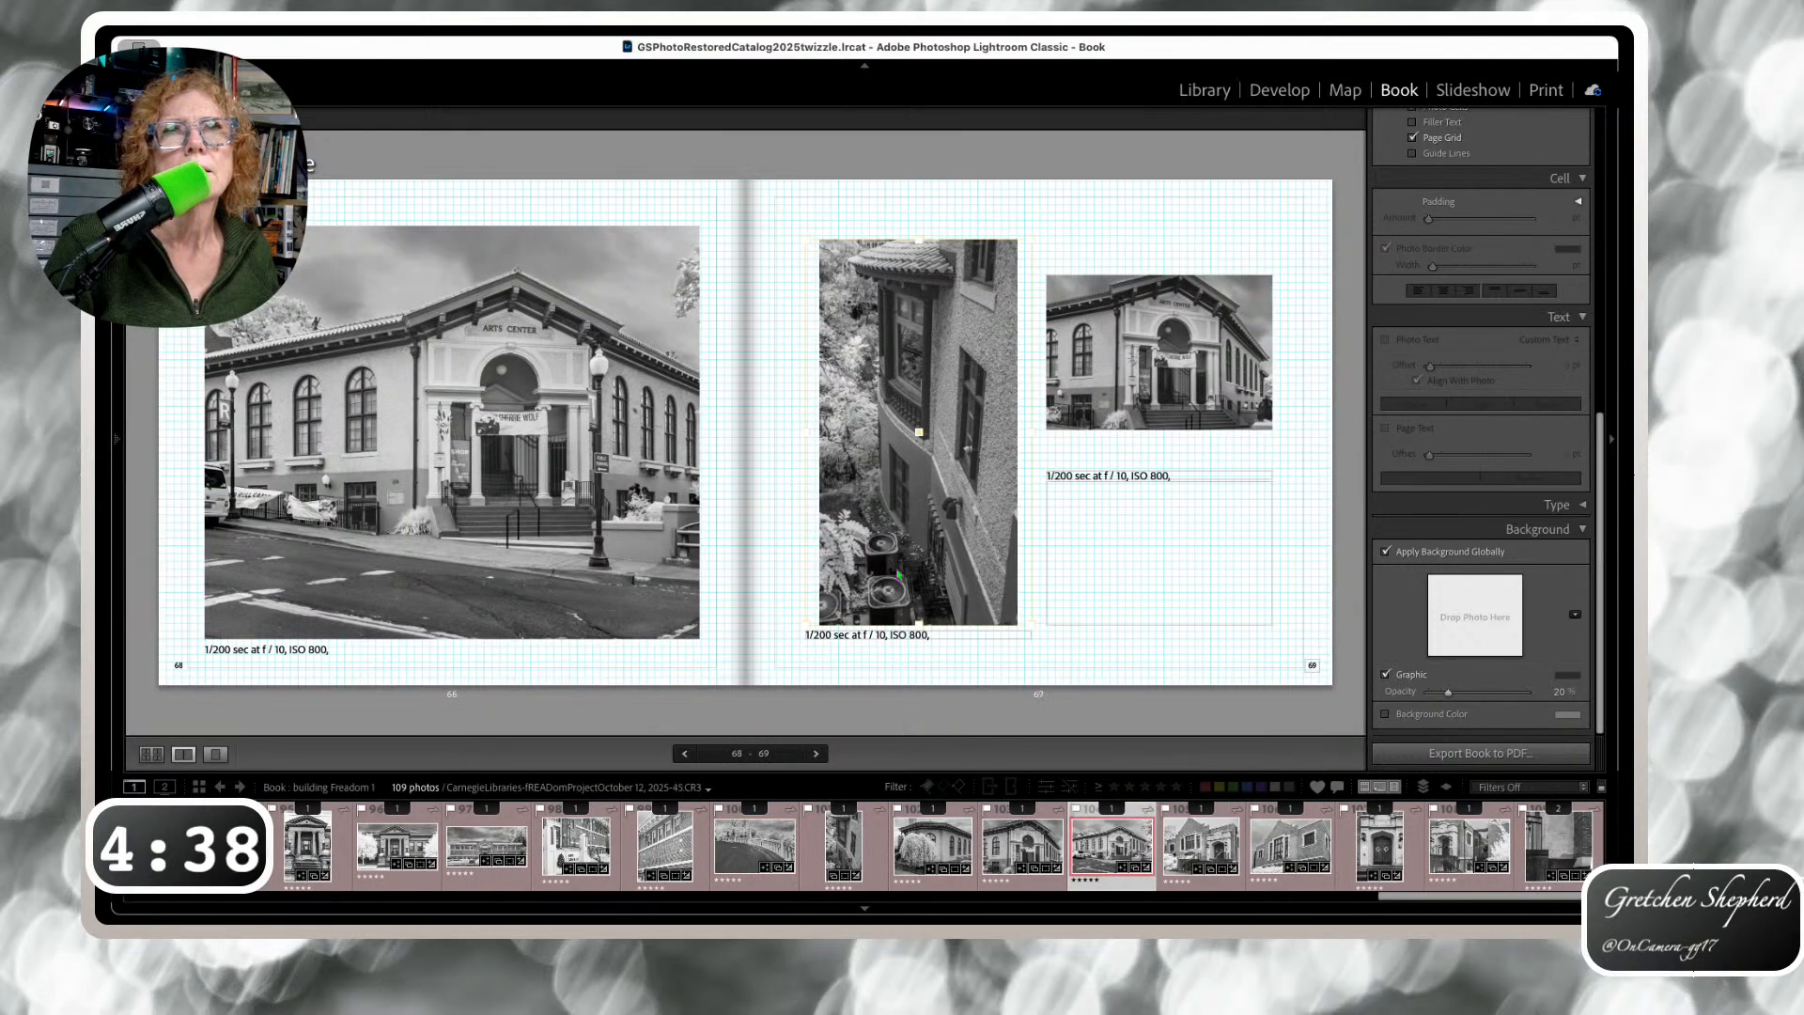
pyautogui.moveTo(1154, 470); pyautogui.dragTo(1155, 439)
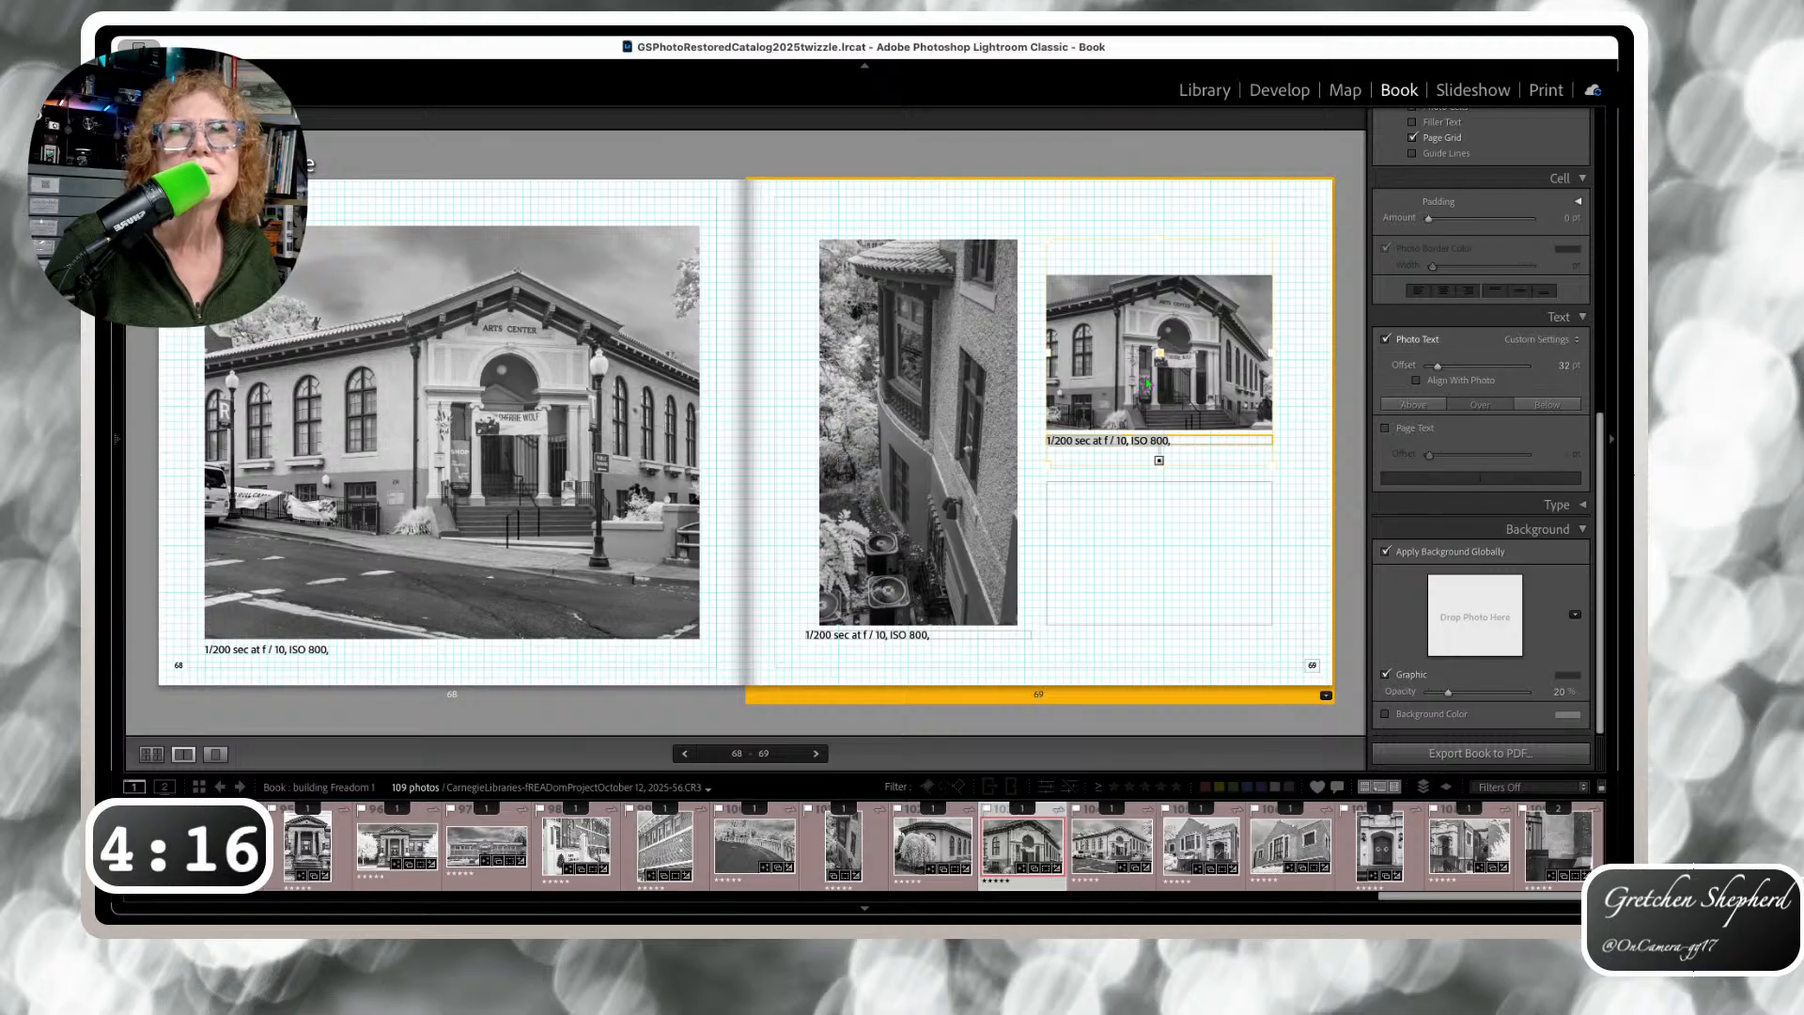
# Nudge the page 70, 71 and 72 captions up to sit just under their photos
pyautogui.press('Right')
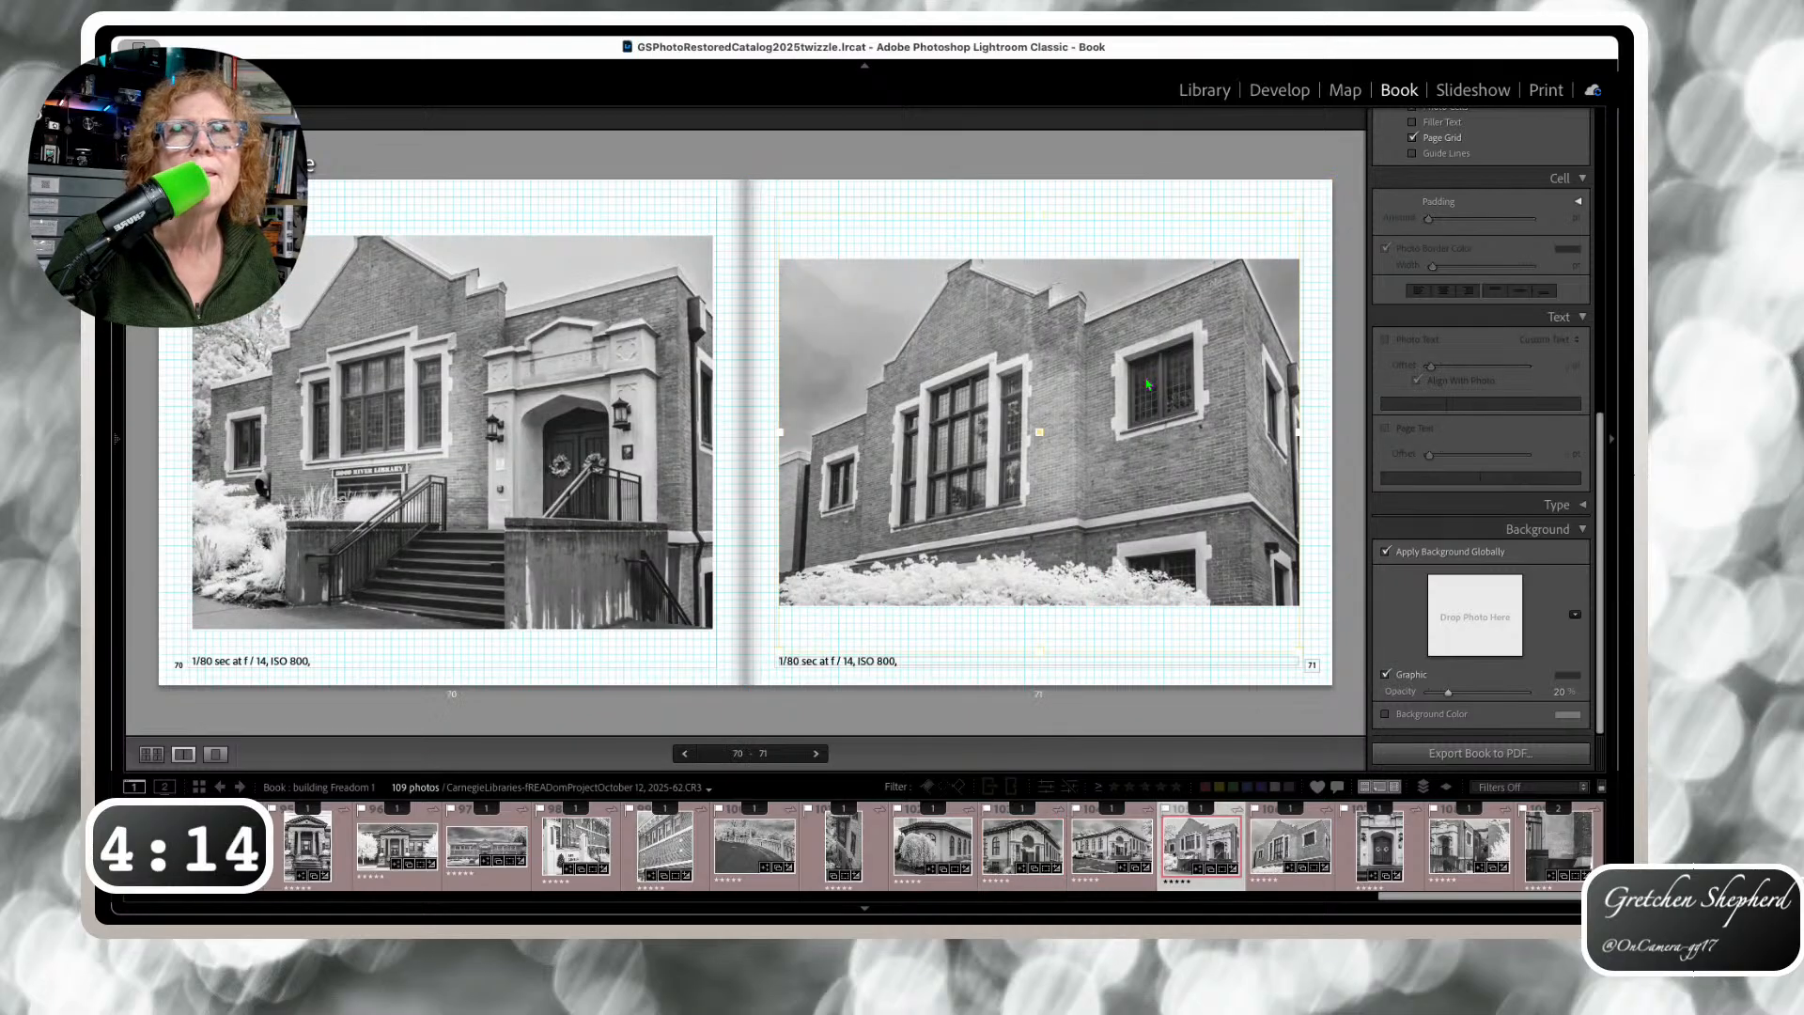
pyautogui.click(284, 655)
pyautogui.moveTo(285, 658); pyautogui.dragTo(287, 637)
pyautogui.moveTo(804, 662); pyautogui.dragTo(804, 610)
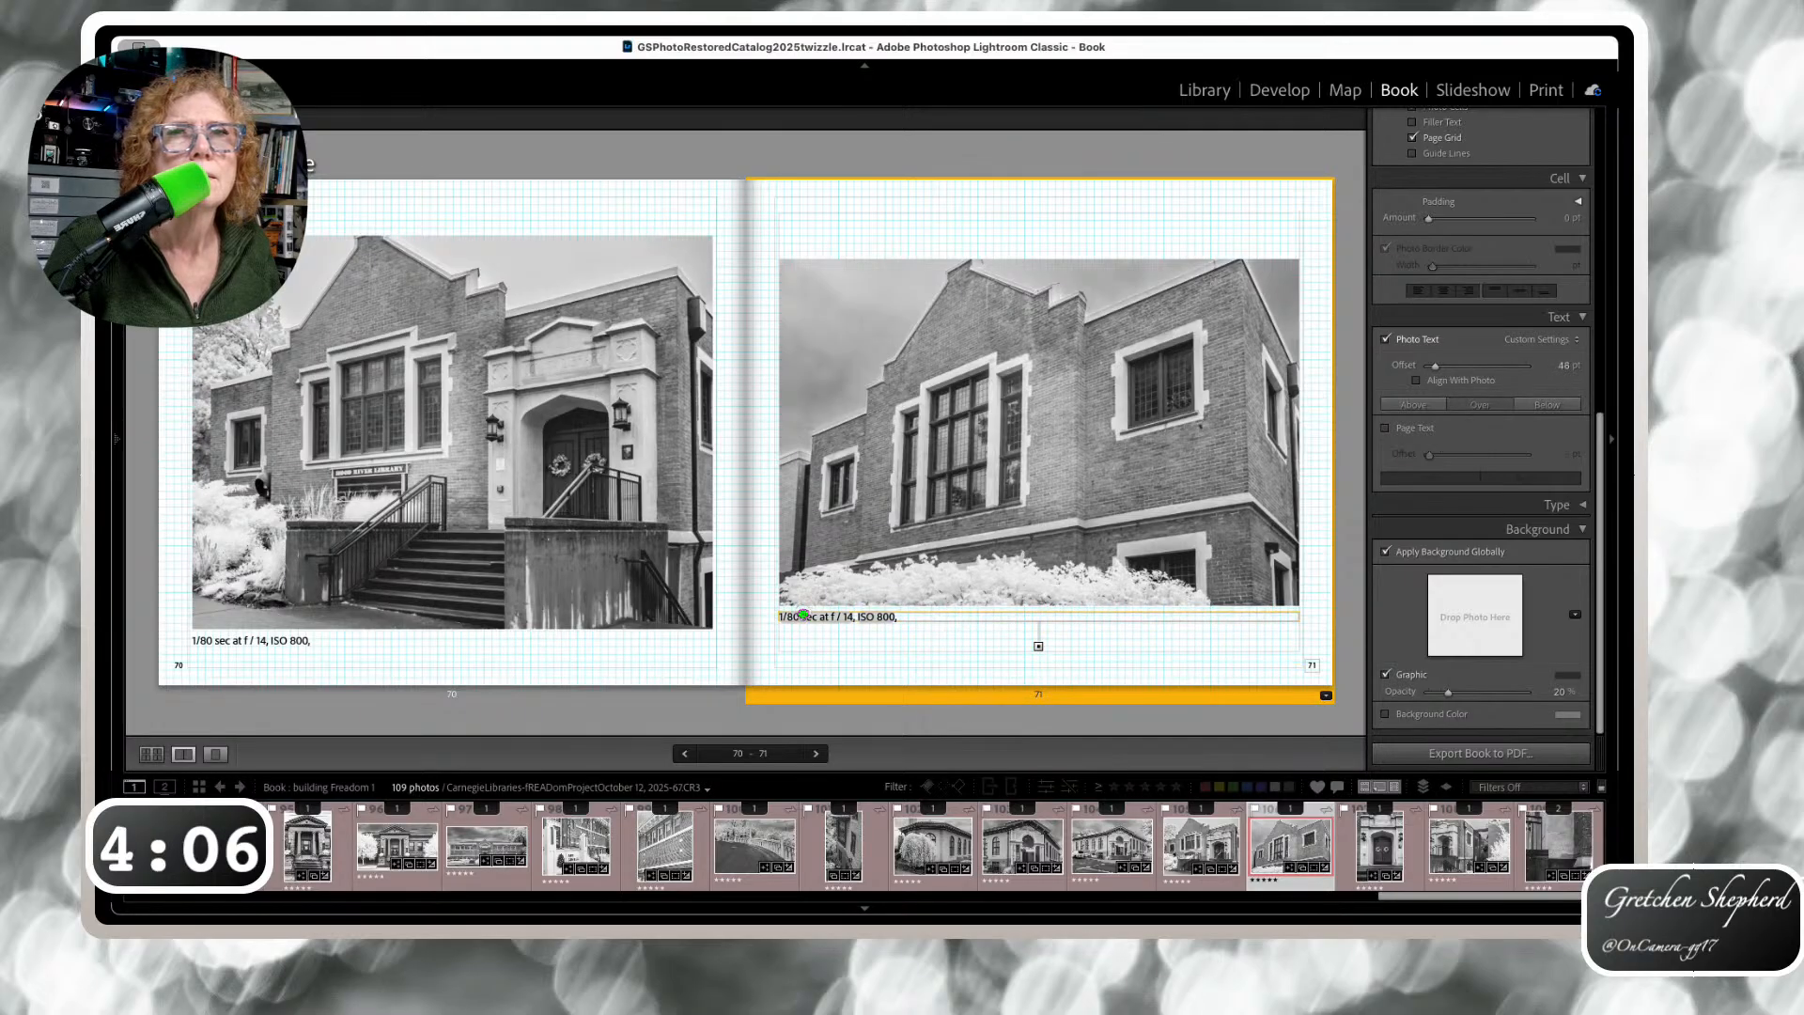
pyautogui.press('Right')
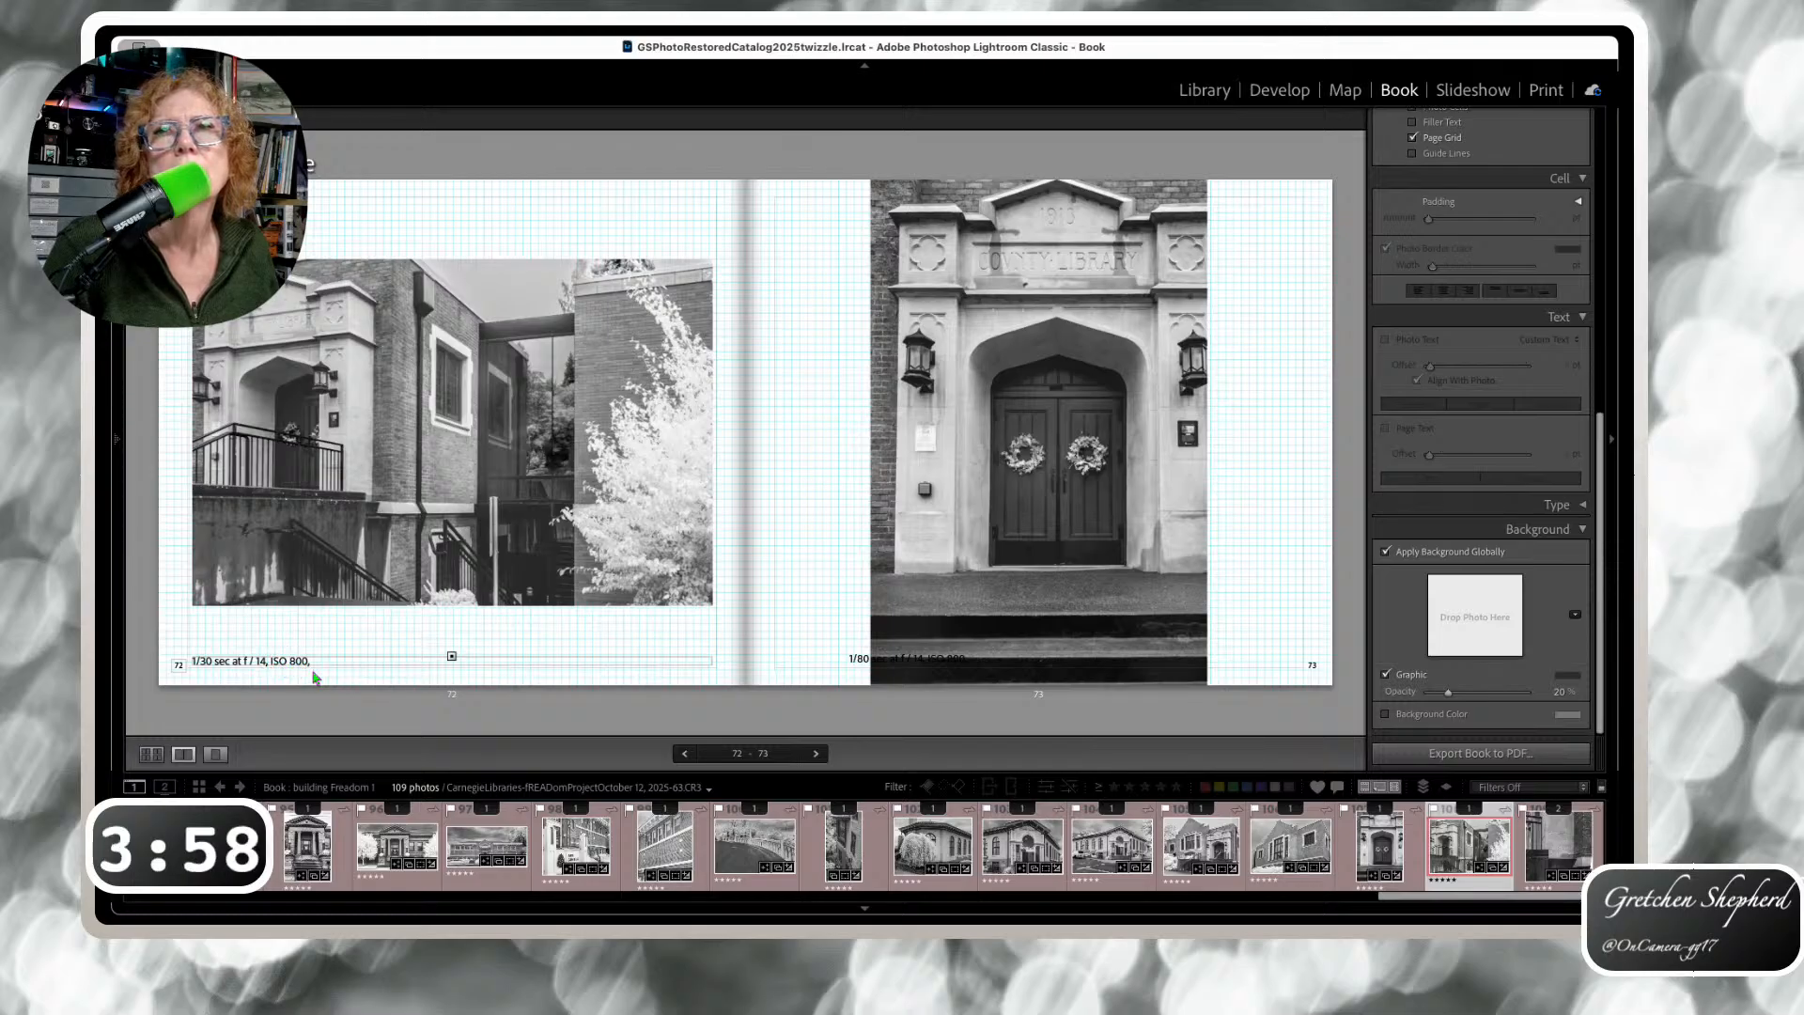
pyautogui.moveTo(312, 671); pyautogui.dragTo(317, 628)
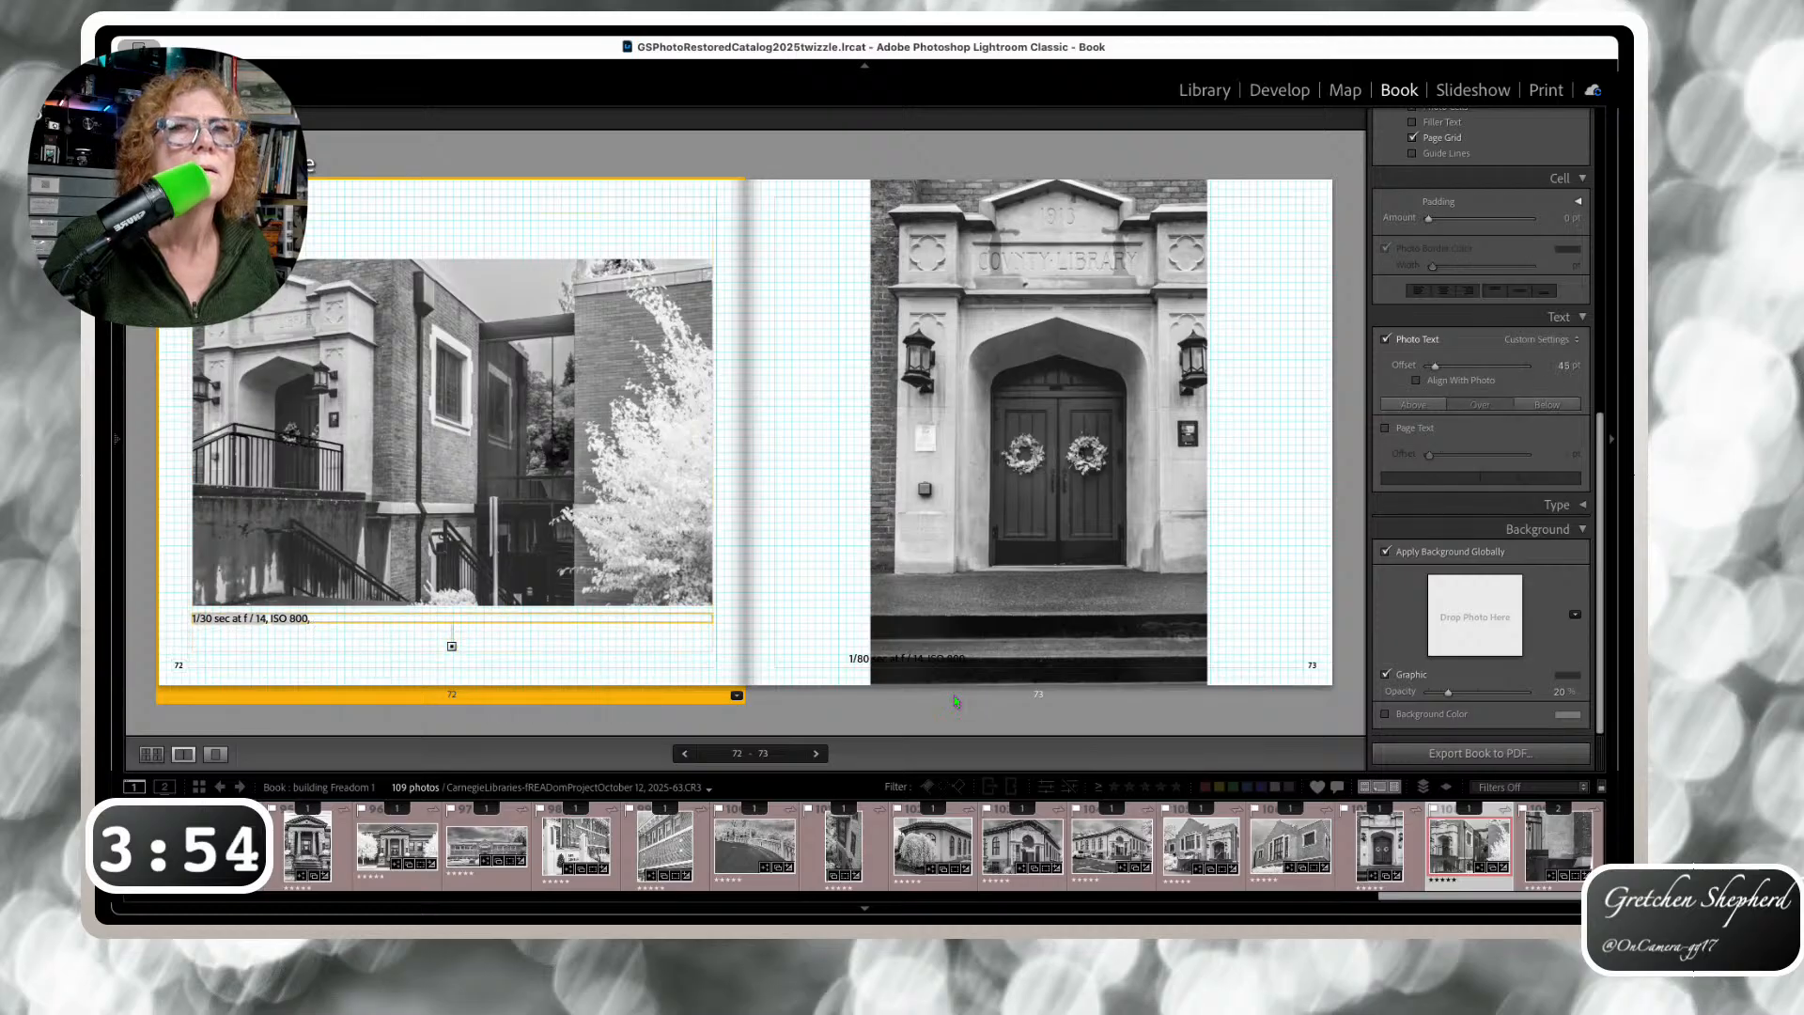
# Check page 74's Carnegie Donation photo, then switch to the multi-page grid of all spreads
pyautogui.press('Right')
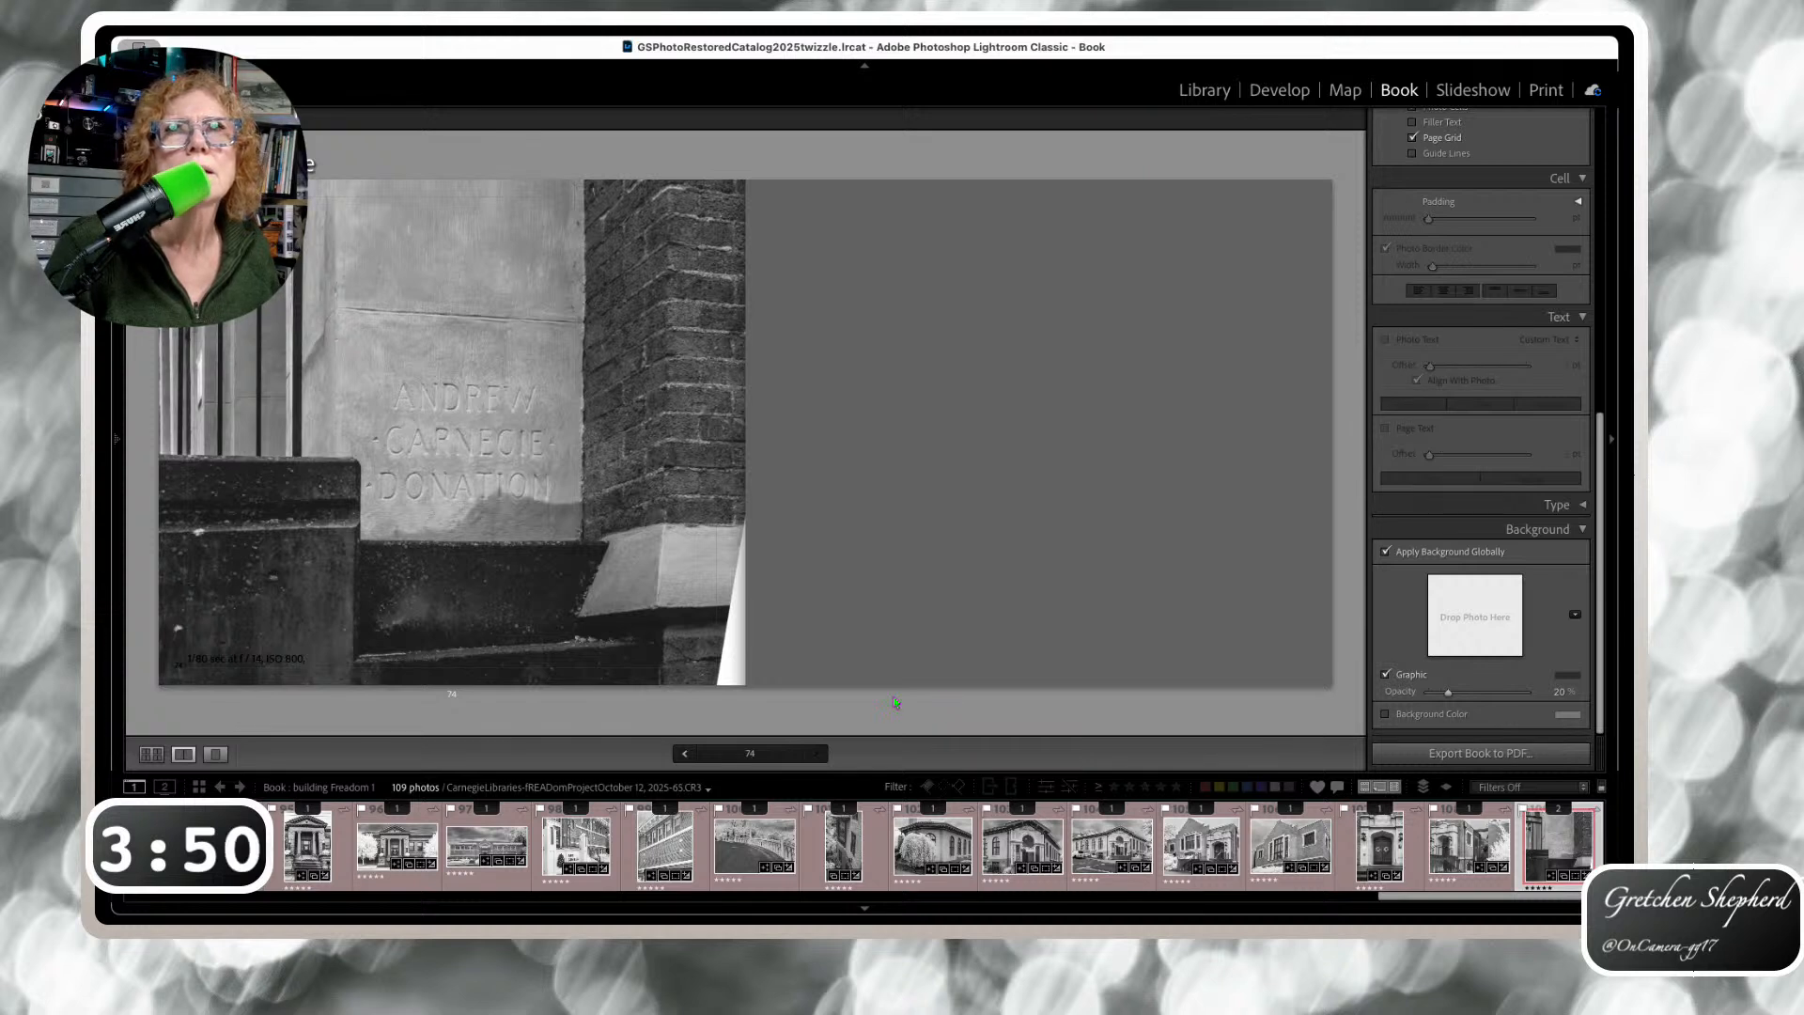
pyautogui.click(721, 685)
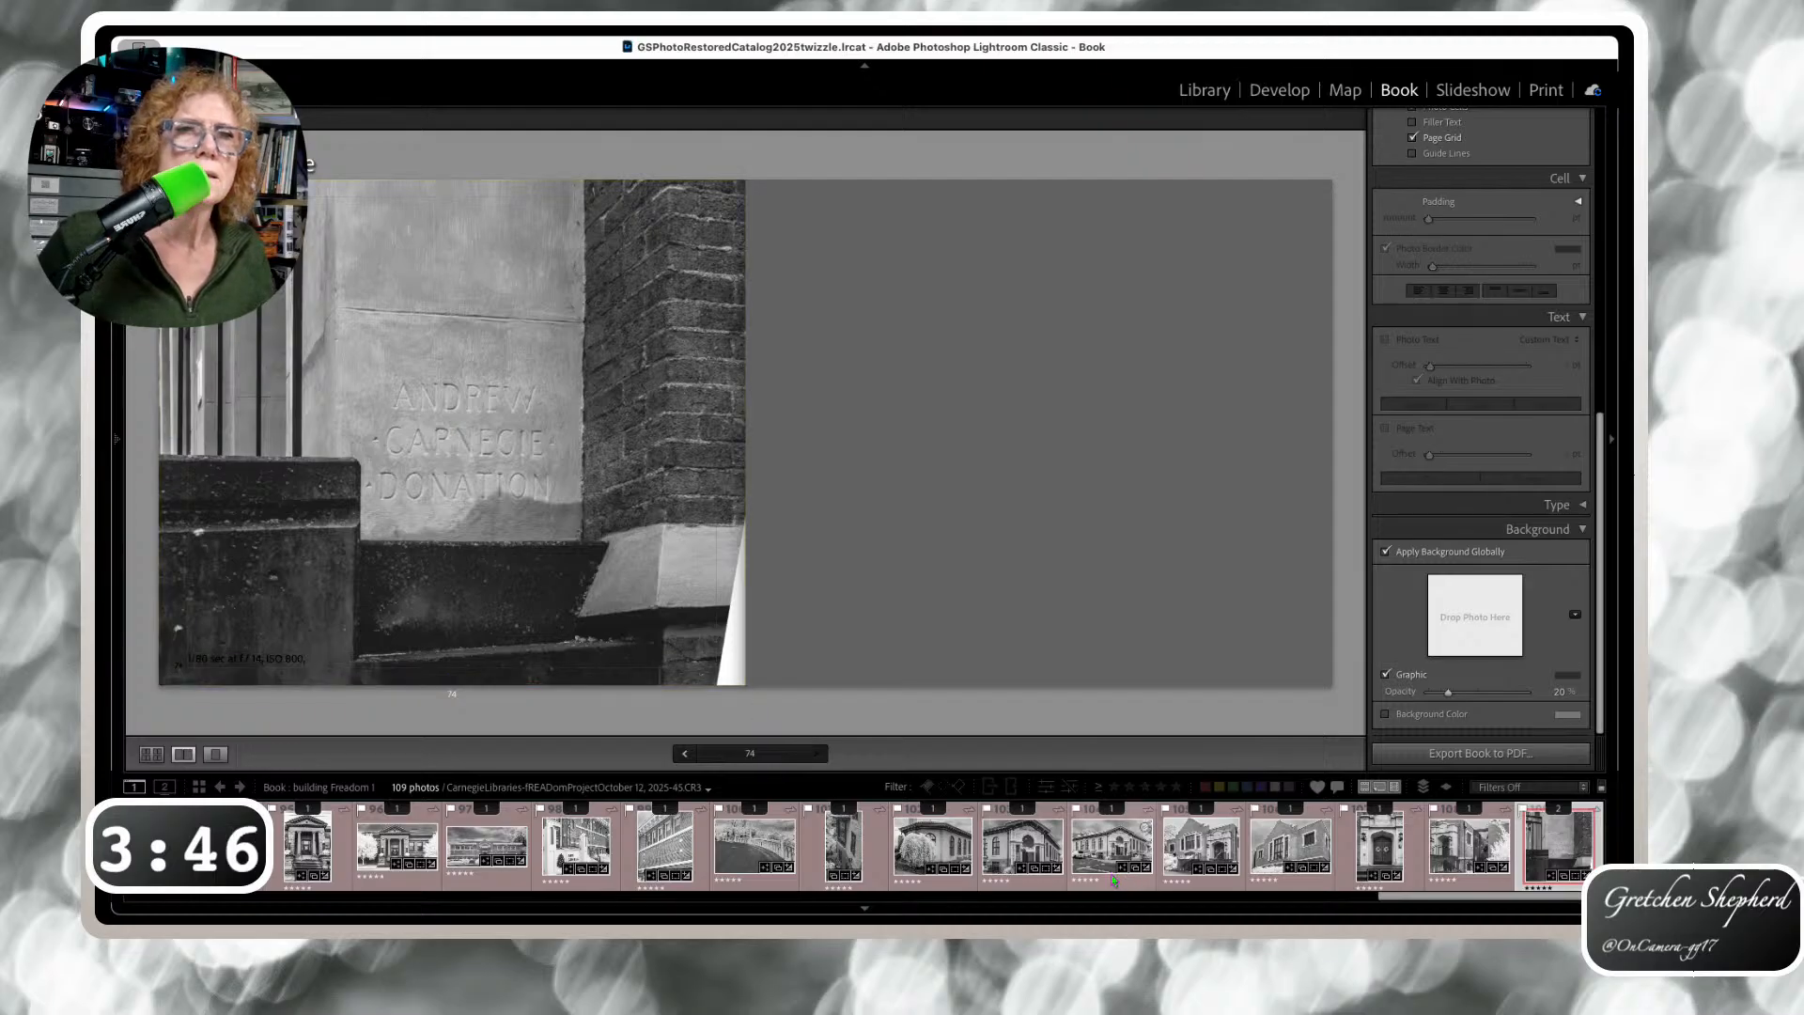
pyautogui.click(1024, 858)
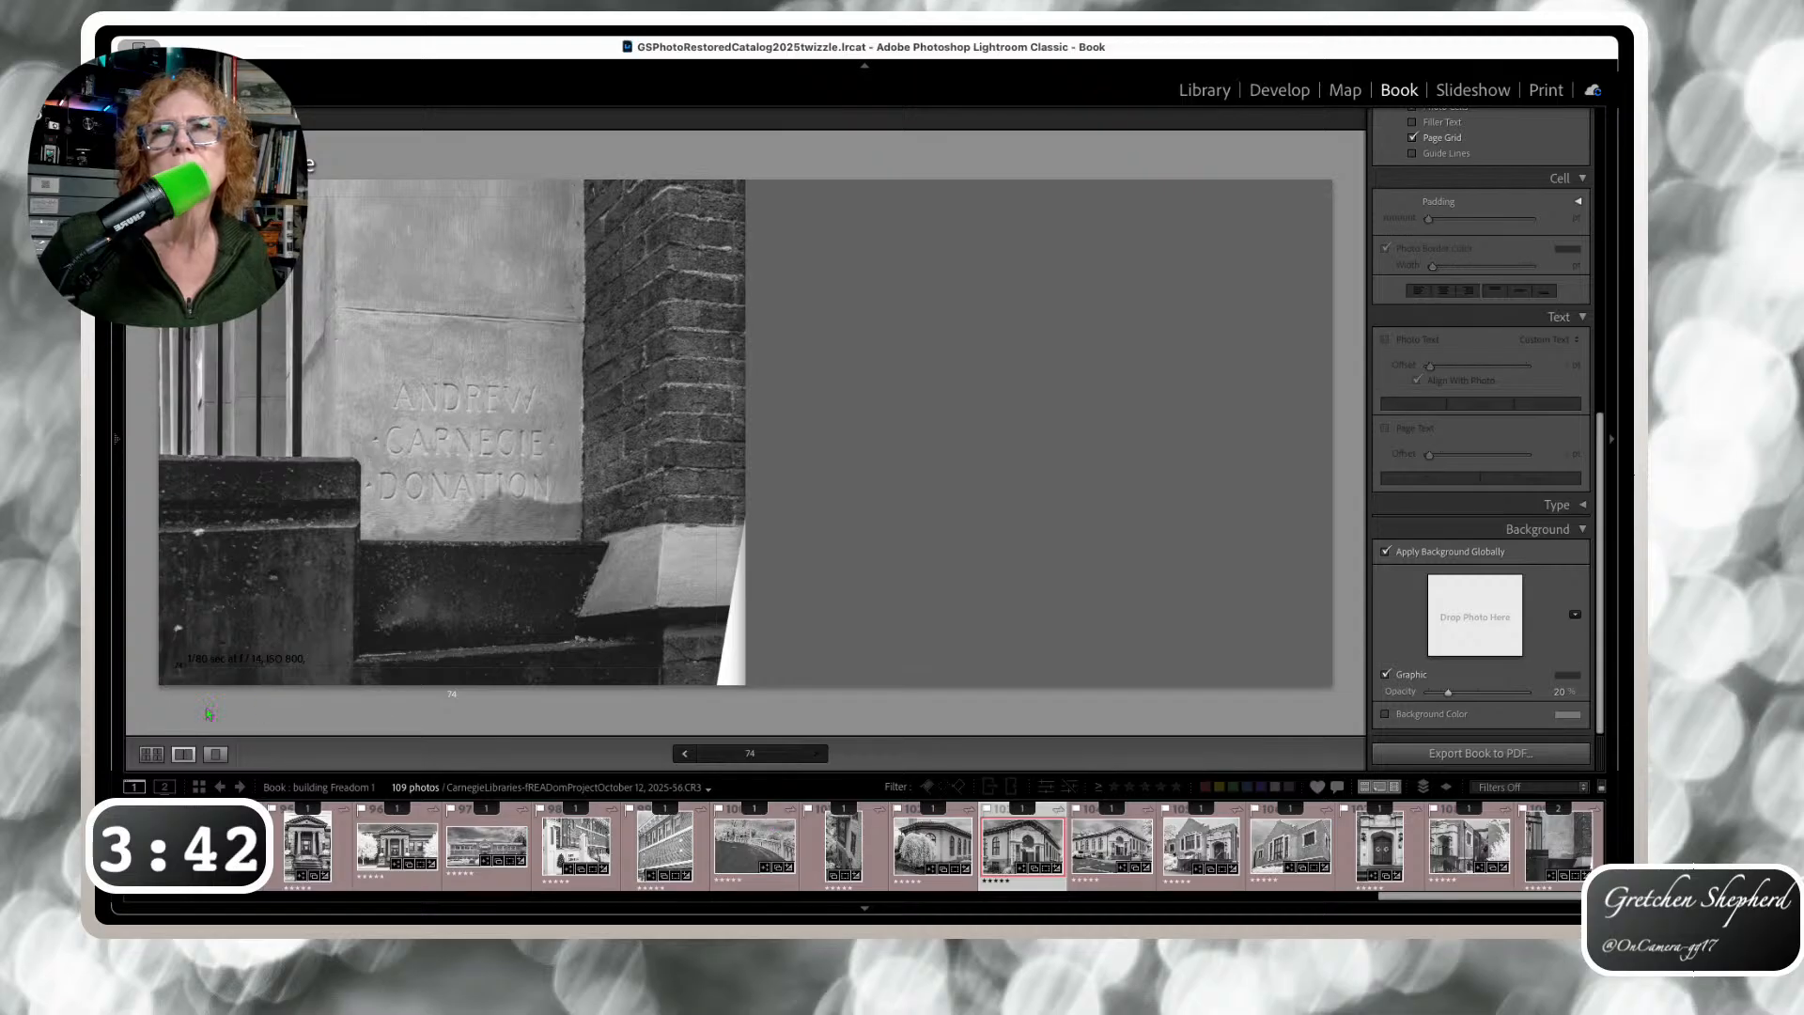
pyautogui.click(151, 753)
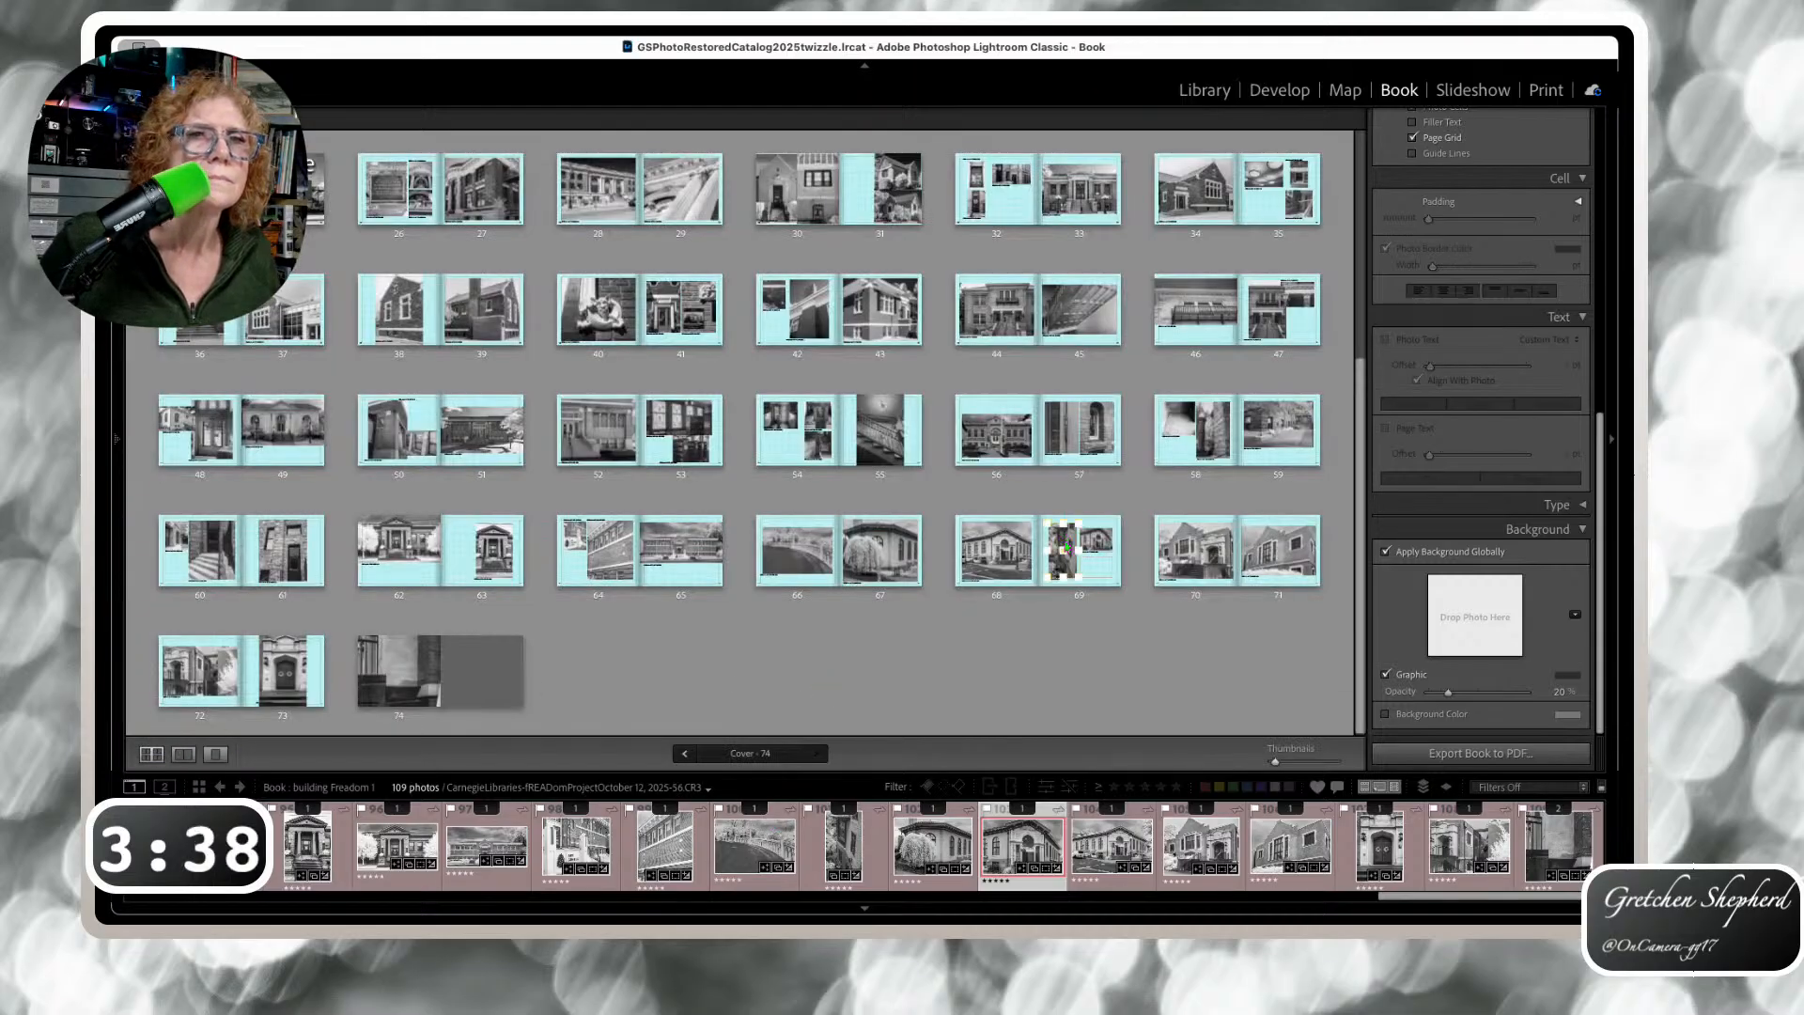
pyautogui.click(1065, 546)
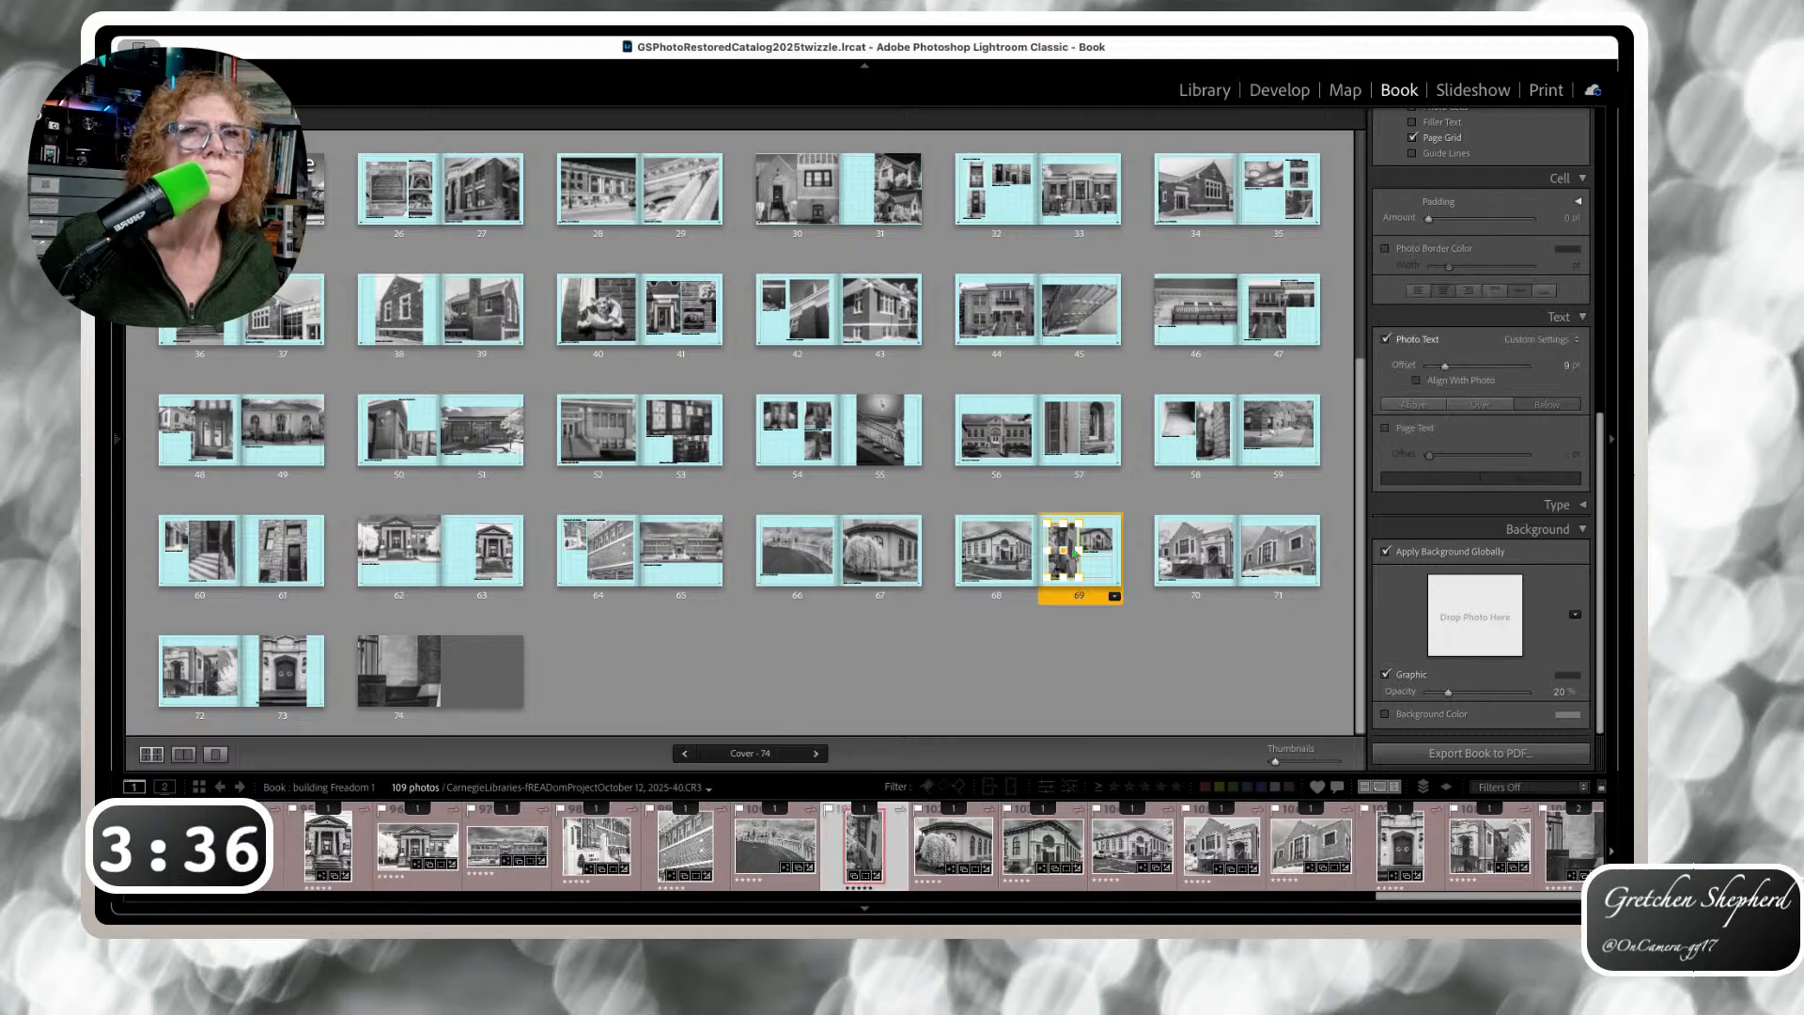
pyautogui.click(1090, 550)
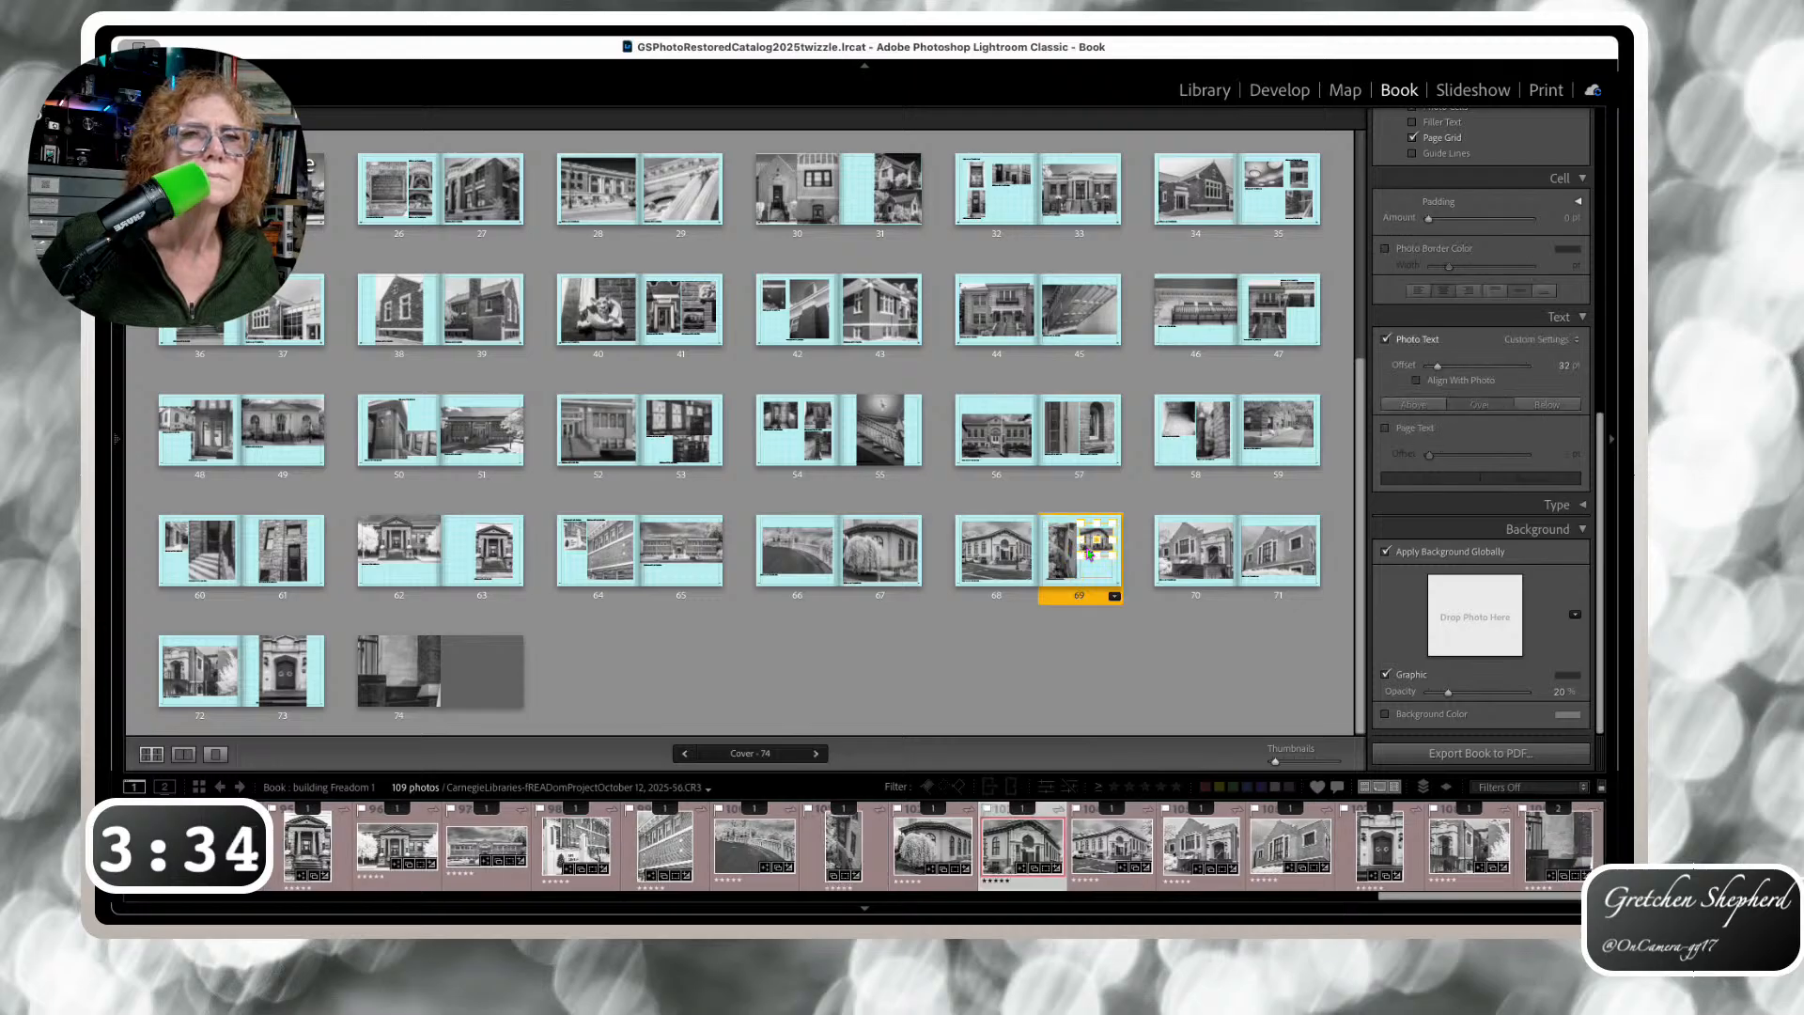
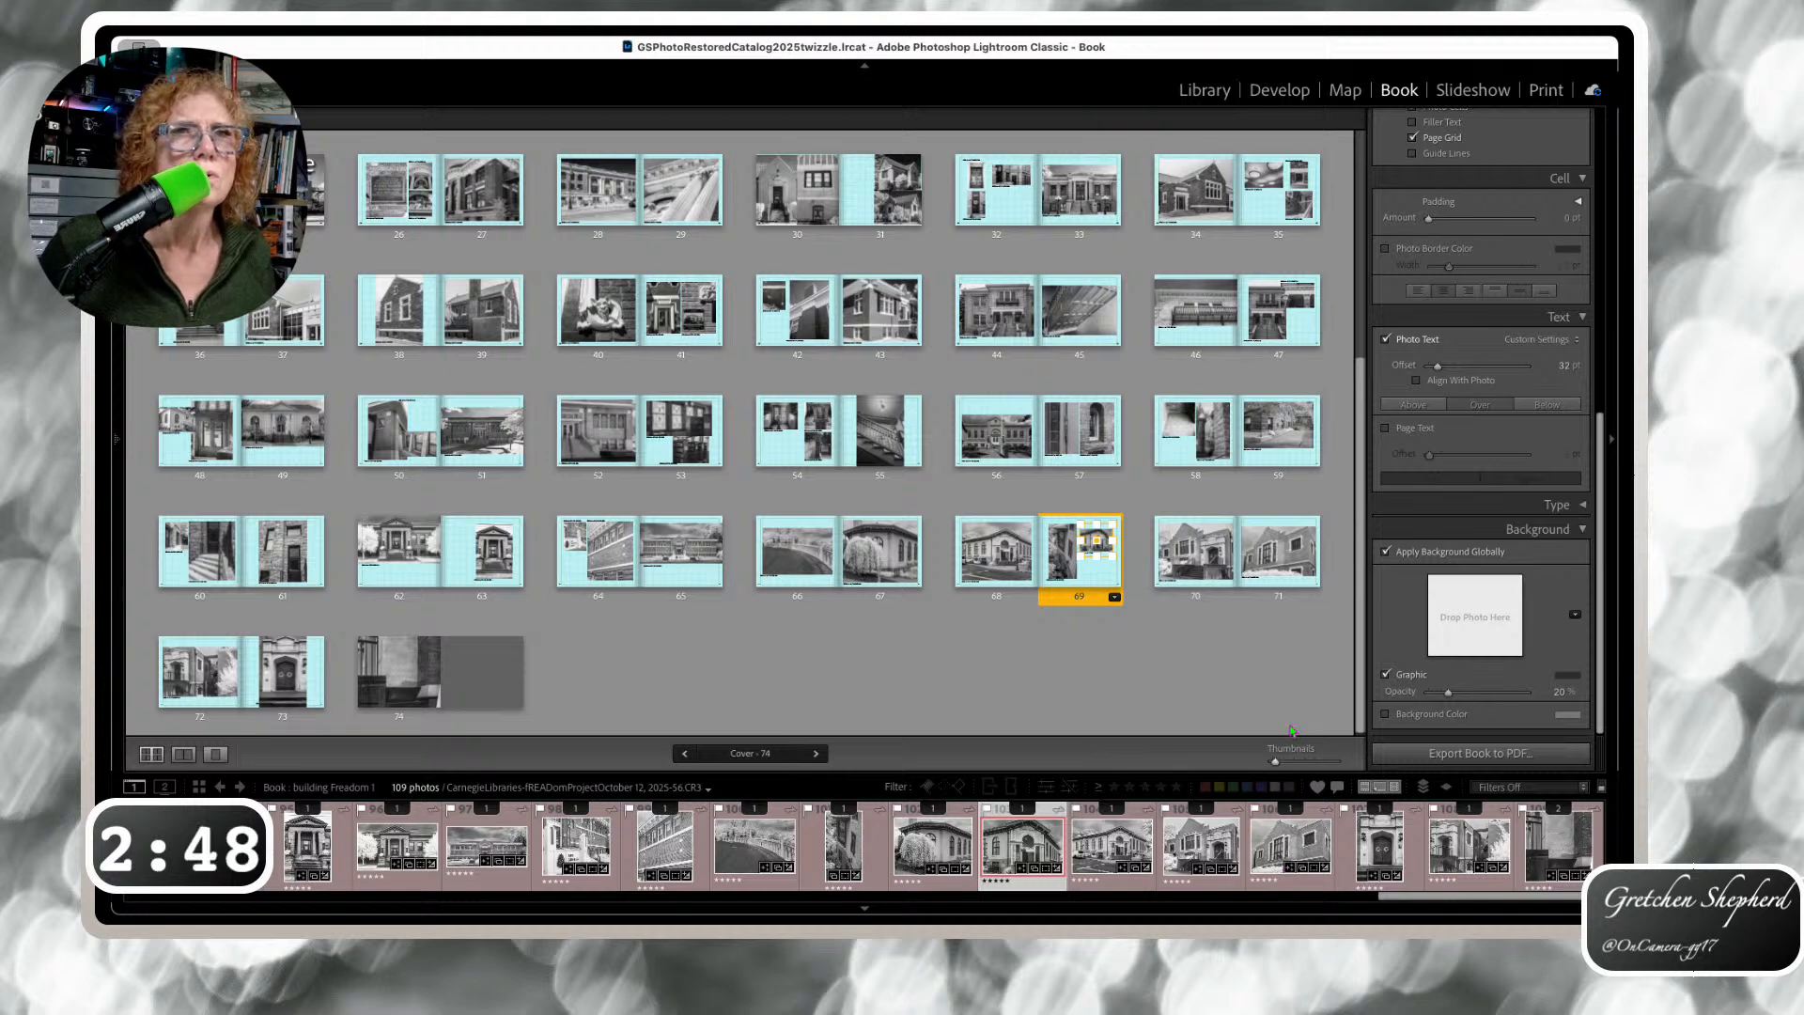
# Apply the full-height photo plus lower photo layout to page 69 and view it in Single Page view
pyautogui.press('super+z')
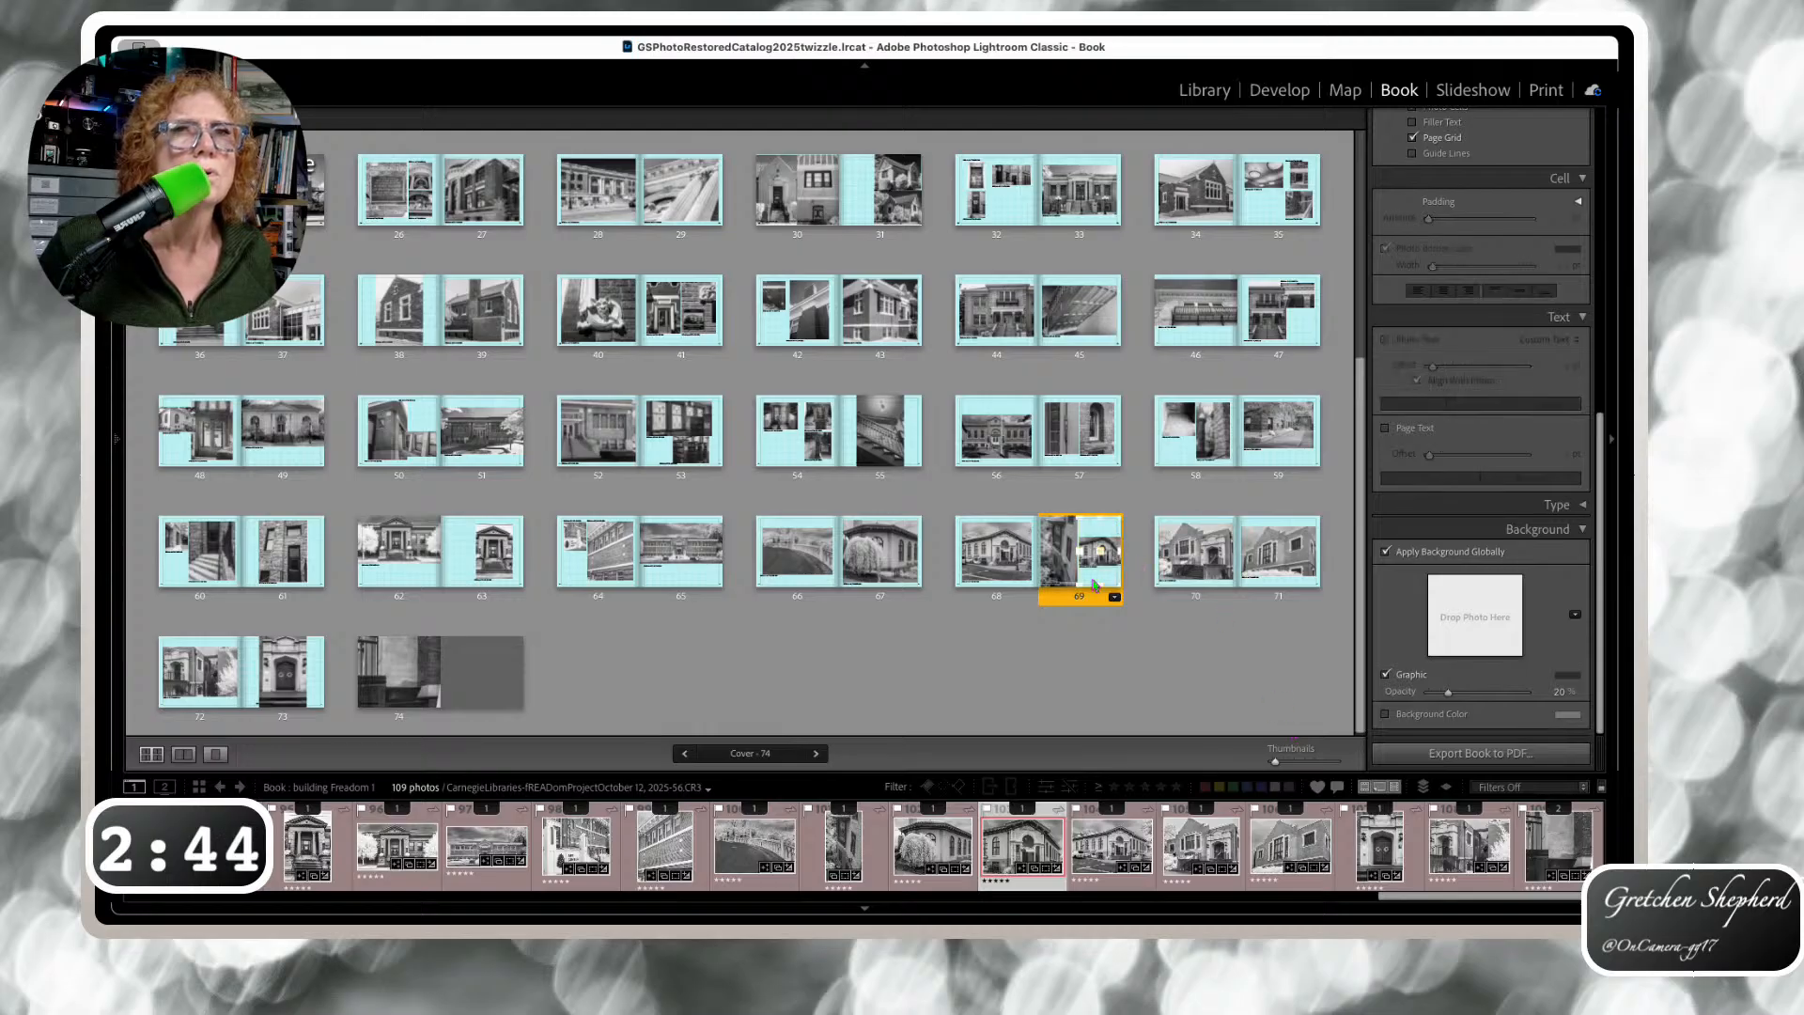
pyautogui.click(1101, 578)
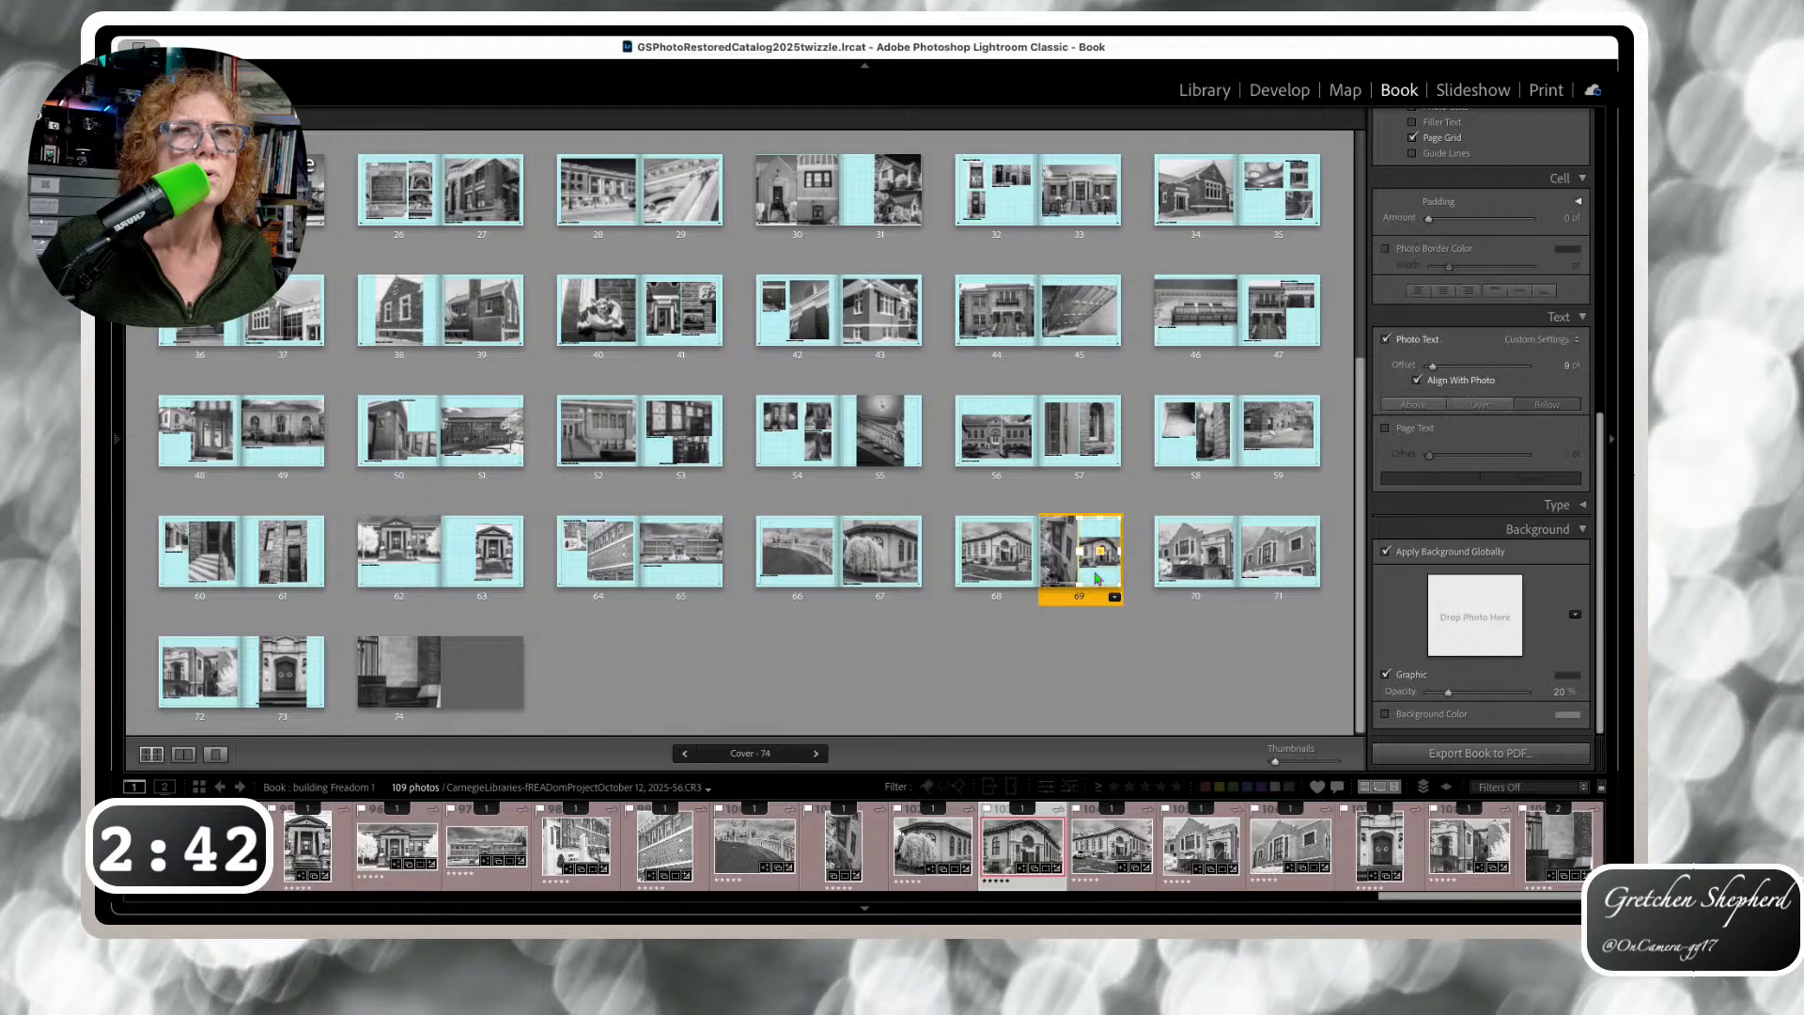
pyautogui.click(1074, 594)
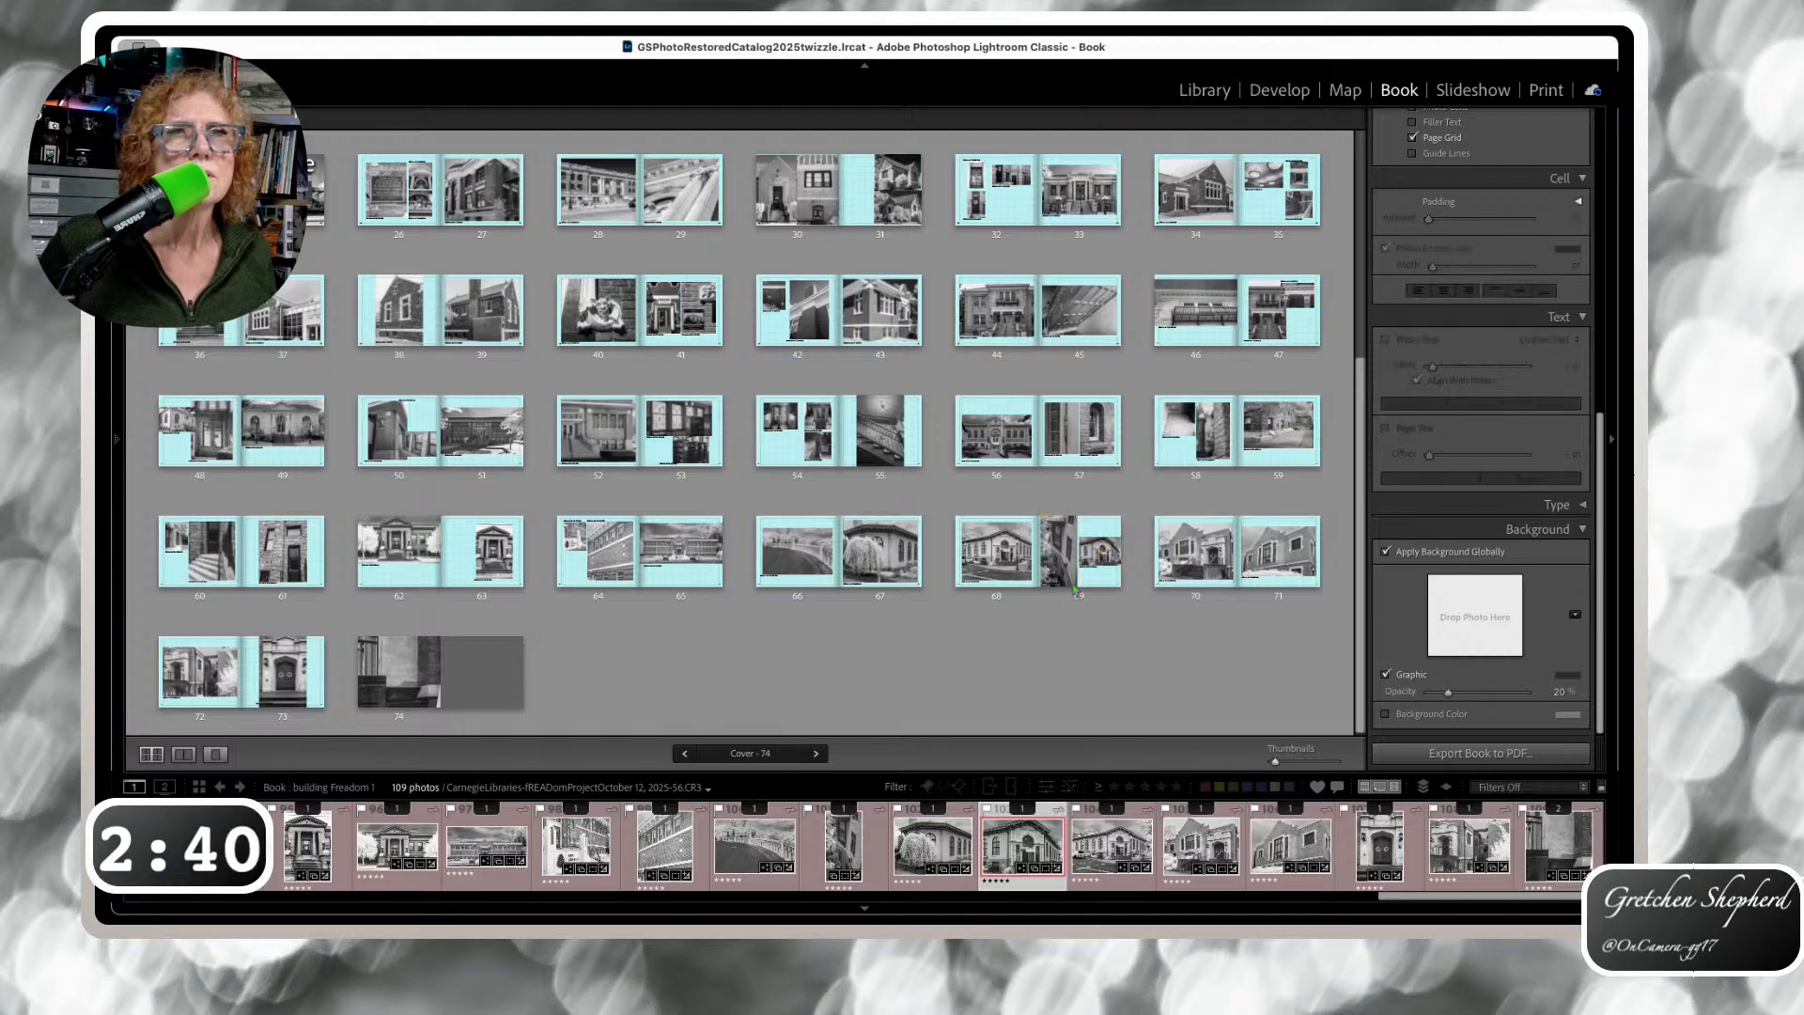
pyautogui.doubleClick(1073, 590)
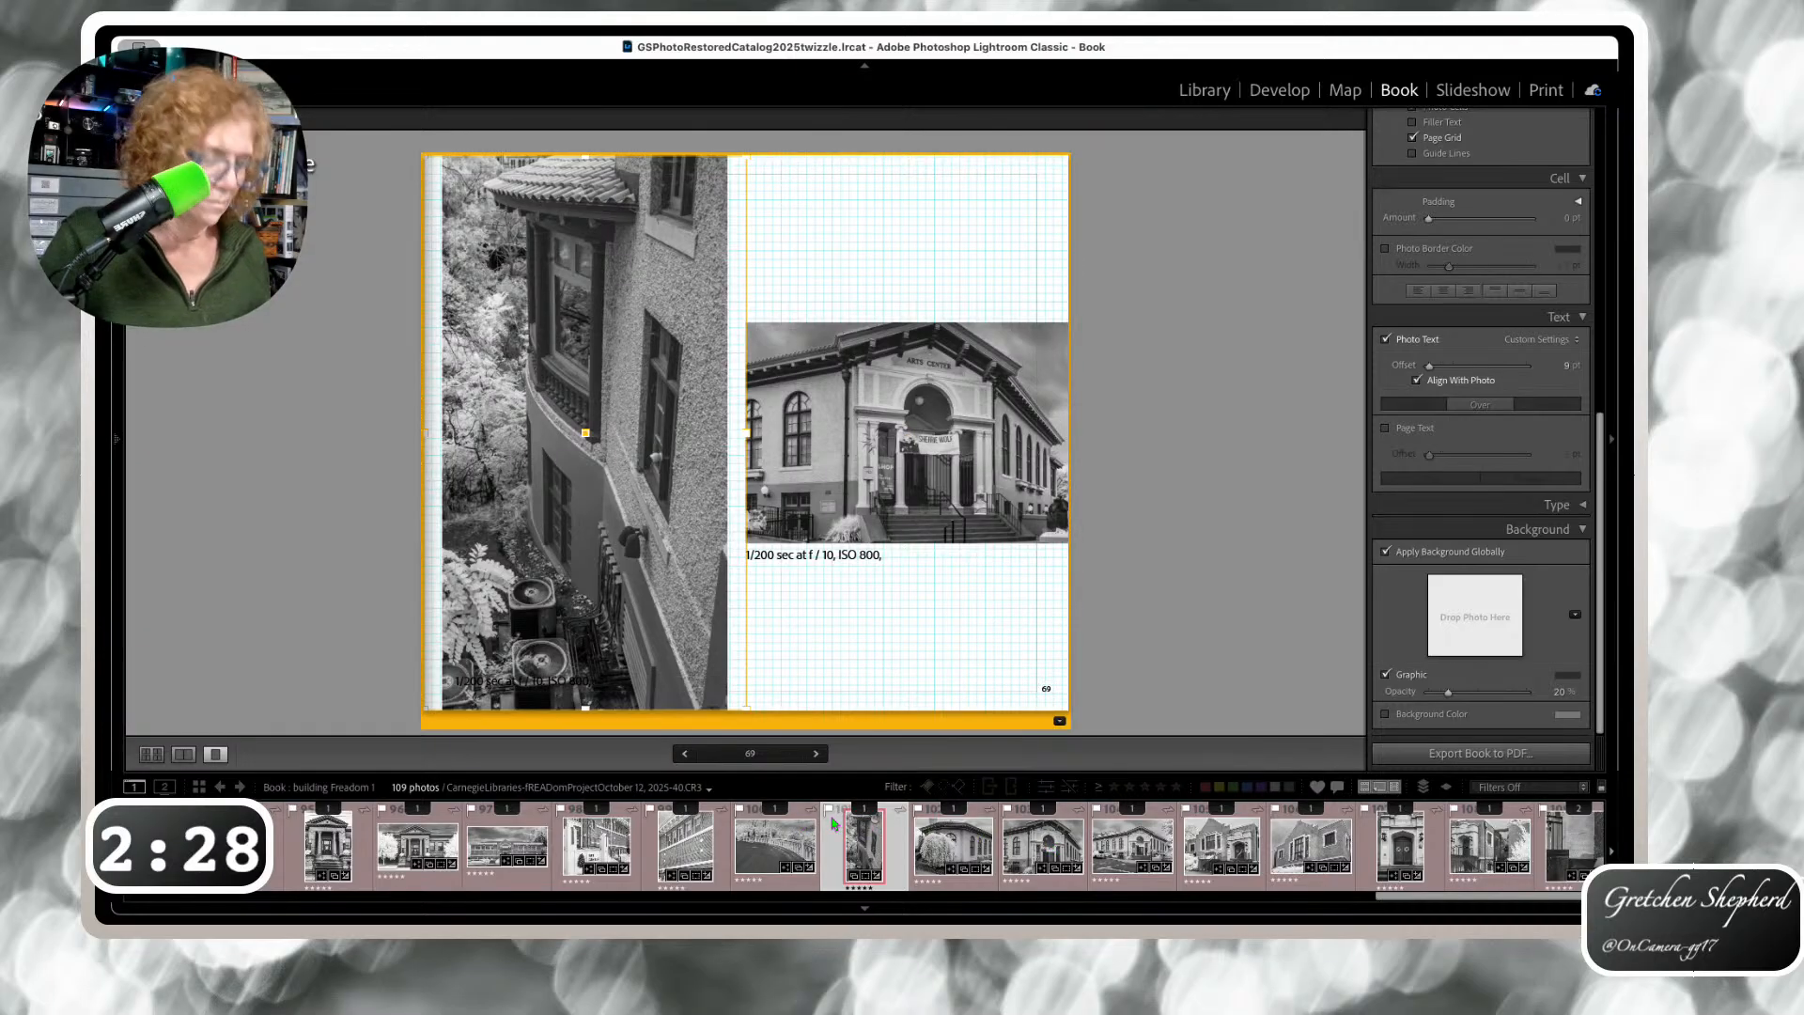
pyautogui.press('Left')
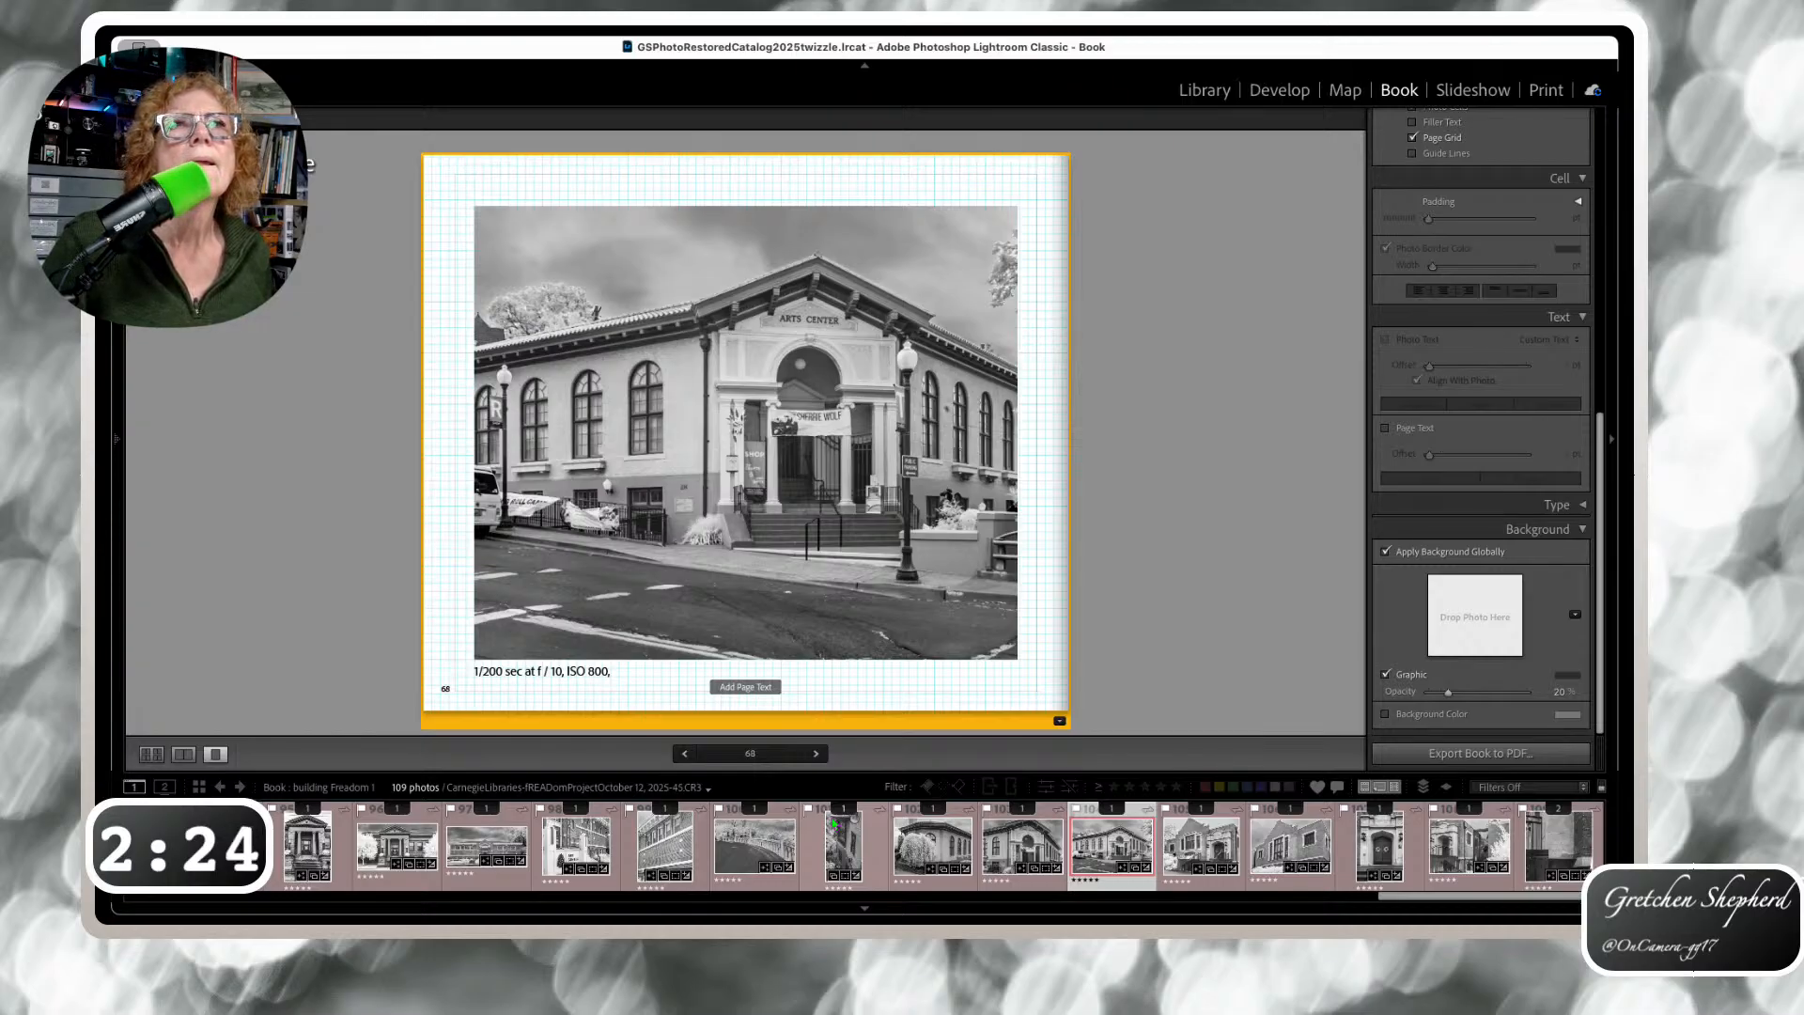
pyautogui.click(833, 825)
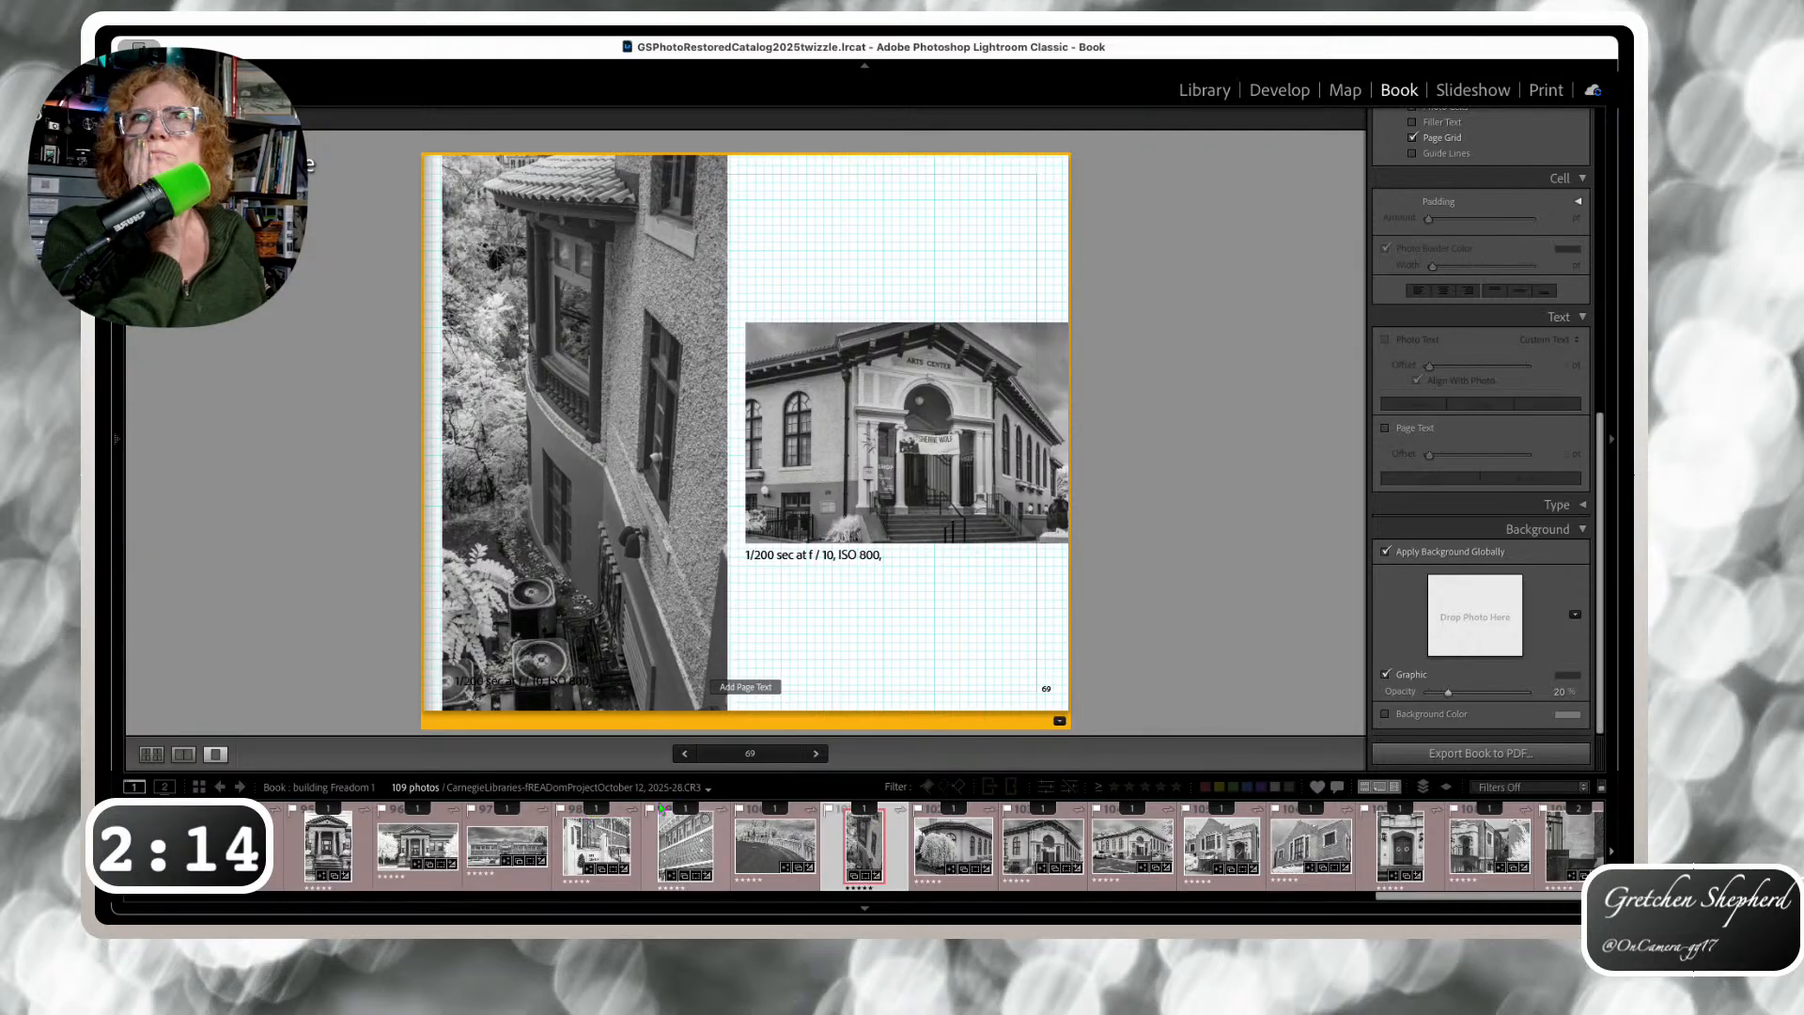
# Switch to Library, open the 170-photo Selects collection, and show it in Grid view
pyautogui.click(1205, 90)
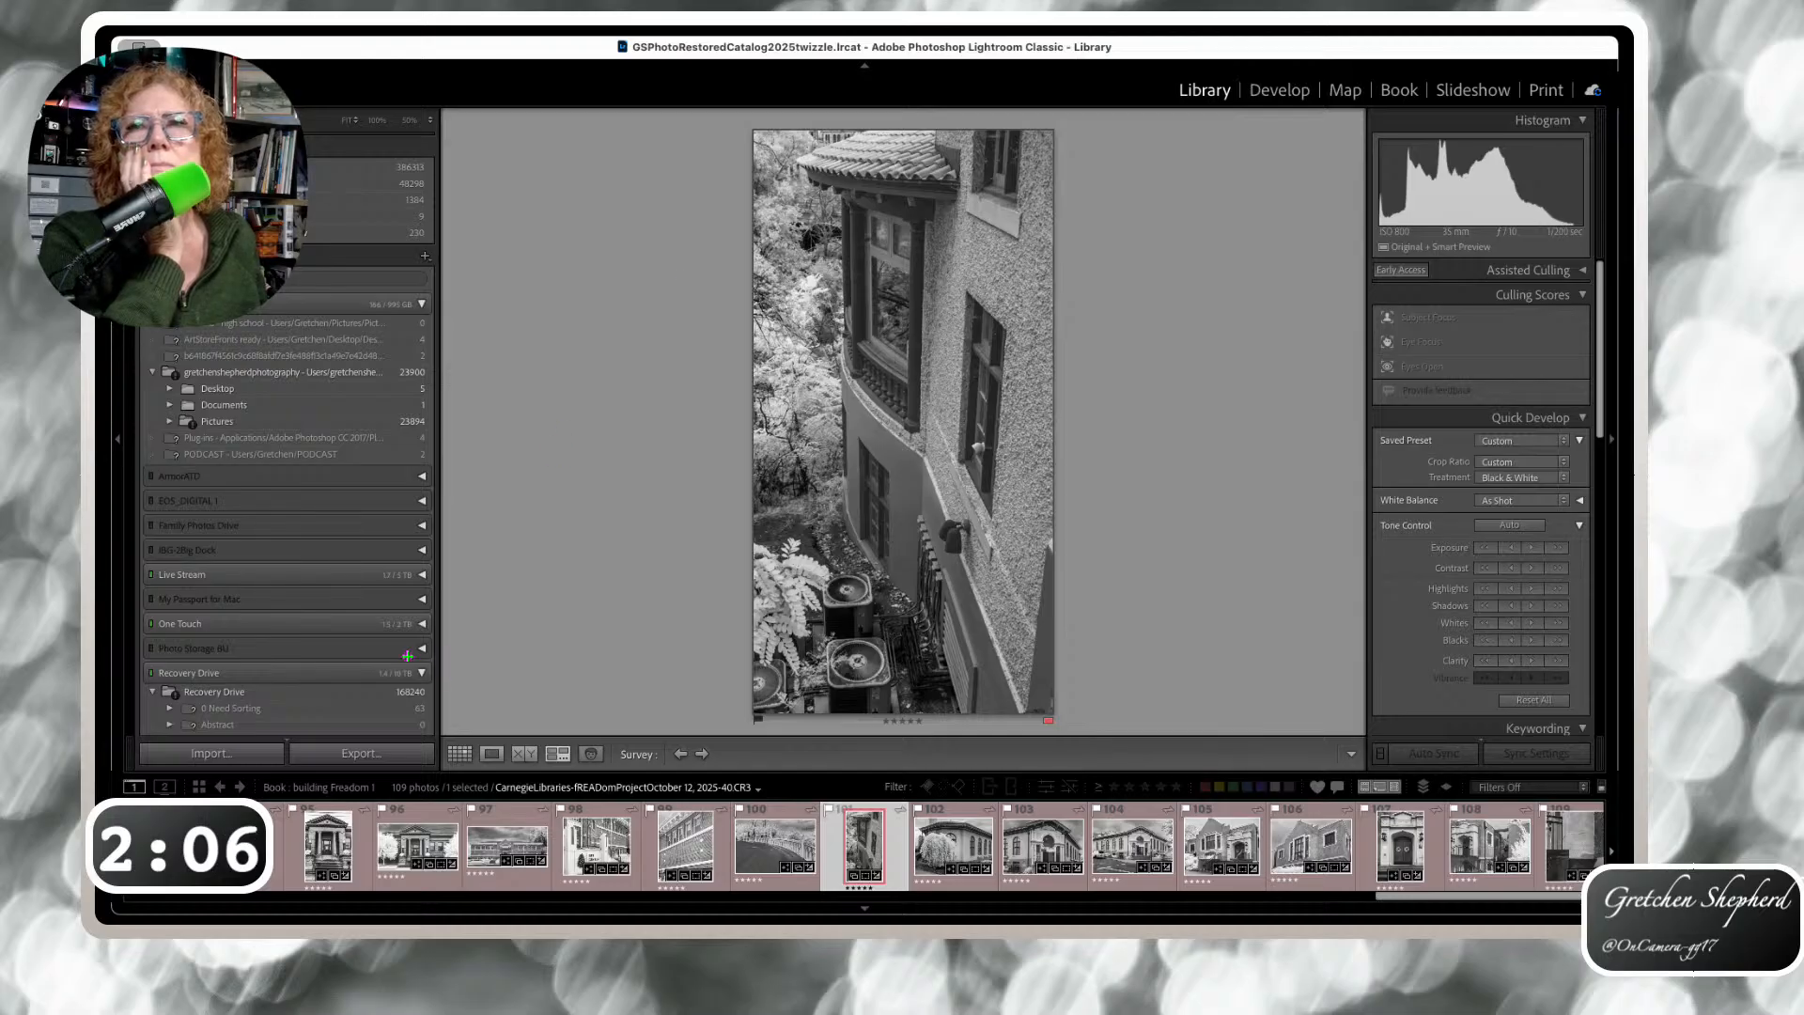
pyautogui.scroll(-15, 386, 661)
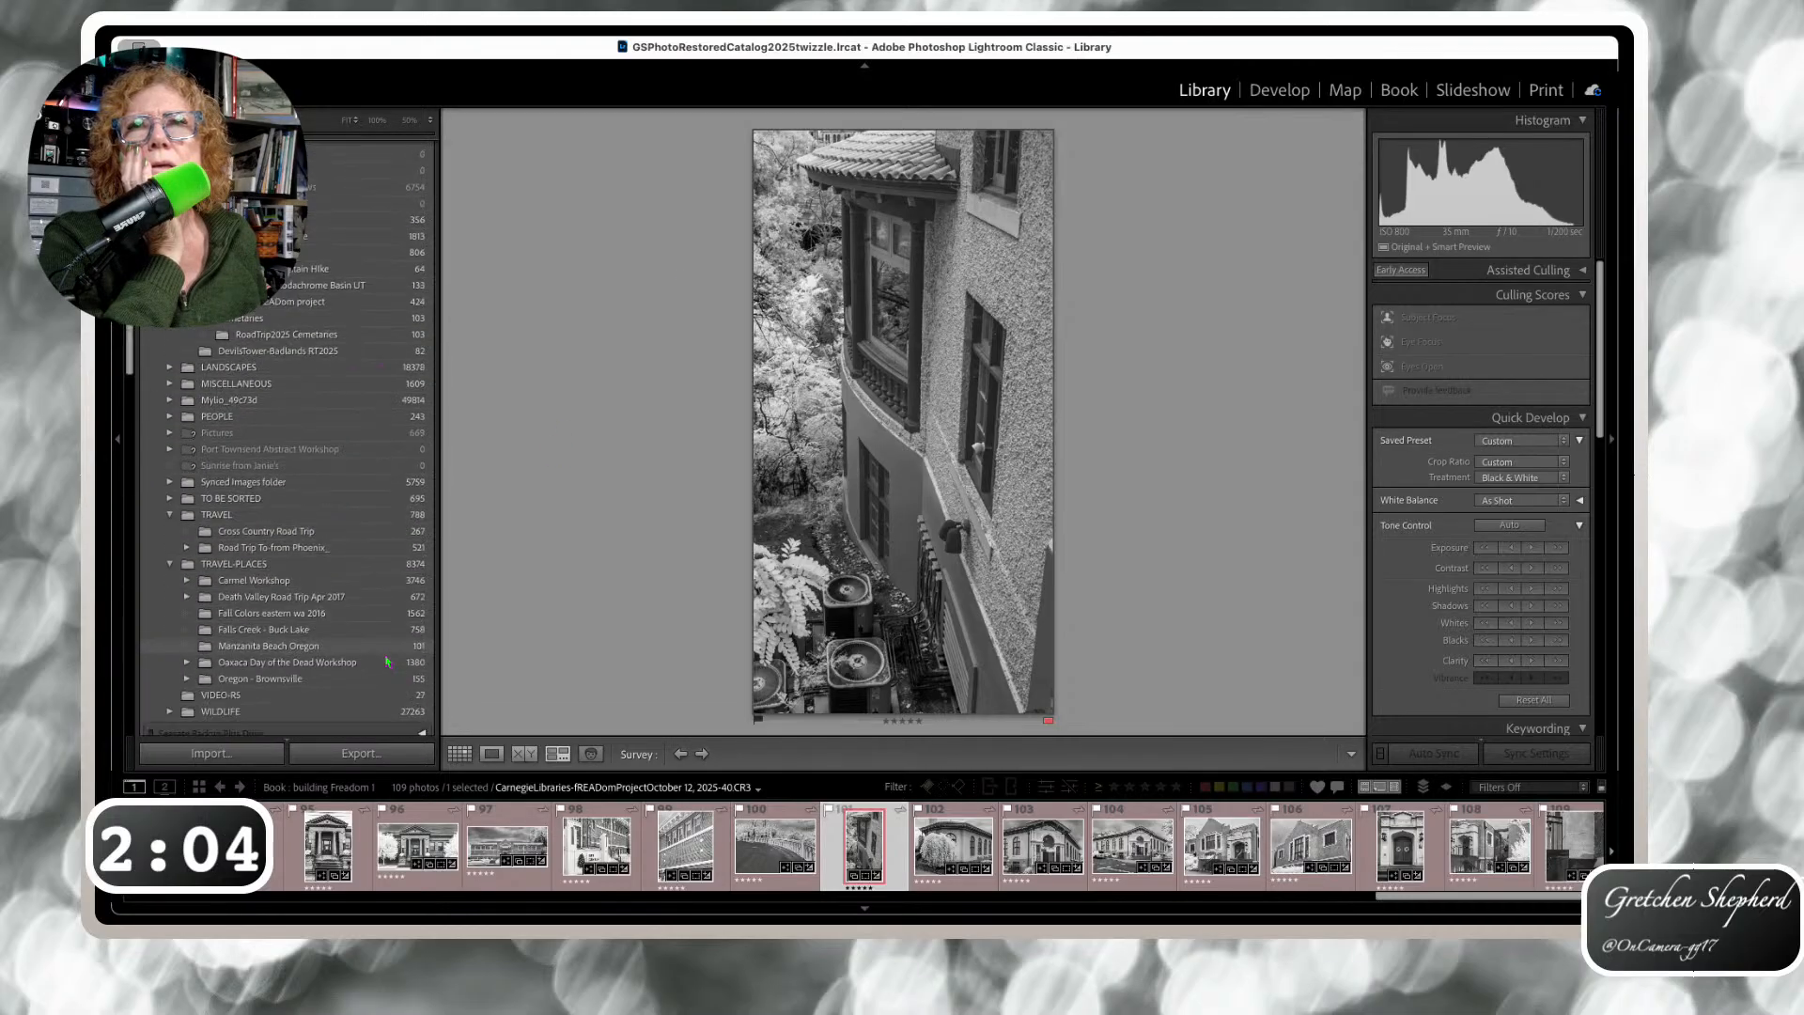
pyautogui.scroll(-15, 385, 660)
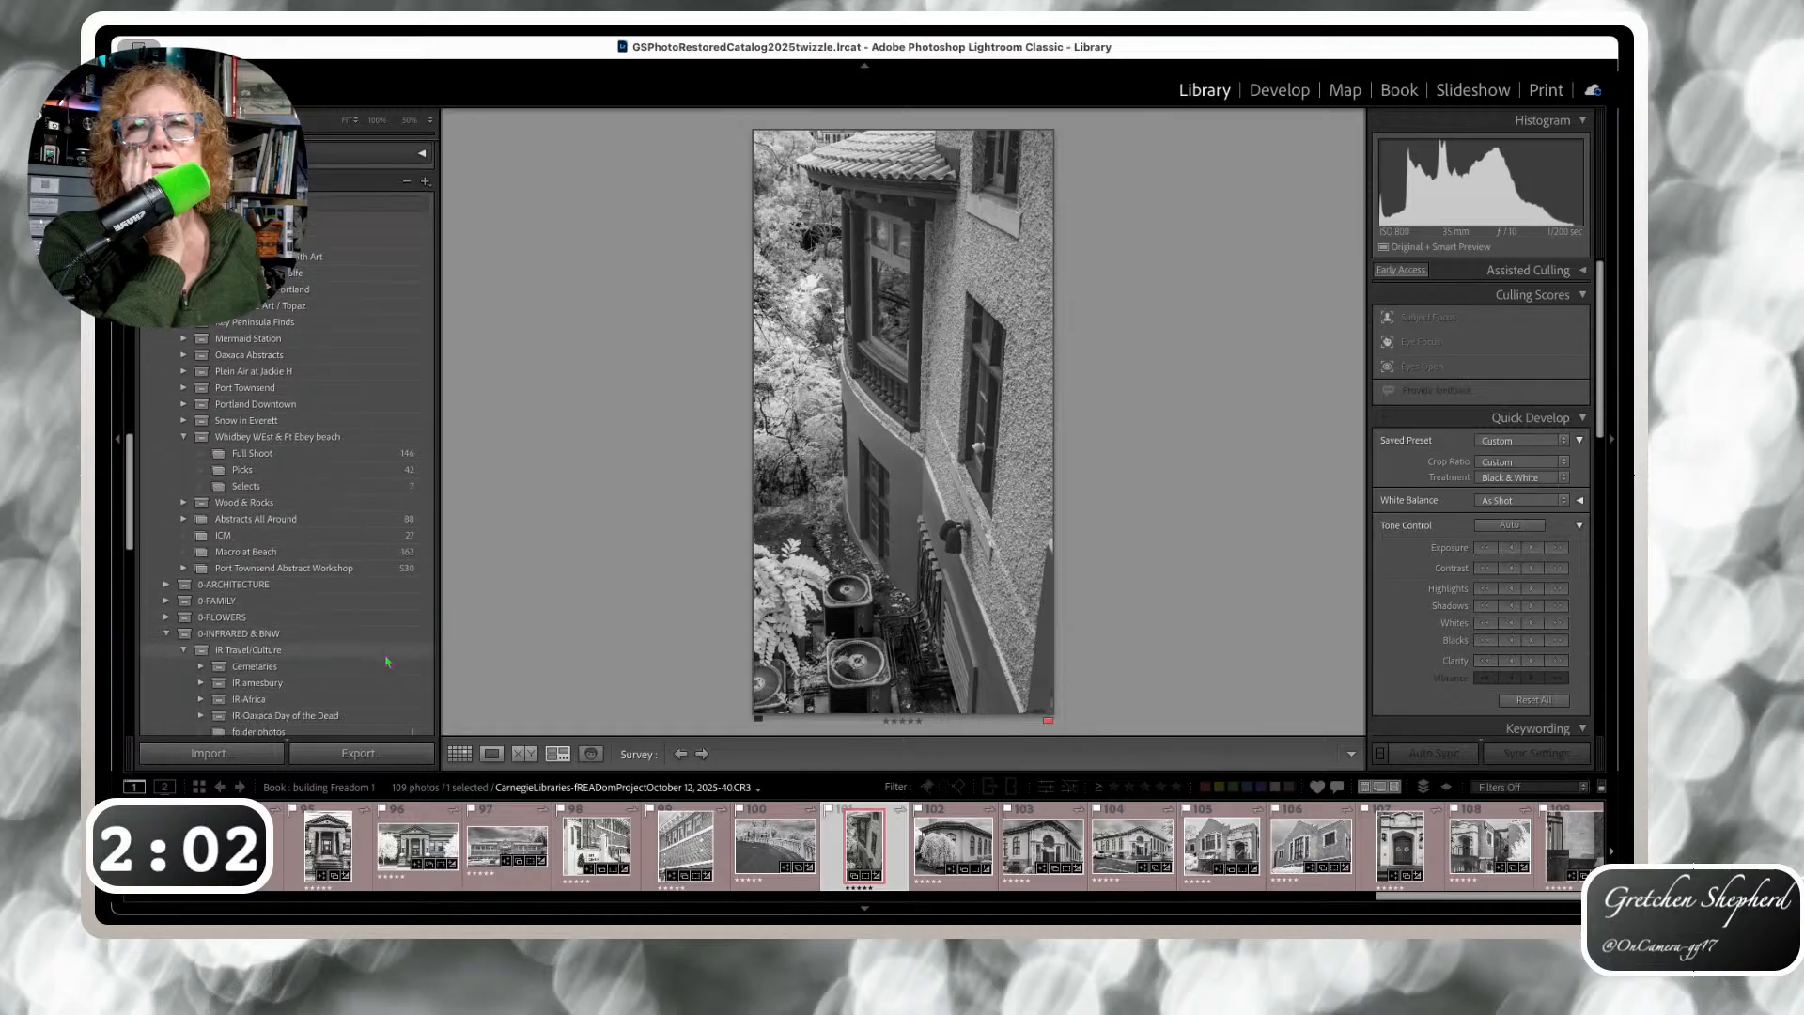
pyautogui.scroll(-3, 385, 660)
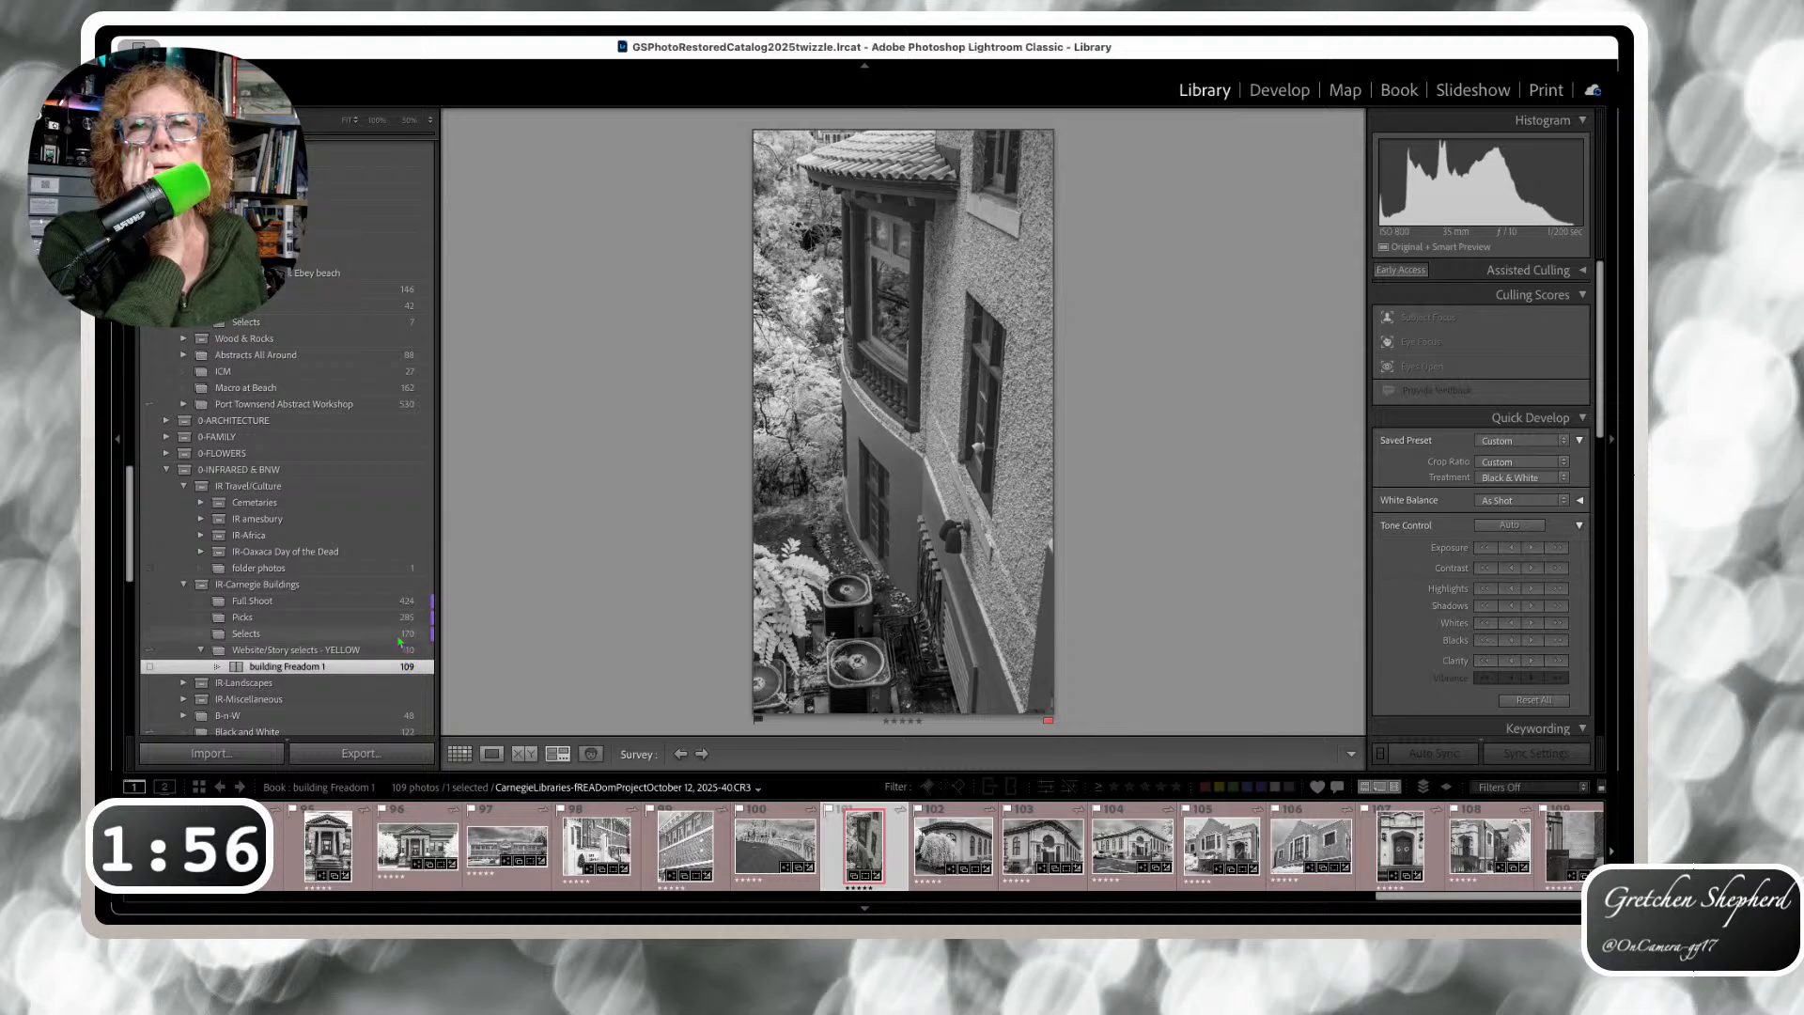
pyautogui.click(406, 635)
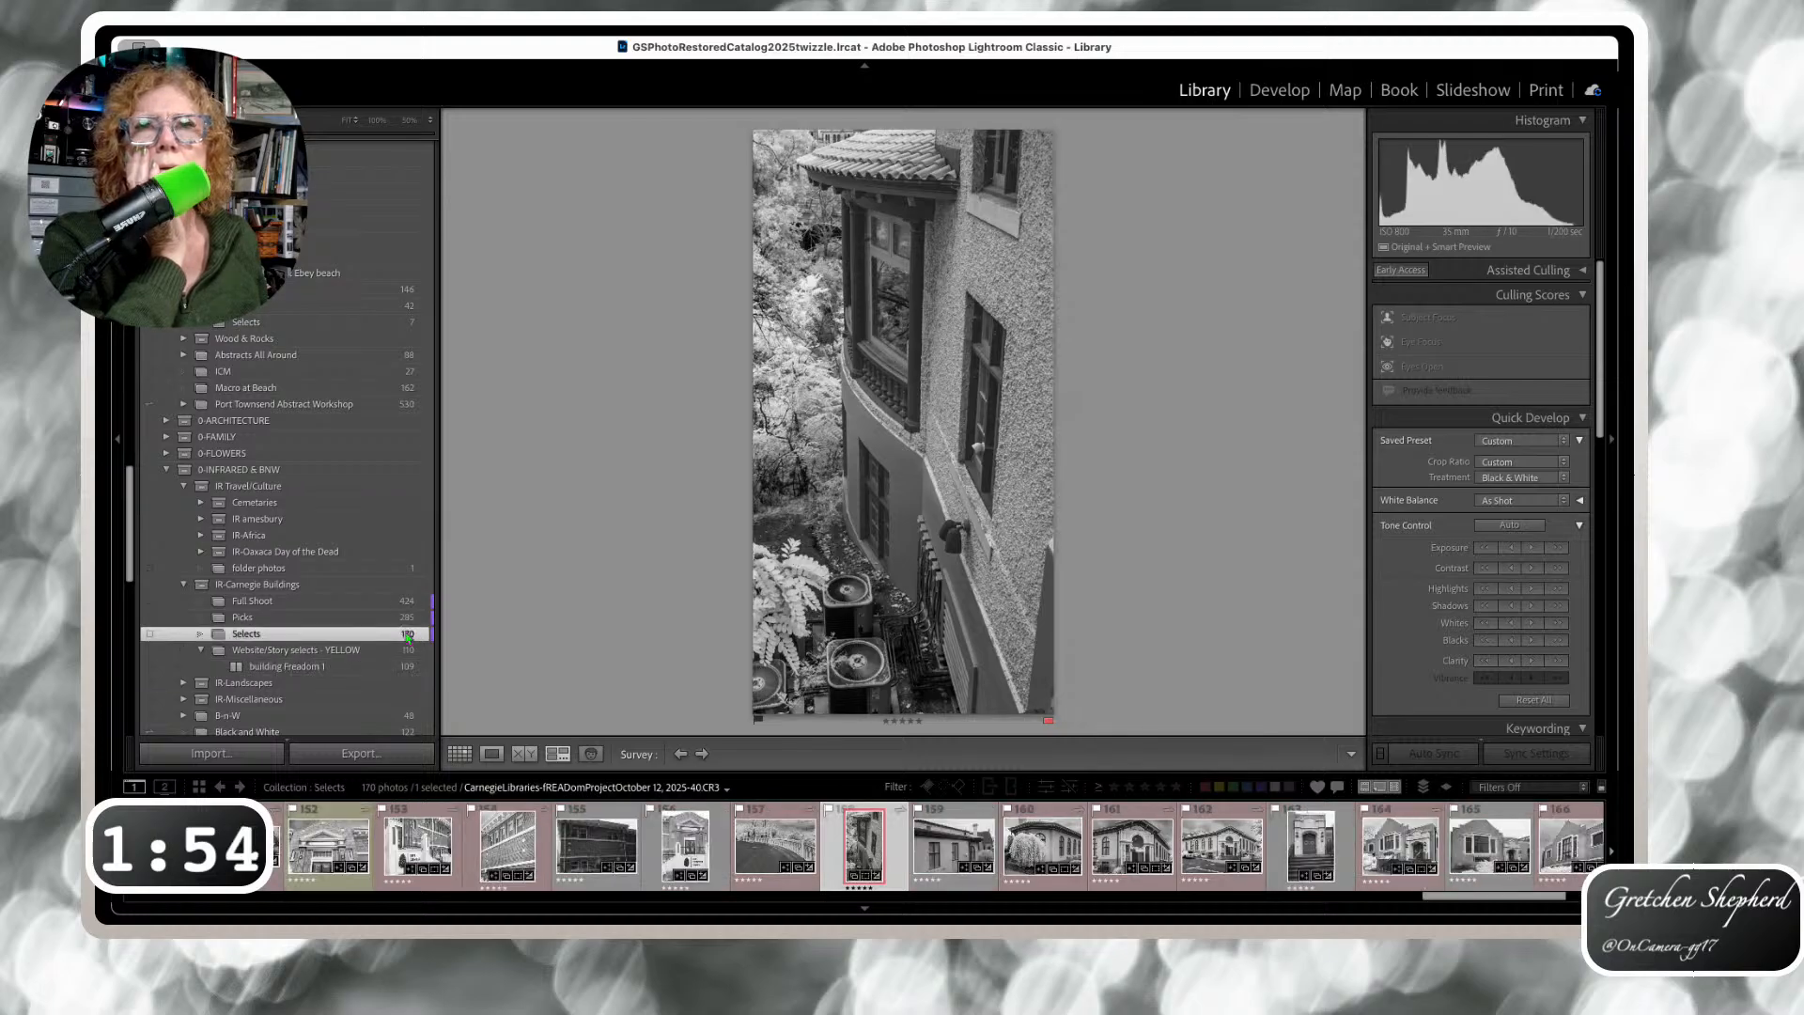
pyautogui.click(460, 753)
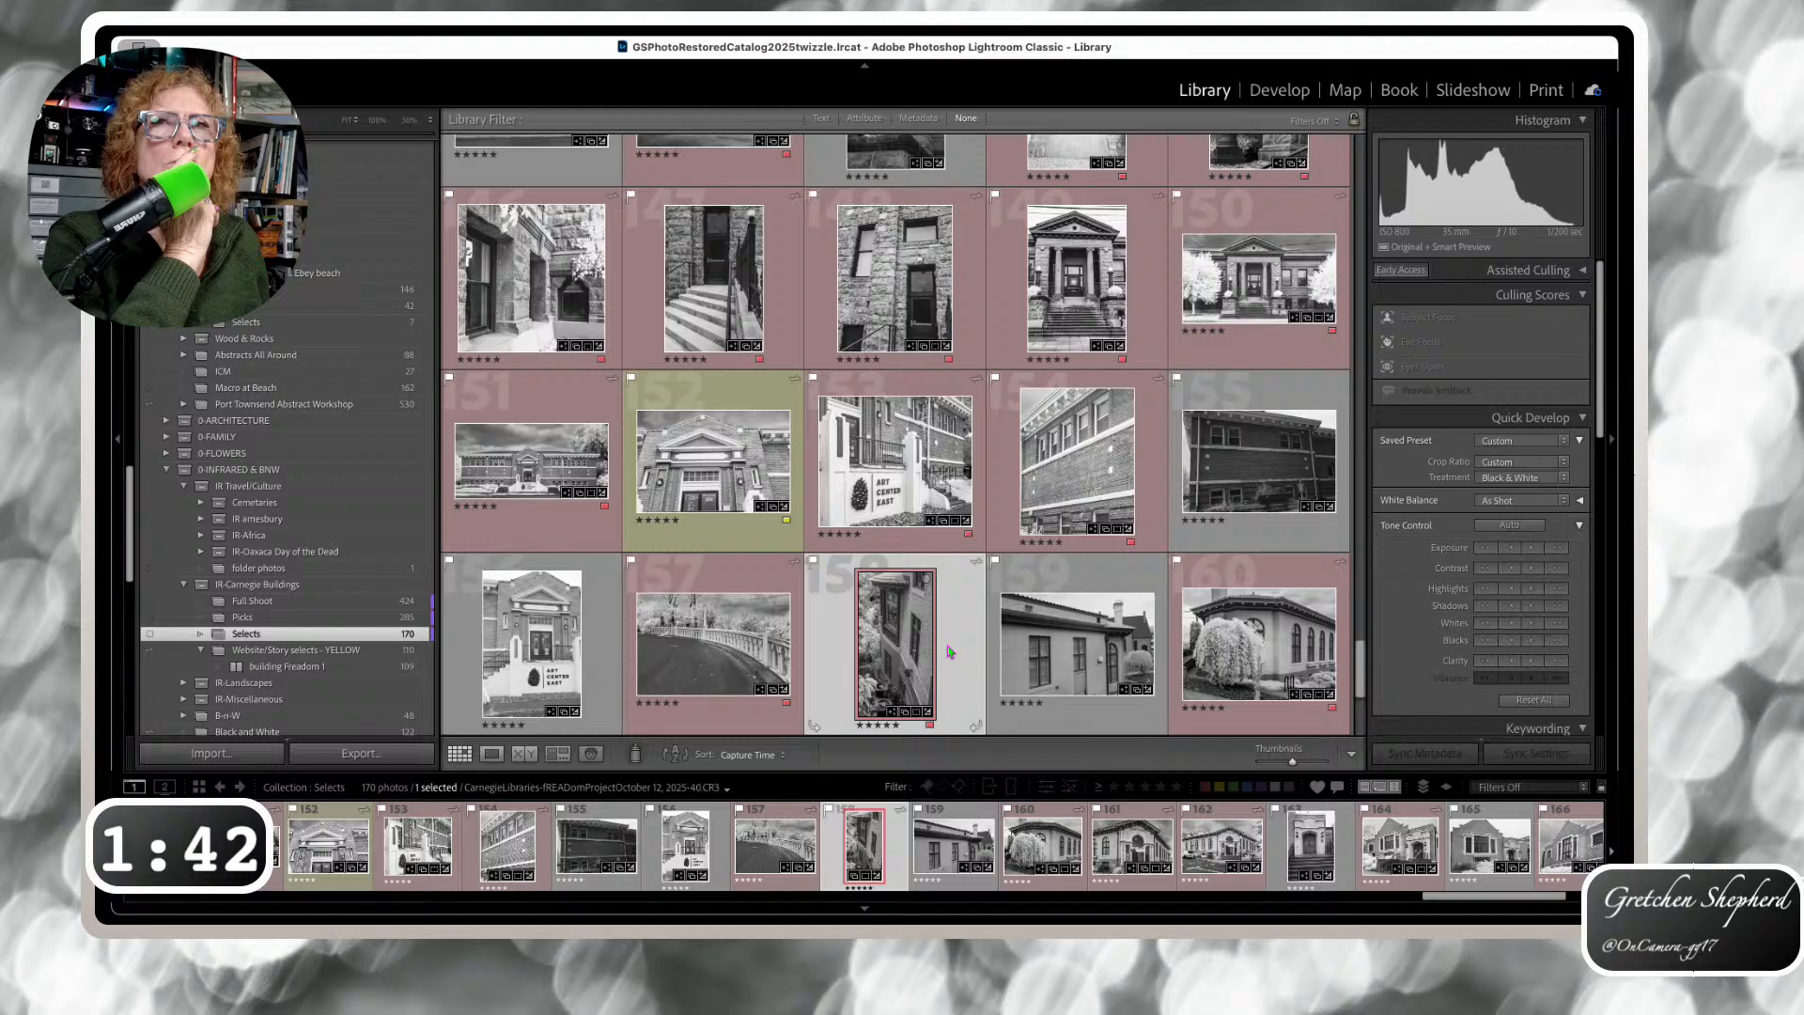
# Scroll to photo 159, the stucco building with the arched window, and open it in Loupe view
pyautogui.scroll(-2, 949, 650)
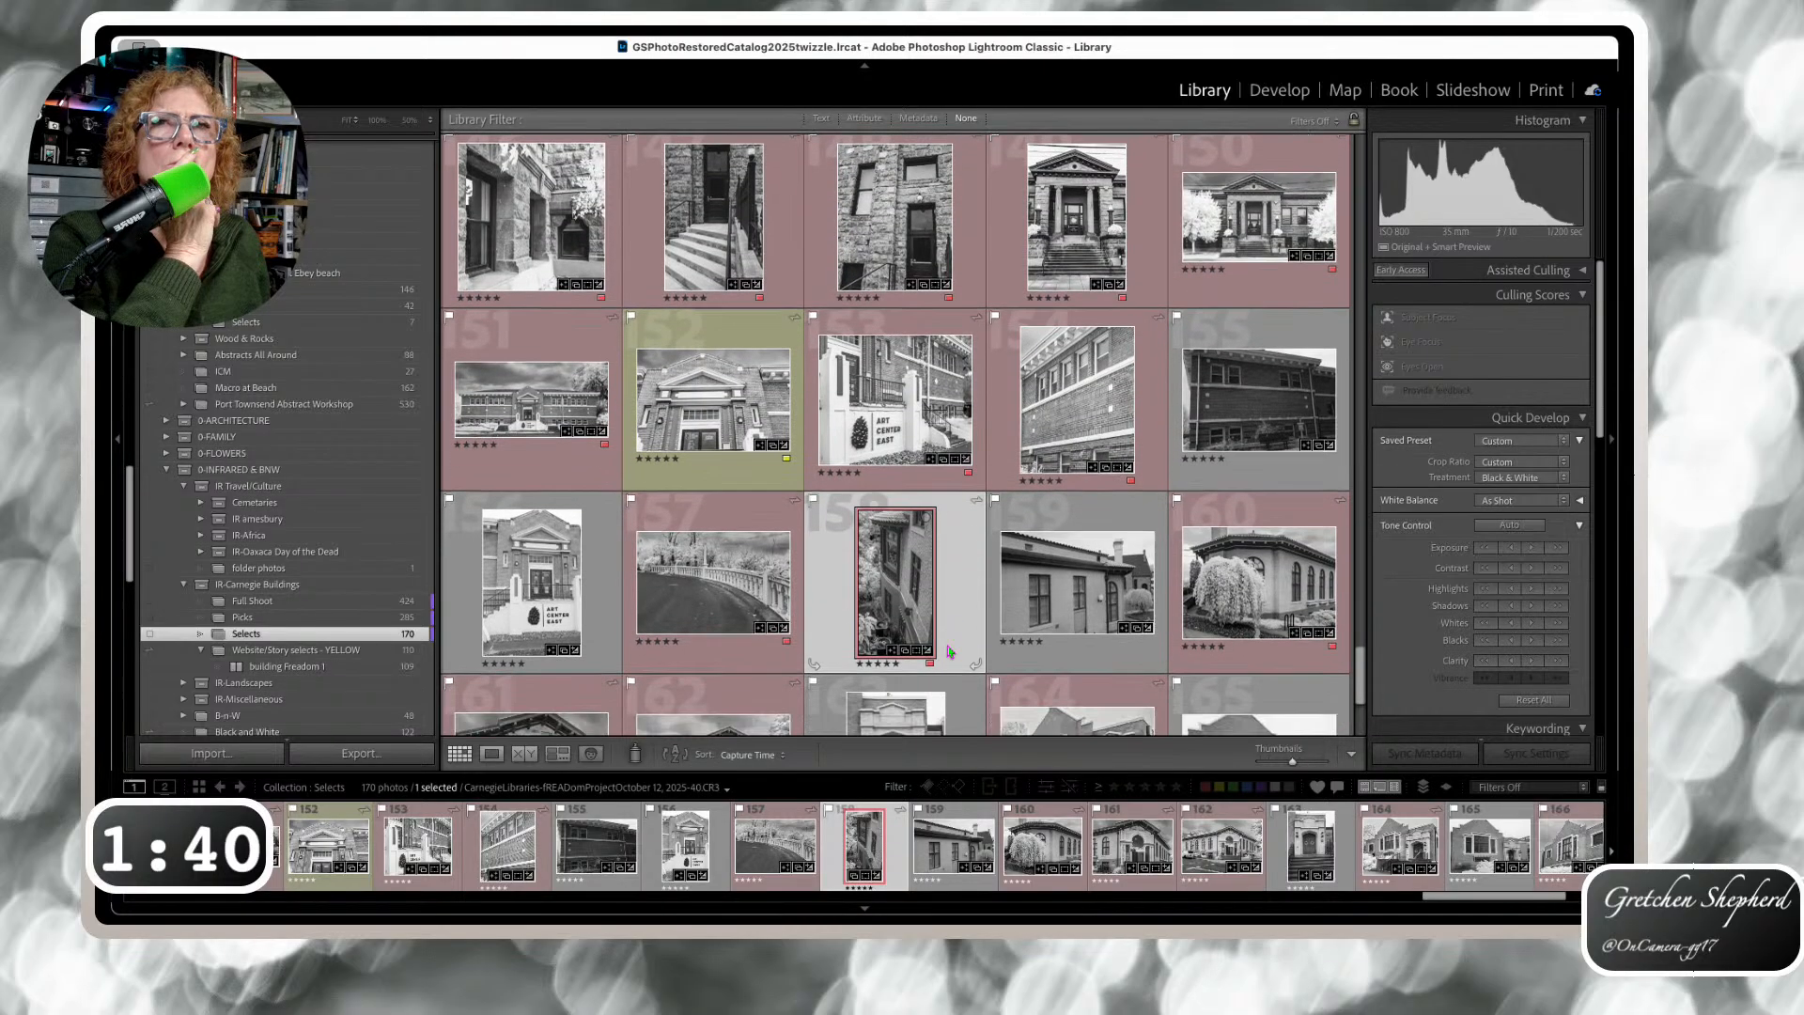
pyautogui.scroll(-2, 949, 650)
pyautogui.scroll(-2, 949, 650)
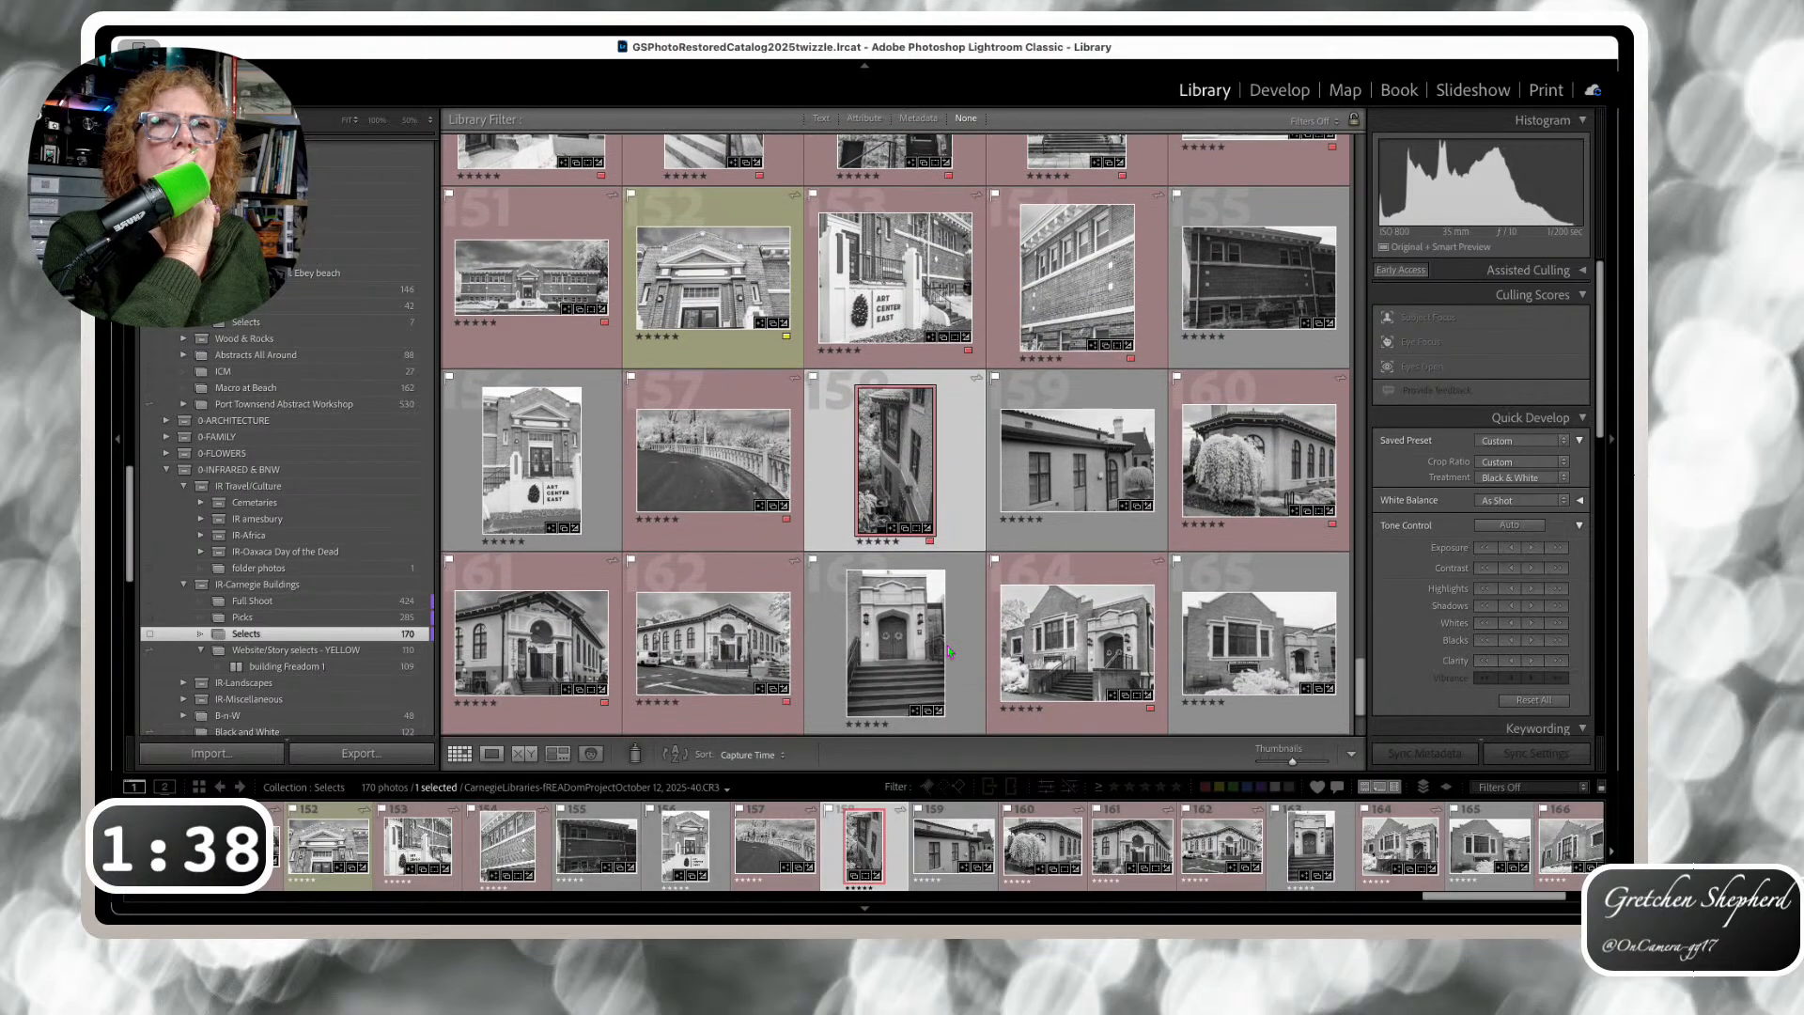
pyautogui.scroll(-3, 947, 651)
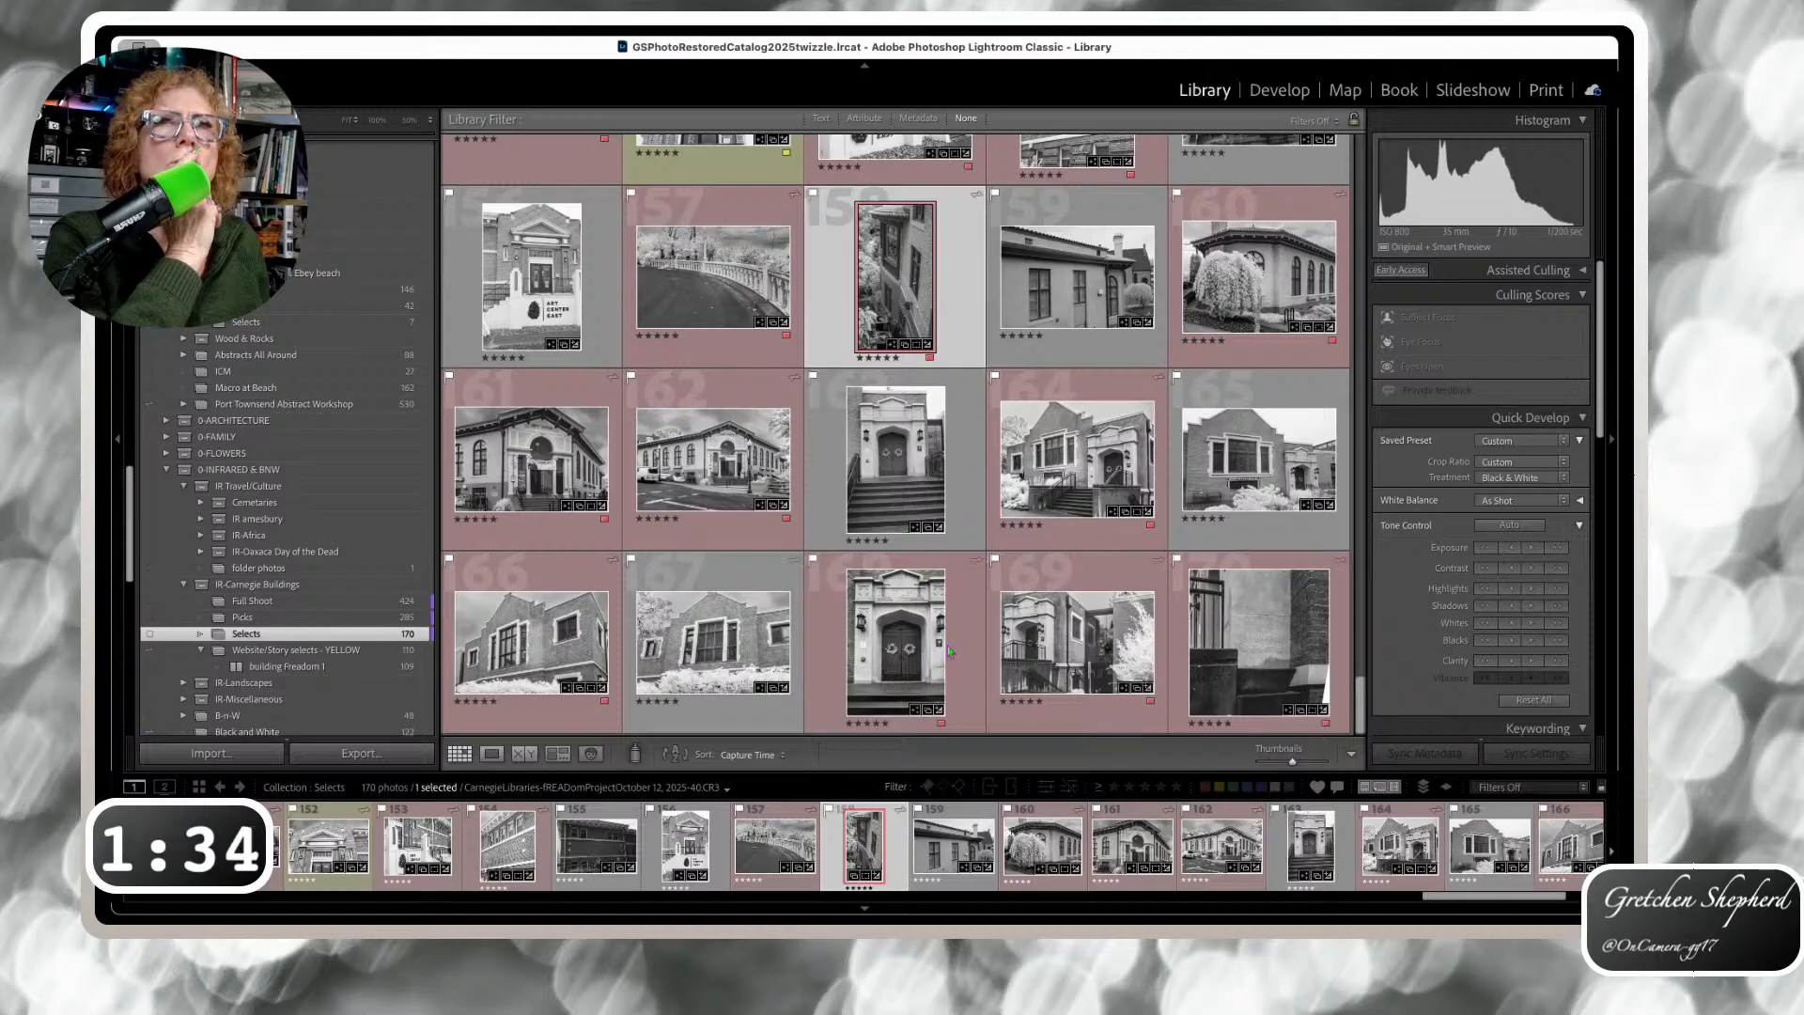
pyautogui.scroll(1, 947, 646)
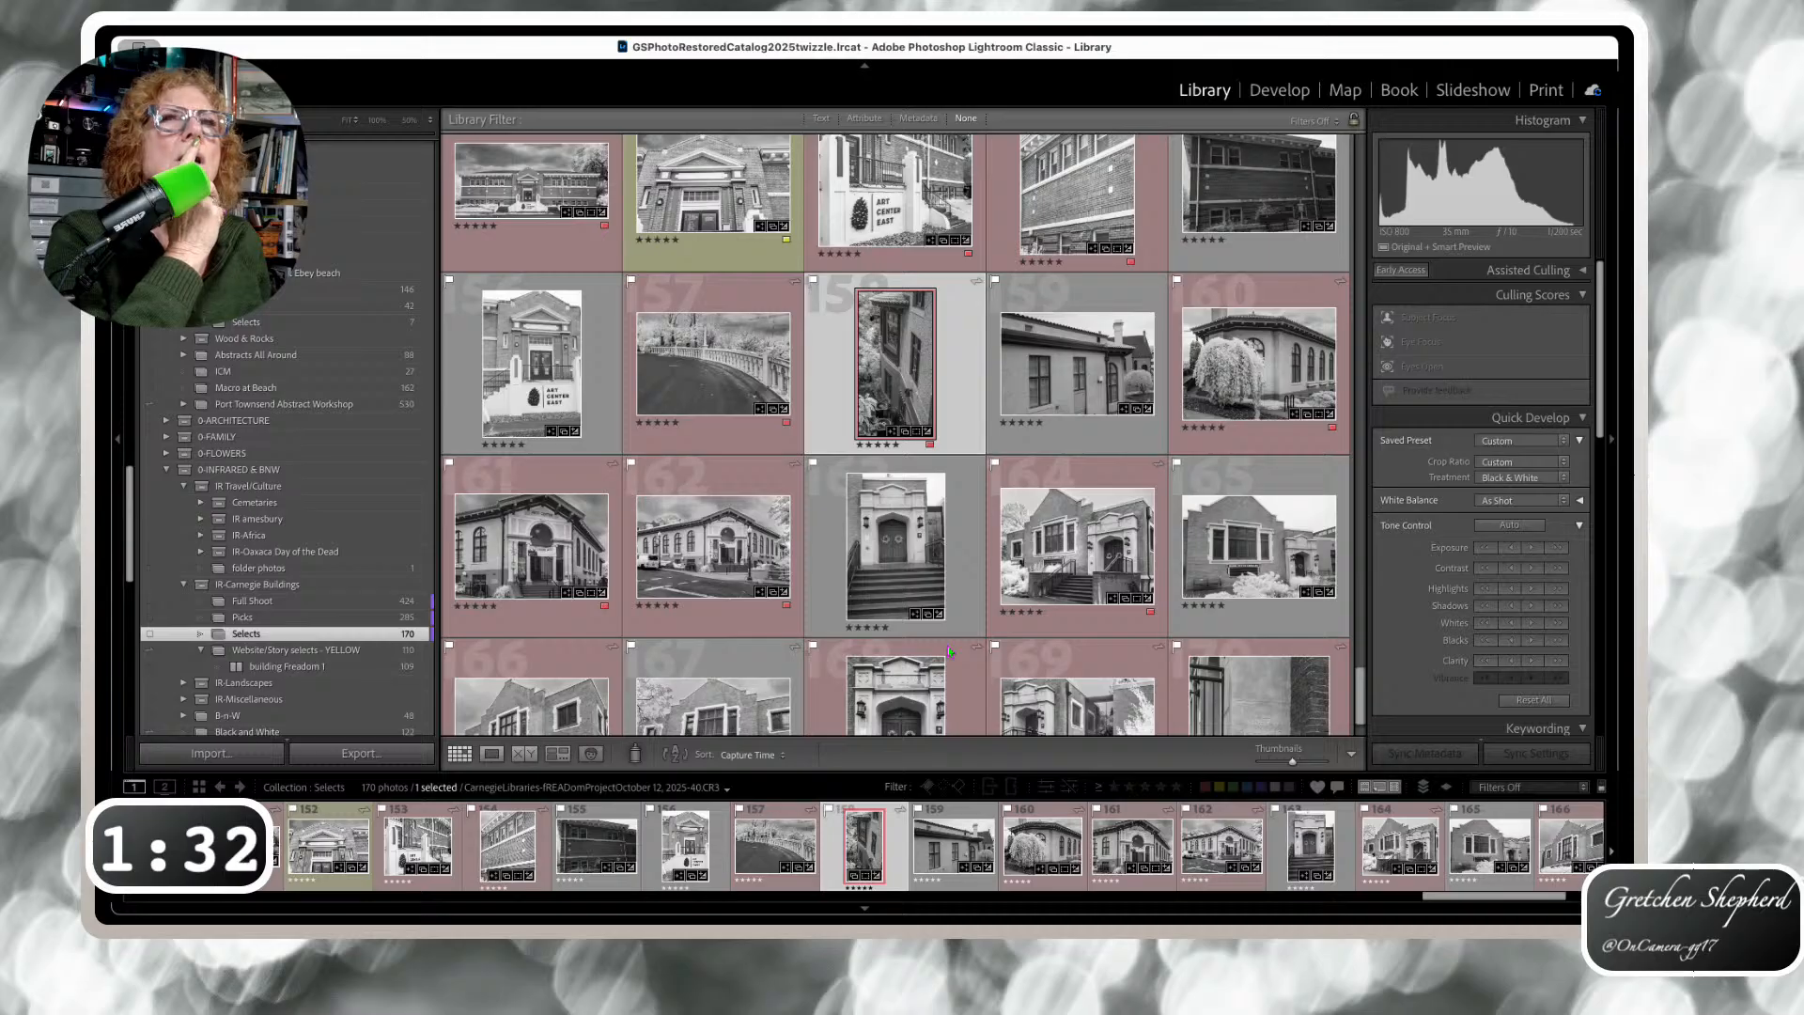
pyautogui.scroll(-1, 949, 651)
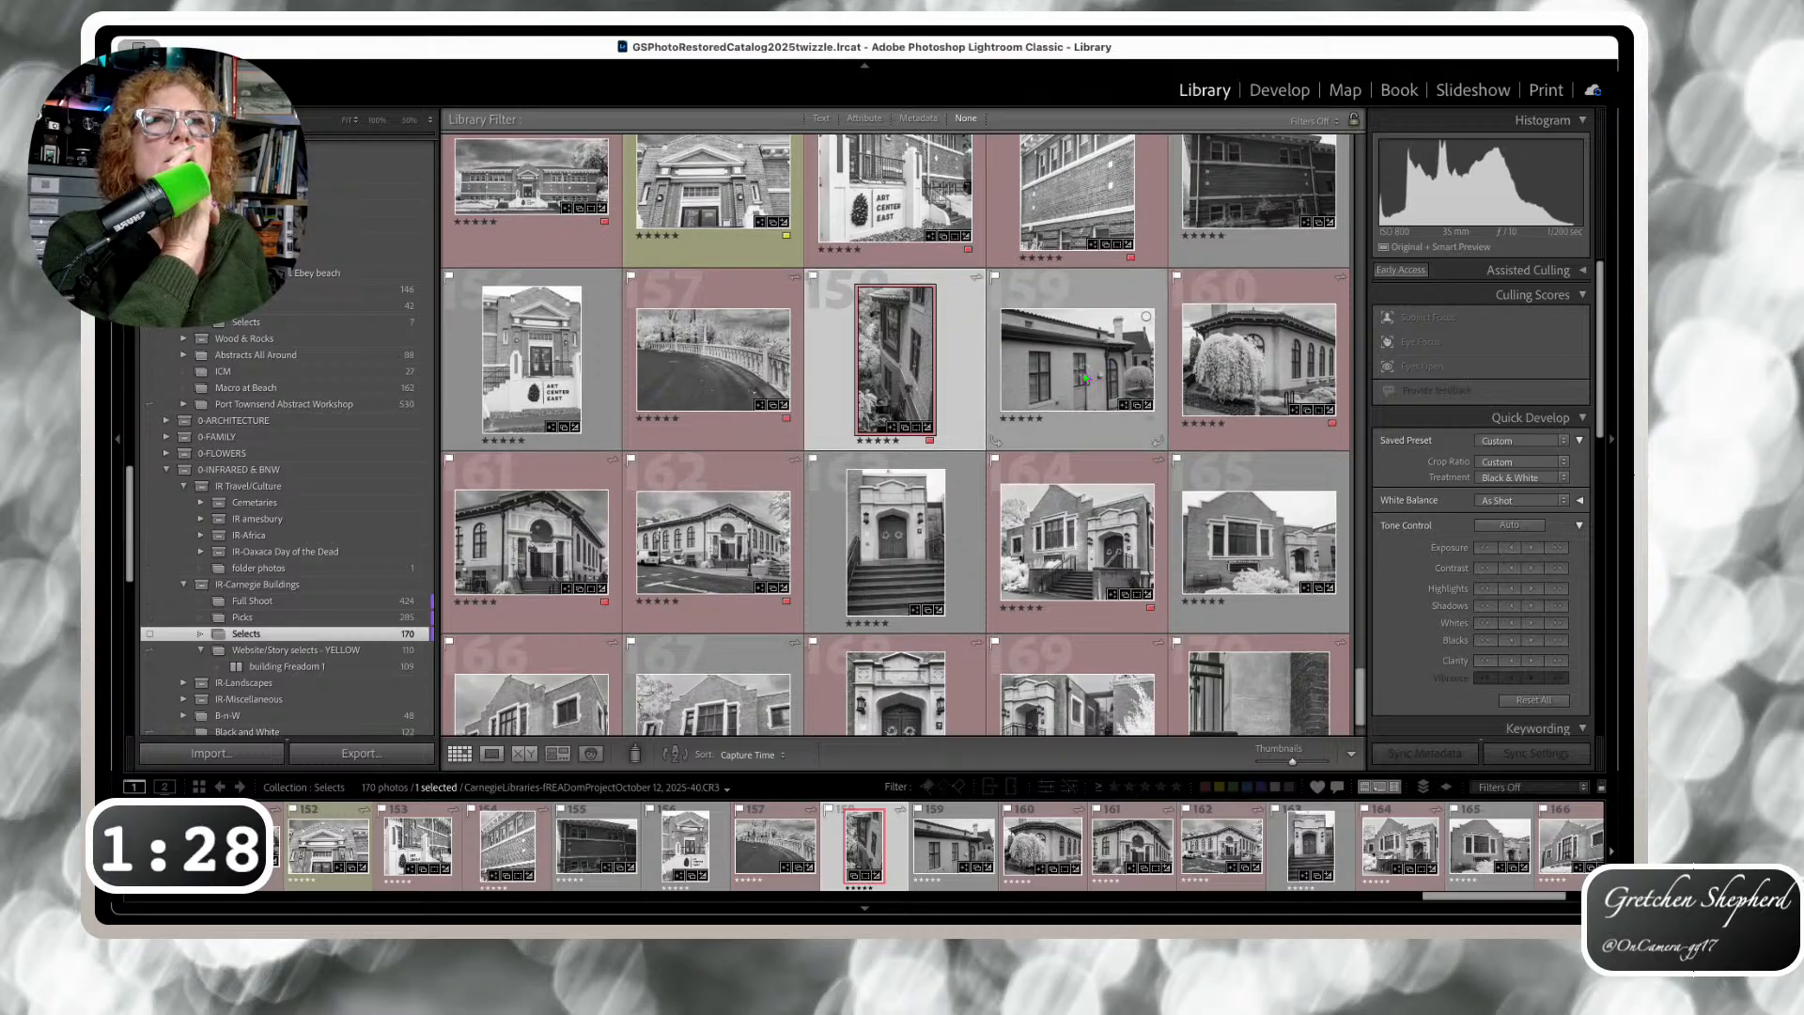
pyautogui.doubleClick(1086, 378)
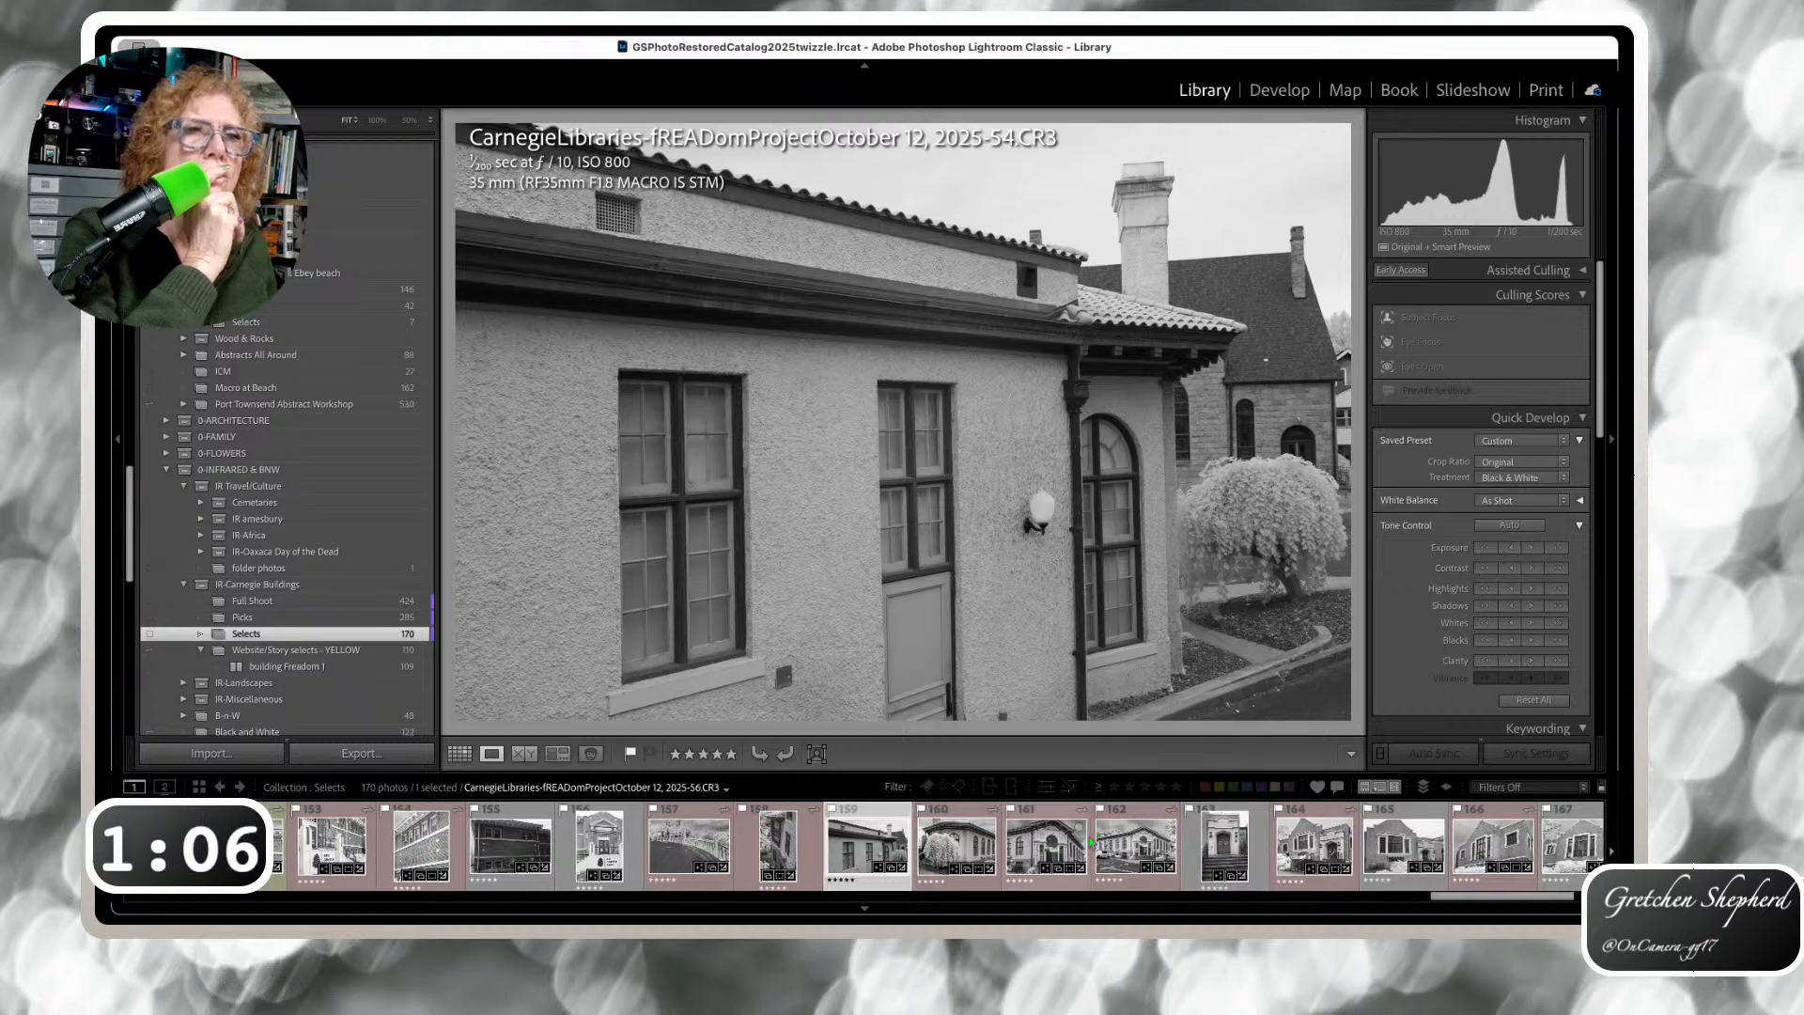
# Compare Arts Center photos 161 and 162 in the filmstrip, then return to photo 159
pyautogui.scroll(3, 1091, 841)
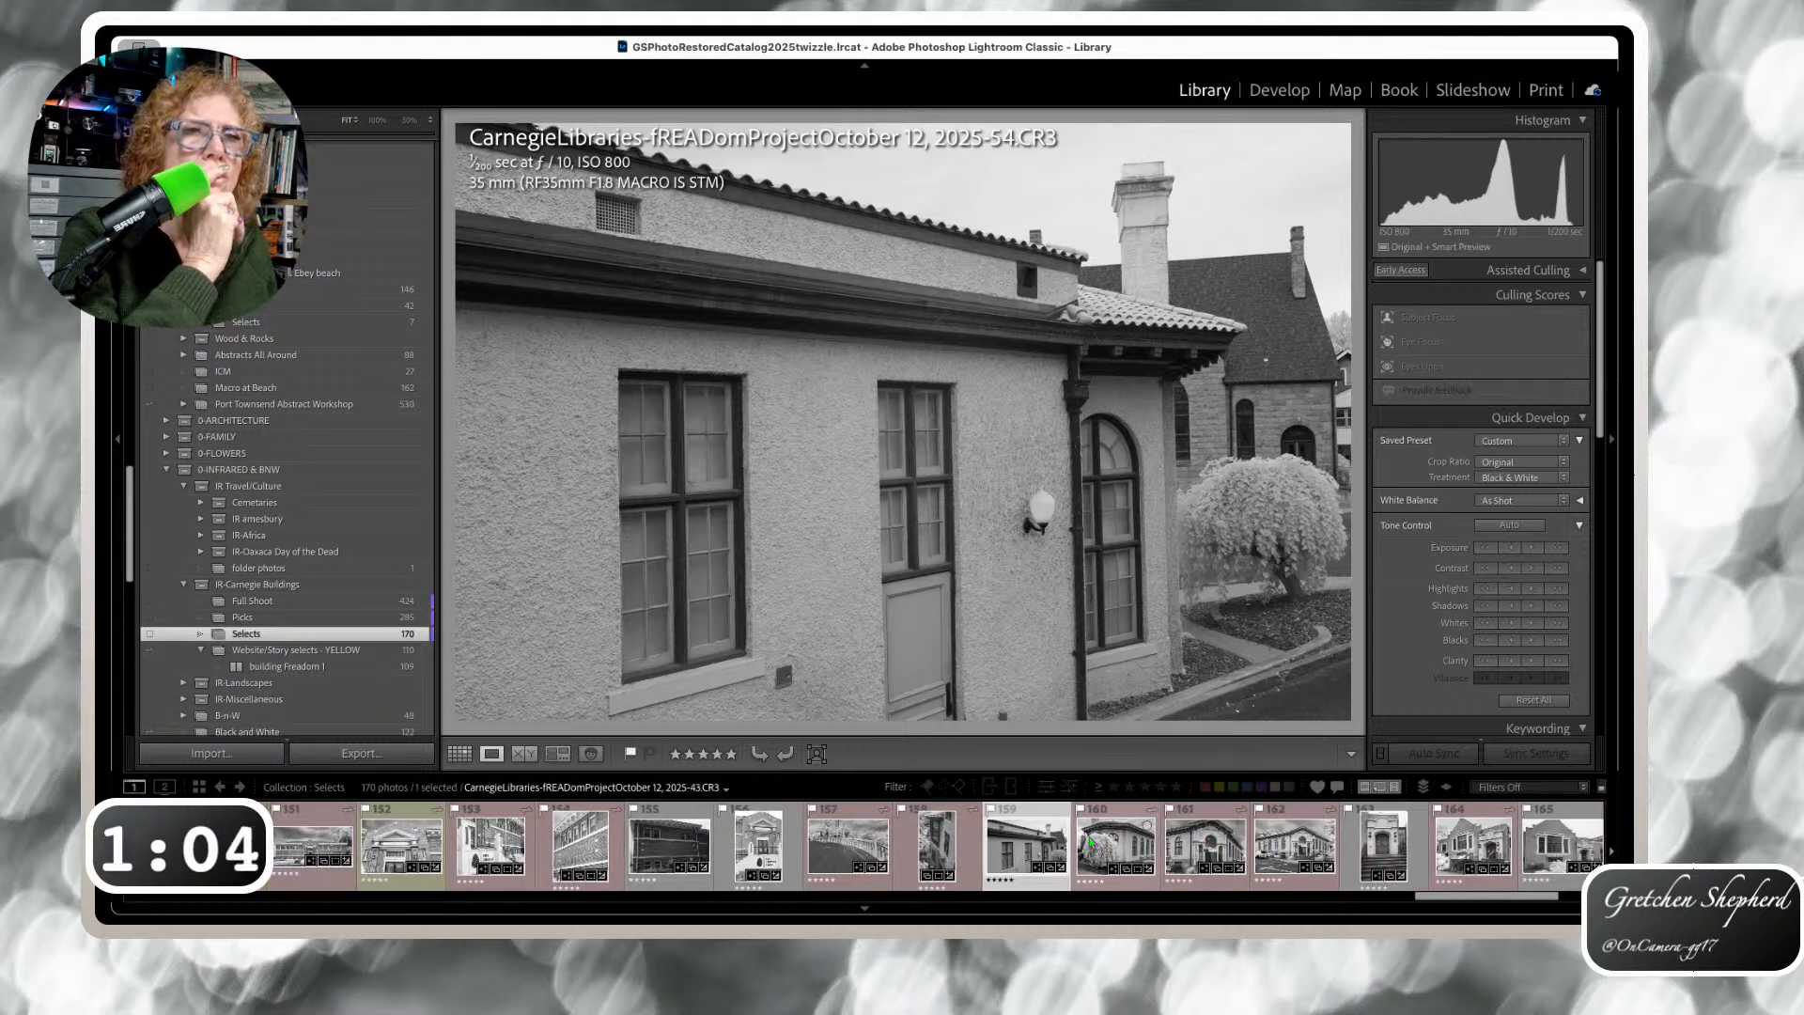
pyautogui.click(1214, 848)
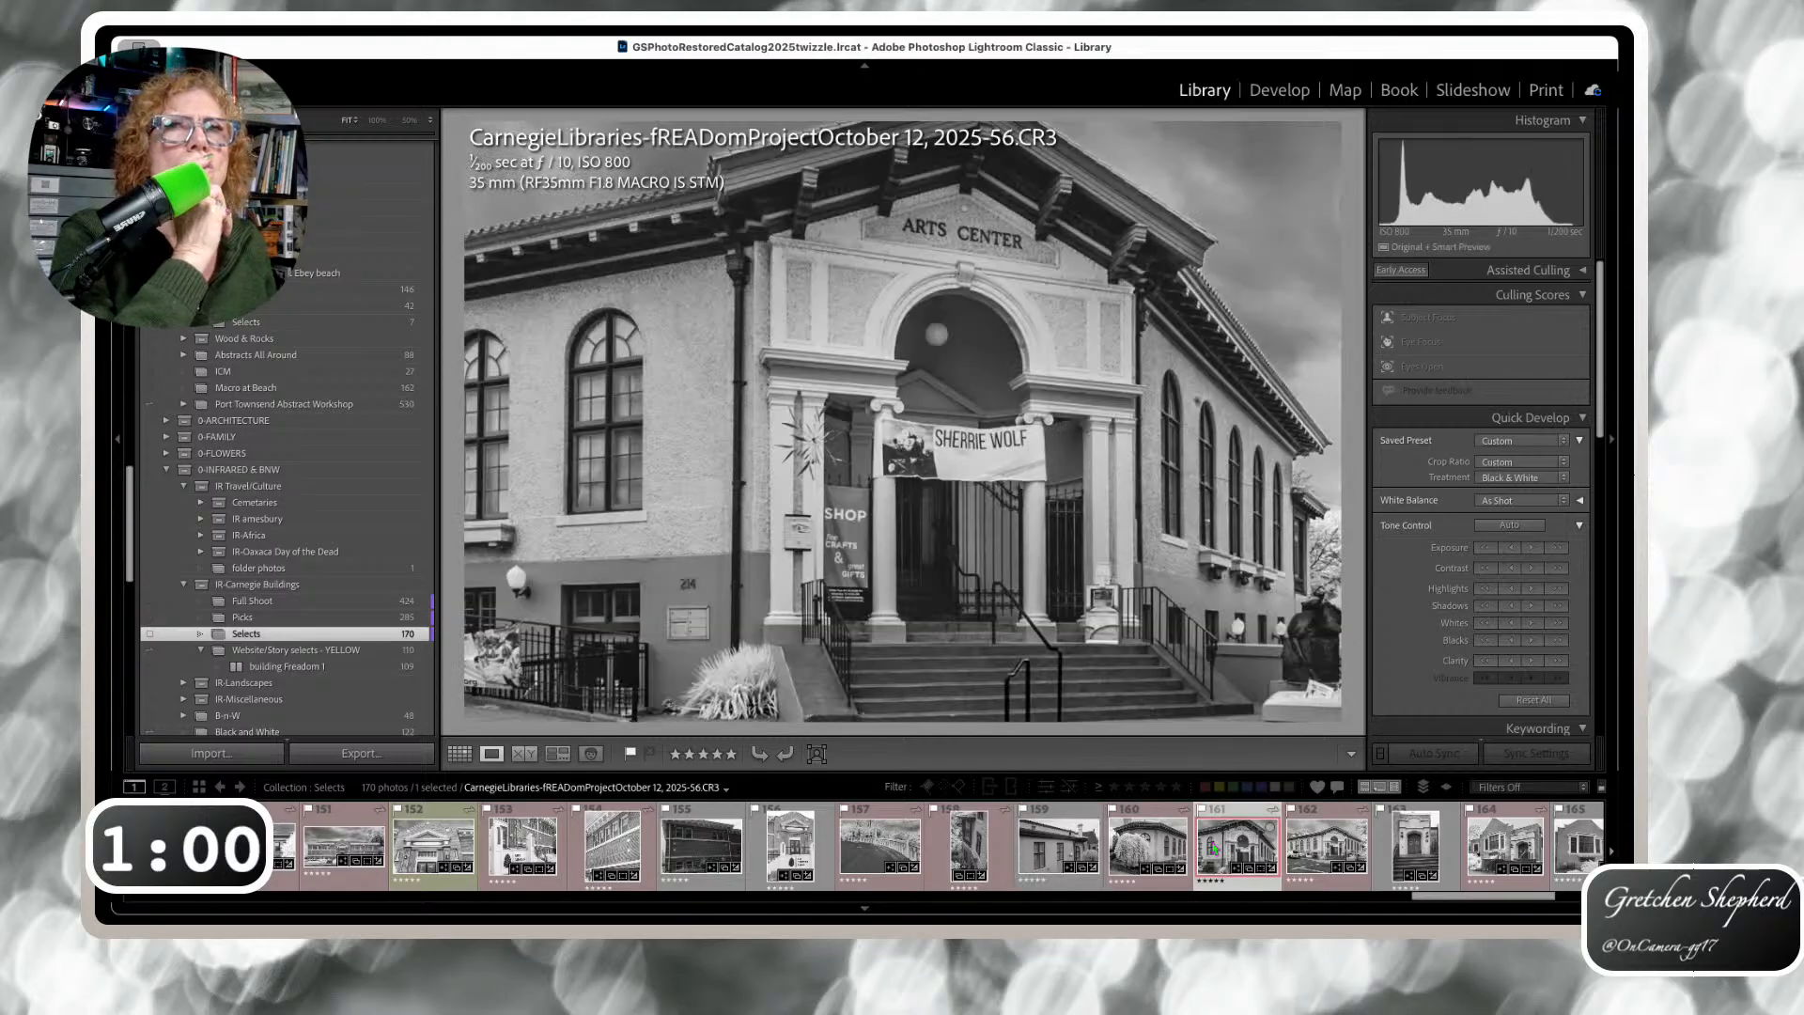
pyautogui.click(1318, 853)
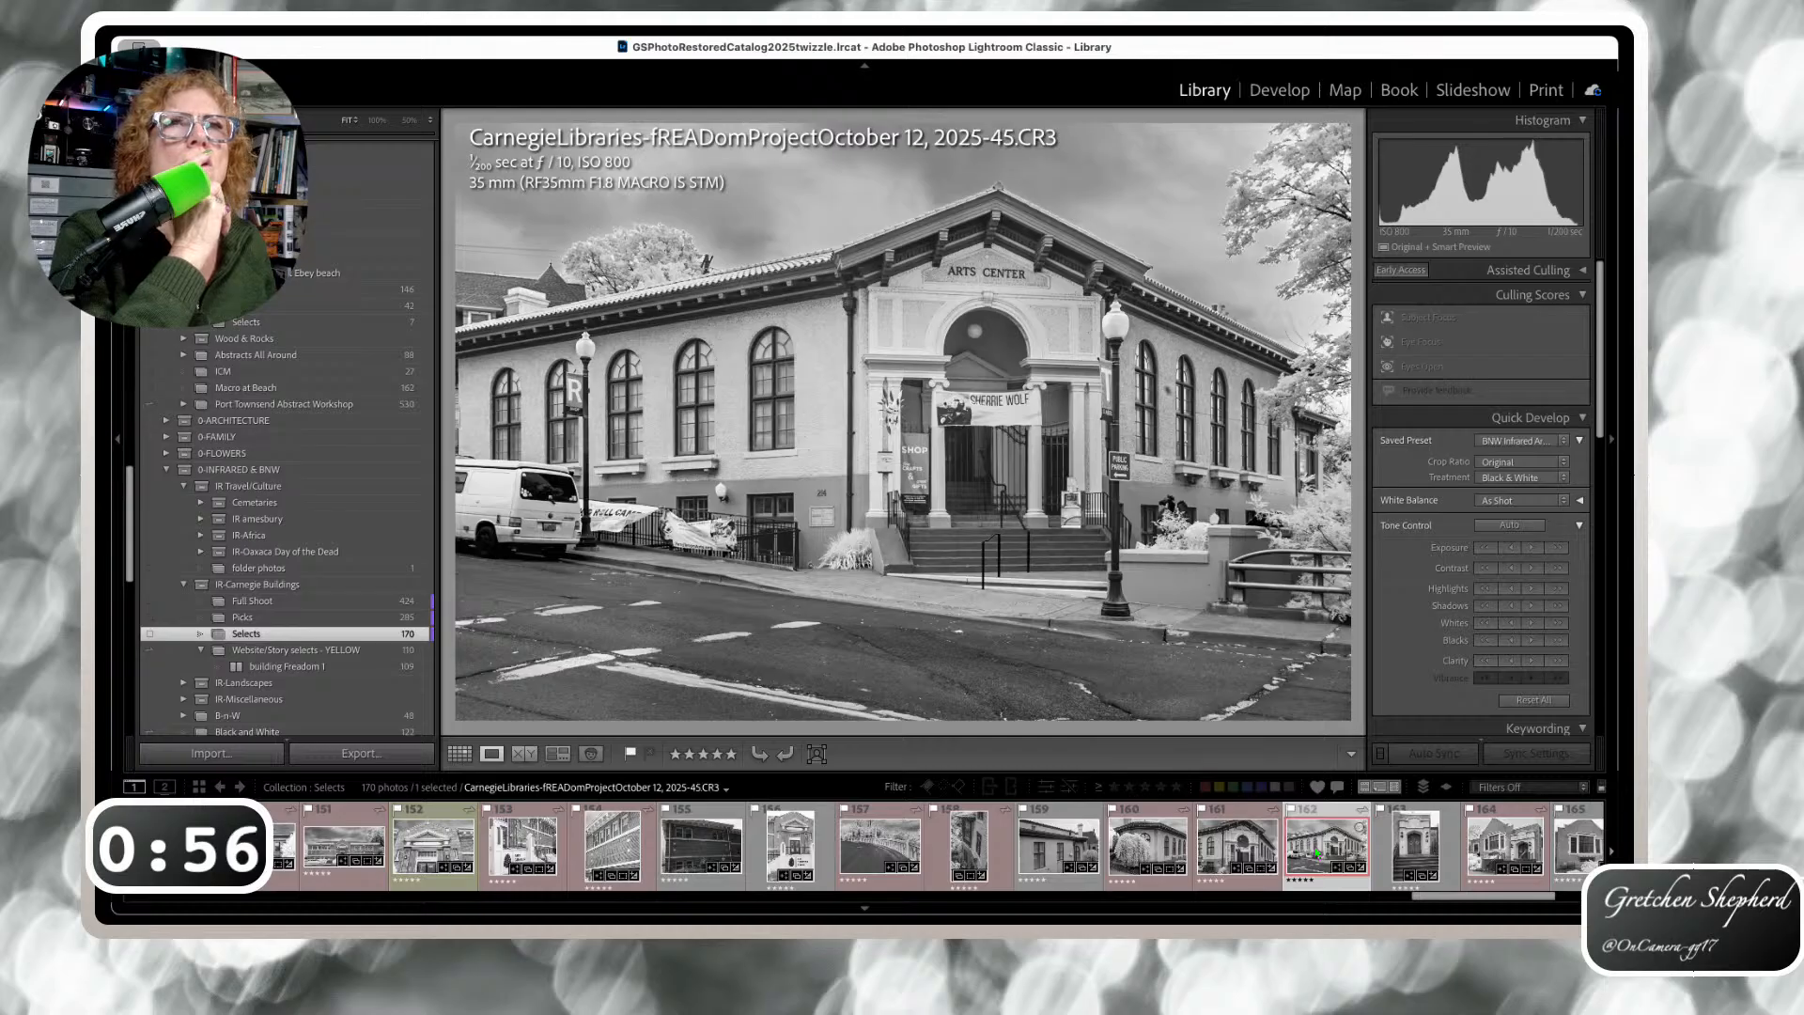
pyautogui.click(1259, 853)
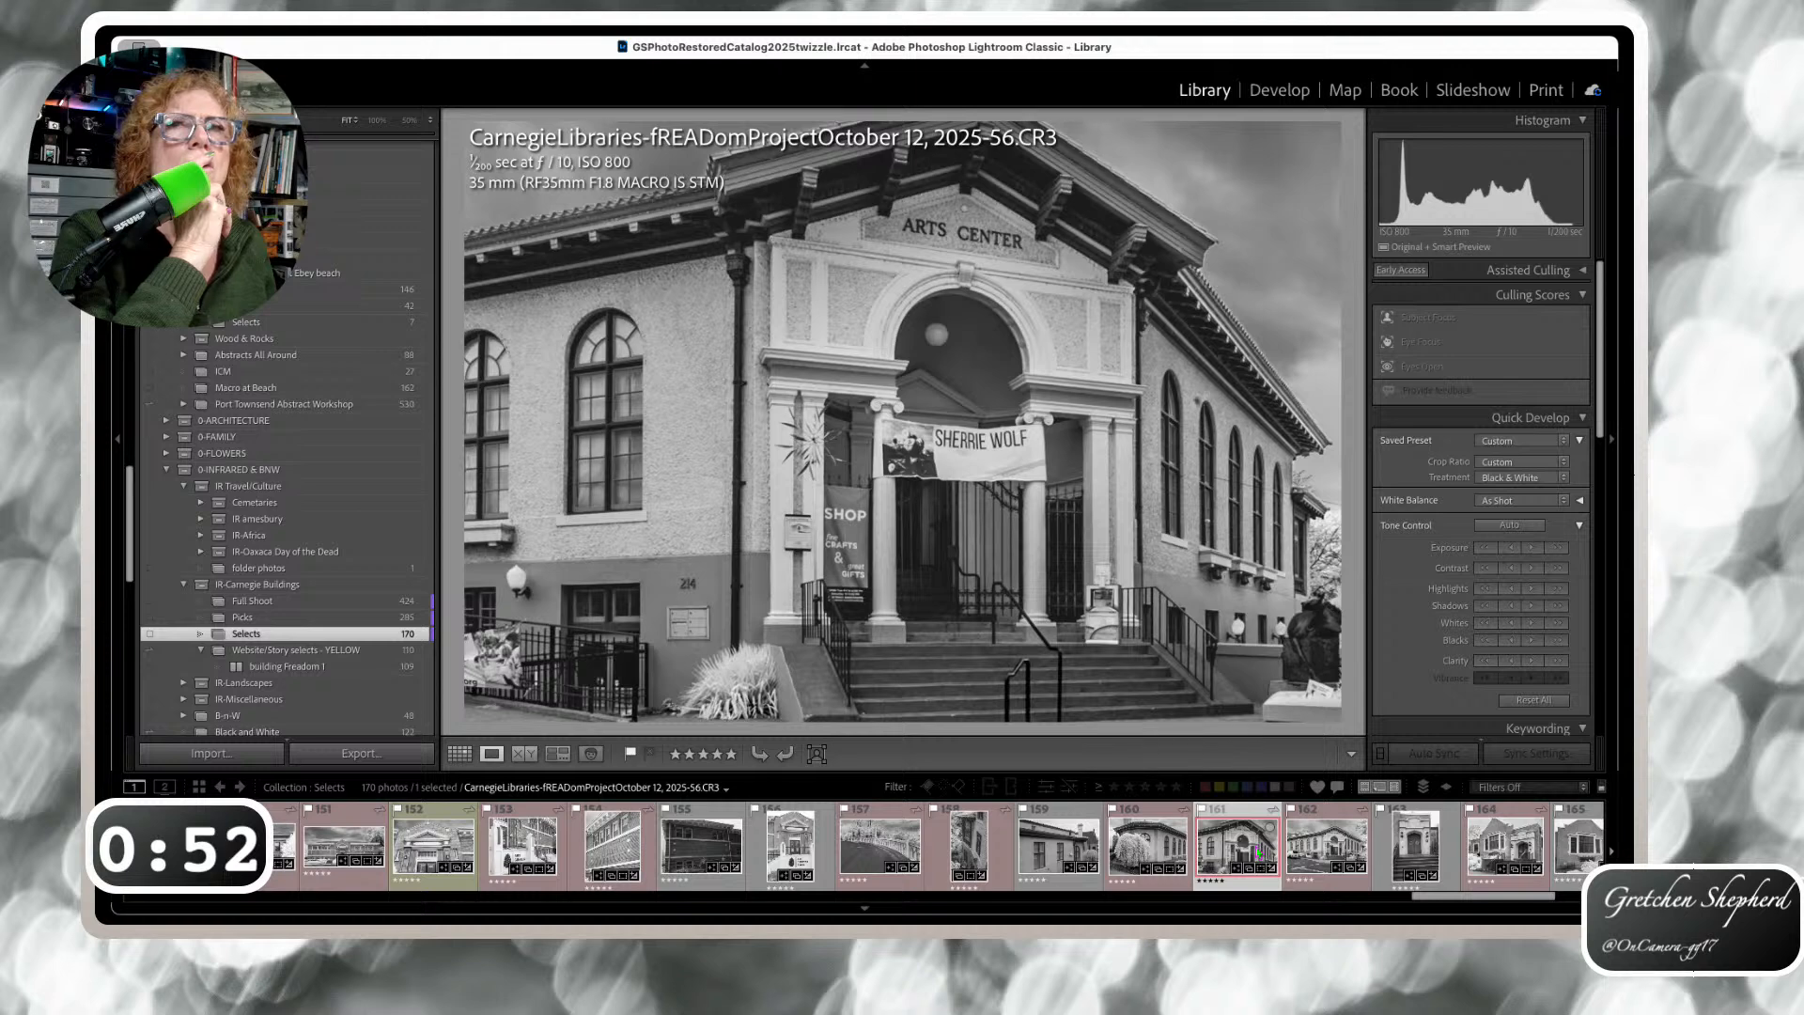
pyautogui.click(1325, 855)
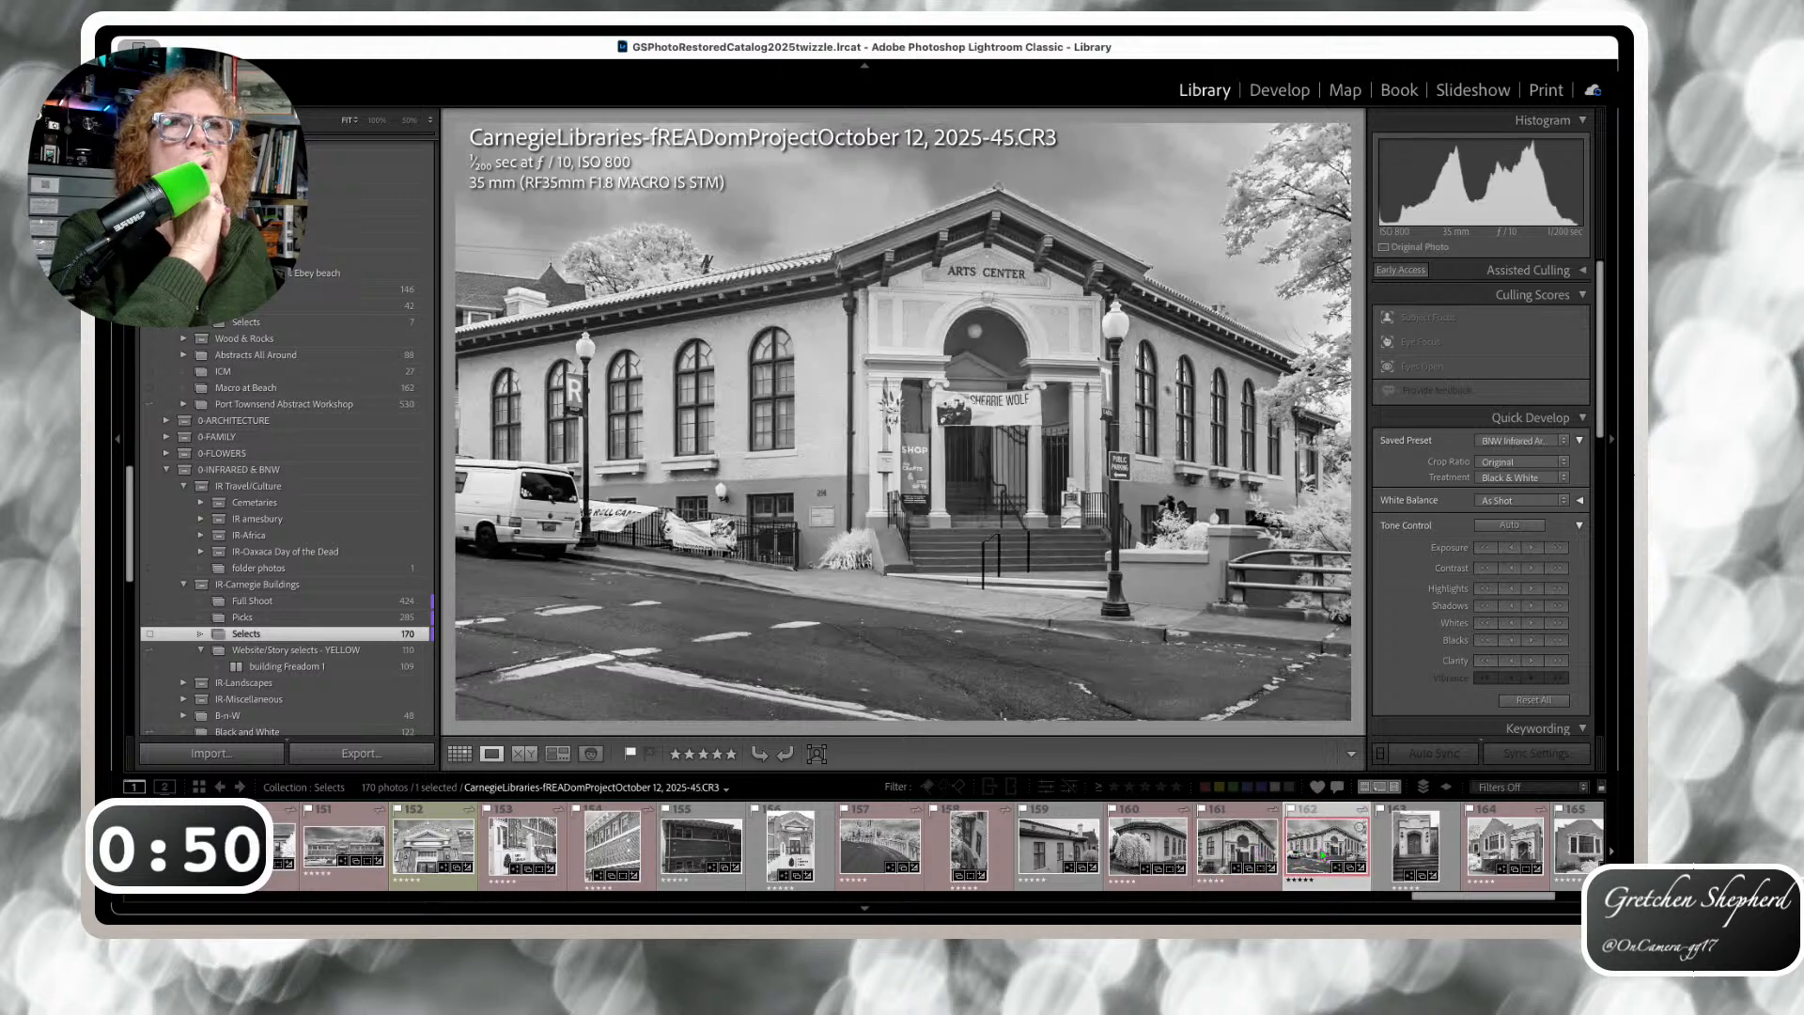
pyautogui.click(1052, 855)
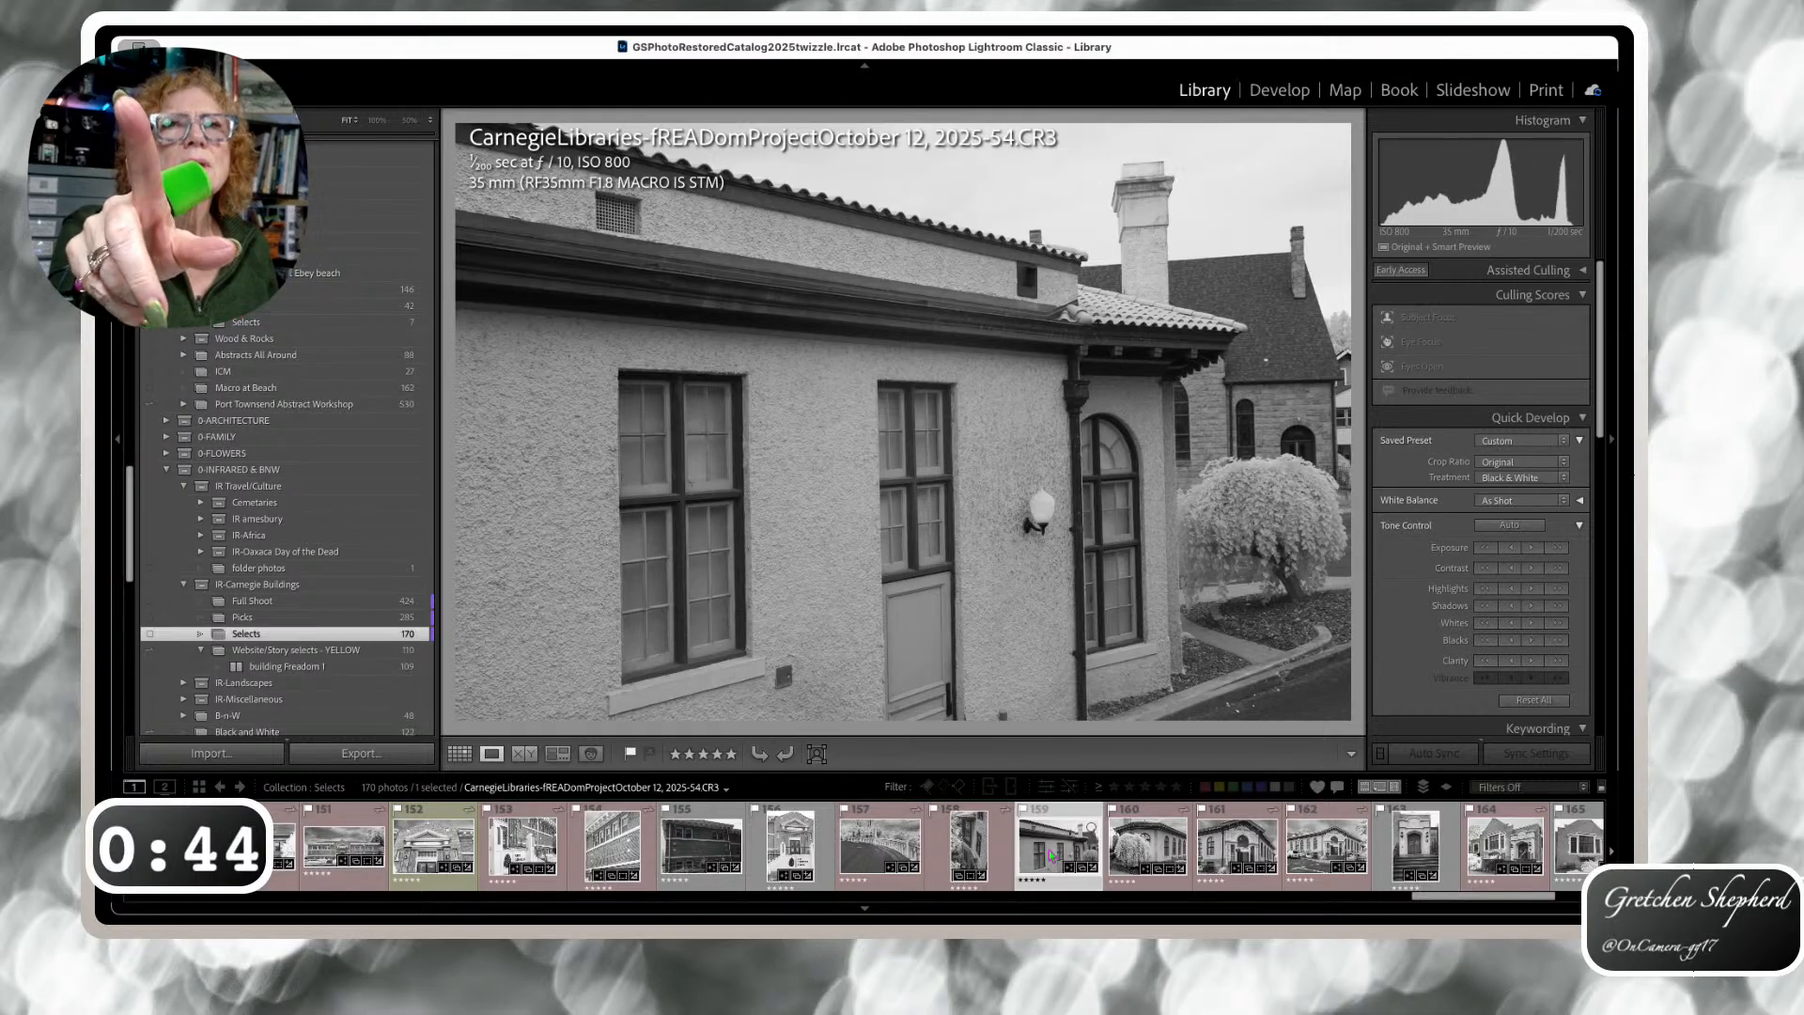
# Pick the horizontal stucco building photo, add it to Website/Story selects - YELLOW, and open that collection
pyautogui.click(980, 853)
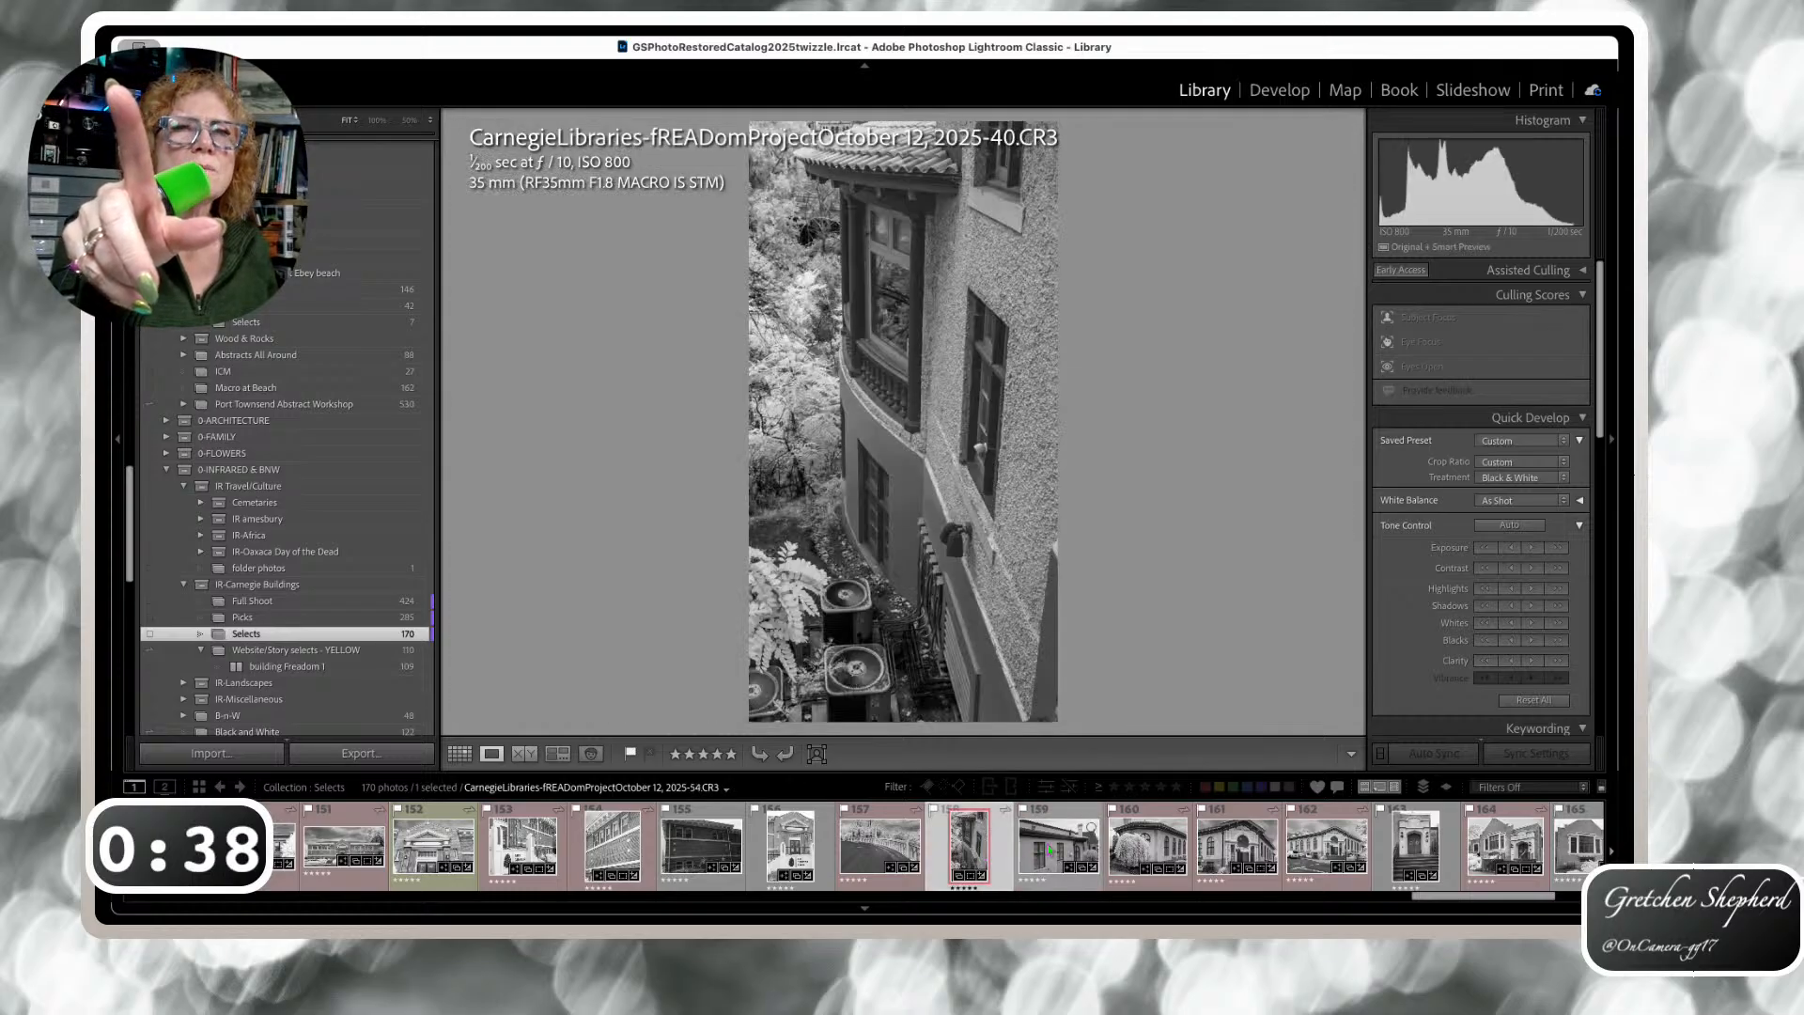
pyautogui.click(1077, 851)
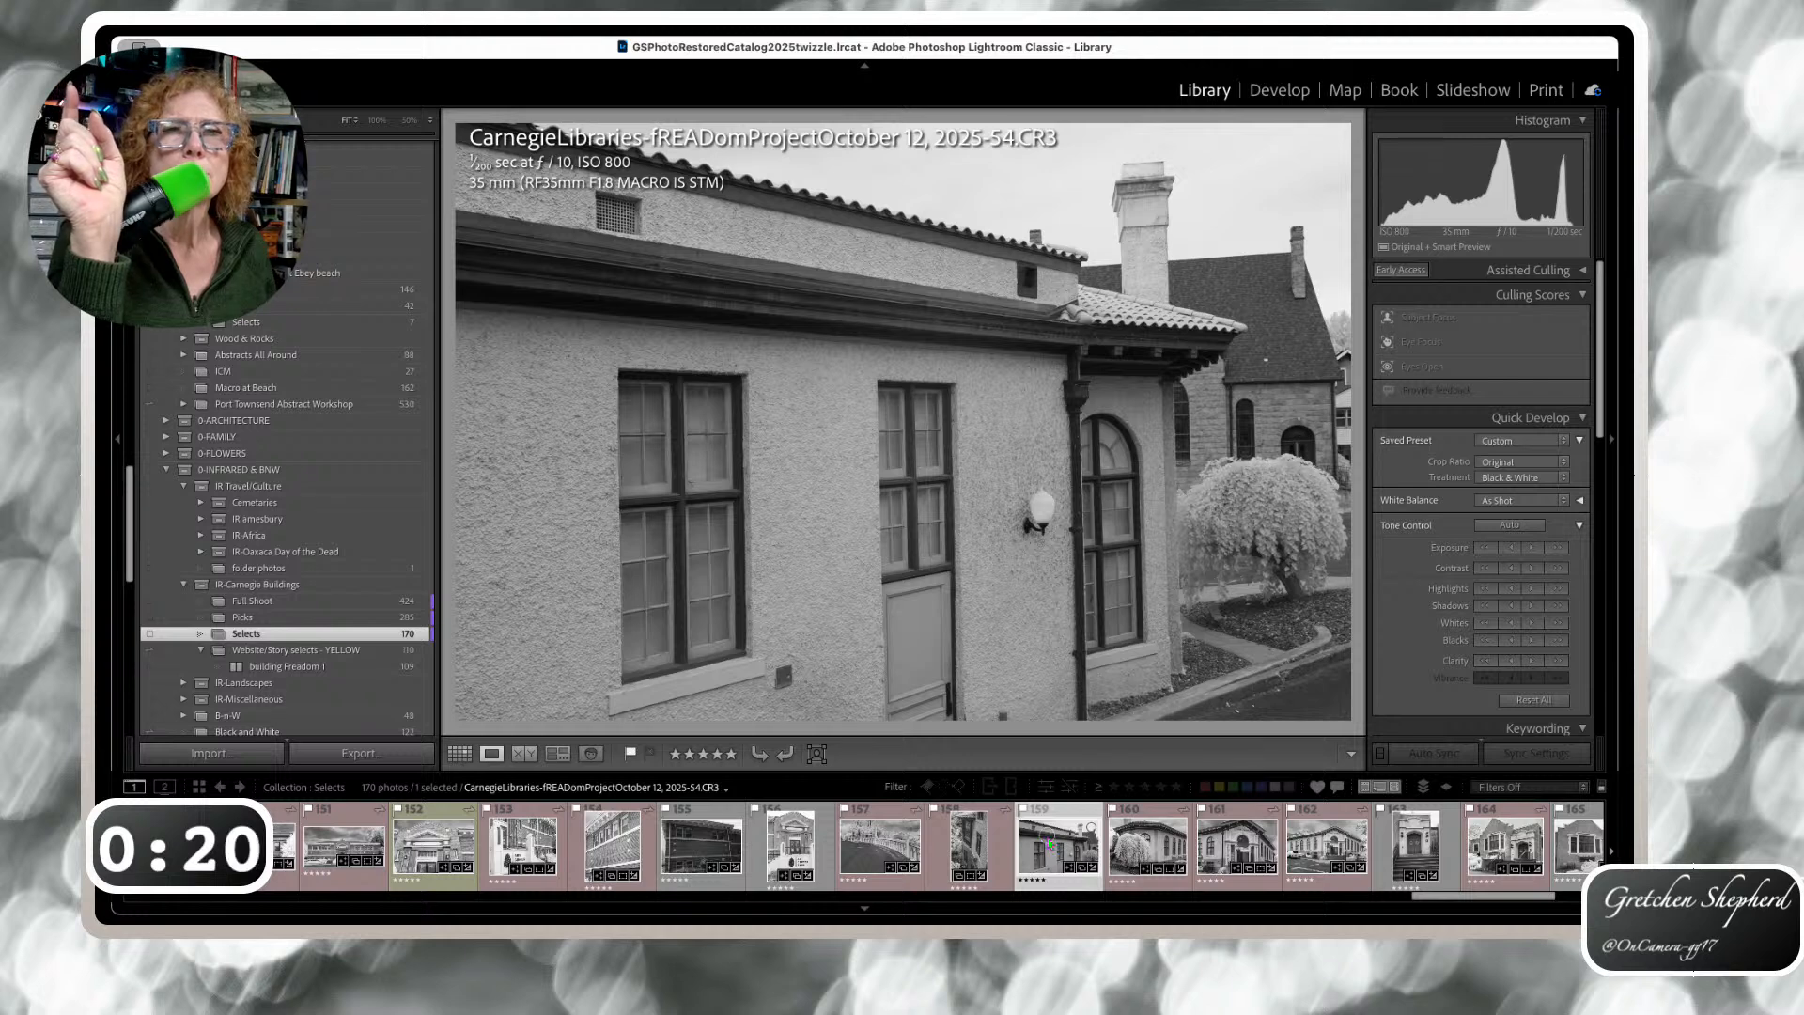
pyautogui.moveTo(235, 597); pyautogui.dragTo(336, 657)
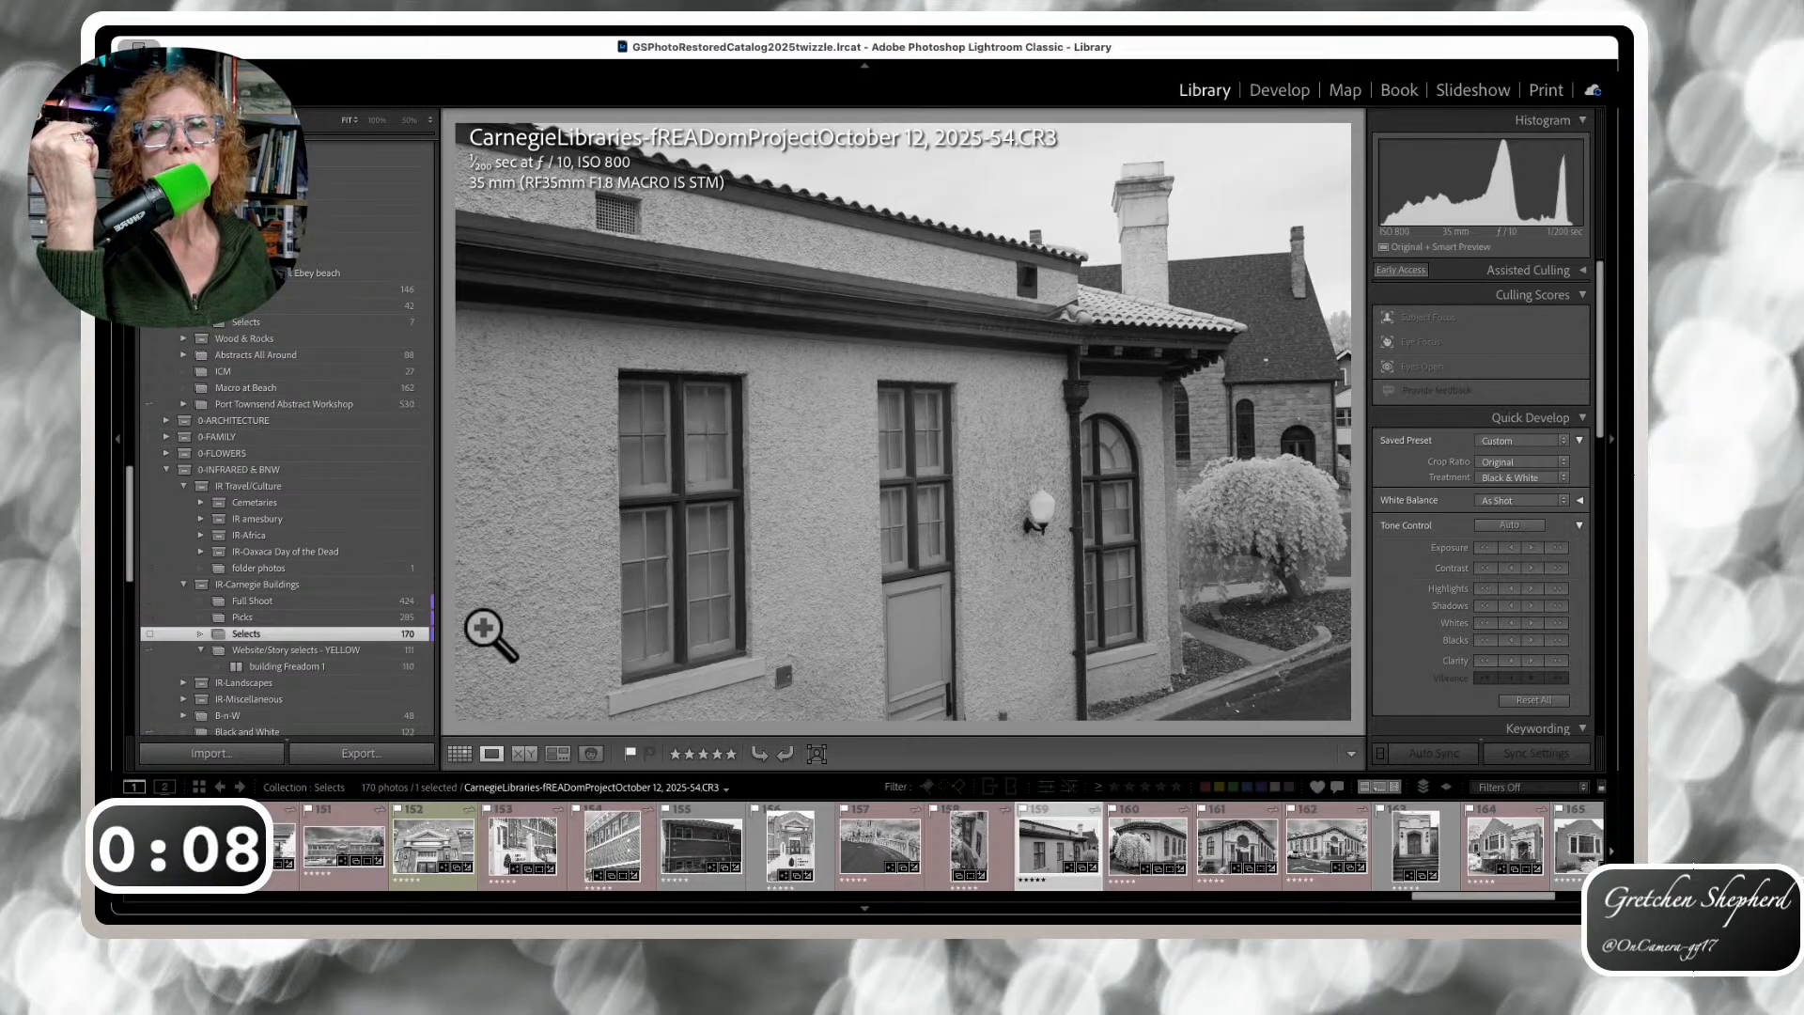
pyautogui.click(349, 650)
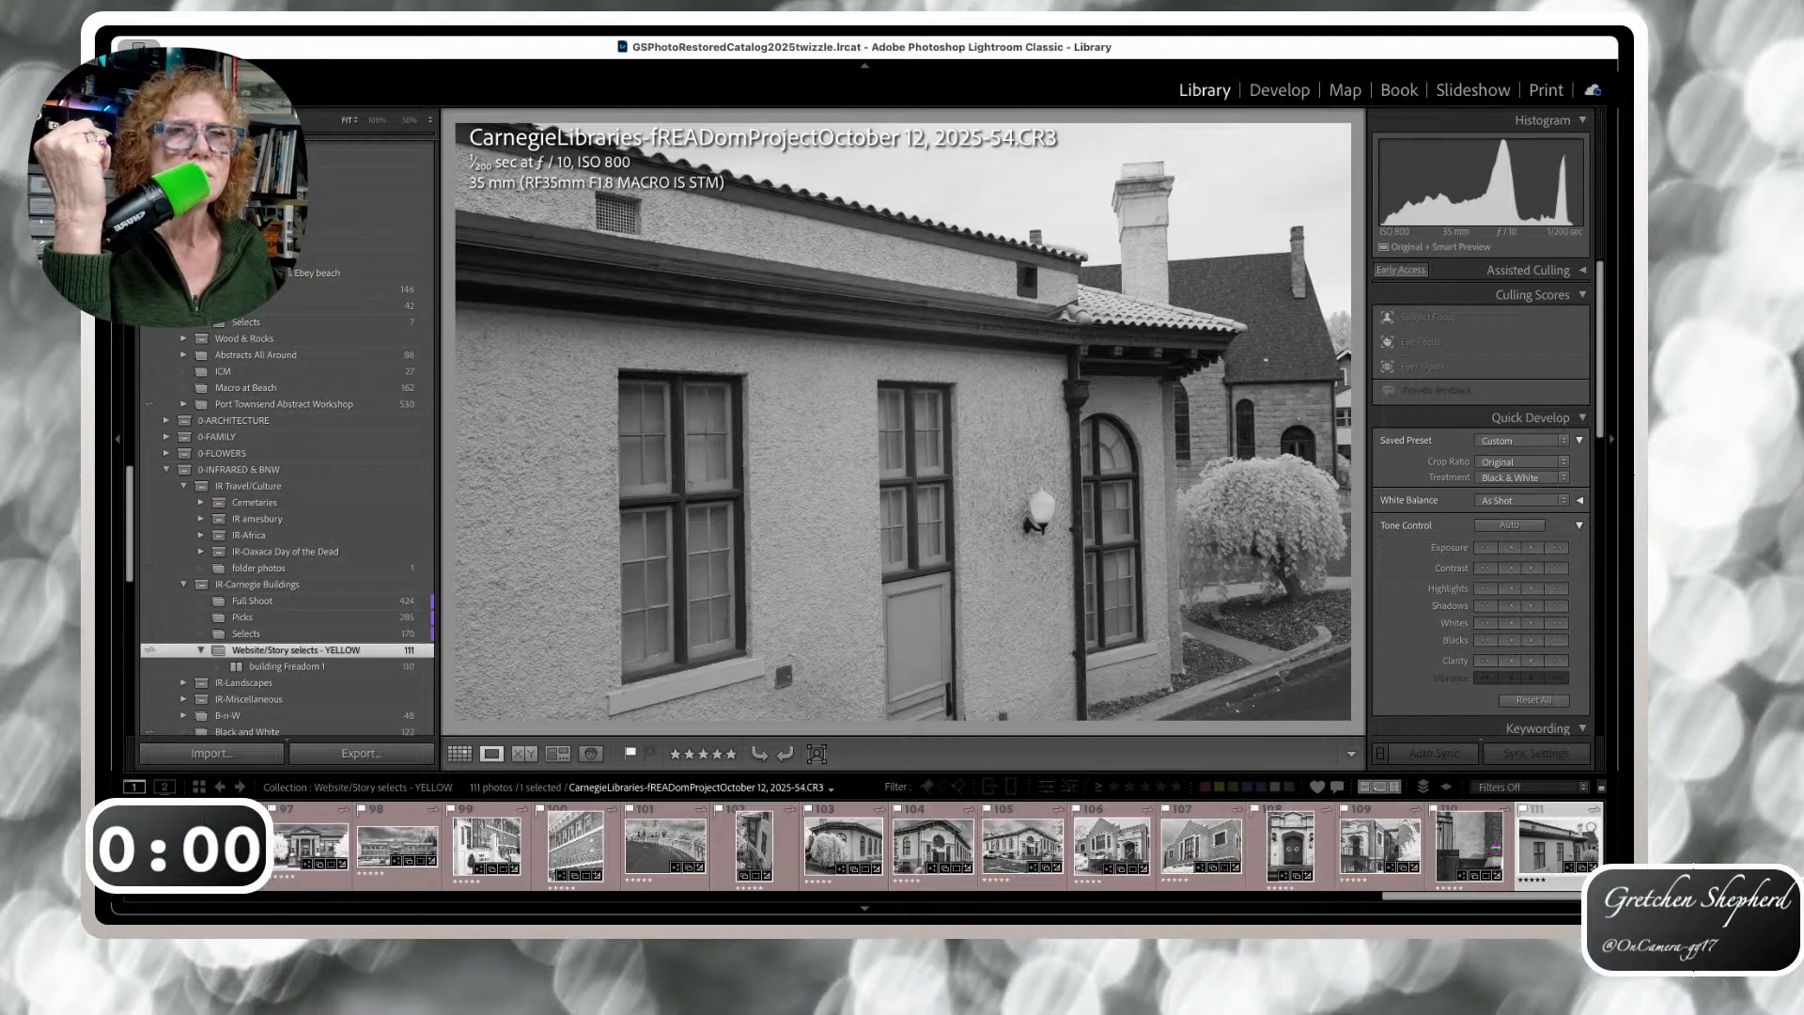
# Move the stucco building photo beside position 104 and delete the Arts Center photo from the collection
pyautogui.click(924, 850)
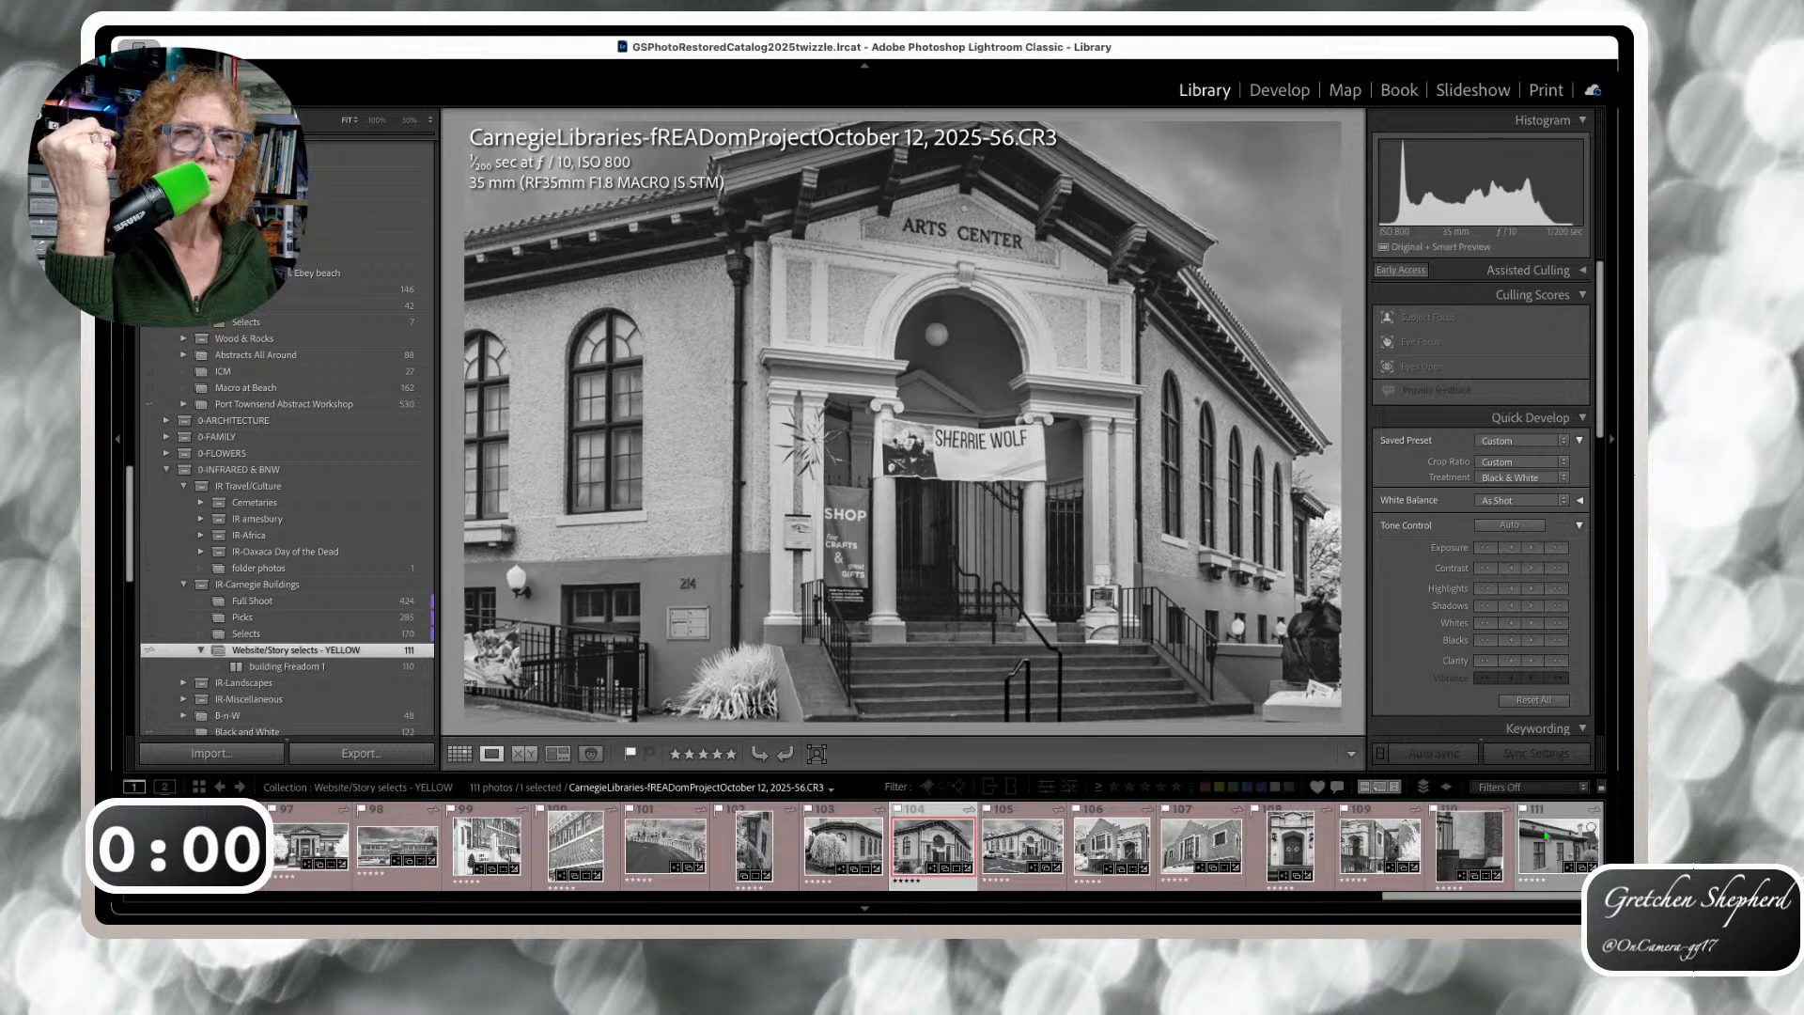
pyautogui.moveTo(1543, 839); pyautogui.dragTo(979, 843)
pyautogui.moveTo(1192, 843); pyautogui.dragTo(1062, 834)
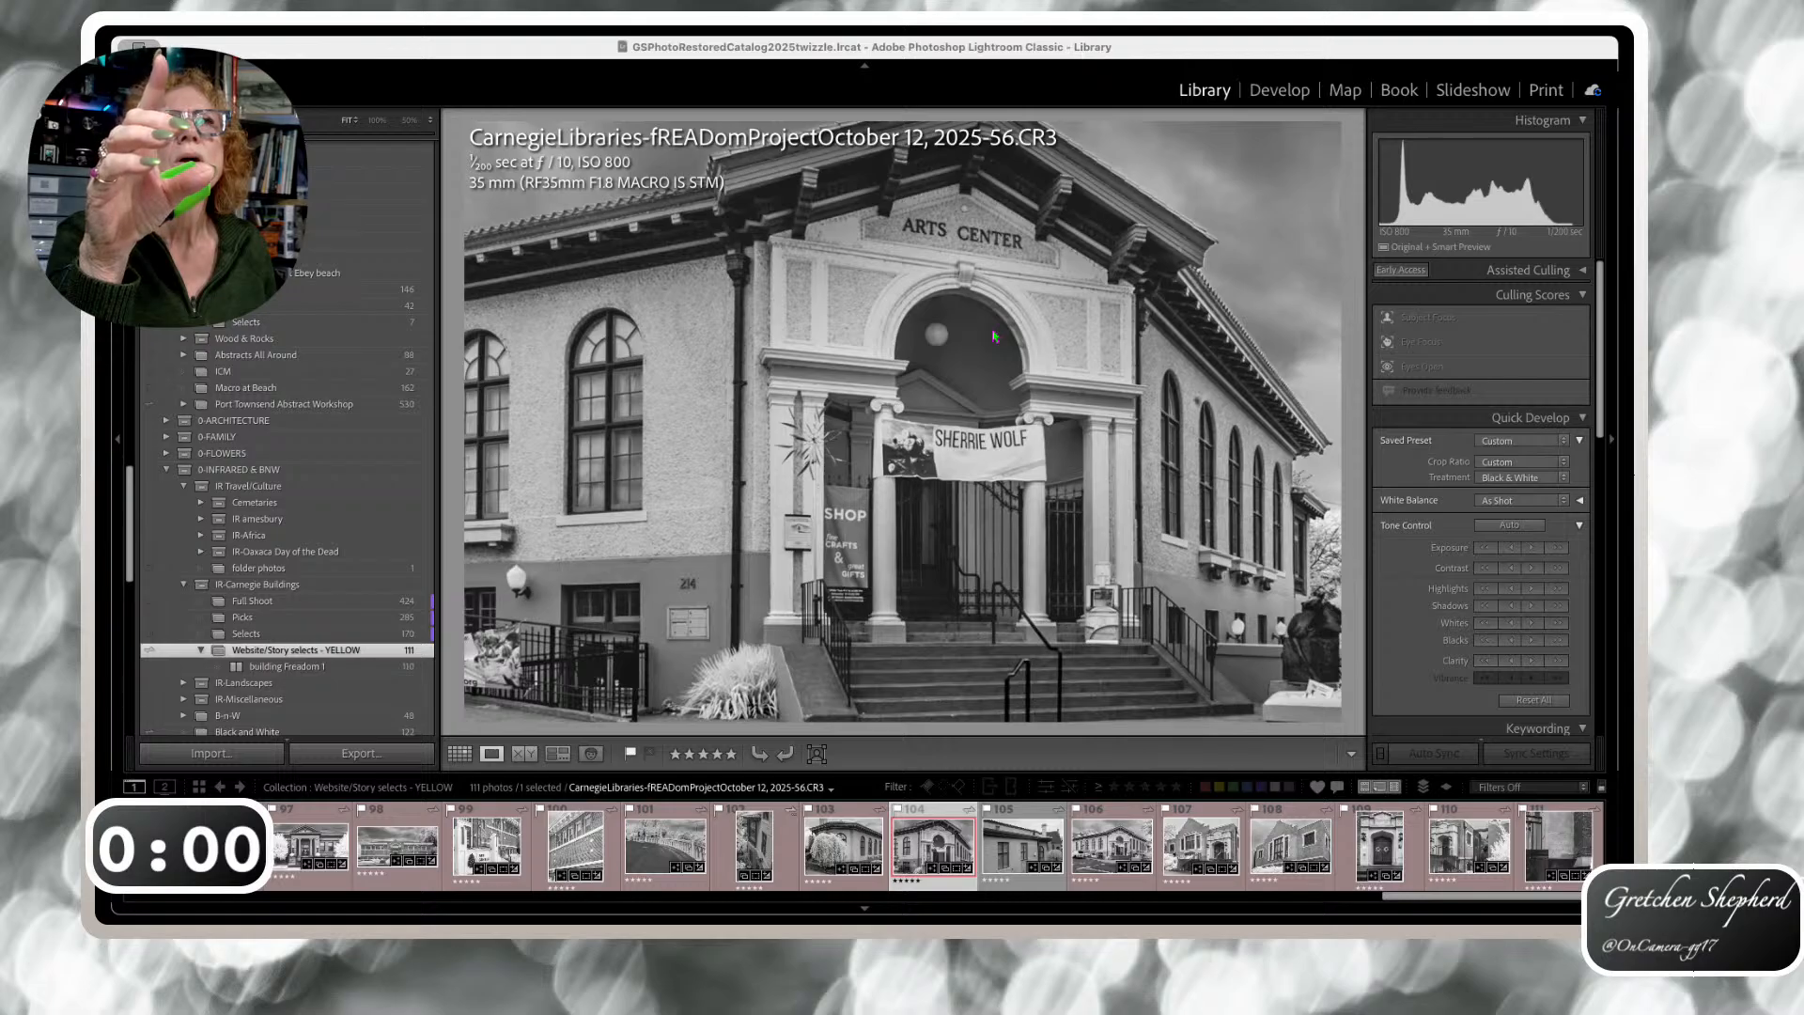
pyautogui.press('Delete')
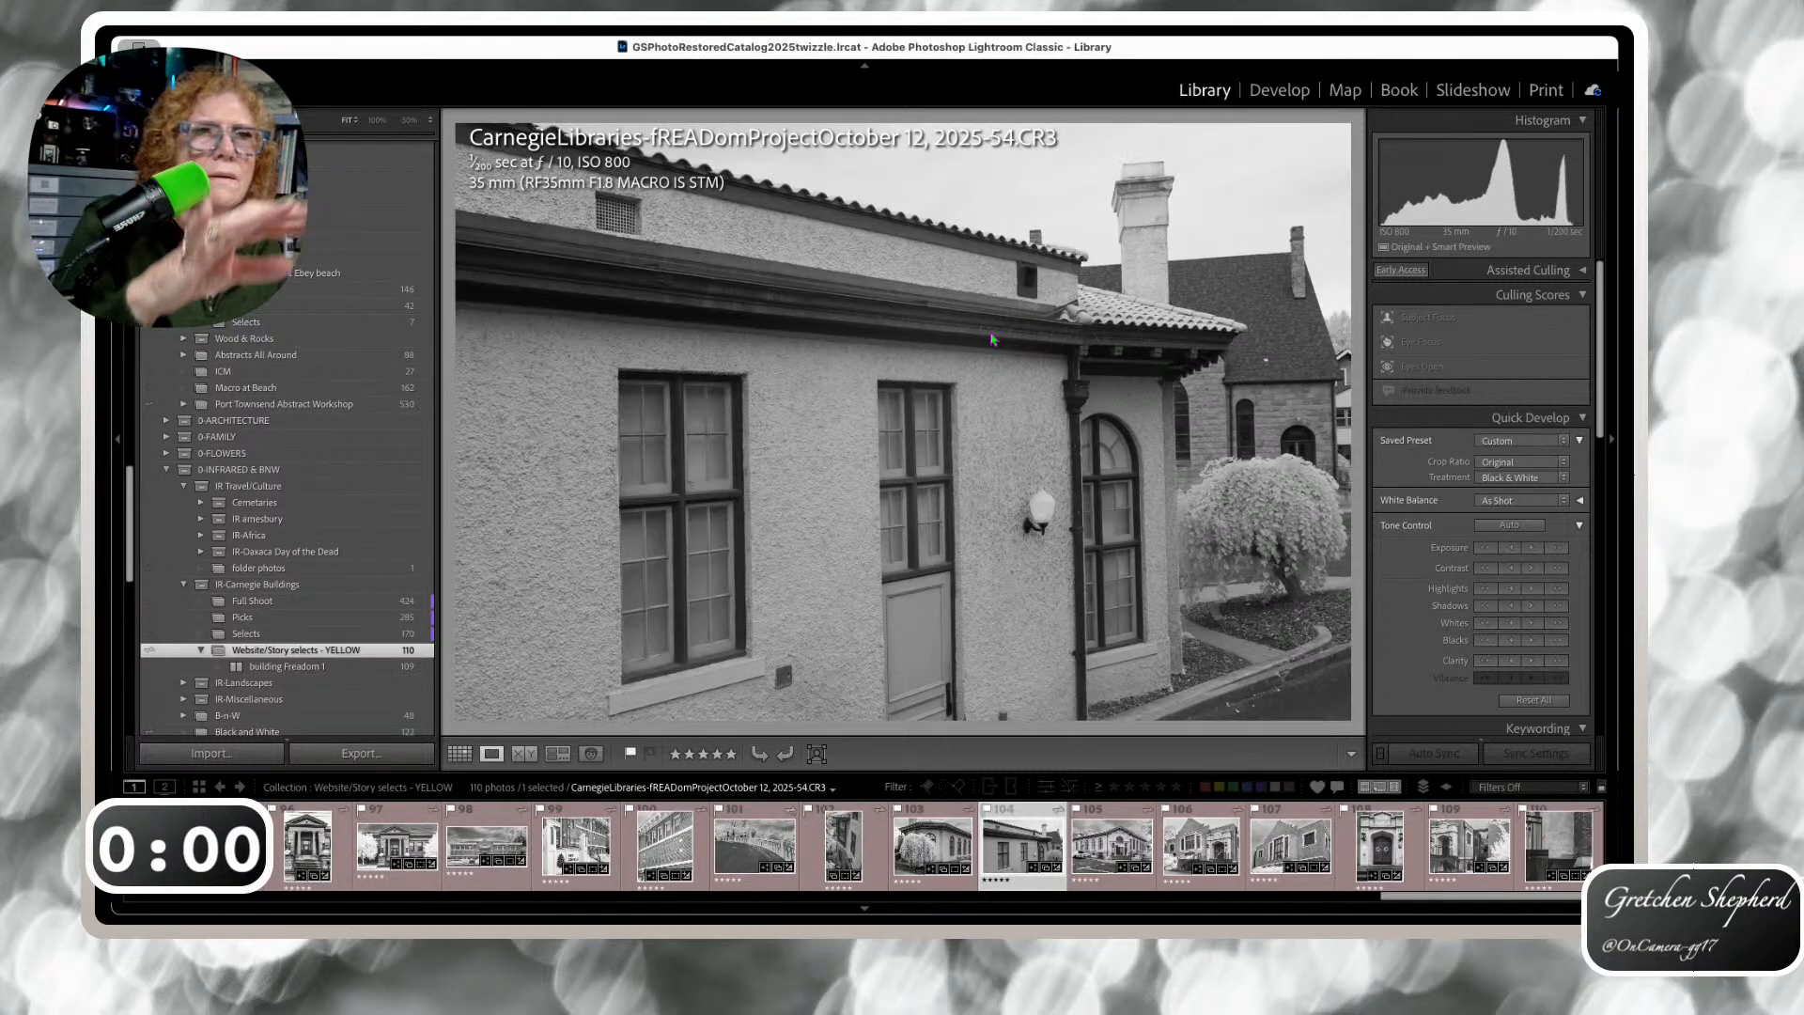
# In the Book module, view page 111 with the Arts Center photo as a single page
pyautogui.click(1399, 91)
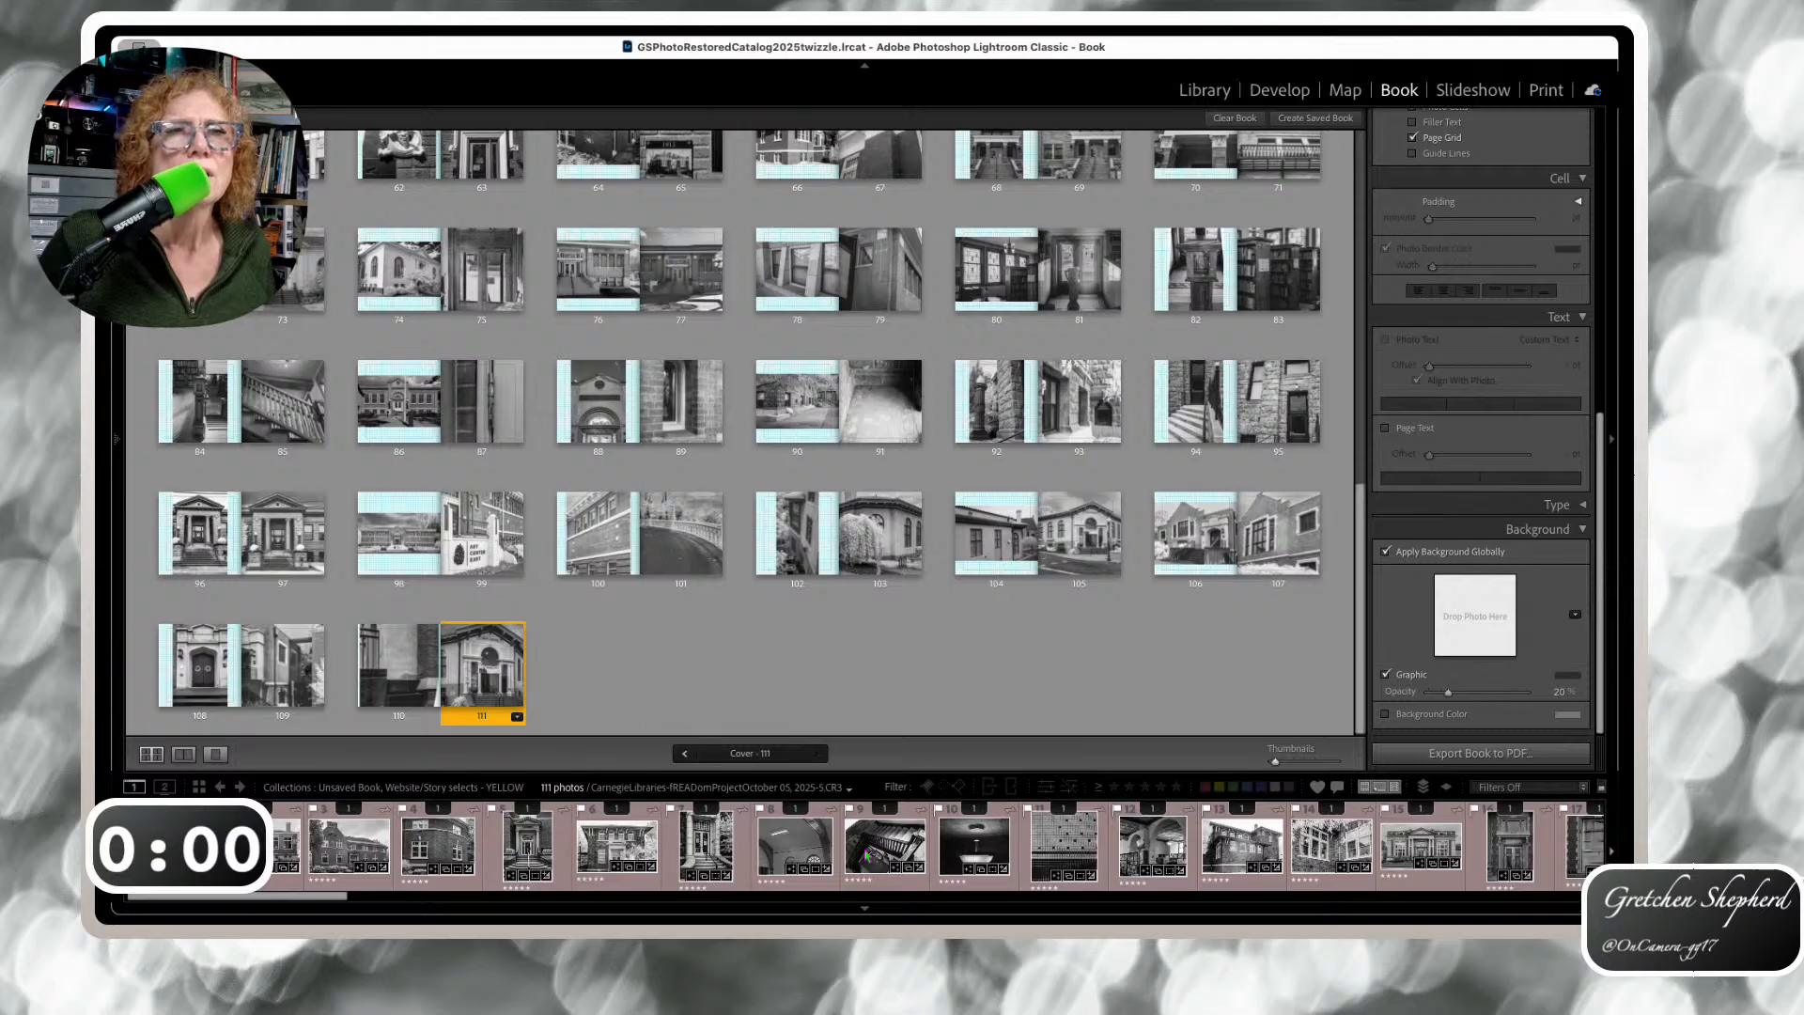
pyautogui.scroll(-5, 955, 870)
pyautogui.scroll(-15, 955, 870)
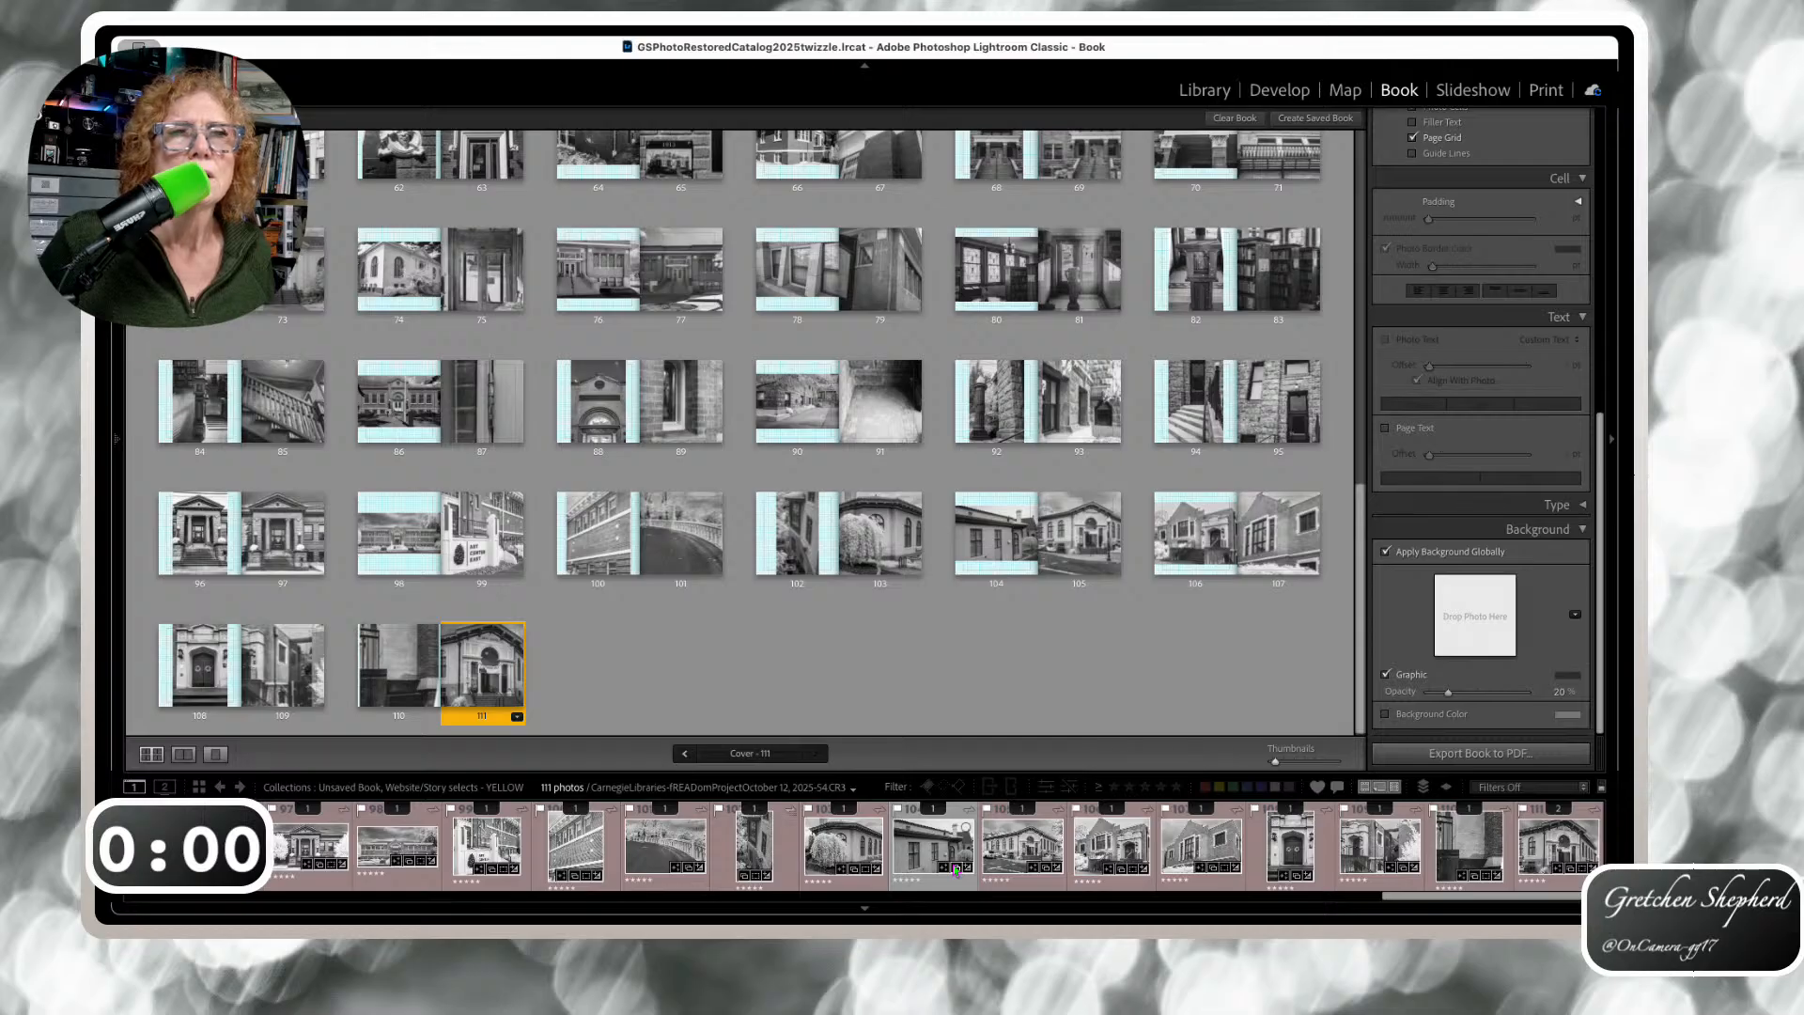
pyautogui.click(491, 671)
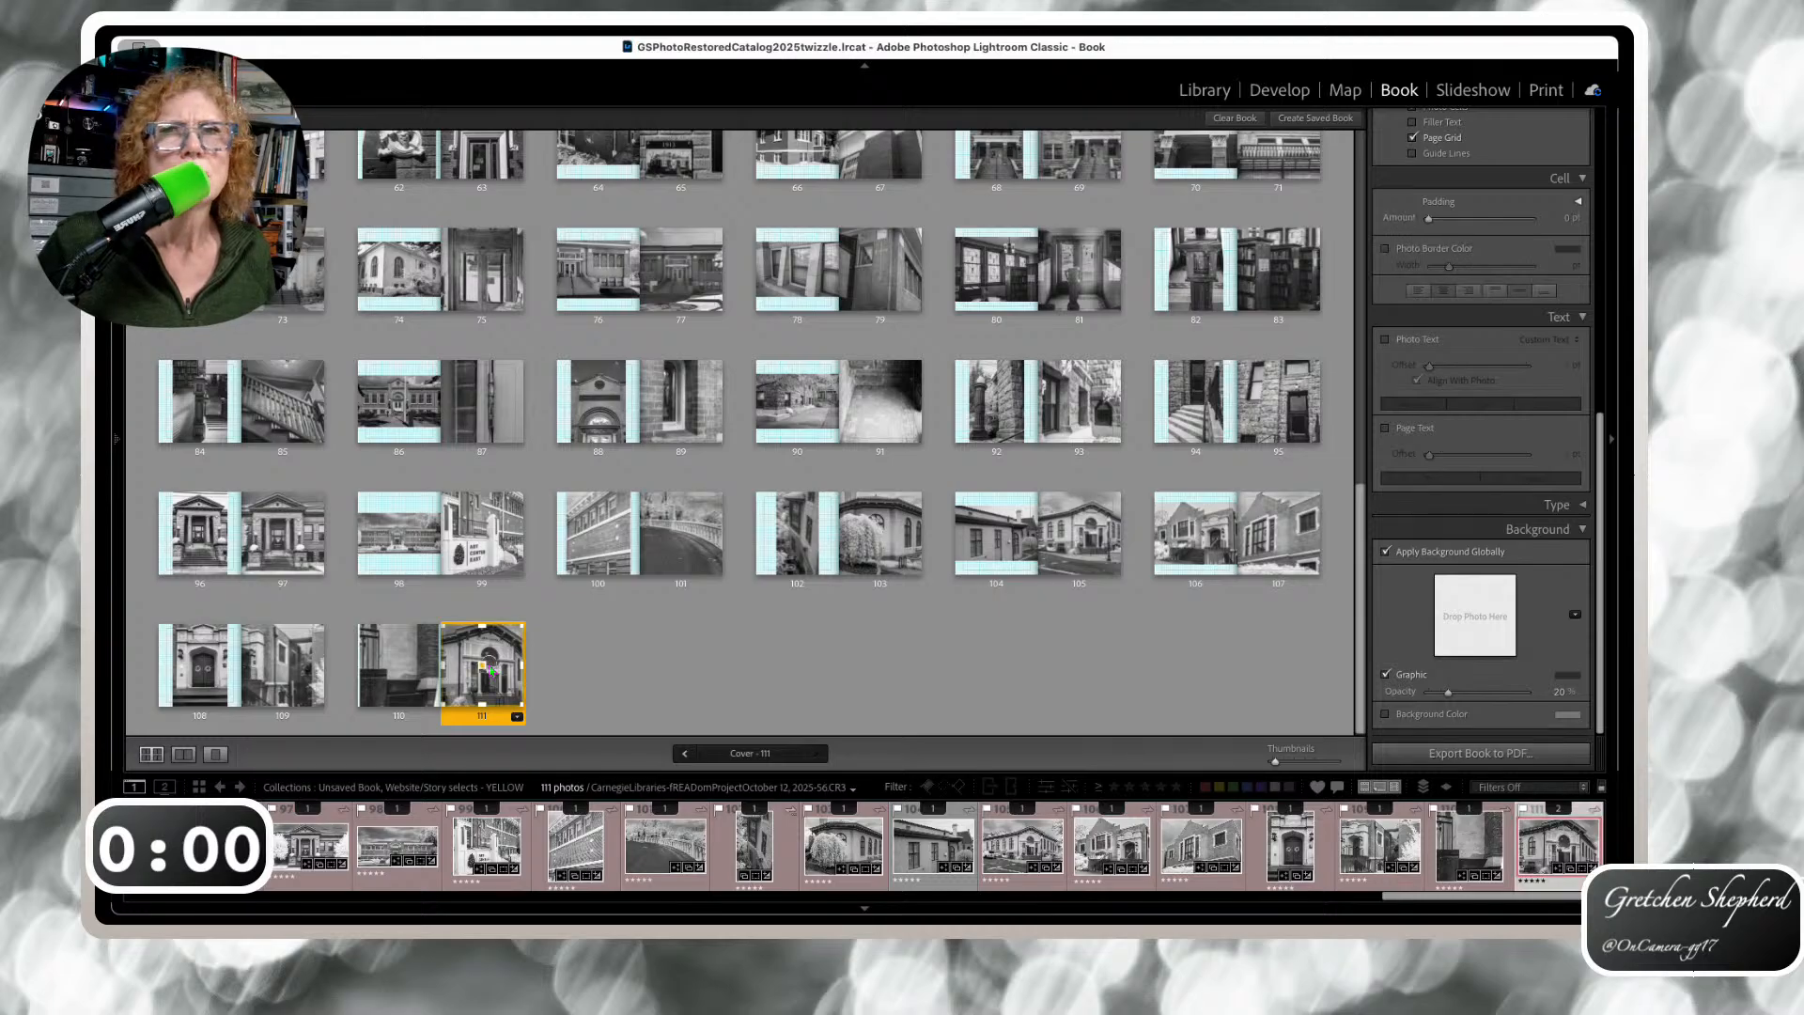
pyautogui.doubleClick(491, 671)
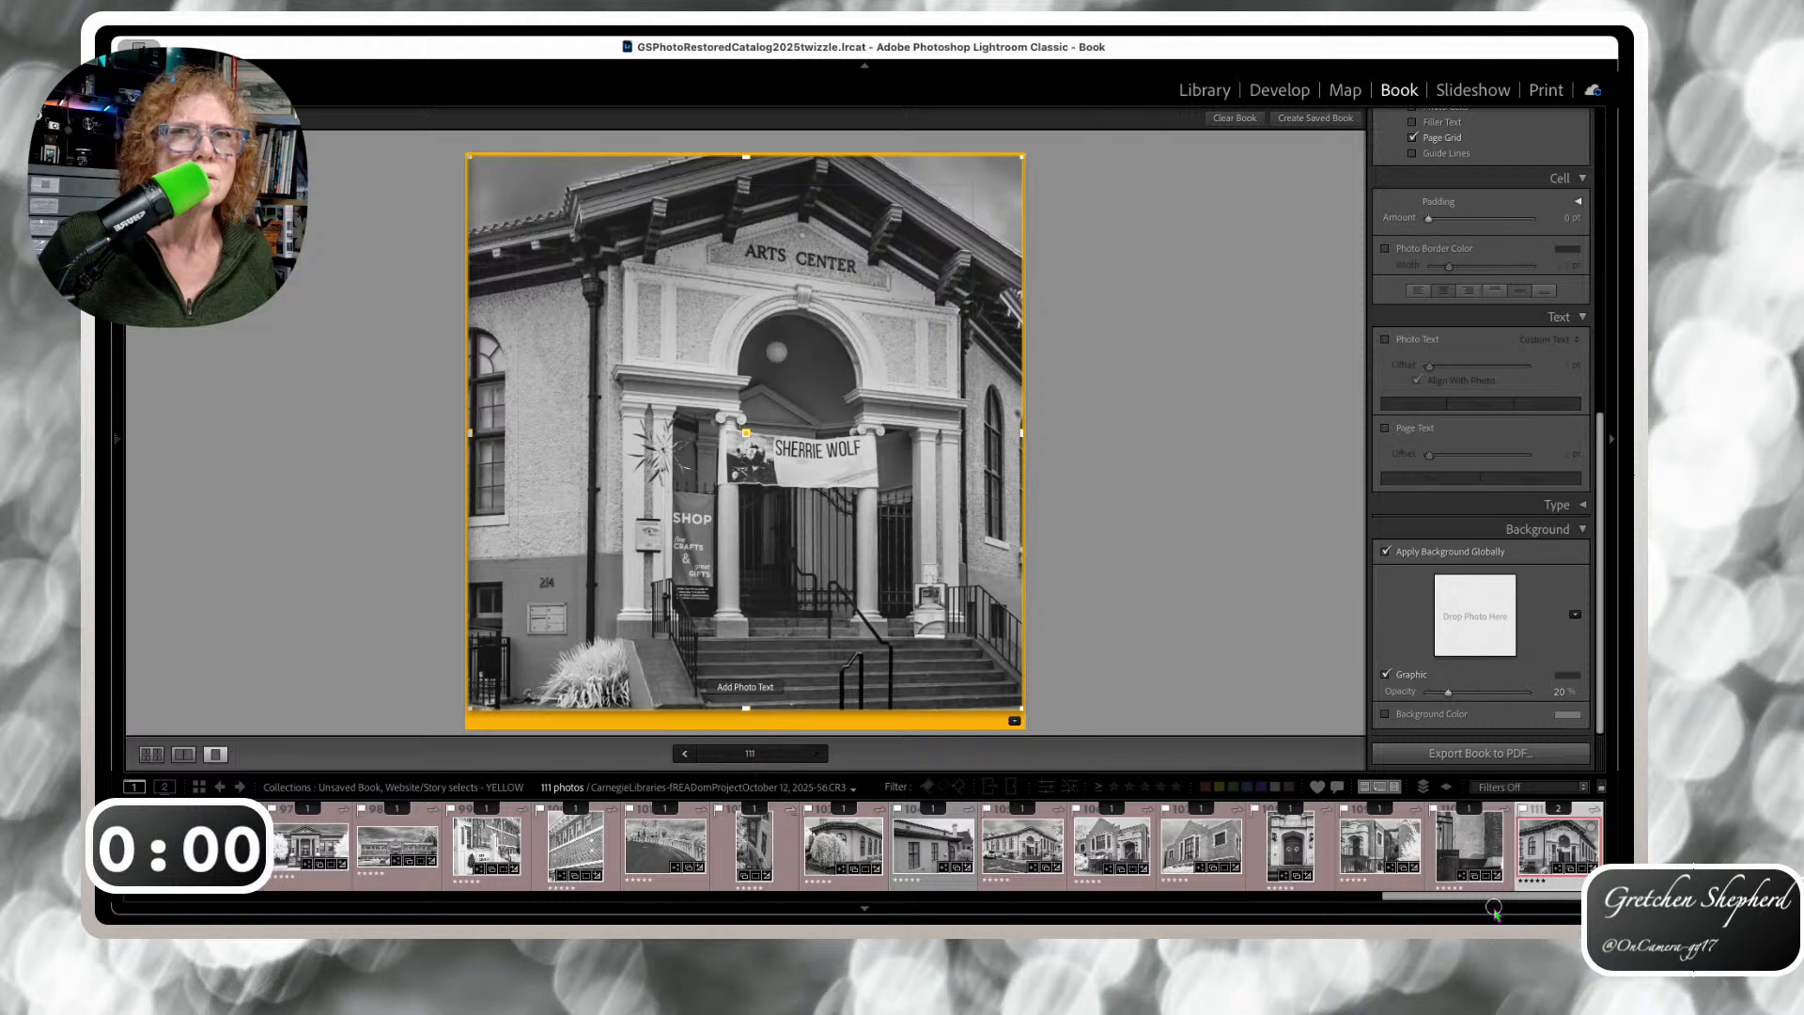
# Delete the Arts Center photo from page 111, leaving it empty, and return to Multi-Page View
pyautogui.press('Delete')
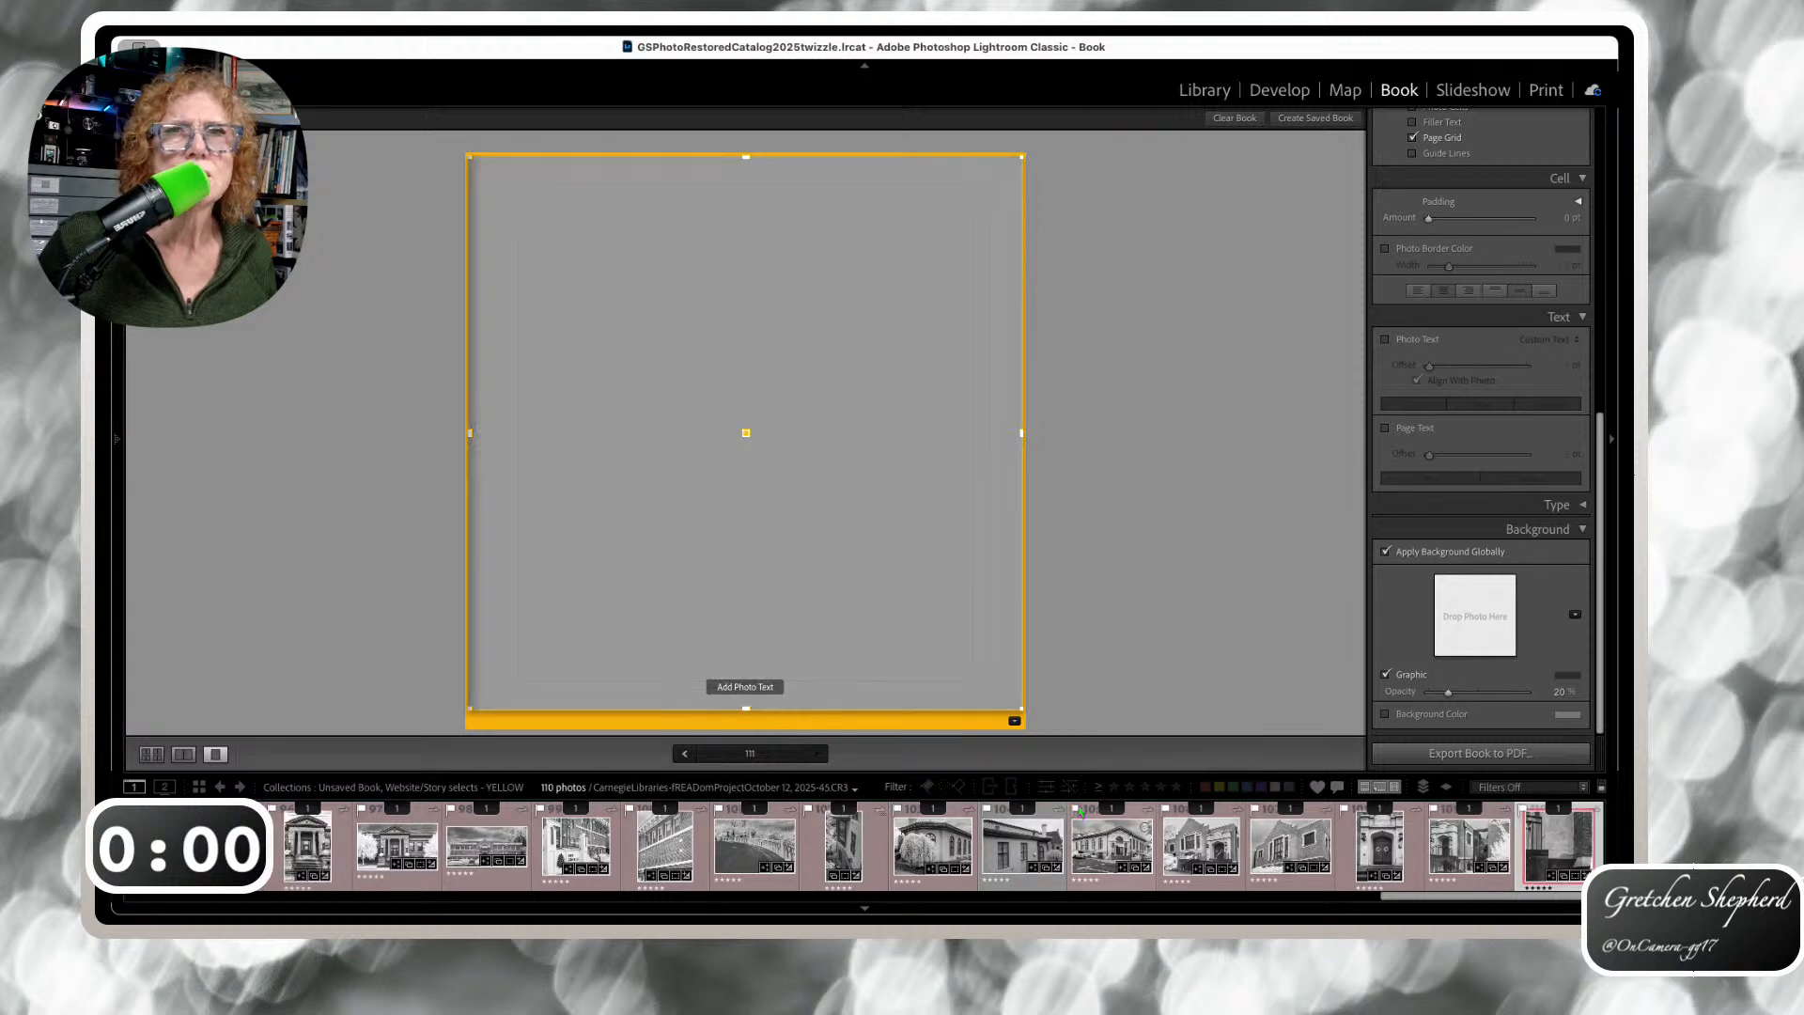
pyautogui.scroll(5, 1024, 841)
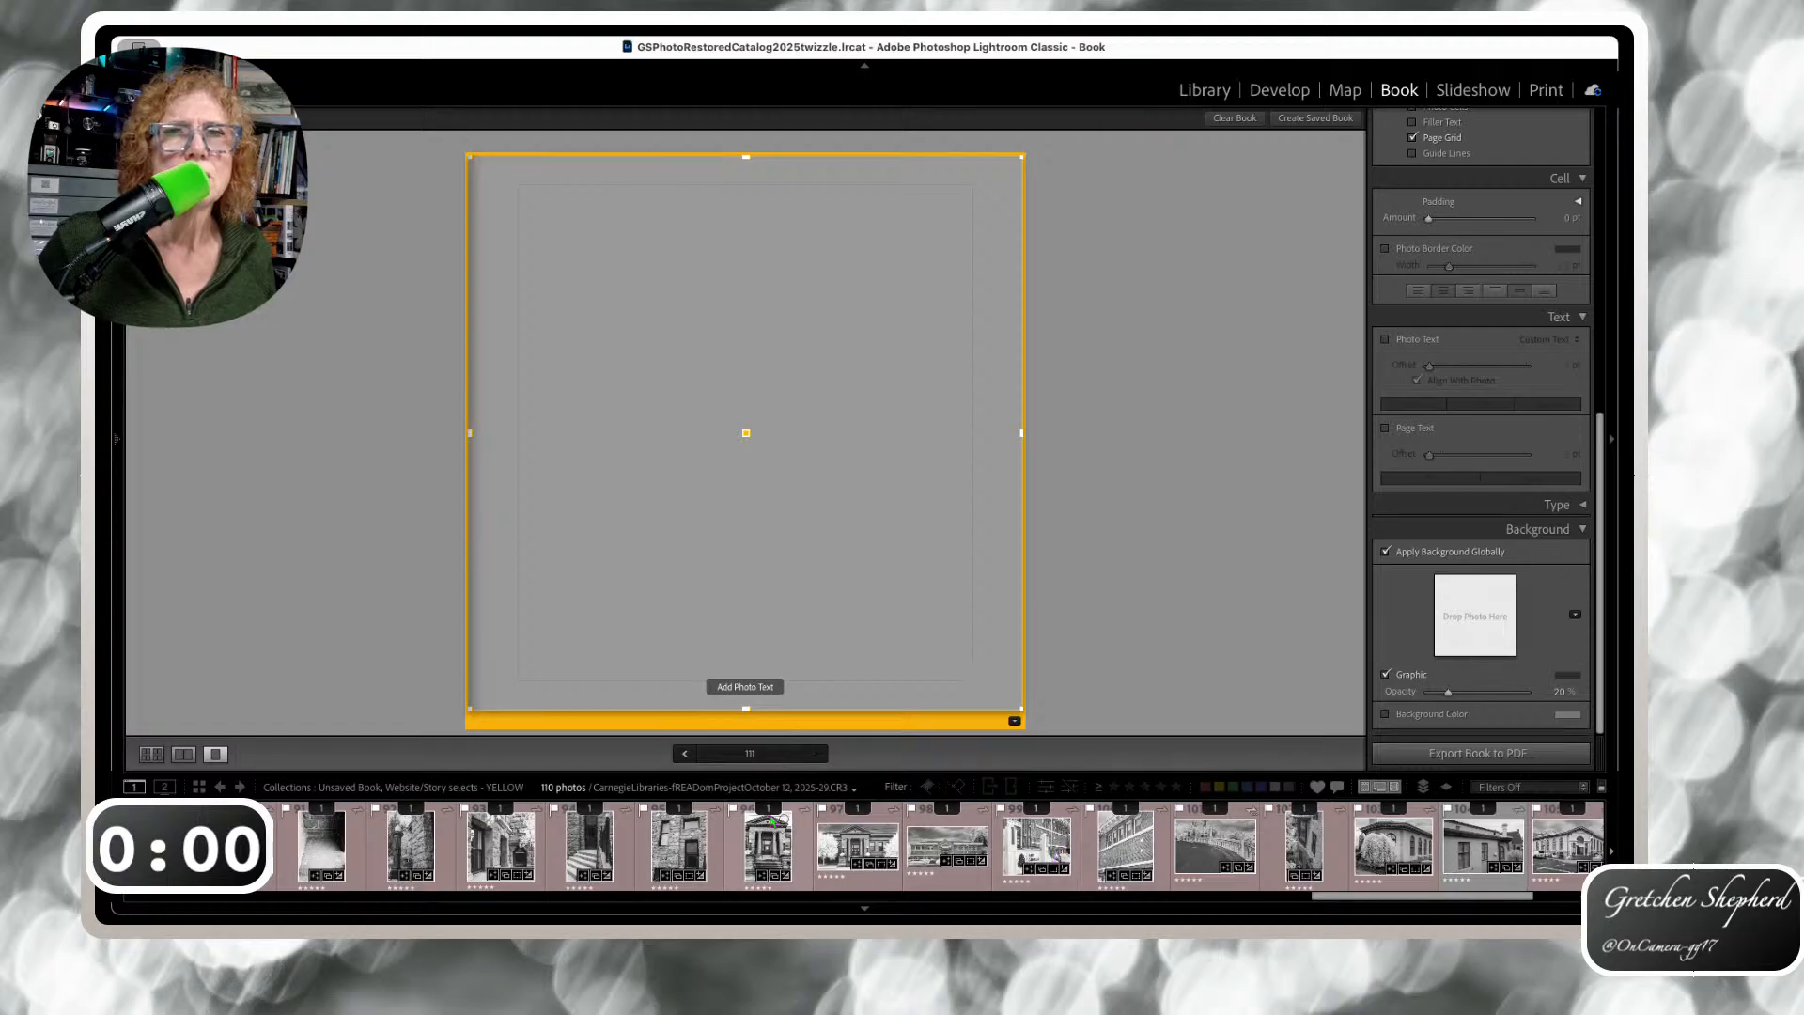
pyautogui.click(151, 753)
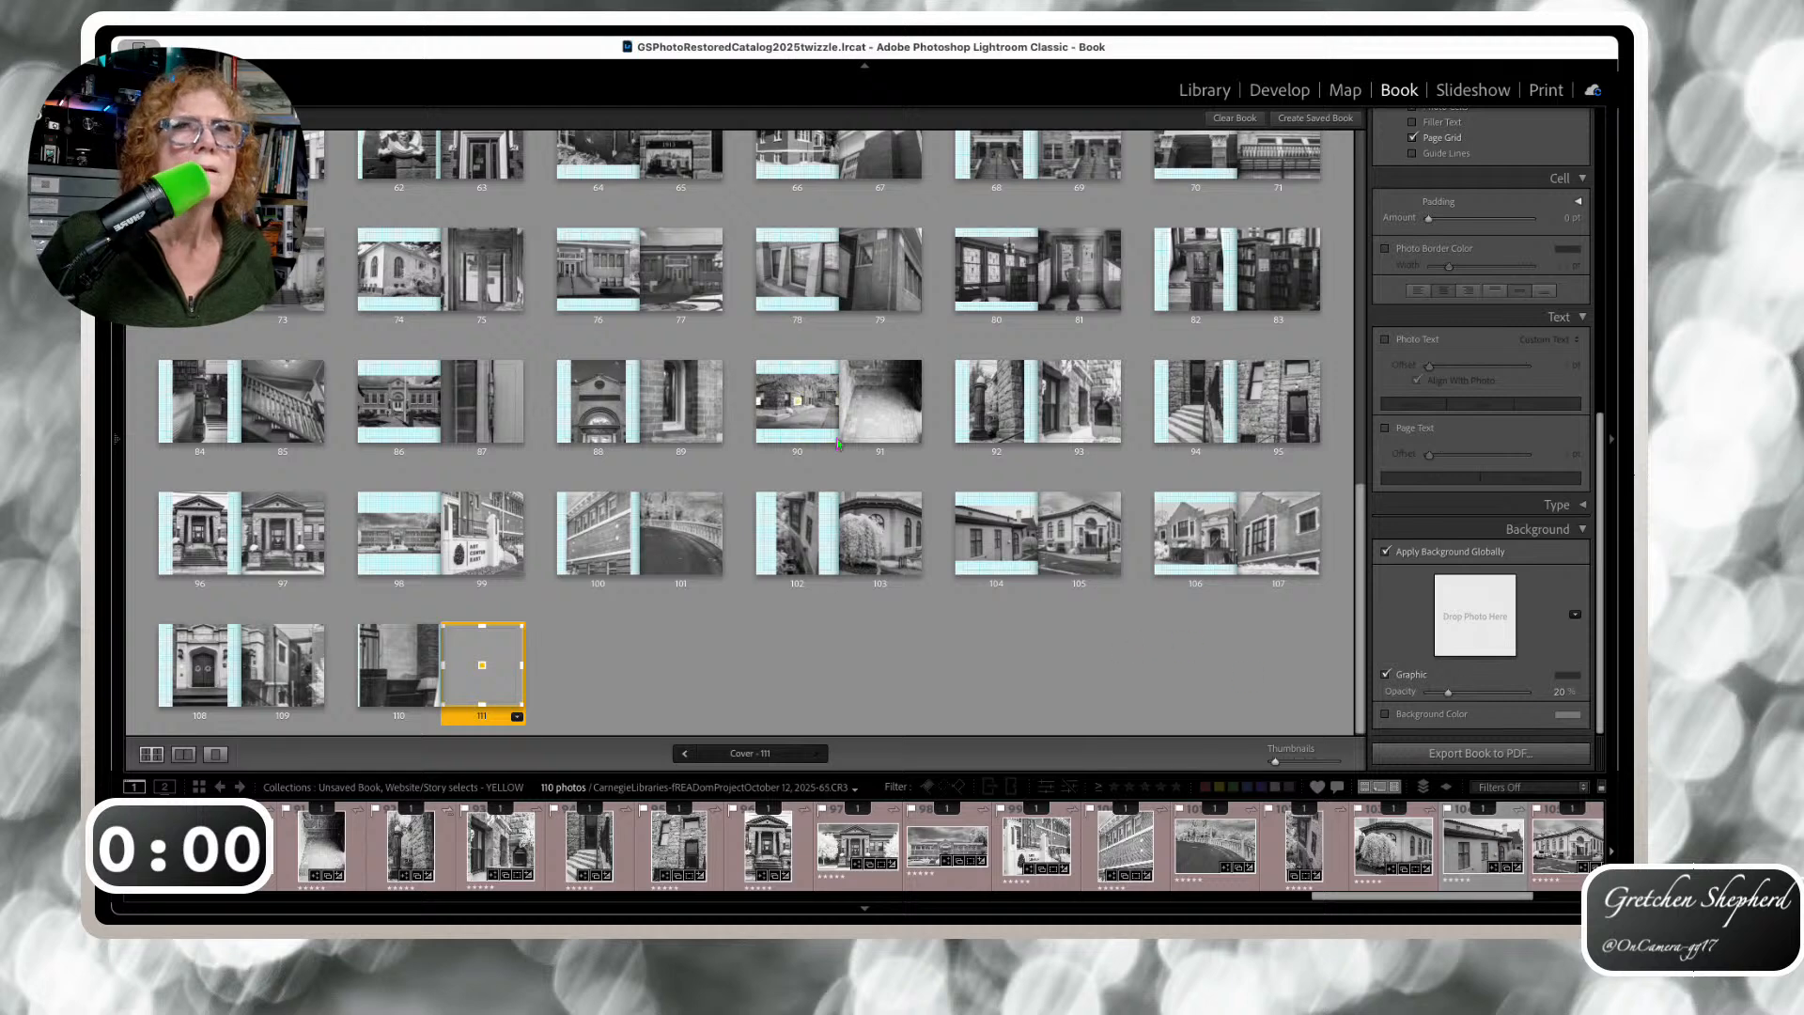
# Show page 104 alone, zoom the stucco building photo to fill, and reposition it on the arched window
pyautogui.click(1485, 857)
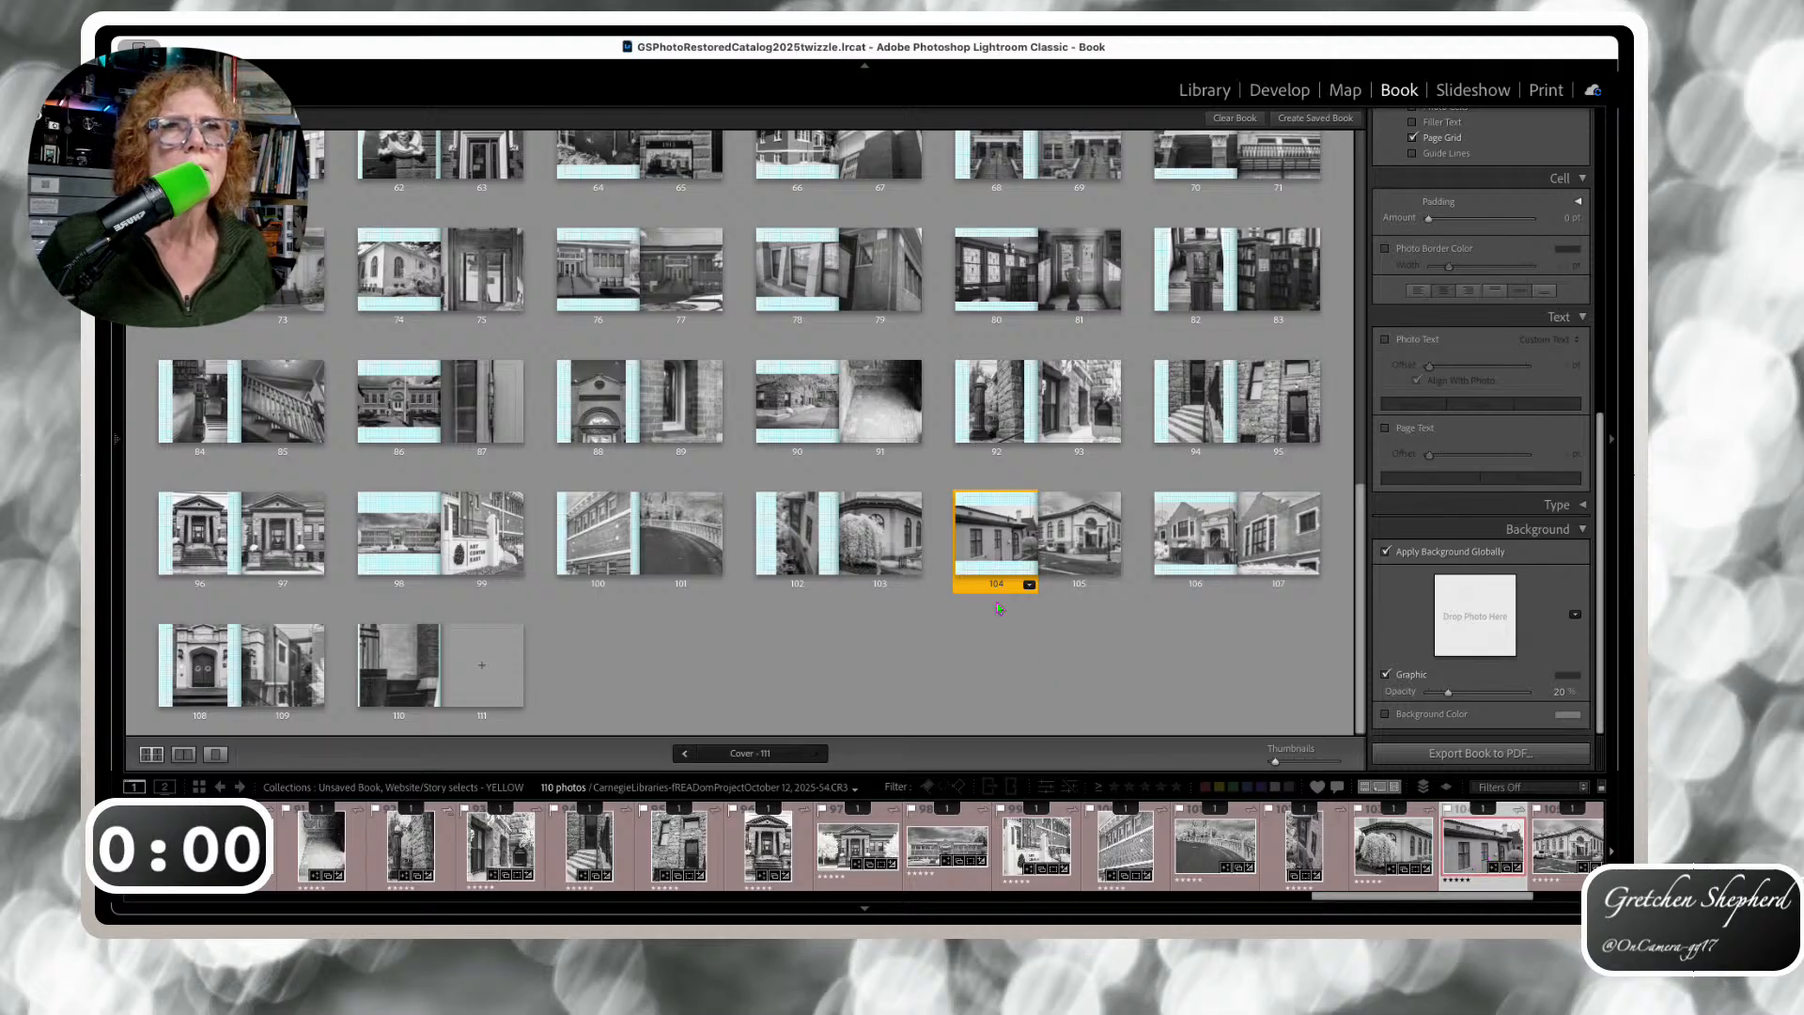
pyautogui.click(985, 569)
pyautogui.doubleClick(988, 570)
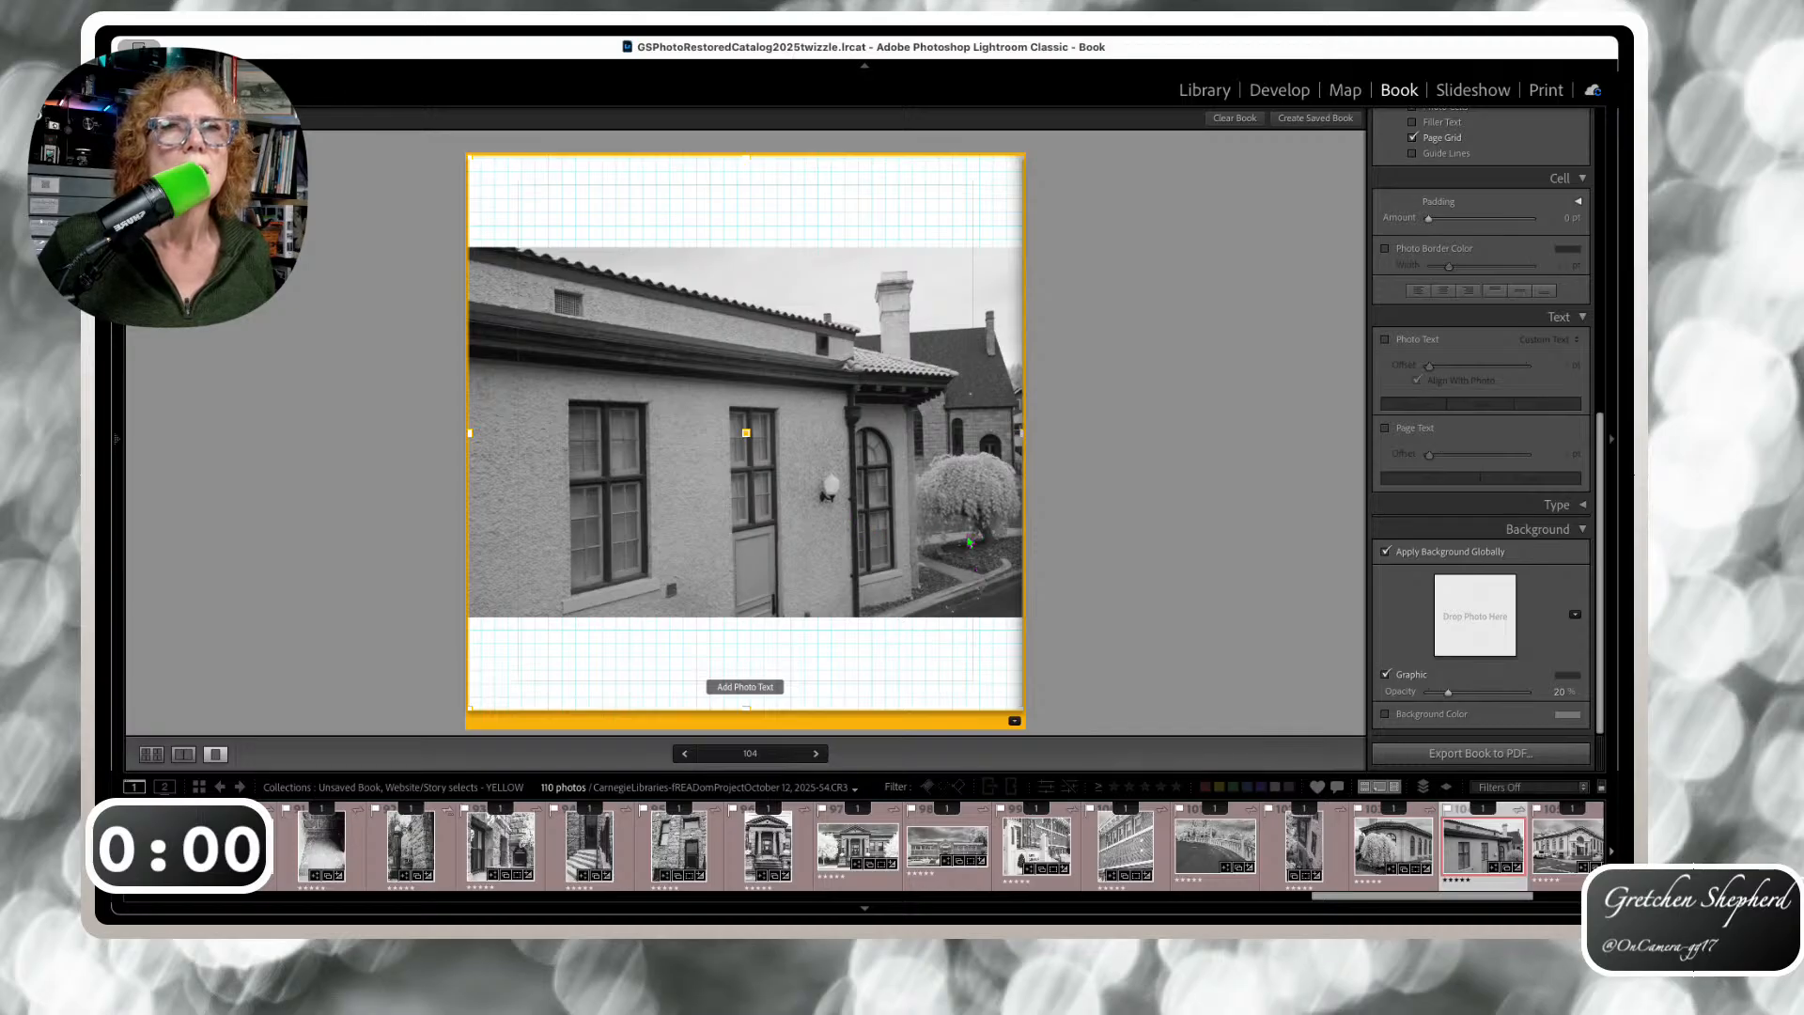
pyautogui.click(917, 535)
pyautogui.moveTo(855, 526); pyautogui.dragTo(849, 486)
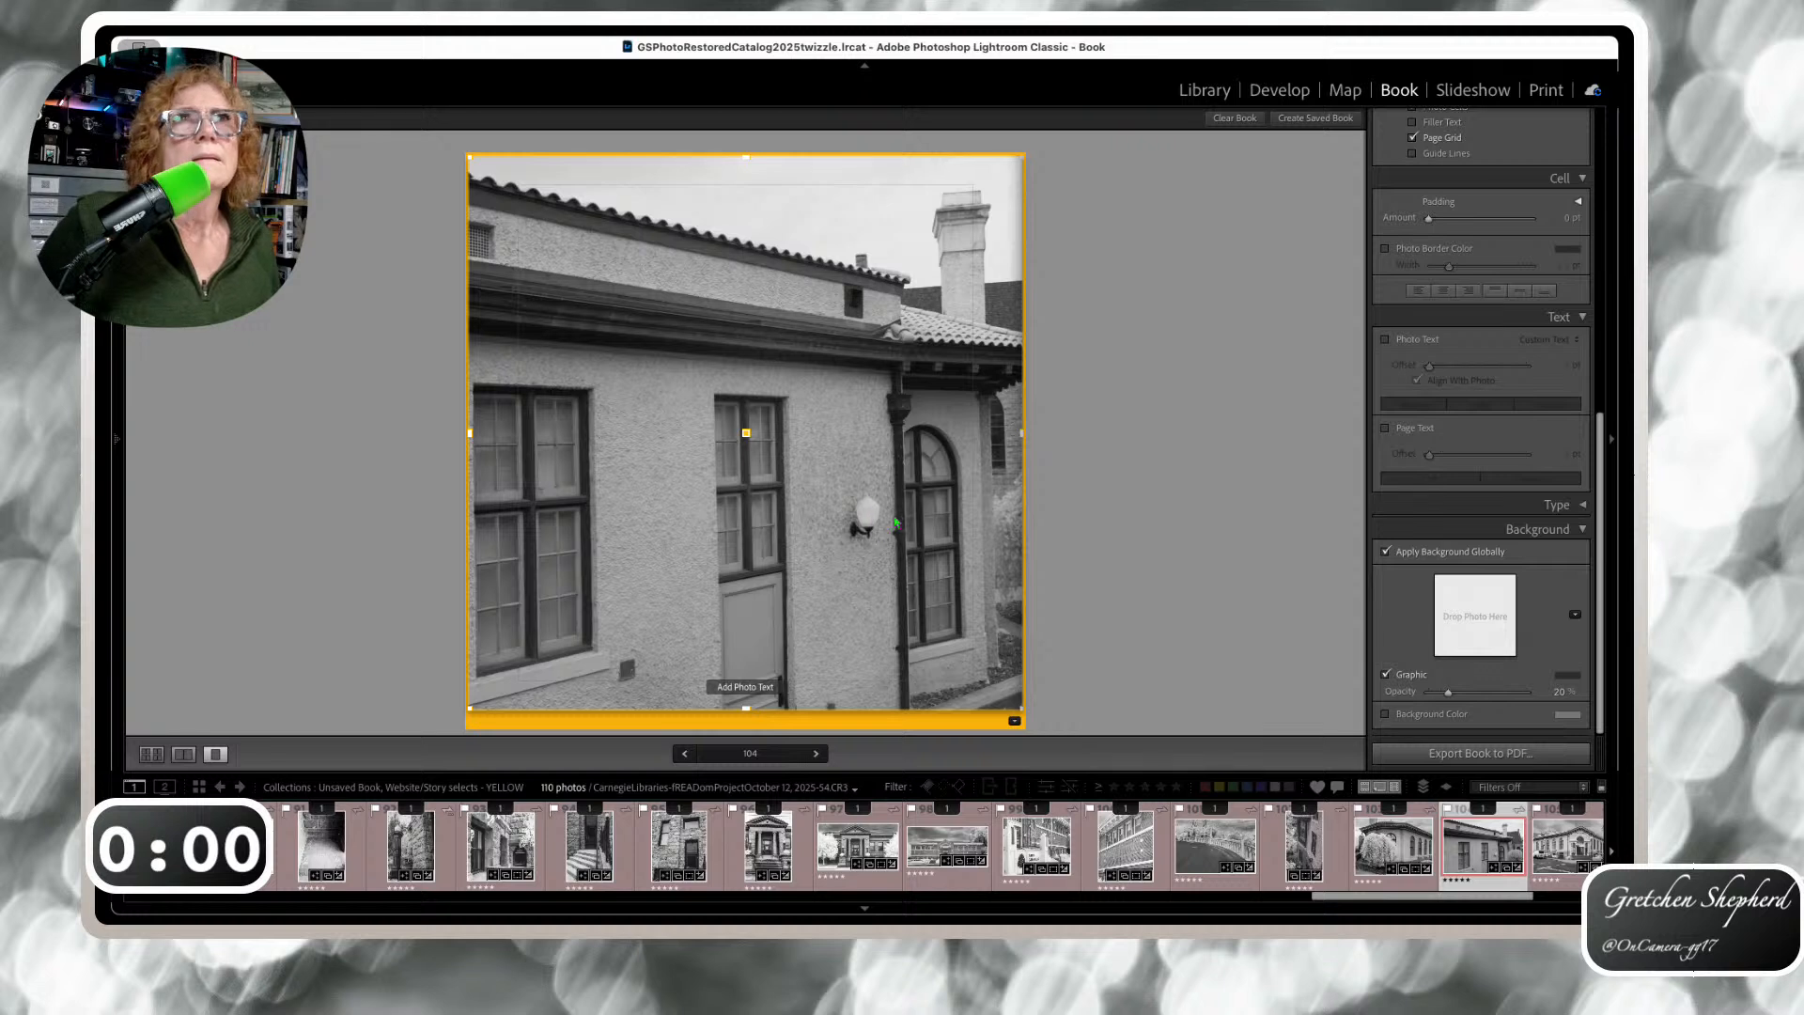
# In Develop, apply the B&W Punch preset, ease Blacks to about -27, and open Masking
pyautogui.click(1280, 90)
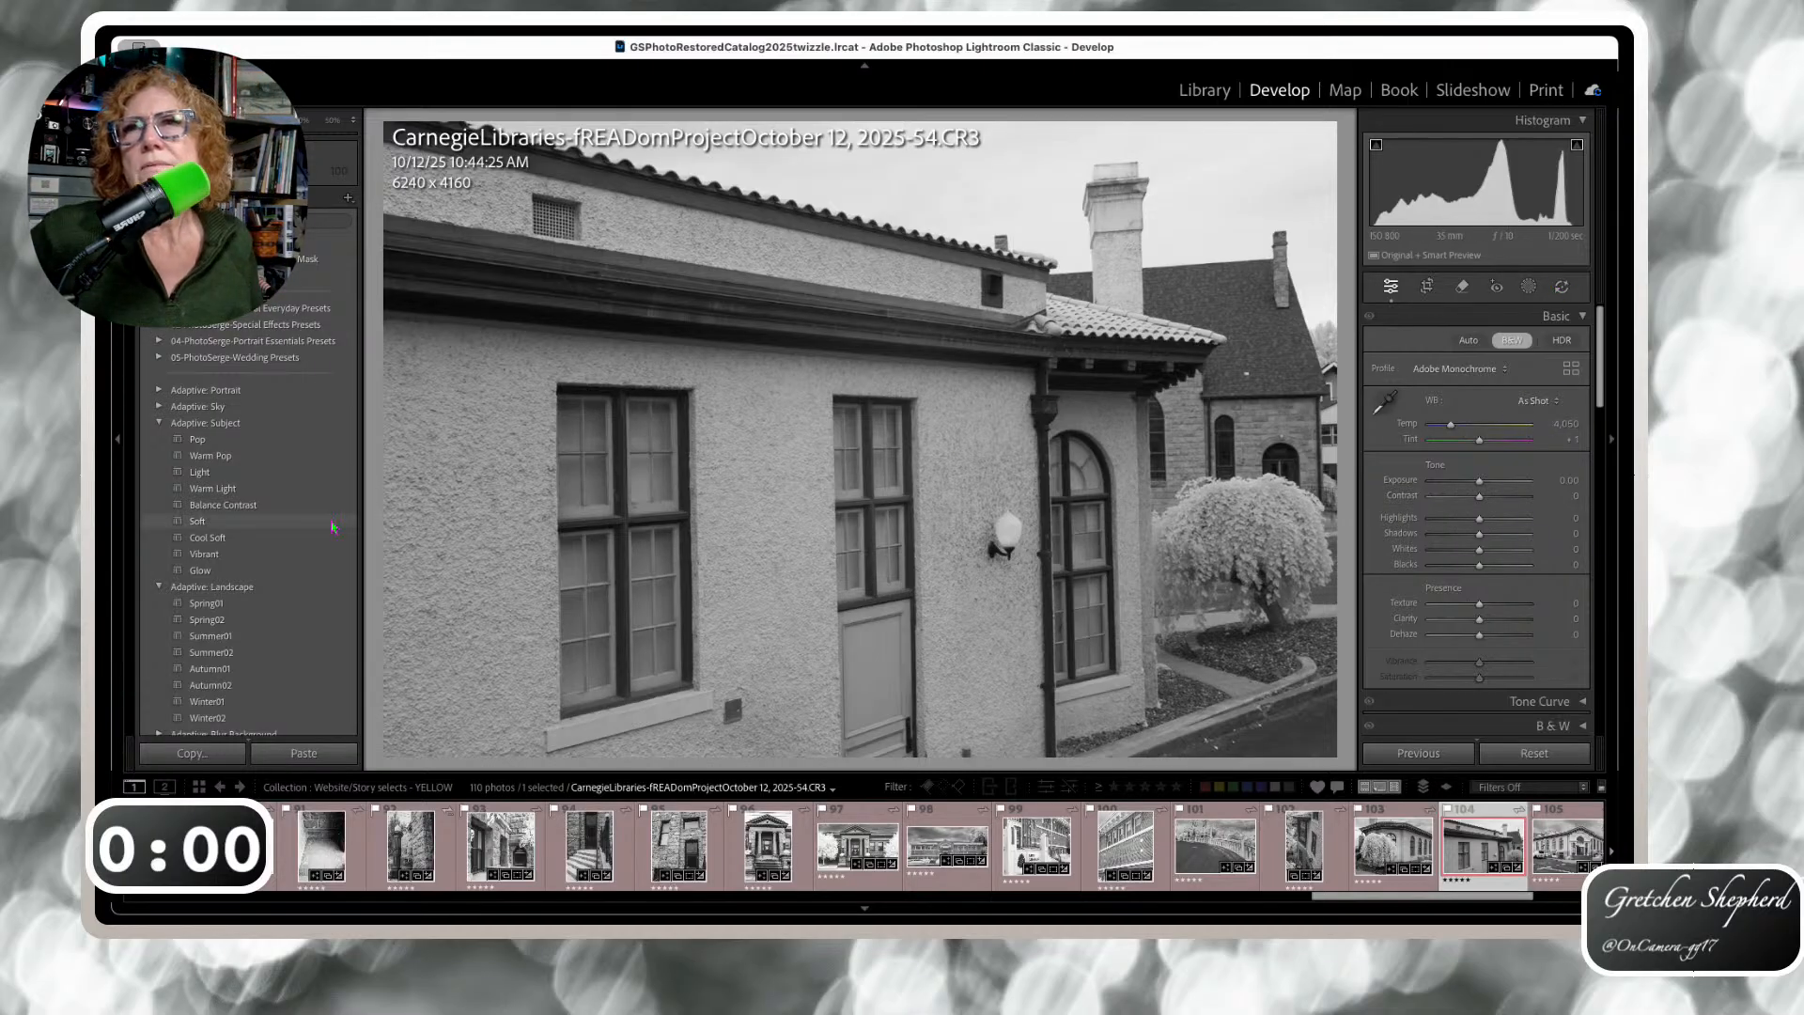
pyautogui.scroll(-5, 291, 540)
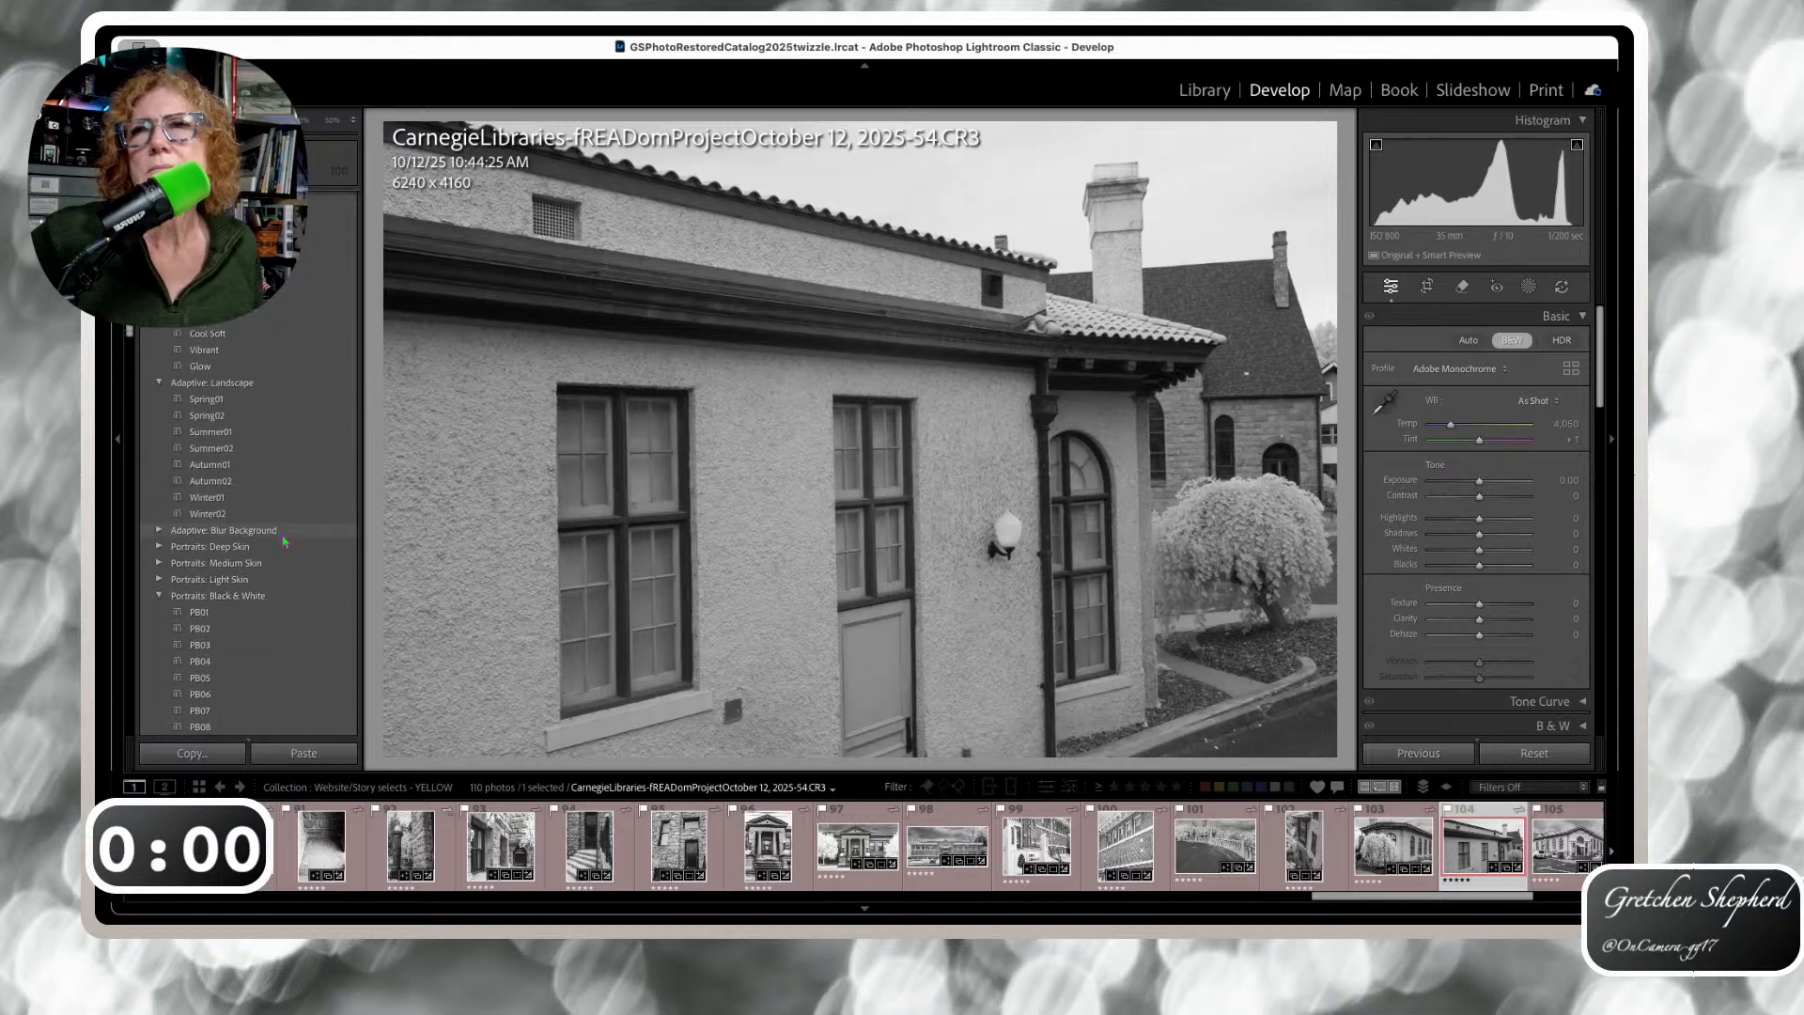
pyautogui.scroll(-10, 285, 542)
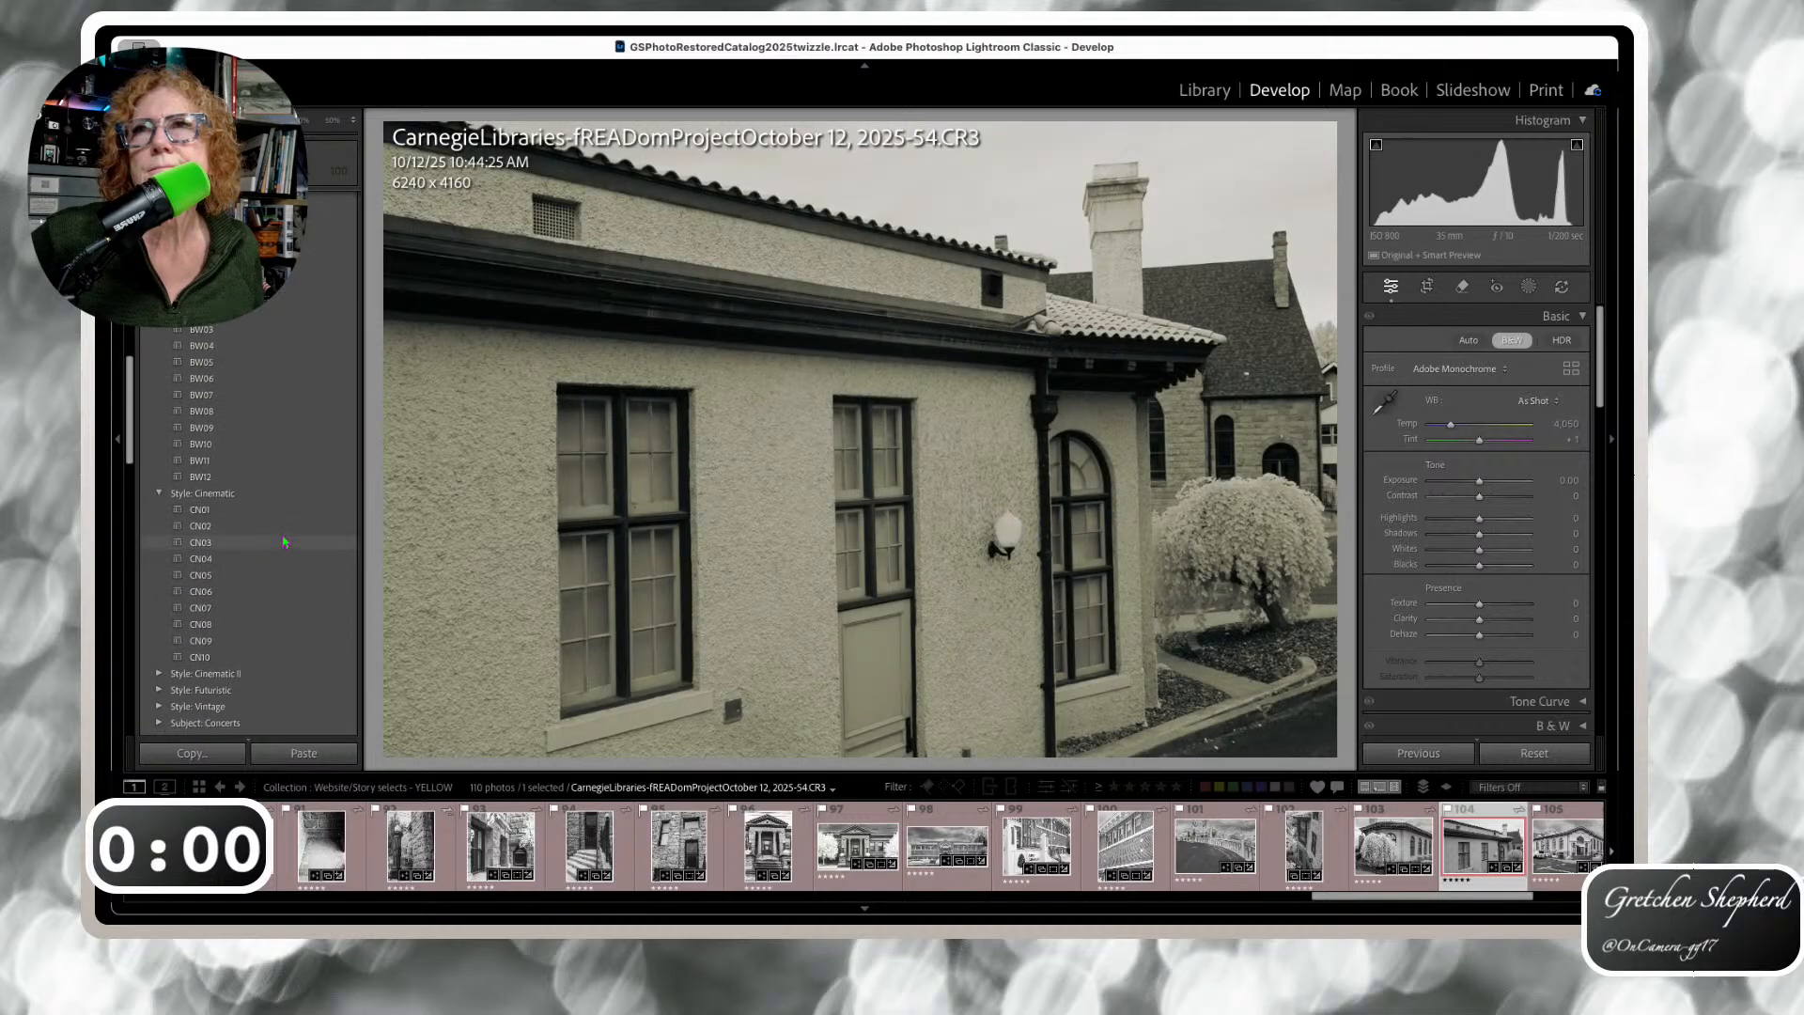
pyautogui.scroll(-6, 284, 542)
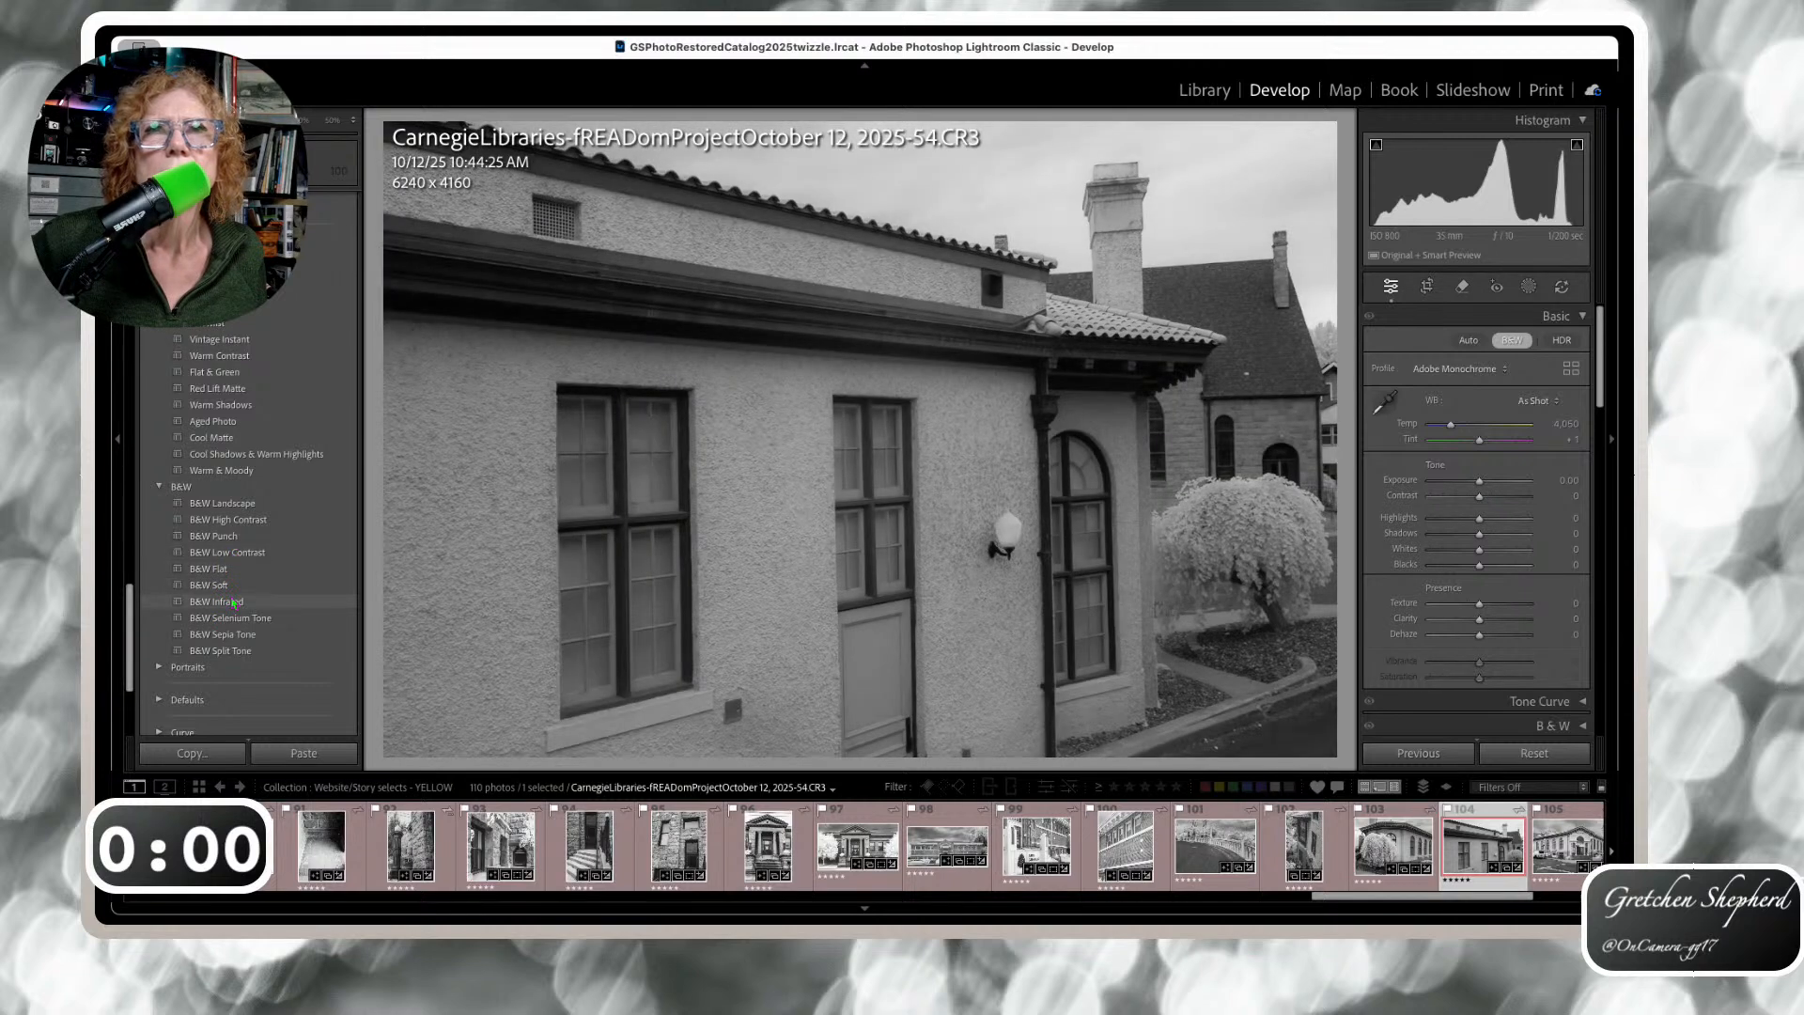
pyautogui.click(229, 536)
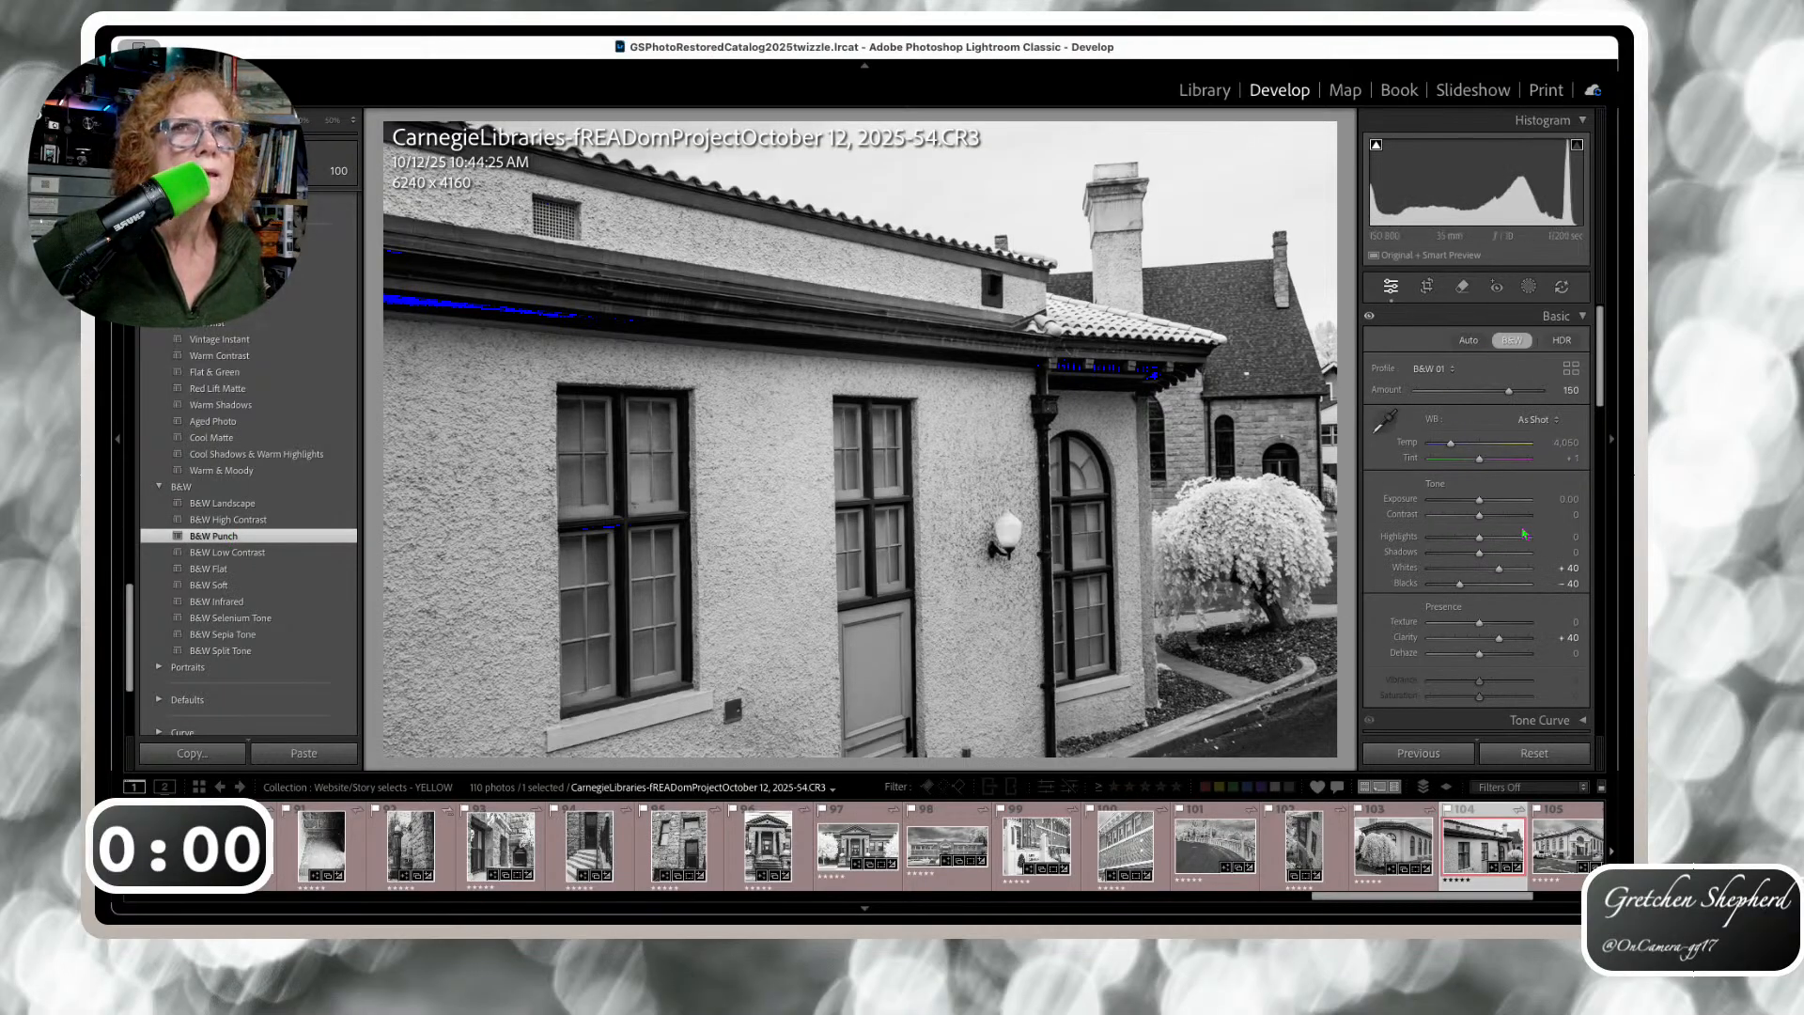
pyautogui.moveTo(1459, 588); pyautogui.dragTo(1466, 583)
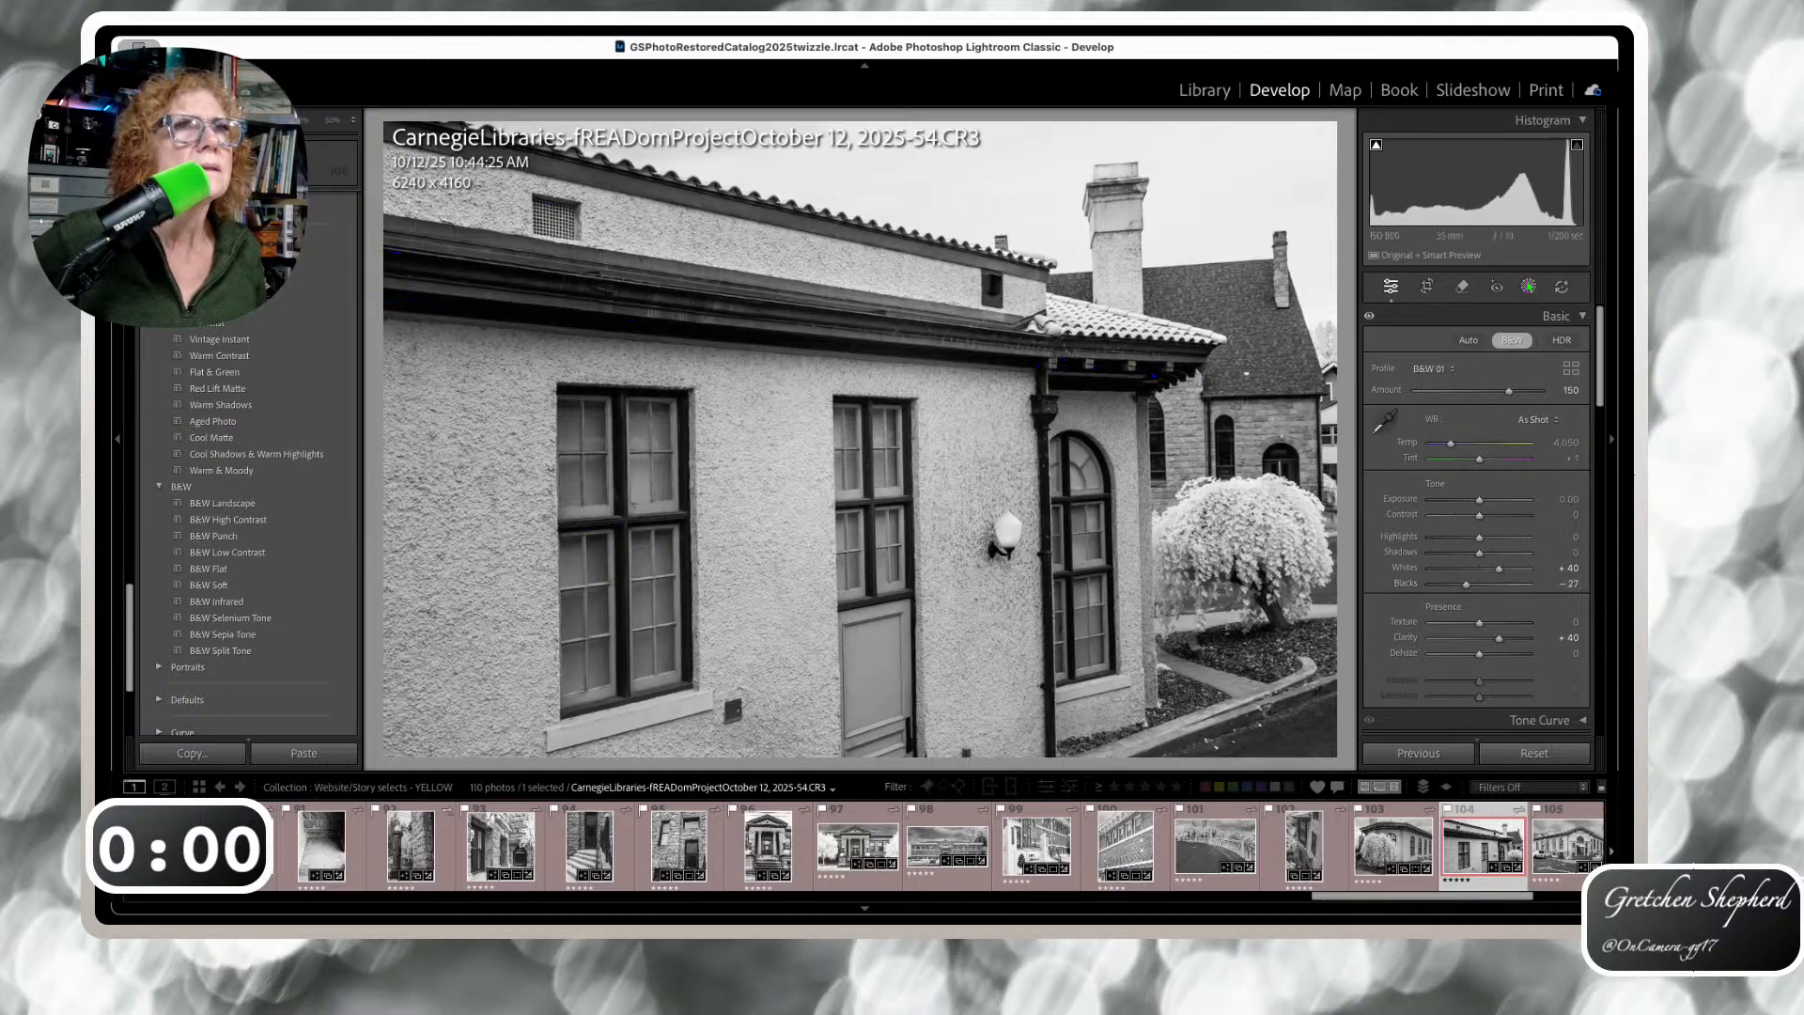
pyautogui.click(1529, 287)
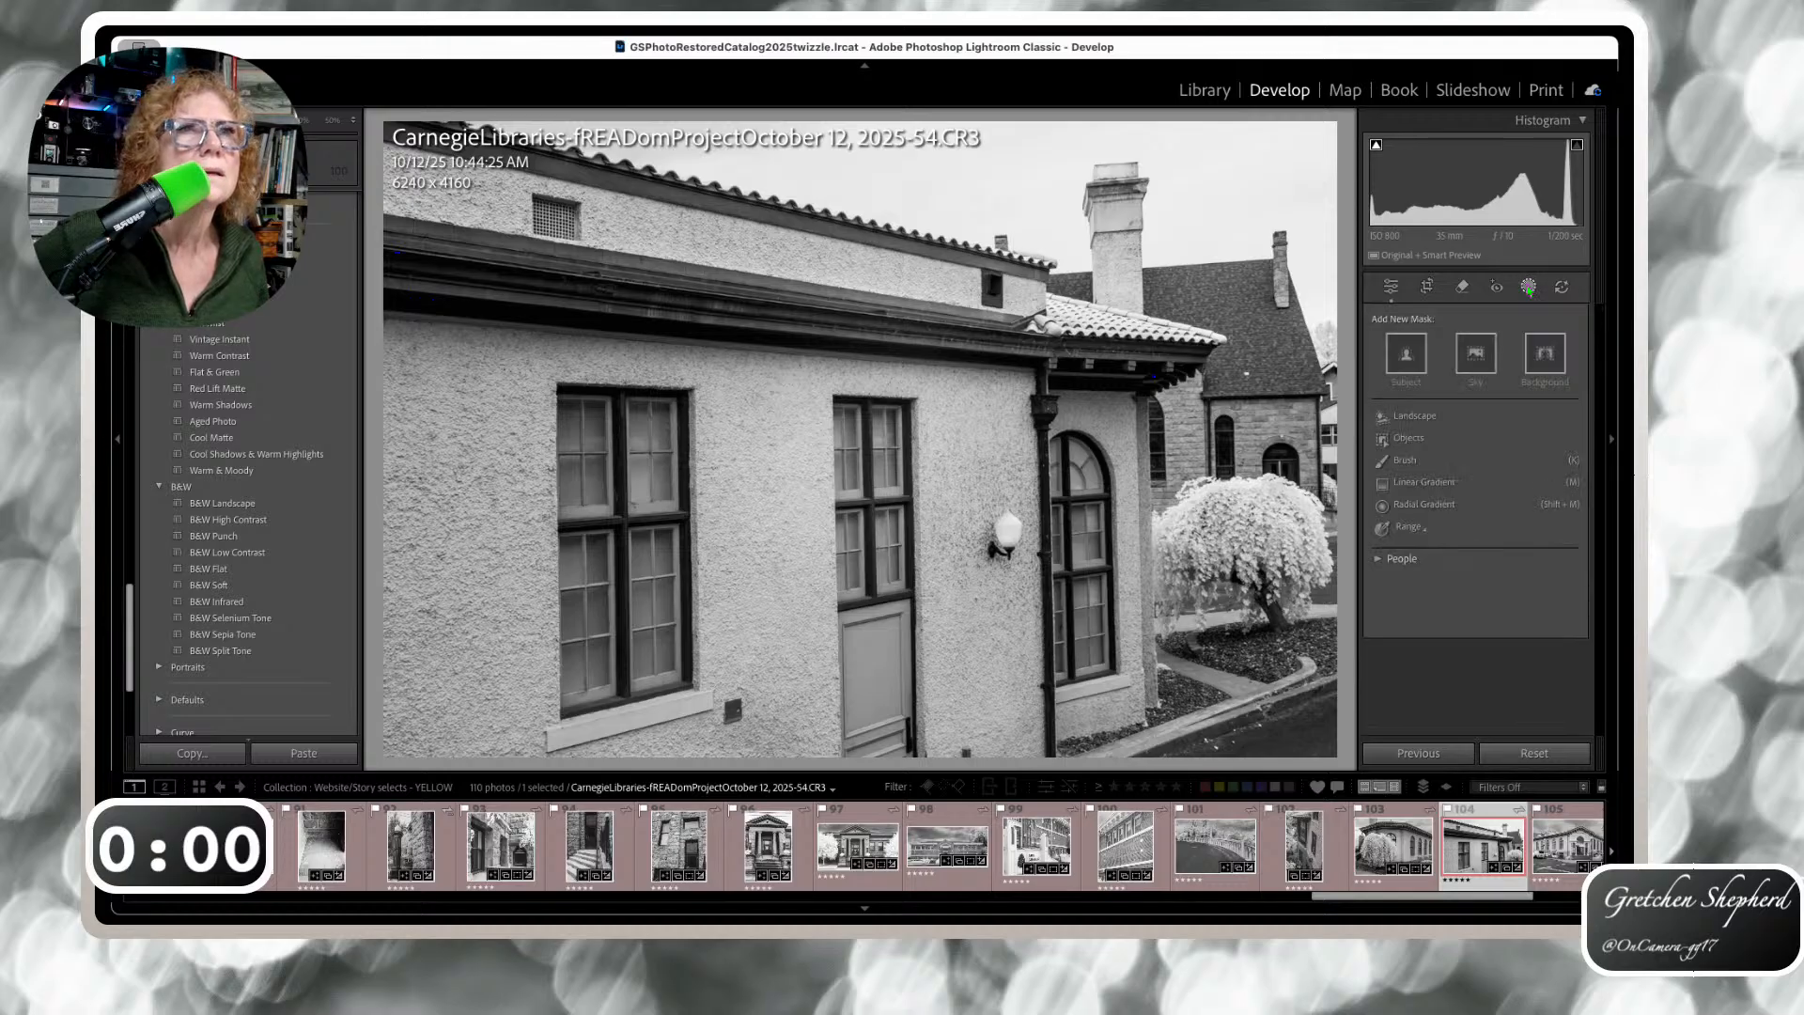
# Add Sky and Landscape (Architecture, Vegetation, Artificial Ground) masks, setting Exposure -1.54 and Shadows 8
pyautogui.click(1479, 349)
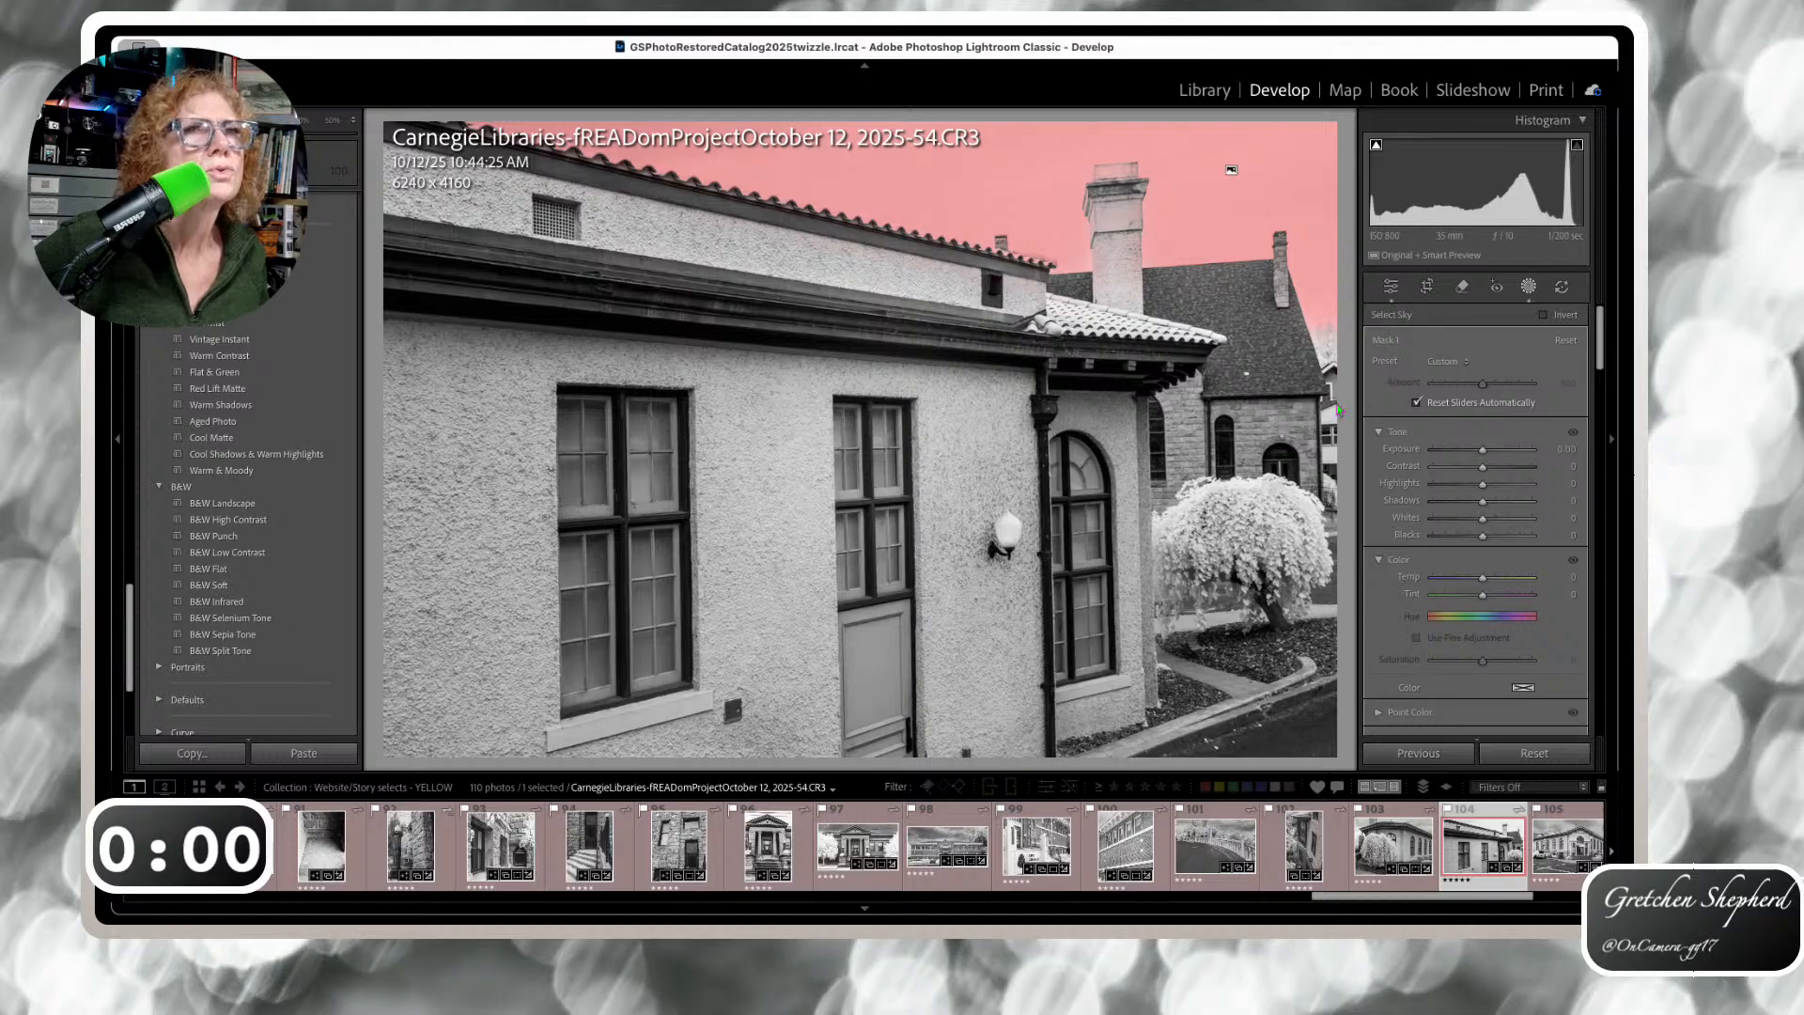
pyautogui.click(1333, 364)
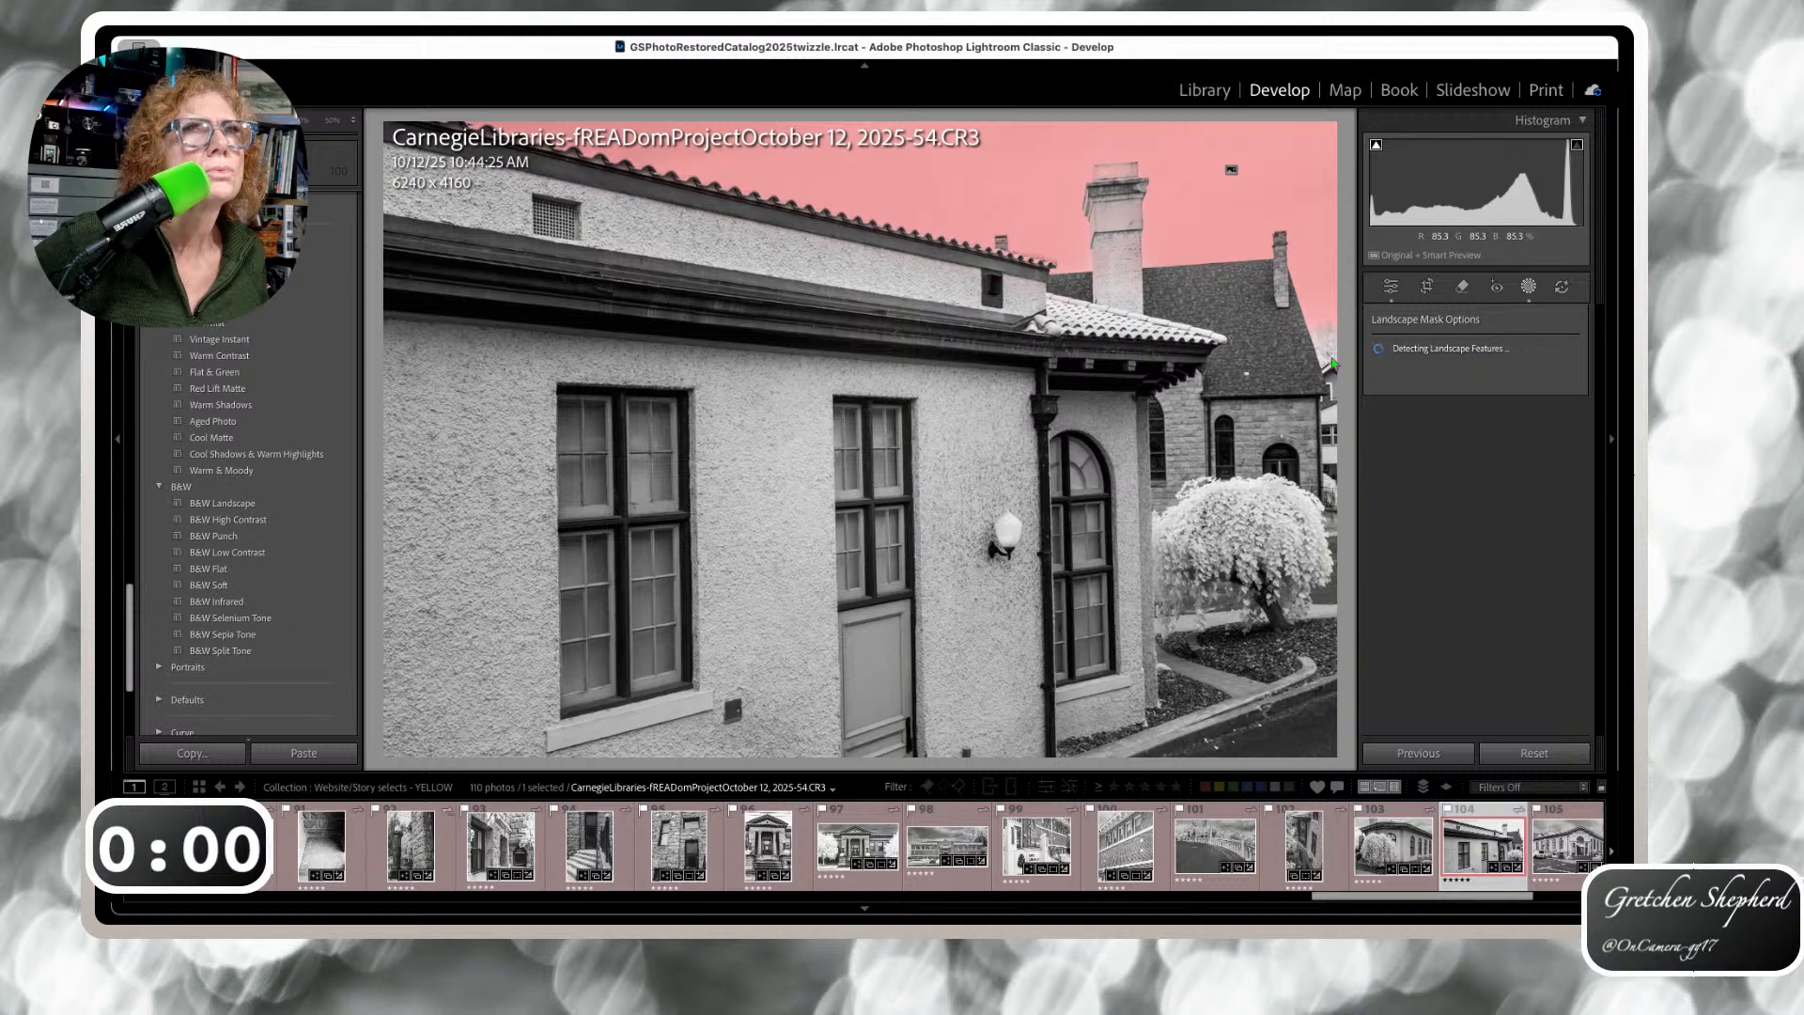
pyautogui.click(1377, 375)
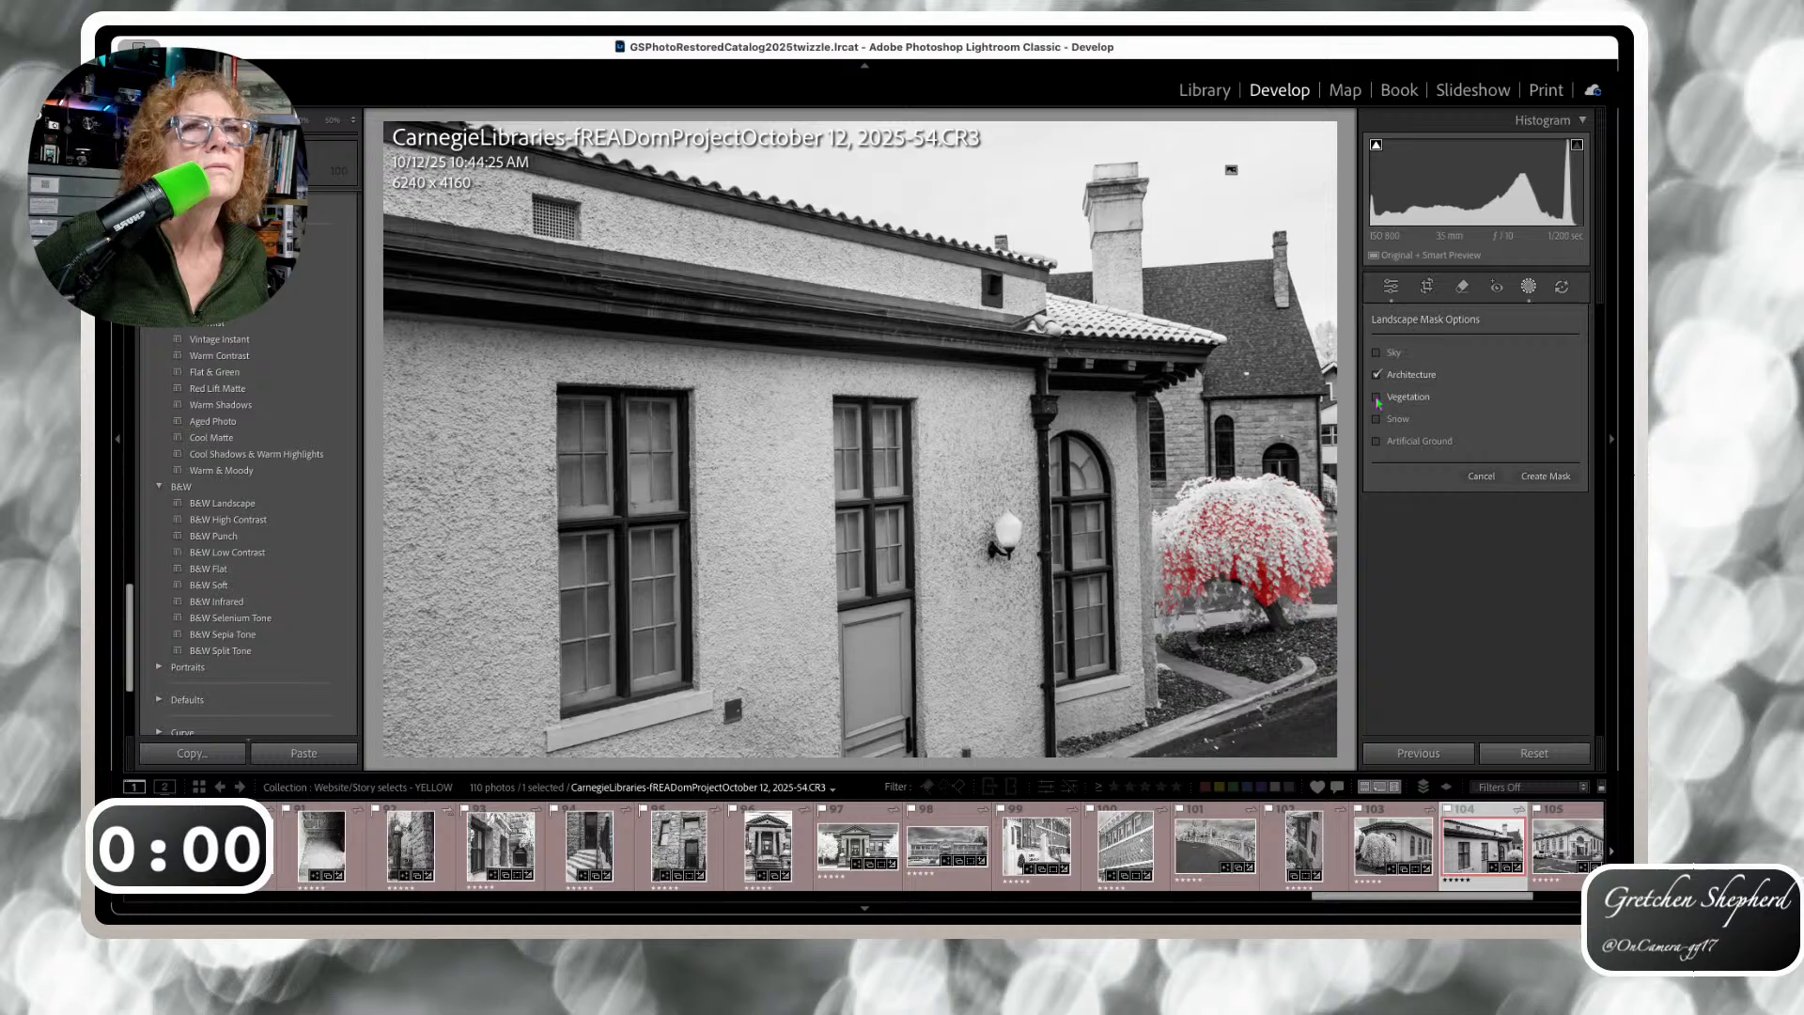
pyautogui.click(1377, 399)
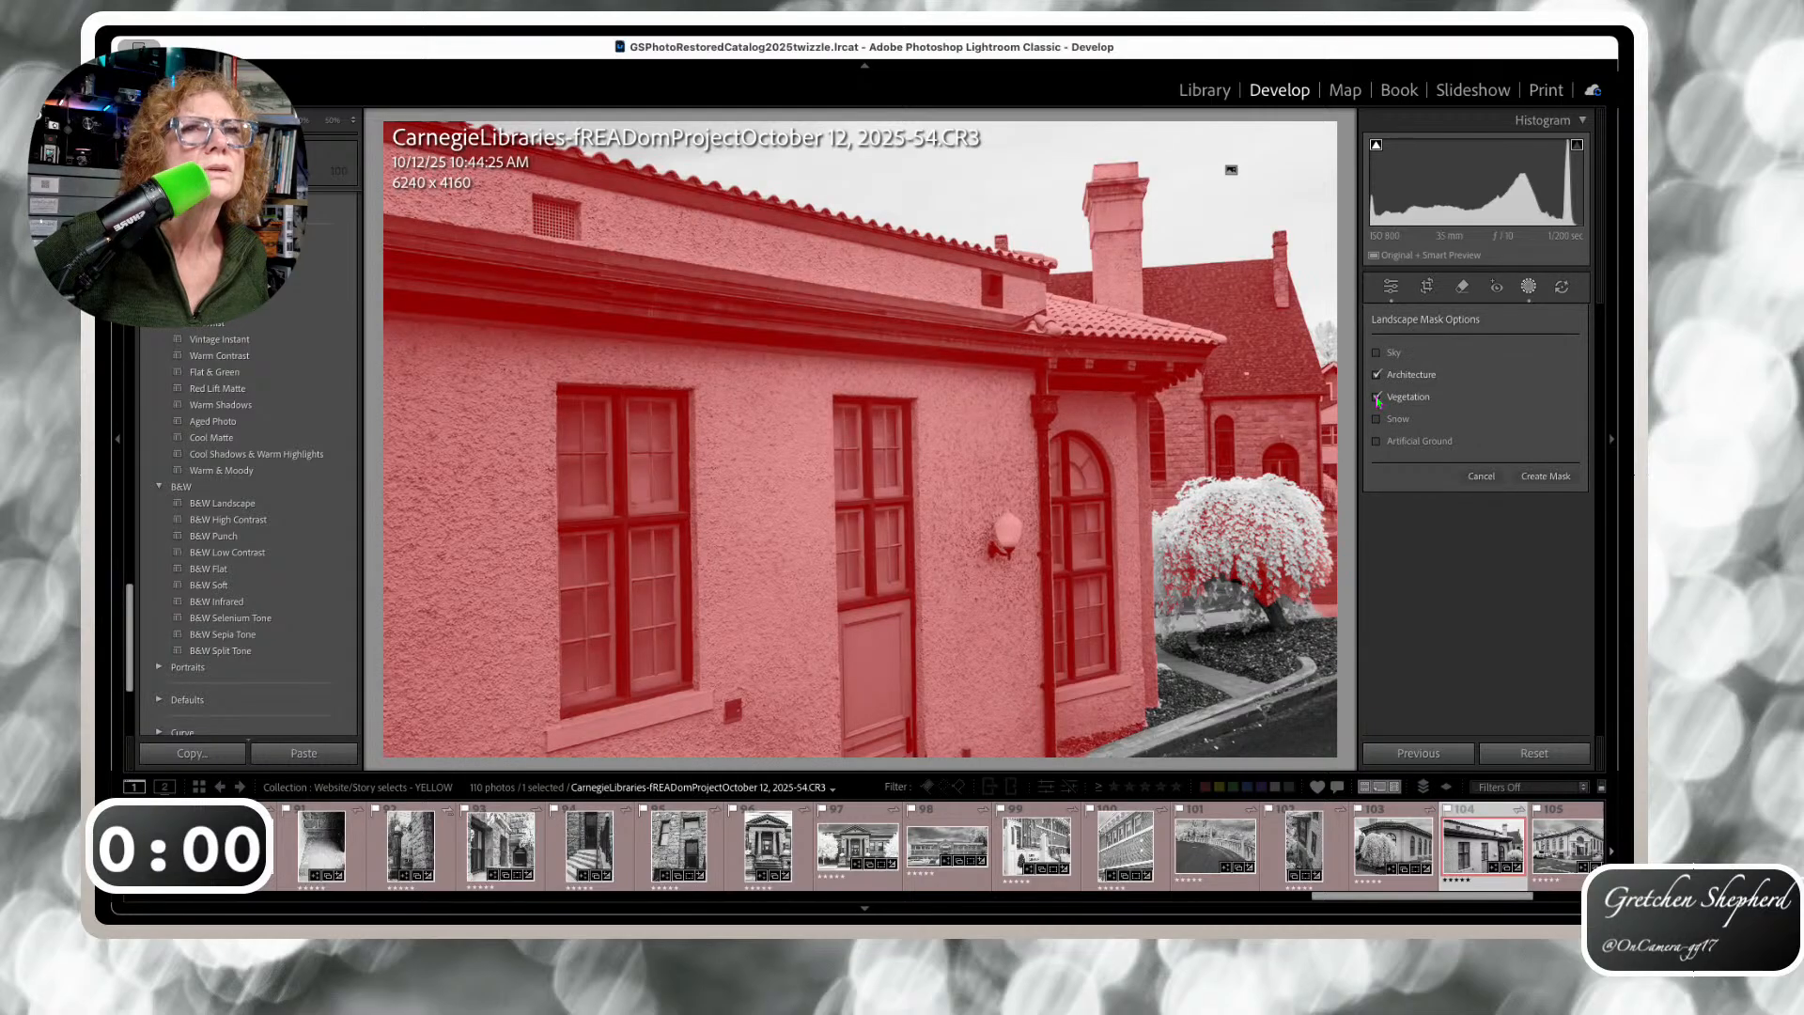
pyautogui.click(1377, 442)
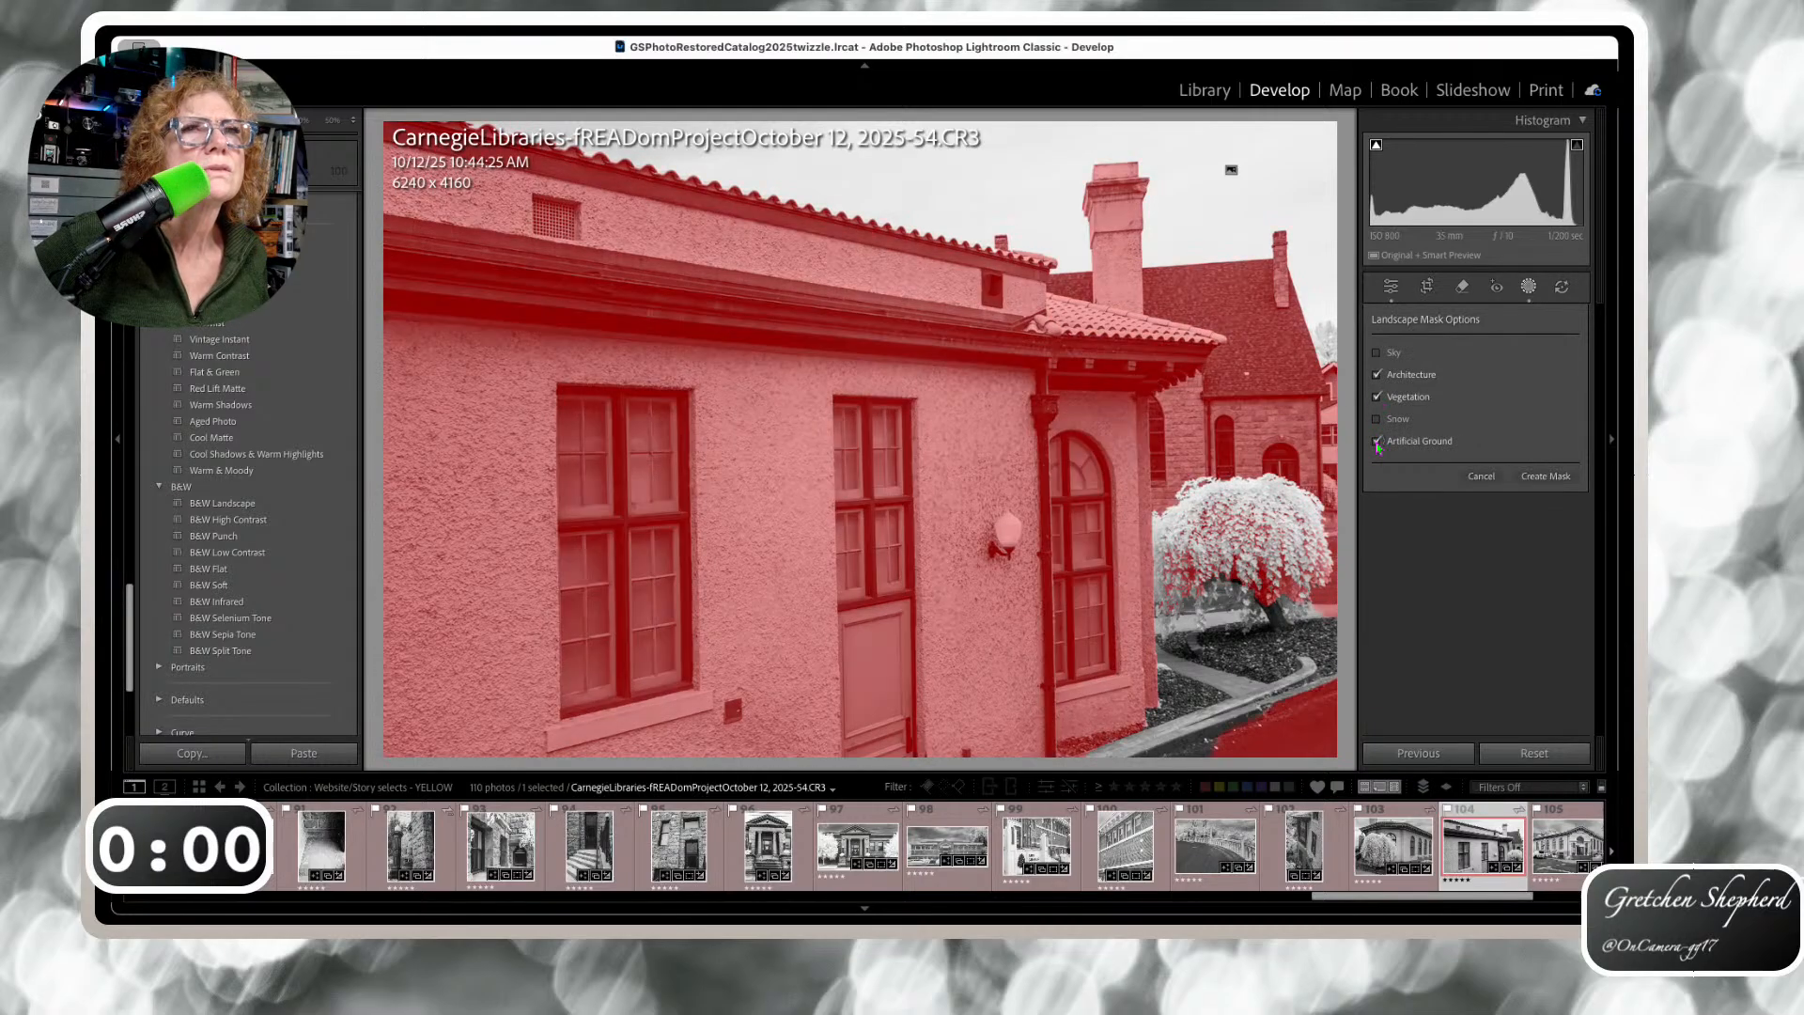
pyautogui.click(1546, 475)
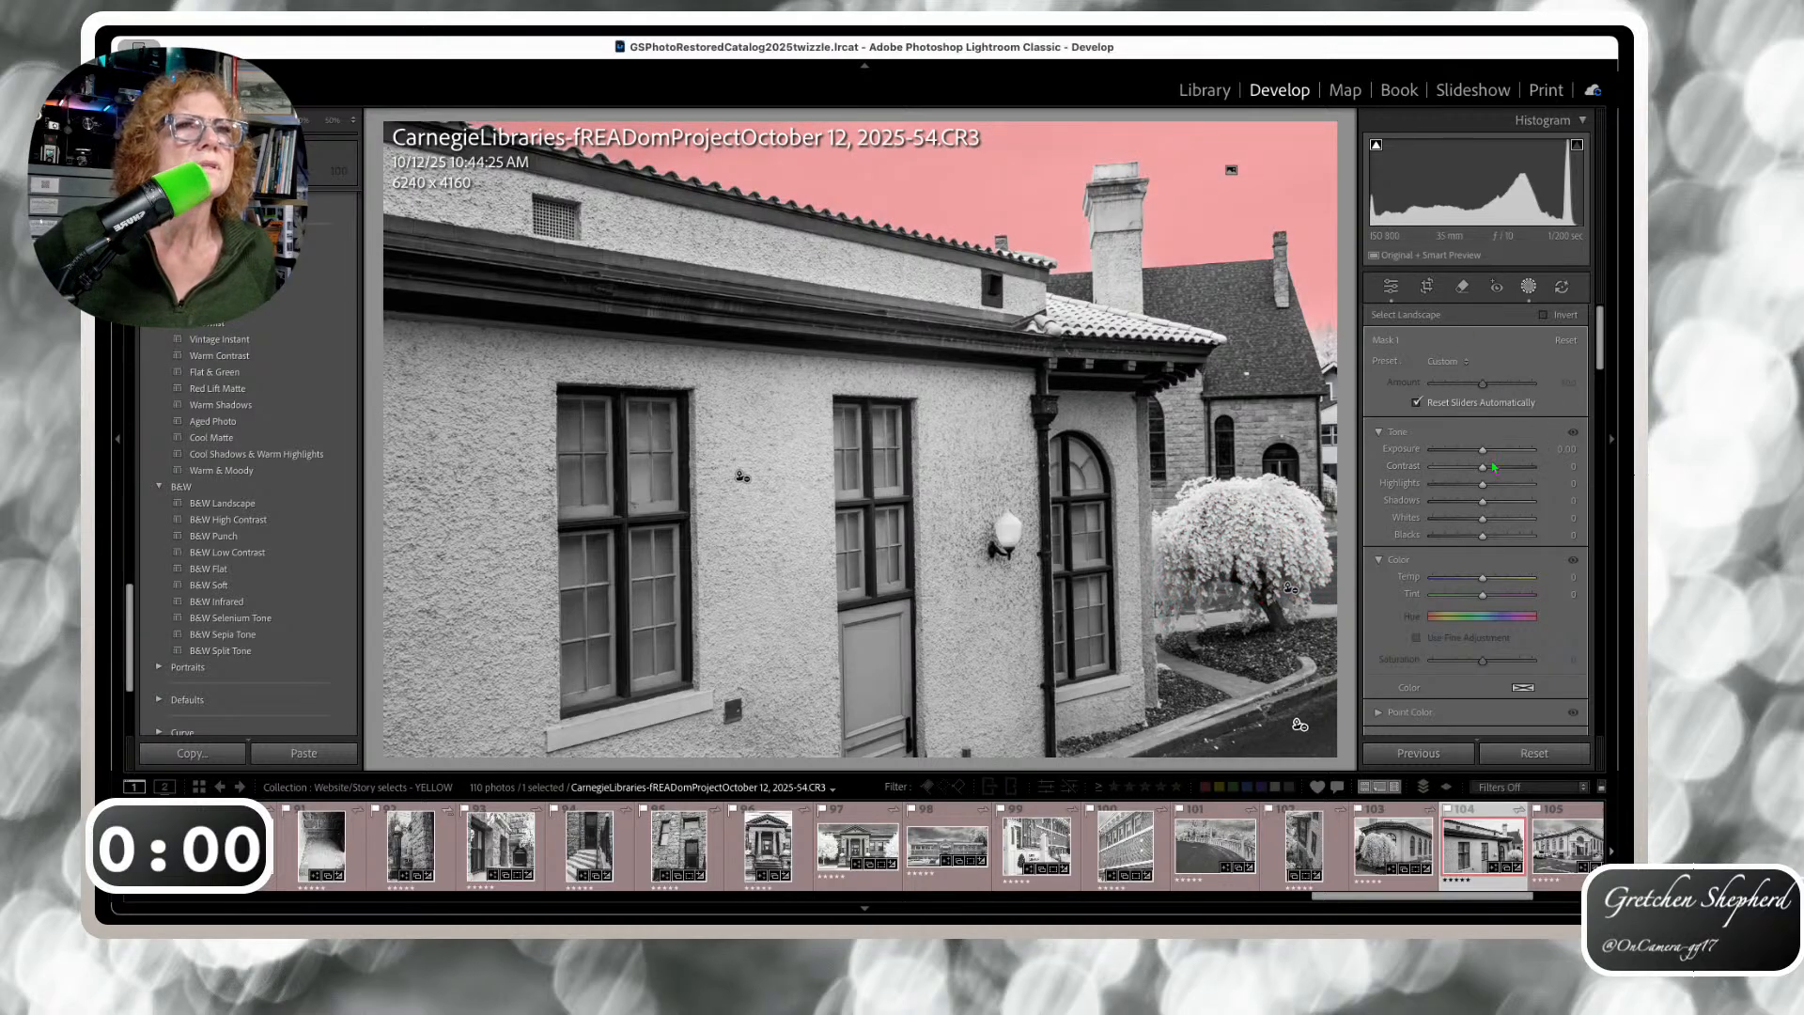
pyautogui.moveTo(1482, 452)
pyautogui.mouseDown()
pyautogui.moveTo(1462, 447)
pyautogui.moveTo(1478, 485)
pyautogui.mouseUp()
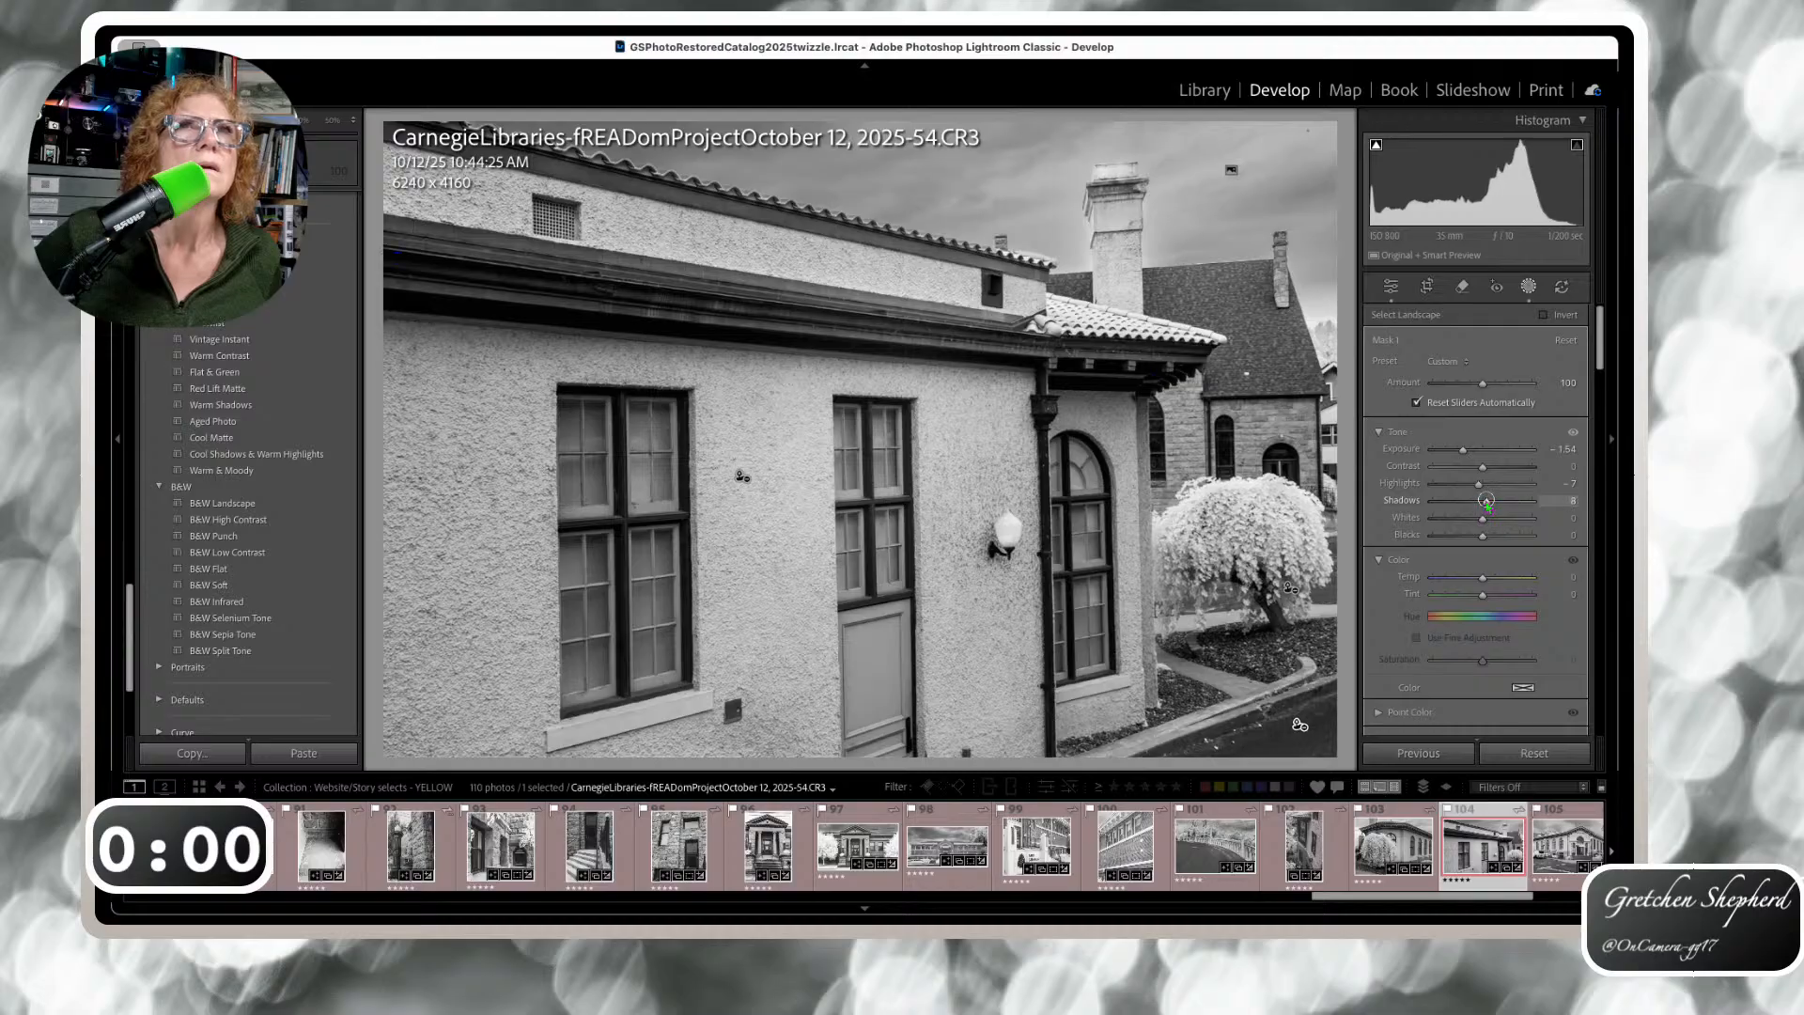
pyautogui.moveTo(1486, 502); pyautogui.dragTo(1485, 502)
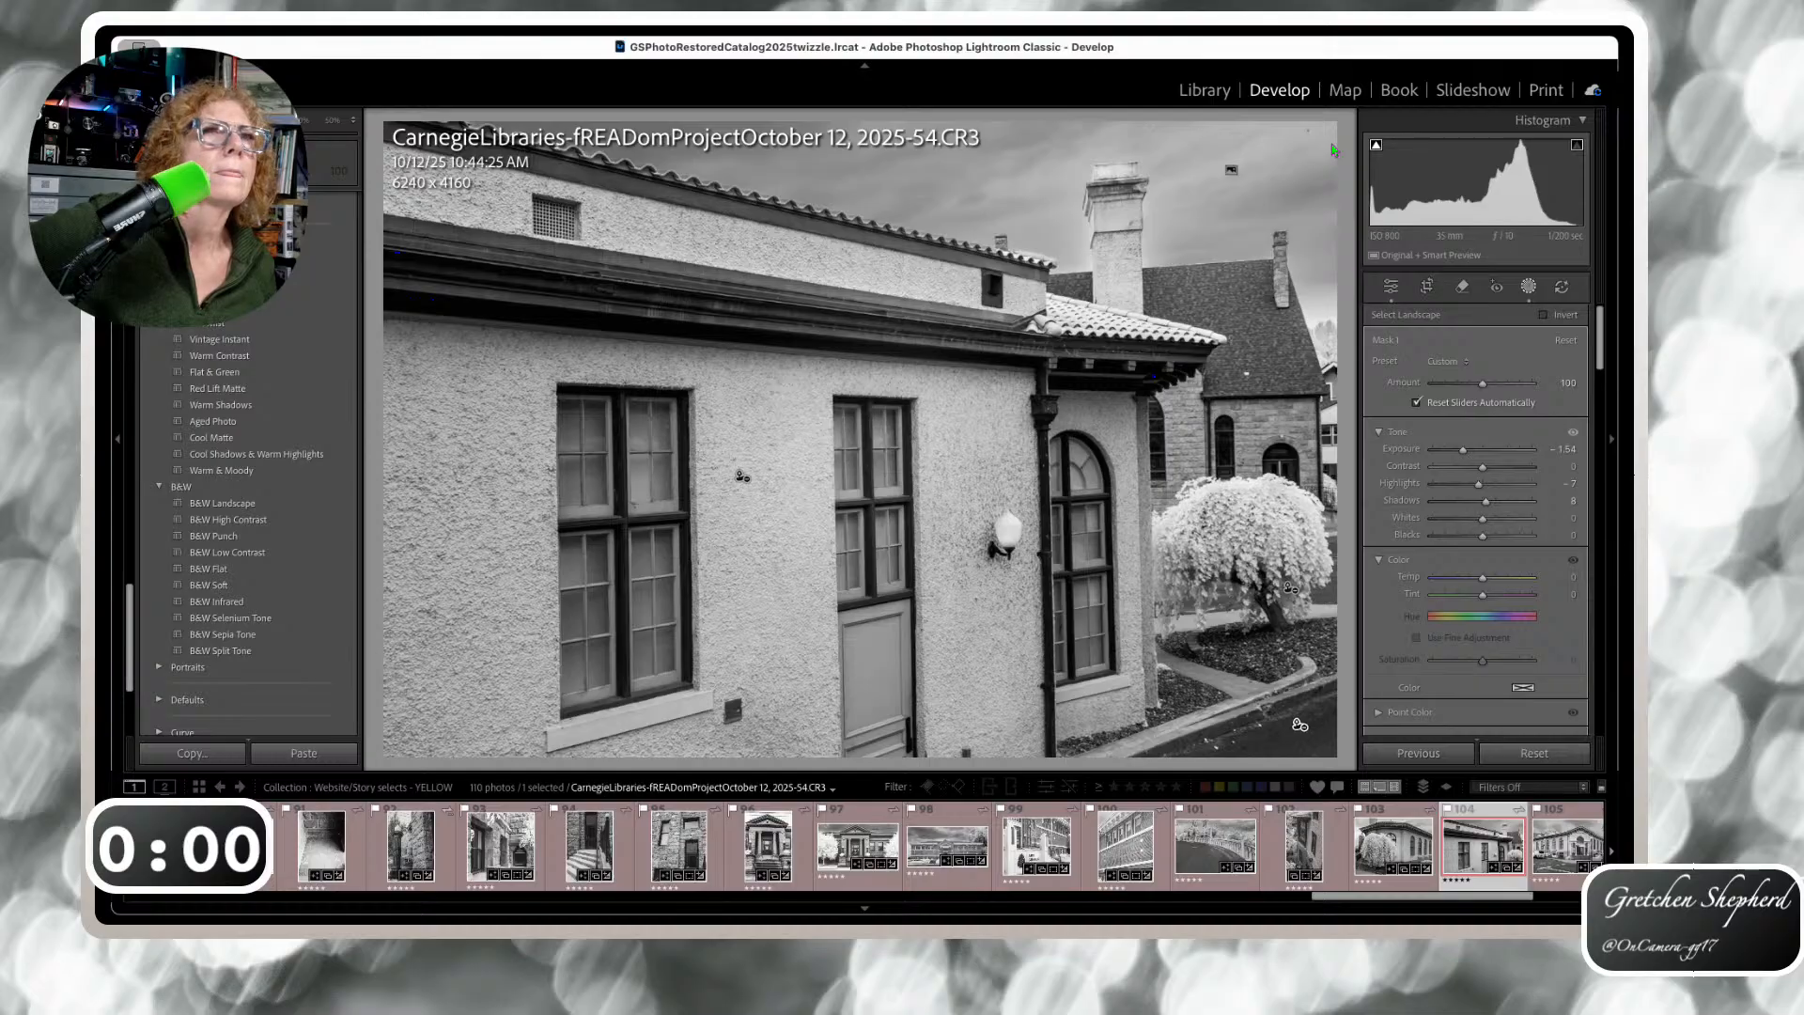
# Select the roofline eave with a size-22 Select Objects brush and raise its Exposure to 0.16
pyautogui.click(1319, 291)
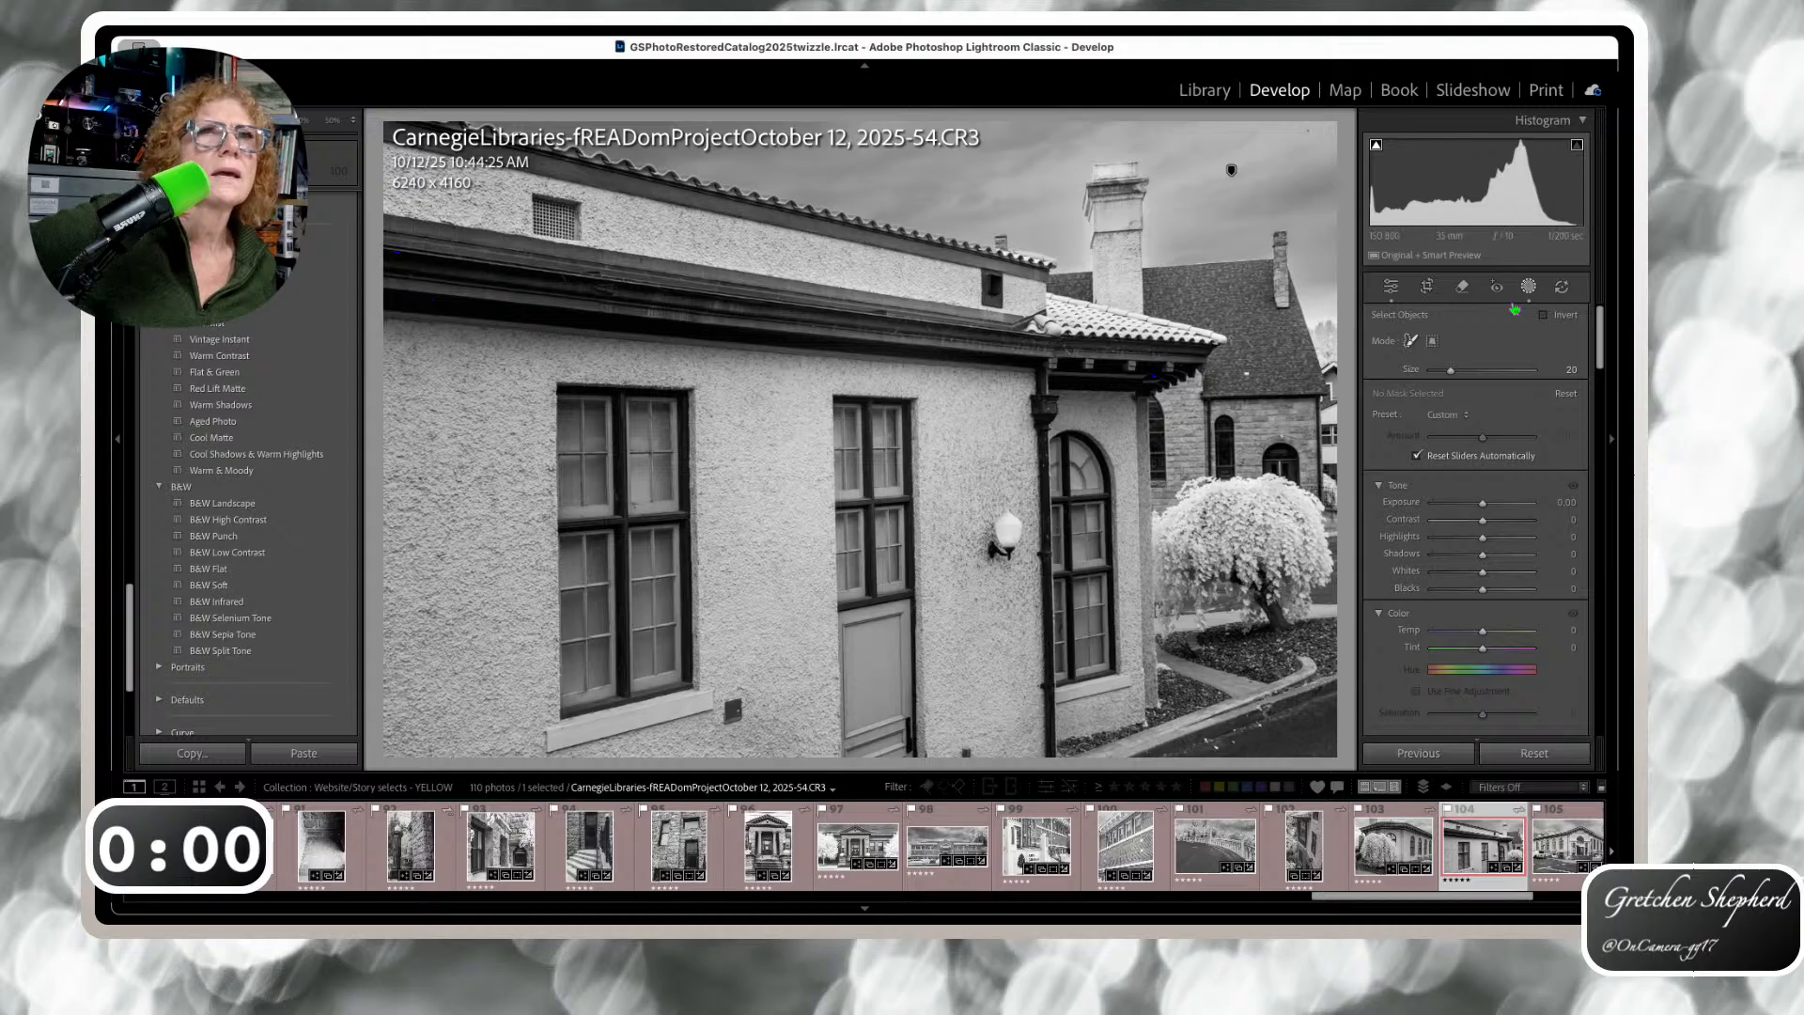
pyautogui.moveTo(1449, 371); pyautogui.dragTo(1454, 371)
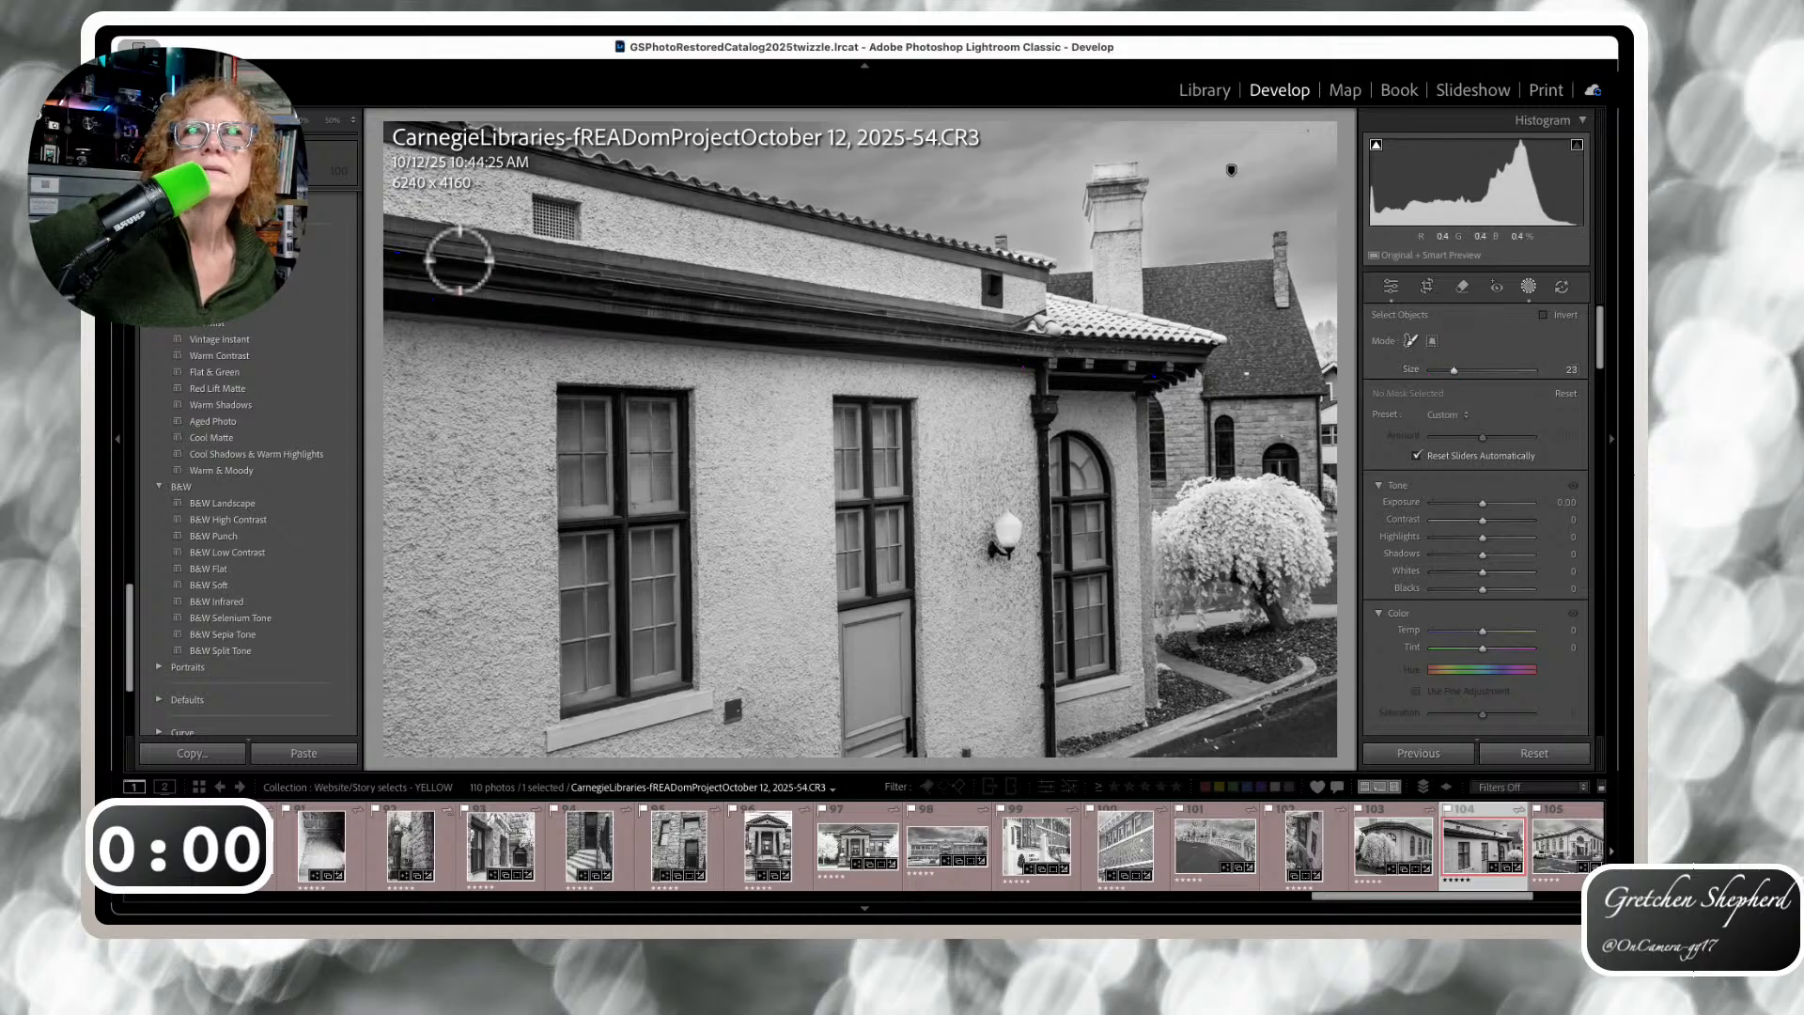
pyautogui.moveTo(404, 270)
pyautogui.mouseDown()
pyautogui.moveTo(925, 327)
pyautogui.moveTo(1162, 371)
pyautogui.mouseUp()
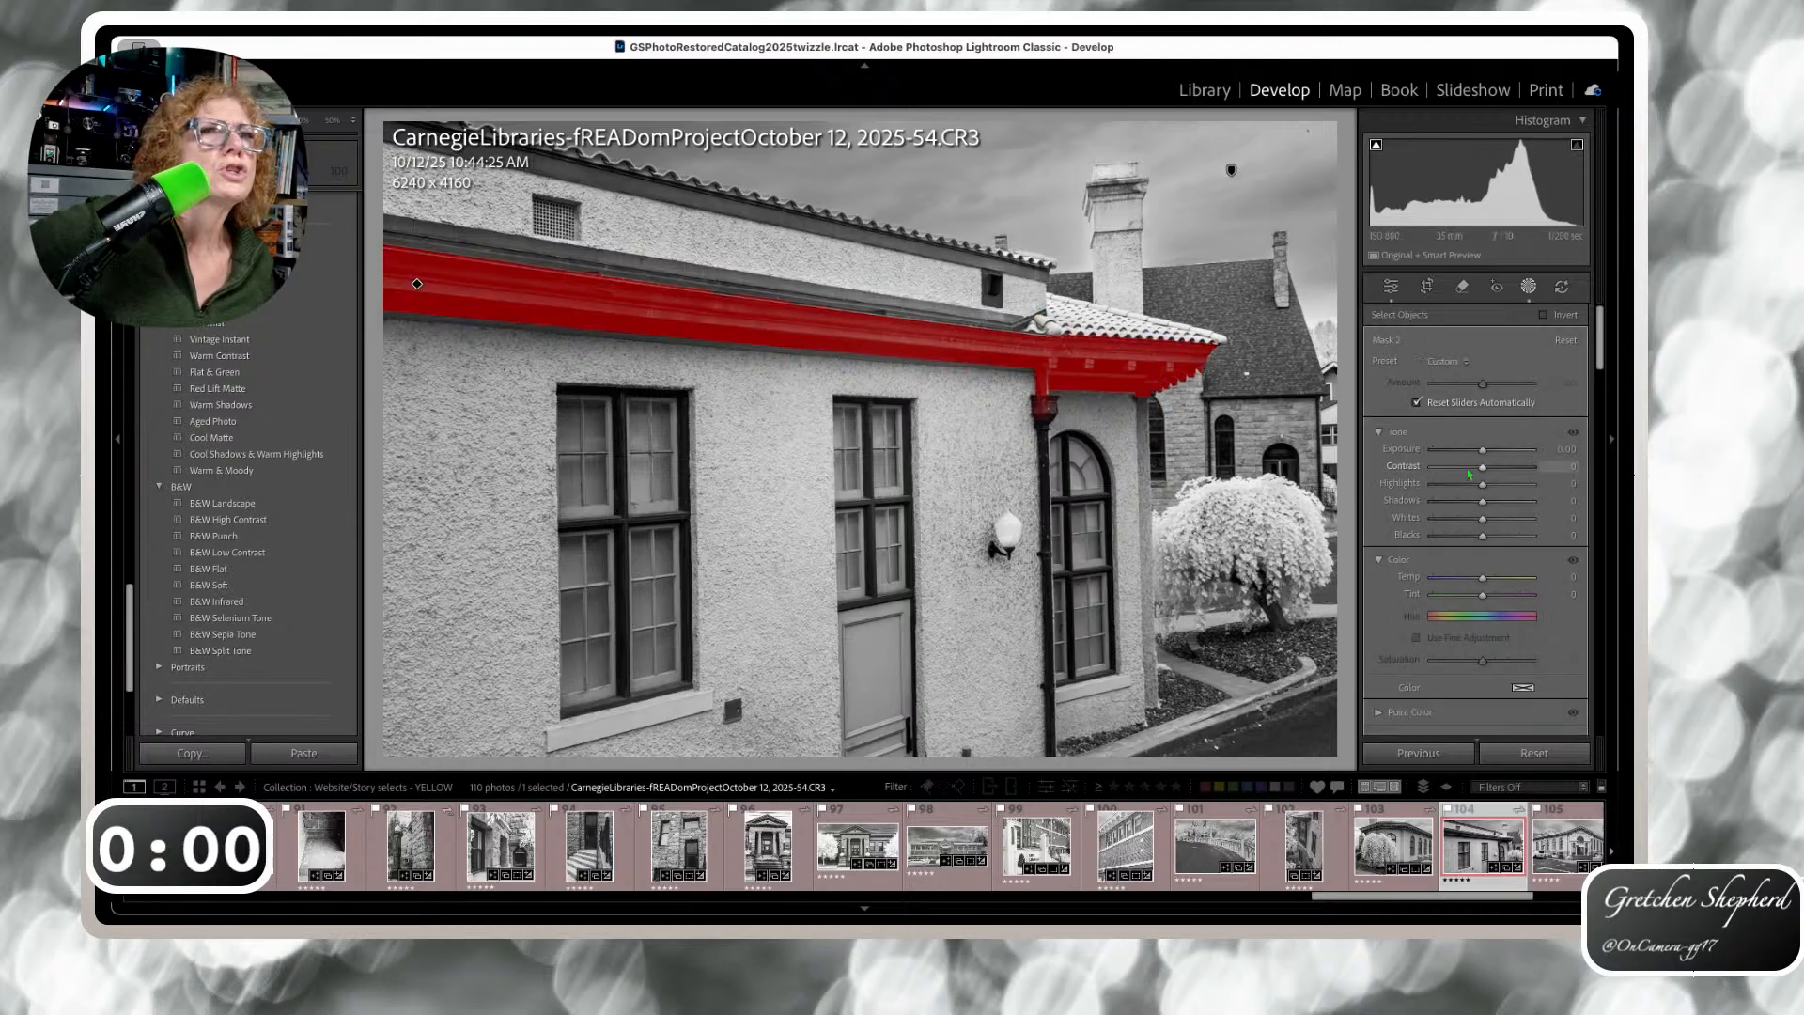
pyautogui.moveTo(1483, 449); pyautogui.dragTo(1488, 500)
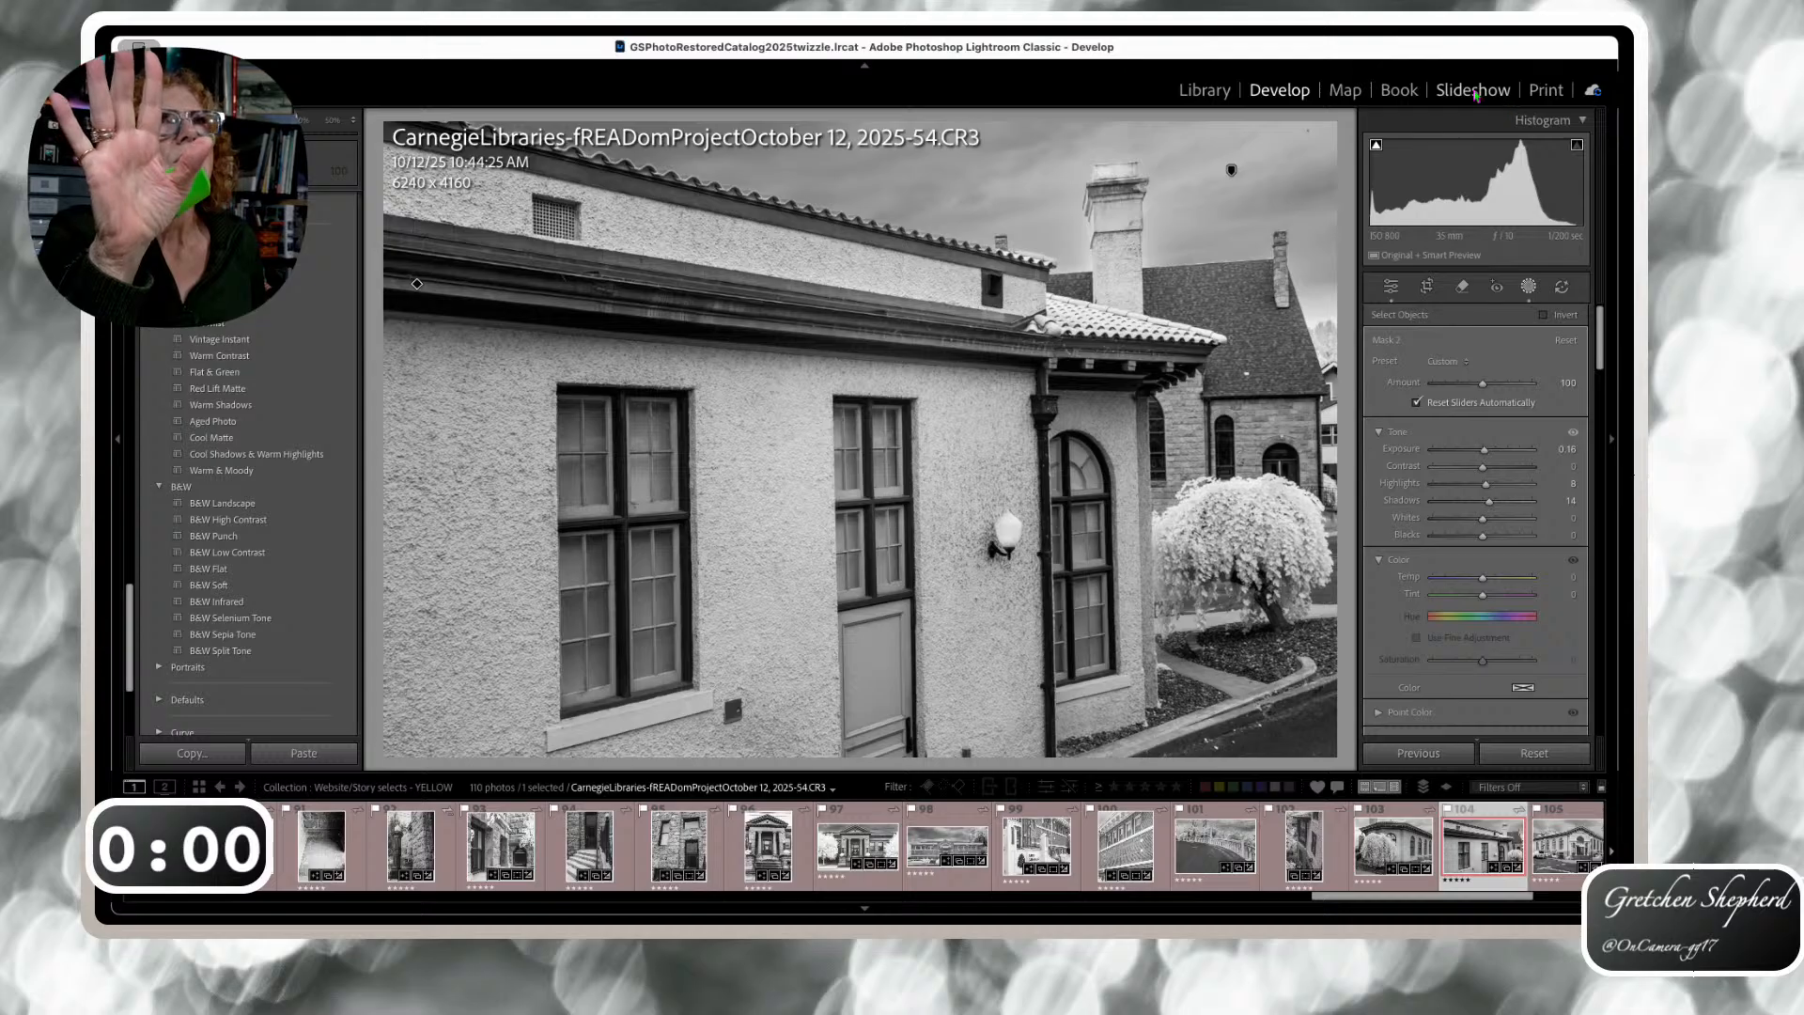
# Return to the Book module's Multi-Page grid and open page 103 on its own
pyautogui.click(1400, 90)
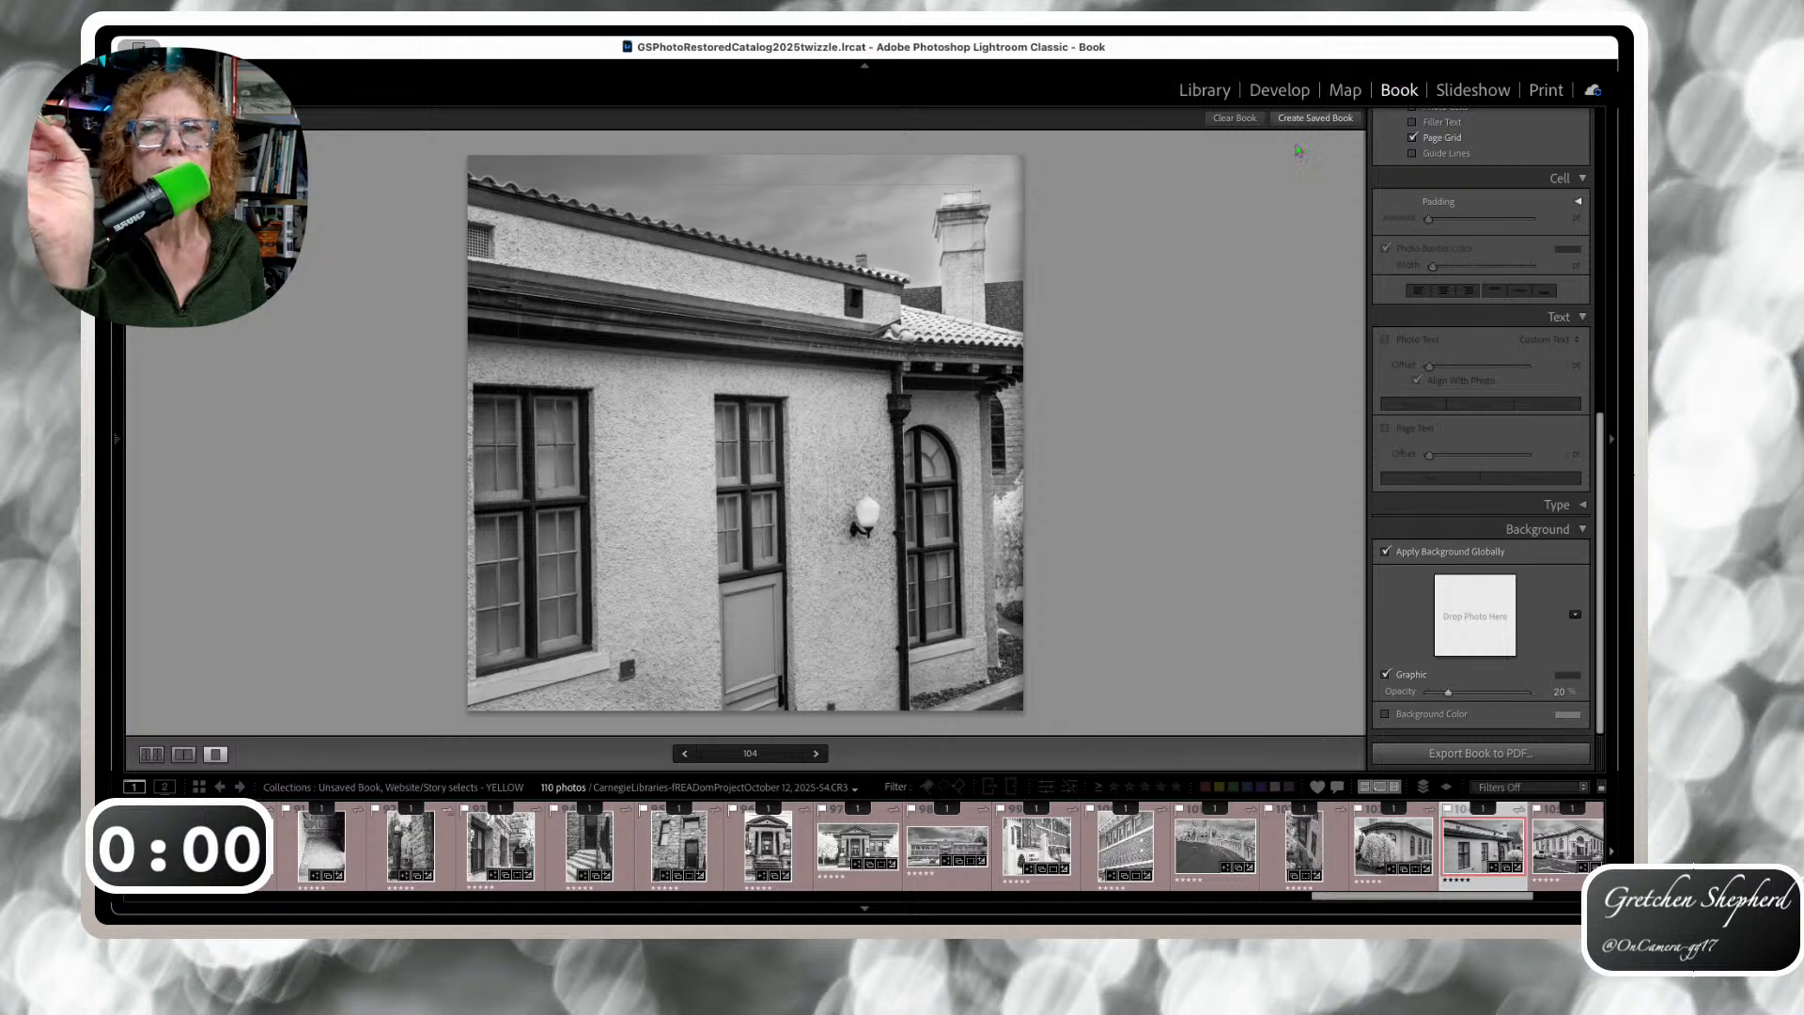
pyautogui.click(151, 753)
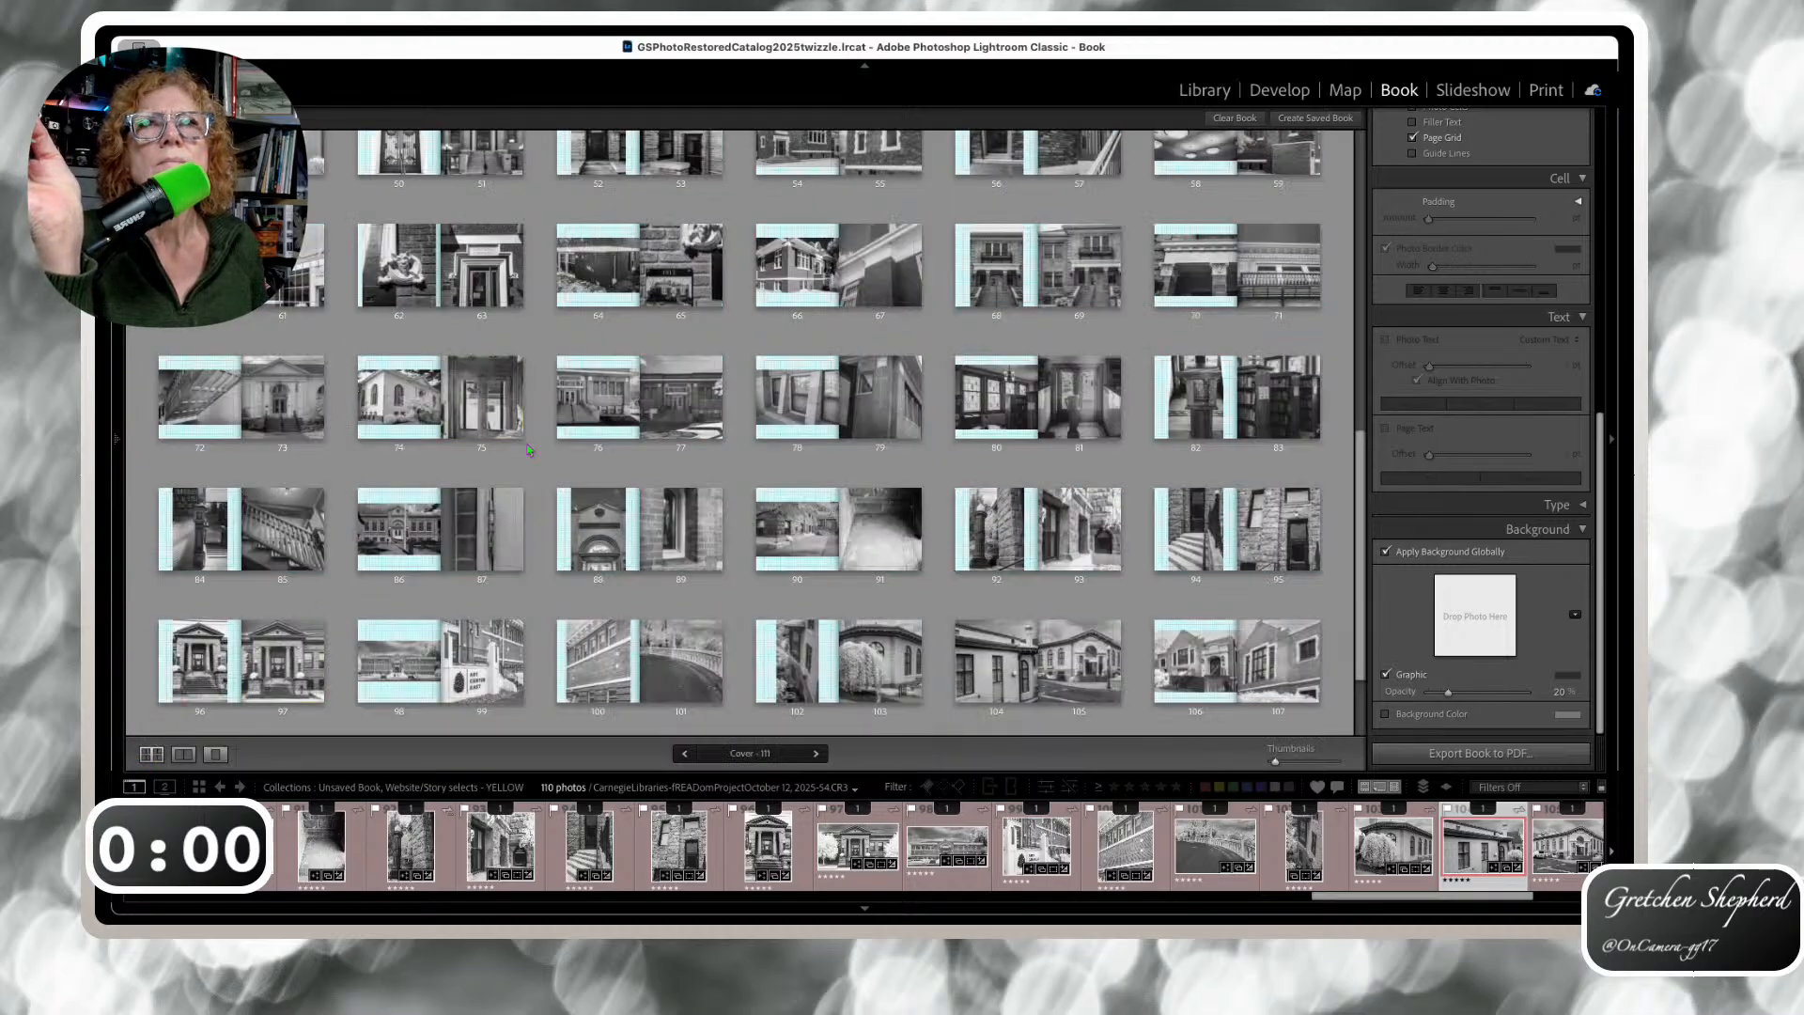
pyautogui.scroll(-2, 616, 447)
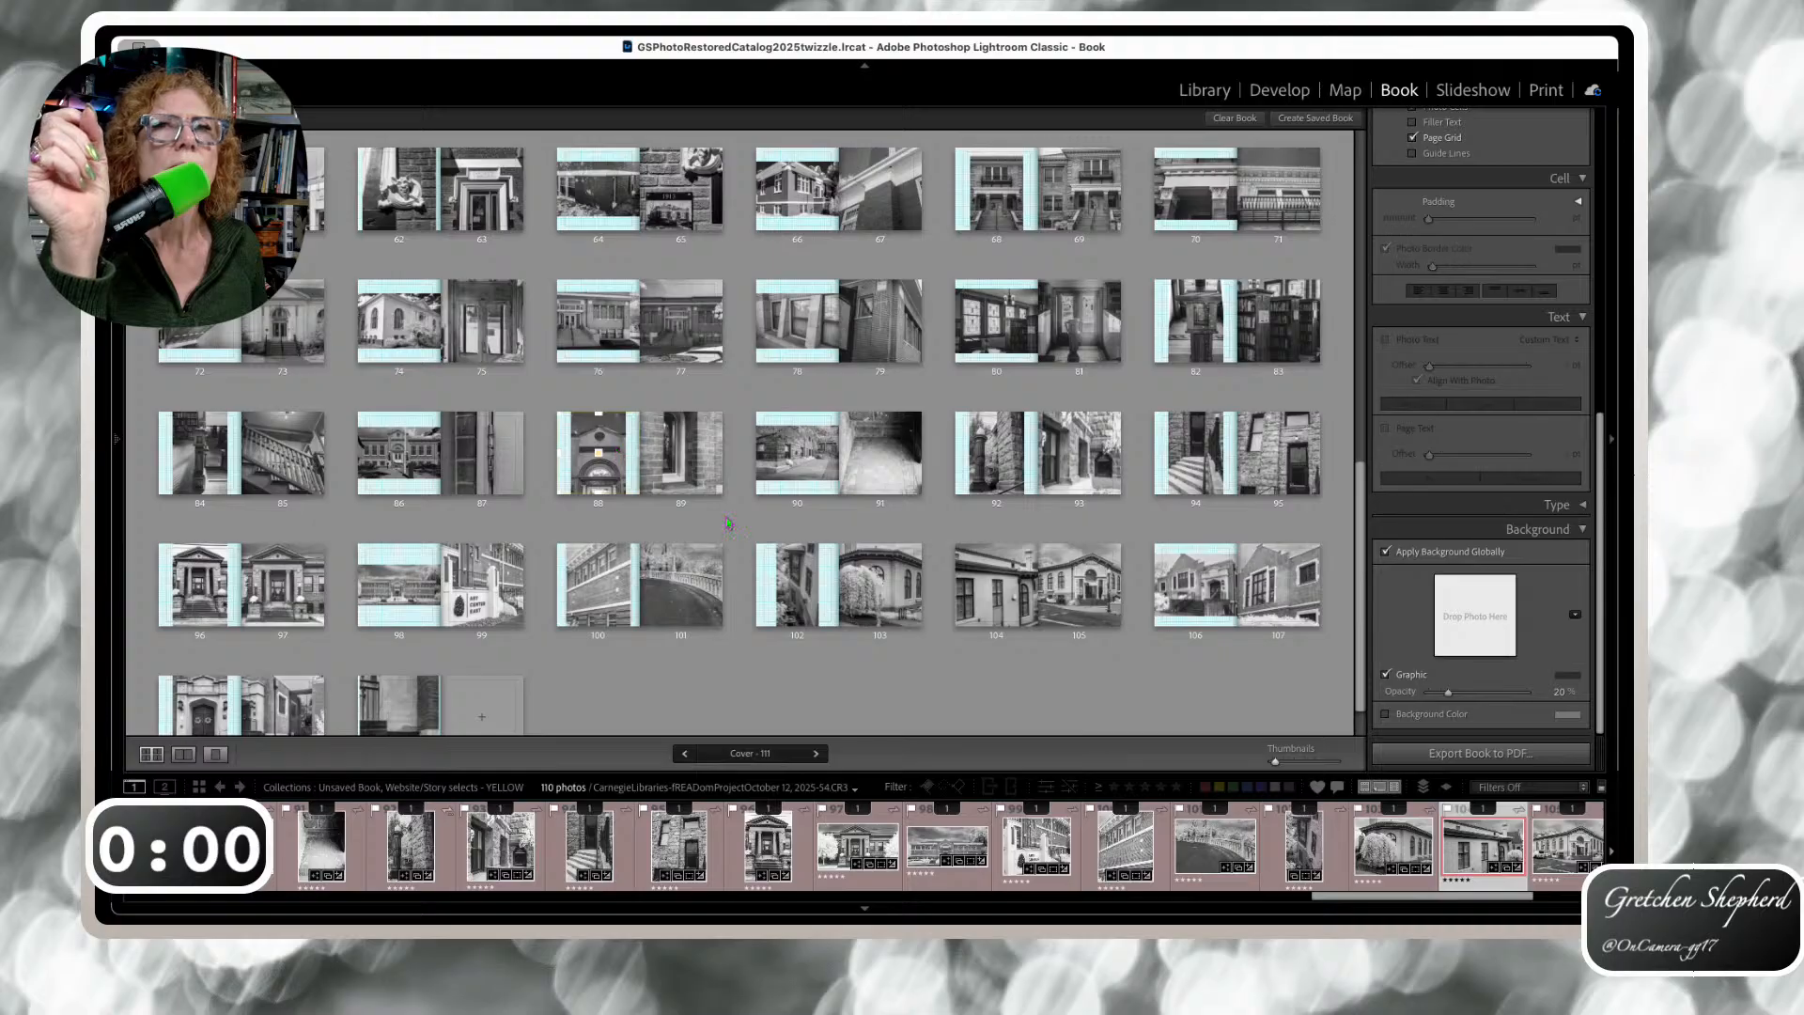
pyautogui.click(797, 584)
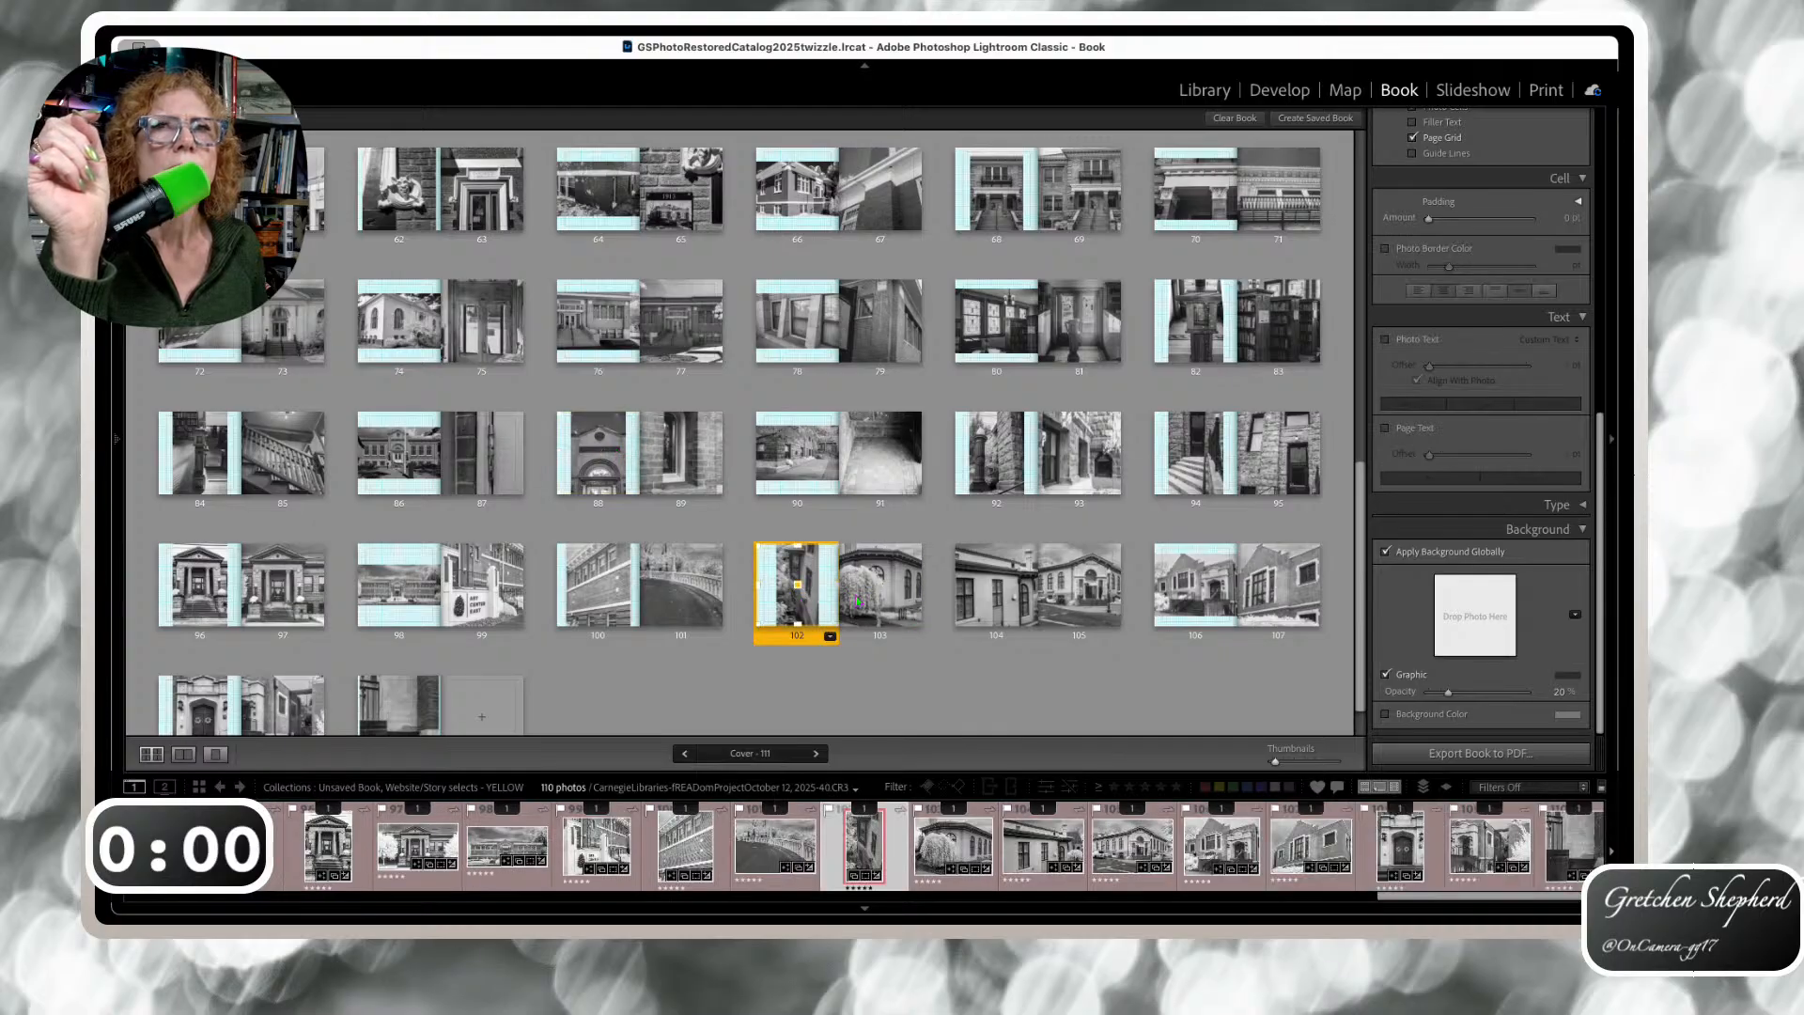
pyautogui.click(864, 602)
pyautogui.doubleClick(863, 602)
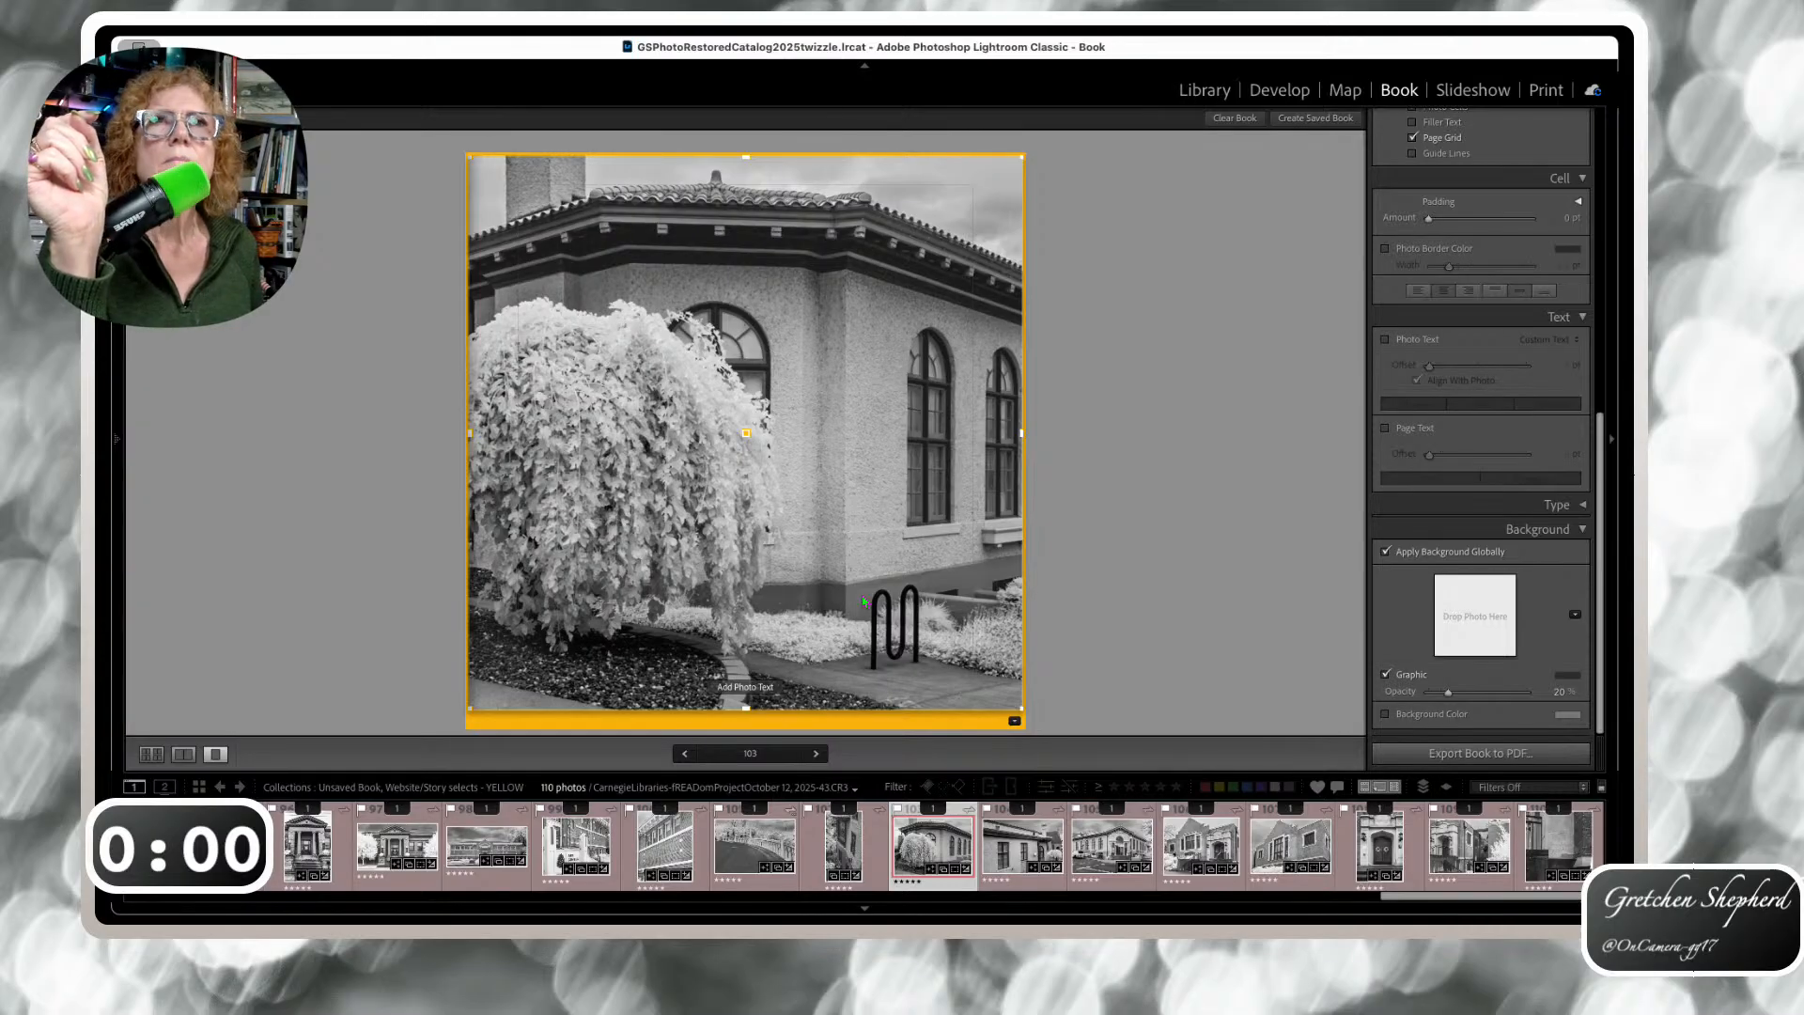
# Step through pages 104, 105 and 106 to page 107
pyautogui.press('Right')
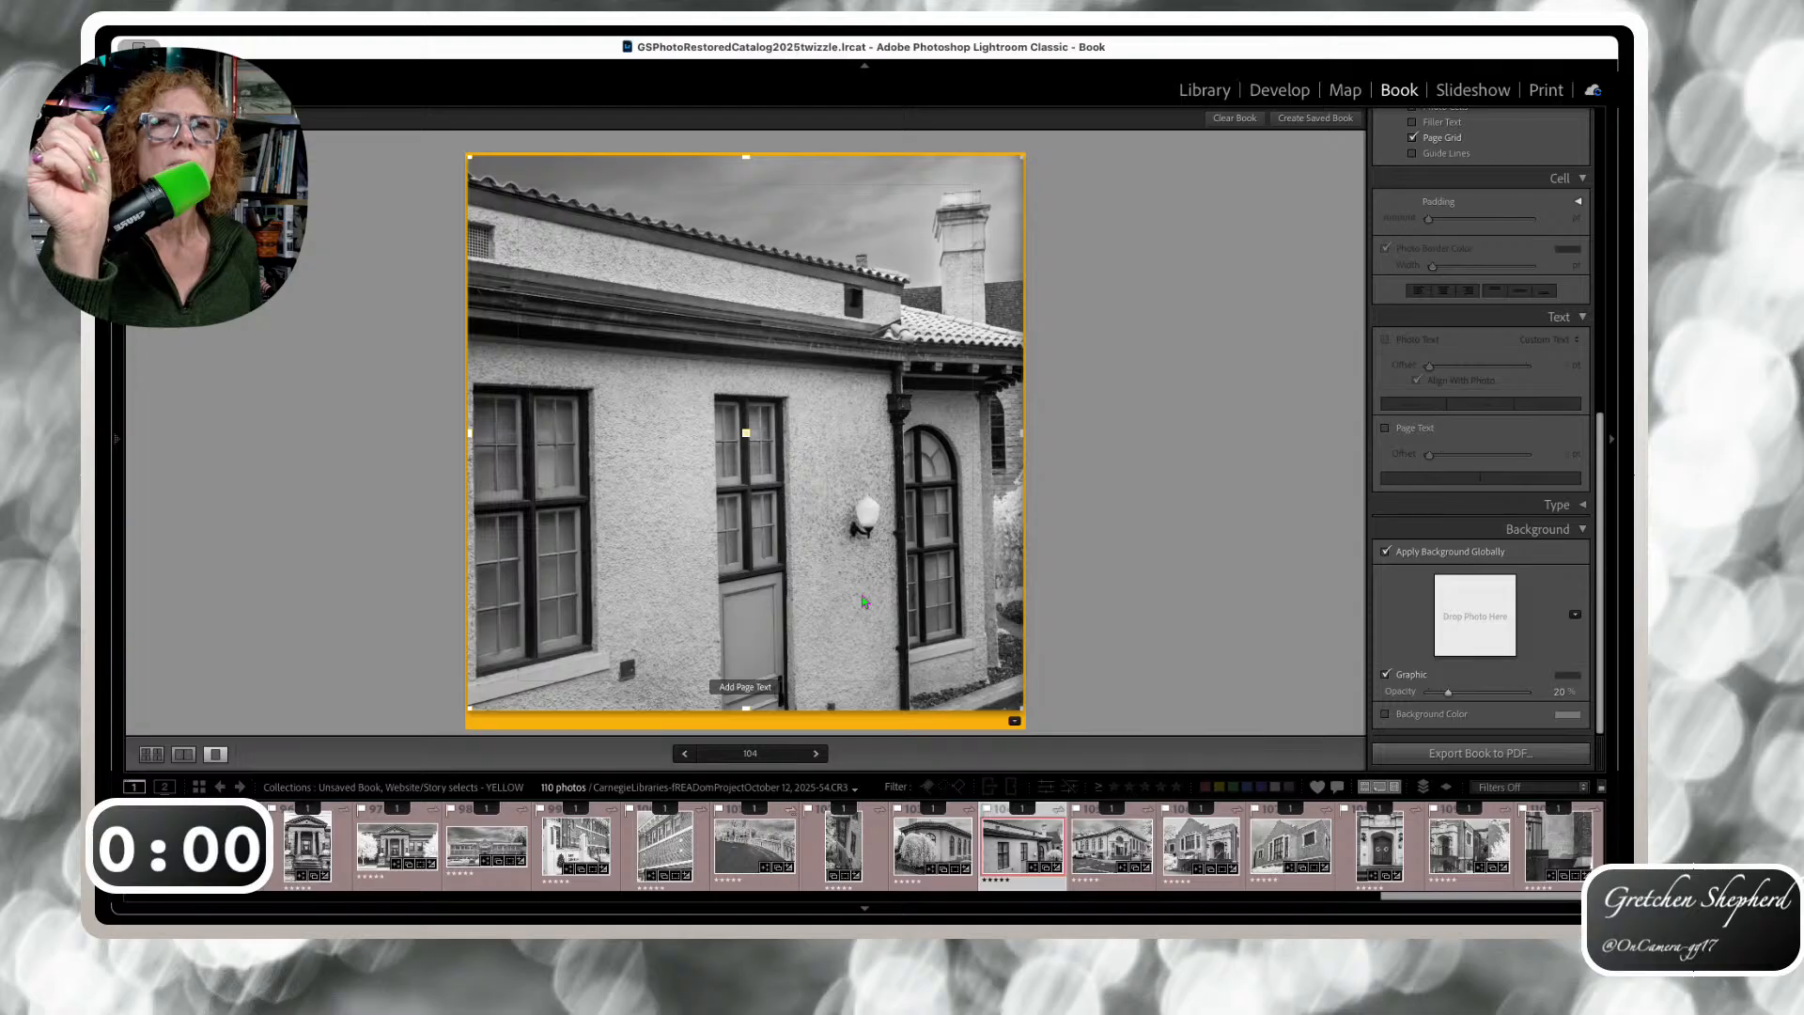
pyautogui.press('Right')
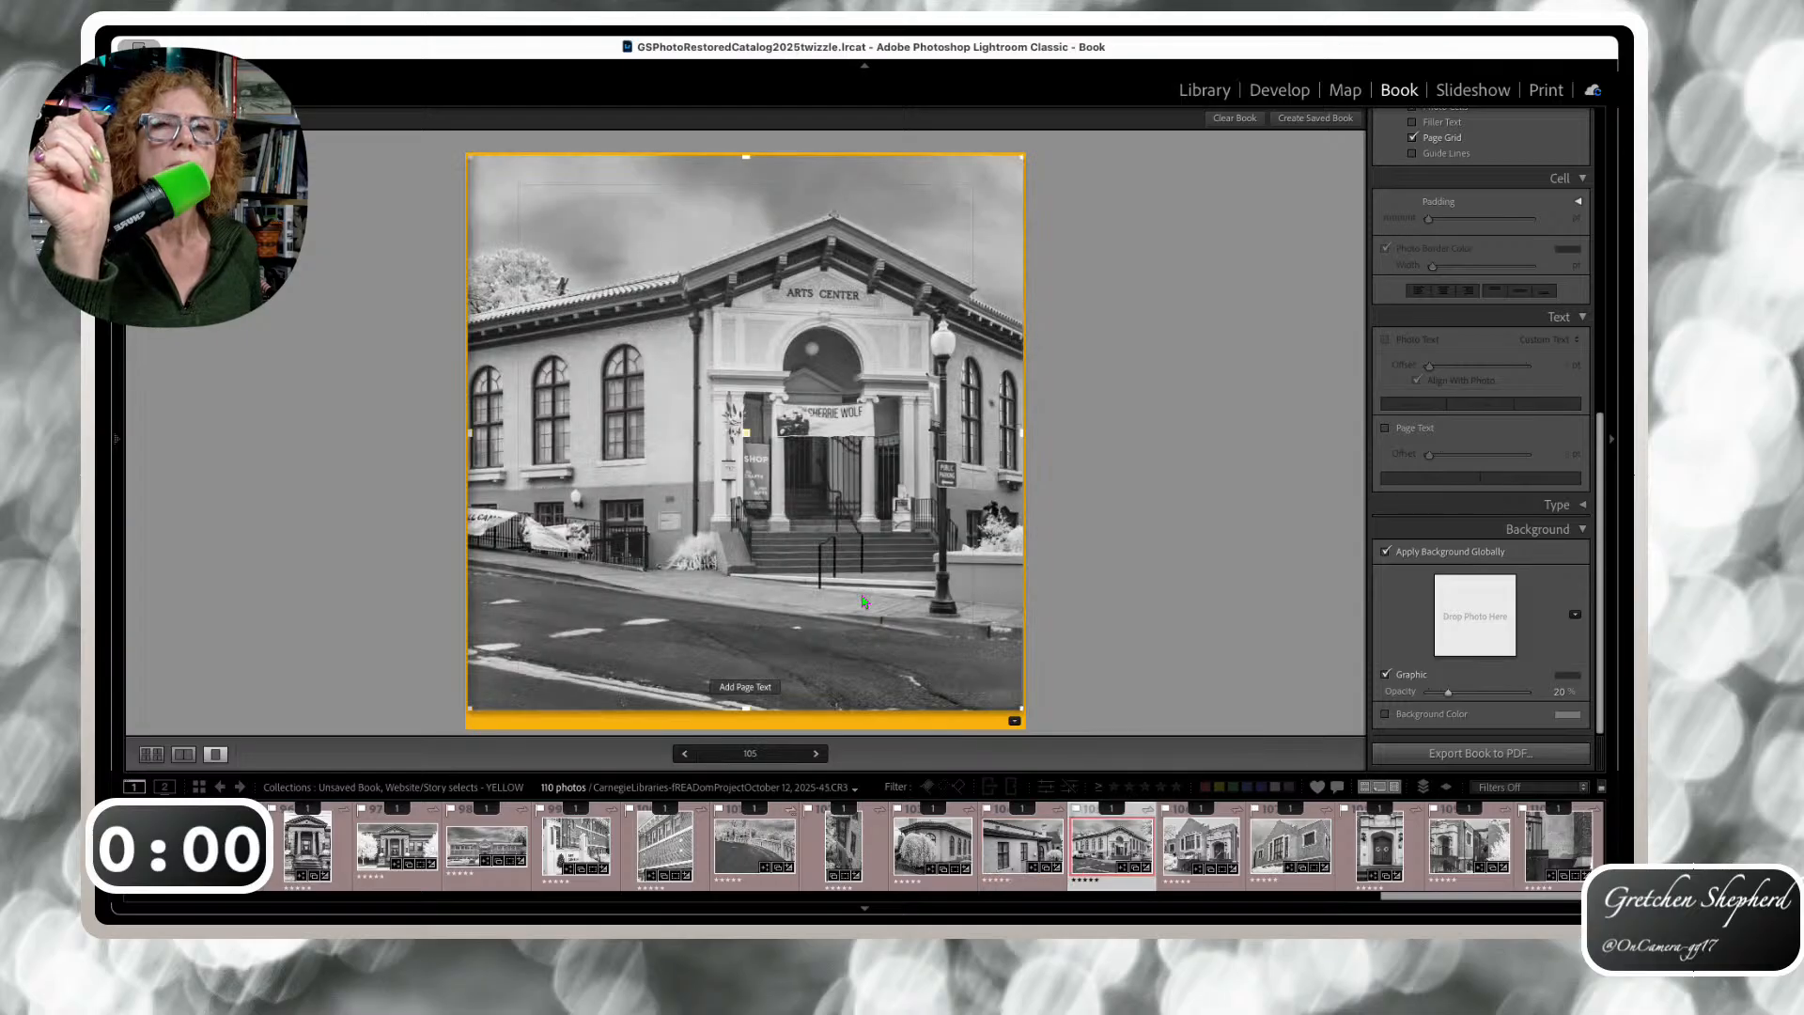
pyautogui.press('Right')
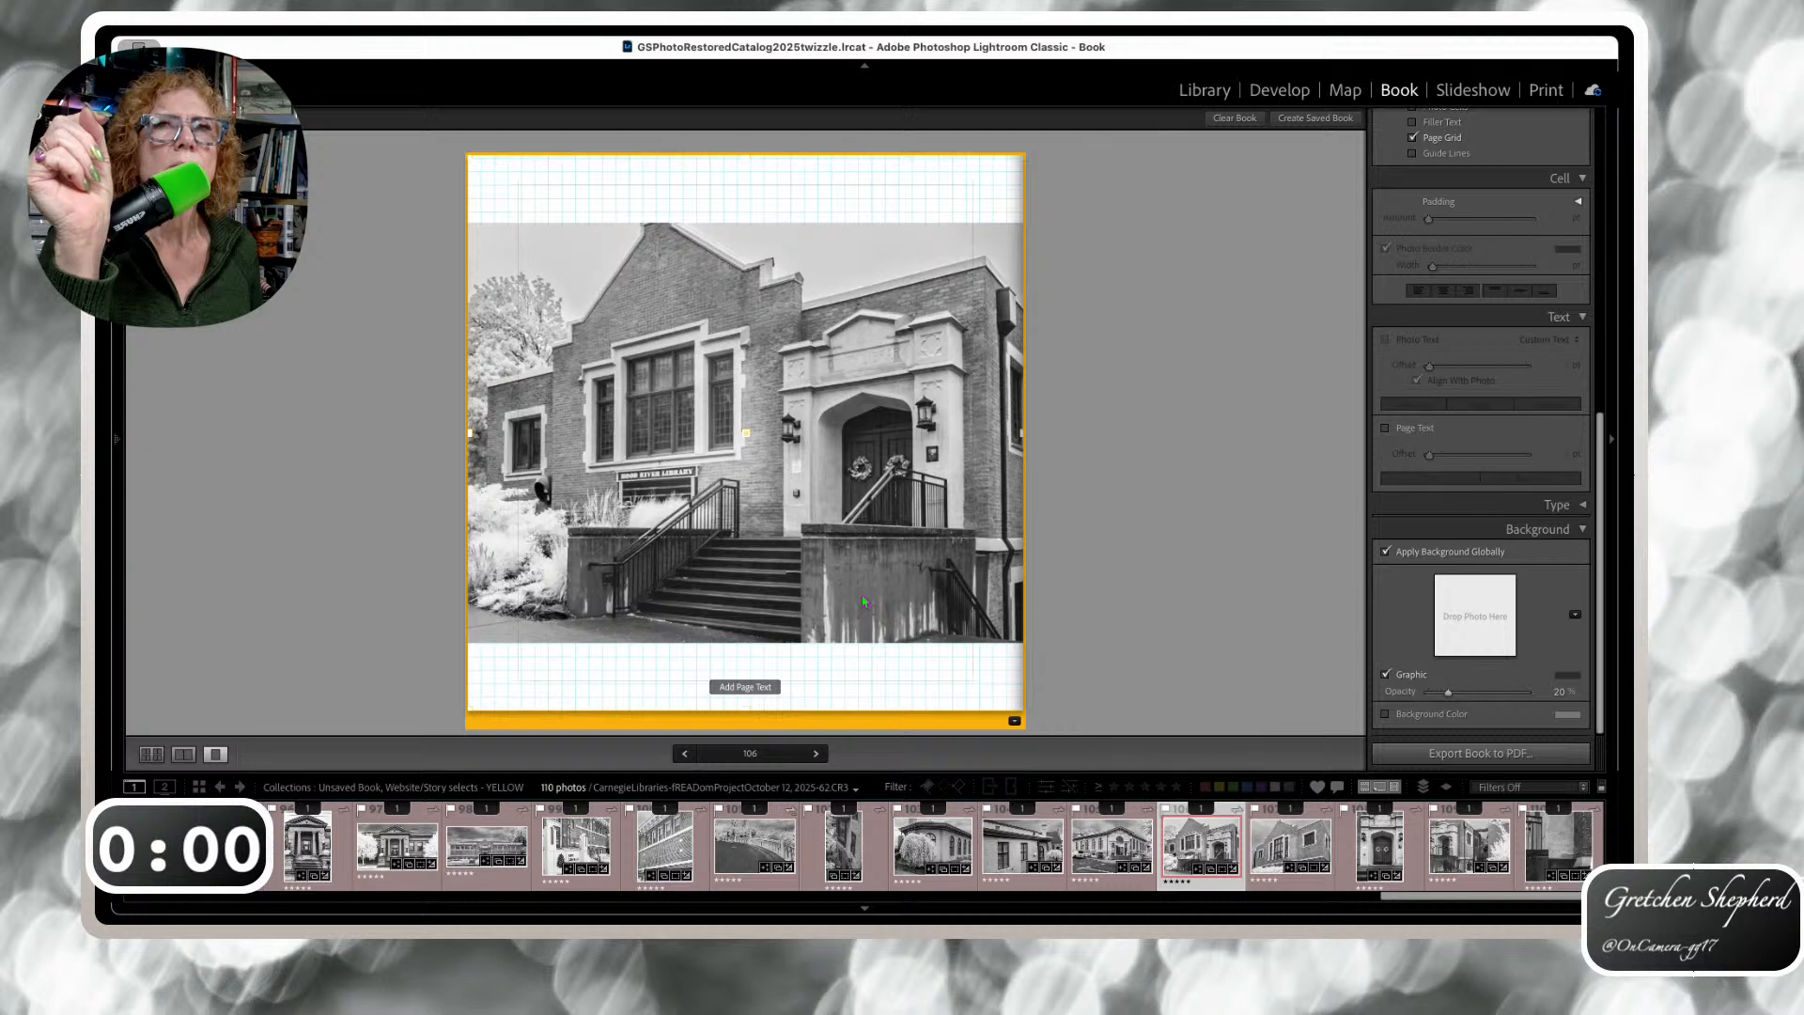
pyautogui.press('Right')
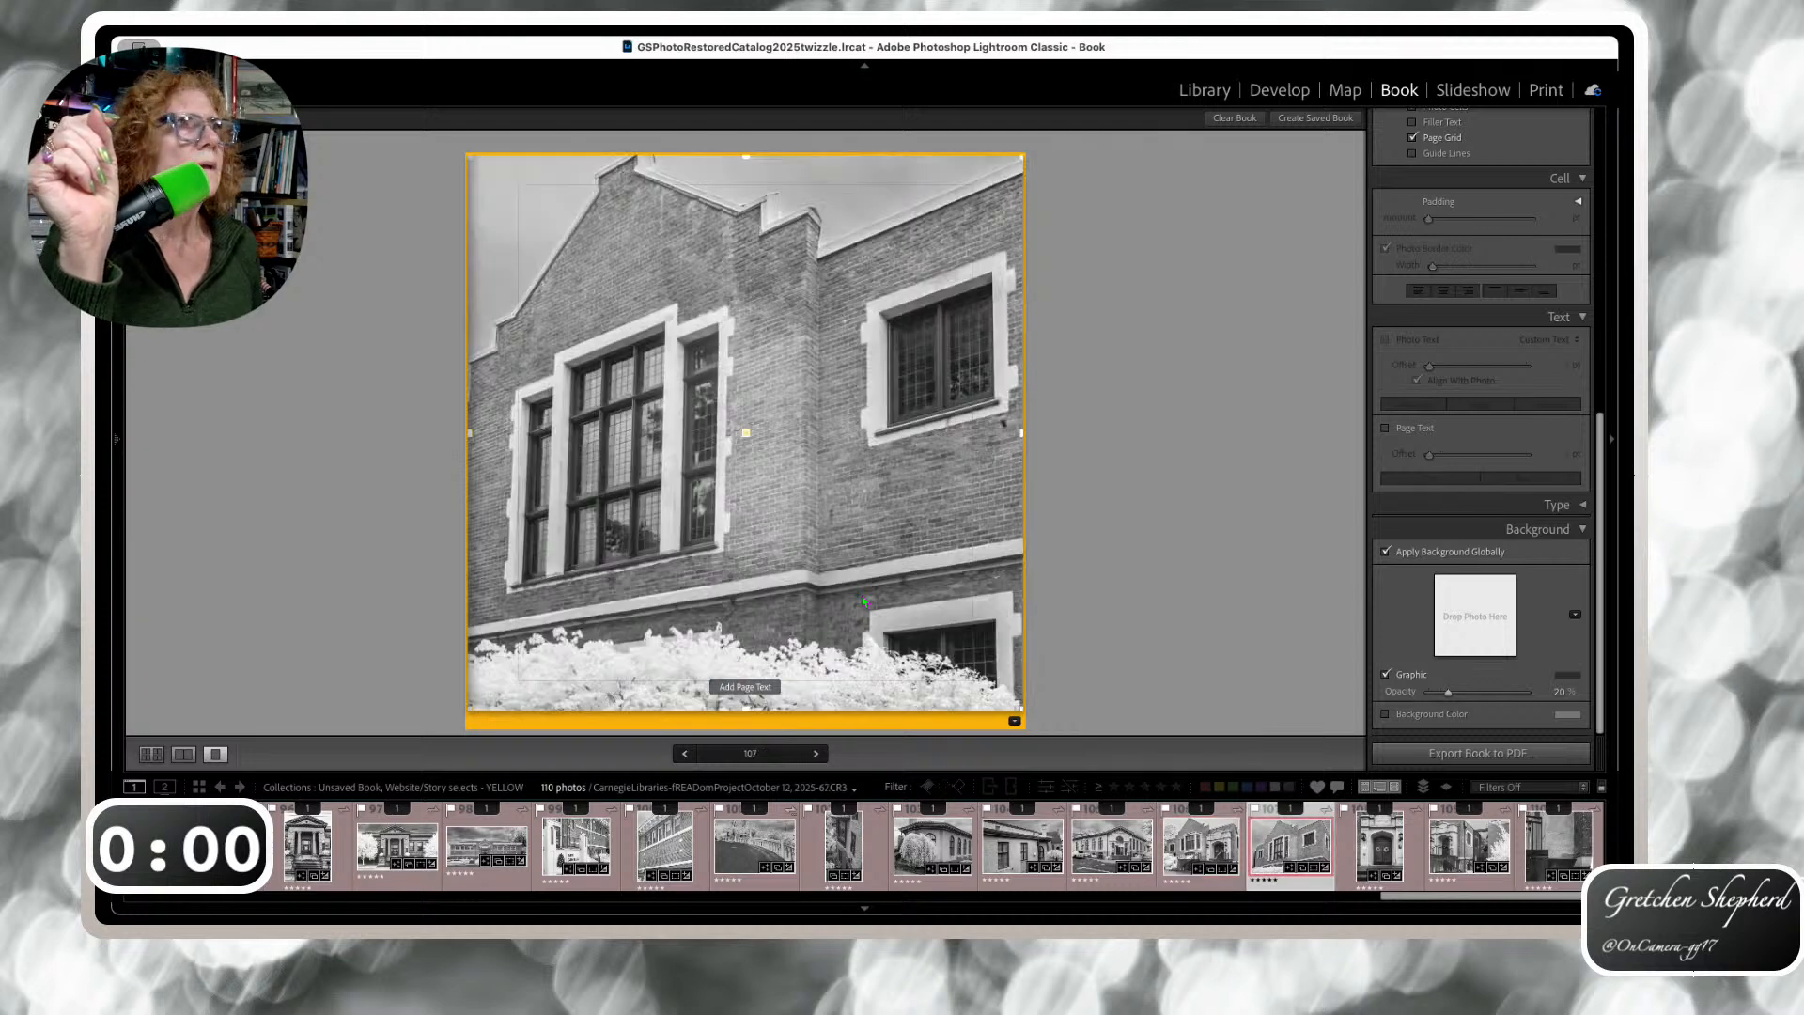